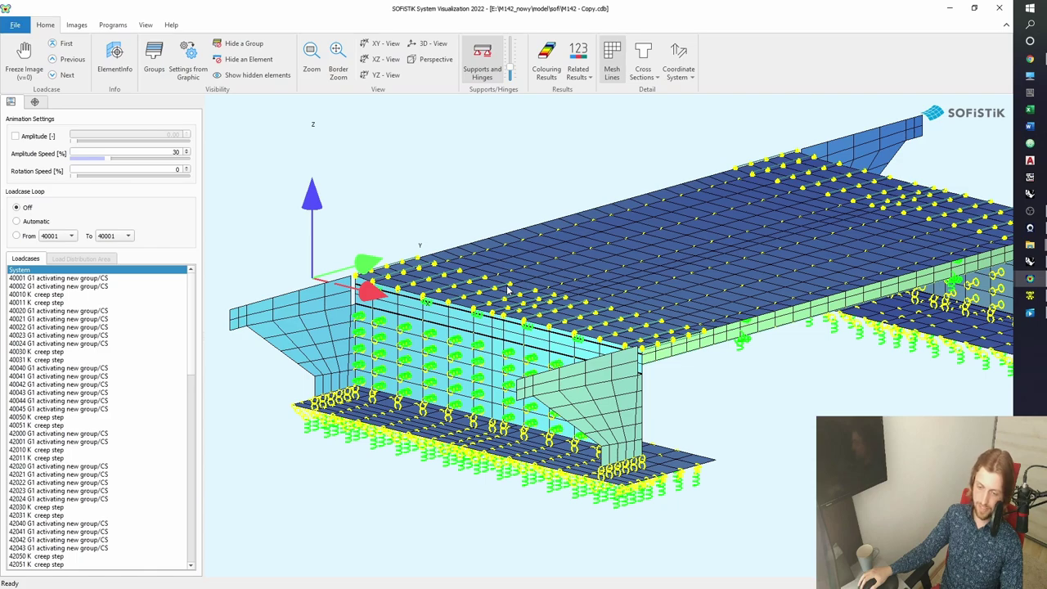
Show the bridge system in the XY plan view.
{"action": "left_click", "coordinate": [384, 48]}
{"action": "left_click", "coordinate": [385, 45]}
{"action": "left_click", "coordinate": [385, 45]}
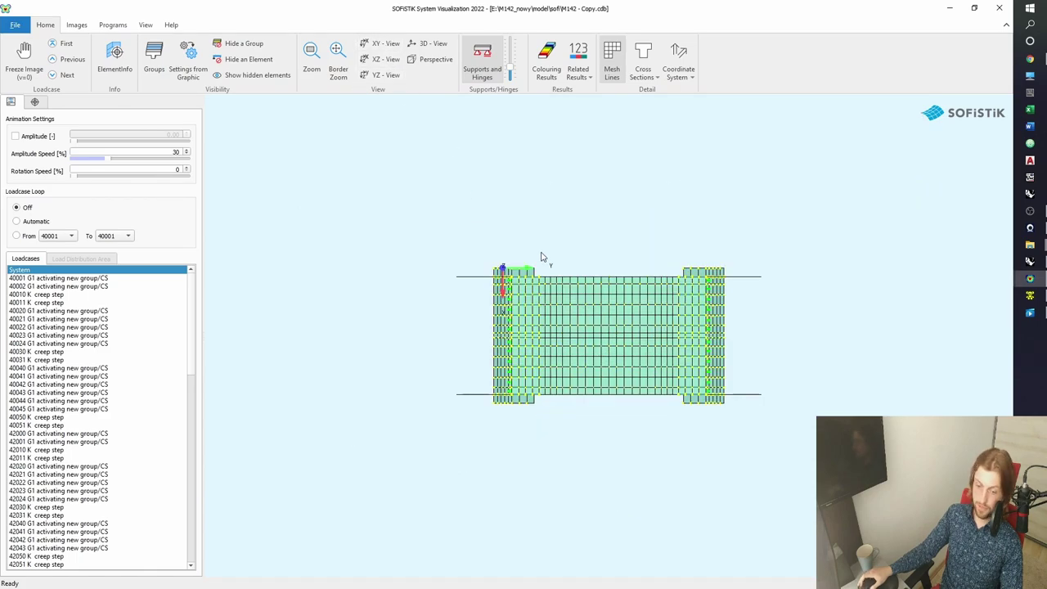
{"action": "scroll", "coordinate": [540, 257], "scroll_direction": "up", "scroll_amount": 6}
{"action": "scroll", "coordinate": [369, 231], "scroll_direction": "down", "scroll_amount": 2}
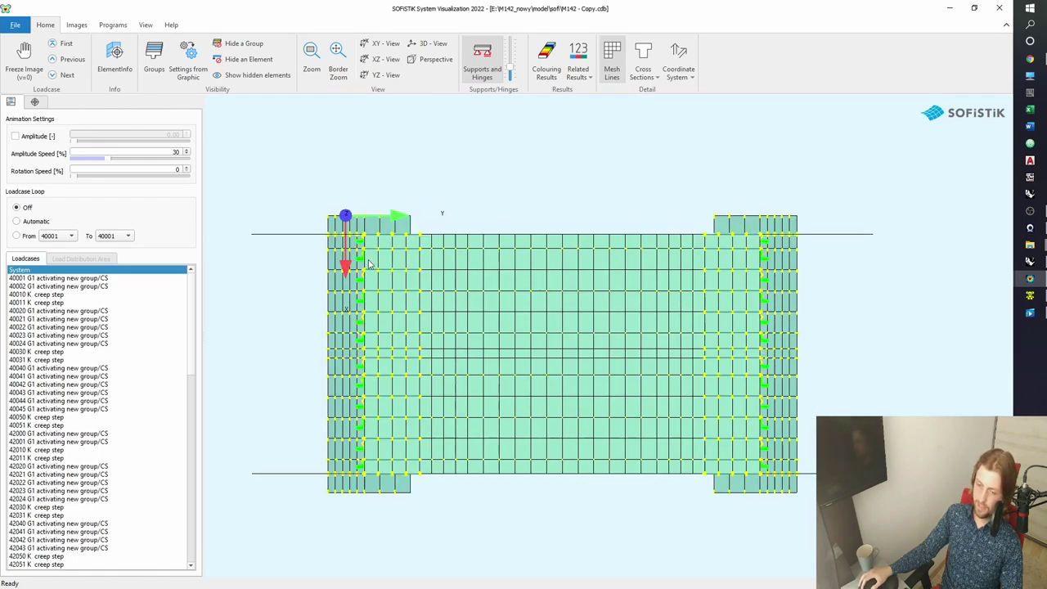
Switch to Rhino with the Grasshopper definition and highlight the Beams group to see its elements in the model.
{"action": "left_click", "coordinate": [1030, 278]}
{"action": "left_click", "coordinate": [973, 321]}
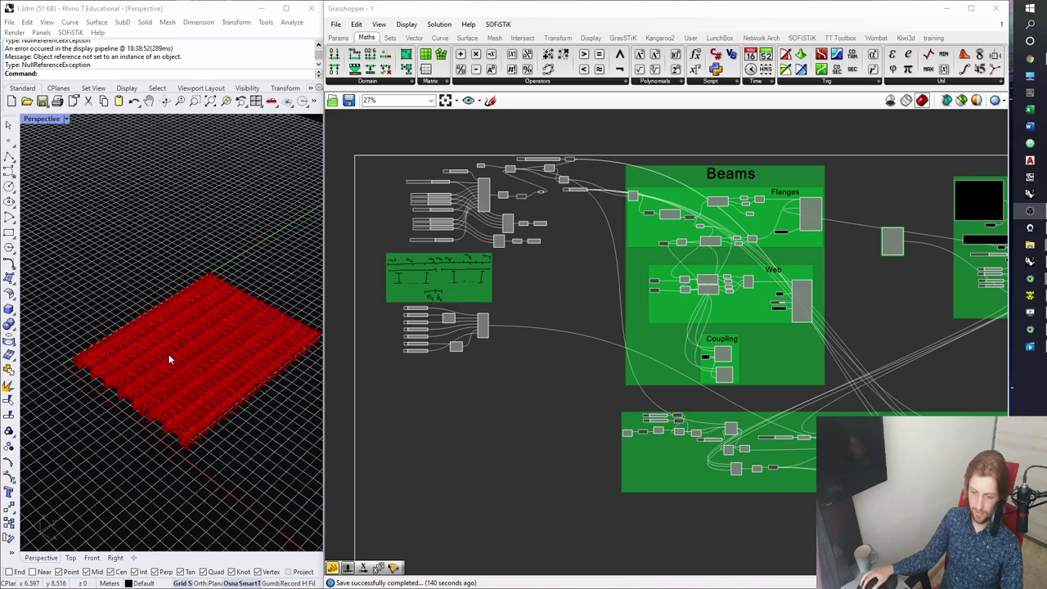
{"action": "right_click_drag", "start_coordinate": [688, 374], "coordinate": [660, 378]}
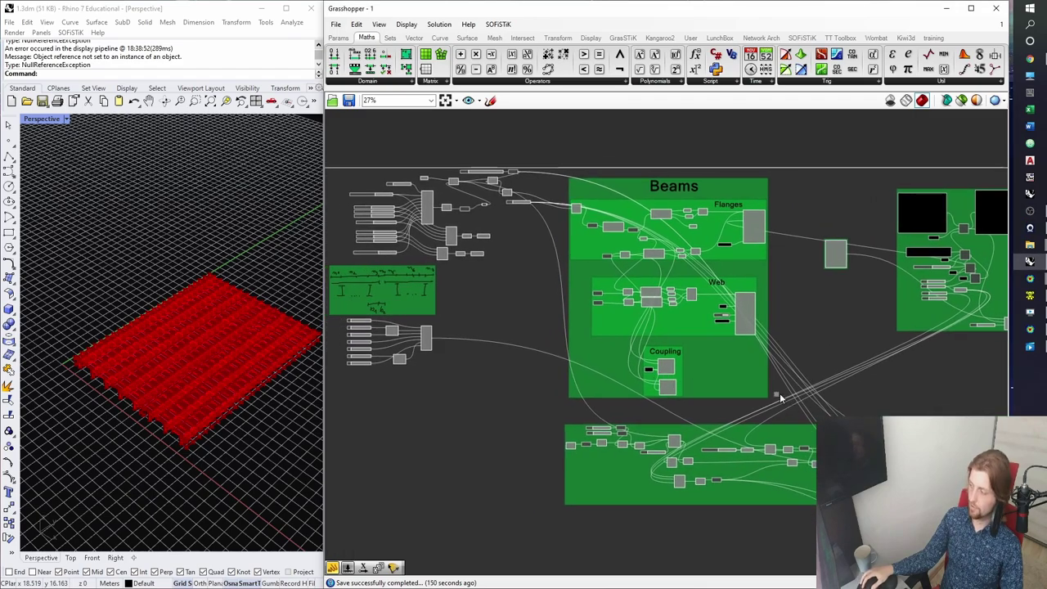
{"action": "left_click_drag", "start_coordinate": [790, 406], "coordinate": [560, 169]}
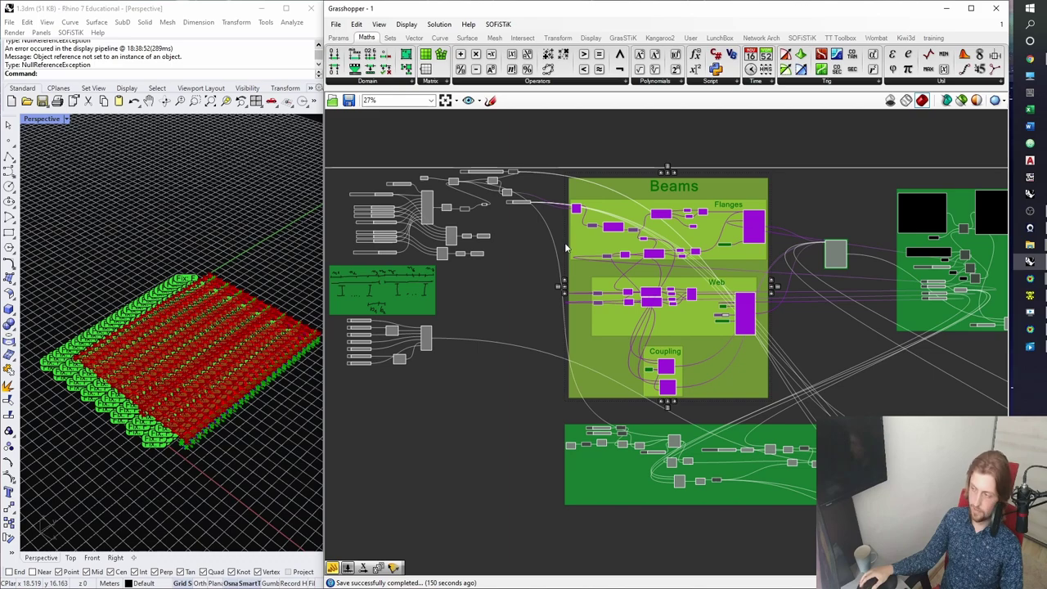
{"action": "scroll", "coordinate": [568, 245], "scroll_direction": "down", "scroll_amount": 1}
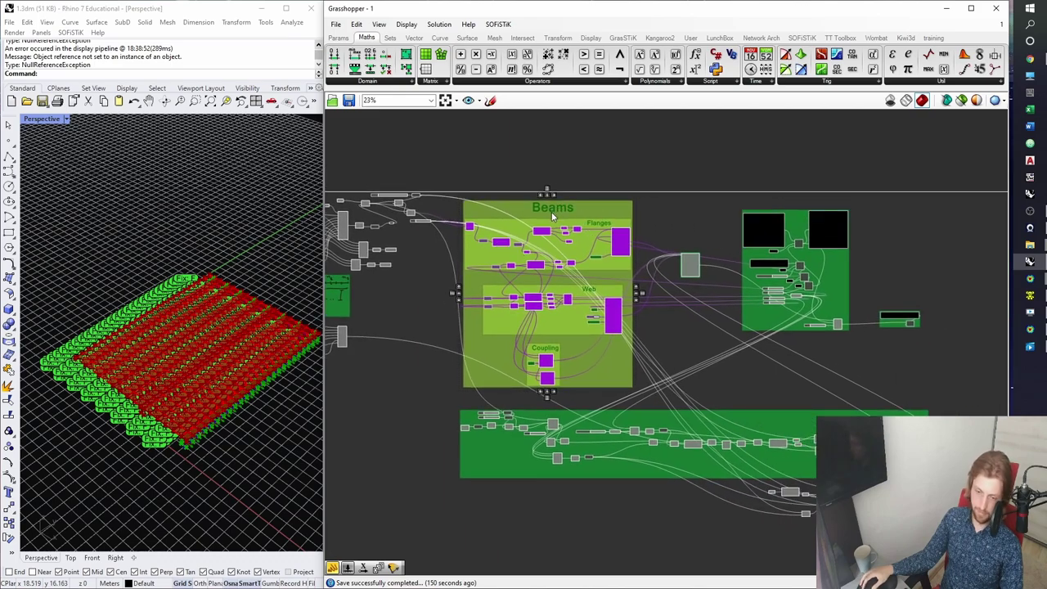
{"action": "left_click", "coordinate": [697, 373]}
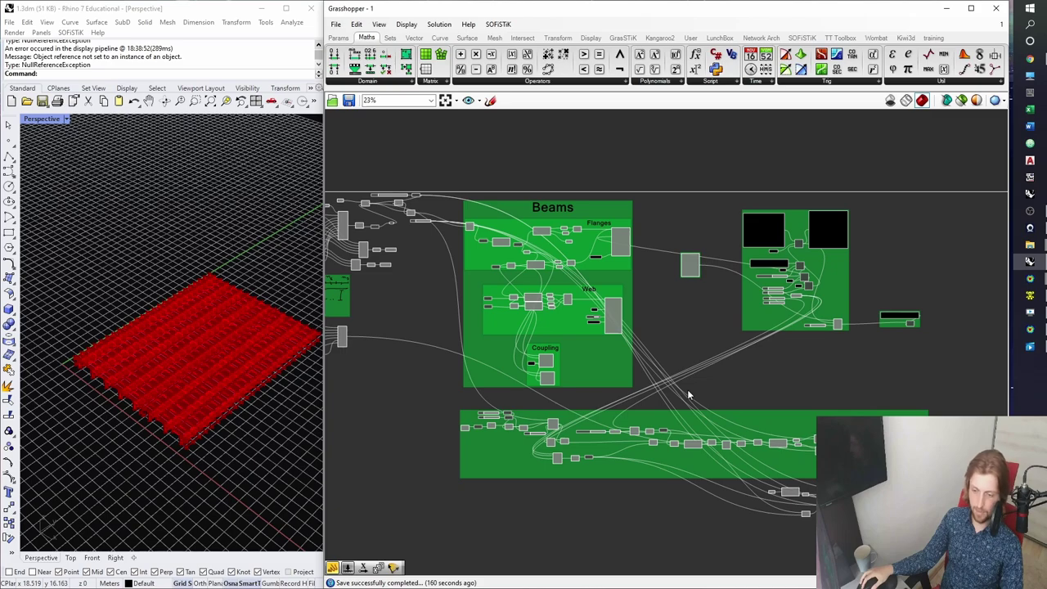
Select the whole Beams group again and trace its wires back to the components that feed it.
{"action": "left_click_drag", "start_coordinate": [665, 409], "coordinate": [473, 213]}
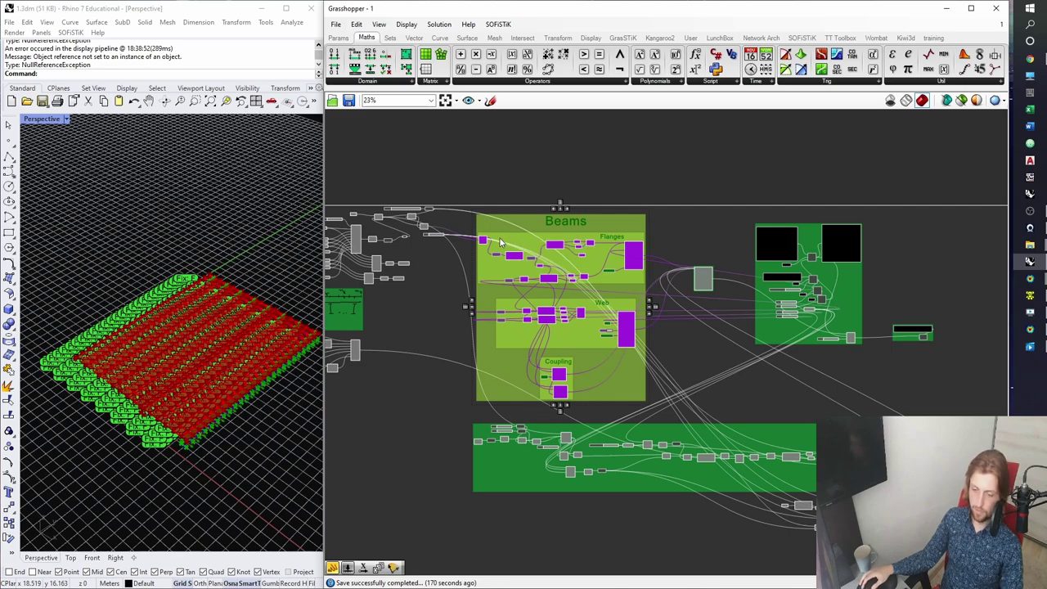
{"action": "right_click_drag", "start_coordinate": [499, 238], "coordinate": [571, 264]}
{"action": "scroll", "coordinate": [570, 264], "scroll_direction": "up", "scroll_amount": 3}
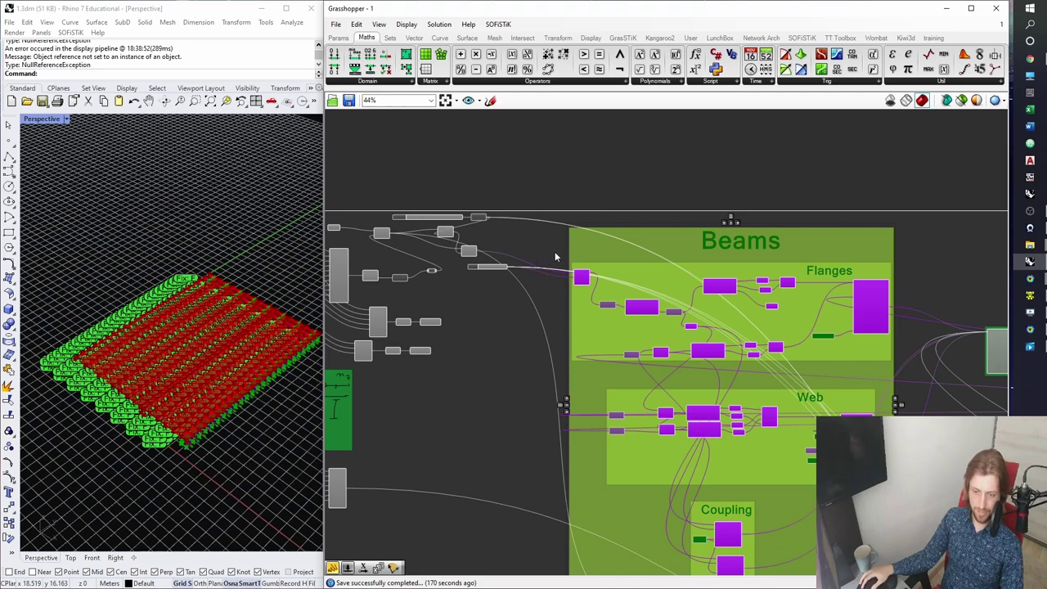
{"action": "scroll", "coordinate": [468, 250], "scroll_direction": "up", "scroll_amount": 3}
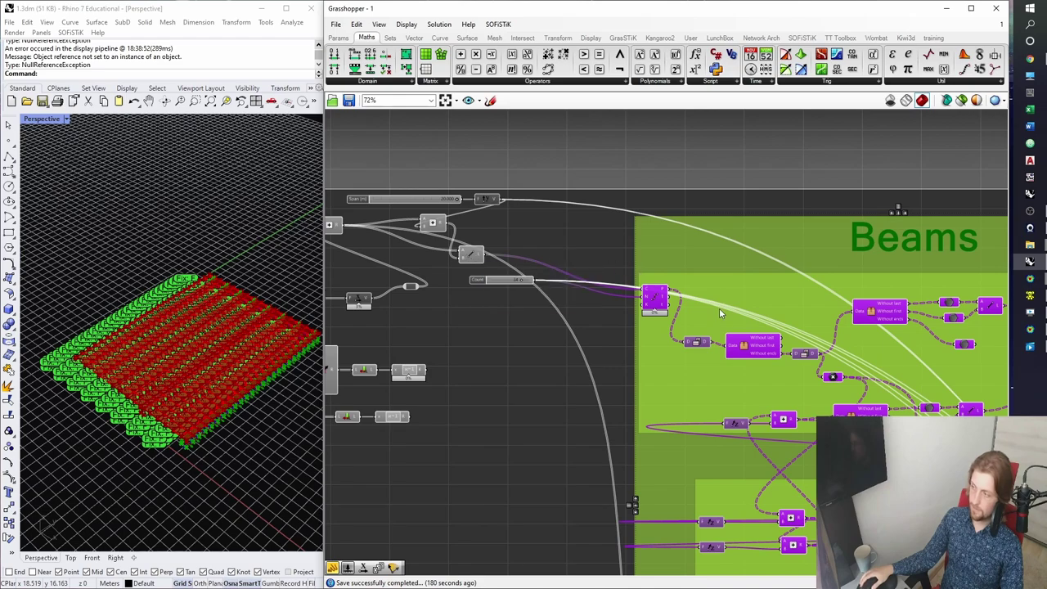
{"action": "scroll", "coordinate": [790, 381], "scroll_direction": "down", "scroll_amount": 4}
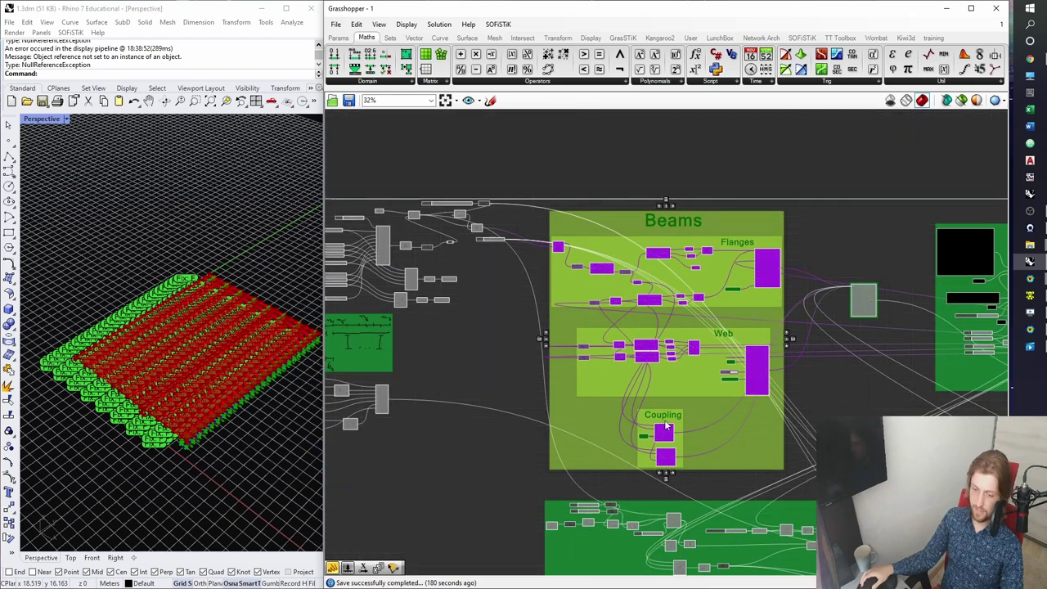
{"action": "scroll", "coordinate": [524, 319], "scroll_direction": "up", "scroll_amount": 5}
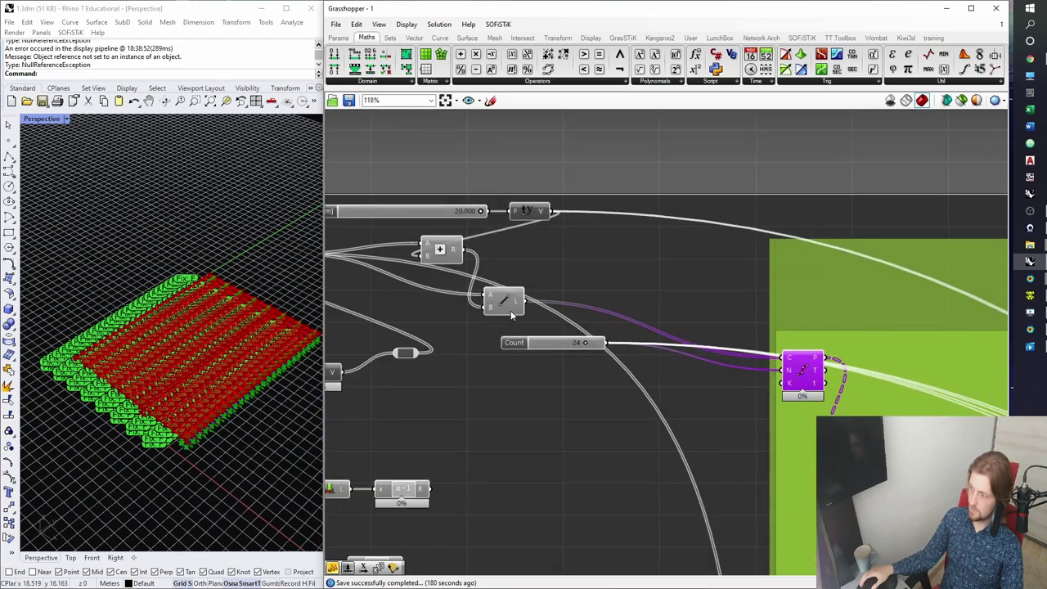
Select the Line component feeding the Beams group and examine its beam axes in the model from below.
{"action": "left_click", "coordinate": [422, 322]}
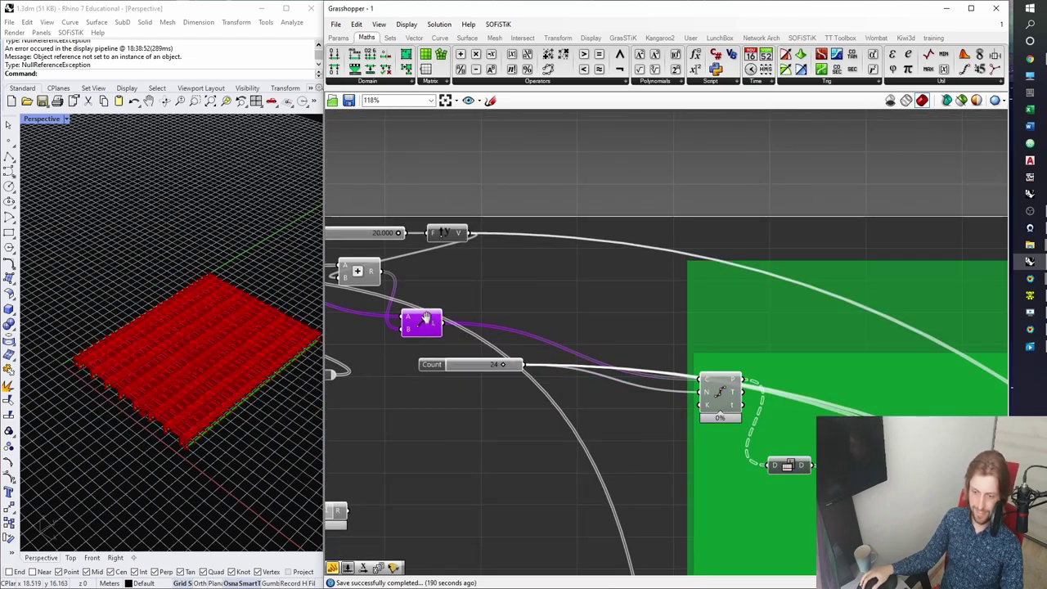
{"action": "right_click_drag", "start_coordinate": [422, 314], "coordinate": [572, 317]}
{"action": "right_click_drag", "start_coordinate": [292, 362], "coordinate": [262, 341]}
{"action": "scroll", "coordinate": [237, 310], "scroll_direction": "up", "scroll_amount": 6}
{"action": "scroll", "coordinate": [243, 337], "scroll_direction": "down", "scroll_amount": 4}
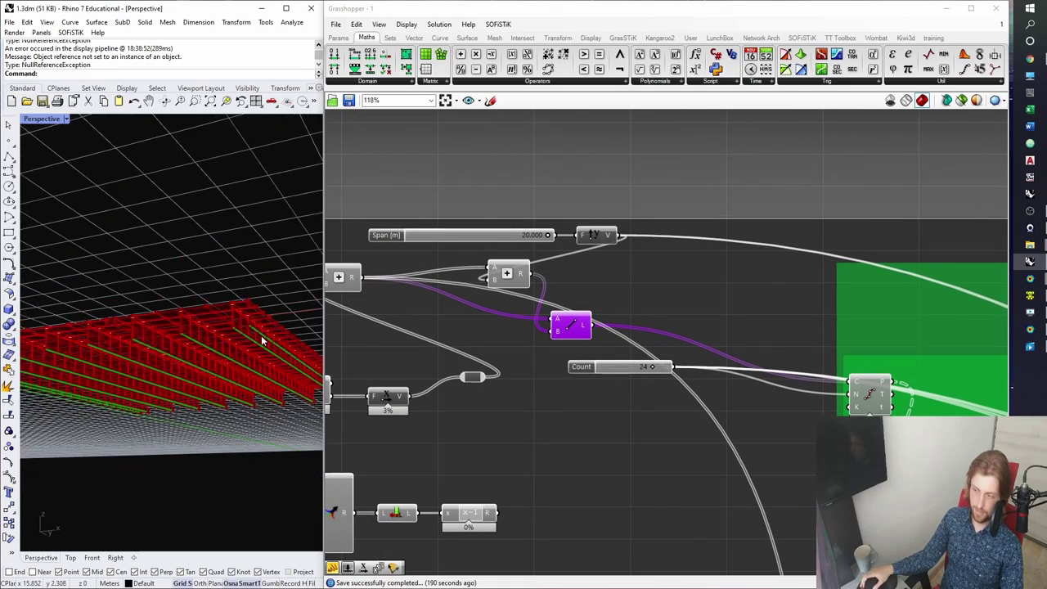
{"action": "right_click_drag", "start_coordinate": [548, 318], "coordinate": [618, 321]}
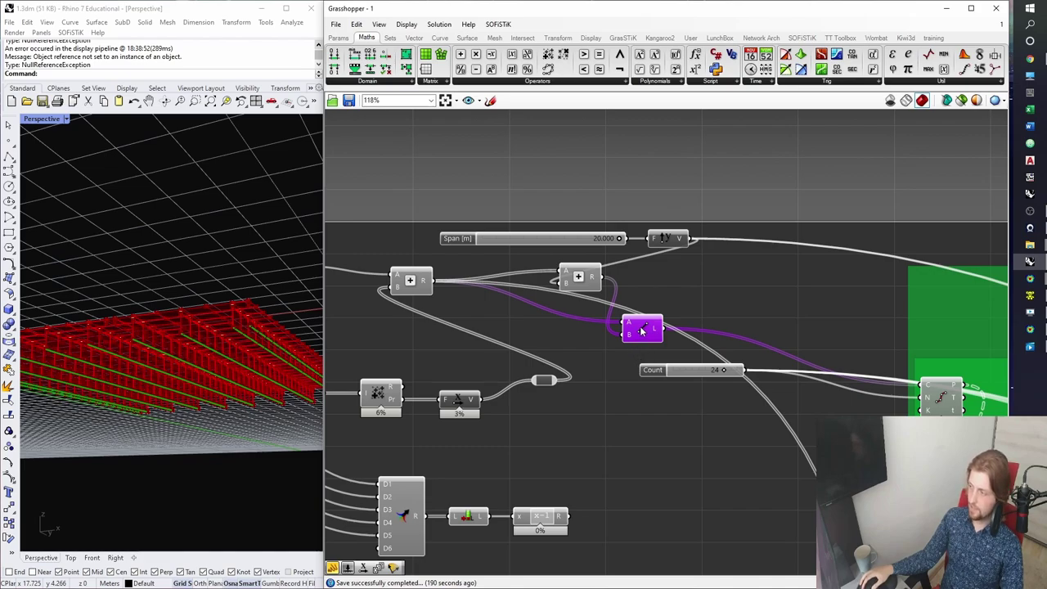
{"action": "left_click_drag", "start_coordinate": [641, 328], "coordinate": [644, 333]}
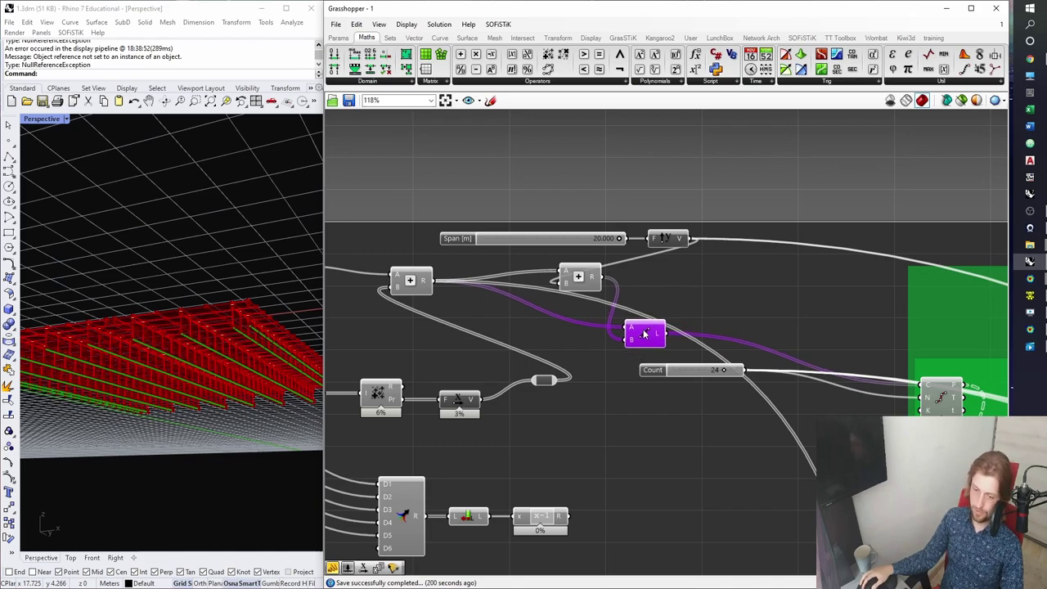
Select the two Addition components in turn and compare the beam end points each one gives in the model.
{"action": "left_click", "coordinate": [575, 279]}
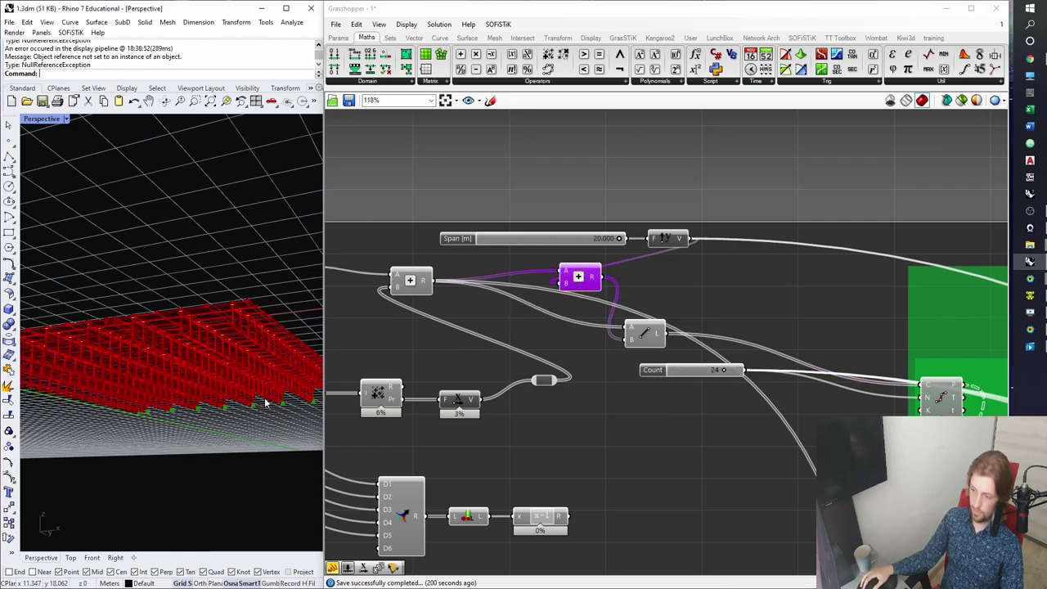
{"action": "right_click_drag", "start_coordinate": [264, 400], "coordinate": [215, 407]}
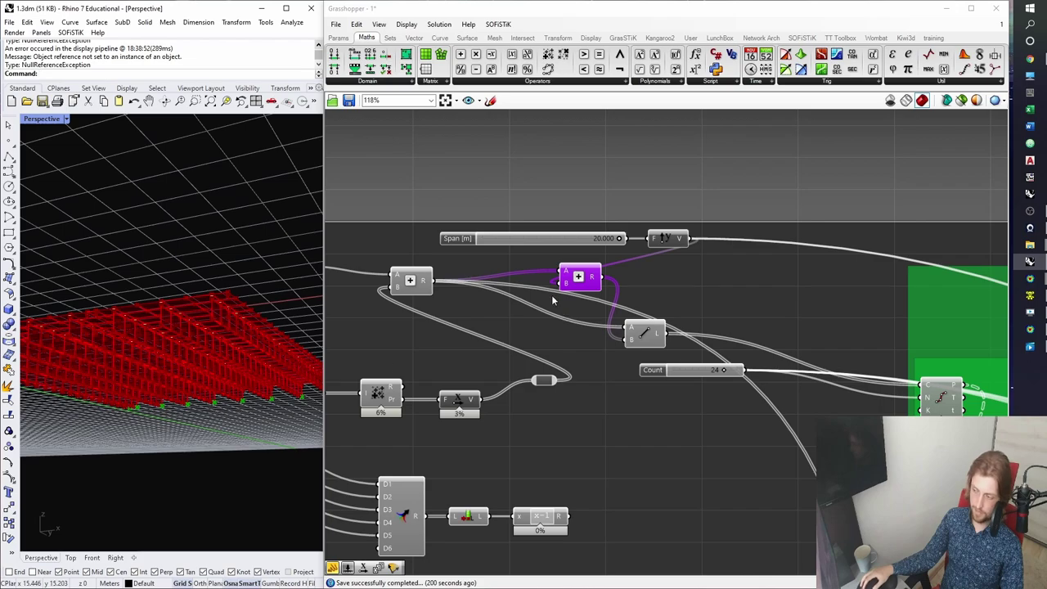
{"action": "left_click", "coordinate": [408, 286]}
{"action": "right_click_drag", "start_coordinate": [154, 322], "coordinate": [147, 356]}
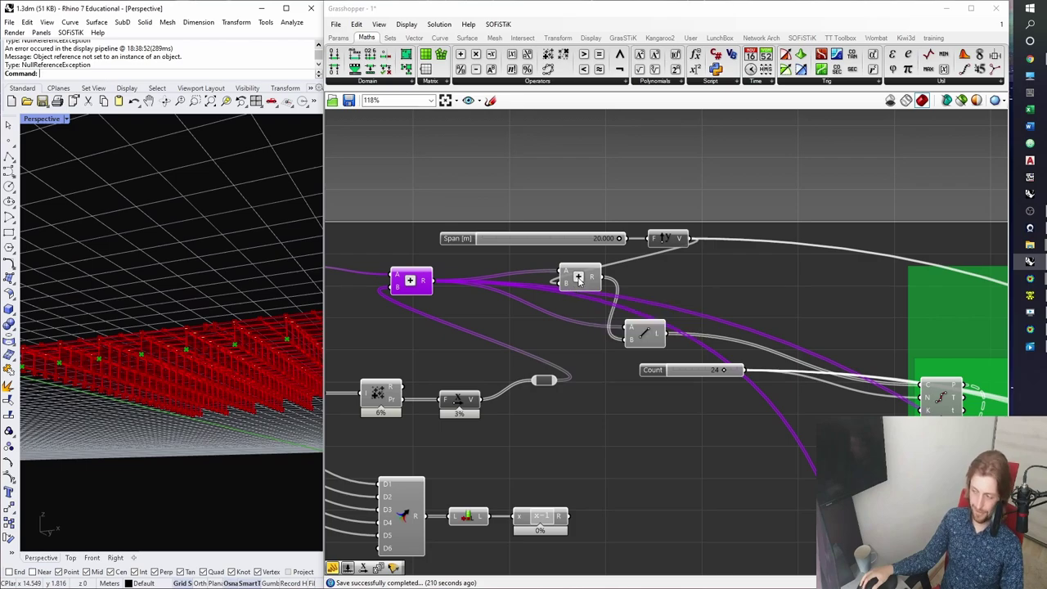
{"action": "left_click_drag", "start_coordinate": [578, 280], "coordinate": [573, 277]}
{"action": "right_click_drag", "start_coordinate": [315, 372], "coordinate": [278, 395]}
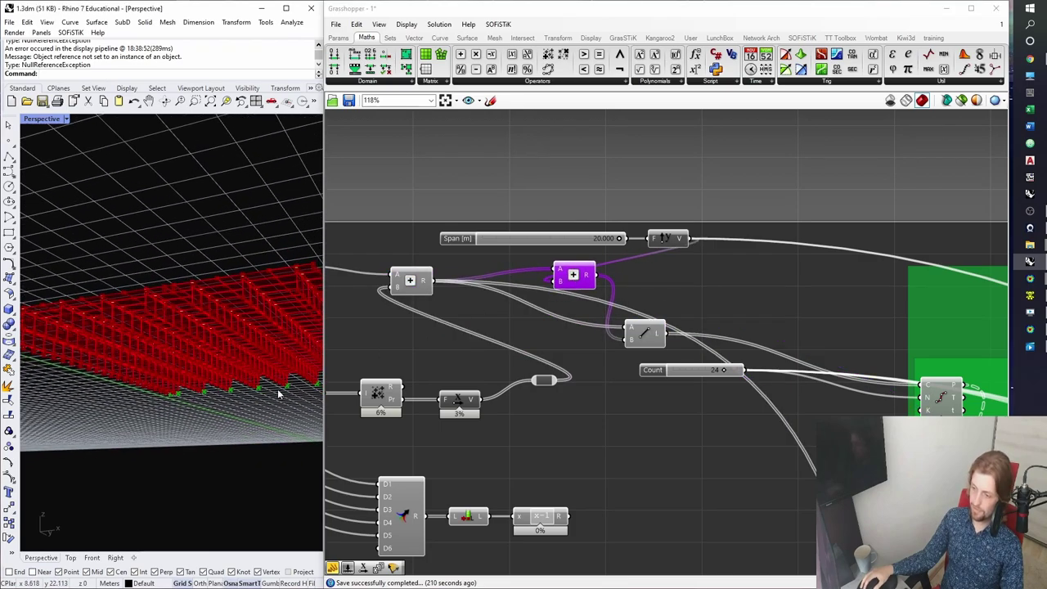
{"action": "left_click_drag", "start_coordinate": [575, 284], "coordinate": [578, 282]}
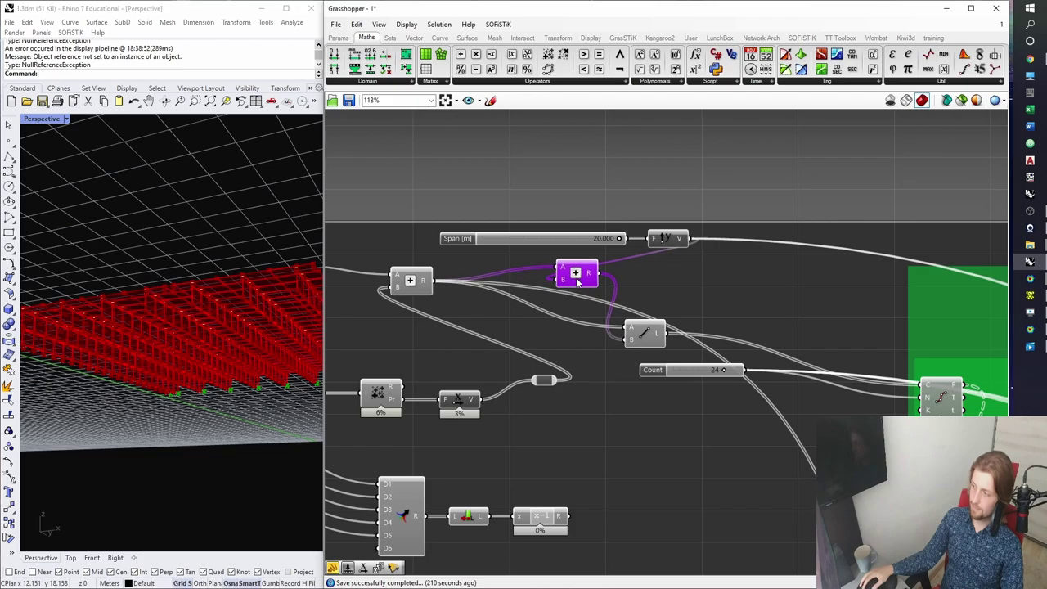
Check the span's Unit Y vector and both Addition components, nudging the second Addition component slightly lower on the canvas.
{"action": "left_click", "coordinate": [667, 241]}
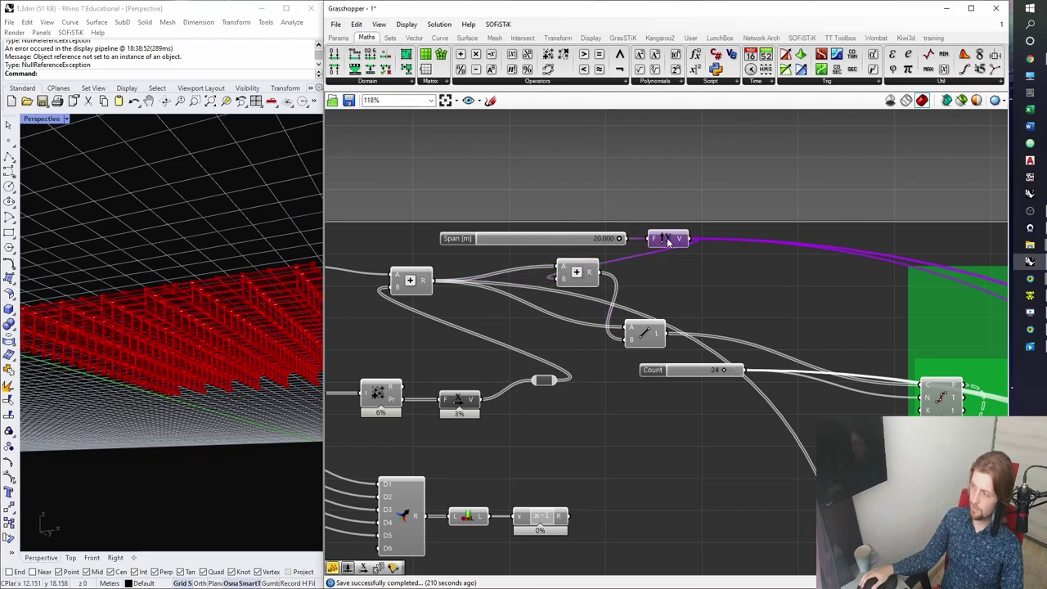
{"action": "left_click", "coordinate": [414, 283]}
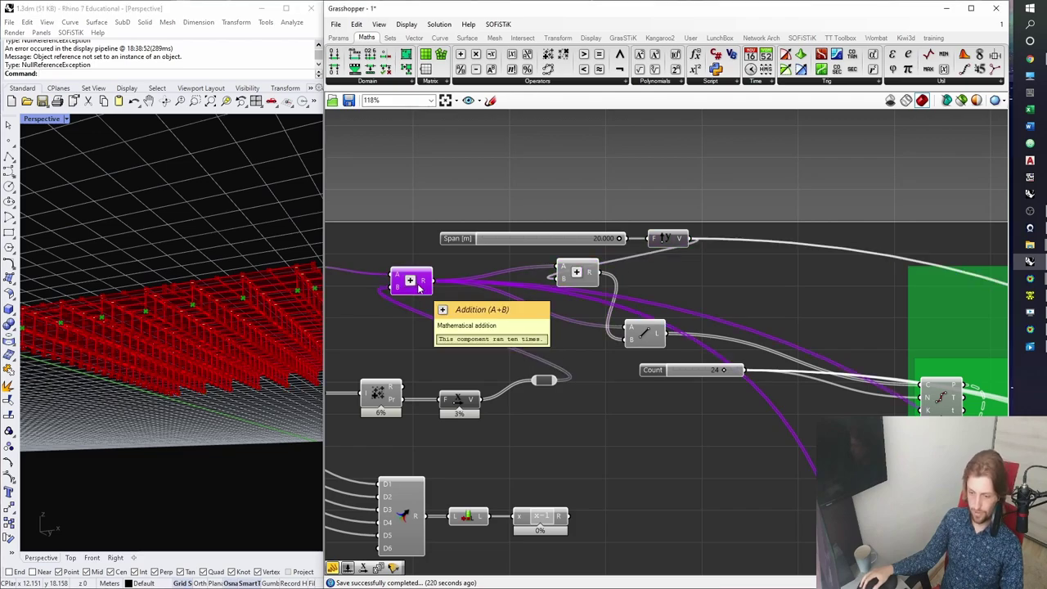
{"action": "left_click_drag", "start_coordinate": [584, 280], "coordinate": [582, 298]}
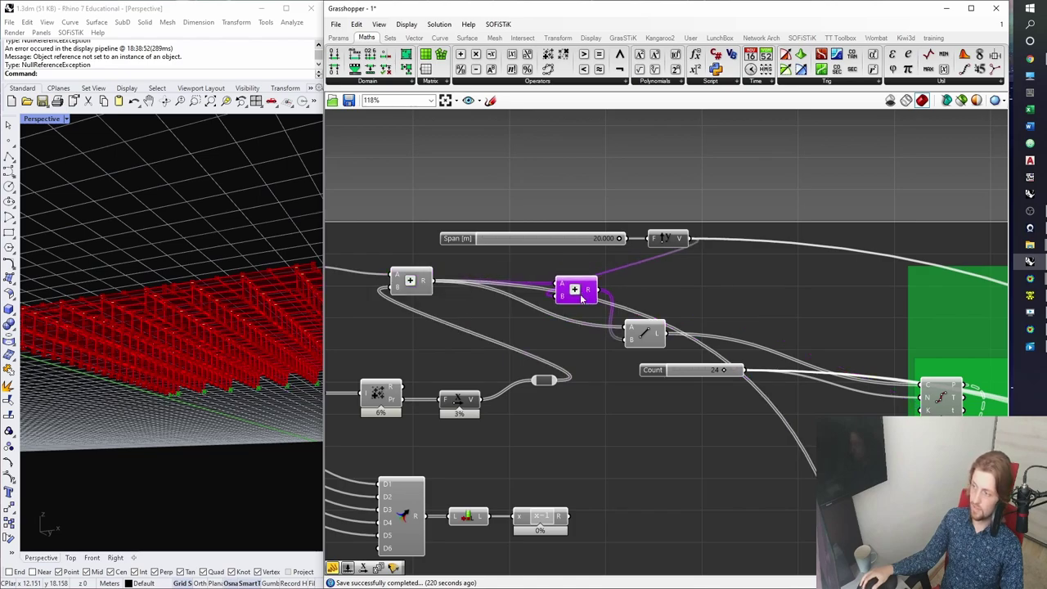
Highlight the Beams group once more, then clear the selection at its input components.
{"action": "scroll", "coordinate": [635, 299], "scroll_direction": "down", "scroll_amount": 5}
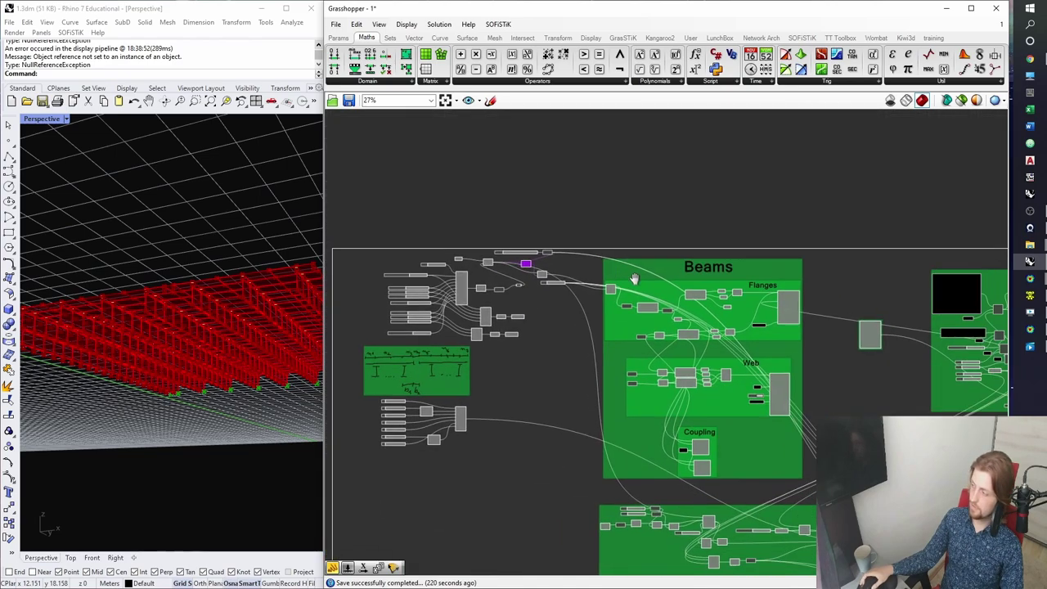
{"action": "left_click", "coordinate": [634, 279]}
{"action": "scroll", "coordinate": [502, 261], "scroll_direction": "up", "scroll_amount": 3}
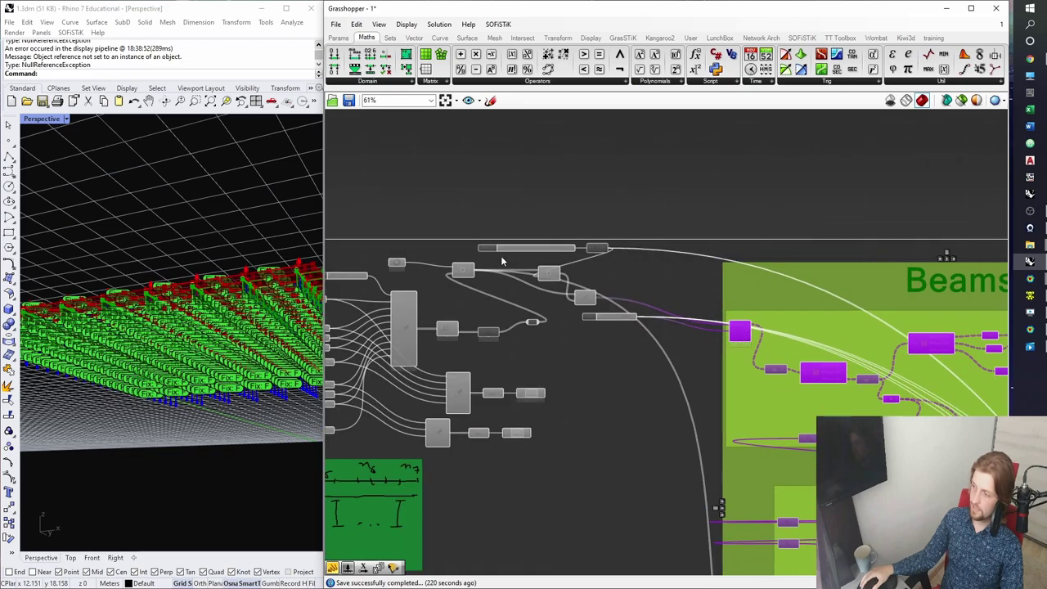
{"action": "scroll", "coordinate": [503, 261], "scroll_direction": "up", "scroll_amount": 2}
{"action": "left_click", "coordinate": [507, 294]}
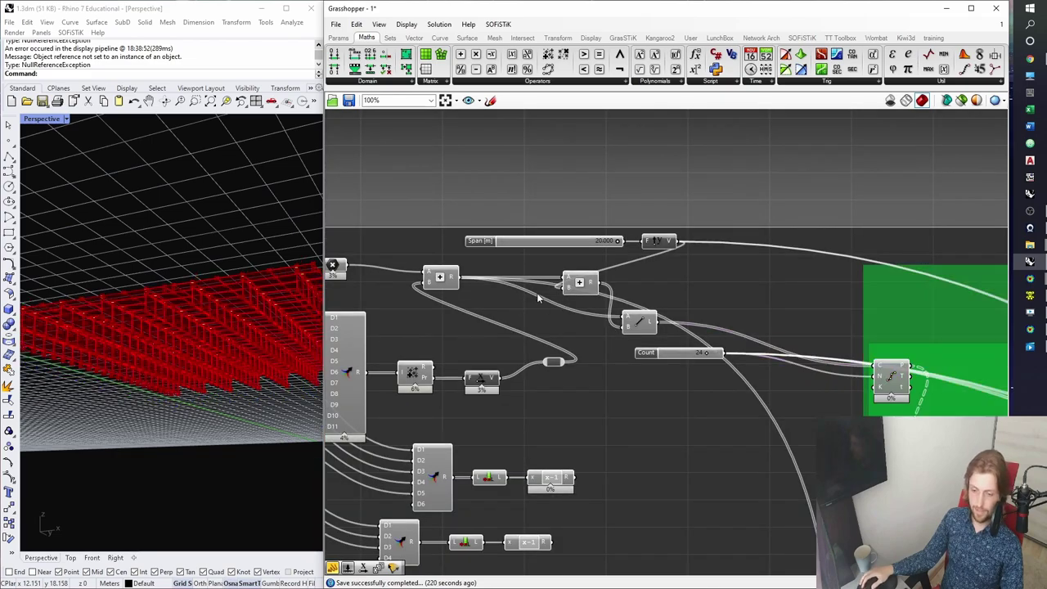
Select the first Addition component and examine the beam start points along the deck edge in the model.
{"action": "right_click_drag", "start_coordinate": [445, 274], "coordinate": [536, 270]}
{"action": "left_click", "coordinate": [467, 292]}
{"action": "scroll", "coordinate": [536, 270], "scroll_direction": "up", "scroll_amount": 2}
{"action": "left_click", "coordinate": [538, 284]}
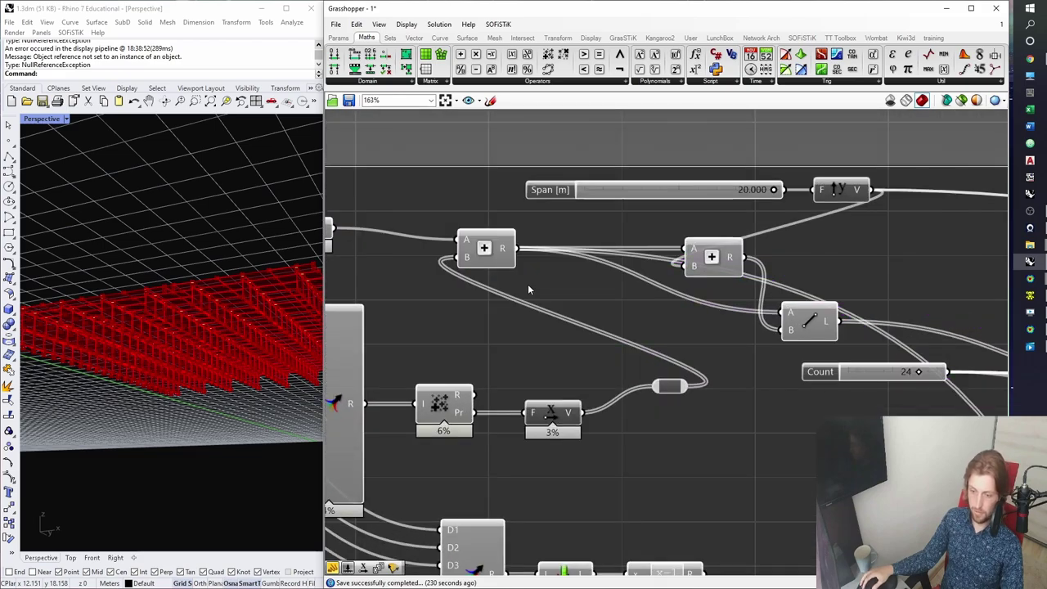
{"action": "mouse_move", "coordinate": [491, 249]}
{"action": "left_mouse_down"}
{"action": "mouse_move", "coordinate": [504, 247]}
{"action": "mouse_move", "coordinate": [489, 236]}
{"action": "left_mouse_up"}
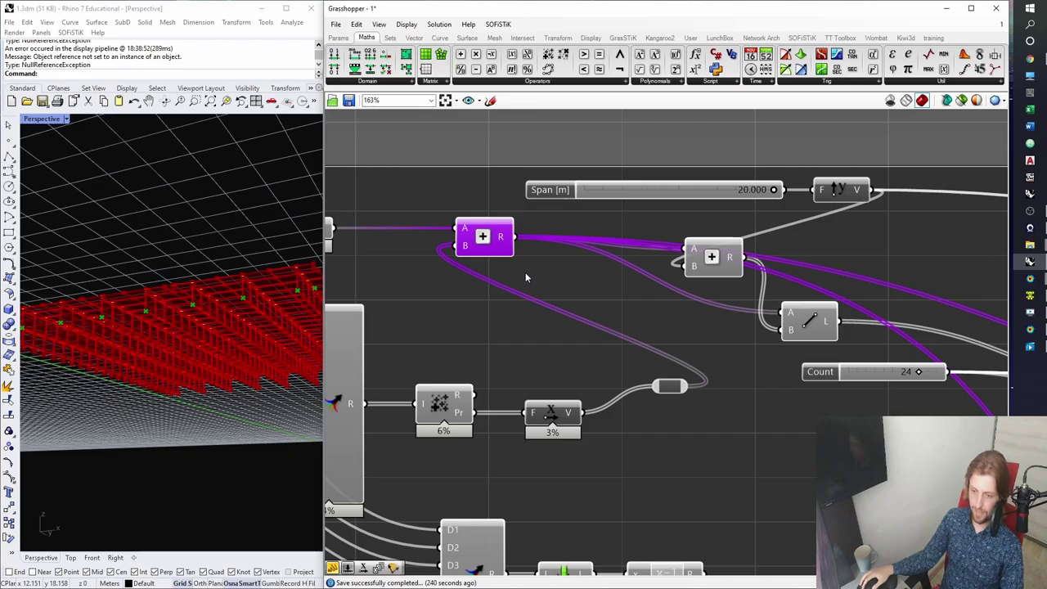
{"action": "right_click_drag", "start_coordinate": [532, 285], "coordinate": [648, 320]}
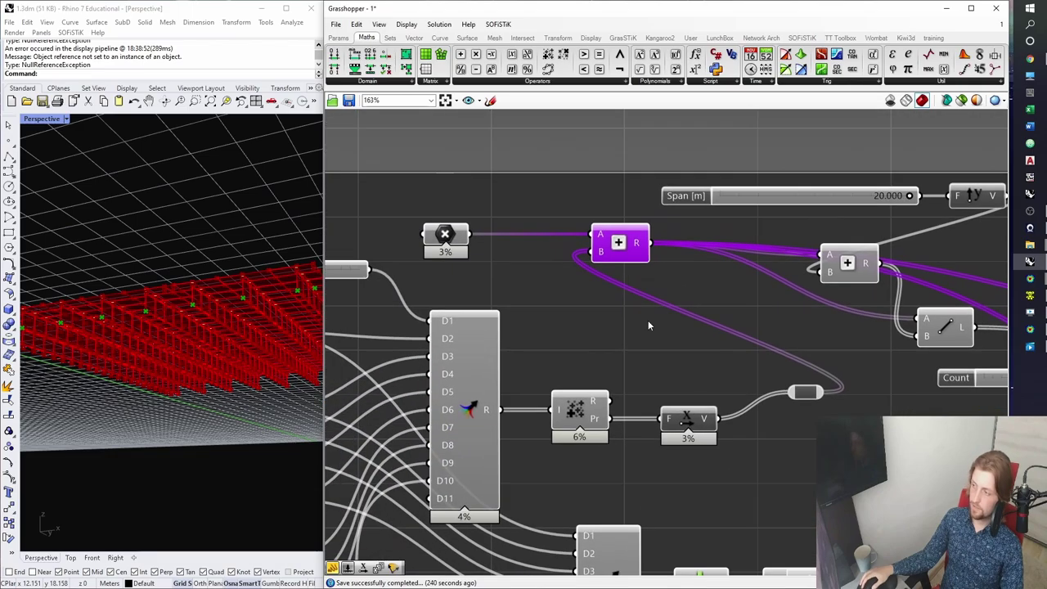
{"action": "right_click_drag", "start_coordinate": [213, 327], "coordinate": [219, 366]}
{"action": "right_click_drag", "start_coordinate": [484, 264], "coordinate": [457, 229]}
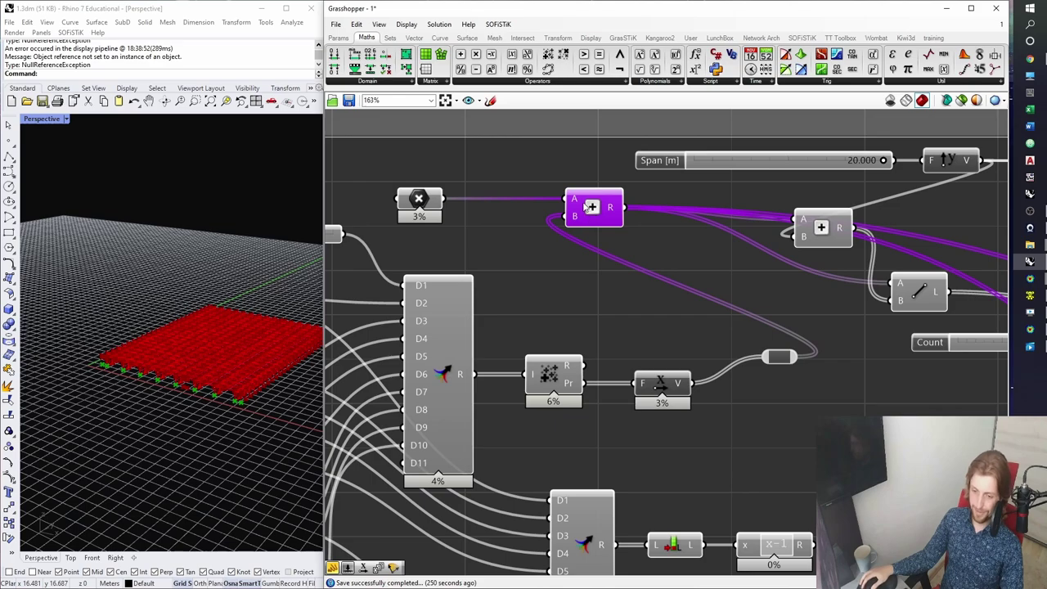
Inspect the origin Point parameter, the Unit X vector's output values, and the beam offset and spacing sliders behind them.
{"action": "left_click", "coordinate": [431, 202]}
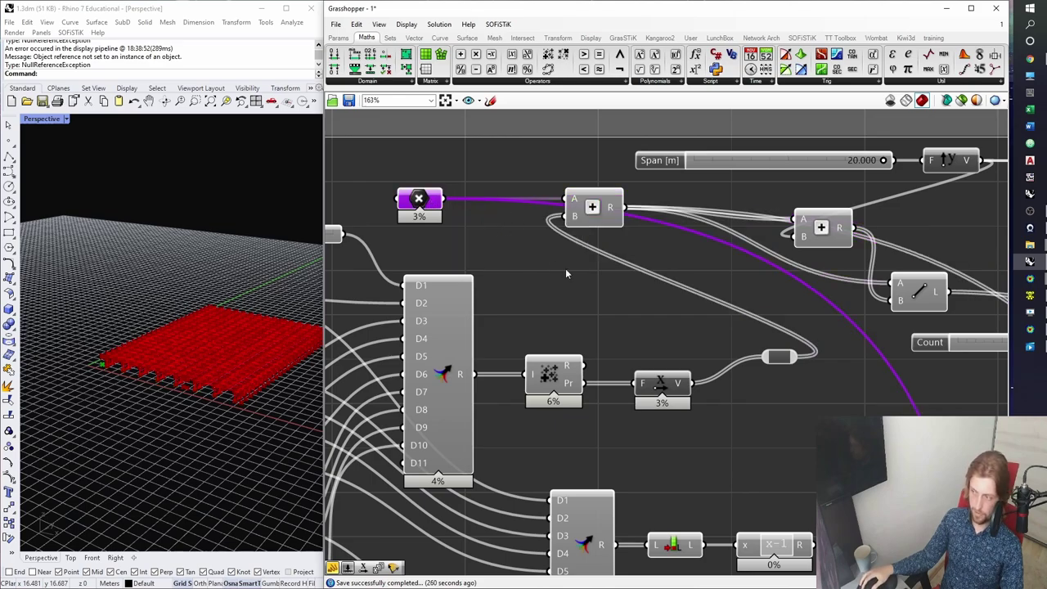
{"action": "left_click", "coordinate": [665, 386]}
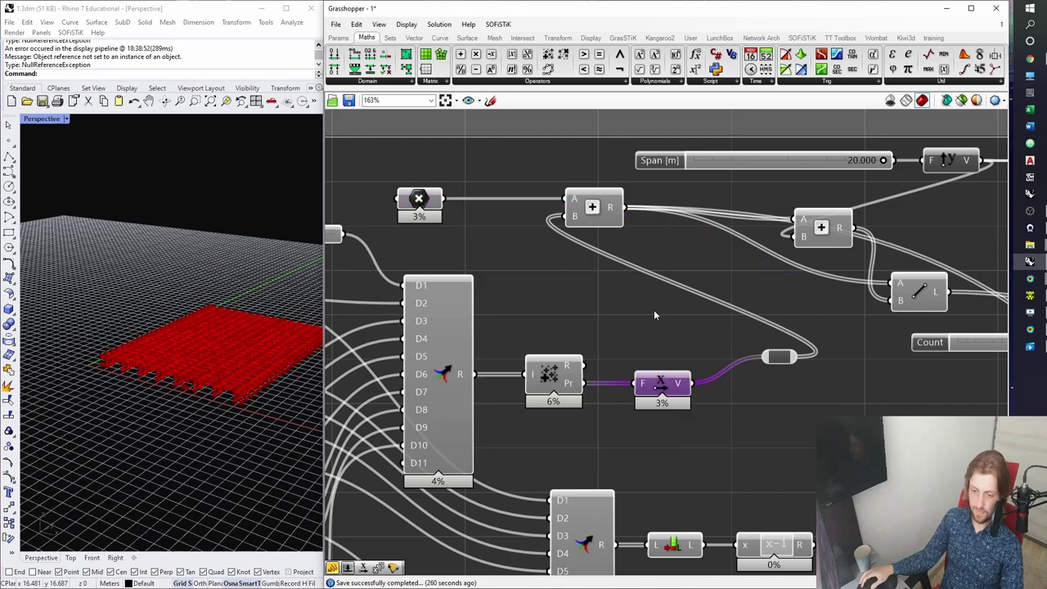
{"action": "right_click_drag", "start_coordinate": [676, 330], "coordinate": [631, 285]}
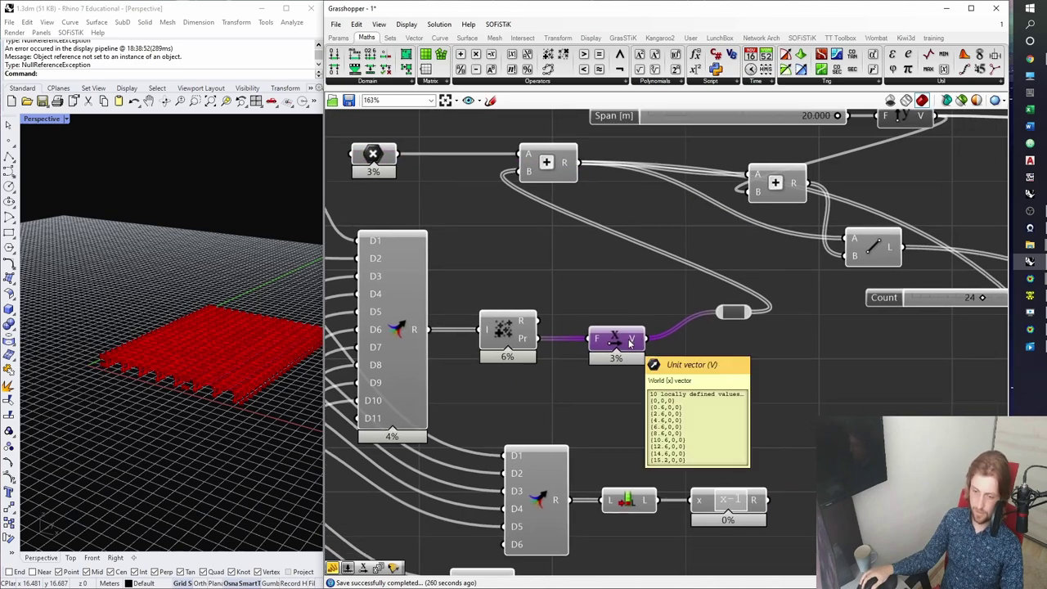
{"action": "scroll", "coordinate": [619, 344], "scroll_direction": "down", "scroll_amount": 3}
{"action": "right_click_drag", "start_coordinate": [579, 356], "coordinate": [768, 314]}
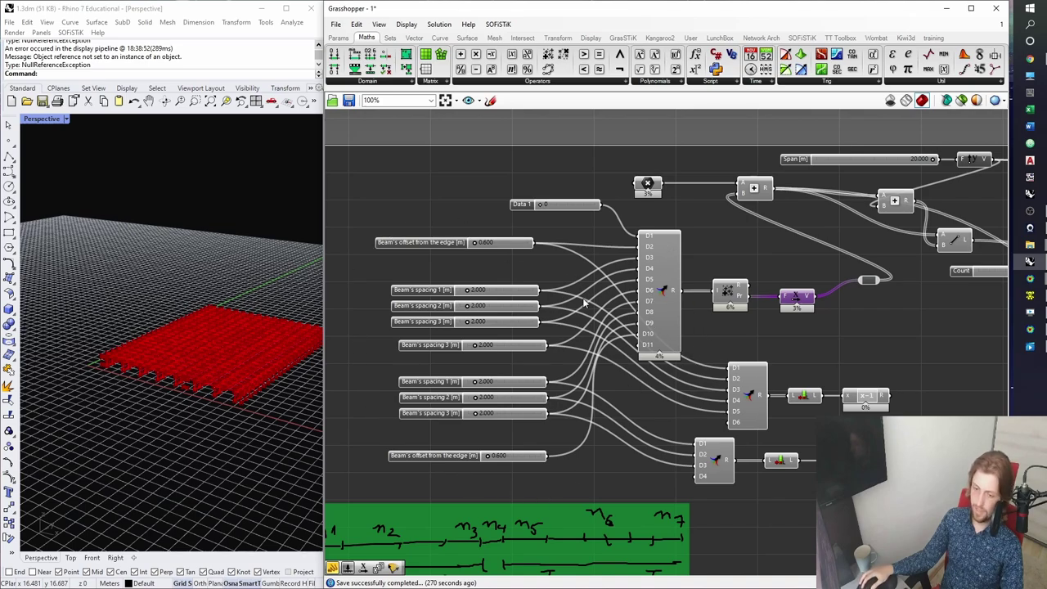
Inspect the first Addition component's beam start points in the model, and the Unit X vector feeding it.
{"action": "right_click_drag", "start_coordinate": [748, 304], "coordinate": [572, 349]}
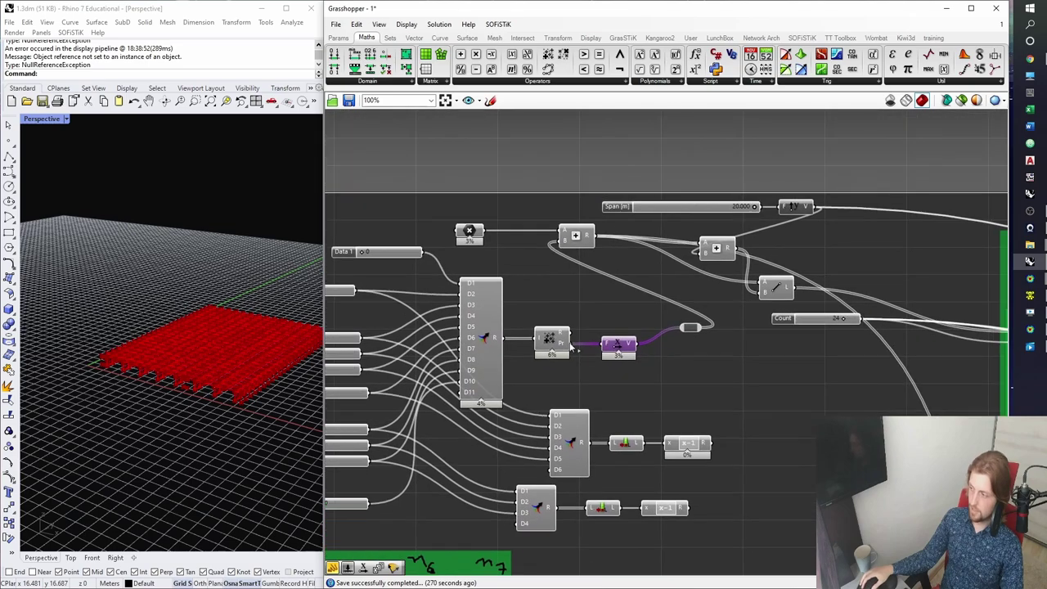
{"action": "scroll", "coordinate": [647, 348], "scroll_direction": "up", "scroll_amount": 1}
{"action": "scroll", "coordinate": [563, 357], "scroll_direction": "up", "scroll_amount": 1}
{"action": "right_click_drag", "start_coordinate": [659, 351], "coordinate": [540, 337]}
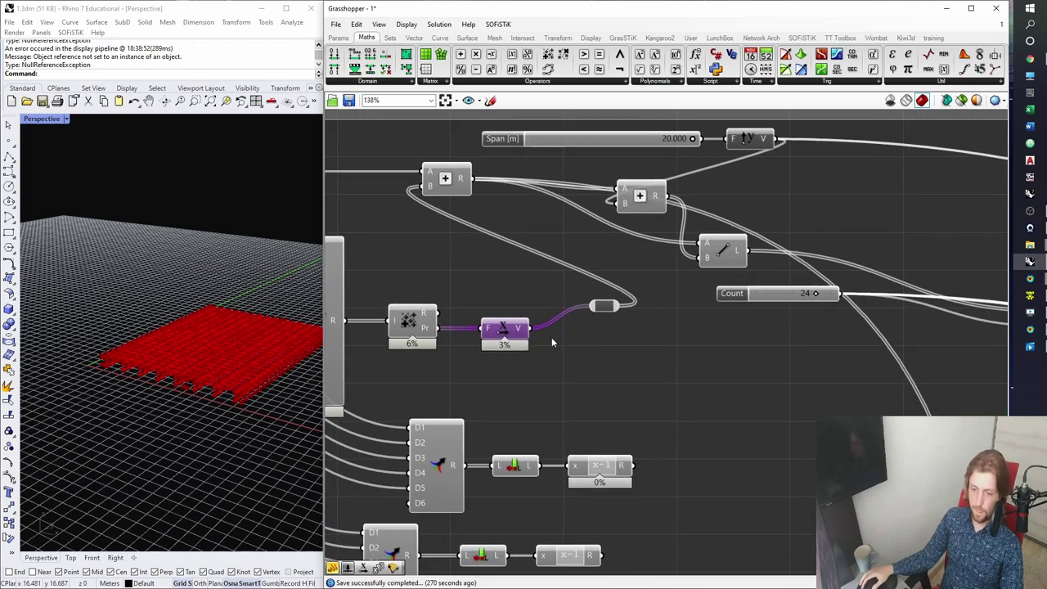
{"action": "left_click", "coordinate": [454, 192]}
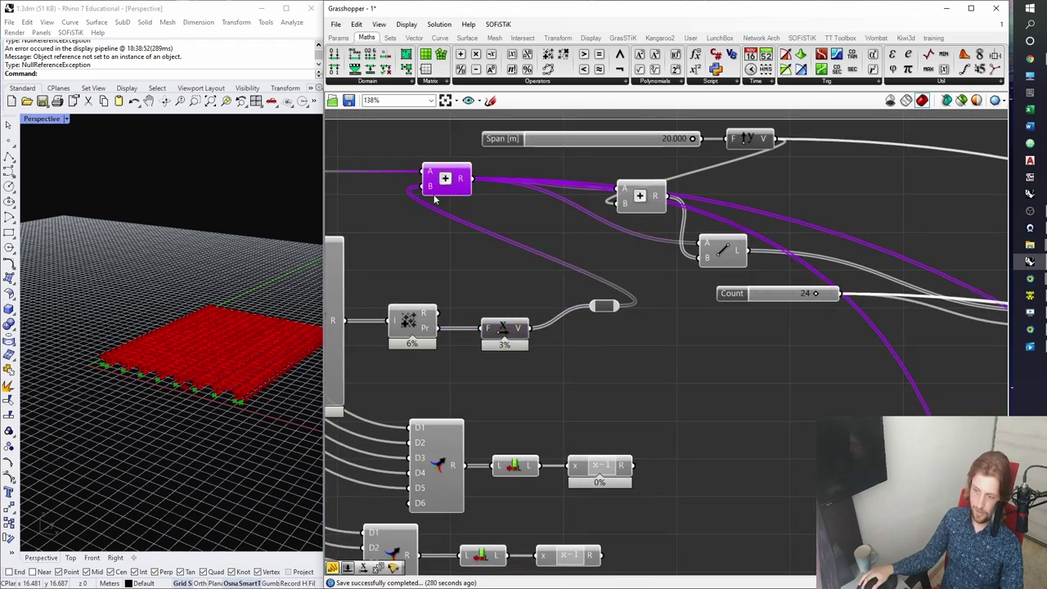
{"action": "right_click_drag", "start_coordinate": [242, 313], "coordinate": [183, 357]}
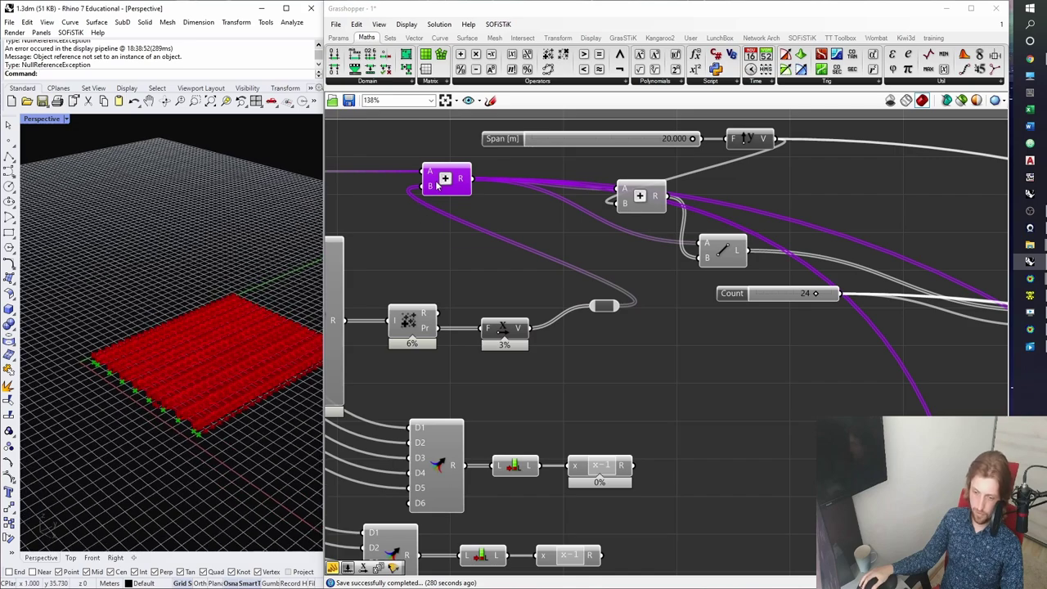
{"action": "left_click", "coordinate": [503, 329]}
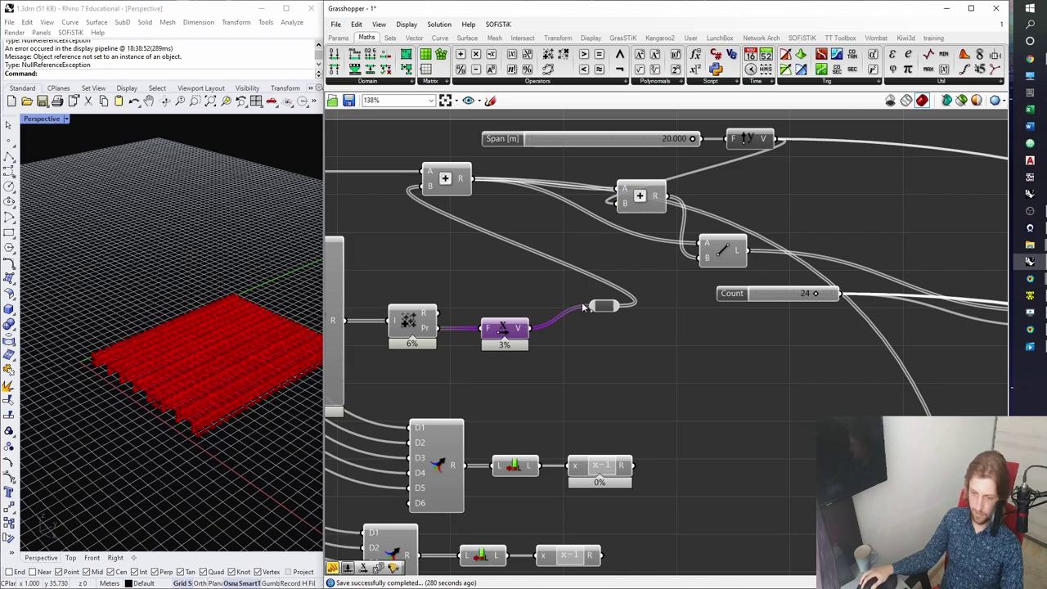
Place a vector Rotate component on the canvas below the Unit X component.
{"action": "right_click_drag", "start_coordinate": [582, 301], "coordinate": [577, 376]}
{"action": "left_click", "coordinate": [414, 38]}
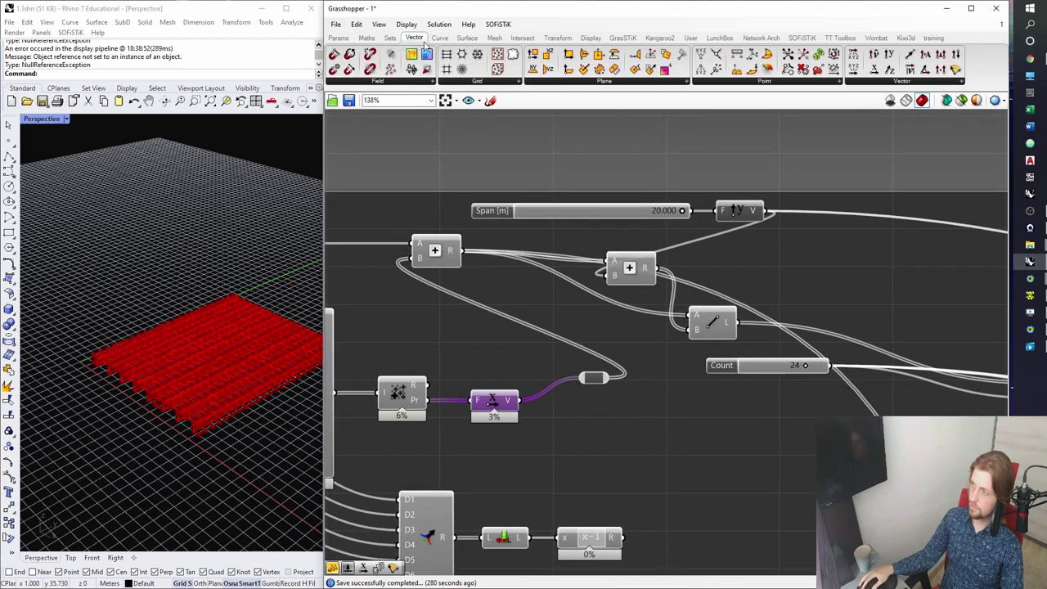
{"action": "left_click_drag", "start_coordinate": [956, 70], "coordinate": [594, 419]}
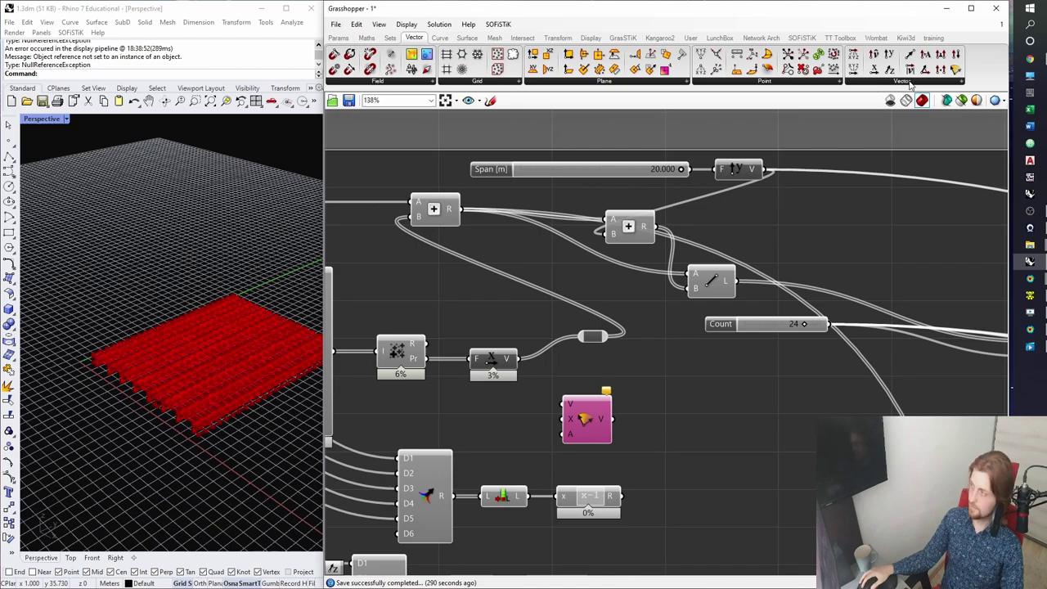
{"action": "left_click", "coordinate": [914, 83]}
{"action": "left_click", "coordinate": [647, 419]}
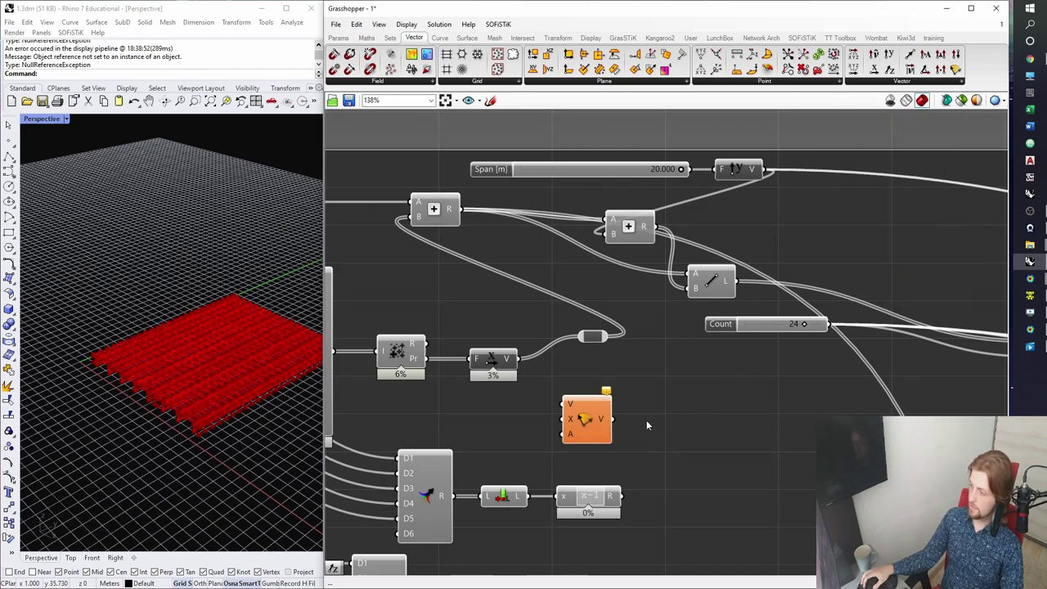
Connect the Unit X vector output to the Rotate component's vector input (V).
{"action": "scroll", "coordinate": [572, 416], "scroll_direction": "up", "scroll_amount": 1}
{"action": "right_click_drag", "start_coordinate": [573, 417], "coordinate": [597, 364]}
{"action": "left_click", "coordinate": [596, 363]}
{"action": "scroll", "coordinate": [622, 344], "scroll_direction": "up", "scroll_amount": 3}
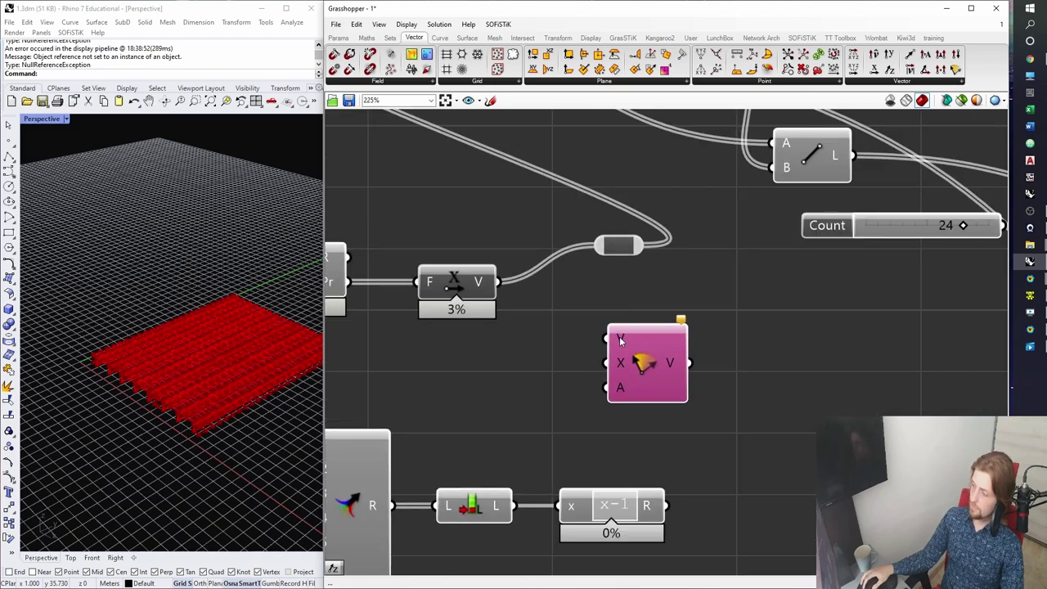
{"action": "left_click_drag", "start_coordinate": [498, 281], "coordinate": [650, 360]}
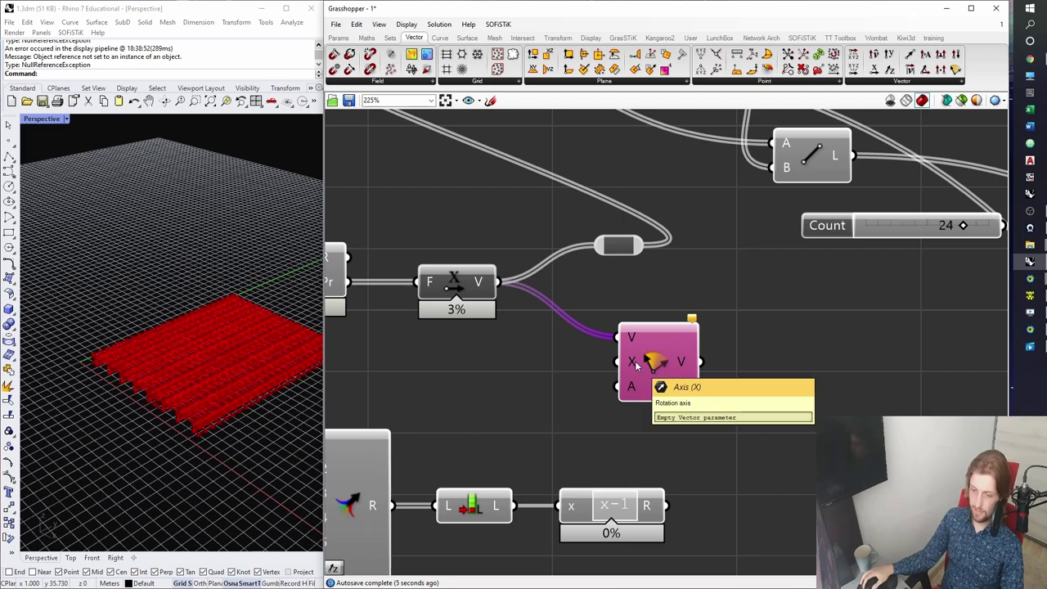
Add a Unit Z vector, connect it to the Rotate component's axis input (X), and place it beside that component.
{"action": "left_click", "coordinate": [739, 324]}
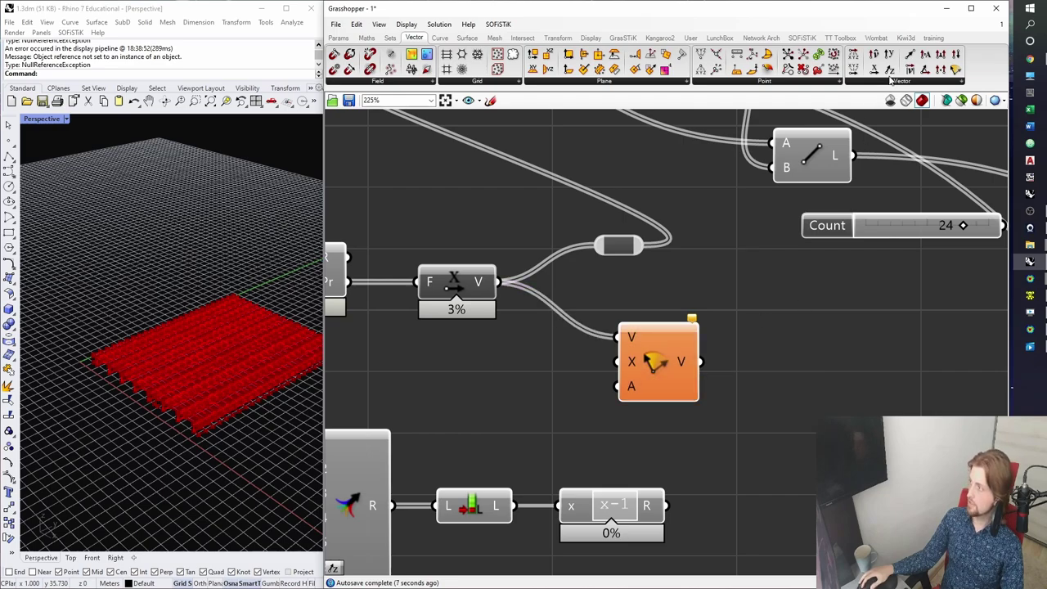
{"action": "left_click_drag", "start_coordinate": [890, 72], "coordinate": [620, 362]}
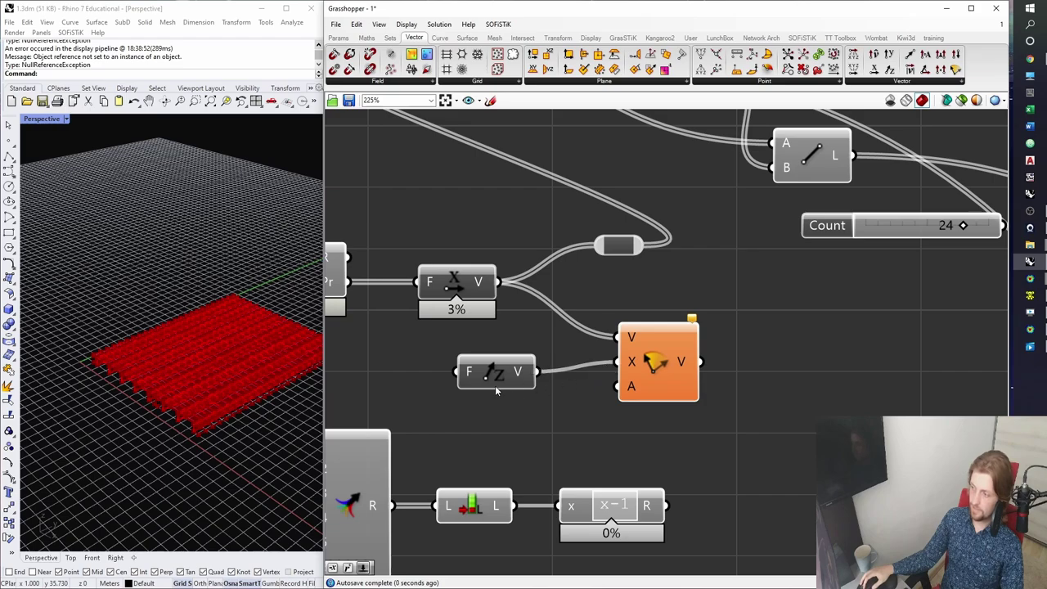
{"action": "left_click_drag", "start_coordinate": [496, 391], "coordinate": [519, 381]}
{"action": "right_click_drag", "start_coordinate": [516, 388], "coordinate": [533, 351]}
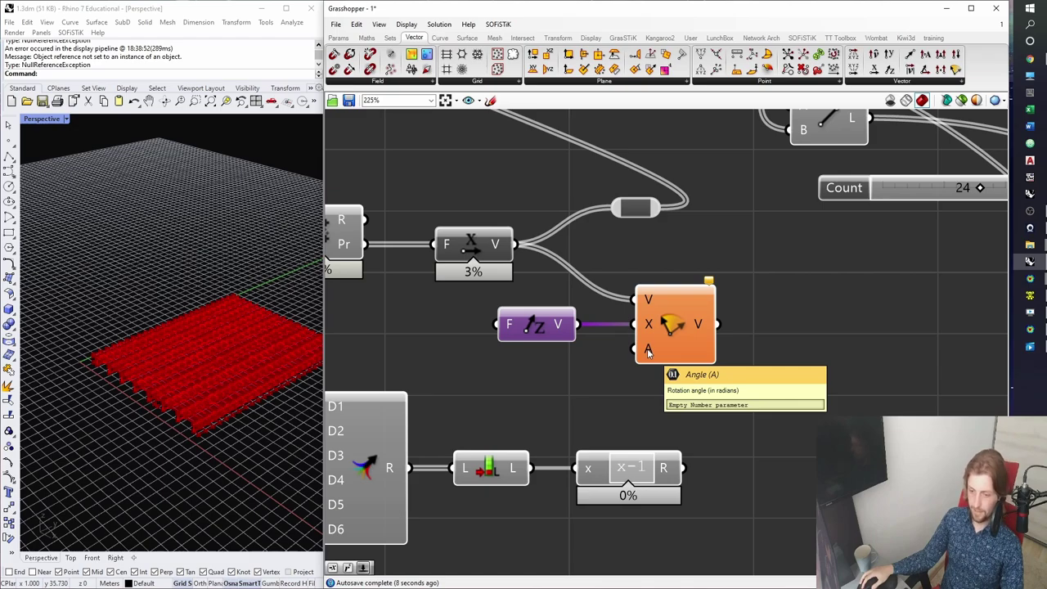
Create a number slider ranging from -89 to 89 below the Unit Z component.
{"action": "left_click", "coordinate": [540, 377]}
{"action": "right_click_drag", "start_coordinate": [436, 372], "coordinate": [472, 363]}
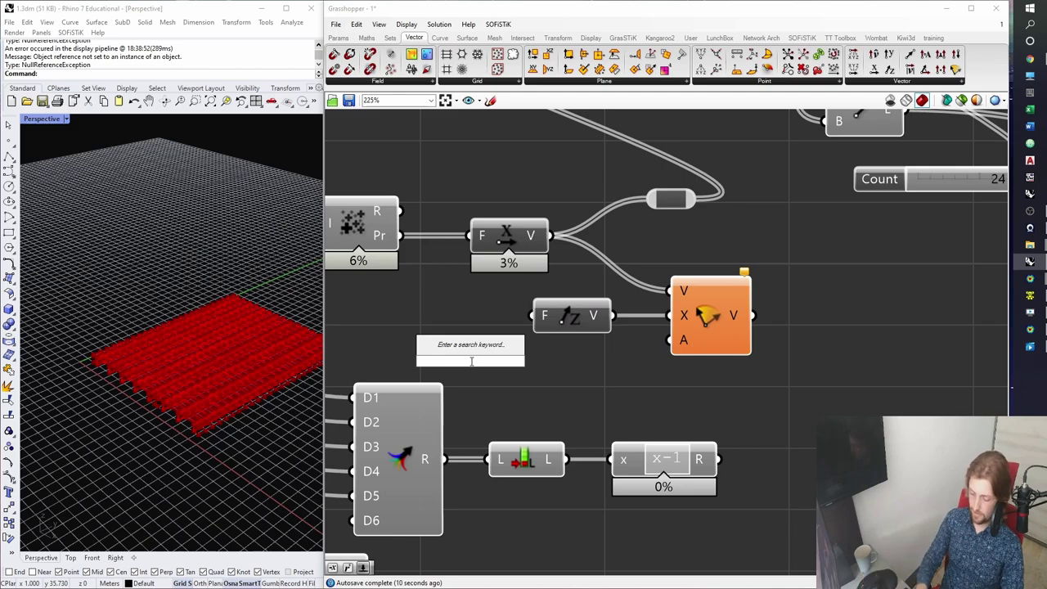
{"action": "type", "text": "-89<89"}
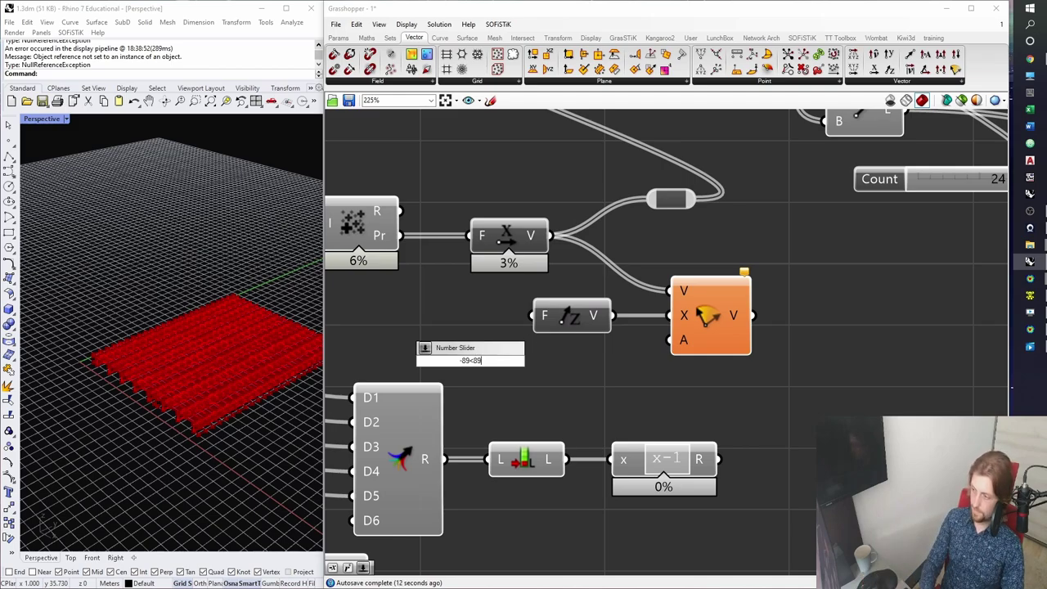
{"action": "key", "text": "Return"}
Rename the new number slider as "Angle [deg]".
{"action": "right_click", "coordinate": [470, 364]}
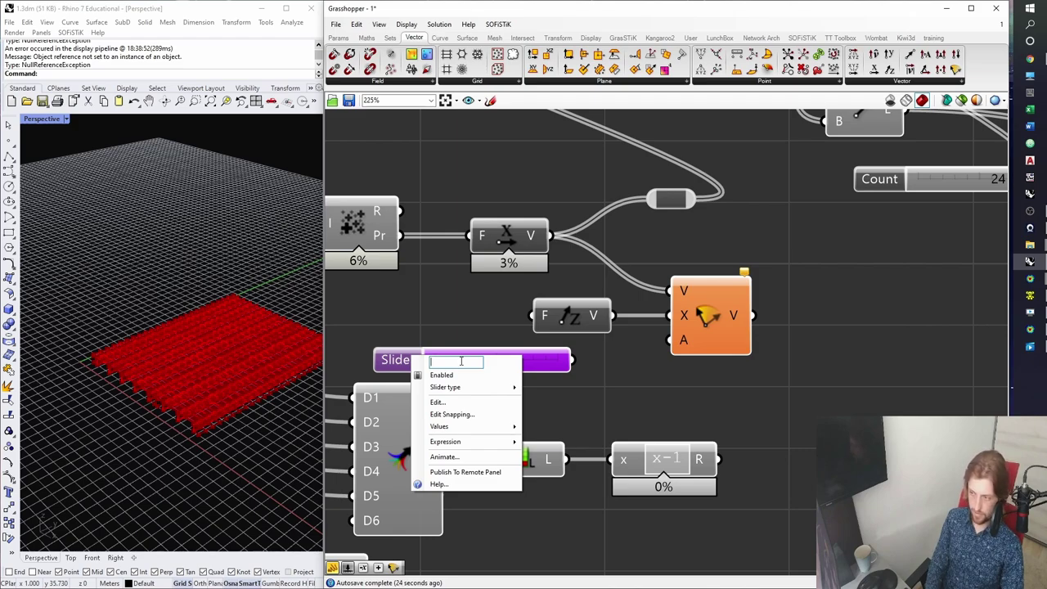
{"action": "type", "text": "Angle"}
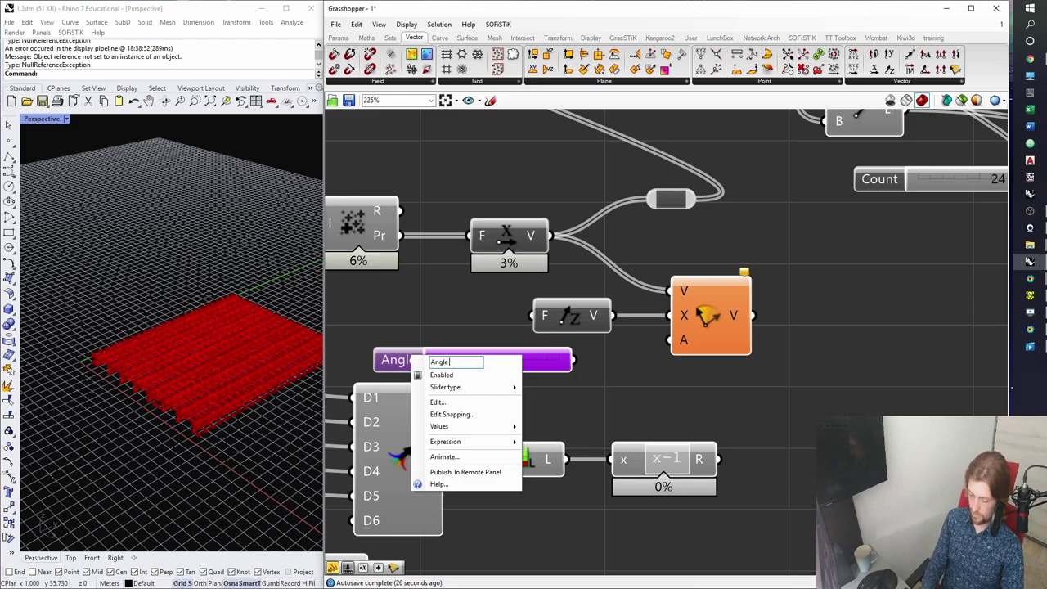
{"action": "type", "text": " (deg)"}
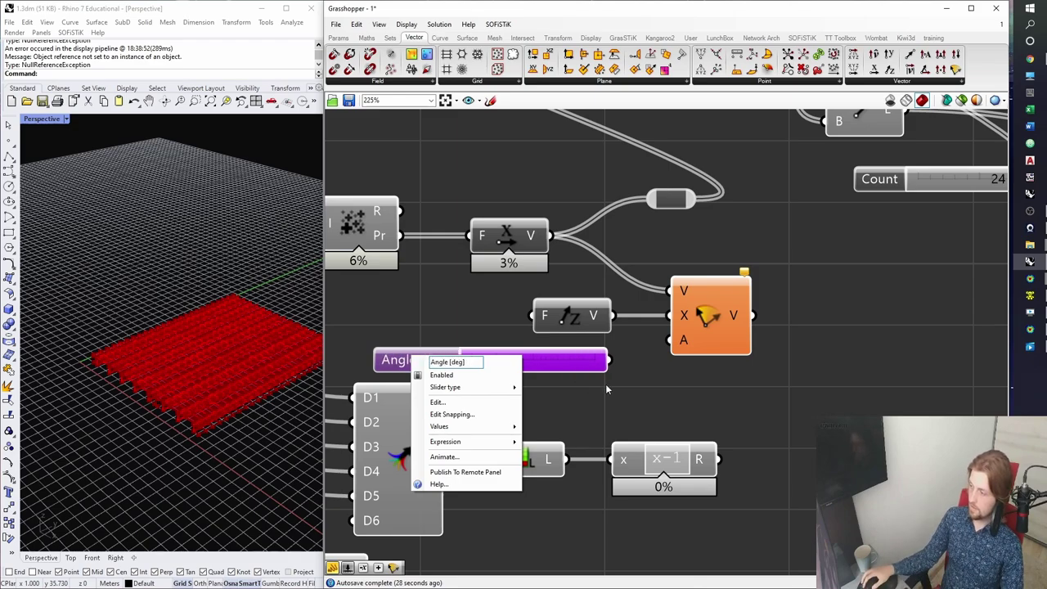
{"action": "key", "text": "Return"}
Add a Radians component between the Angle [deg] slider and the Rotate component's angle input (A), wiring both connections.
{"action": "right_click_drag", "start_coordinate": [866, 303], "coordinate": [833, 314]}
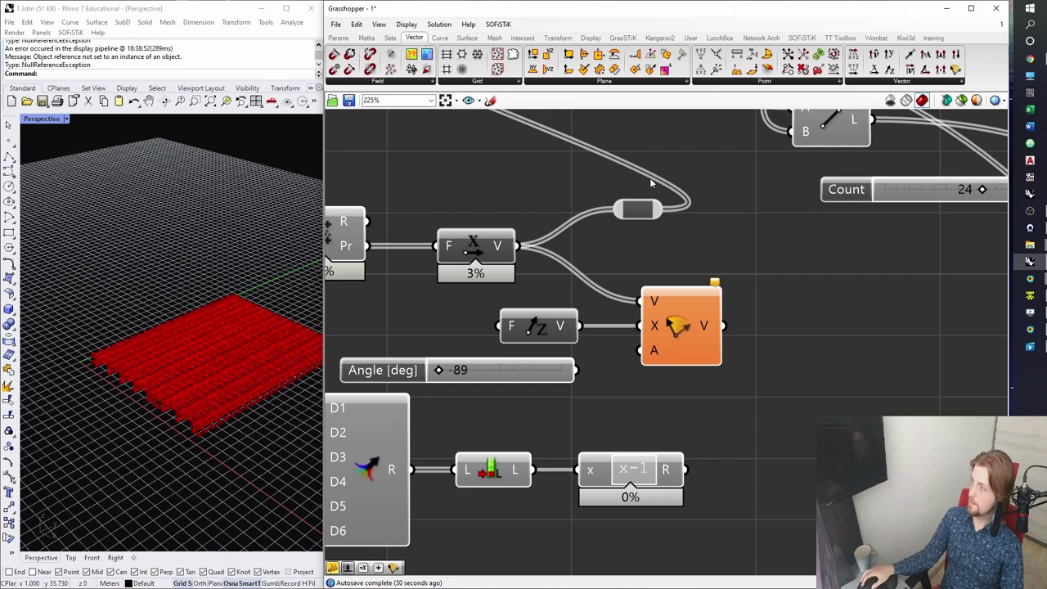
{"action": "left_click", "coordinate": [370, 39]}
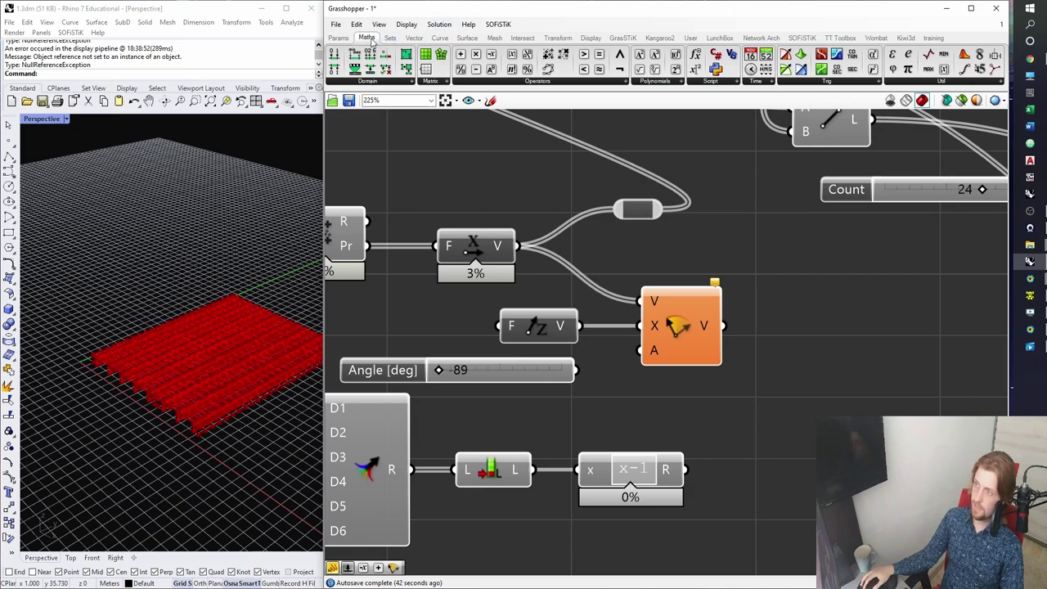
{"action": "left_click", "coordinate": [813, 83]}
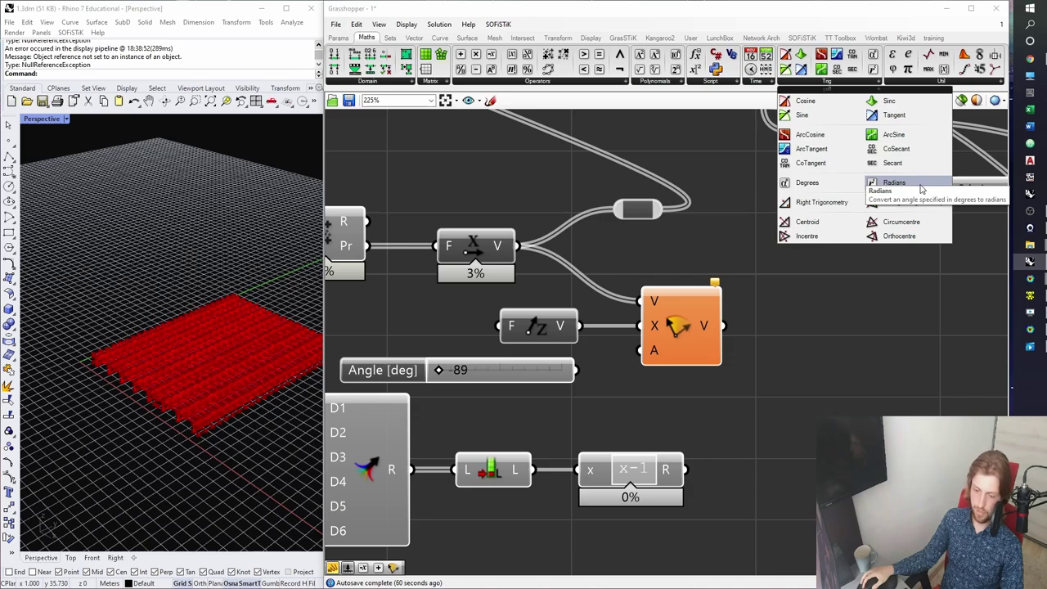
{"action": "left_click", "coordinate": [920, 189]}
{"action": "left_click", "coordinate": [644, 406]}
{"action": "left_click_drag", "start_coordinate": [575, 370], "coordinate": [626, 411]}
{"action": "left_click_drag", "start_coordinate": [706, 411], "coordinate": [640, 350]}
{"action": "left_click_drag", "start_coordinate": [663, 411], "coordinate": [640, 399]}
Select the Rotate component and examine the bridge deck from above in the model.
{"action": "left_click", "coordinate": [698, 327]}
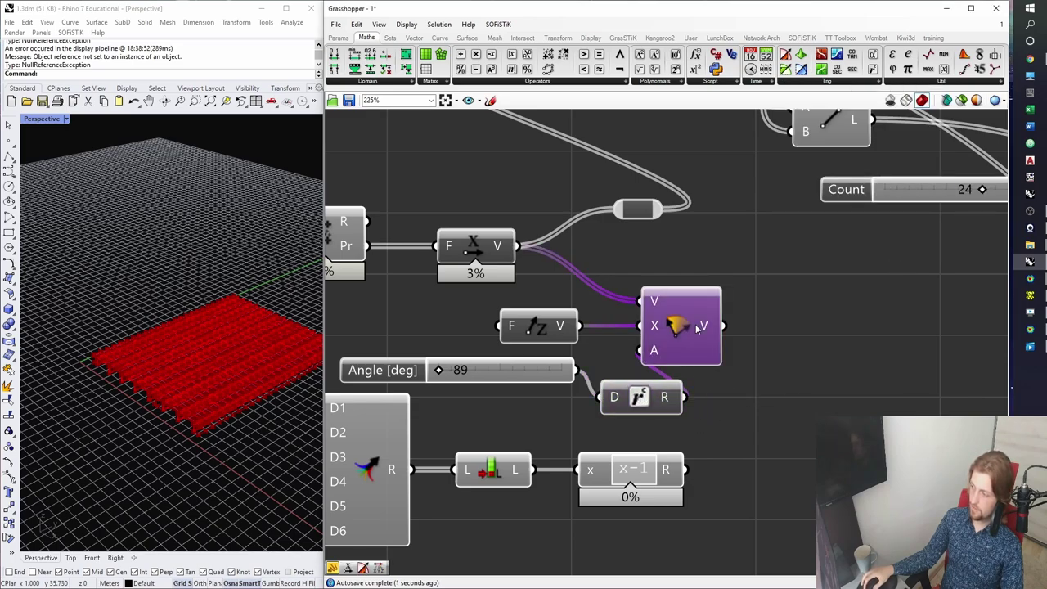
{"action": "scroll", "coordinate": [690, 306], "scroll_direction": "up", "scroll_amount": 1}
{"action": "scroll", "coordinate": [703, 330], "scroll_direction": "down", "scroll_amount": 2}
{"action": "right_click_drag", "start_coordinate": [751, 337], "coordinate": [642, 330]}
{"action": "right_click_drag", "start_coordinate": [215, 409], "coordinate": [180, 372]}
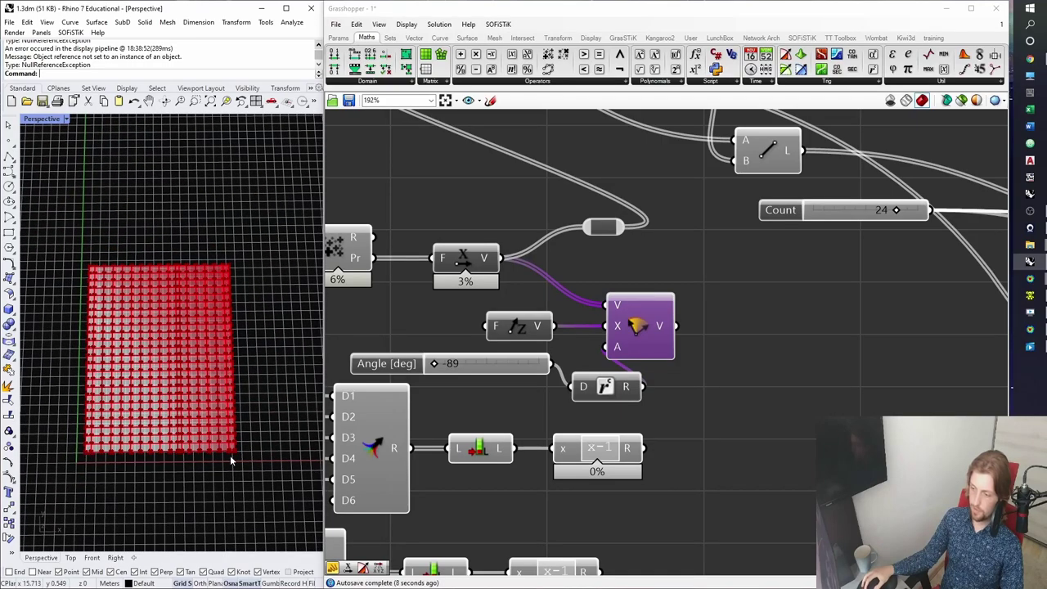
Set the Angle [deg] slider to 20.
{"action": "double_click", "coordinate": [452, 363]}
{"action": "type", "text": "20\\"}
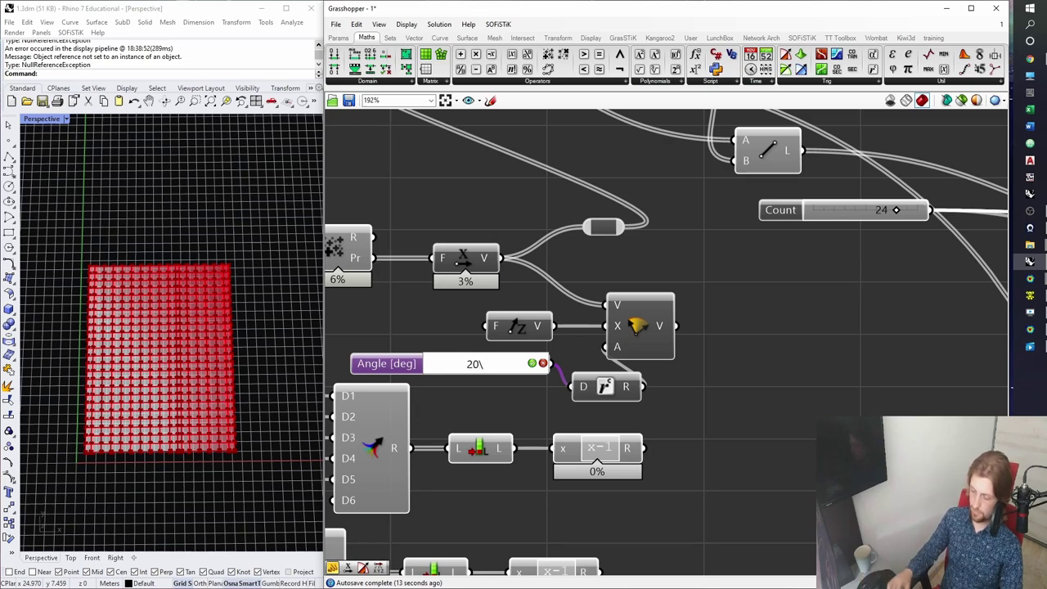
{"action": "key", "text": "Return"}
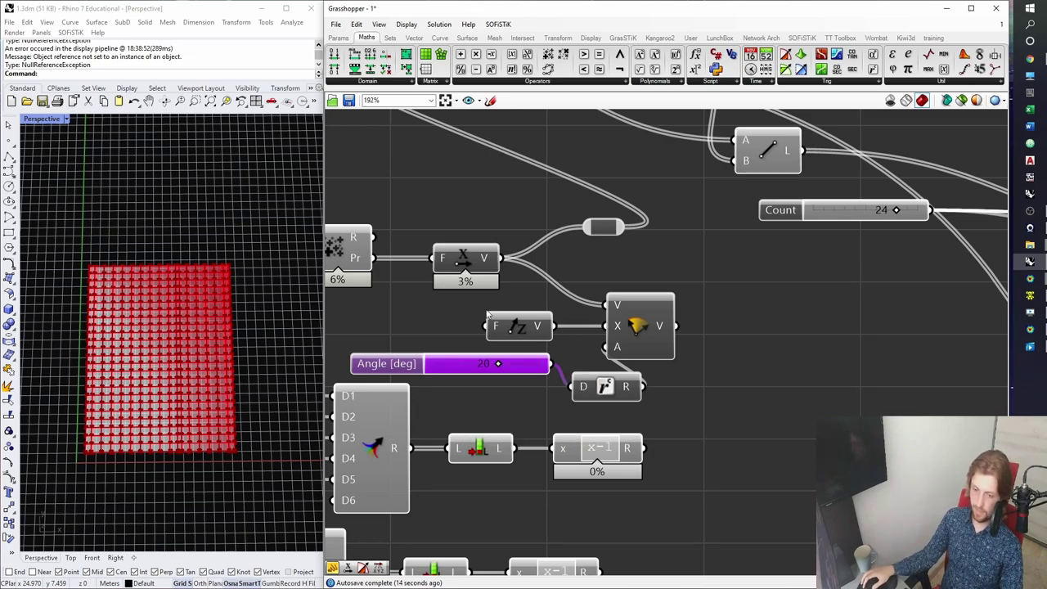
{"action": "right_click_drag", "start_coordinate": [659, 425], "coordinate": [631, 408]}
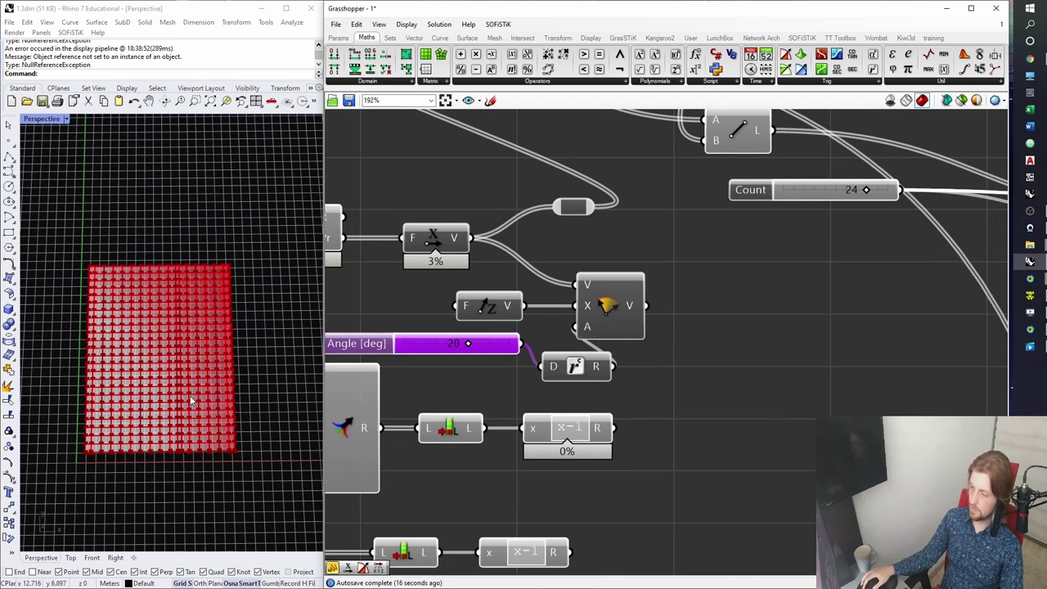
Start a freehand canvas sketch with a rectangular deck outline, a horizontal axis and a vertical axis labelled Y.
{"action": "left_click", "coordinate": [490, 99]}
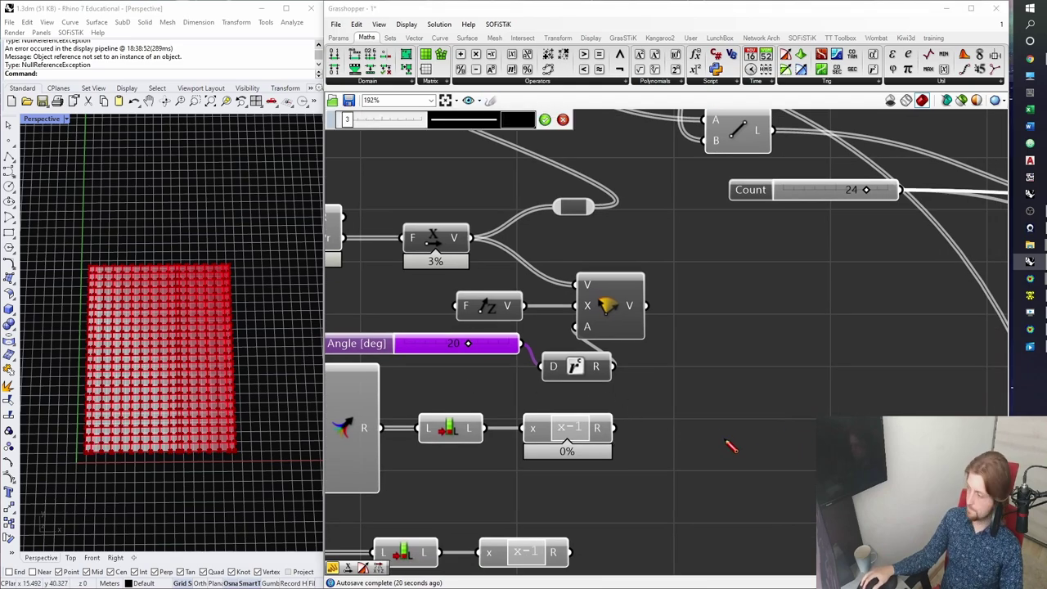
{"action": "mouse_move", "coordinate": [719, 429]}
{"action": "left_mouse_down"}
{"action": "mouse_move", "coordinate": [724, 344]}
{"action": "mouse_move", "coordinate": [799, 277]}
{"action": "mouse_move", "coordinate": [851, 409]}
{"action": "mouse_move", "coordinate": [727, 426]}
{"action": "mouse_move", "coordinate": [813, 447]}
{"action": "left_mouse_up"}
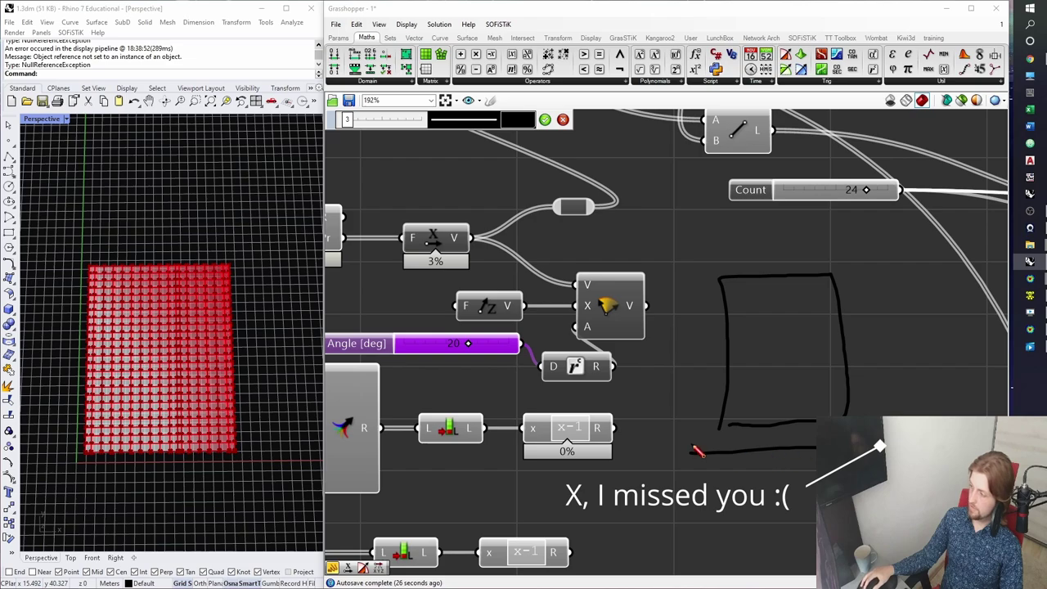
{"action": "mouse_move", "coordinate": [693, 452]}
{"action": "left_mouse_down"}
{"action": "mouse_move", "coordinate": [685, 232]}
{"action": "mouse_move", "coordinate": [652, 221]}
{"action": "mouse_move", "coordinate": [643, 232]}
{"action": "left_mouse_up"}
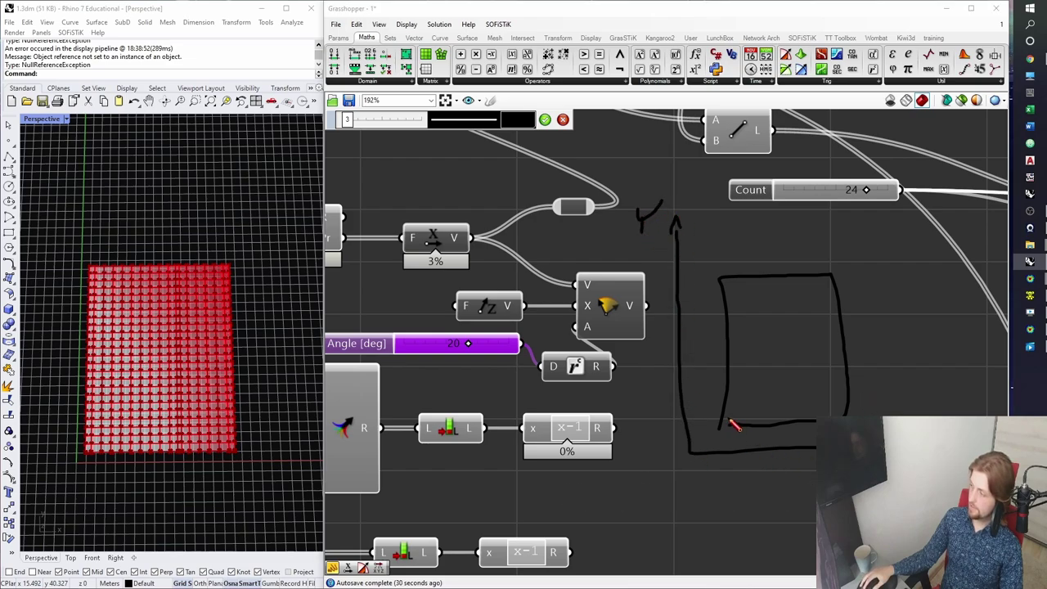
Sketch the Unit X arrow along the deck's lower edge and the inclined rotated vector, linking each to its component.
{"action": "left_click_drag", "start_coordinate": [726, 424], "coordinate": [818, 421]}
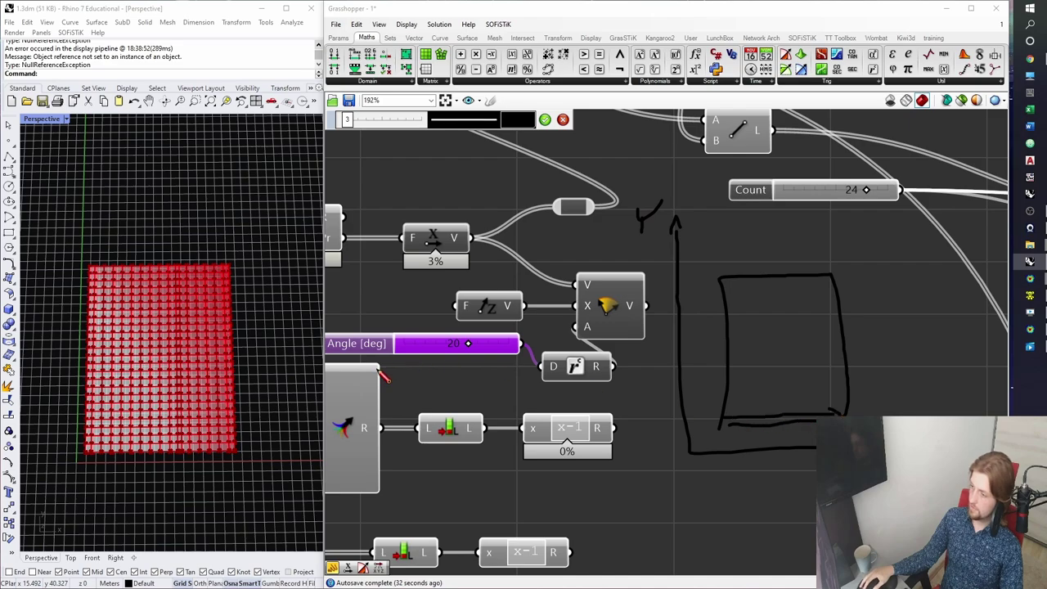
{"action": "mouse_move", "coordinate": [759, 424]}
{"action": "left_mouse_down"}
{"action": "mouse_move", "coordinate": [472, 220]}
{"action": "mouse_move", "coordinate": [426, 222]}
{"action": "left_mouse_up"}
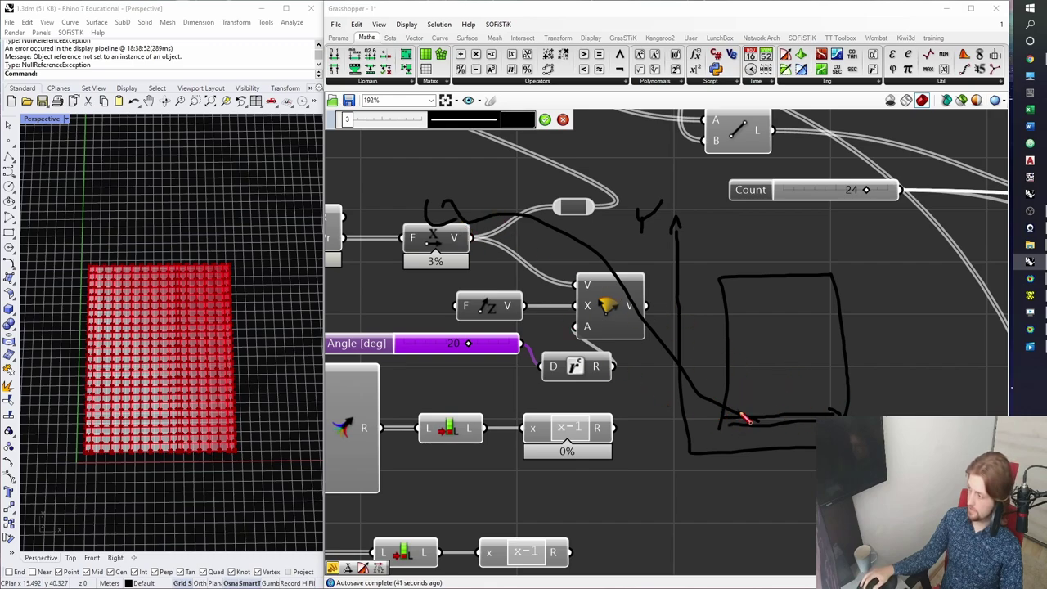
{"action": "mouse_move", "coordinate": [745, 418]}
{"action": "left_mouse_down"}
{"action": "mouse_move", "coordinate": [810, 379]}
{"action": "mouse_move", "coordinate": [667, 280]}
{"action": "mouse_move", "coordinate": [669, 291]}
{"action": "left_mouse_up"}
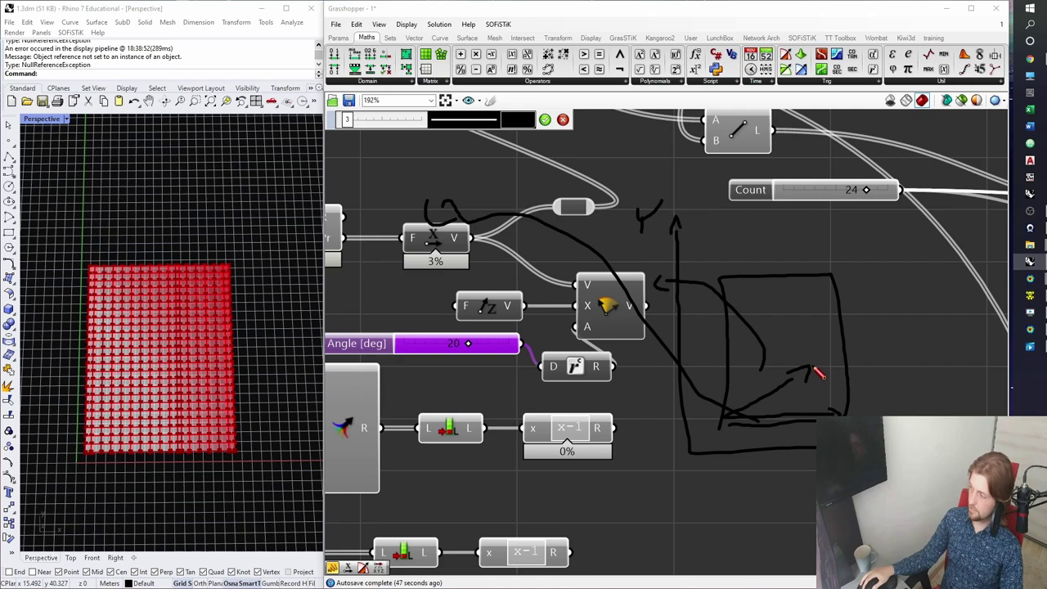
Sketch a rotation arc between the Unit X arrow and the rotated vector, and extend the vector to the deck's far edge.
{"action": "left_click_drag", "start_coordinate": [816, 373], "coordinate": [778, 393]}
{"action": "left_click_drag", "start_coordinate": [839, 413], "coordinate": [821, 379]}
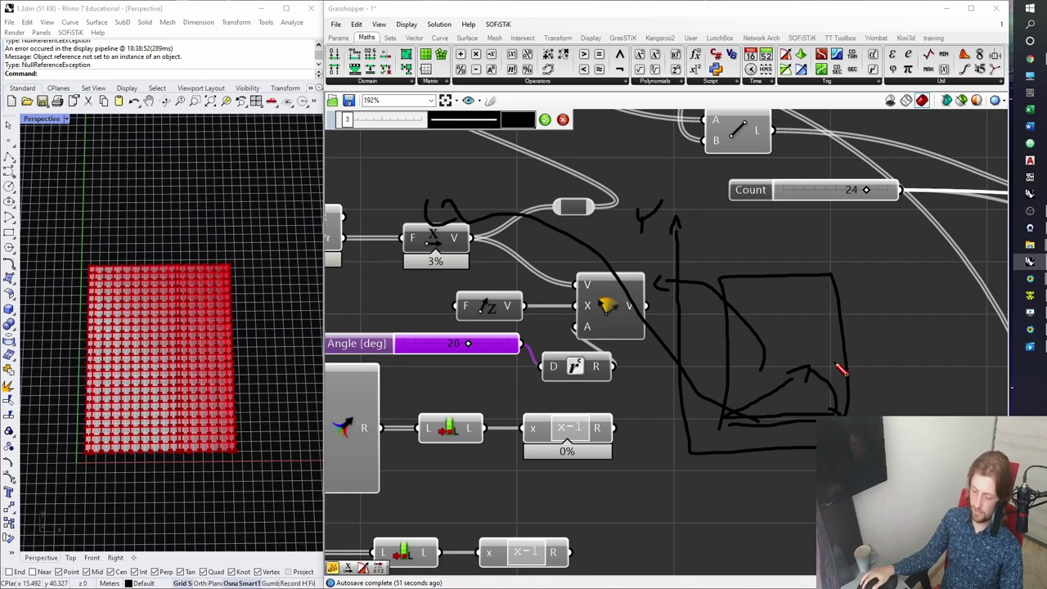
{"action": "mouse_move", "coordinate": [817, 372]}
{"action": "left_mouse_down"}
{"action": "mouse_move", "coordinate": [843, 339]}
{"action": "mouse_move", "coordinate": [843, 352]}
{"action": "left_mouse_up"}
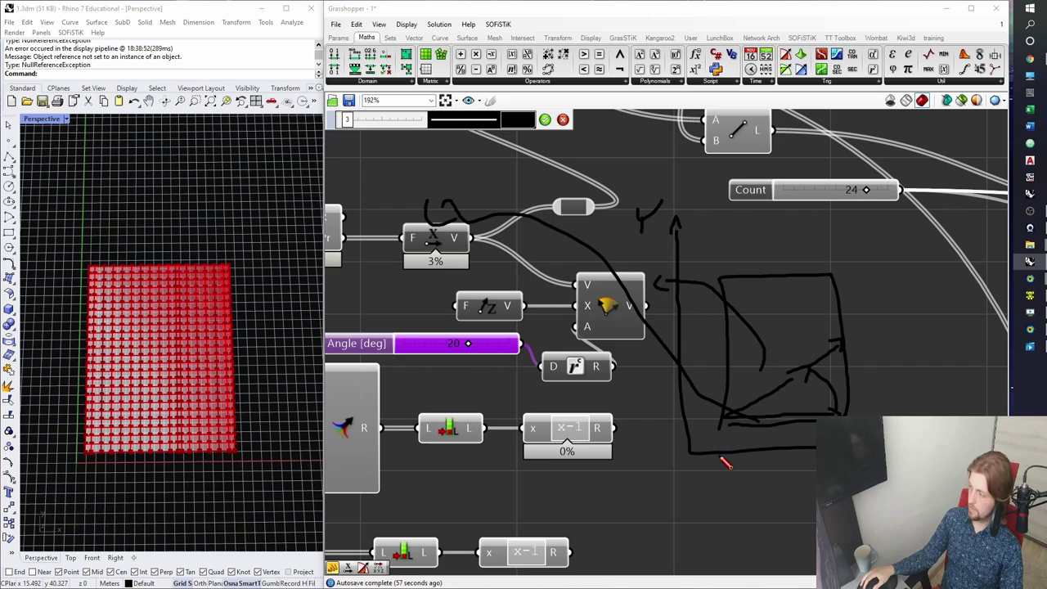
Sketch the full-length skewed arrow across the deck, a width dimension line beneath the horizontal axis, and the angle symbol α.
{"action": "left_click_drag", "start_coordinate": [719, 467], "coordinate": [719, 491]}
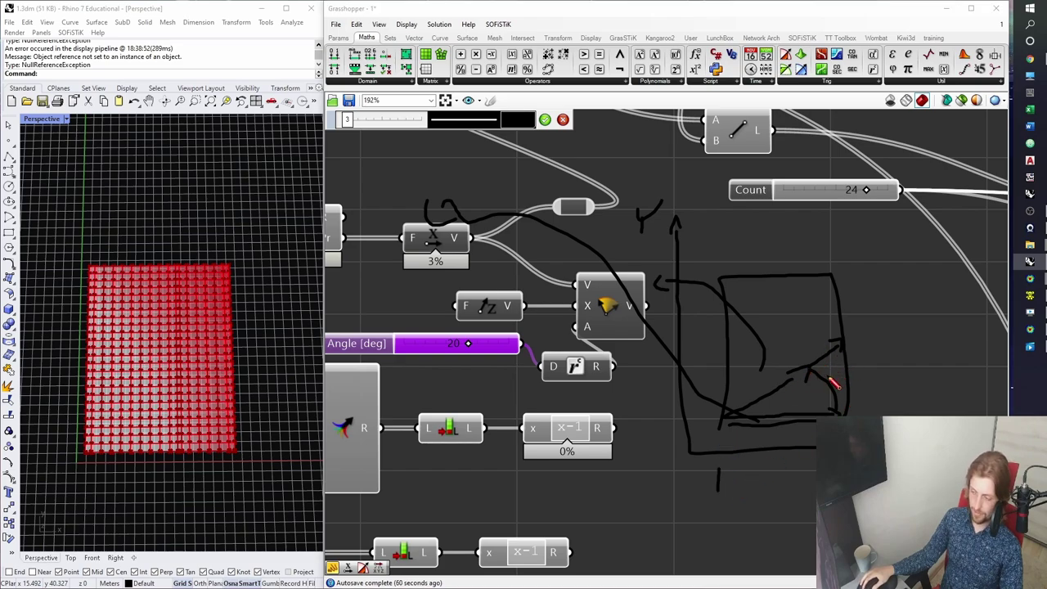
{"action": "mouse_move", "coordinate": [729, 421]}
{"action": "left_mouse_down"}
{"action": "mouse_move", "coordinate": [823, 351]}
{"action": "mouse_move", "coordinate": [836, 353]}
{"action": "left_mouse_up"}
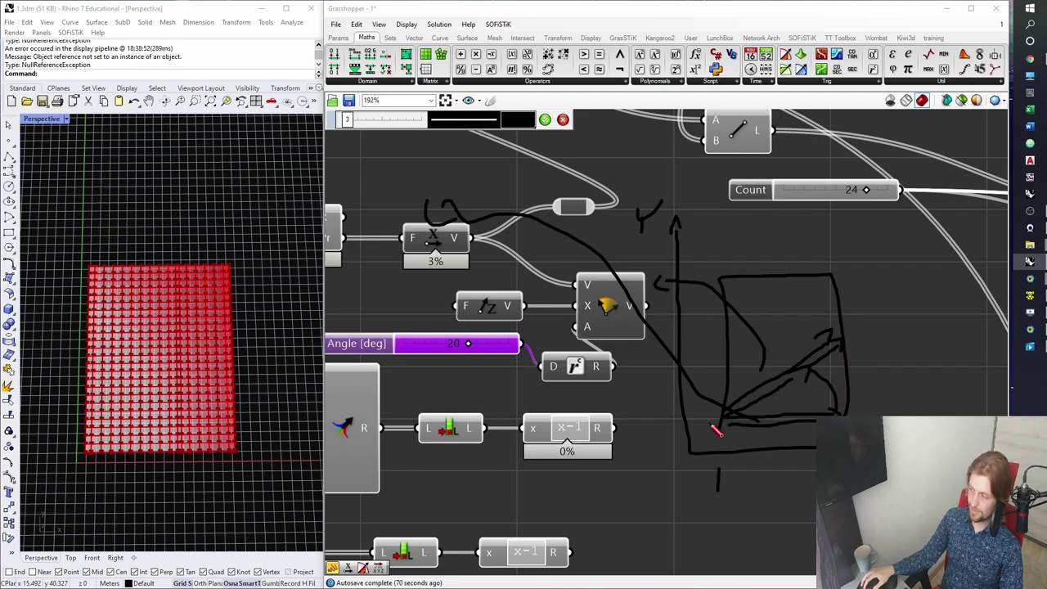
{"action": "left_click_drag", "start_coordinate": [713, 425], "coordinate": [814, 423]}
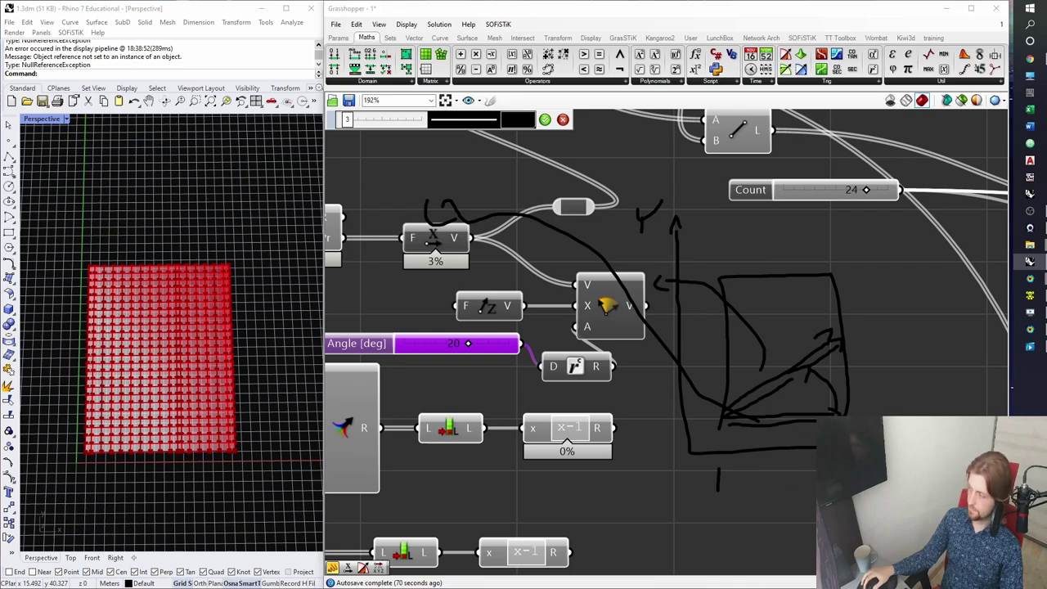
{"action": "left_click_drag", "start_coordinate": [720, 483], "coordinate": [810, 486]}
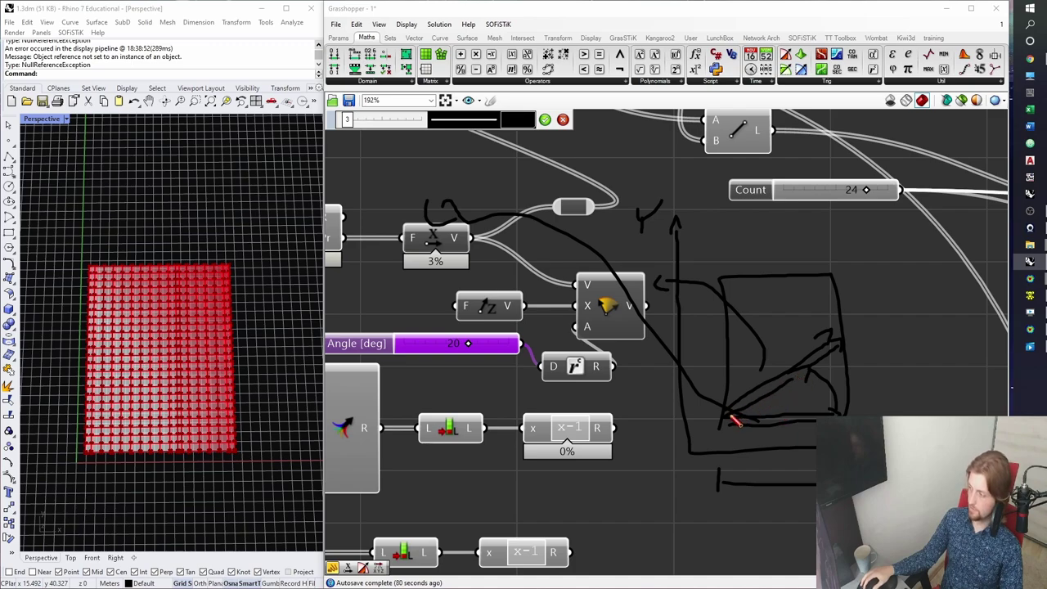
{"action": "mouse_move", "coordinate": [779, 389]}
{"action": "left_mouse_down"}
{"action": "mouse_move", "coordinate": [798, 406]}
{"action": "mouse_move", "coordinate": [778, 404]}
{"action": "mouse_move", "coordinate": [787, 416]}
{"action": "left_mouse_up"}
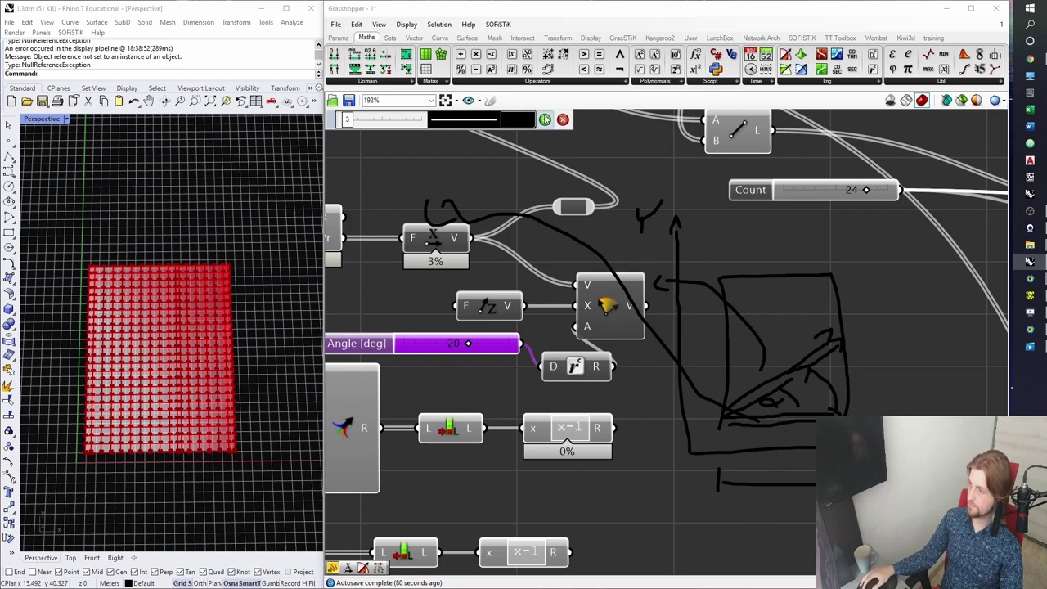
Finish the freehand sketch and put it in its own group with a box outline.
{"action": "left_click", "coordinate": [545, 120]}
{"action": "left_click", "coordinate": [724, 372]}
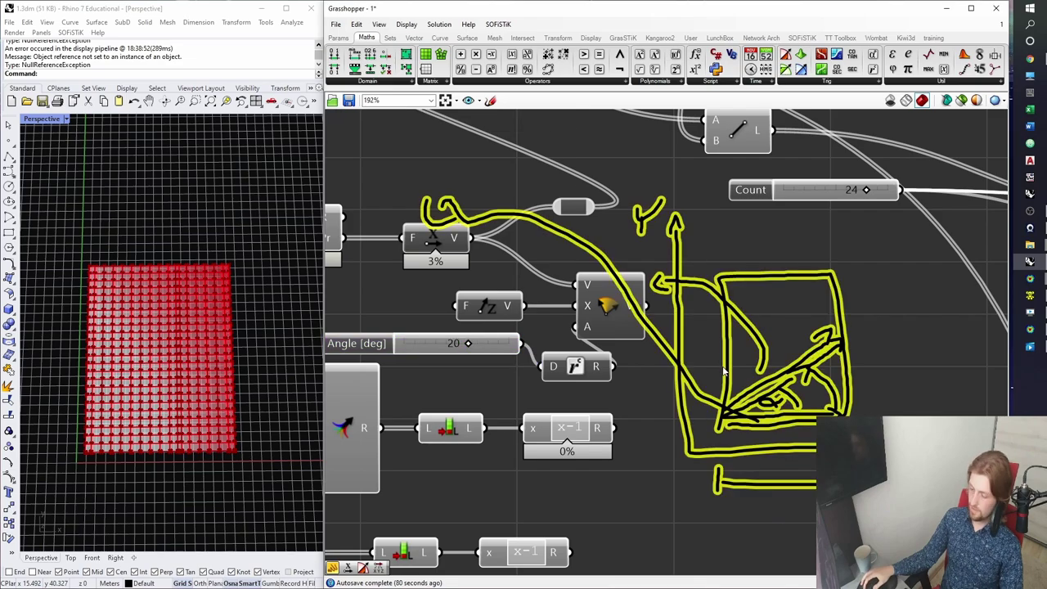
{"action": "key", "text": "ctrl+g"}
{"action": "right_click_drag", "start_coordinate": [974, 324], "coordinate": [893, 315]}
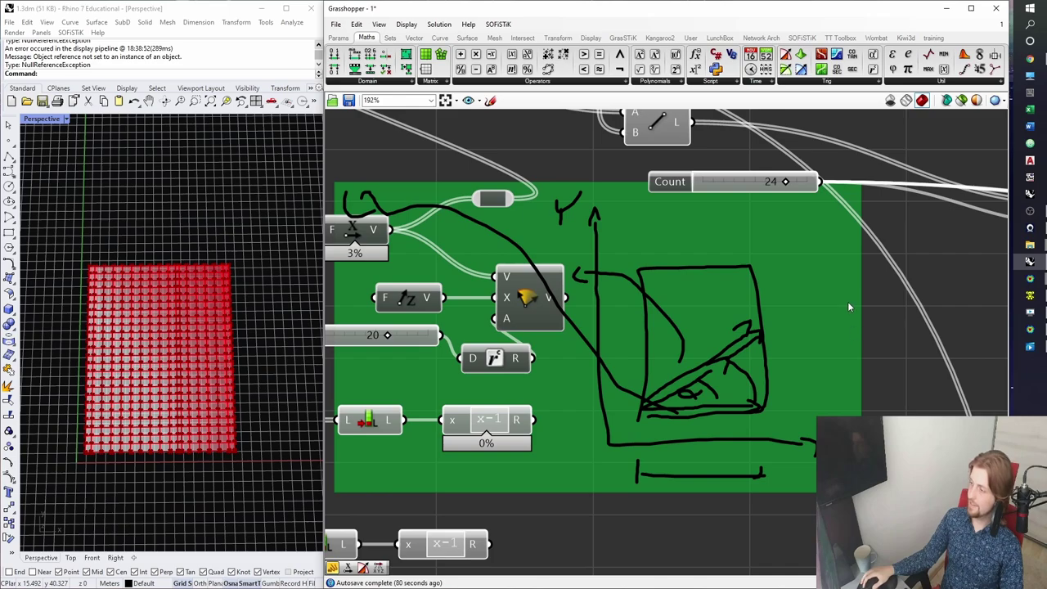
{"action": "right_click", "coordinate": [653, 250]}
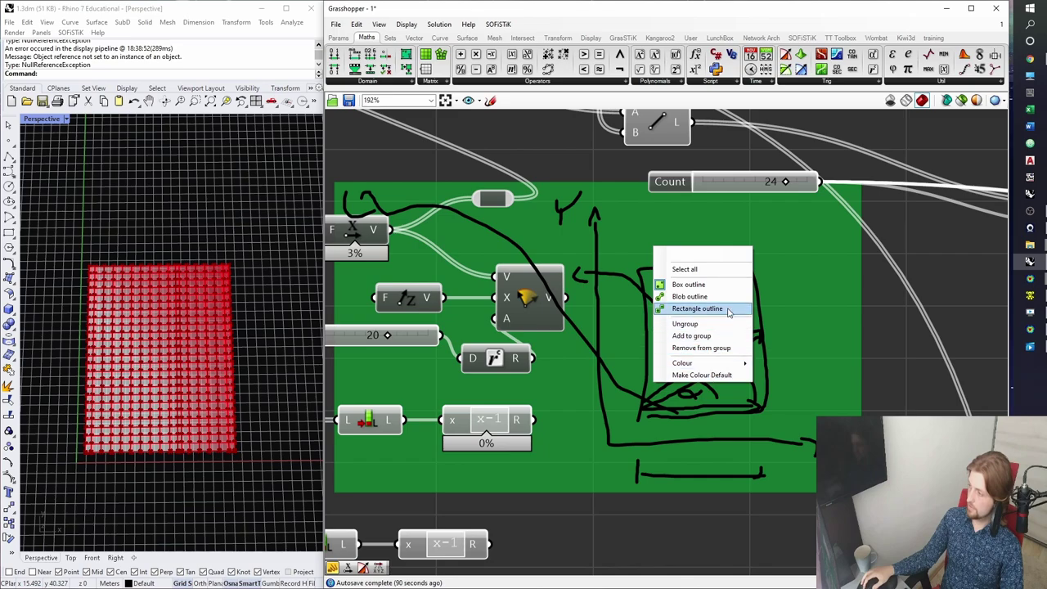
{"action": "left_click", "coordinate": [688, 283]}
{"action": "right_click_drag", "start_coordinate": [683, 283], "coordinate": [760, 308]}
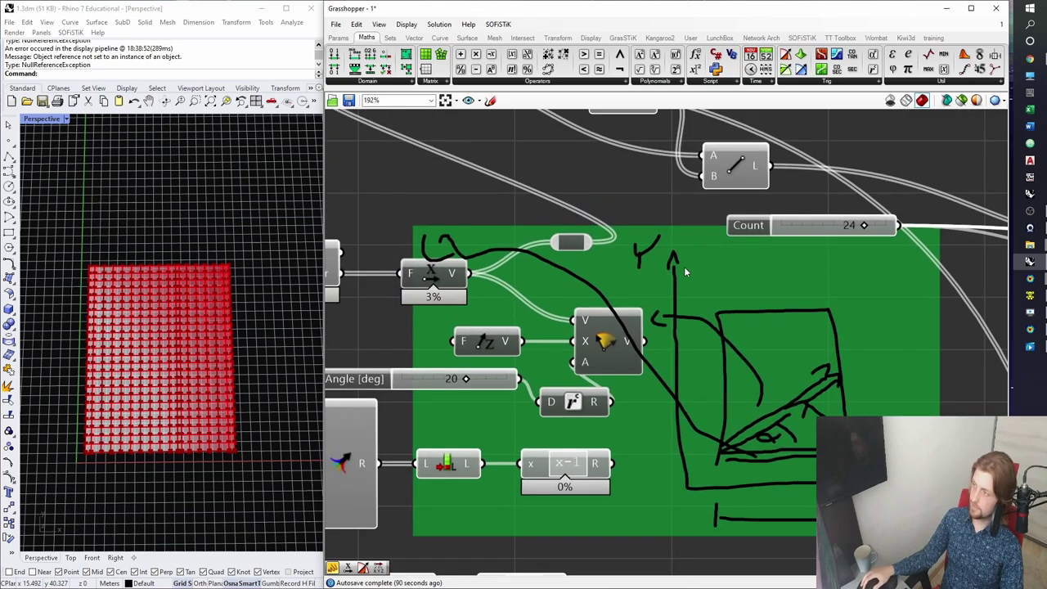
Add a Cosine component fed by the Radians output and align it beside the Radians component.
{"action": "left_click", "coordinate": [833, 81]}
{"action": "left_click", "coordinate": [805, 102]}
{"action": "left_click", "coordinate": [671, 426]}
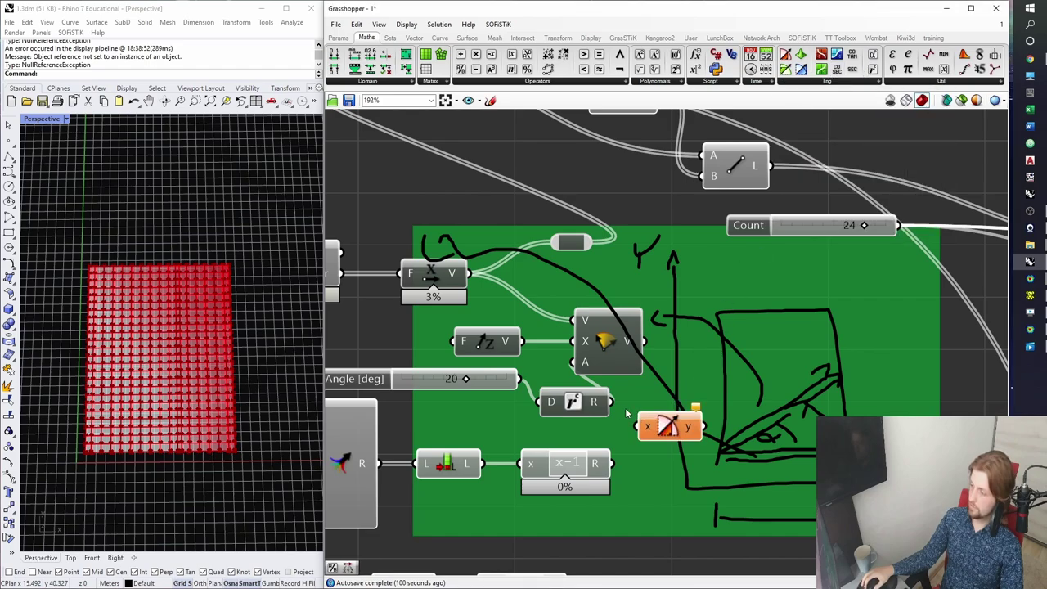
{"action": "left_click_drag", "start_coordinate": [612, 403], "coordinate": [652, 425]}
{"action": "left_click_drag", "start_coordinate": [665, 428], "coordinate": [674, 408]}
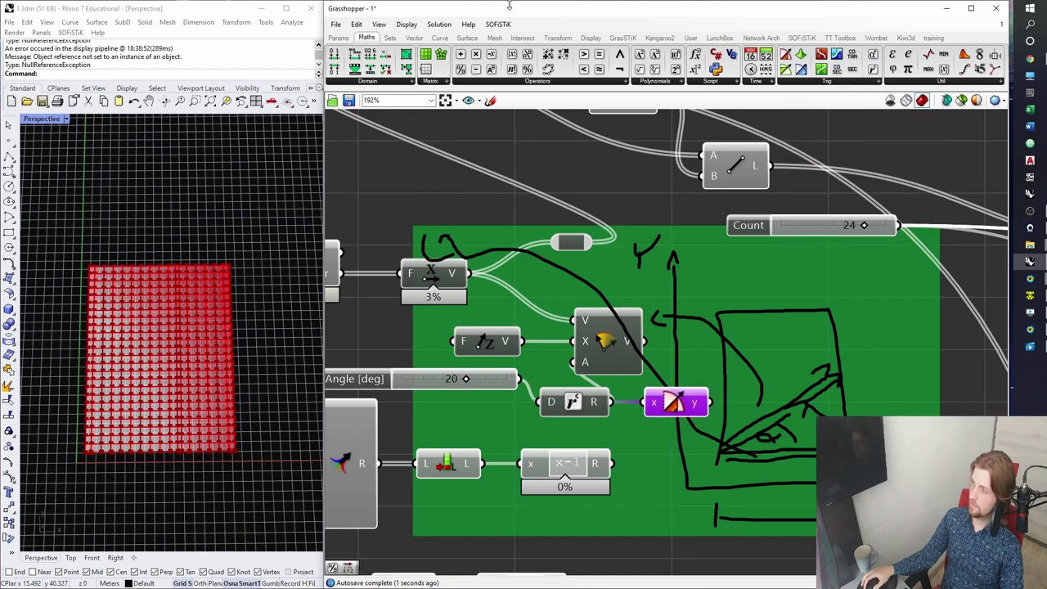
Add a Division component with the rotated vector as A and the cosine as B.
{"action": "left_click", "coordinate": [461, 69]}
{"action": "left_click", "coordinate": [727, 334]}
{"action": "left_click_drag", "start_coordinate": [645, 341], "coordinate": [693, 325]}
{"action": "left_click_drag", "start_coordinate": [719, 330], "coordinate": [742, 347]}
{"action": "left_click_drag", "start_coordinate": [710, 401], "coordinate": [717, 361]}
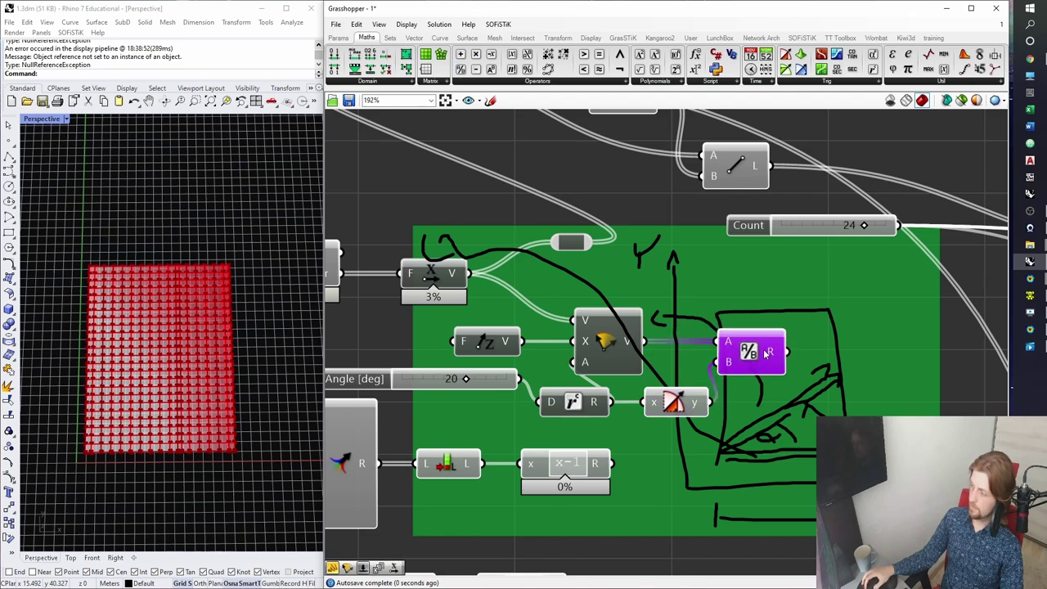
Feed the Division result into the relay in place of the Unit X vector, and examine the skewed deck and its beams up close.
{"action": "right_click_drag", "start_coordinate": [732, 253], "coordinate": [635, 258]}
{"action": "left_click", "coordinate": [654, 329]}
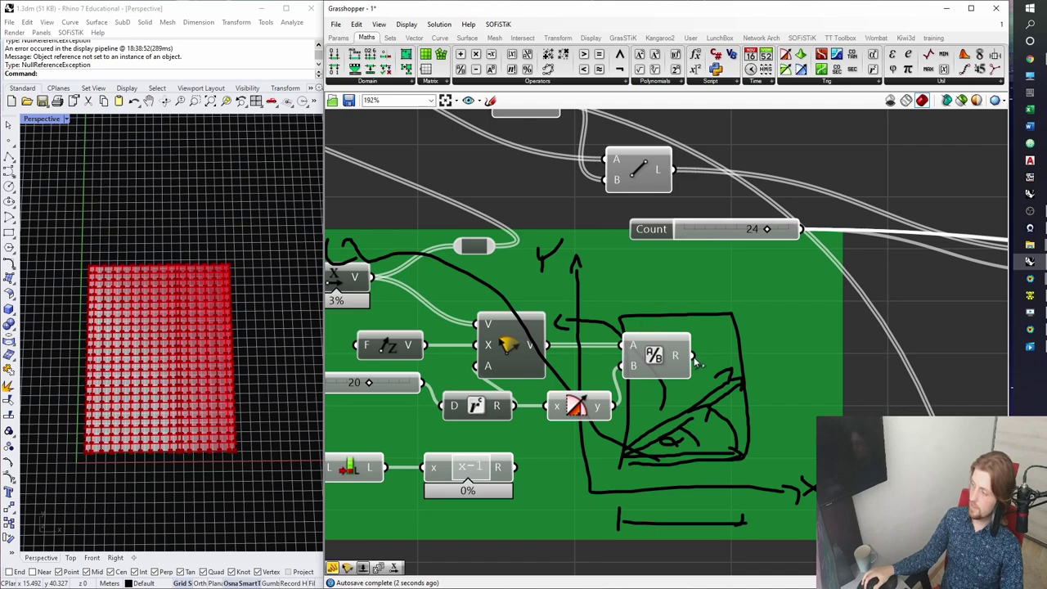
{"action": "left_click_drag", "start_coordinate": [695, 358], "coordinate": [463, 242]}
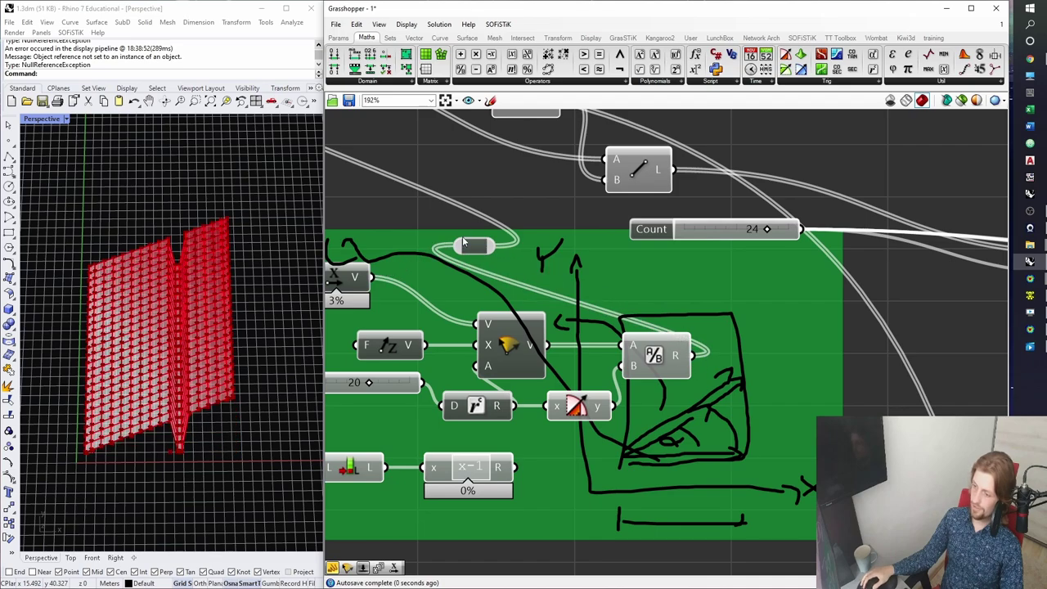
{"action": "left_click", "coordinate": [465, 249]}
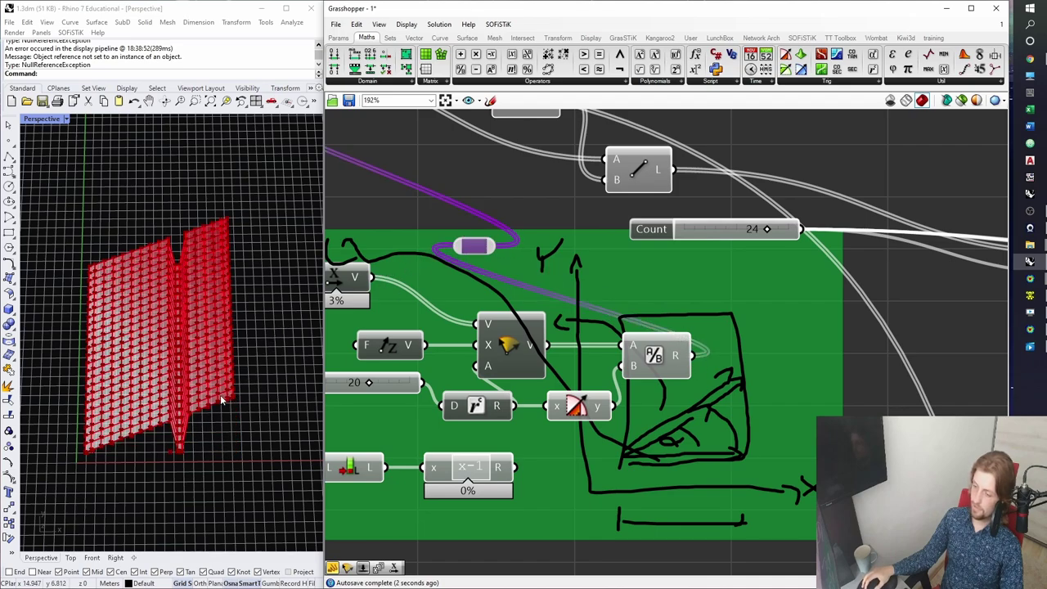
{"action": "right_click_drag", "start_coordinate": [210, 373], "coordinate": [58, 319]}
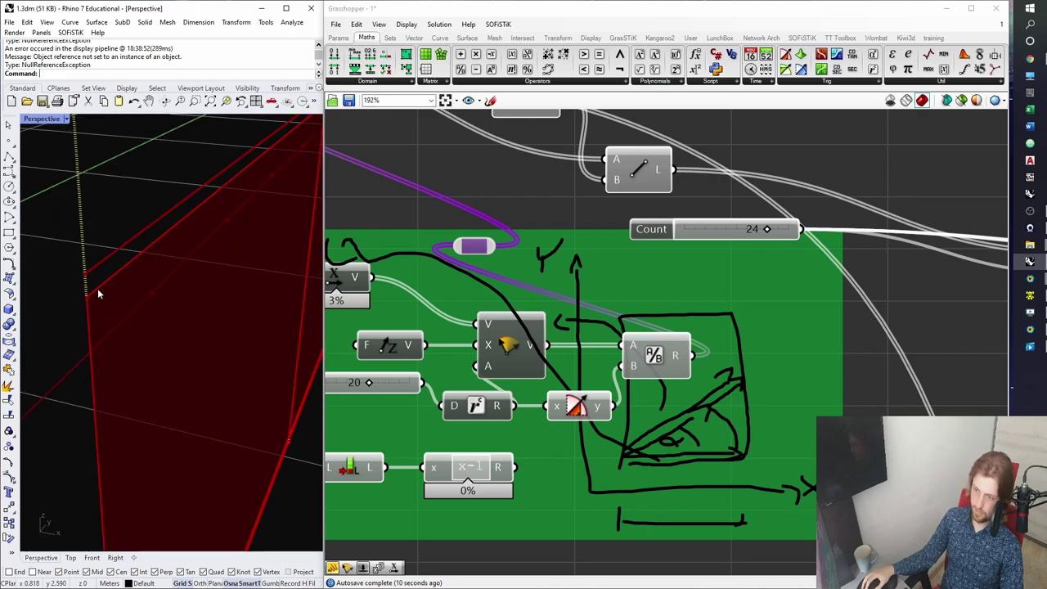
{"action": "mouse_move", "coordinate": [165, 369]}
{"action": "right_mouse_down"}
{"action": "mouse_move", "coordinate": [169, 322]}
{"action": "mouse_move", "coordinate": [91, 353]}
{"action": "mouse_move", "coordinate": [153, 355]}
{"action": "mouse_move", "coordinate": [237, 330]}
{"action": "mouse_move", "coordinate": [172, 359]}
{"action": "right_mouse_up"}
{"action": "scroll", "coordinate": [100, 346], "scroll_direction": "down", "scroll_amount": 10}
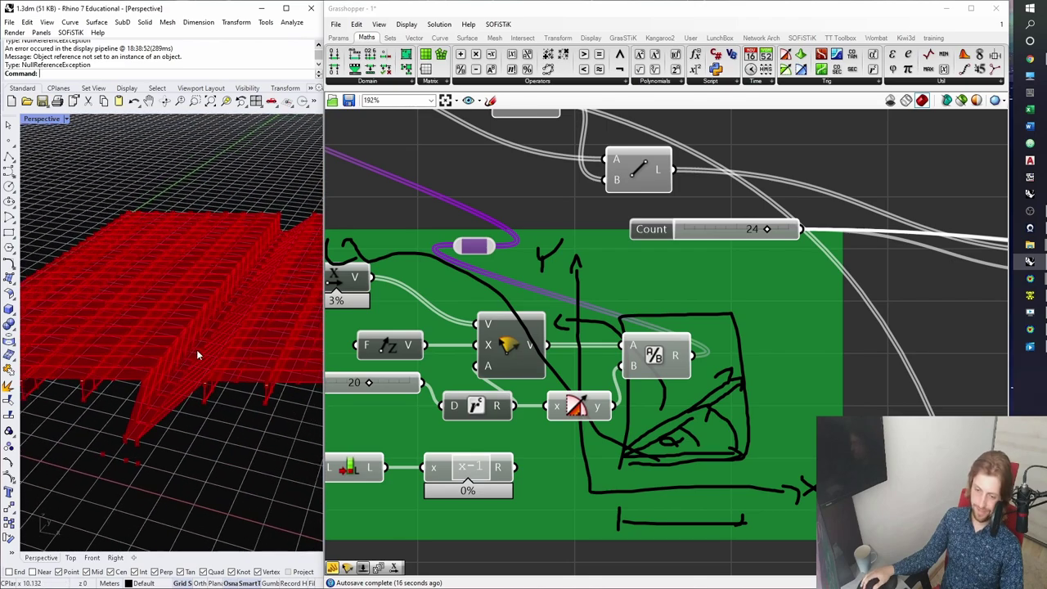
{"action": "right_click_drag", "start_coordinate": [221, 337], "coordinate": [211, 353]}
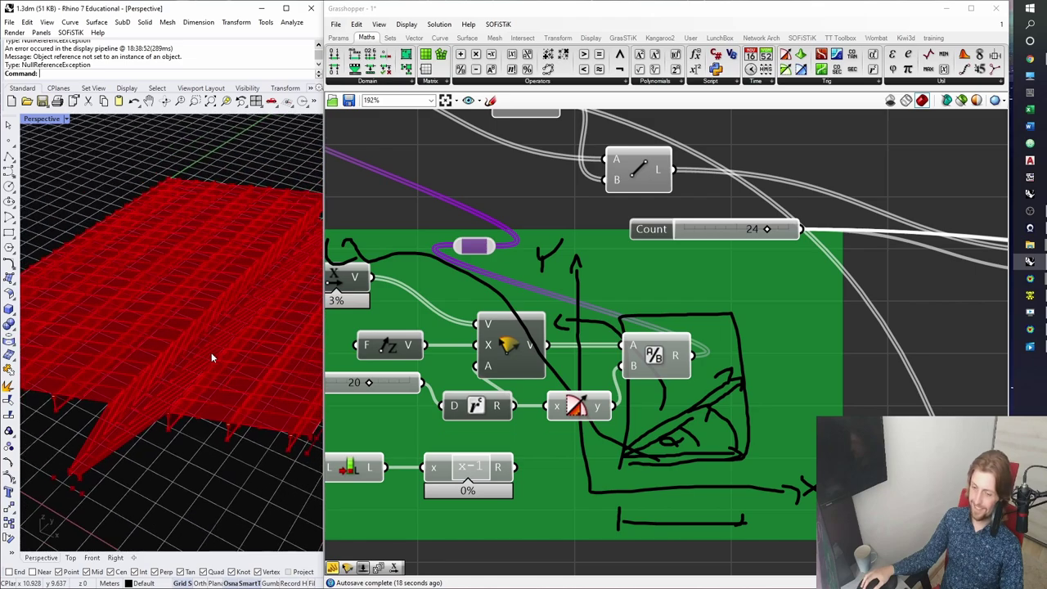
{"action": "left_click", "coordinate": [709, 417]}
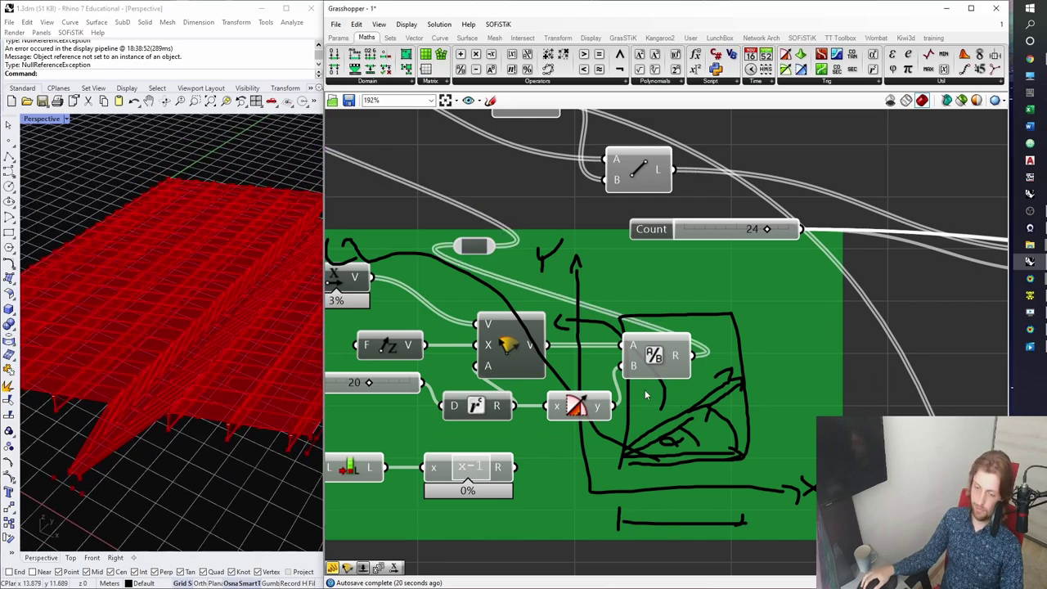
Move the grouped sketch off the rotation components to the free canvas area below them.
{"action": "scroll", "coordinate": [708, 391], "scroll_direction": "down", "scroll_amount": 5}
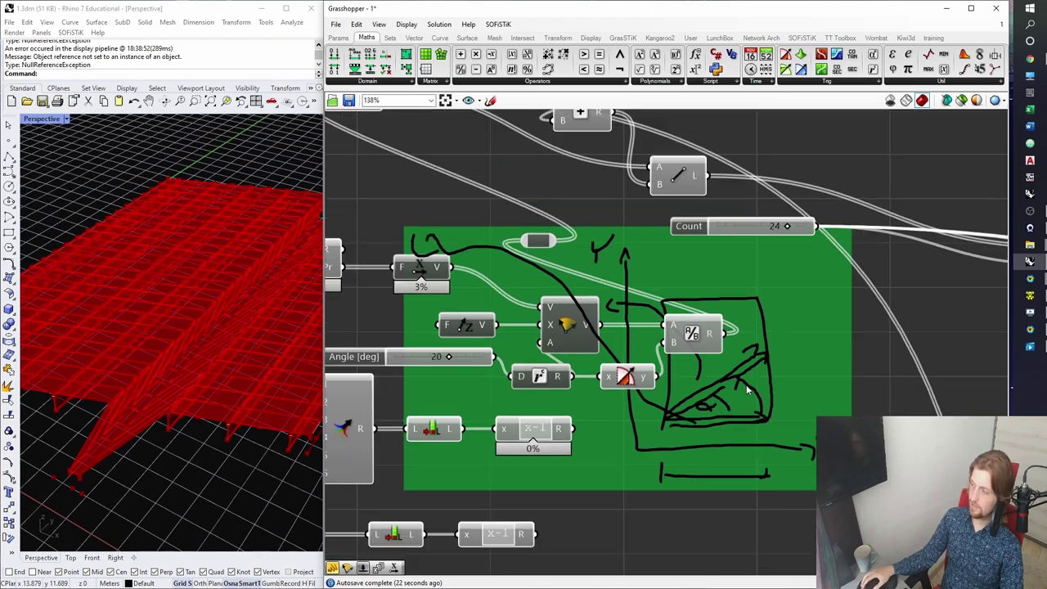
{"action": "left_click_drag", "start_coordinate": [708, 390], "coordinate": [832, 588]}
{"action": "left_click", "coordinate": [703, 362]}
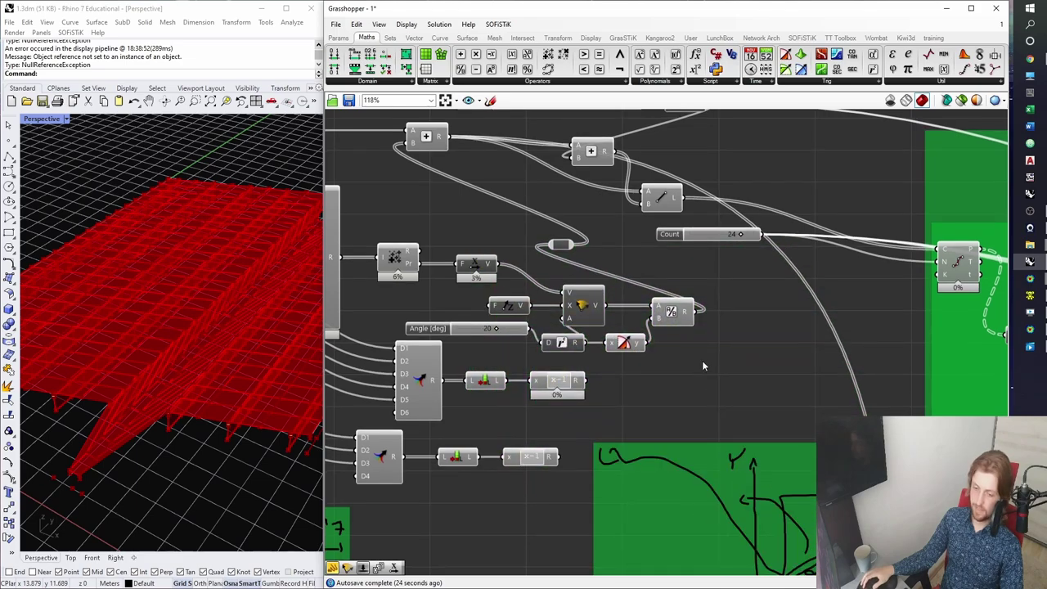
Convert the Unit Z, Rotate, Radians, Cosine and Division components into one cluster and line it up with the Angle slider.
{"action": "right_click_drag", "start_coordinate": [630, 323], "coordinate": [643, 358]}
{"action": "scroll", "coordinate": [575, 342], "scroll_direction": "up", "scroll_amount": 1}
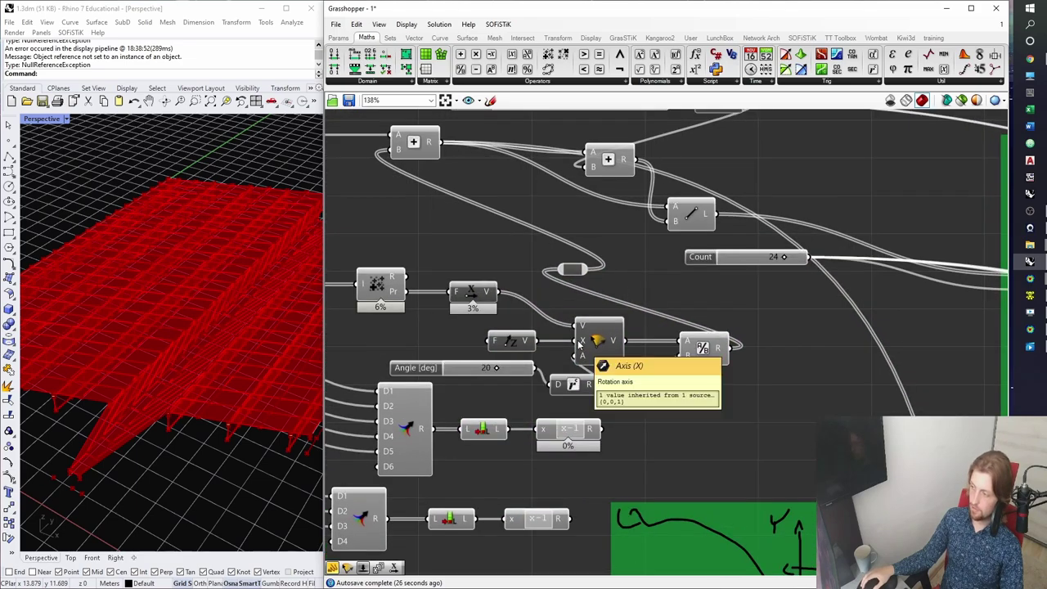
{"action": "scroll", "coordinate": [471, 282], "scroll_direction": "up", "scroll_amount": 1}
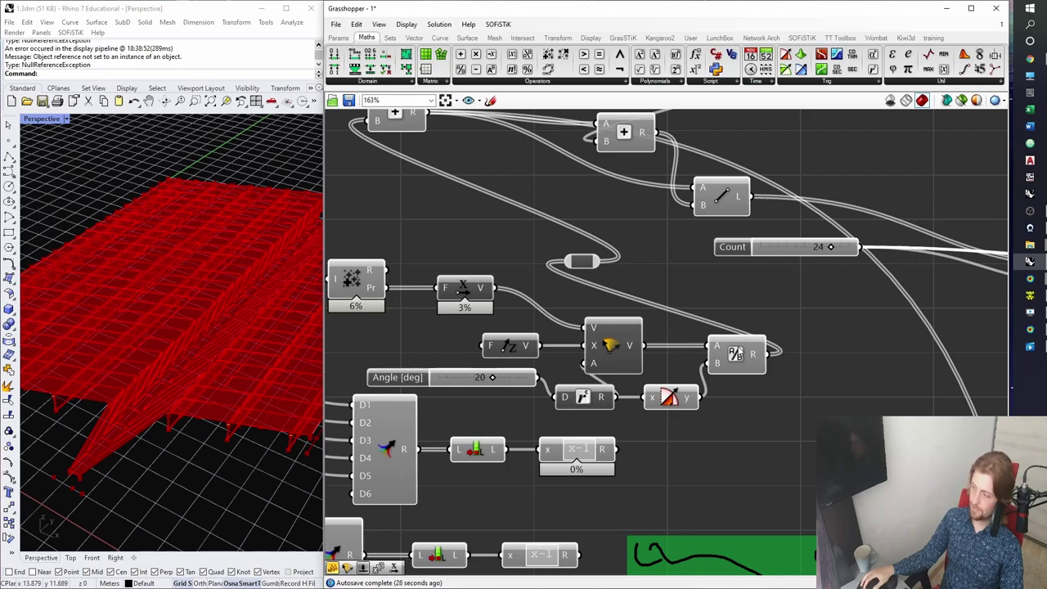
{"action": "left_click", "coordinate": [737, 354]}
{"action": "left_click", "coordinate": [671, 398], "text": "shift"}
{"action": "left_click", "coordinate": [583, 397], "text": "shift"}
{"action": "left_click", "coordinate": [614, 347], "text": "shift"}
{"action": "left_click", "coordinate": [515, 346], "text": "shift"}
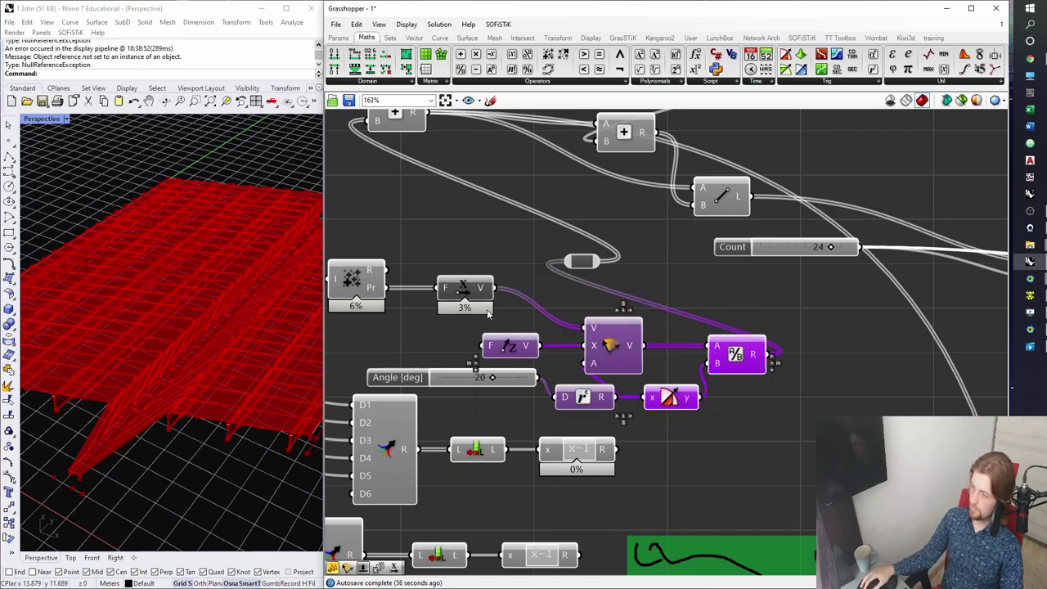
{"action": "middle_click", "coordinate": [646, 280]}
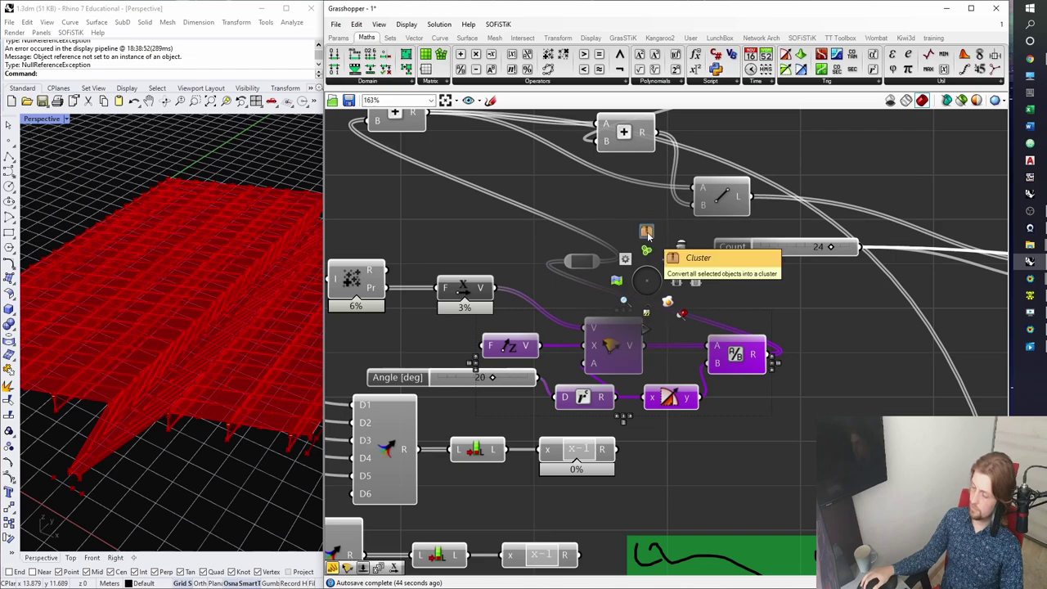
{"action": "left_click", "coordinate": [647, 235]}
{"action": "left_click_drag", "start_coordinate": [621, 348], "coordinate": [621, 375]}
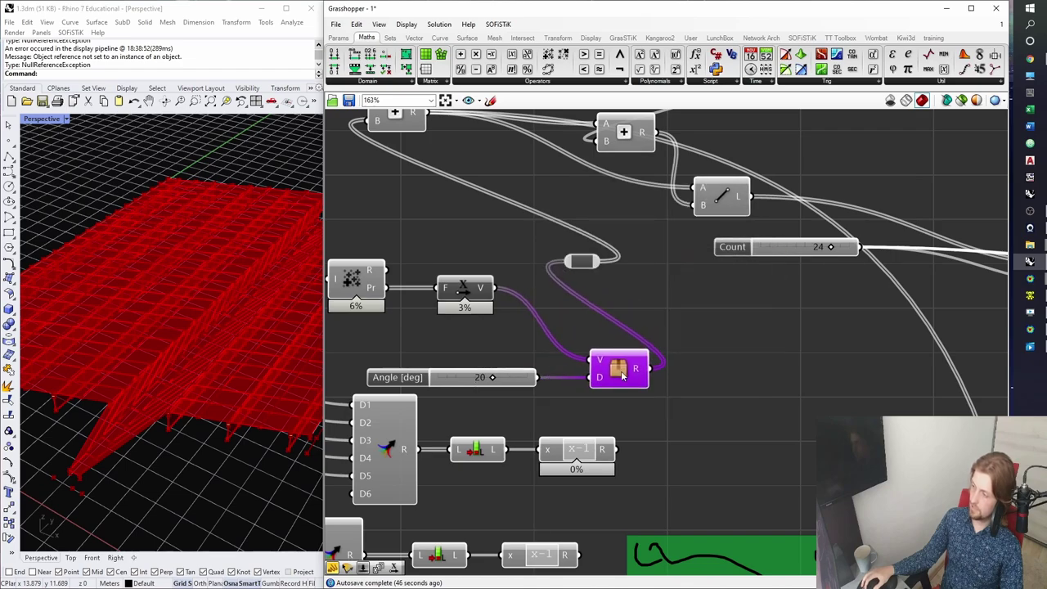
Rename the cluster's V input to "Original vectors".
{"action": "scroll", "coordinate": [622, 375], "scroll_direction": "up", "scroll_amount": 3}
{"action": "right_click", "coordinate": [629, 336]}
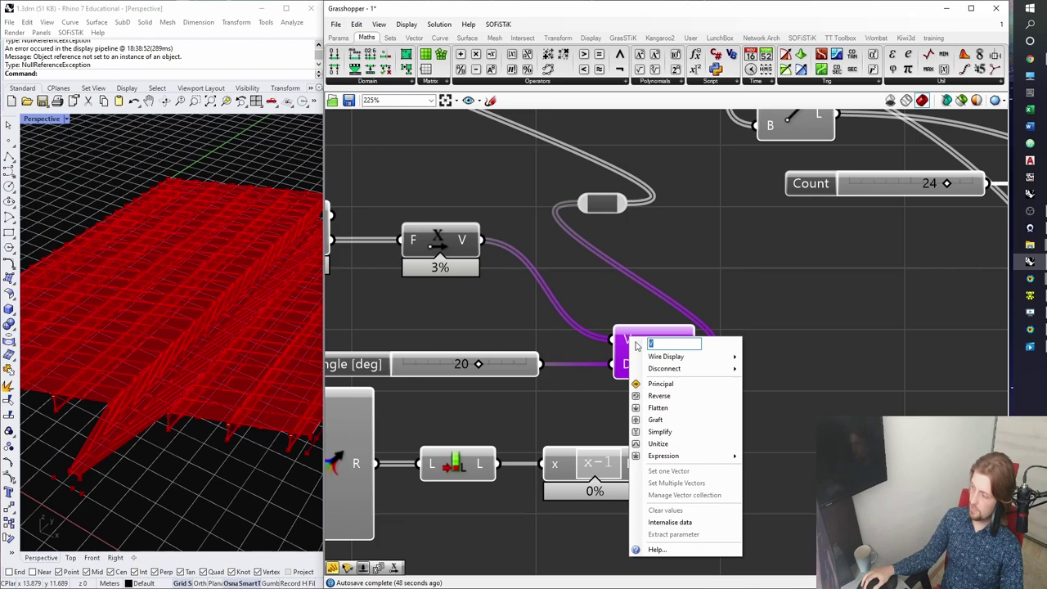
{"action": "type", "text": "Ori"}
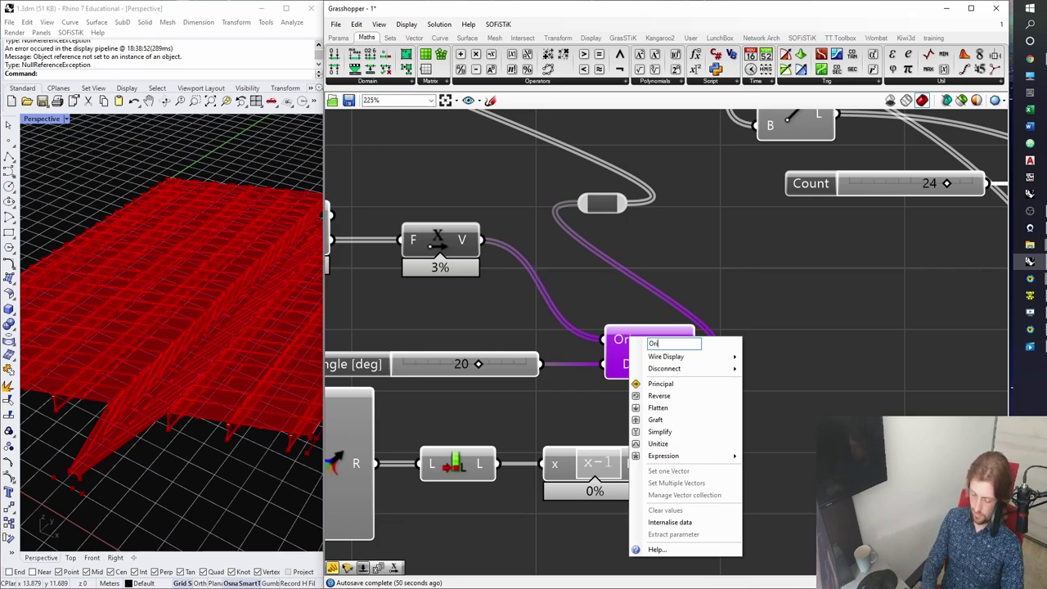
{"action": "type", "text": "ginal v"}
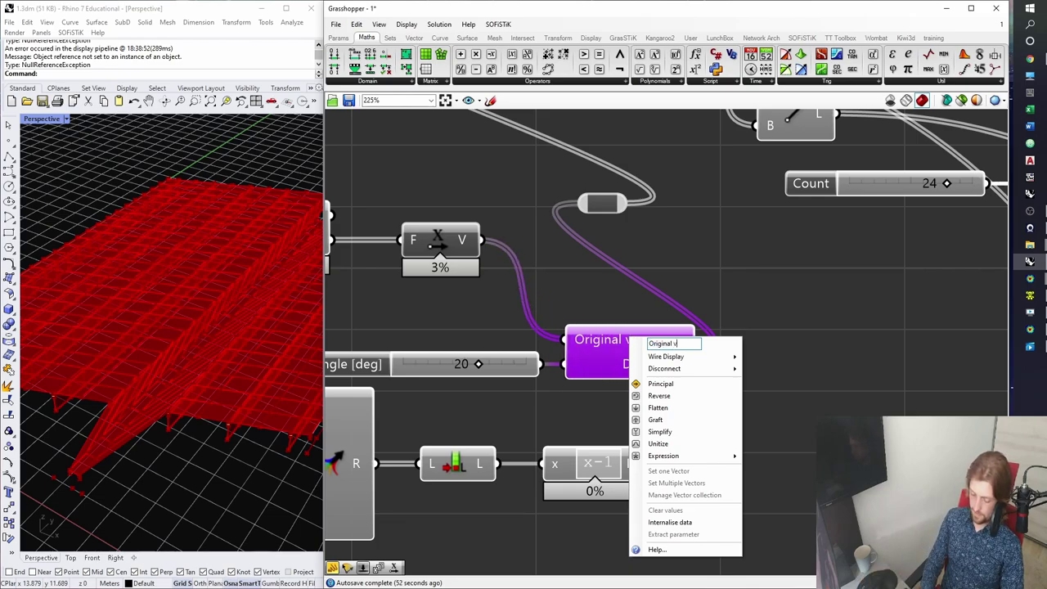
{"action": "type", "text": "ectors"}
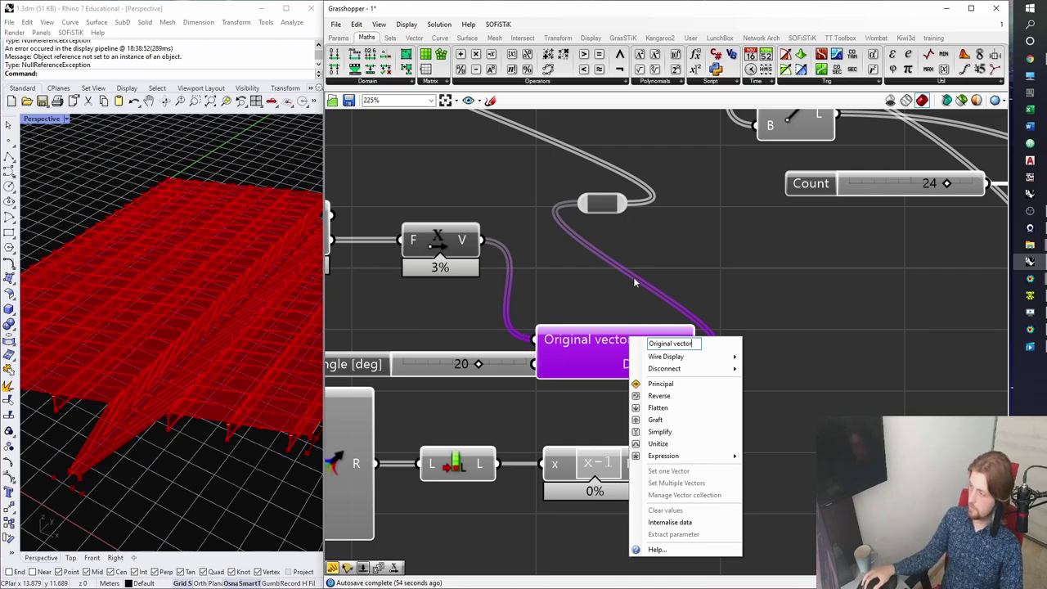
{"action": "key", "text": "Return"}
Rename the cluster's second input to "Rotation angle [deg]" and line the cluster up with the Angle slider.
{"action": "left_click_drag", "start_coordinate": [644, 352], "coordinate": [769, 325]}
{"action": "right_click", "coordinate": [758, 337]}
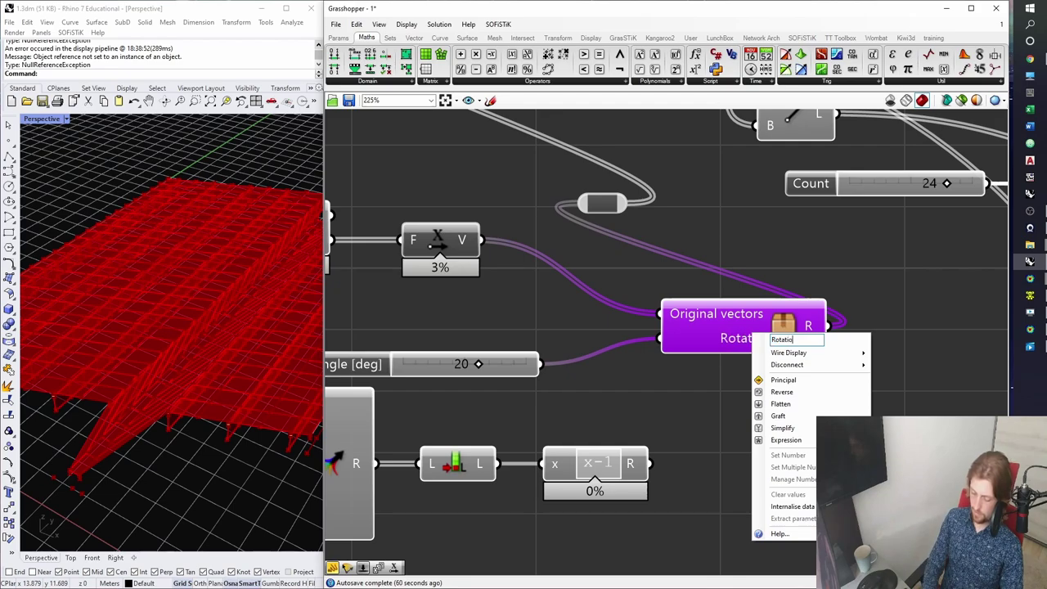
{"action": "type", "text": "Rotation degree"}
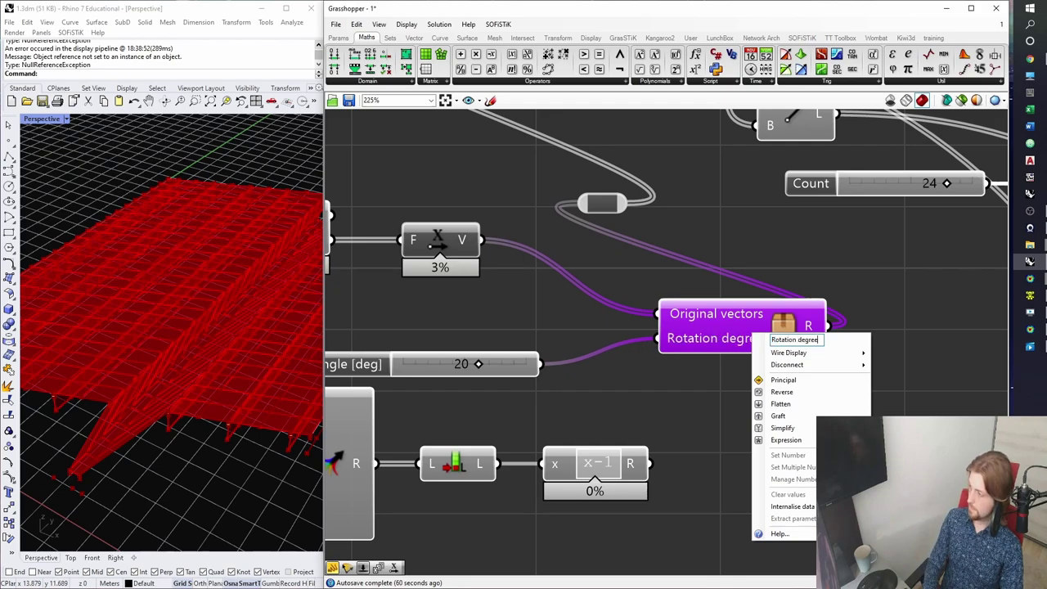
{"action": "key", "text": "BackSpace"}
{"action": "key", "text": "BackSpace"}
{"action": "key", "text": "BackSpace"}
{"action": "key", "text": "BackSpace"}
{"action": "key", "text": "BackSpace"}
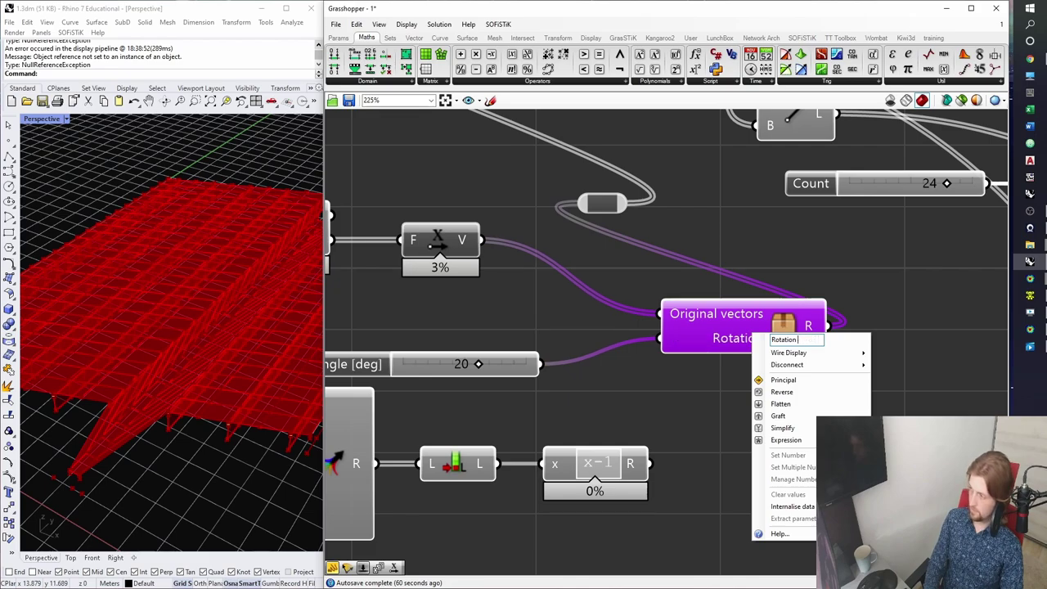
{"action": "type", "text": "angle"}
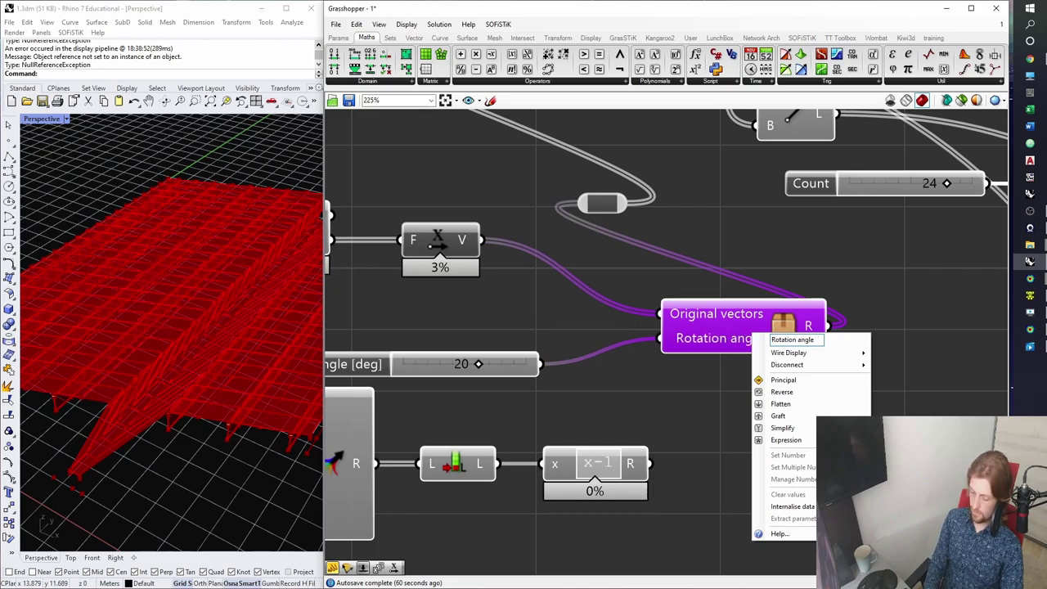
{"action": "type", "text": " [deg]"}
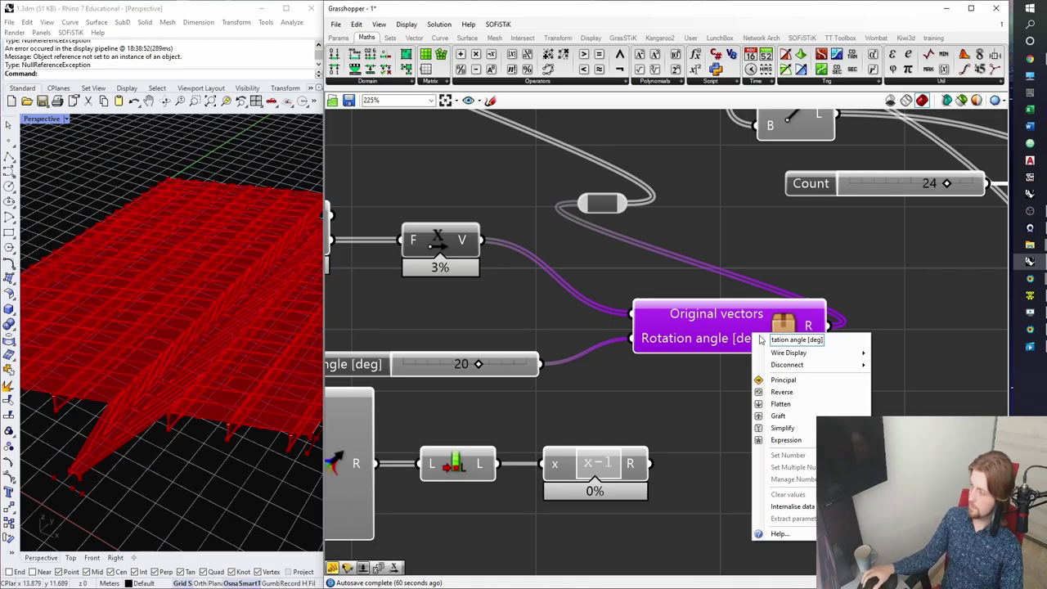
{"action": "key", "text": "Return"}
{"action": "left_click_drag", "start_coordinate": [724, 338], "coordinate": [672, 363]}
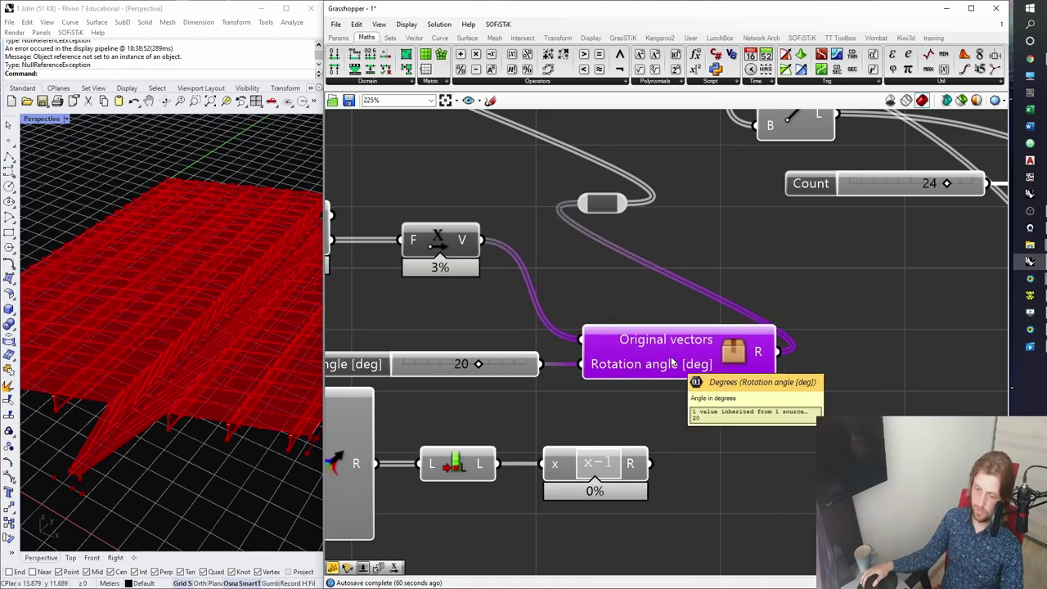
Rename the cluster's R output to "Rotated vectors".
{"action": "scroll", "coordinate": [660, 351], "scroll_direction": "down", "scroll_amount": 2}
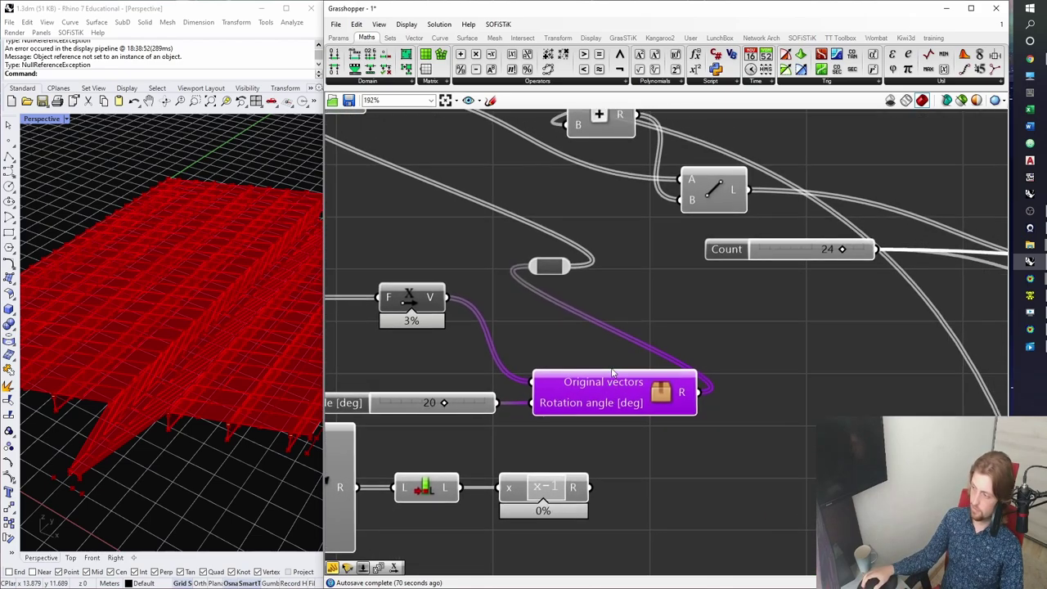
{"action": "right_click", "coordinate": [684, 393]}
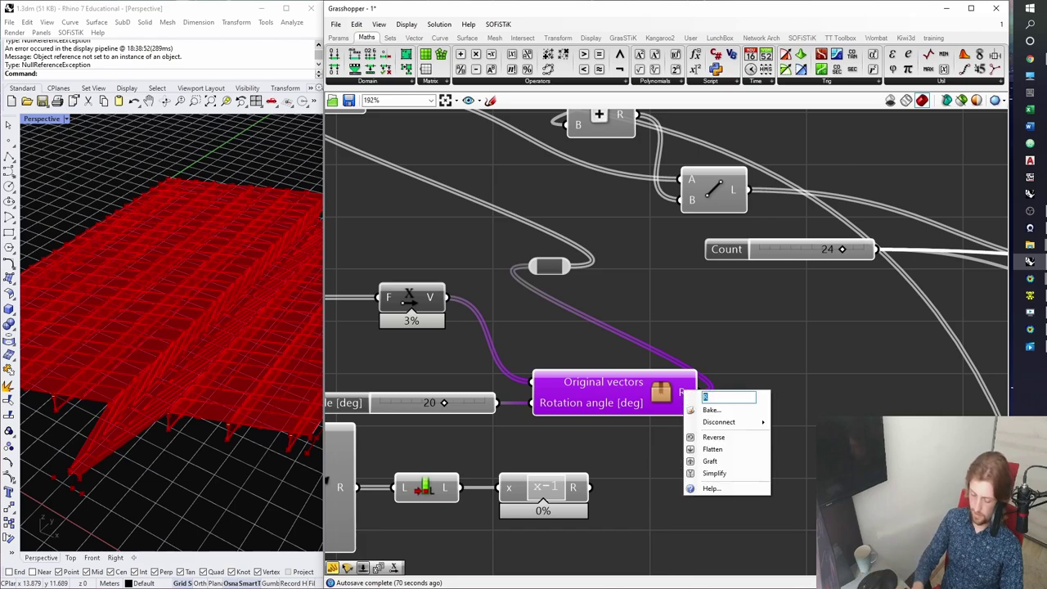
{"action": "key", "text": "BackSpace"}
{"action": "type", "text": "Rotated"}
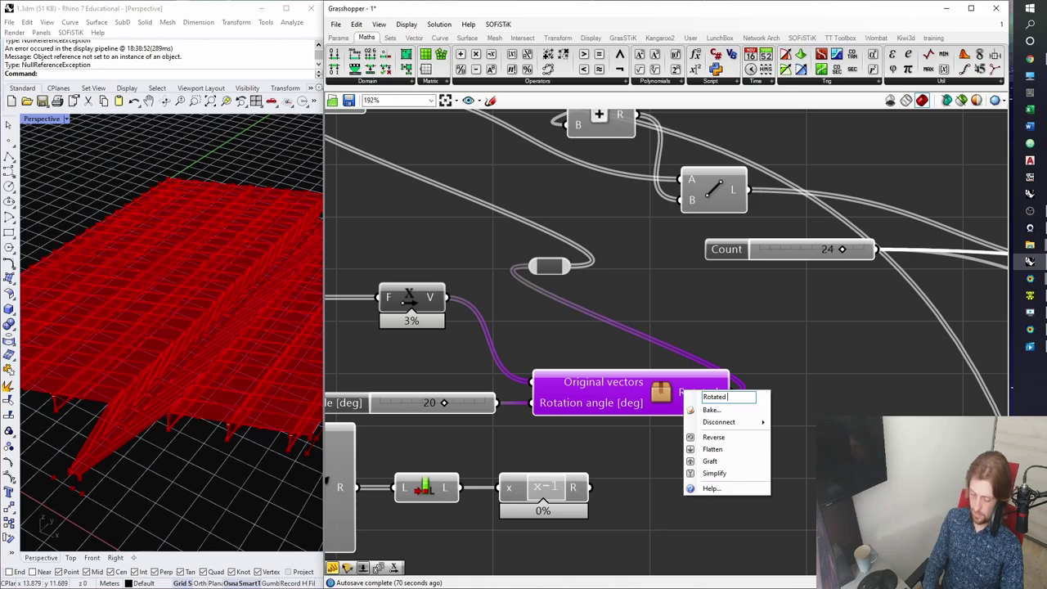
{"action": "type", "text": " vectors"}
{"action": "key", "text": "Return"}
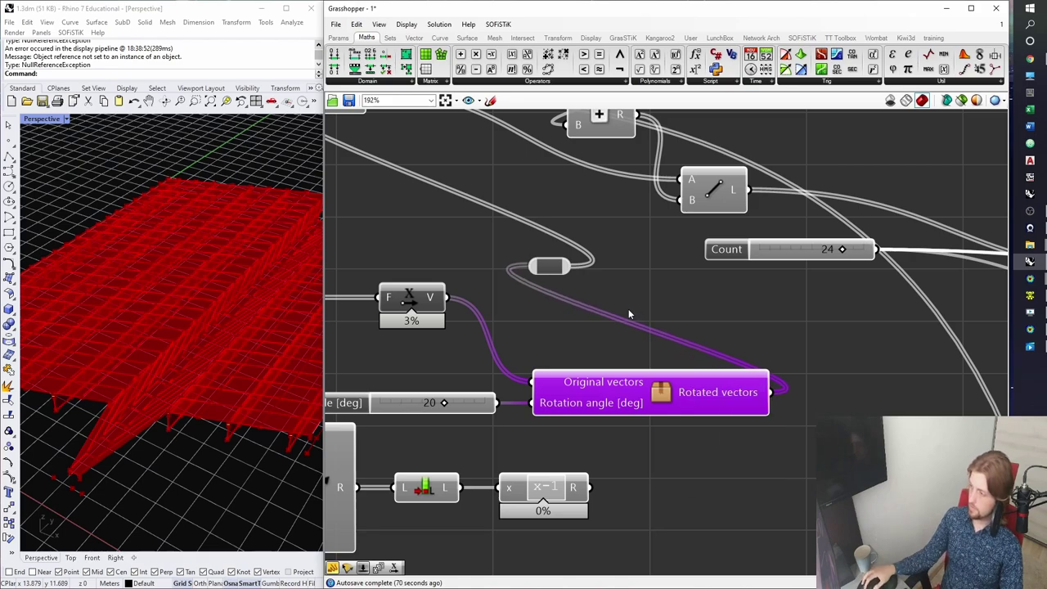
Delete the relay above the cluster so its output wire runs straight to the downstream components.
{"action": "left_click", "coordinate": [628, 310]}
{"action": "left_click", "coordinate": [561, 266]}
{"action": "key", "text": "Delete"}
{"action": "left_click_drag", "start_coordinate": [644, 387], "coordinate": [645, 375]}
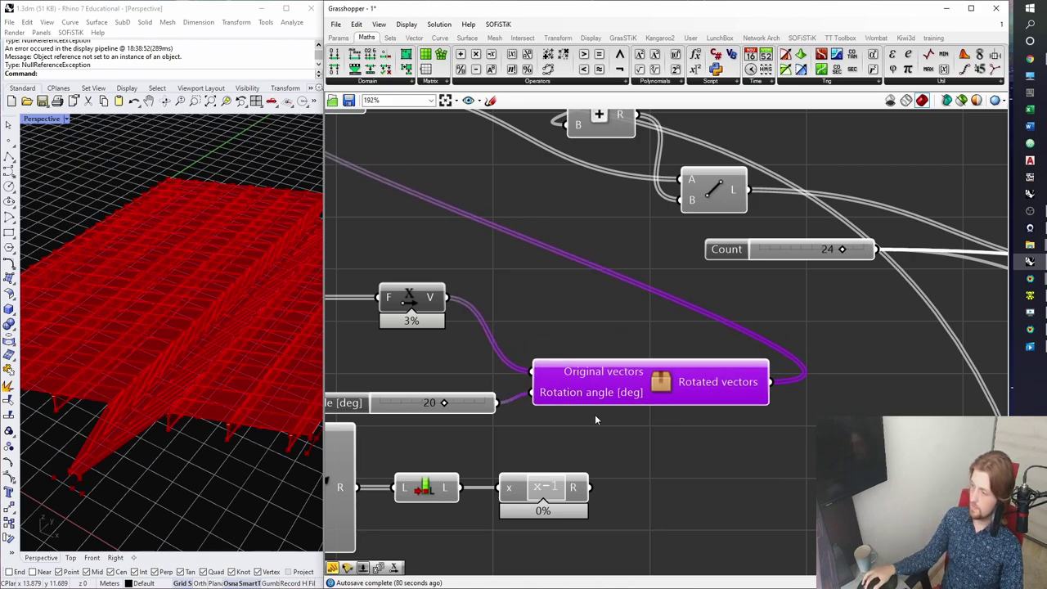
Set the wire display of the cluster's Rotation angle [deg] input to Hidden and align the cluster with the Angle slider.
{"action": "right_click", "coordinate": [564, 396]}
{"action": "mouse_move", "coordinate": [606, 399]}
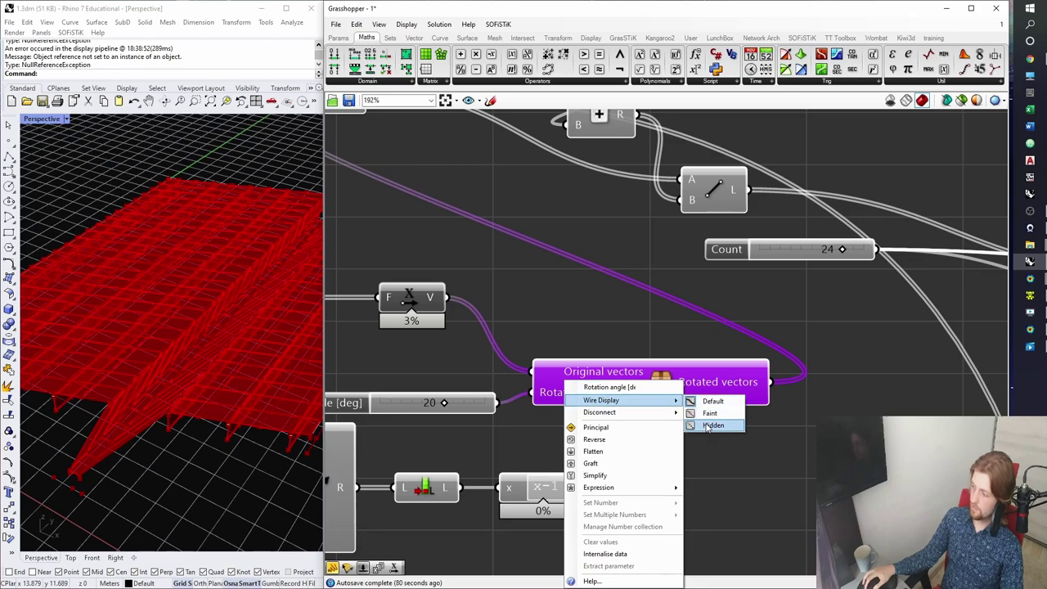
{"action": "left_click", "coordinate": [706, 423]}
{"action": "left_click_drag", "start_coordinate": [588, 392], "coordinate": [593, 398]}
{"action": "right_click_drag", "start_coordinate": [378, 407], "coordinate": [509, 397]}
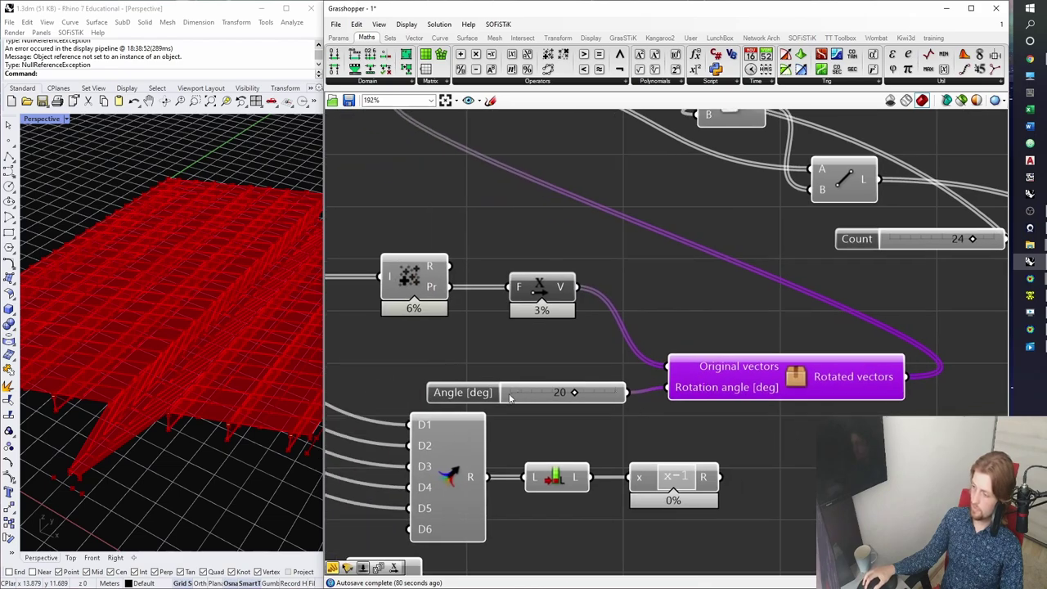
{"action": "left_click_drag", "start_coordinate": [786, 391], "coordinate": [776, 395]}
{"action": "right_click_drag", "start_coordinate": [805, 413], "coordinate": [784, 352]}
{"action": "left_click", "coordinate": [783, 352]}
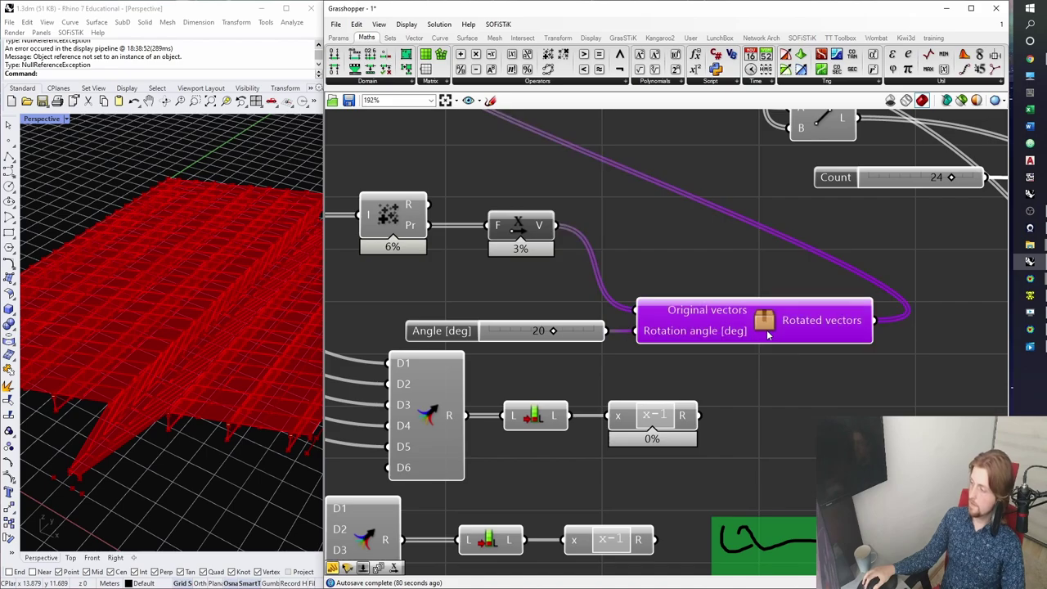
Duplicate the rotation cluster and place the copy in the green group under Beams, below its Unit X and first Addition components.
{"action": "left_click_drag", "start_coordinate": [765, 327], "coordinate": [783, 344], "text": "alt"}
{"action": "scroll", "coordinate": [784, 343], "scroll_direction": "down", "scroll_amount": 10}
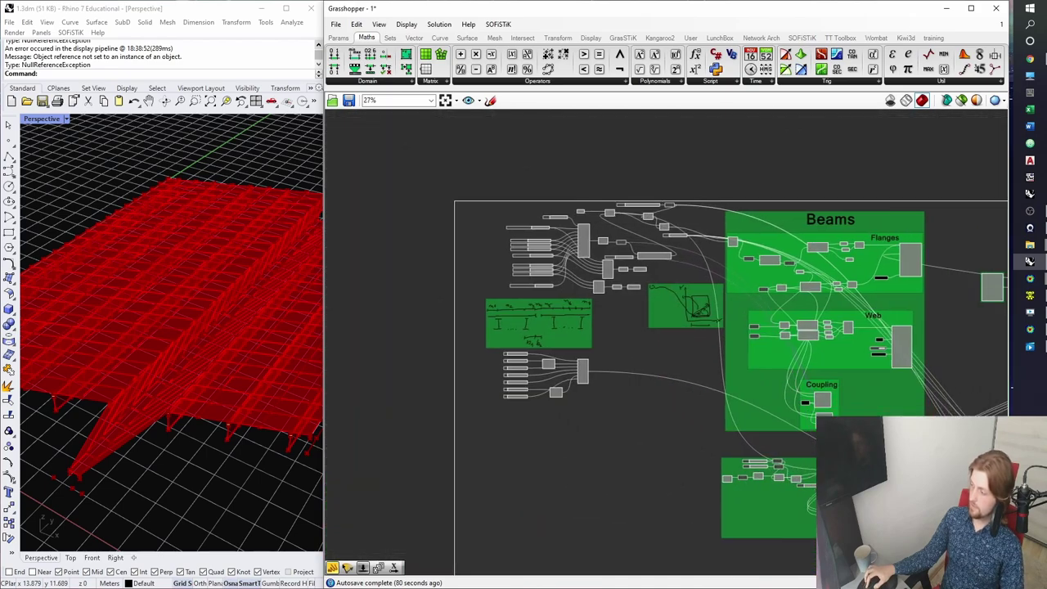
{"action": "scroll", "coordinate": [787, 481], "scroll_direction": "up", "scroll_amount": 2}
{"action": "left_click_drag", "start_coordinate": [816, 498], "coordinate": [560, 472]}
{"action": "scroll", "coordinate": [629, 469], "scroll_direction": "down", "scroll_amount": 5}
{"action": "right_click_drag", "start_coordinate": [849, 513], "coordinate": [739, 479]}
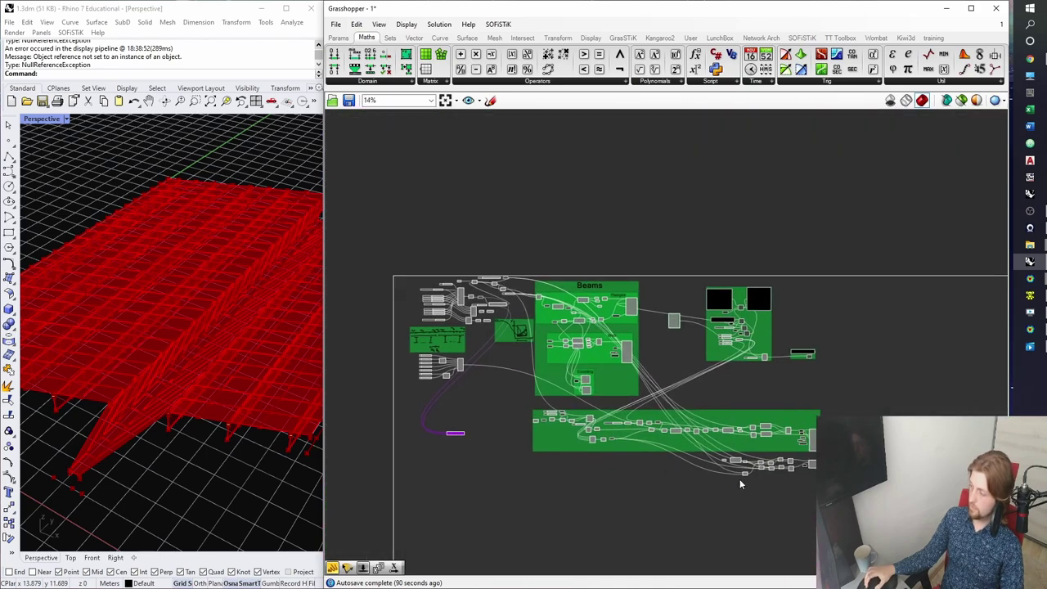
{"action": "left_click_drag", "start_coordinate": [885, 512], "coordinate": [519, 405]}
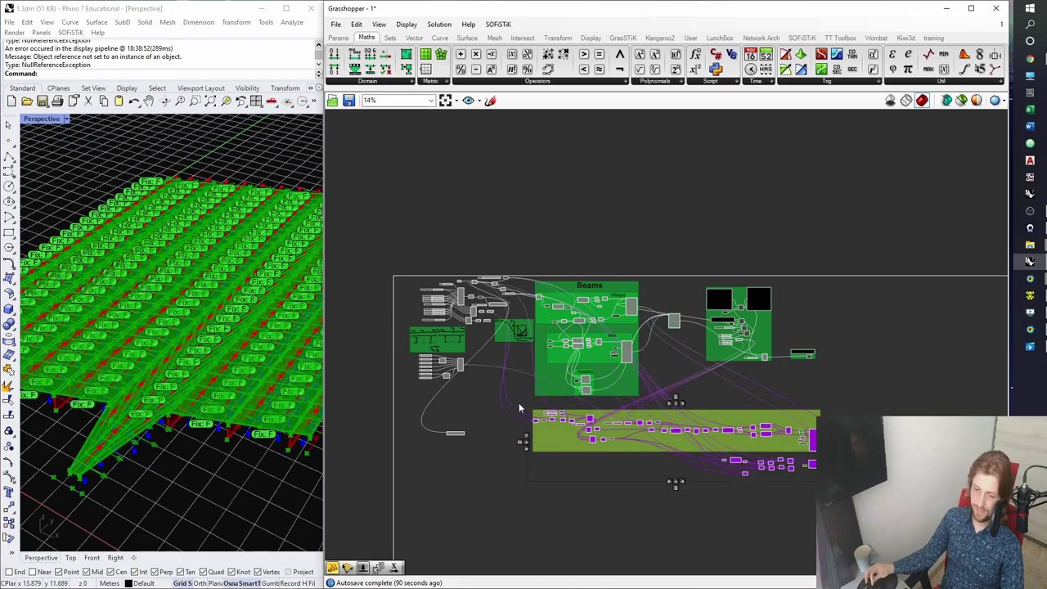
{"action": "scroll", "coordinate": [497, 430], "scroll_direction": "up", "scroll_amount": 3}
{"action": "left_click_drag", "start_coordinate": [428, 435], "coordinate": [607, 429]}
{"action": "scroll", "coordinate": [584, 419], "scroll_direction": "up", "scroll_amount": 4}
{"action": "scroll", "coordinate": [594, 413], "scroll_direction": "up", "scroll_amount": 4}
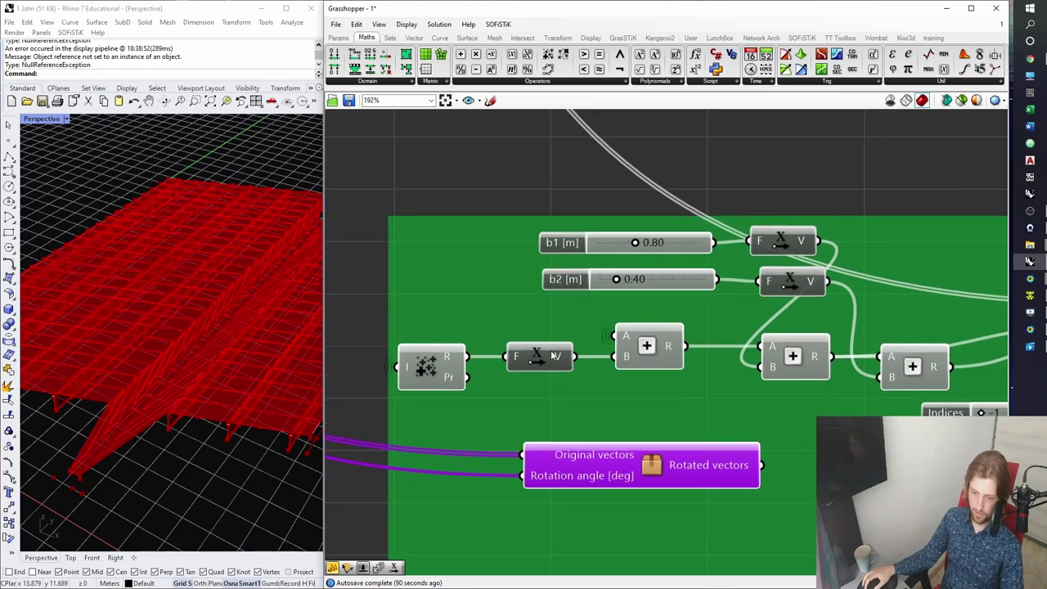
Route the group's lower Unit X vector through the copied cluster into input B of the first Addition component.
{"action": "right_click_drag", "start_coordinate": [578, 384], "coordinate": [561, 344]}
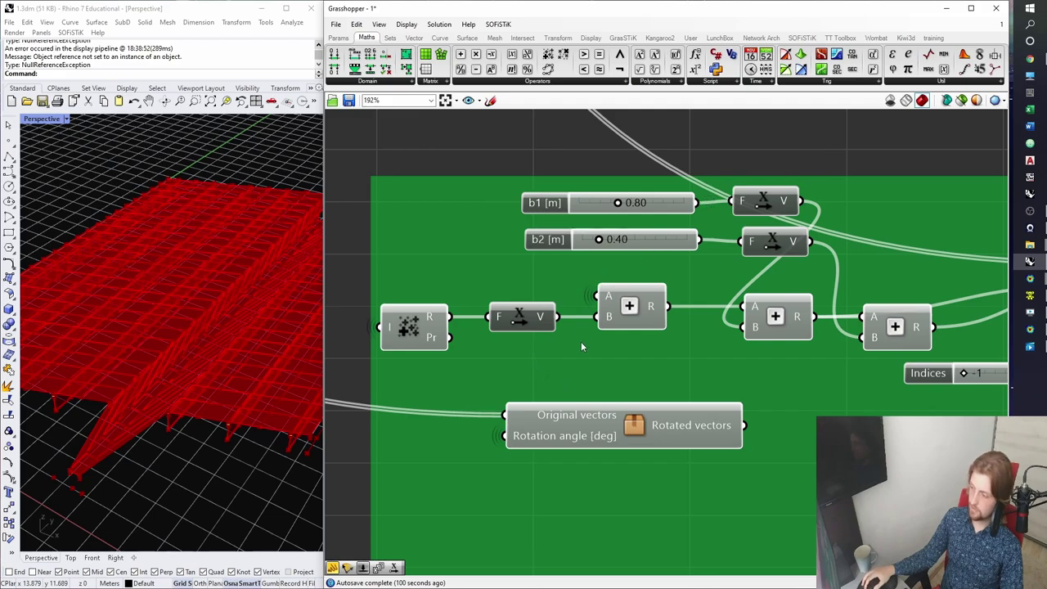
{"action": "left_click_drag", "start_coordinate": [541, 338], "coordinate": [504, 415]}
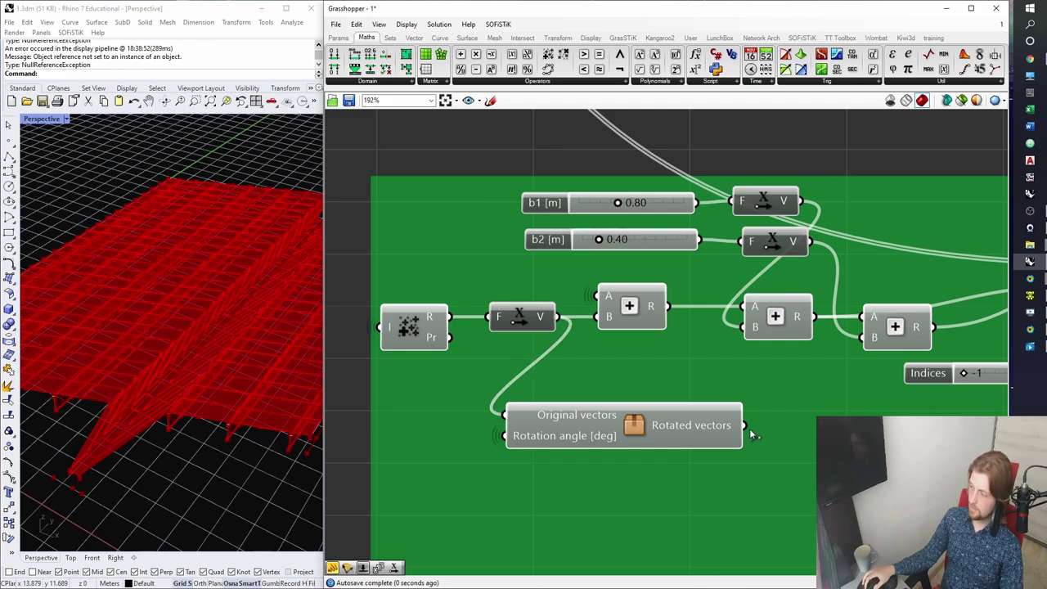
{"action": "left_click_drag", "start_coordinate": [746, 425], "coordinate": [609, 321]}
{"action": "right_click_drag", "start_coordinate": [591, 390], "coordinate": [576, 406]}
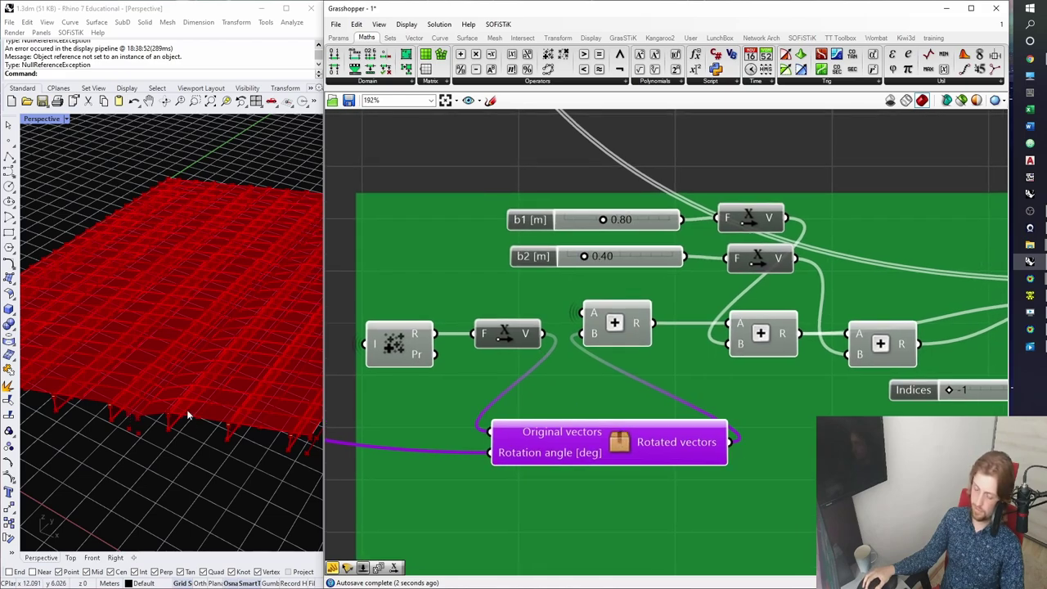
{"action": "right_click_drag", "start_coordinate": [247, 327], "coordinate": [211, 390], "text": "shift"}
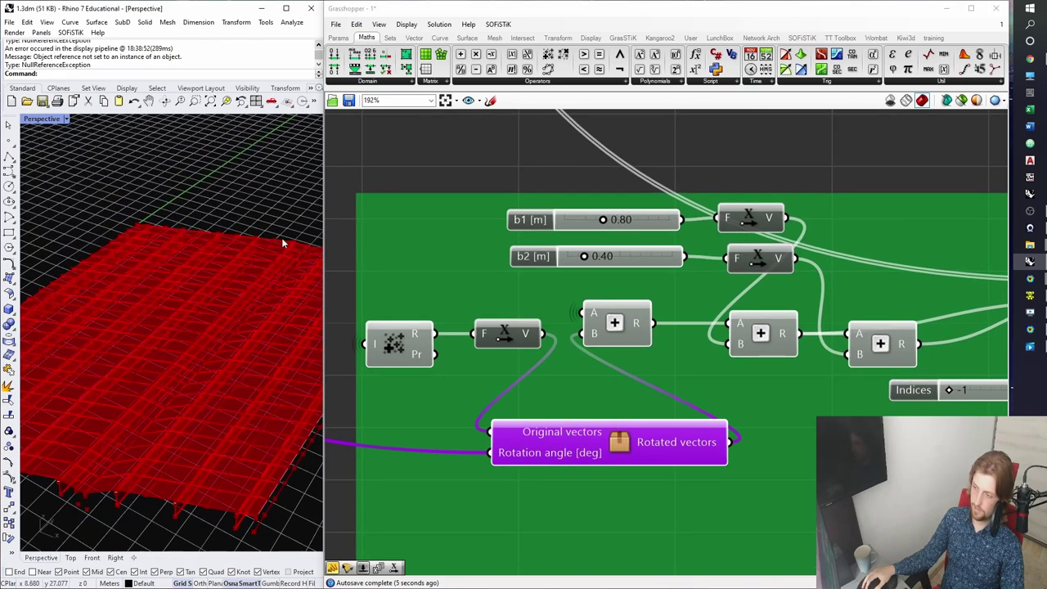
Copy the rotation cluster again and place the copy above the b1 and b2 sliders.
{"action": "right_click_drag", "start_coordinate": [647, 436], "coordinate": [617, 465]}
{"action": "key", "text": "ctrl+c"}
{"action": "key", "text": "ctrl+v"}
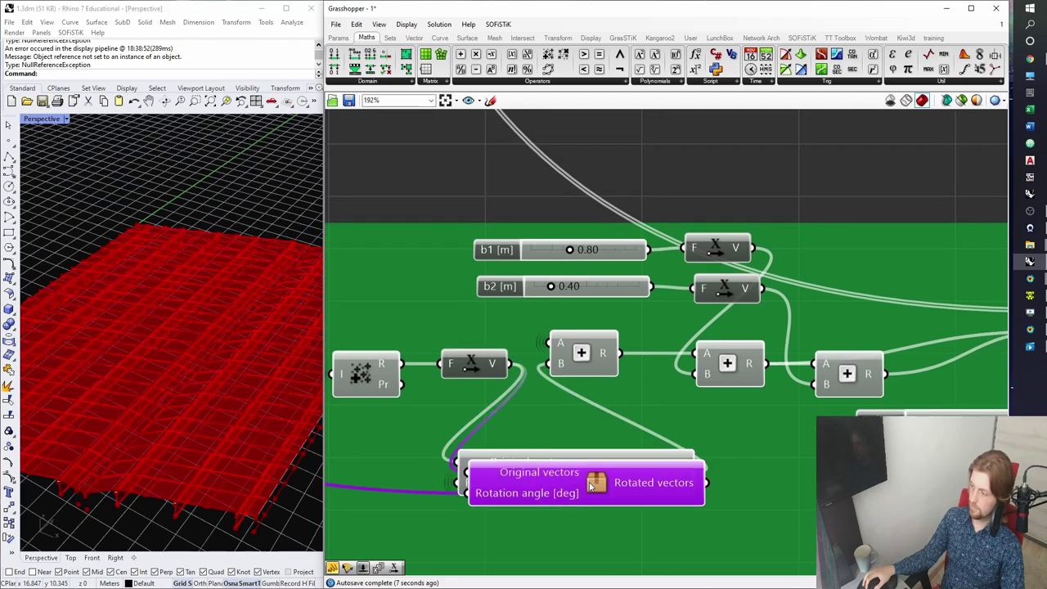
{"action": "left_click_drag", "start_coordinate": [610, 472], "coordinate": [802, 161]}
{"action": "right_click_drag", "start_coordinate": [802, 161], "coordinate": [663, 269]}
{"action": "left_click_drag", "start_coordinate": [663, 268], "coordinate": [721, 218]}
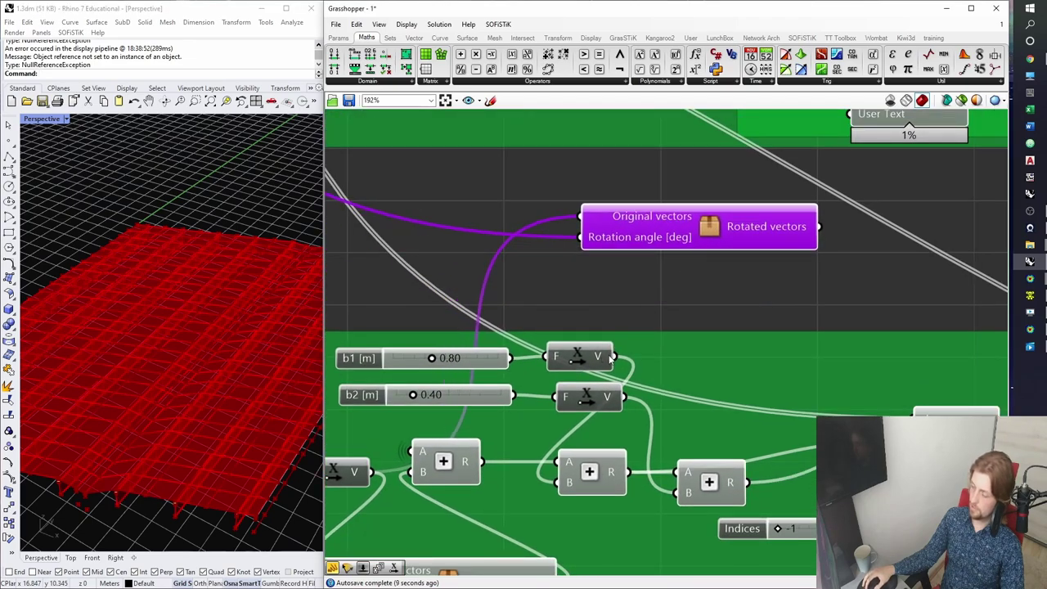
Route the b1 Unit X vector through the new cluster into the second Addition's B input, using a temporary relay.
{"action": "right_click_drag", "start_coordinate": [610, 358], "coordinate": [625, 351]}
{"action": "double_click", "coordinate": [648, 354]}
{"action": "left_click_drag", "start_coordinate": [676, 352], "coordinate": [739, 336]}
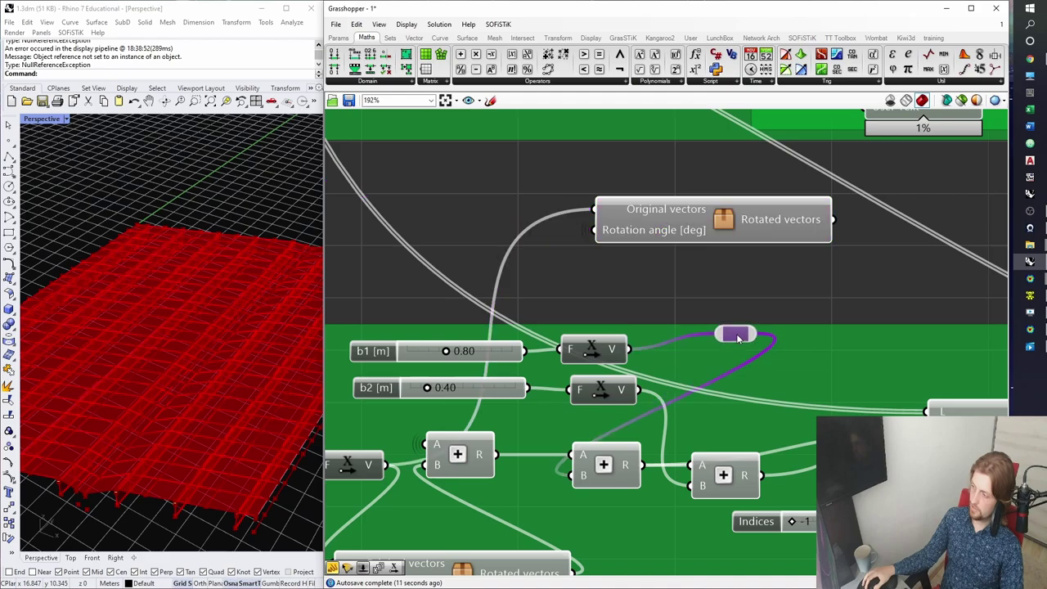
{"action": "left_click_drag", "start_coordinate": [629, 349], "coordinate": [585, 213]}
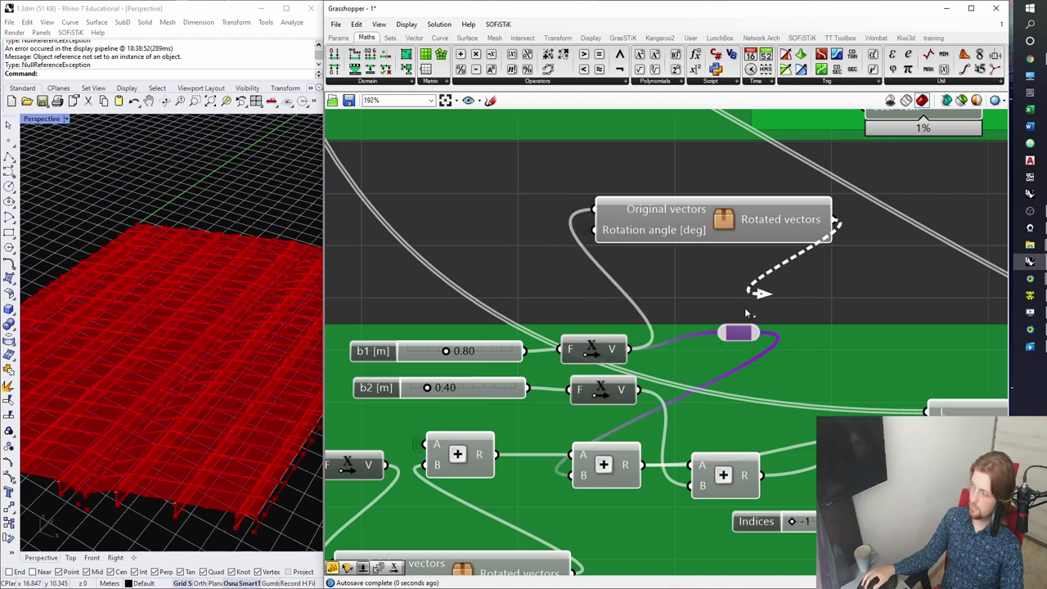
{"action": "left_click_drag", "start_coordinate": [746, 314], "coordinate": [733, 333]}
{"action": "key", "text": "Delete"}
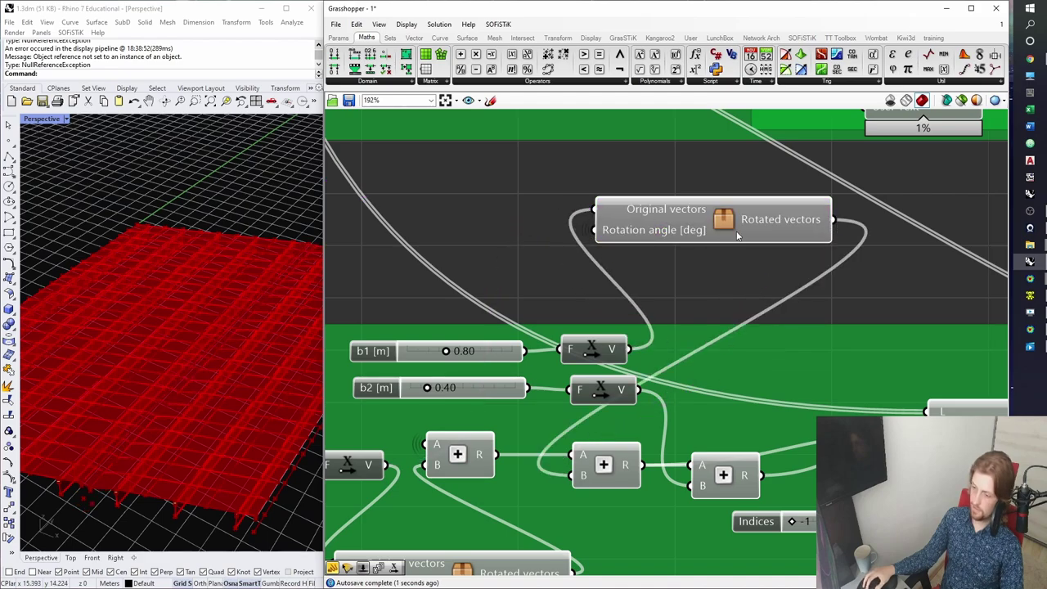
Duplicate the cluster and route the b2 Unit X vector through it into the third Addition's B input, using a temporary relay.
{"action": "left_click_drag", "start_coordinate": [736, 235], "coordinate": [791, 305]}
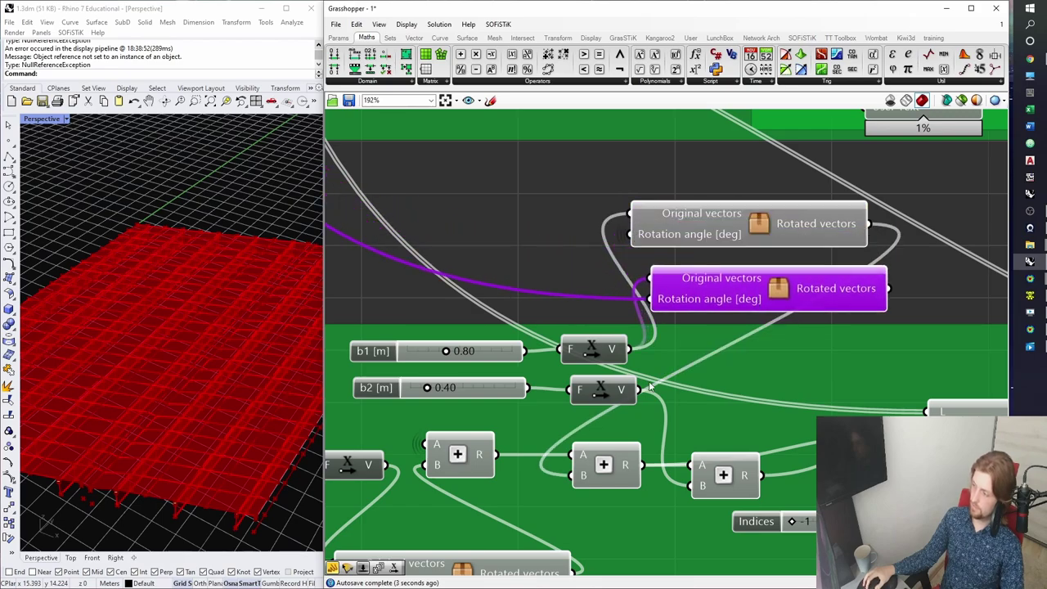
{"action": "double_click", "coordinate": [643, 391]}
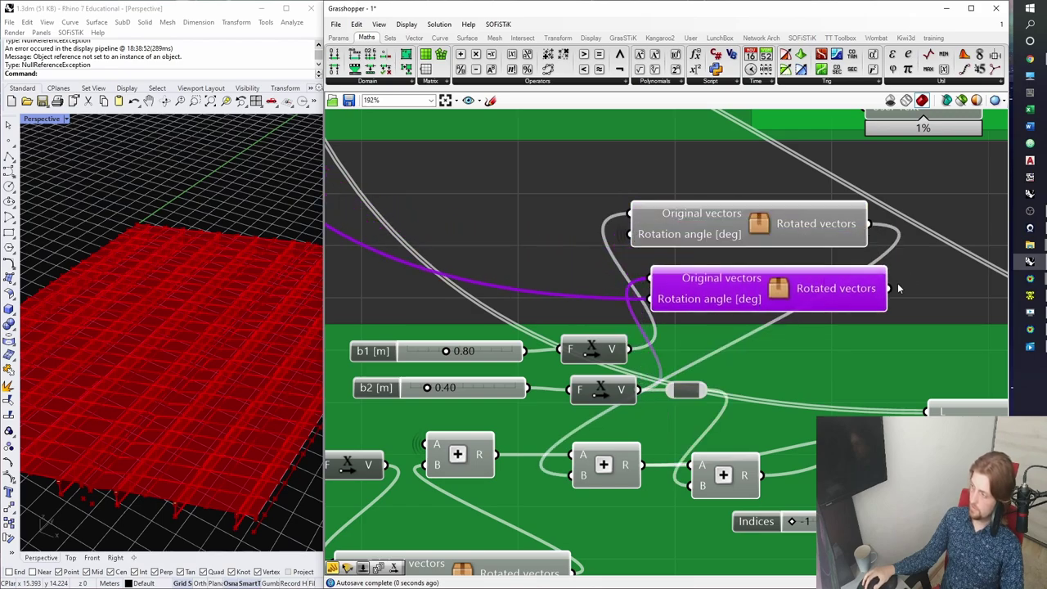
{"action": "left_click_drag", "start_coordinate": [889, 289], "coordinate": [671, 392]}
{"action": "left_click", "coordinate": [685, 391]}
{"action": "key", "text": "Delete"}
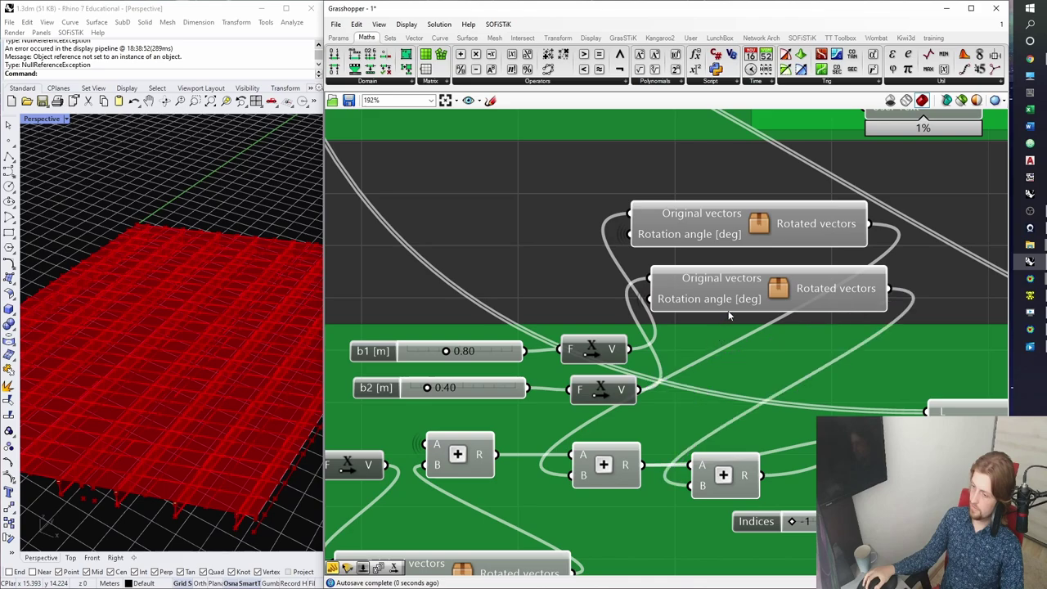
Place the two clusters directly beside the b1 and b2 Unit X components and save the definition.
{"action": "left_click_drag", "start_coordinate": [730, 307], "coordinate": [743, 418]}
{"action": "left_click_drag", "start_coordinate": [735, 244], "coordinate": [763, 357]}
{"action": "right_click_drag", "start_coordinate": [84, 460], "coordinate": [131, 464]}
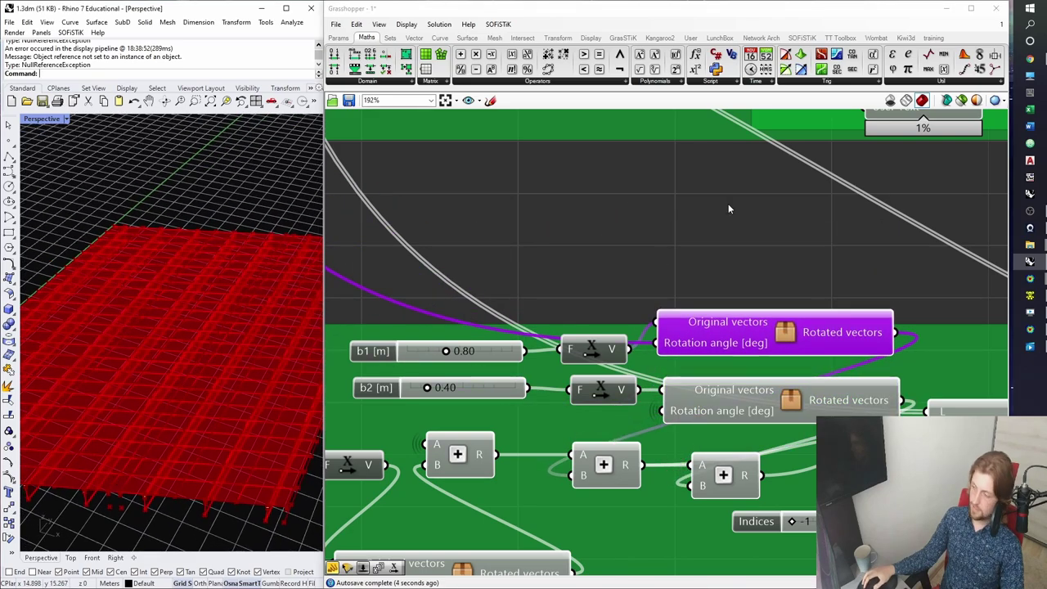
{"action": "scroll", "coordinate": [703, 217], "scroll_direction": "down", "scroll_amount": 5}
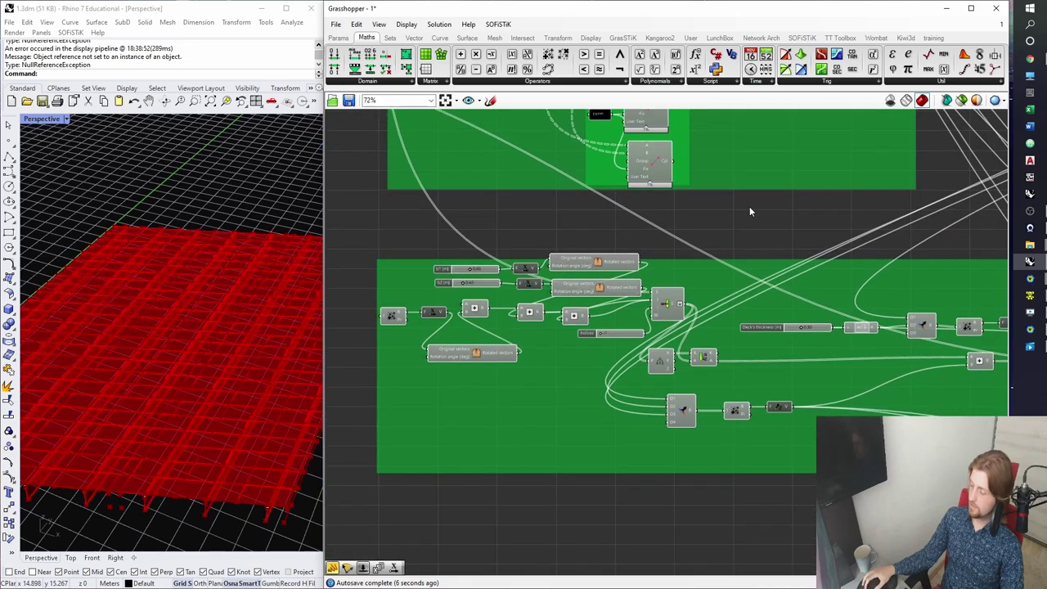
{"action": "key", "text": "ctrl+s"}
Switch to SOFiSTiK Text Editor, reload the changed 1.dat file and run its calculation.
{"action": "left_click", "coordinate": [1037, 298]}
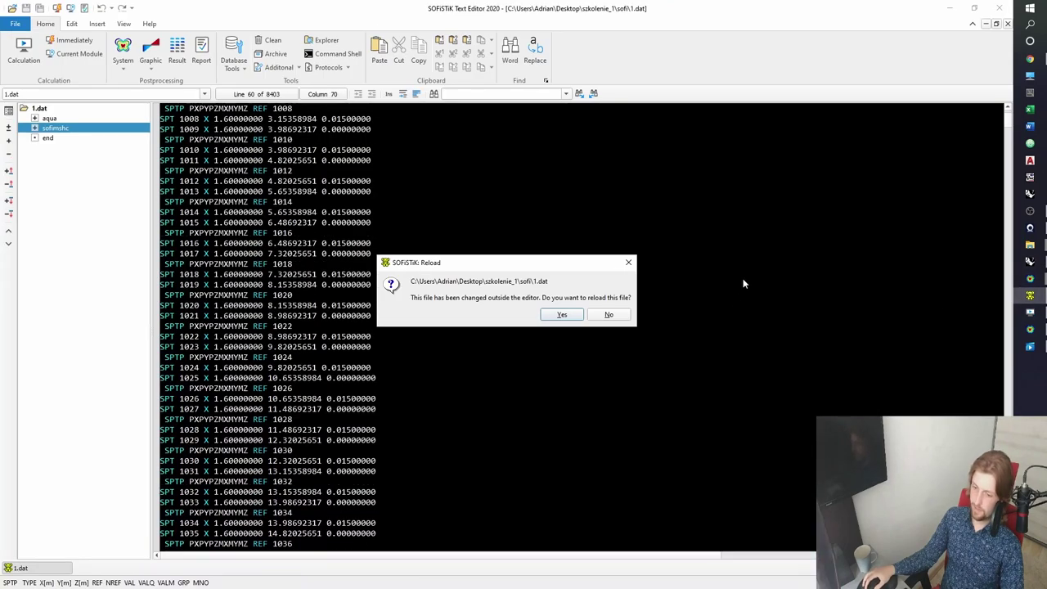
{"action": "left_click", "coordinate": [562, 316]}
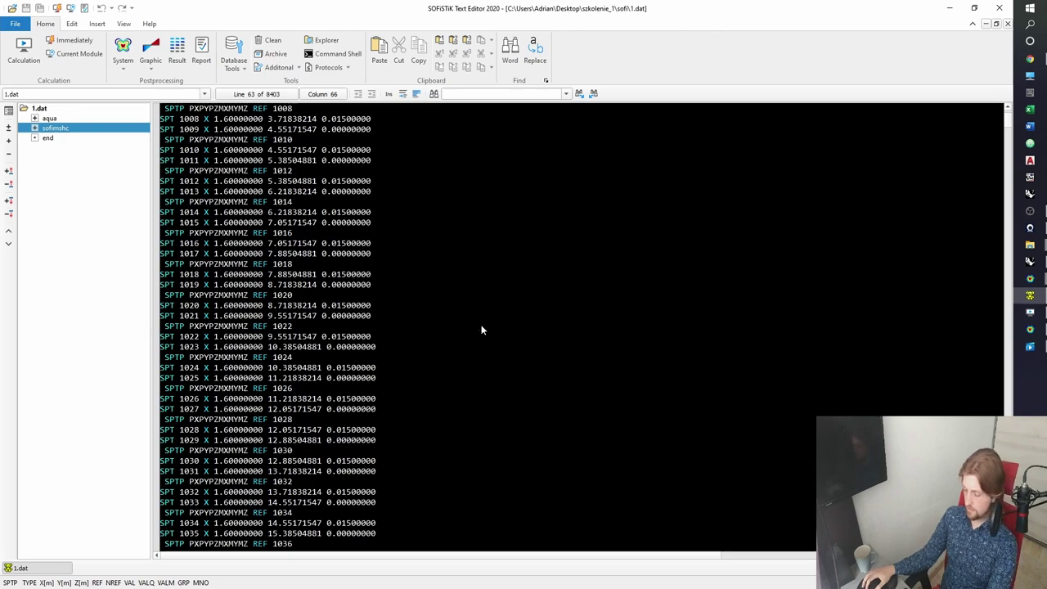
{"action": "key", "text": "F5"}
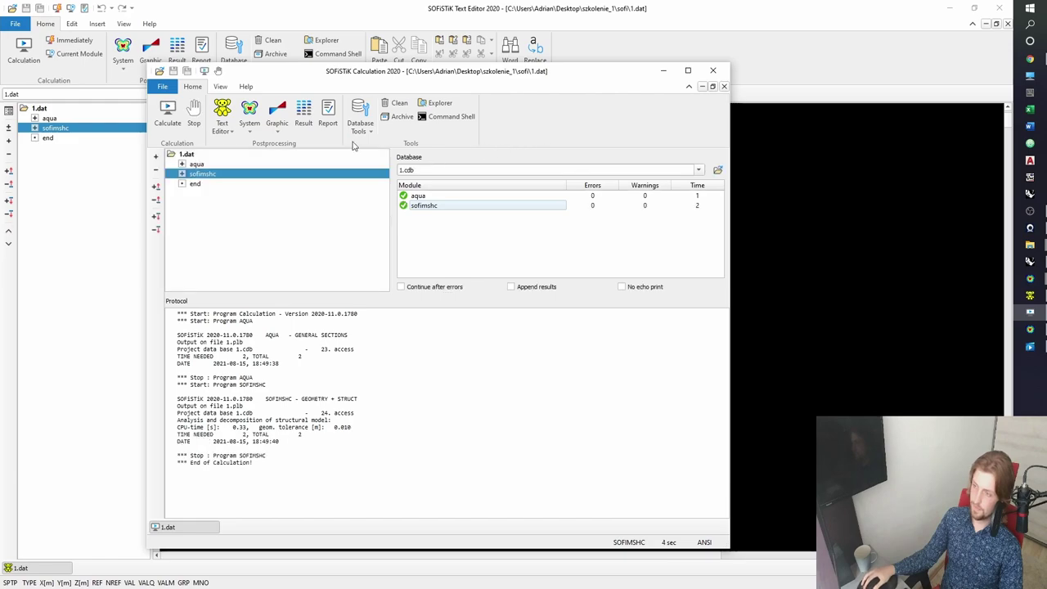
Open the recalculated 1.cdb in System Visualization and examine the skewed deck's girders and couplings from below.
{"action": "left_click", "coordinate": [249, 115]}
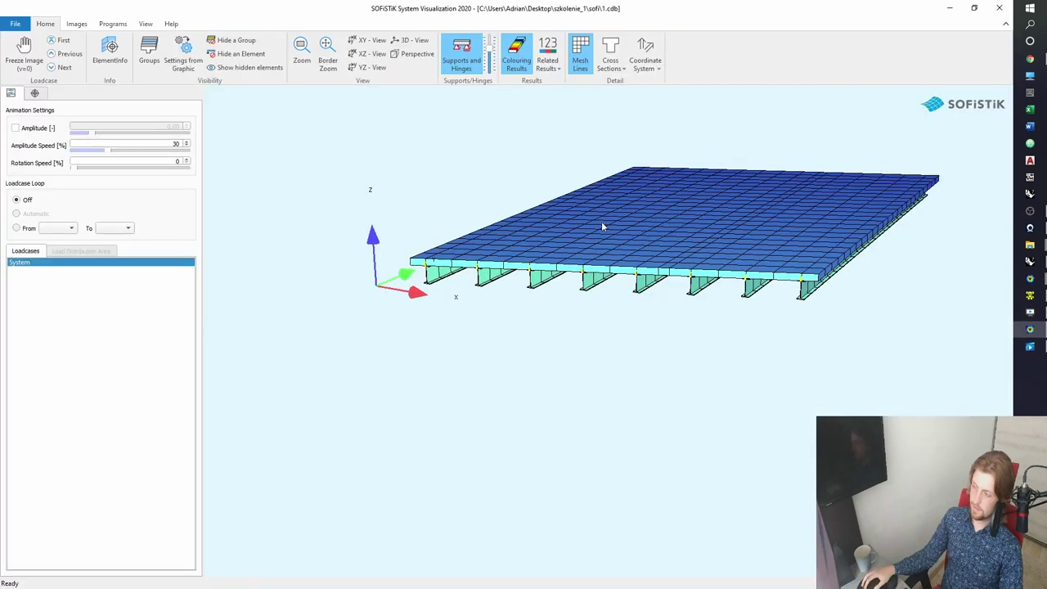
{"action": "left_click_drag", "start_coordinate": [601, 227], "coordinate": [539, 201]}
{"action": "scroll", "coordinate": [539, 201], "scroll_direction": "up", "scroll_amount": 4}
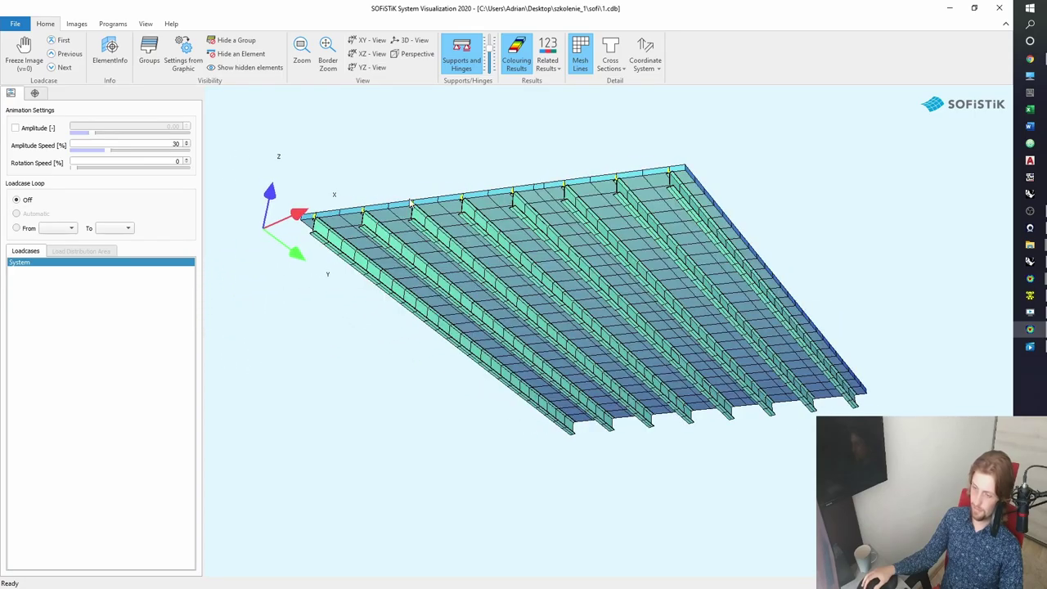
{"action": "scroll", "coordinate": [392, 201], "scroll_direction": "up", "scroll_amount": 6}
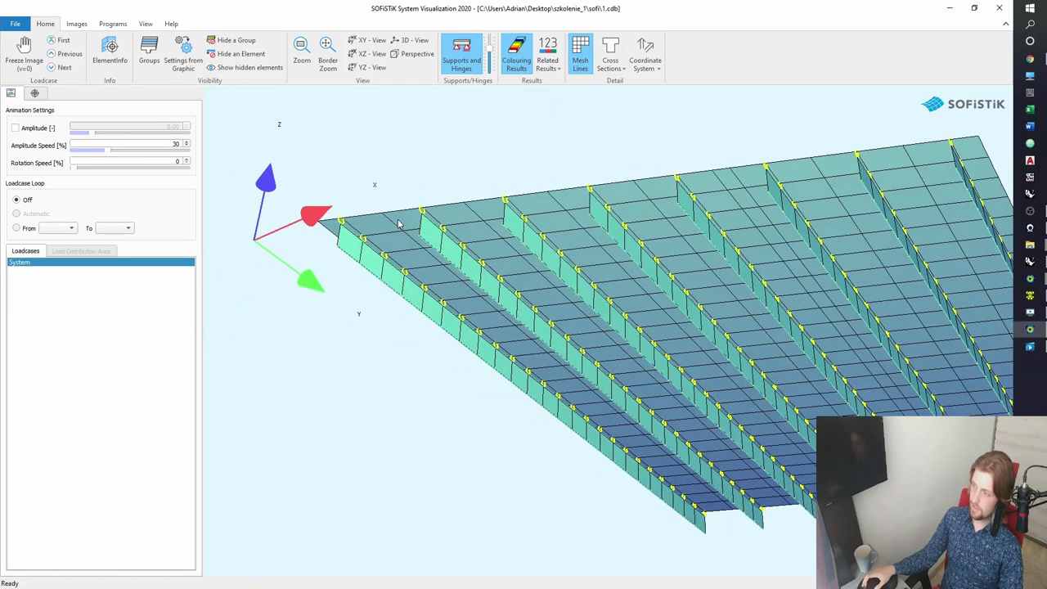
{"action": "scroll", "coordinate": [392, 200], "scroll_direction": "up", "scroll_amount": 1}
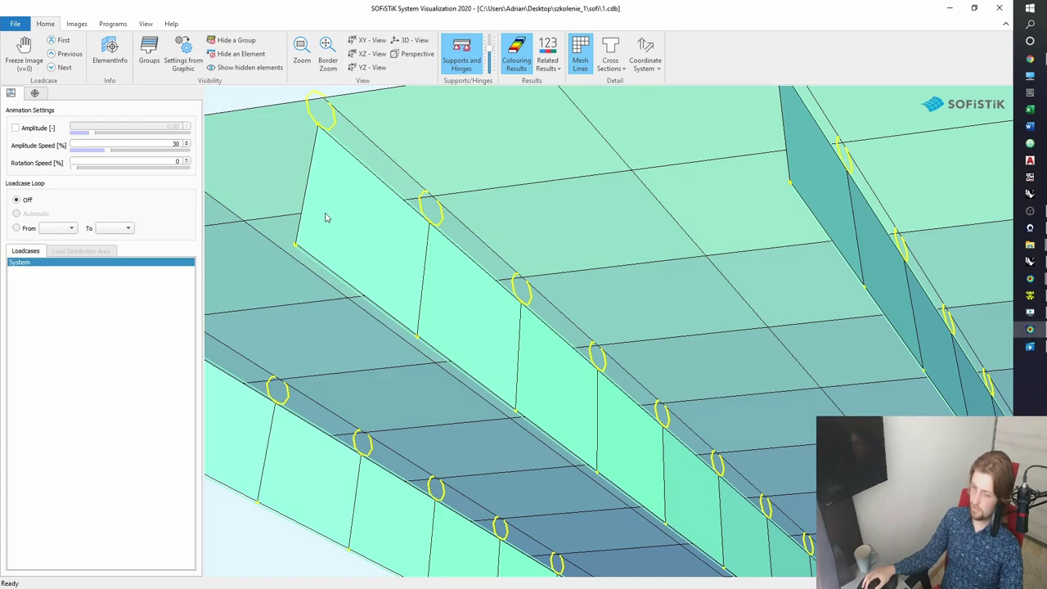
{"action": "left_click_drag", "start_coordinate": [326, 217], "coordinate": [330, 221]}
{"action": "scroll", "coordinate": [409, 257], "scroll_direction": "down", "scroll_amount": 2}
{"action": "left_click_drag", "start_coordinate": [409, 257], "coordinate": [508, 282]}
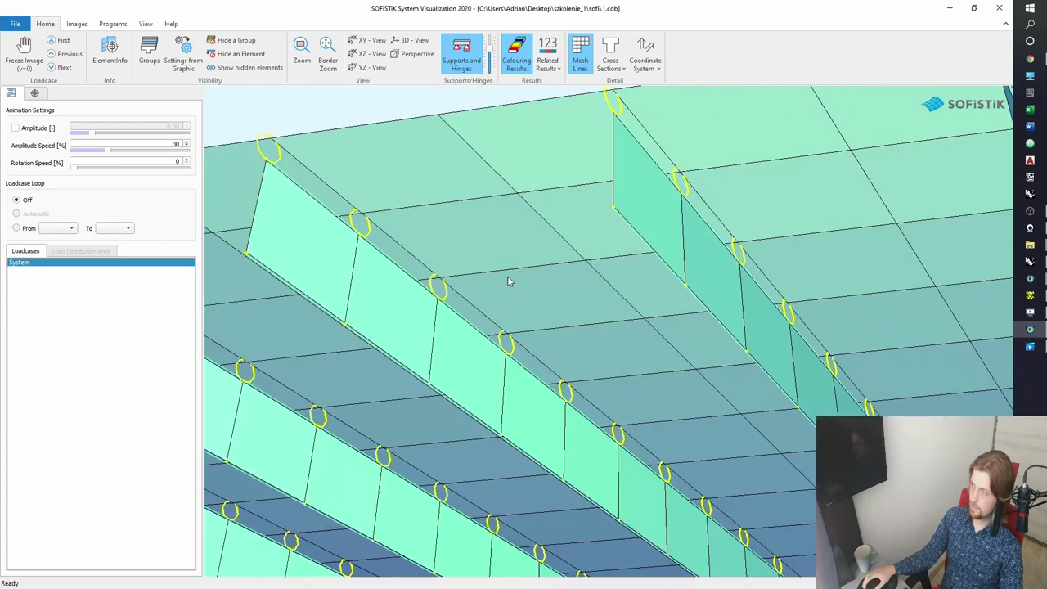
{"action": "scroll", "coordinate": [507, 281], "scroll_direction": "down", "scroll_amount": 6}
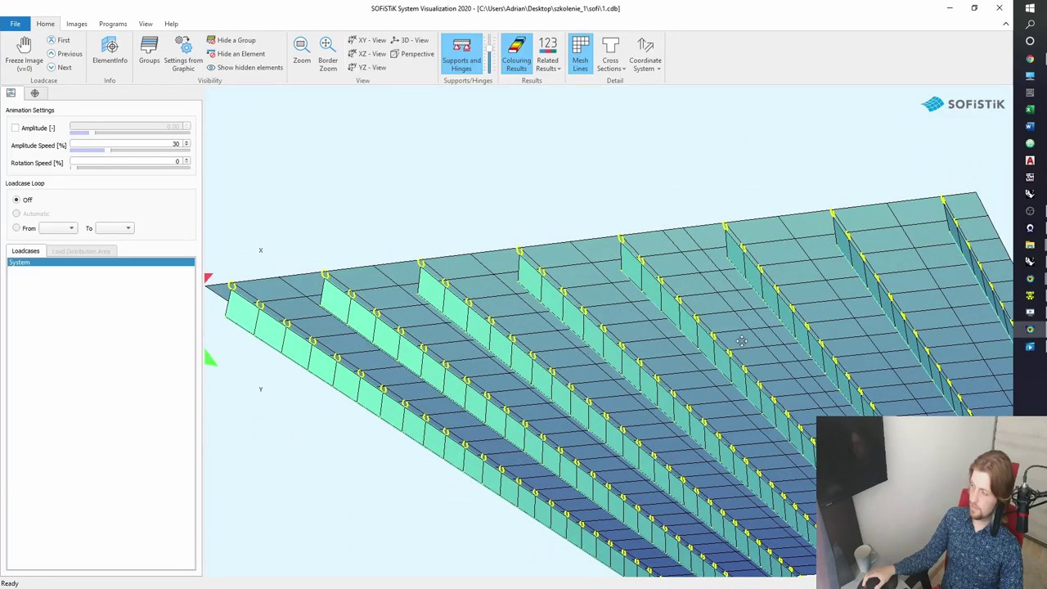
{"action": "left_click_drag", "start_coordinate": [741, 341], "coordinate": [601, 333]}
{"action": "scroll", "coordinate": [682, 280], "scroll_direction": "up", "scroll_amount": 2}
{"action": "scroll", "coordinate": [674, 257], "scroll_direction": "down", "scroll_amount": 1}
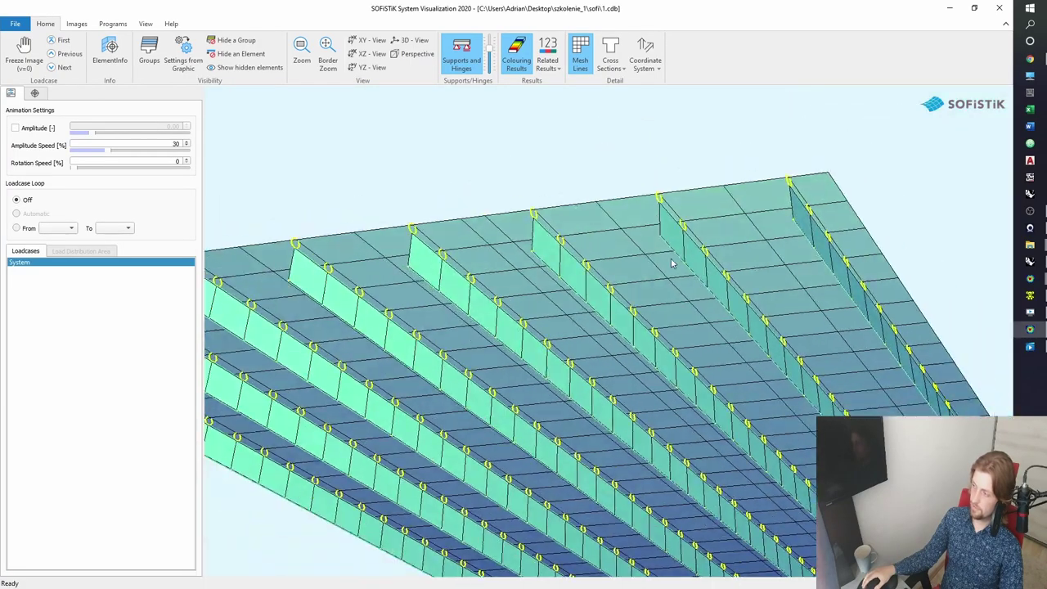
Read the element information of the slab quad and the coupling at a girder's end on the deck edge.
{"action": "middle_click_drag", "start_coordinate": [540, 257], "coordinate": [790, 265]}
{"action": "middle_click_drag", "start_coordinate": [351, 285], "coordinate": [466, 279]}
{"action": "scroll", "coordinate": [466, 280], "scroll_direction": "up", "scroll_amount": 5}
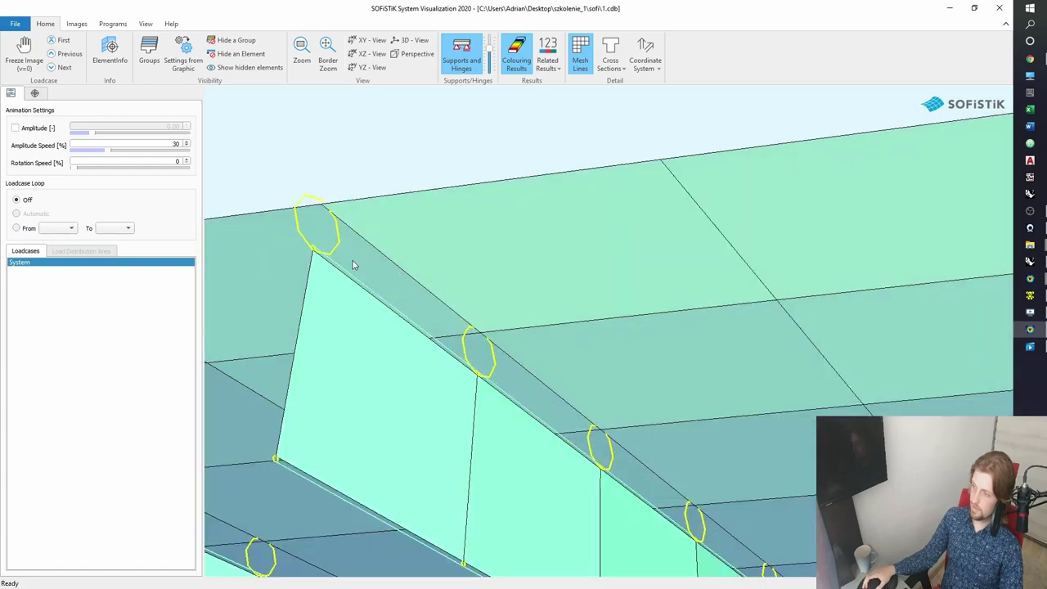
{"action": "double_click", "coordinate": [332, 248]}
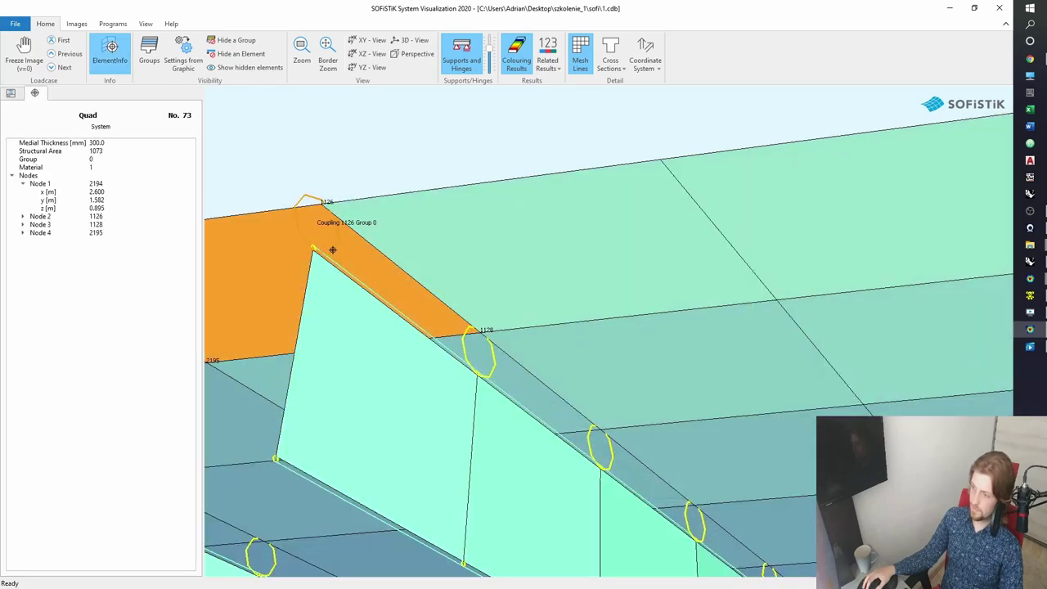
{"action": "left_click", "coordinate": [325, 231]}
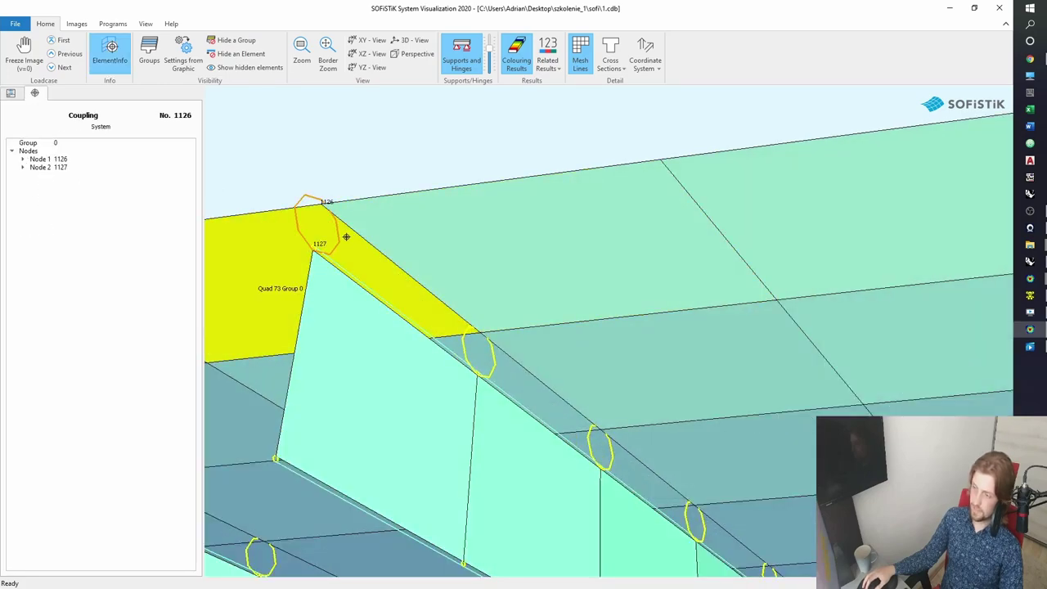
{"action": "scroll", "coordinate": [441, 278], "scroll_direction": "down", "scroll_amount": 5}
{"action": "scroll", "coordinate": [440, 278], "scroll_direction": "down", "scroll_amount": 5}
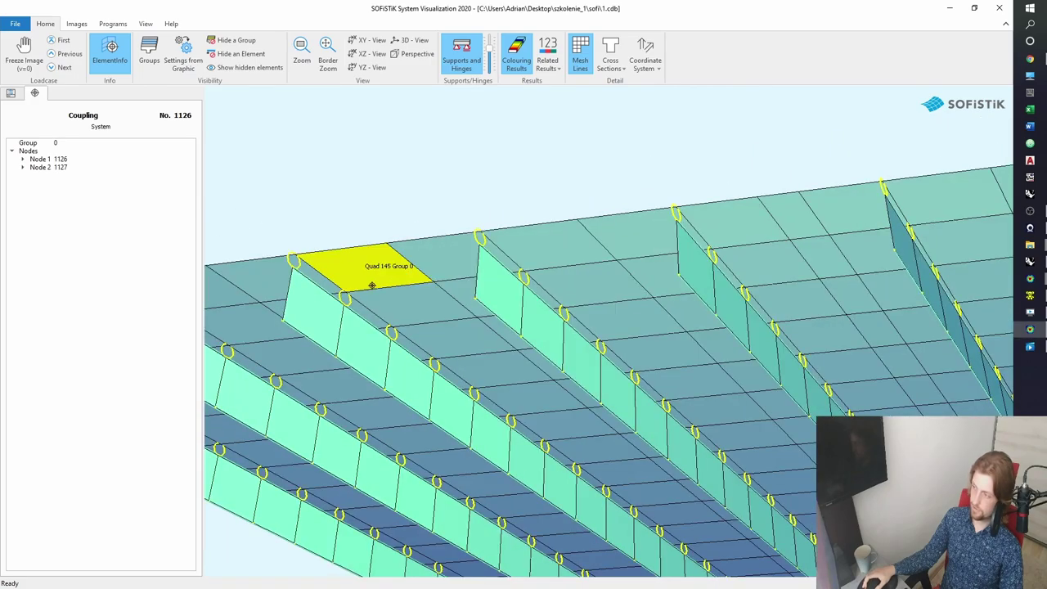
Examine the skewed slab mesh from above along the deck's end edge.
{"action": "left_click_drag", "start_coordinate": [652, 258], "coordinate": [629, 427]}
{"action": "middle_click_drag", "start_coordinate": [629, 426], "coordinate": [638, 280]}
{"action": "middle_click_drag", "start_coordinate": [557, 288], "coordinate": [573, 274]}
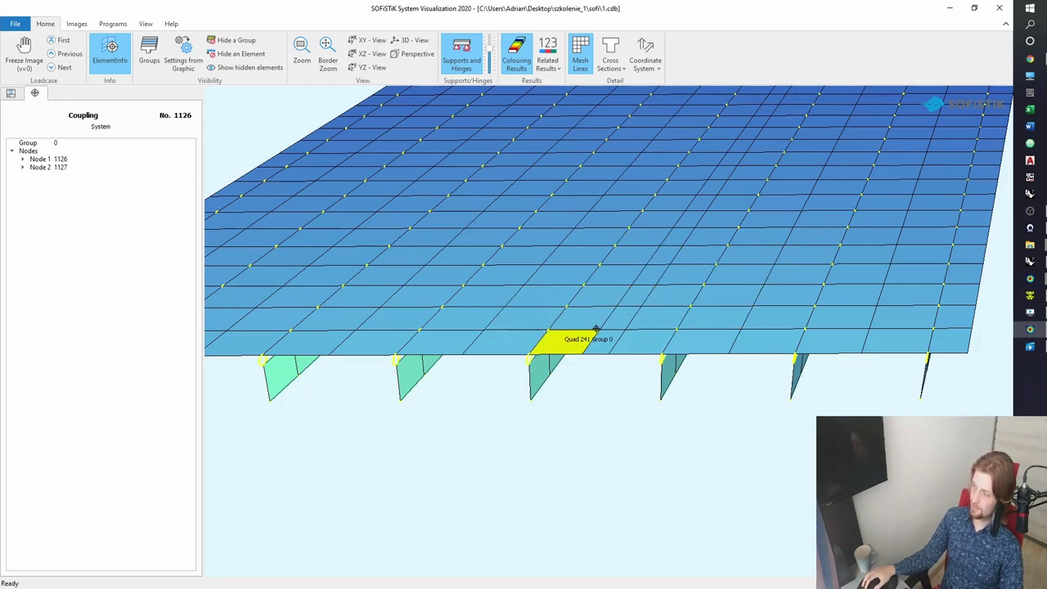
{"action": "scroll", "coordinate": [654, 317], "scroll_direction": "down", "scroll_amount": 2}
{"action": "left_click_drag", "start_coordinate": [660, 316], "coordinate": [558, 393]}
{"action": "middle_click_drag", "start_coordinate": [558, 394], "coordinate": [605, 301]}
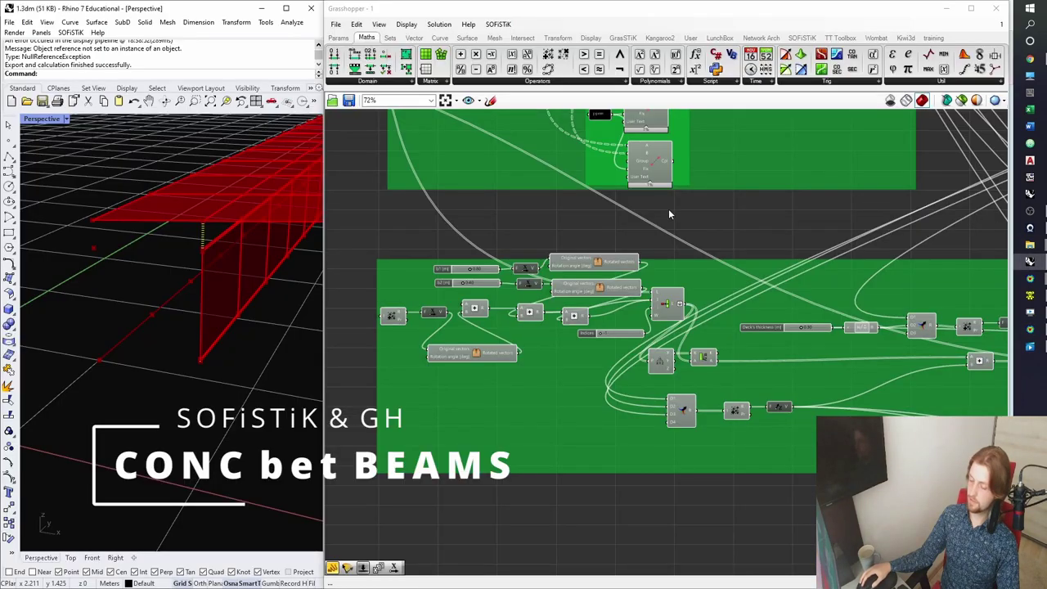
{"action": "right_click_drag", "start_coordinate": [590, 226], "coordinate": [580, 280]}
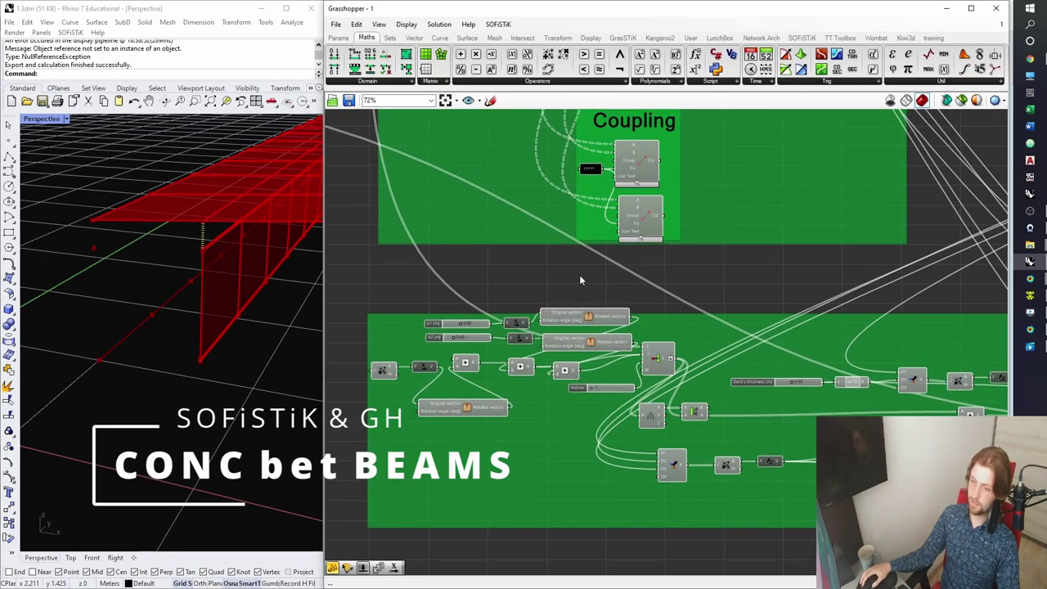
{"action": "right_click_drag", "start_coordinate": [269, 234], "coordinate": [113, 273]}
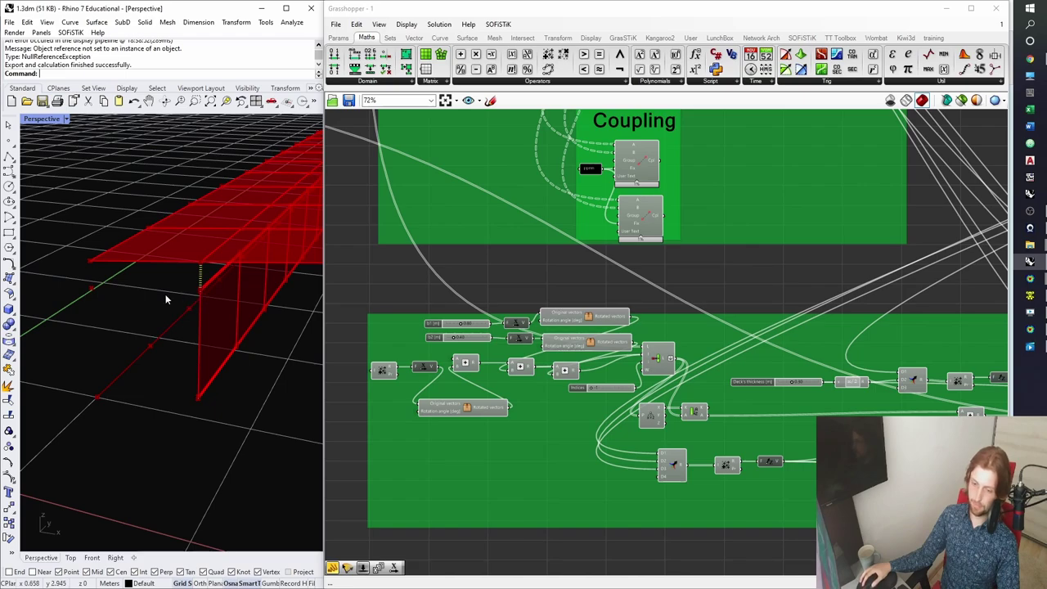
Switch to the System Visualization window of M142 - Copy.cdb and read the information of the topmost end-wall quad.
{"action": "left_click", "coordinate": [1030, 279]}
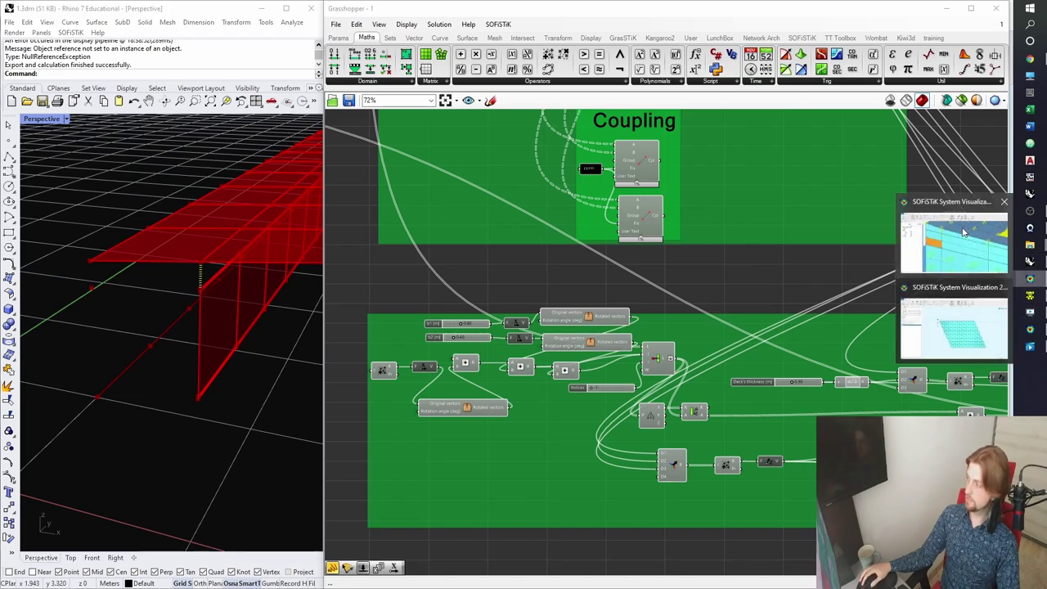
{"action": "left_click", "coordinate": [964, 234]}
{"action": "scroll", "coordinate": [442, 241], "scroll_direction": "down", "scroll_amount": 2}
{"action": "middle_click_drag", "start_coordinate": [406, 229], "coordinate": [435, 240]}
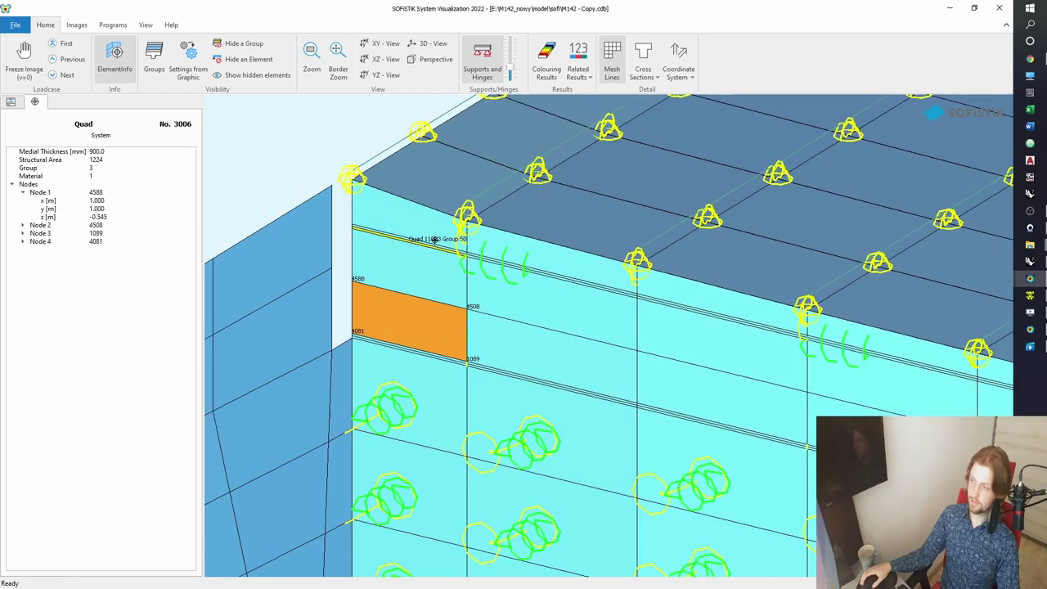
{"action": "middle_click_drag", "start_coordinate": [788, 309], "coordinate": [681, 317]}
{"action": "scroll", "coordinate": [522, 289], "scroll_direction": "down", "scroll_amount": 4}
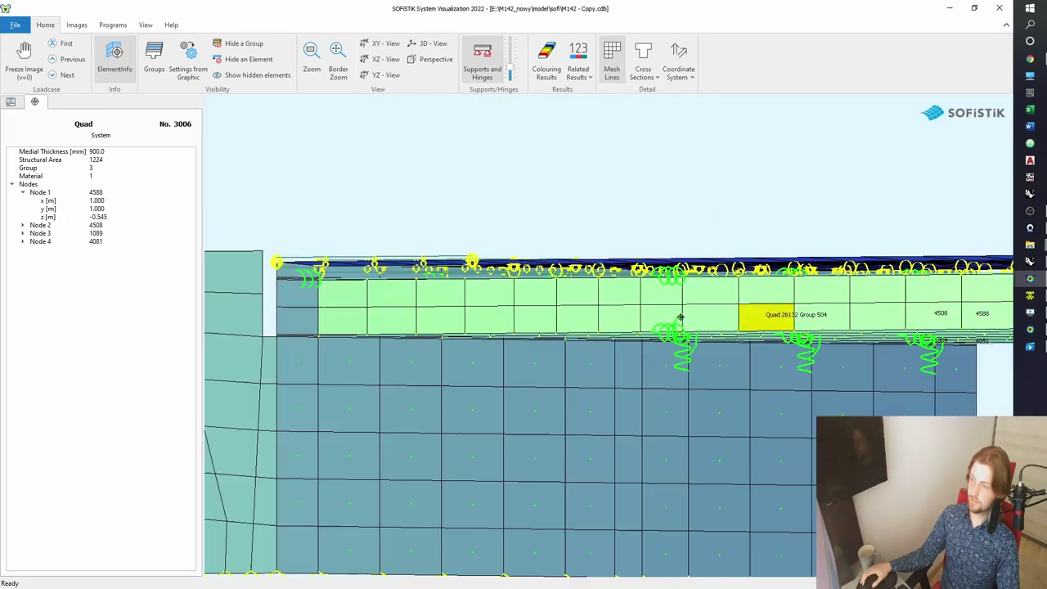
{"action": "left_click_drag", "start_coordinate": [680, 317], "coordinate": [475, 262]}
{"action": "left_click", "coordinate": [436, 255]}
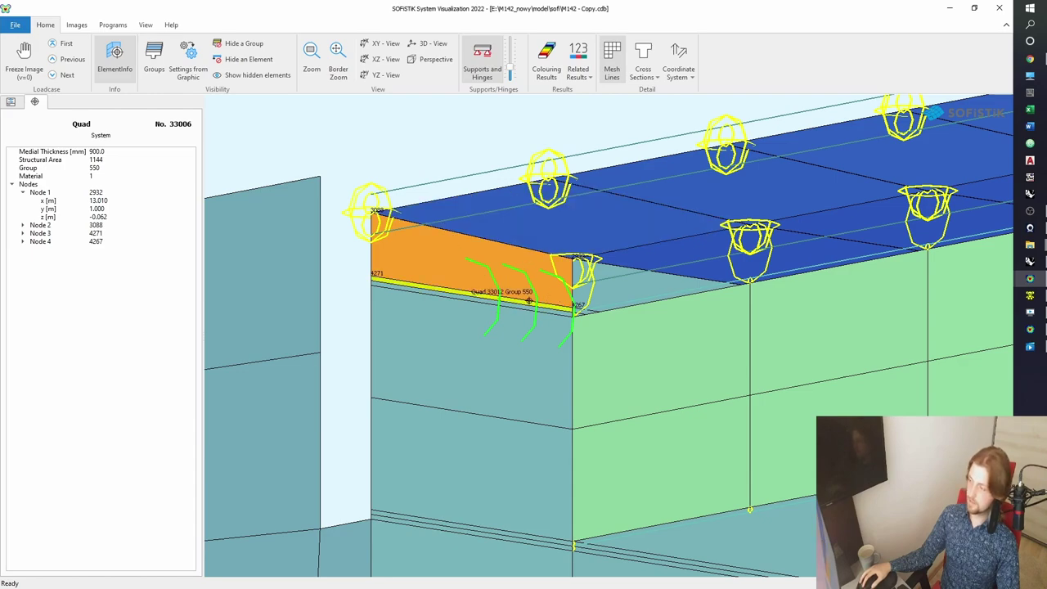
Show the cross sections briefly, hide them, and read the element information of the thin quad strips below the topmost end-wall quad.
{"action": "left_click", "coordinate": [643, 57]}
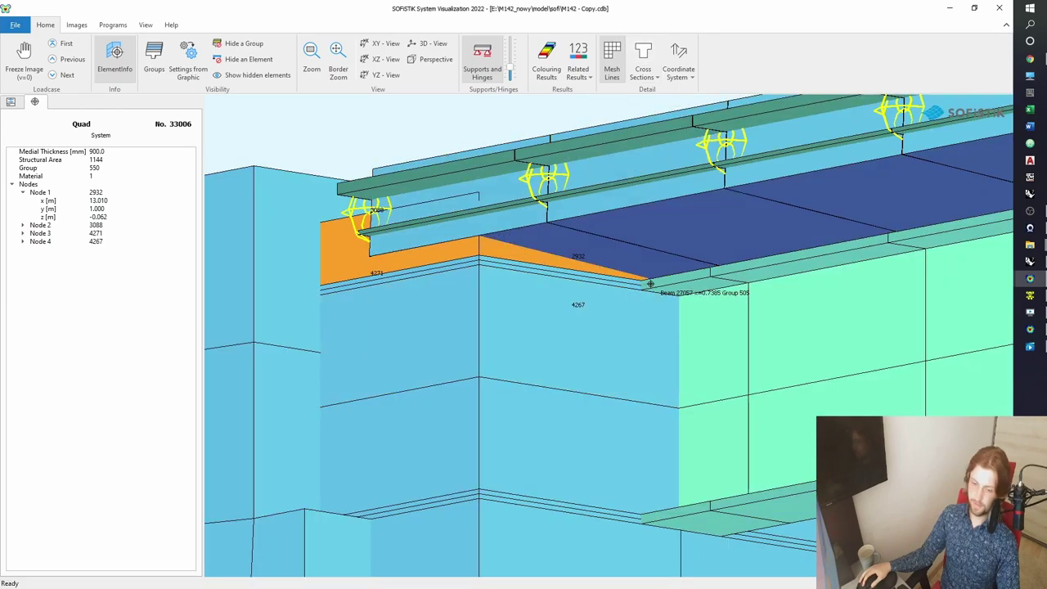
{"action": "left_click", "coordinate": [641, 52]}
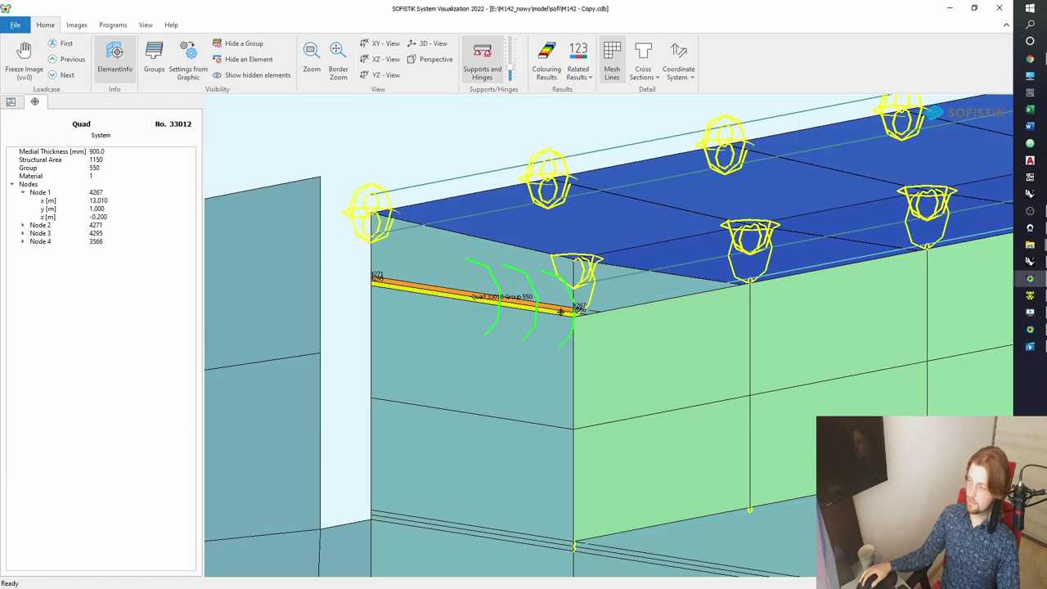
{"action": "left_click", "coordinate": [487, 300]}
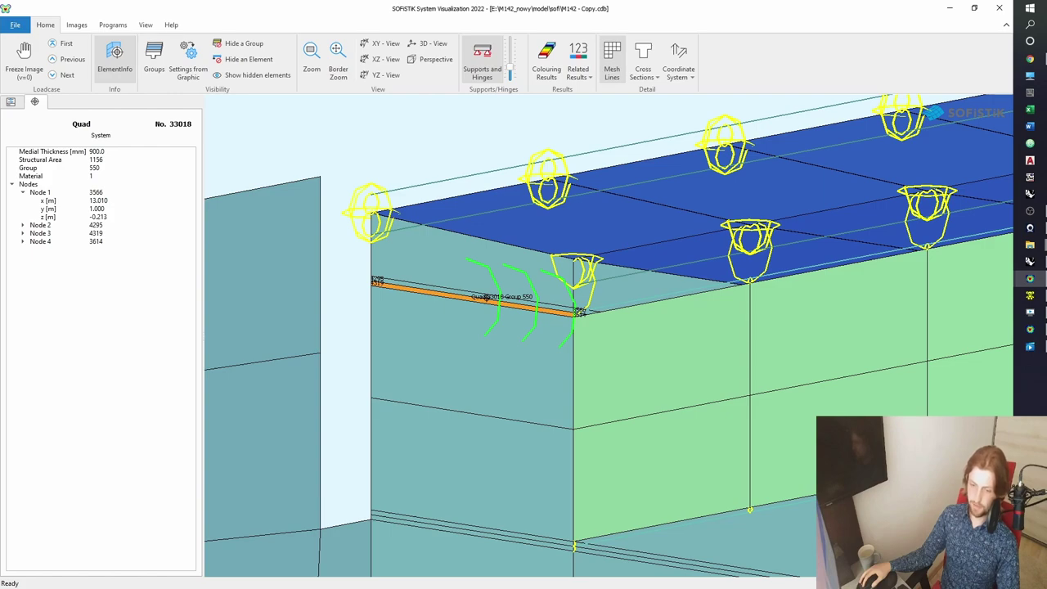
{"action": "left_click", "coordinate": [481, 297]}
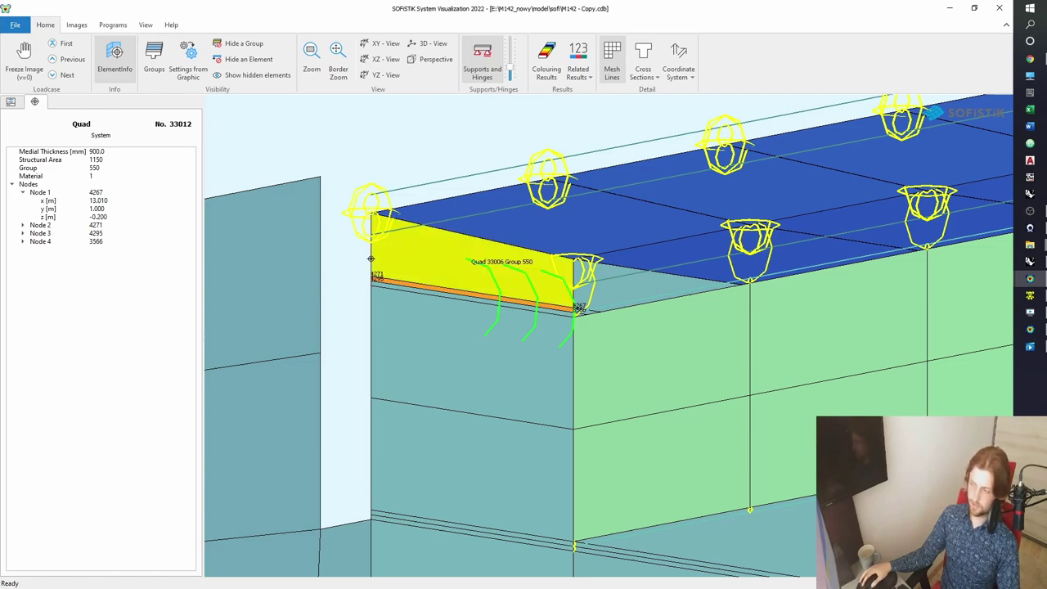
Read the element information of the lower group 503 end-wall quad and the thin group 550 strip beneath it.
{"action": "left_click", "coordinate": [442, 342]}
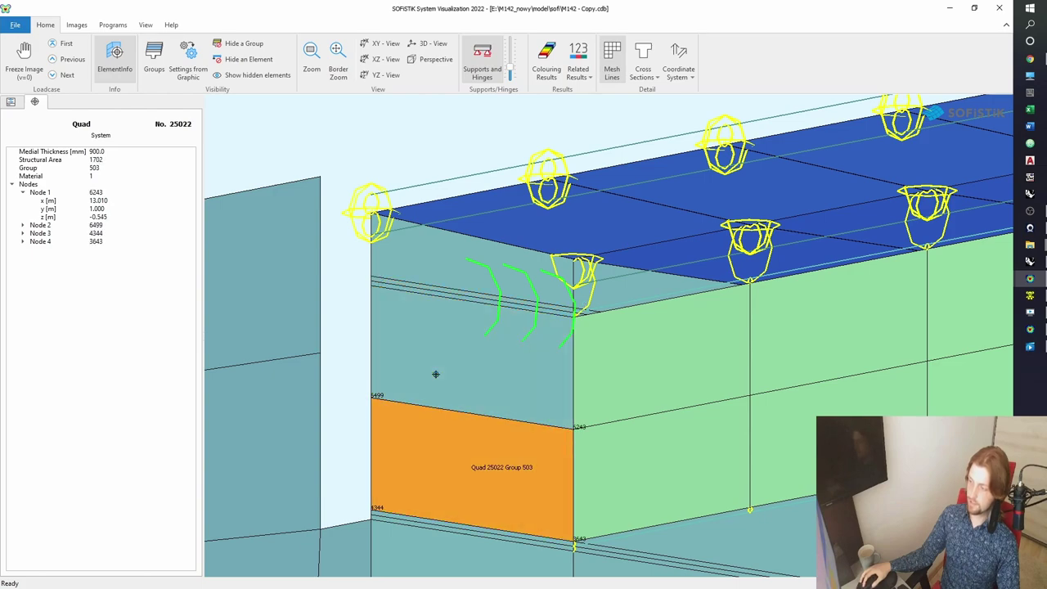
{"action": "left_click", "coordinate": [430, 428]}
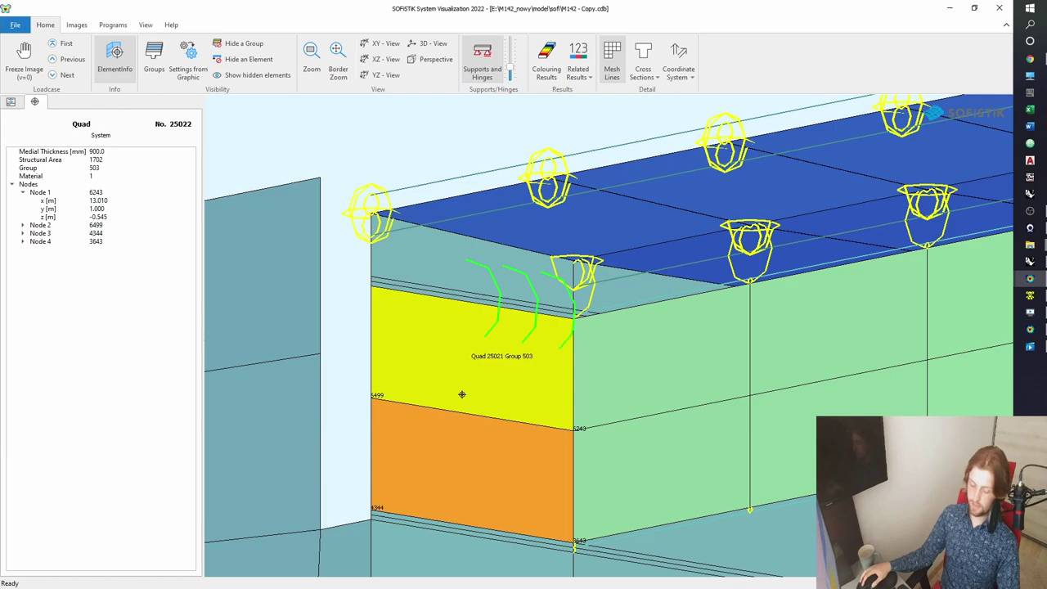
{"action": "middle_click_drag", "start_coordinate": [469, 419], "coordinate": [457, 397]}
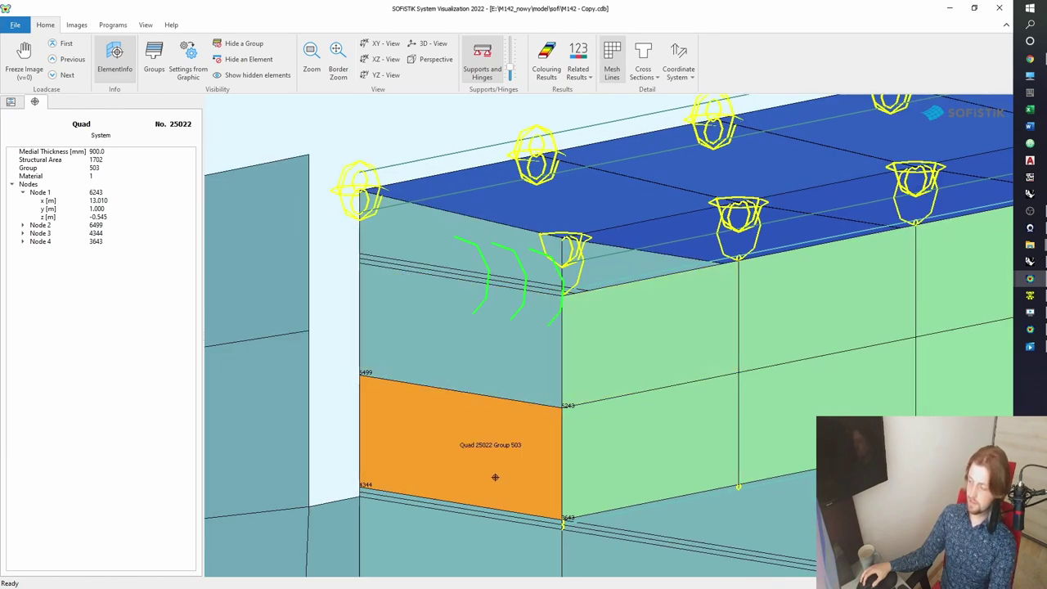
{"action": "middle_click_drag", "start_coordinate": [483, 475], "coordinate": [494, 418]}
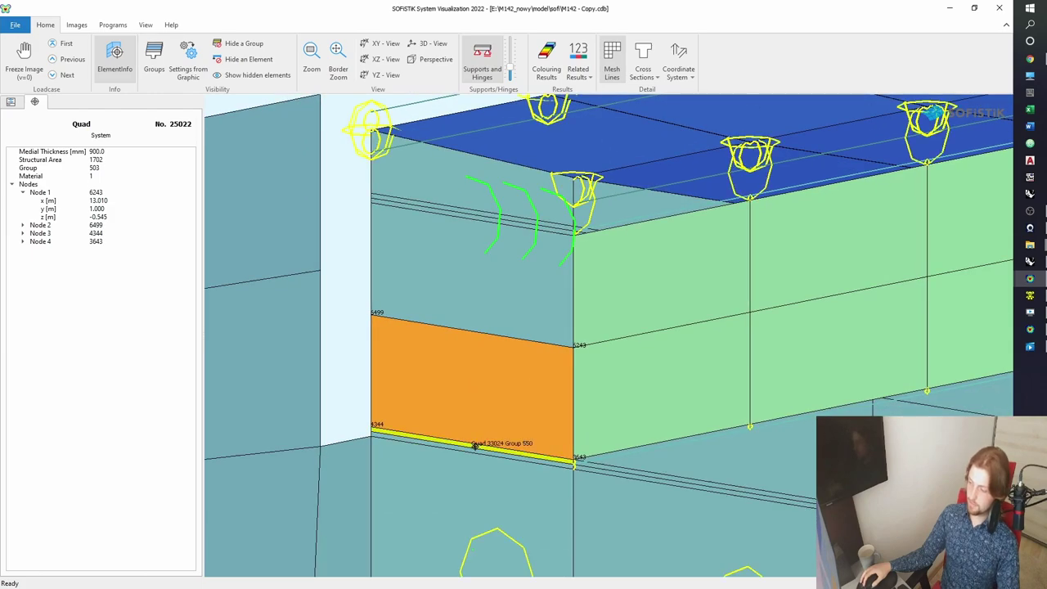
{"action": "left_click", "coordinate": [472, 449]}
{"action": "left_click", "coordinate": [472, 449]}
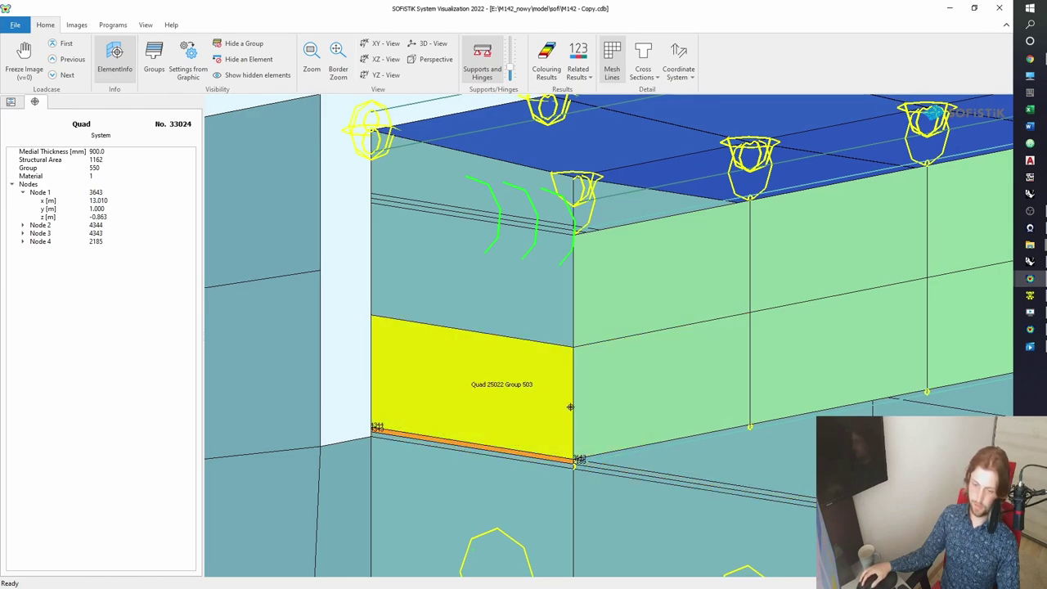
Read the element information of the group 601 coupling at the wall corner and the group 550 quads beside it.
{"action": "scroll", "coordinate": [457, 384], "scroll_direction": "down", "scroll_amount": 3}
{"action": "scroll", "coordinate": [482, 344], "scroll_direction": "up", "scroll_amount": 2}
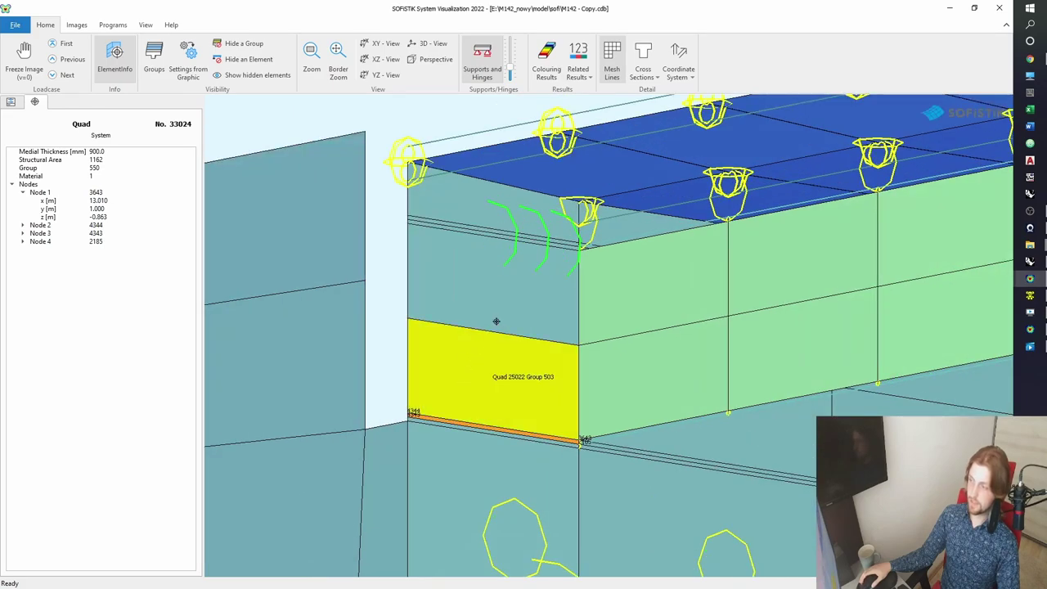
{"action": "middle_click_drag", "start_coordinate": [504, 315], "coordinate": [468, 350]}
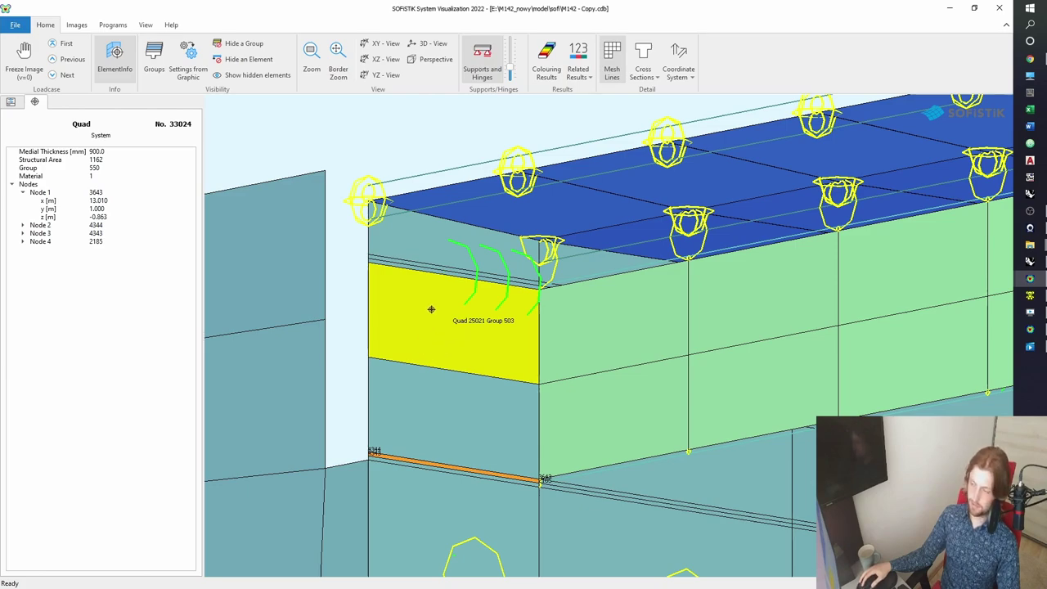
{"action": "middle_click_drag", "start_coordinate": [428, 306], "coordinate": [417, 339]}
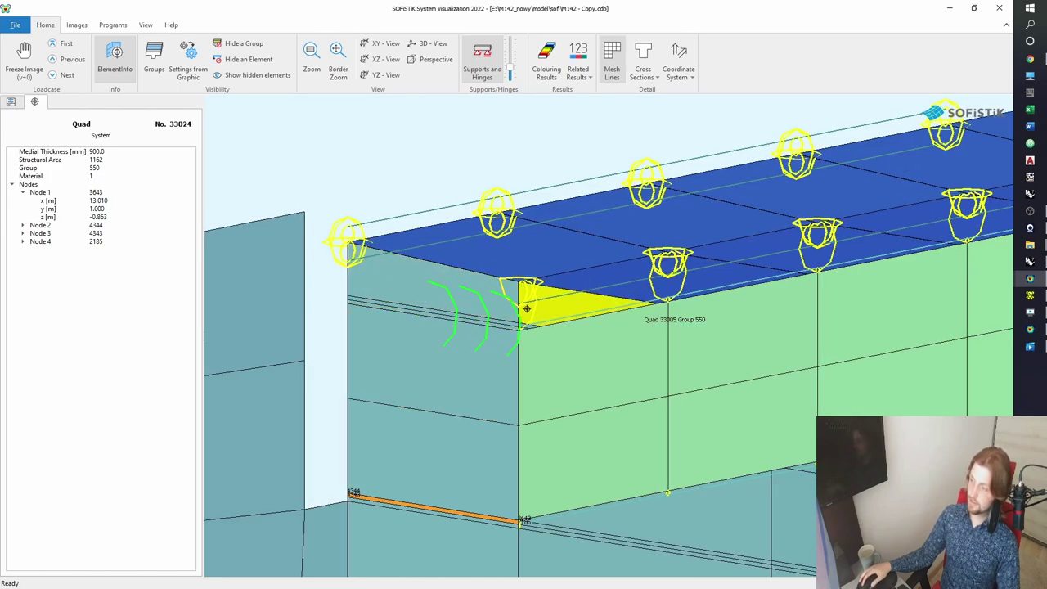
{"action": "left_click", "coordinate": [449, 300]}
{"action": "left_click", "coordinate": [530, 303]}
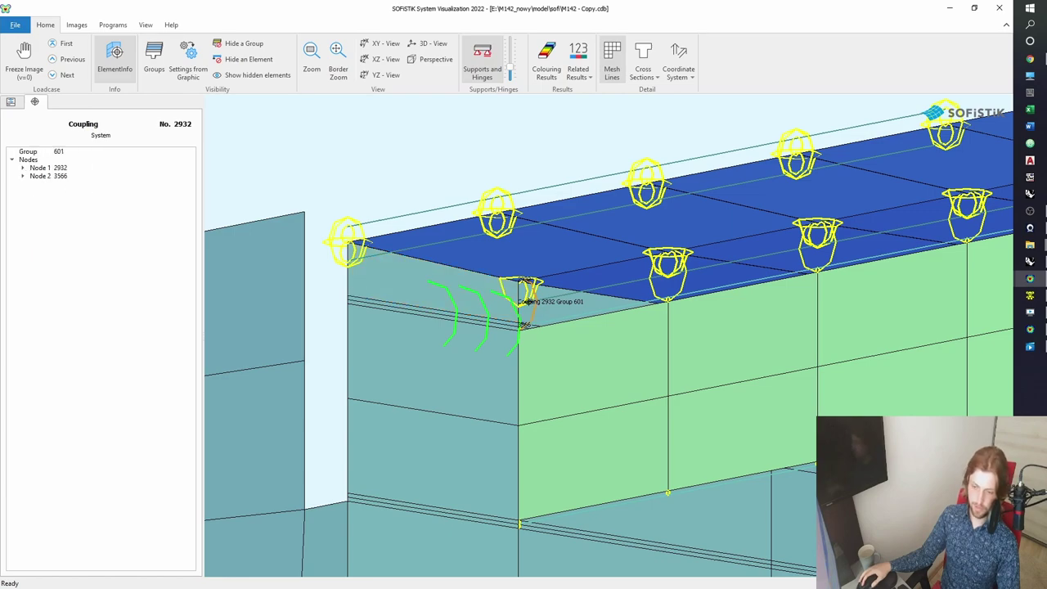
{"action": "left_click", "coordinate": [424, 295]}
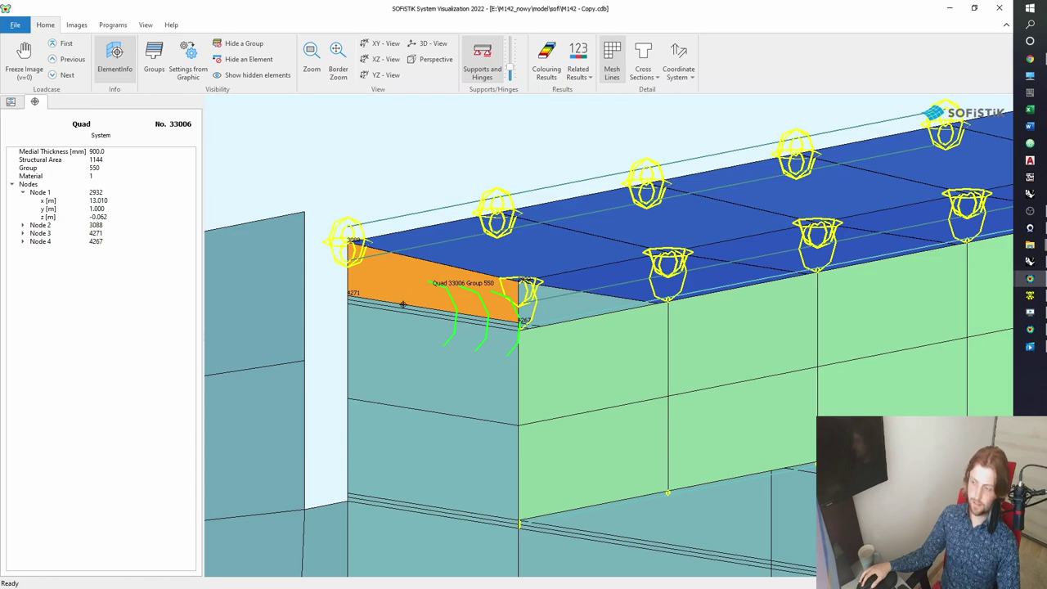
{"action": "left_click_drag", "start_coordinate": [390, 302], "coordinate": [387, 303]}
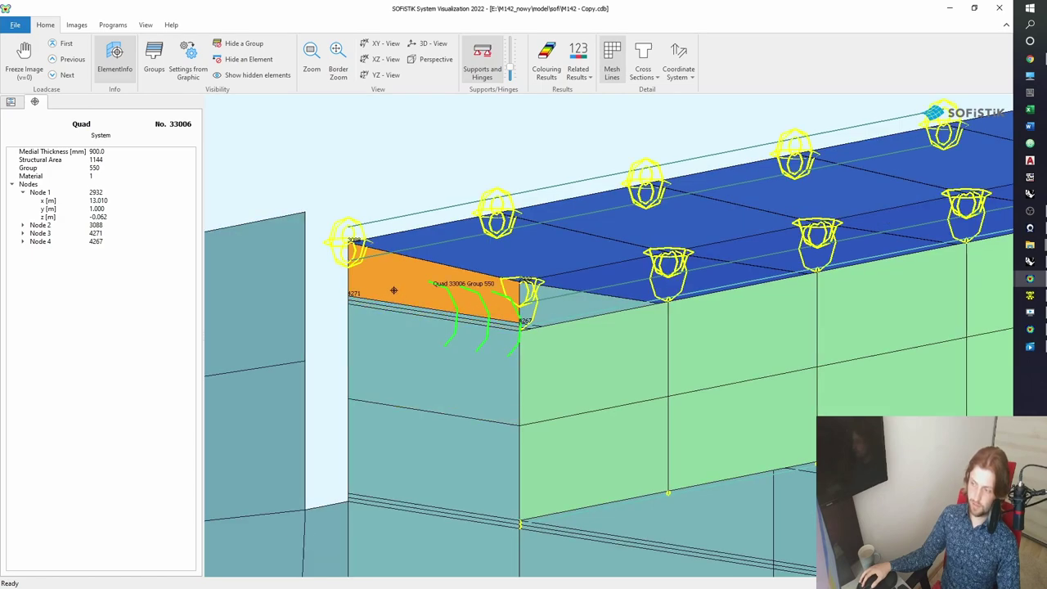
{"action": "left_click", "coordinate": [386, 302]}
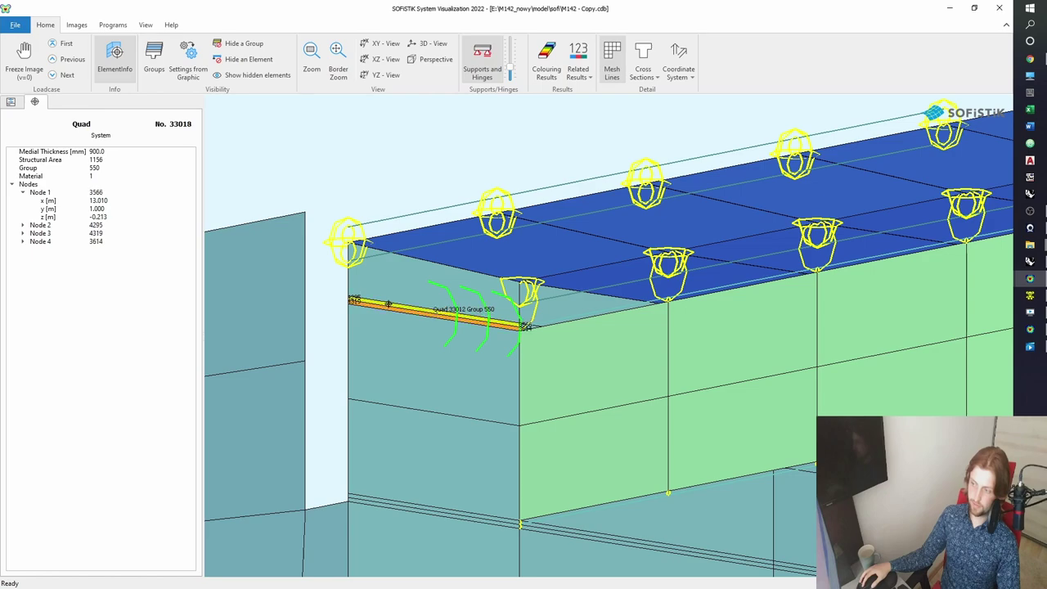
Read the element information of the lower group 550 strip and the two group 503 end-wall quads above it.
{"action": "left_click", "coordinate": [405, 505]}
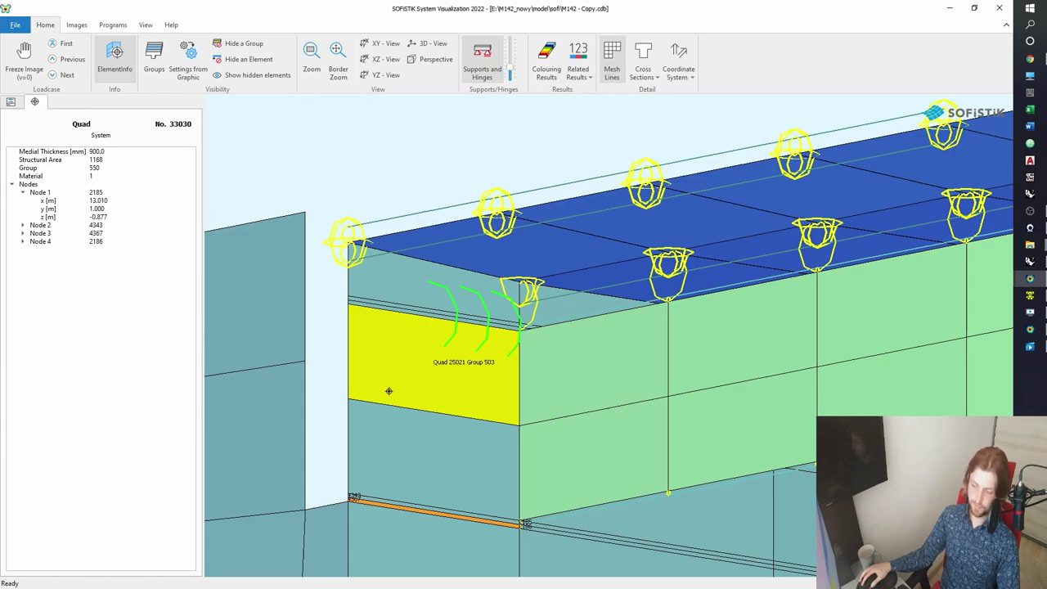
{"action": "left_click", "coordinate": [401, 332]}
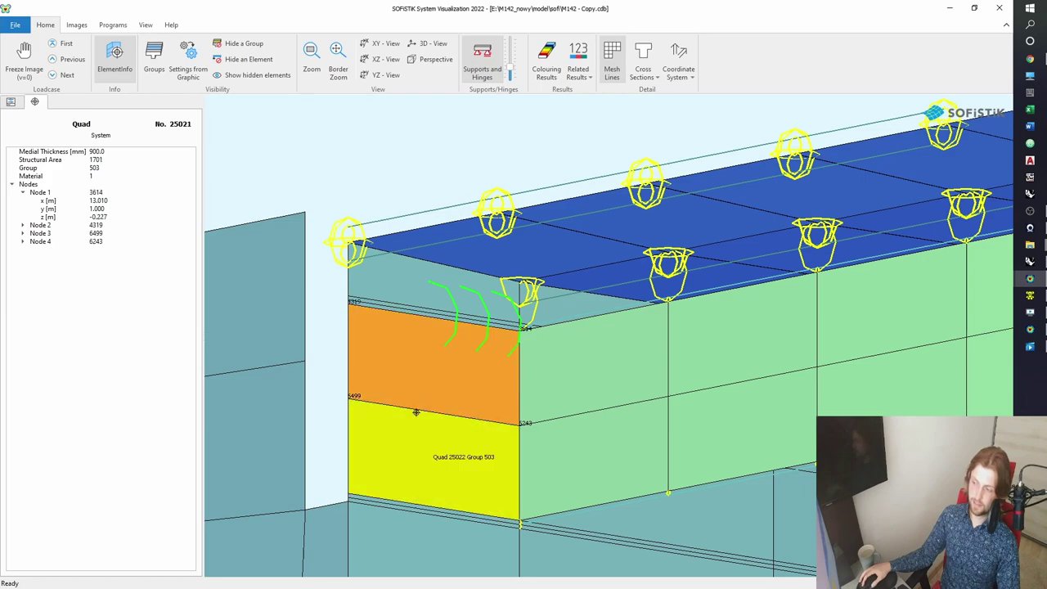
{"action": "left_click", "coordinate": [416, 413]}
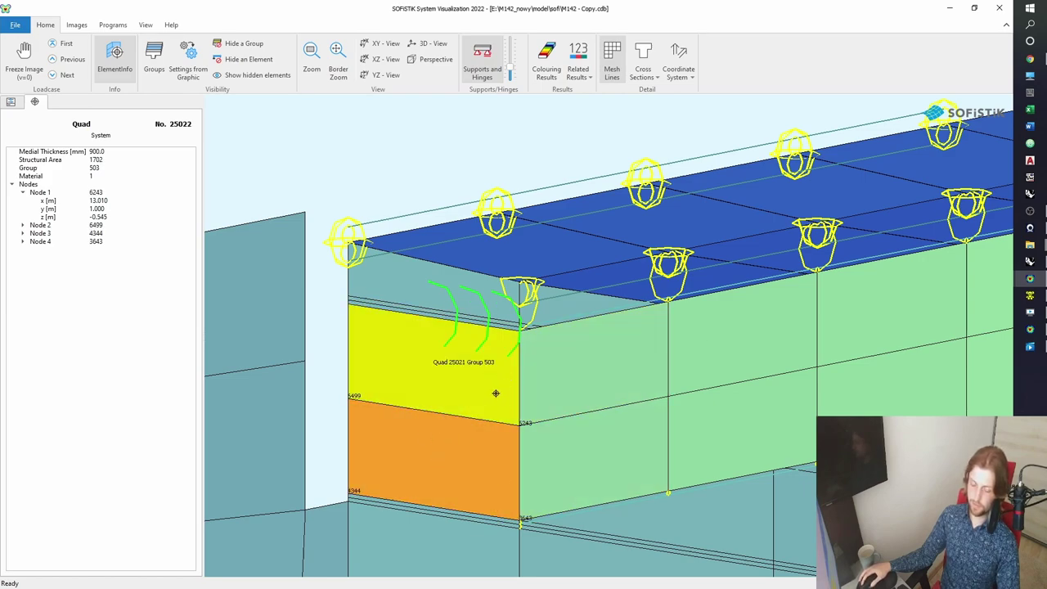
{"action": "left_click", "coordinate": [458, 386]}
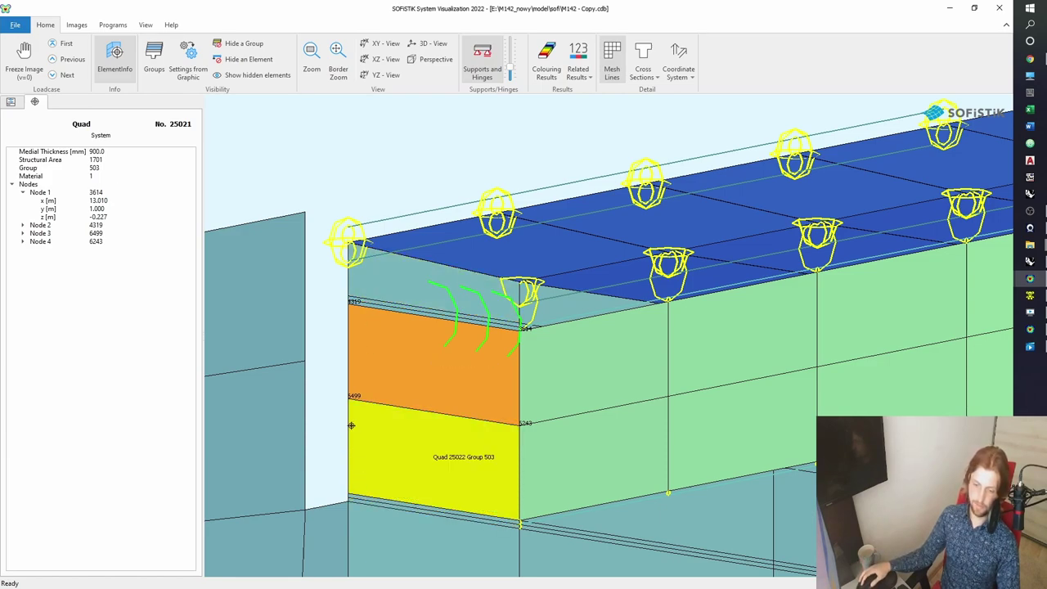
Read the element information of the group 7 wall quad beneath the lower thin strips at the opposite wall corner.
{"action": "scroll", "coordinate": [379, 406], "scroll_direction": "down", "scroll_amount": 5}
{"action": "left_click_drag", "start_coordinate": [379, 406], "coordinate": [565, 419]}
{"action": "scroll", "coordinate": [494, 358], "scroll_direction": "up", "scroll_amount": 5}
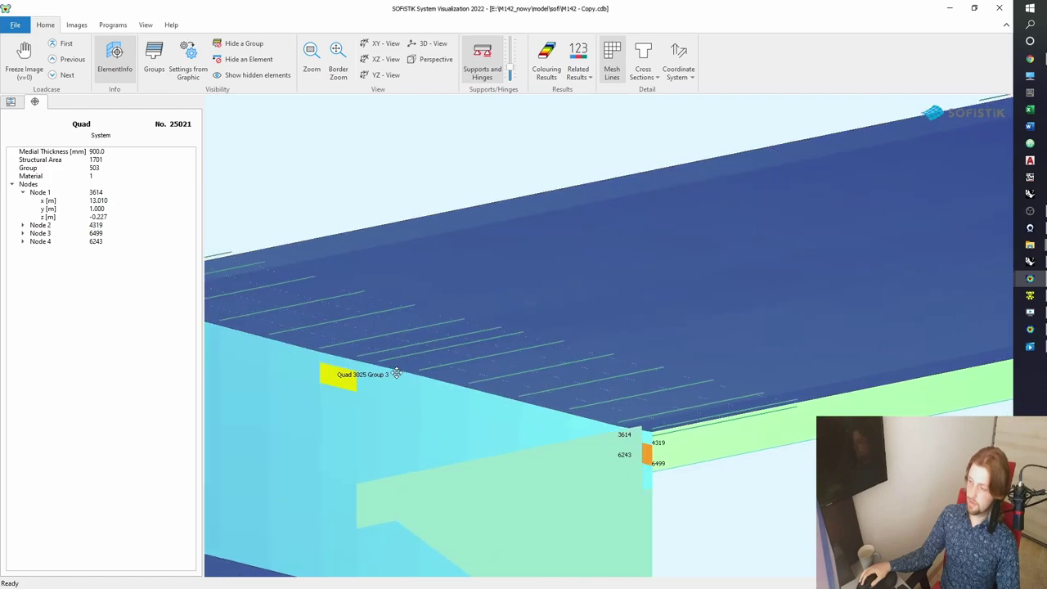
{"action": "scroll", "coordinate": [494, 358], "scroll_direction": "up", "scroll_amount": 5}
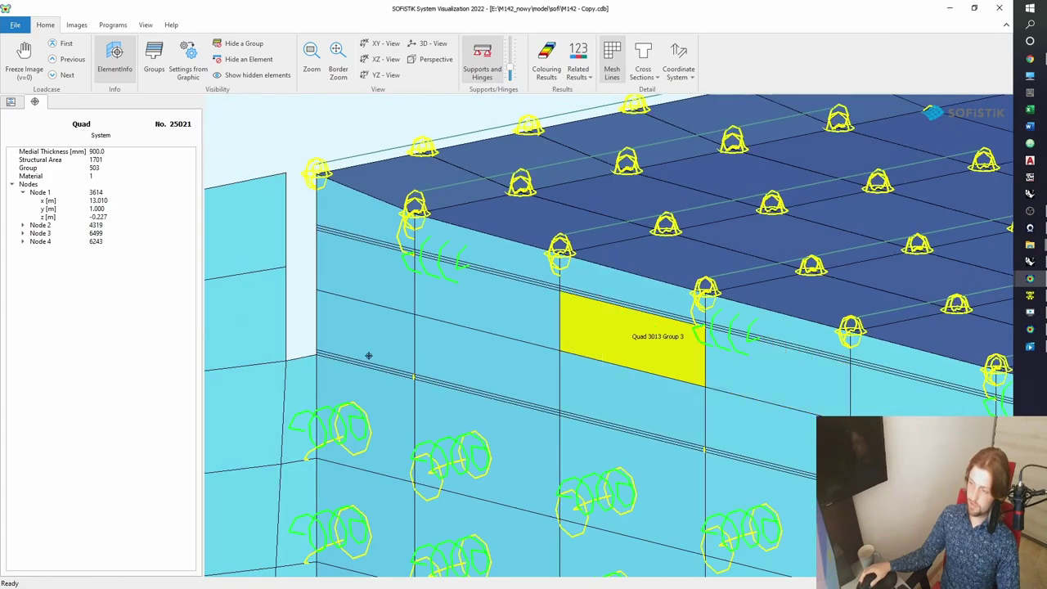
{"action": "scroll", "coordinate": [315, 354], "scroll_direction": "up", "scroll_amount": 5}
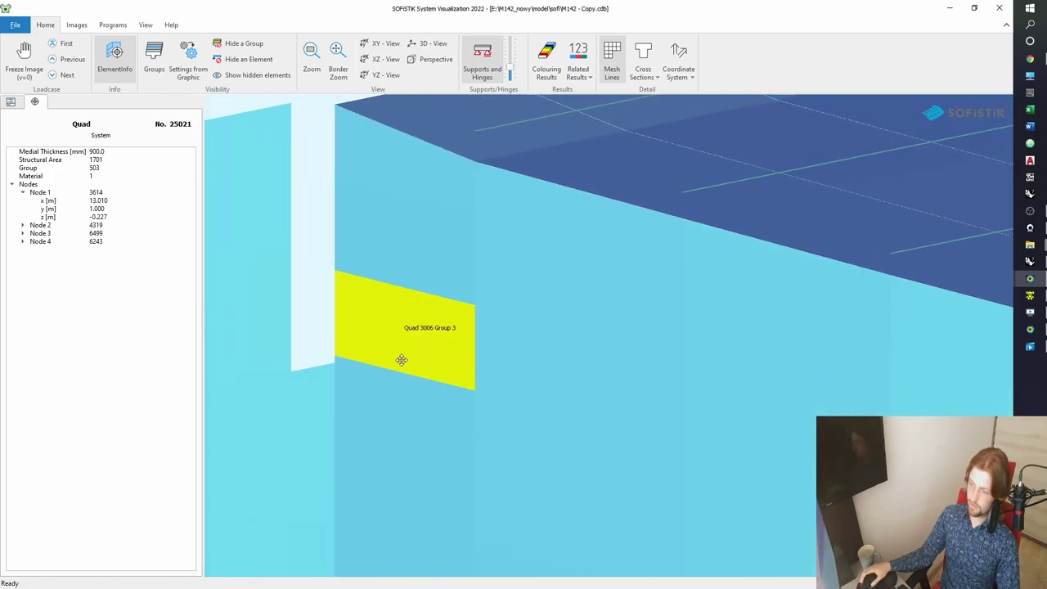
{"action": "scroll", "coordinate": [352, 364], "scroll_direction": "down", "scroll_amount": 3}
{"action": "left_click", "coordinate": [352, 364]}
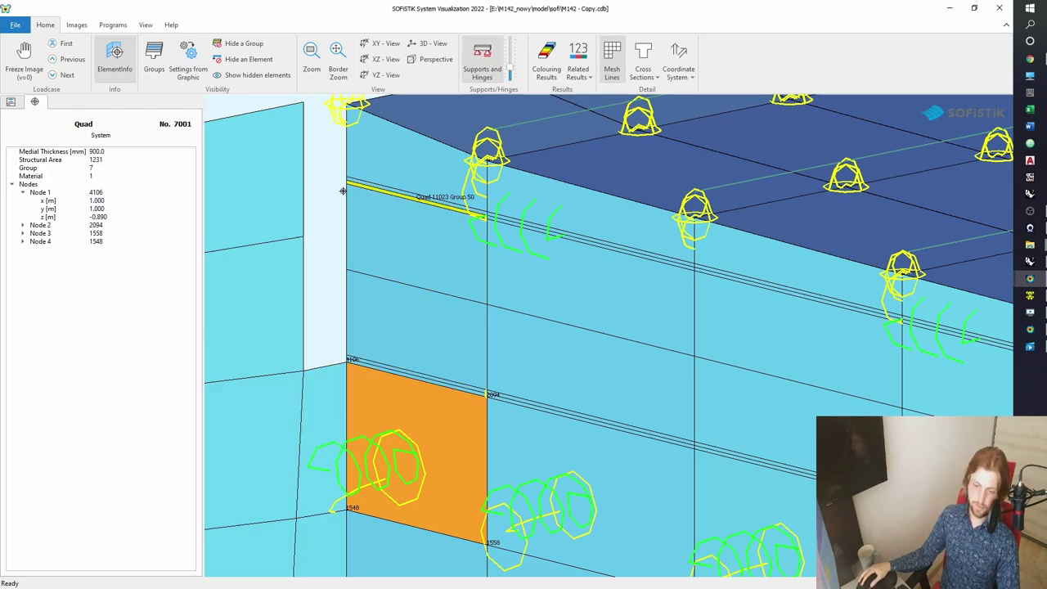
Return to the Grasshopper definition and examine the points of the Addition component before the Span [m] slider in the Rhino model.
{"action": "left_click", "coordinate": [951, 8]}
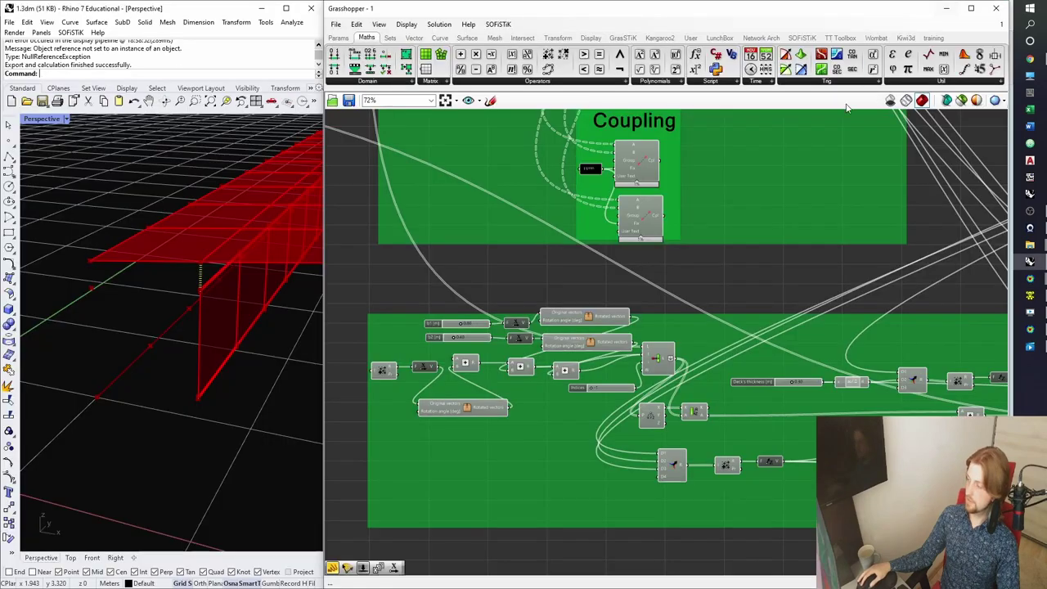
{"action": "scroll", "coordinate": [577, 264], "scroll_direction": "down", "scroll_amount": 4}
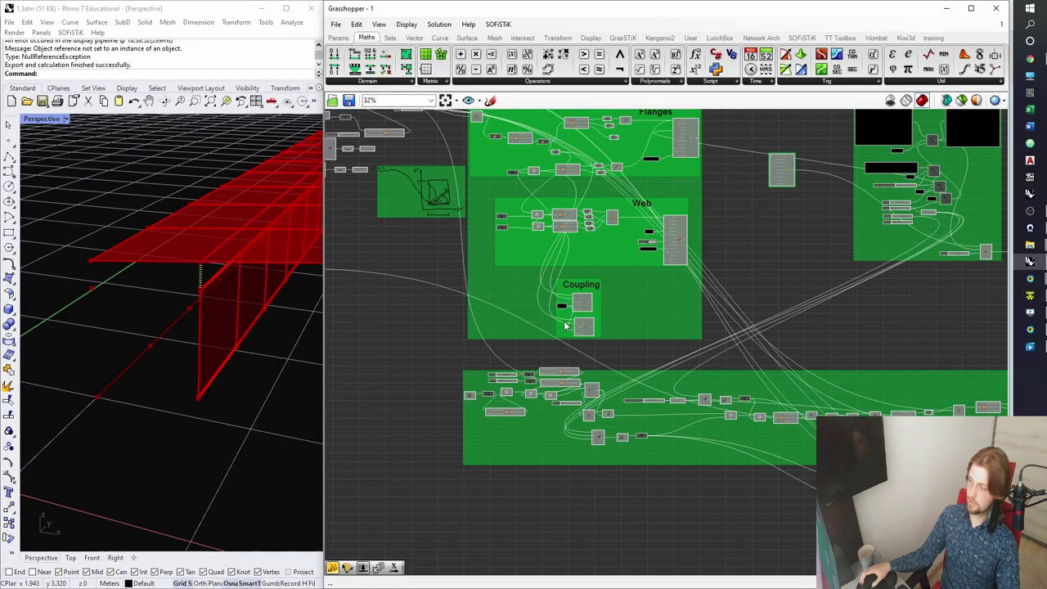
{"action": "right_click_drag", "start_coordinate": [565, 324], "coordinate": [599, 422]}
{"action": "right_click_drag", "start_coordinate": [554, 299], "coordinate": [680, 347]}
{"action": "scroll", "coordinate": [464, 221], "scroll_direction": "up", "scroll_amount": 6}
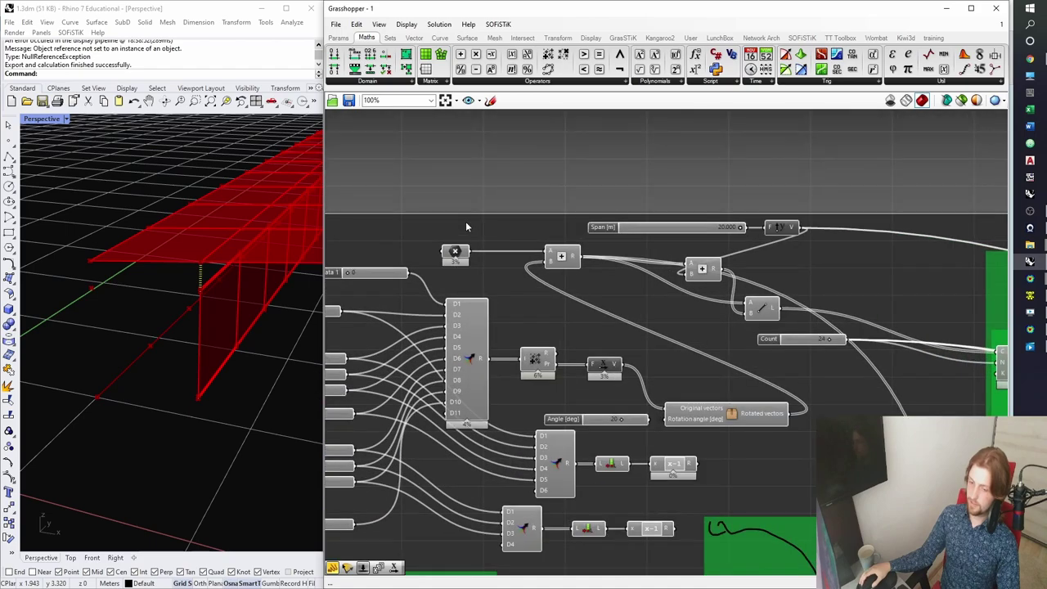
{"action": "left_click", "coordinate": [561, 258]}
{"action": "right_click_drag", "start_coordinate": [269, 351], "coordinate": [183, 368]}
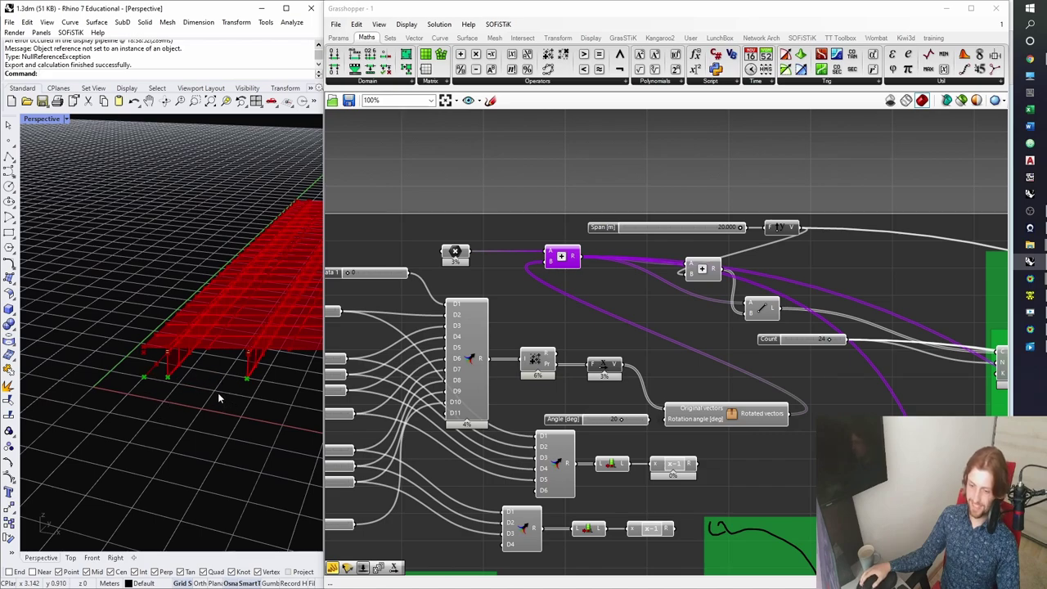
{"action": "right_click_drag", "start_coordinate": [218, 392], "coordinate": [174, 392]}
{"action": "scroll", "coordinate": [174, 391], "scroll_direction": "up", "scroll_amount": 10}
{"action": "right_click_drag", "start_coordinate": [264, 330], "coordinate": [153, 358], "text": "shift"}
{"action": "scroll", "coordinate": [223, 352], "scroll_direction": "down", "scroll_amount": 12}
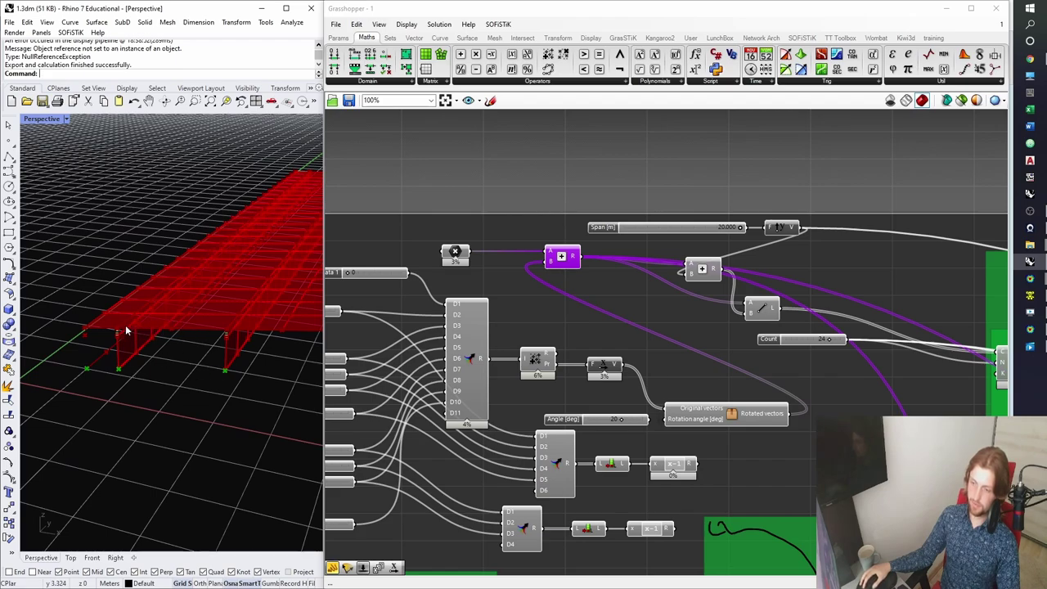
{"action": "right_click_drag", "start_coordinate": [194, 322], "coordinate": [200, 332], "text": "shift"}
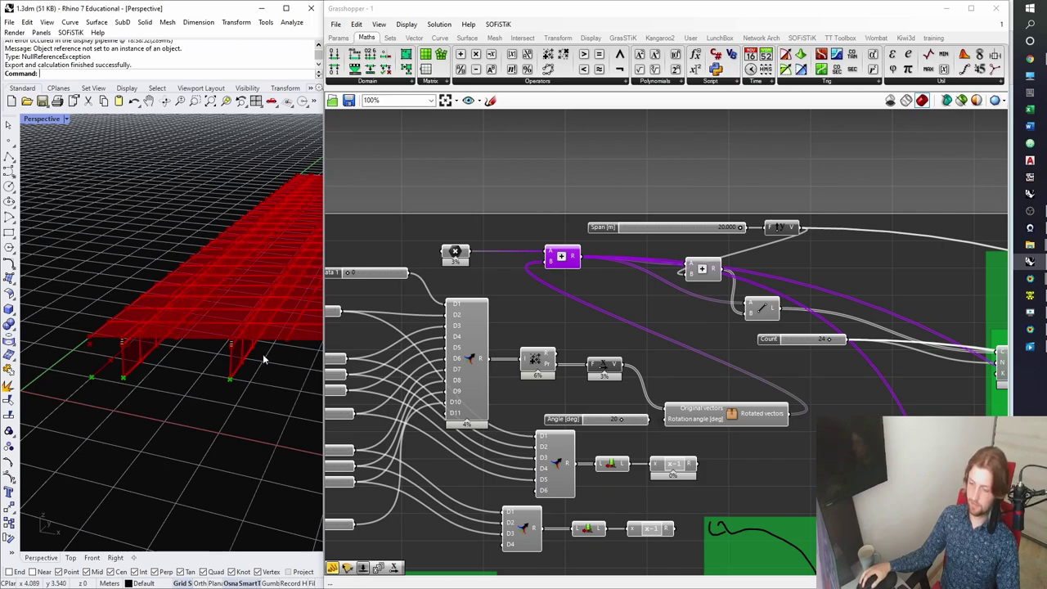
Check the unit vector component feeding the Angle rotation and the first Addition component beside the b1 [m] and b2 [m] sliders.
{"action": "left_click", "coordinate": [605, 365]}
{"action": "scroll", "coordinate": [623, 373], "scroll_direction": "down", "scroll_amount": 2}
{"action": "right_click_drag", "start_coordinate": [699, 360], "coordinate": [600, 300]}
{"action": "left_click", "coordinate": [609, 291]}
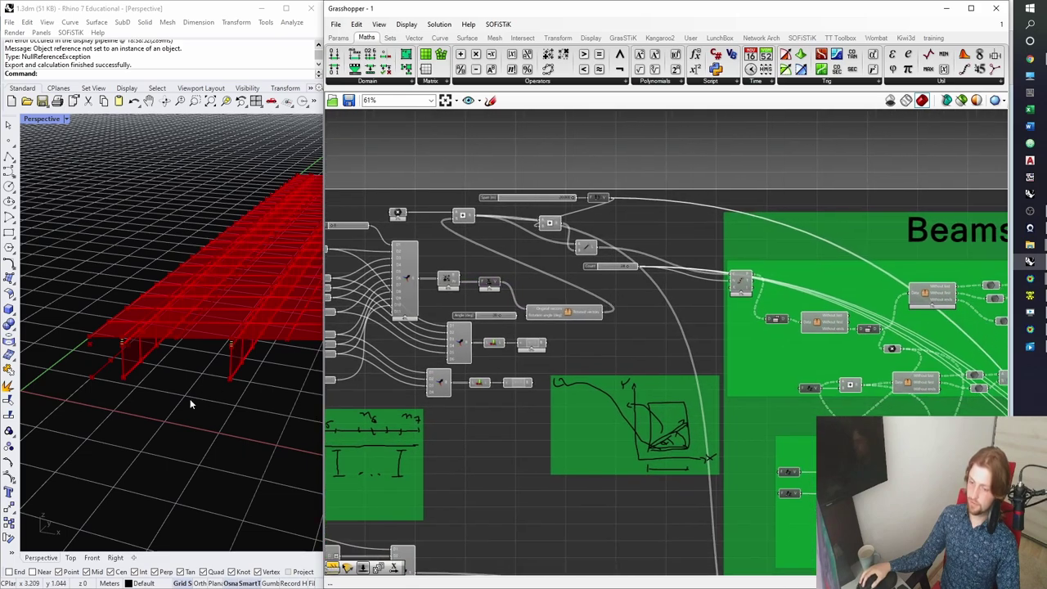
{"action": "right_click_drag", "start_coordinate": [544, 379], "coordinate": [494, 271]}
{"action": "scroll", "coordinate": [740, 376], "scroll_direction": "down", "scroll_amount": 2}
{"action": "right_click_drag", "start_coordinate": [745, 384], "coordinate": [547, 282]}
{"action": "right_click_drag", "start_coordinate": [738, 488], "coordinate": [628, 267]}
{"action": "scroll", "coordinate": [470, 291], "scroll_direction": "up", "scroll_amount": 4}
{"action": "left_click", "coordinate": [402, 288]}
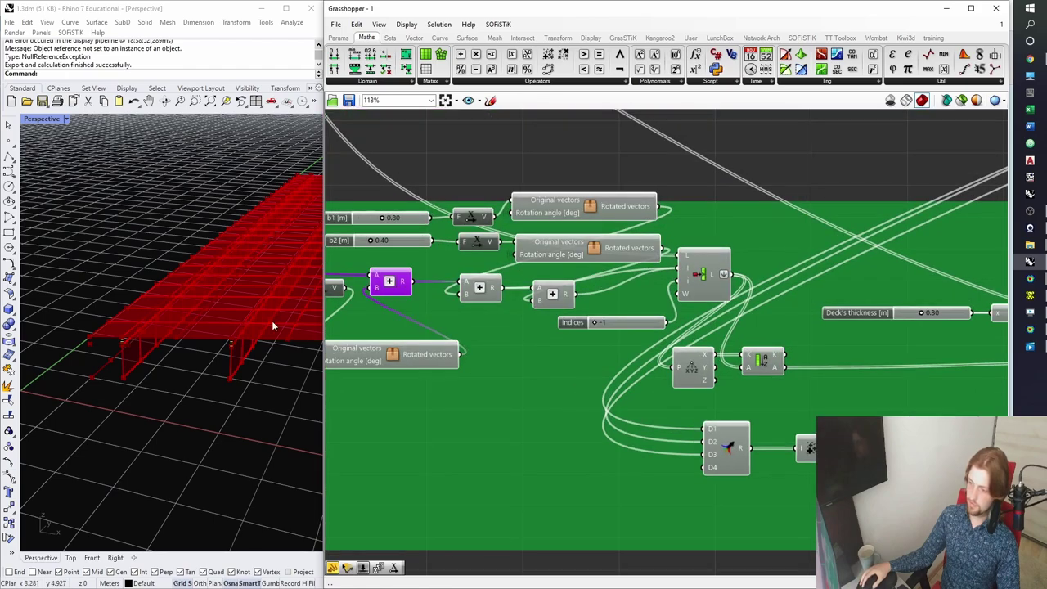
Check the components along the deck chain up to the Addition after Divide Curve and examine its points in the Rhino model.
{"action": "scroll", "coordinate": [538, 319], "scroll_direction": "down", "scroll_amount": 4}
{"action": "right_click_drag", "start_coordinate": [834, 325], "coordinate": [529, 320]}
{"action": "scroll", "coordinate": [678, 327], "scroll_direction": "up", "scroll_amount": 3}
{"action": "right_click_drag", "start_coordinate": [781, 341], "coordinate": [570, 354]}
{"action": "left_click", "coordinate": [703, 350]}
{"action": "left_click", "coordinate": [524, 353]}
{"action": "left_click", "coordinate": [632, 361]}
{"action": "left_click", "coordinate": [686, 356]}
{"action": "scroll", "coordinate": [216, 340], "scroll_direction": "down", "scroll_amount": 6}
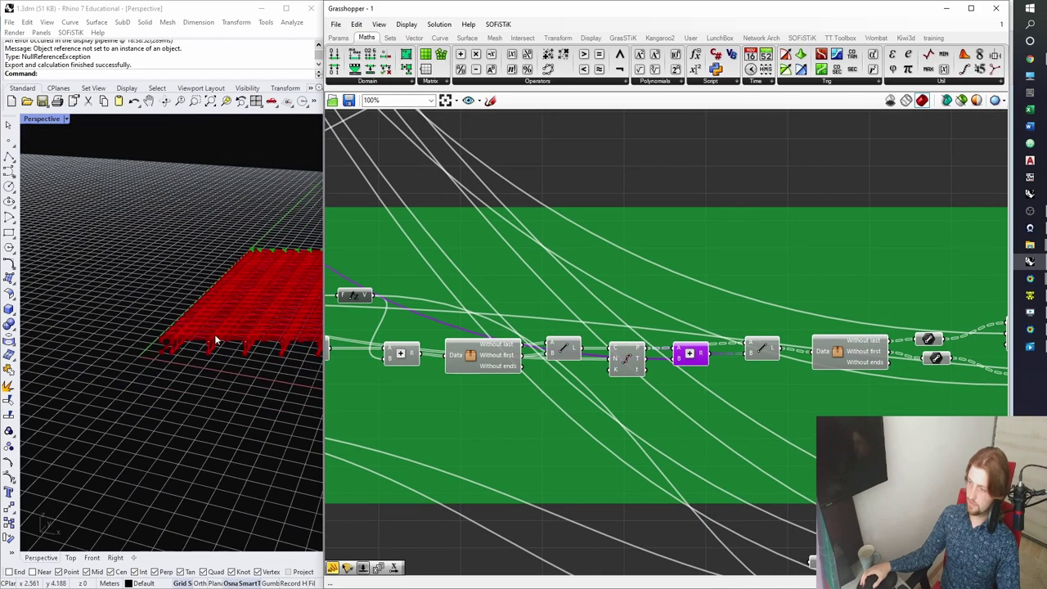
{"action": "right_click_drag", "start_coordinate": [216, 340], "coordinate": [131, 340], "text": "shift"}
Examine the points of the deck chain's Divide Curve component along the near edge of the Rhino model.
{"action": "left_click", "coordinate": [637, 356]}
{"action": "right_click_drag", "start_coordinate": [239, 365], "coordinate": [177, 377], "text": "shift"}
{"action": "right_click_drag", "start_coordinate": [669, 379], "coordinate": [538, 259]}
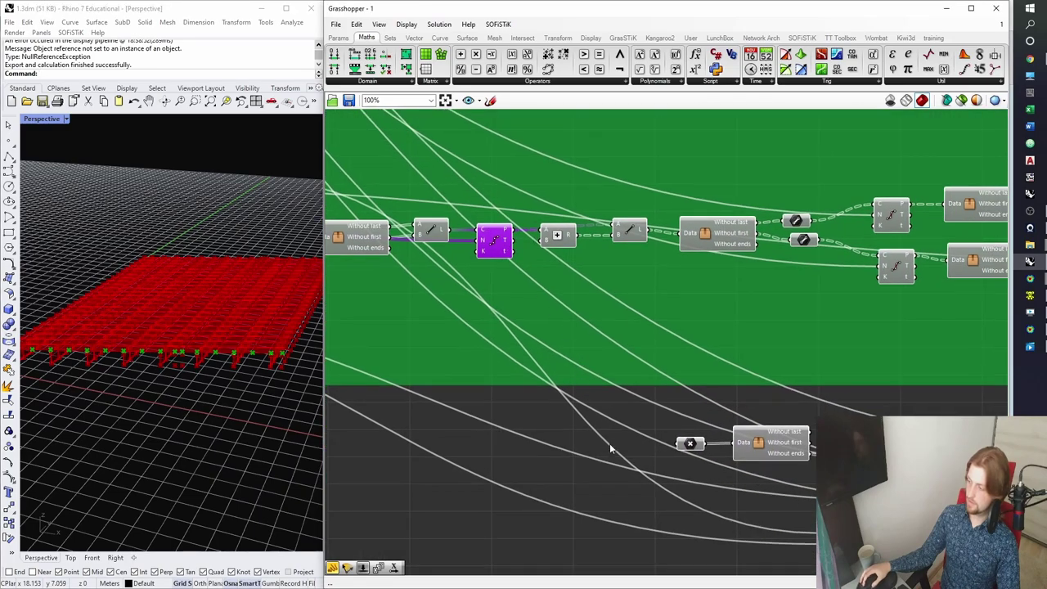
Add a List Item component below the deck chain and feed its list from the Divide Curve points.
{"action": "left_click", "coordinate": [610, 448]}
{"action": "scroll", "coordinate": [460, 198], "scroll_direction": "up", "scroll_amount": 1}
{"action": "left_click", "coordinate": [390, 39]}
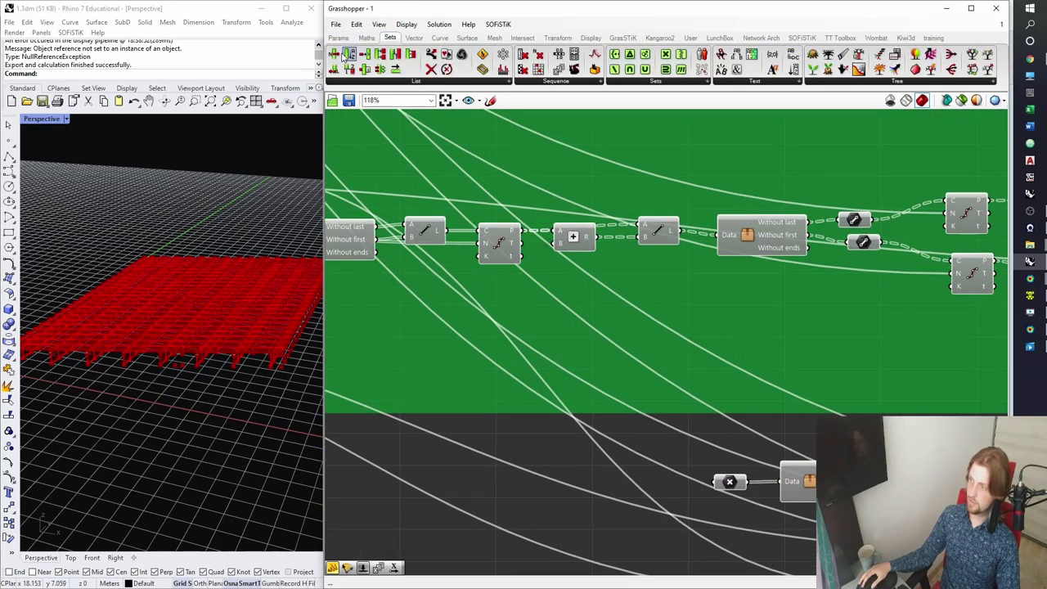
{"action": "left_click_drag", "start_coordinate": [348, 53], "coordinate": [566, 337]}
{"action": "left_click", "coordinate": [504, 243]}
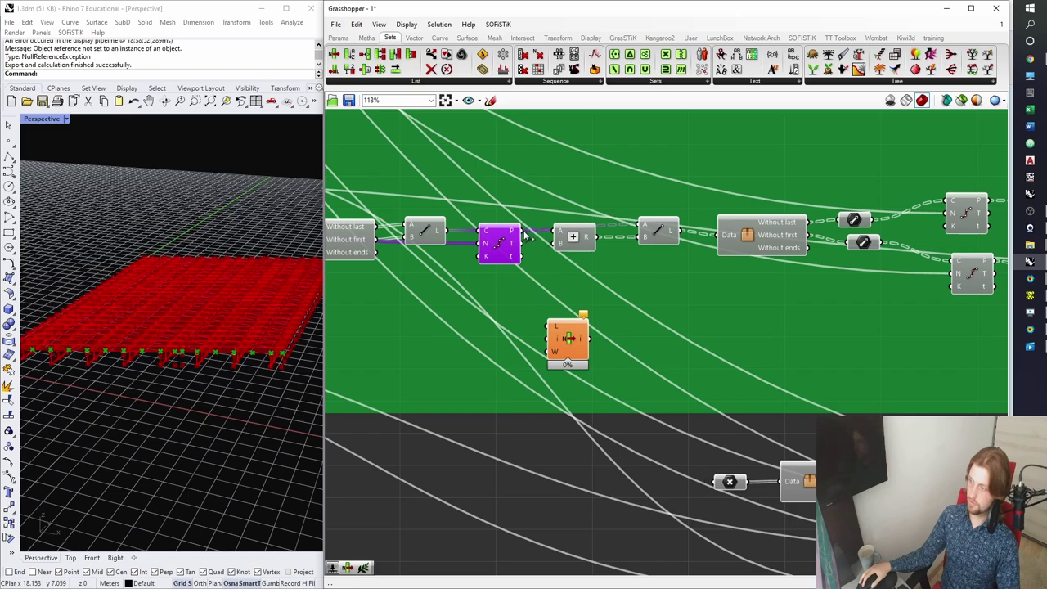
{"action": "left_click_drag", "start_coordinate": [524, 231], "coordinate": [593, 347]}
Create a number slider from 0 to 10, connect it to the List Item index and set it to 1.
{"action": "double_click", "coordinate": [512, 355]}
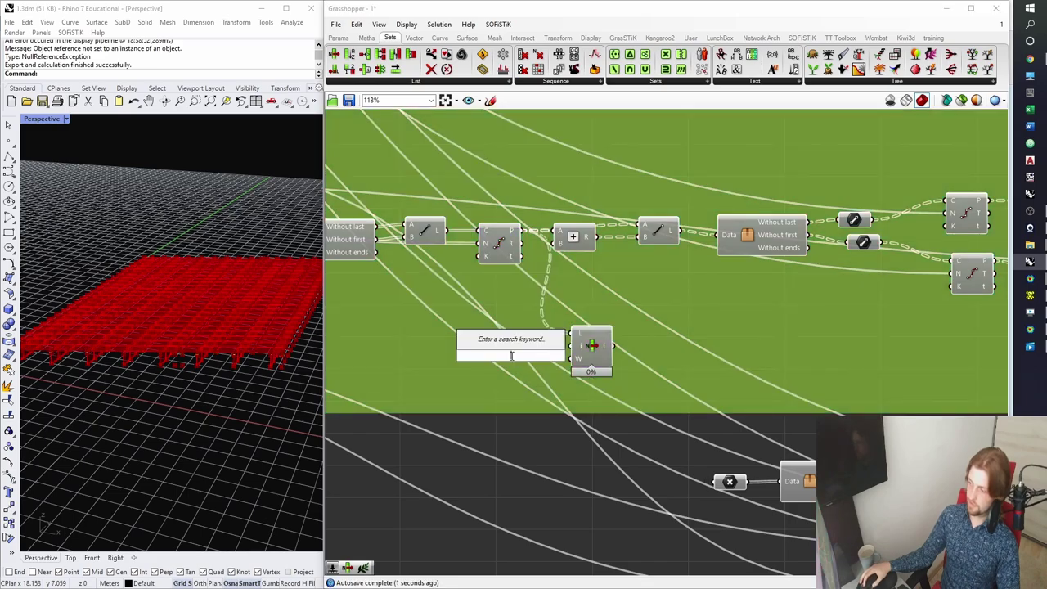
{"action": "type", "text": "00"}
{"action": "key", "text": "BackSpace"}
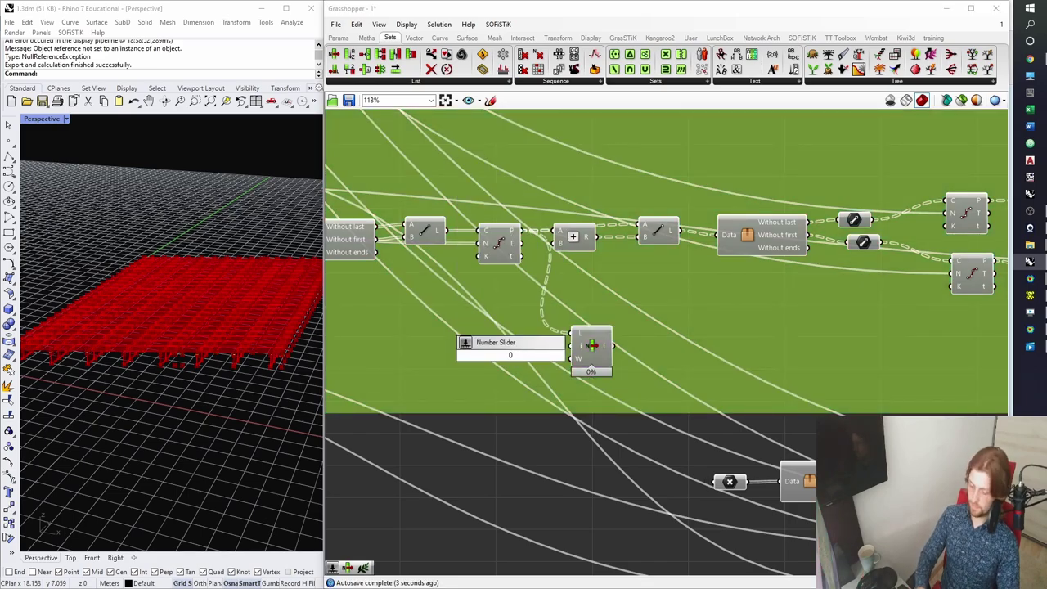
{"action": "type", "text": "<10"}
{"action": "key", "text": "Return"}
{"action": "left_click_drag", "start_coordinate": [505, 355], "coordinate": [491, 349]}
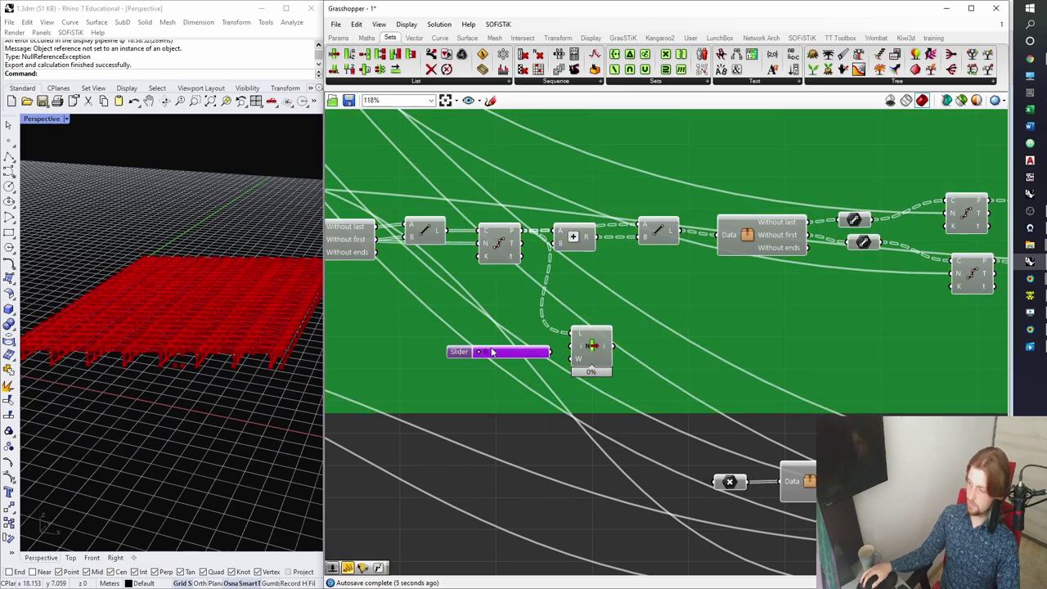
{"action": "scroll", "coordinate": [493, 349], "scroll_direction": "up", "scroll_amount": 3}
{"action": "left_click_drag", "start_coordinate": [592, 355], "coordinate": [652, 353]}
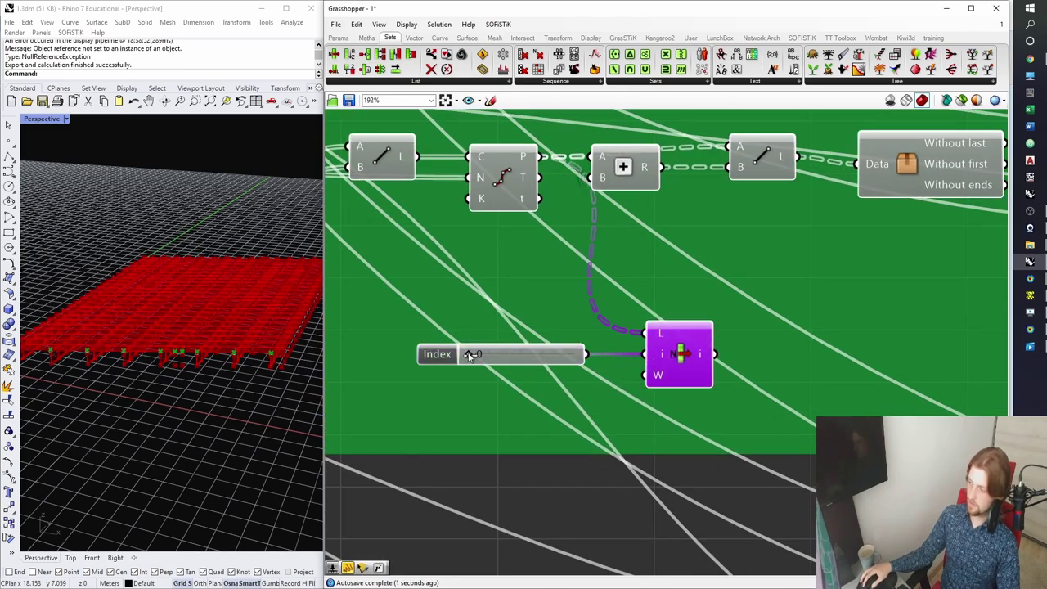
{"action": "left_click_drag", "start_coordinate": [469, 354], "coordinate": [479, 356]}
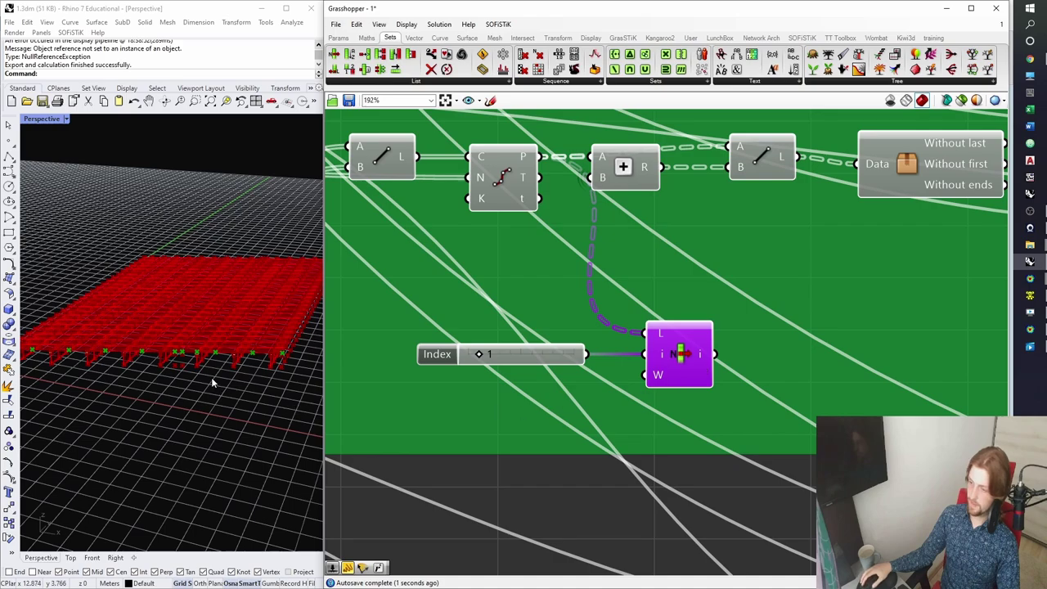
Delete the List Item component and its index slider.
{"action": "right_click_drag", "start_coordinate": [211, 377], "coordinate": [277, 379]}
{"action": "left_click", "coordinate": [694, 397]}
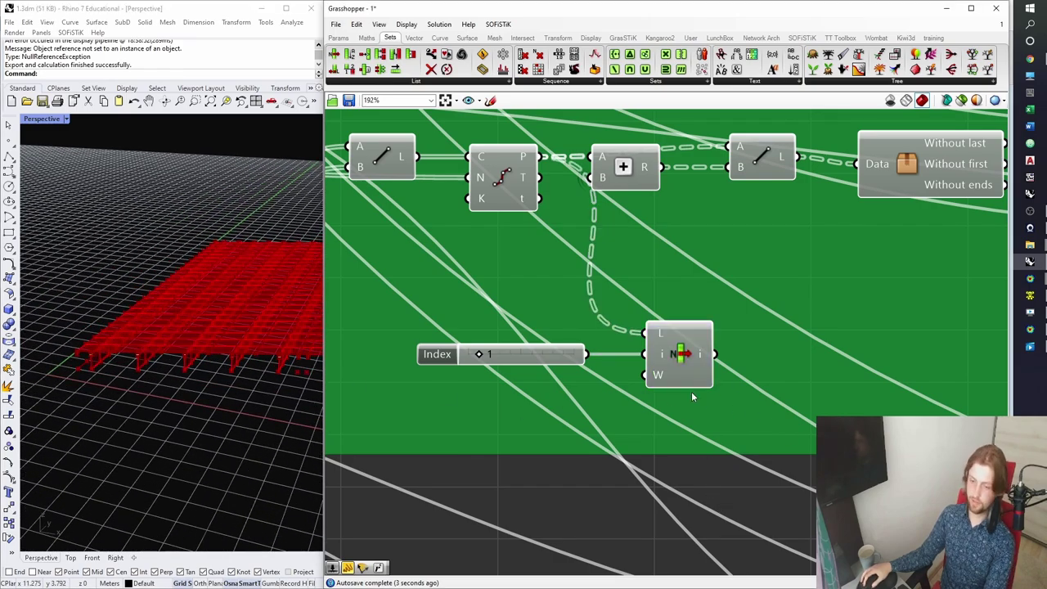
{"action": "left_click", "coordinate": [683, 367]}
{"action": "key", "text": "Delete"}
{"action": "left_click", "coordinate": [436, 358]}
{"action": "key", "text": "Delete"}
Add a Point parameter fed by the deck chain's Divide Curve points and place it in the empty canvas below the deck group.
{"action": "scroll", "coordinate": [436, 357], "scroll_direction": "down", "scroll_amount": 3}
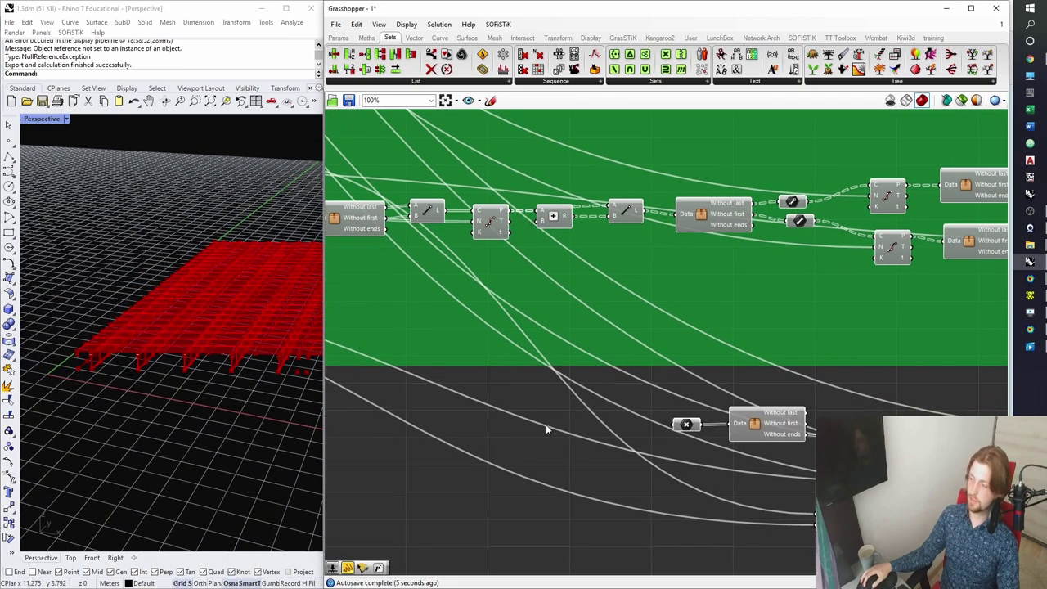
{"action": "left_click", "coordinate": [490, 235]}
{"action": "right_click_drag", "start_coordinate": [485, 243], "coordinate": [501, 279]}
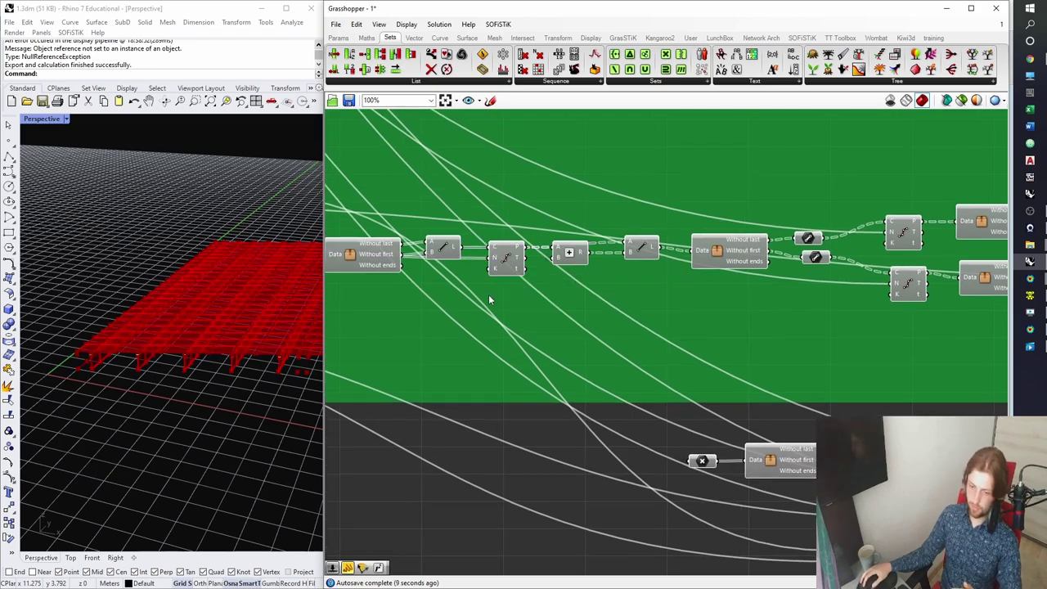
{"action": "scroll", "coordinate": [515, 303], "scroll_direction": "up", "scroll_amount": 3}
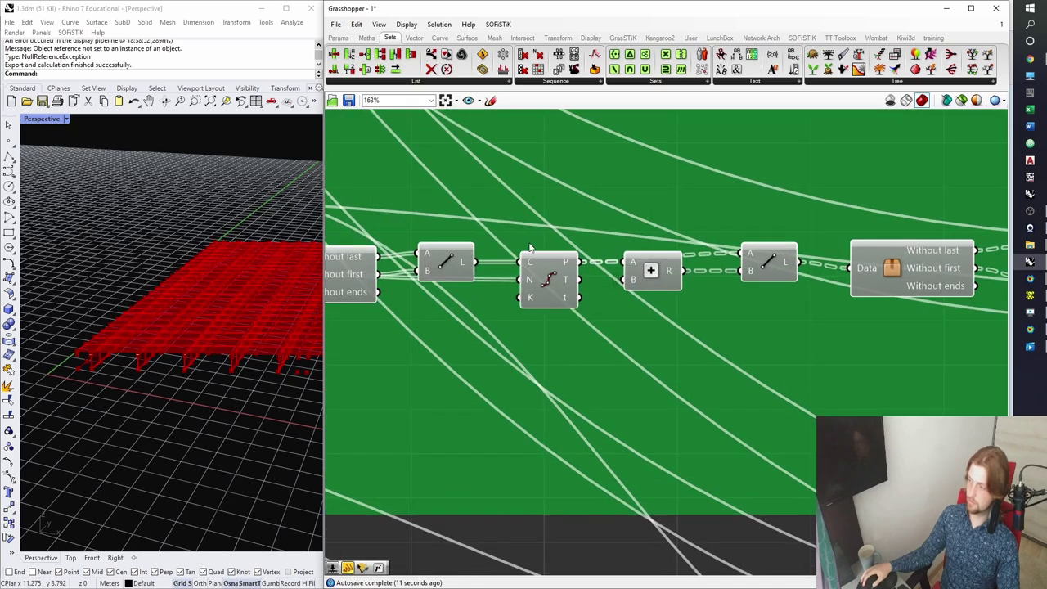
{"action": "left_click", "coordinate": [342, 38]}
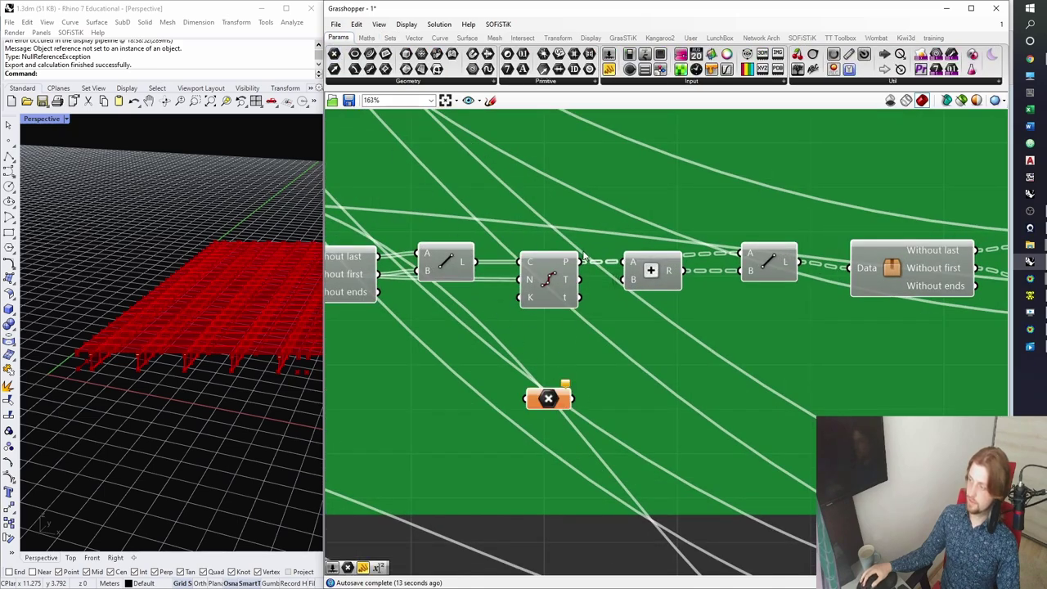
{"action": "scroll", "coordinate": [551, 404], "scroll_direction": "down", "scroll_amount": 8}
{"action": "left_click_drag", "start_coordinate": [551, 406], "coordinate": [516, 515]}
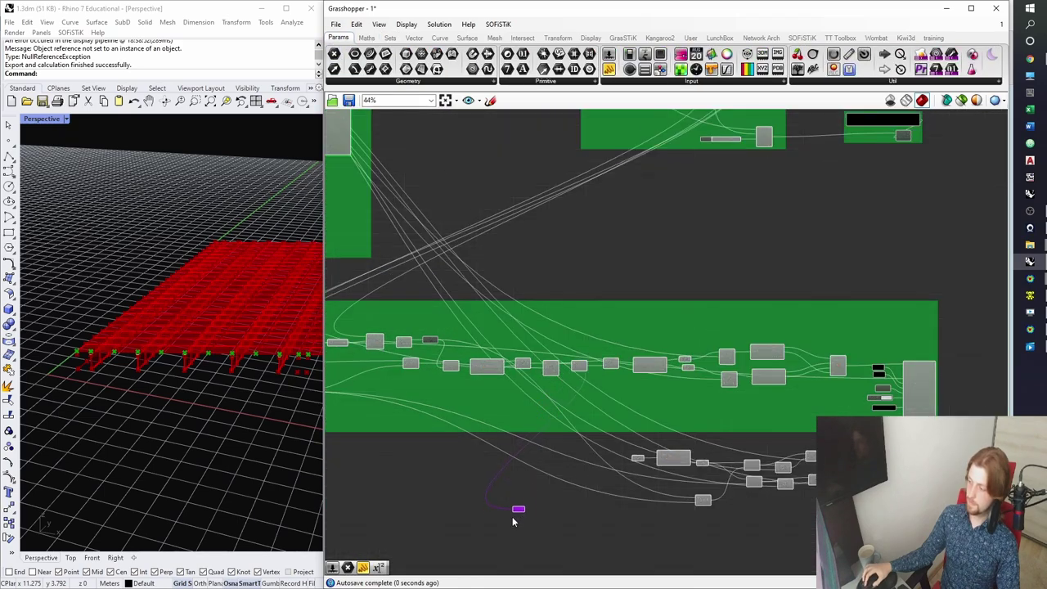
{"action": "right_click_drag", "start_coordinate": [513, 519], "coordinate": [540, 247]}
{"action": "scroll", "coordinate": [540, 247], "scroll_direction": "up", "scroll_amount": 1}
{"action": "left_click_drag", "start_coordinate": [539, 249], "coordinate": [491, 347]}
{"action": "scroll", "coordinate": [491, 348], "scroll_direction": "up", "scroll_amount": 5}
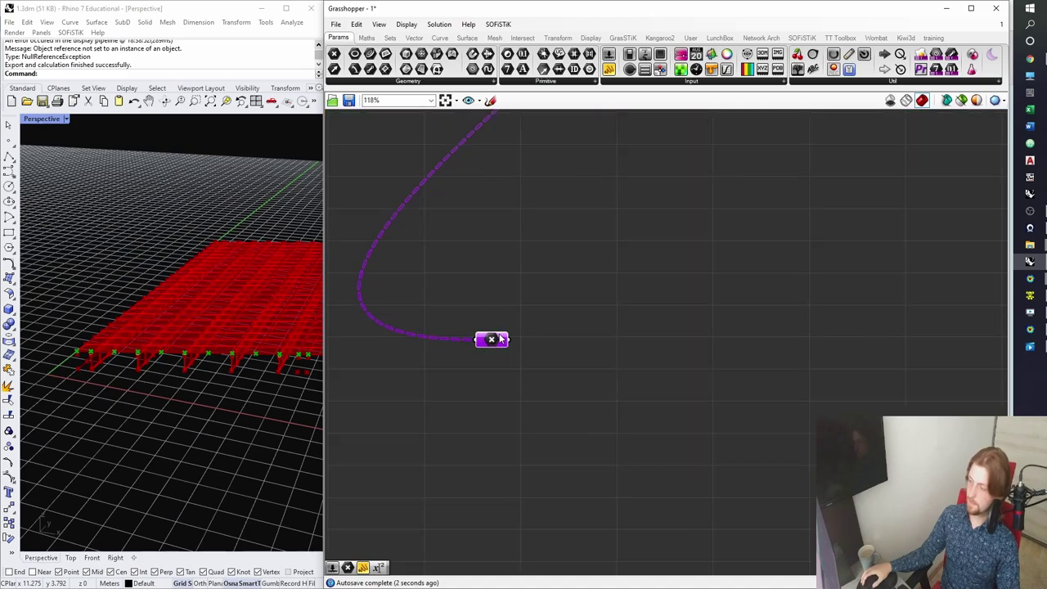
Check the points of the Addition after Divide Curve and move the following Line component slightly higher on the canvas.
{"action": "scroll", "coordinate": [491, 340], "scroll_direction": "down", "scroll_amount": 4}
{"action": "right_click_drag", "start_coordinate": [543, 262], "coordinate": [488, 439]}
{"action": "scroll", "coordinate": [540, 217], "scroll_direction": "up", "scroll_amount": 3}
{"action": "right_click_drag", "start_coordinate": [632, 168], "coordinate": [599, 243]}
{"action": "scroll", "coordinate": [600, 243], "scroll_direction": "up", "scroll_amount": 2}
{"action": "left_click", "coordinate": [611, 229]}
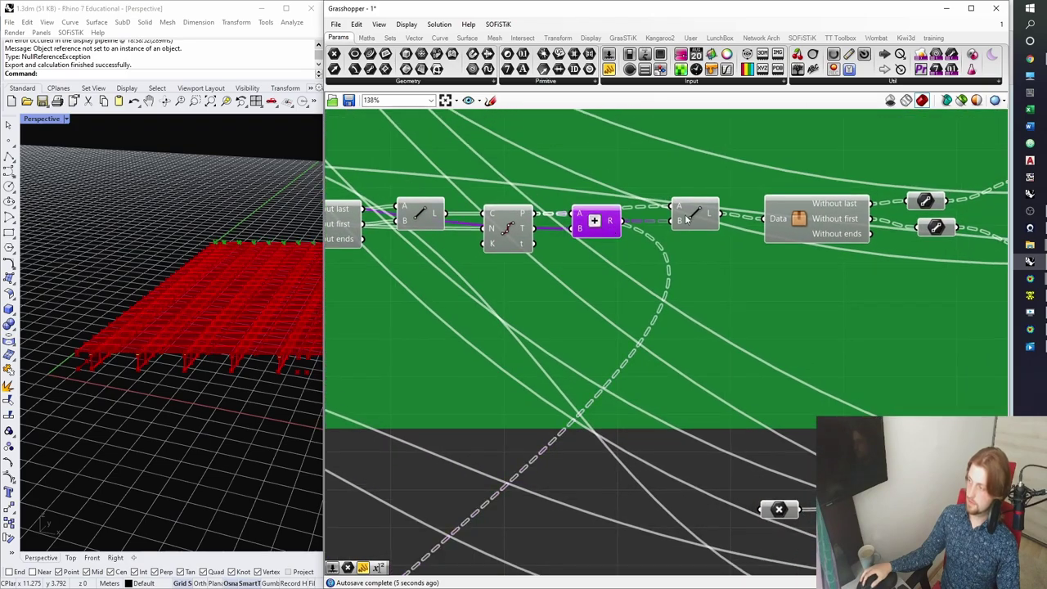
{"action": "left_click", "coordinate": [693, 212]}
{"action": "left_click_drag", "start_coordinate": [693, 207], "coordinate": [686, 175]}
Examine the Divide Curve points close up at the deck's near corner in the Rhino model.
{"action": "left_click", "coordinate": [507, 229]}
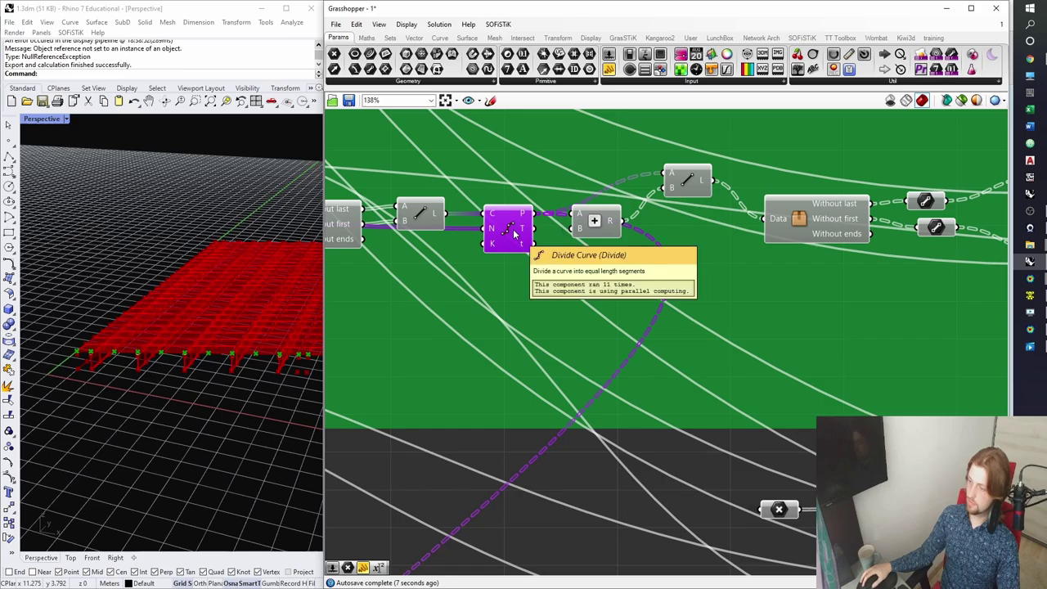
{"action": "scroll", "coordinate": [161, 408], "scroll_direction": "up", "scroll_amount": 5}
{"action": "right_click_drag", "start_coordinate": [270, 449], "coordinate": [85, 385], "text": "shift"}
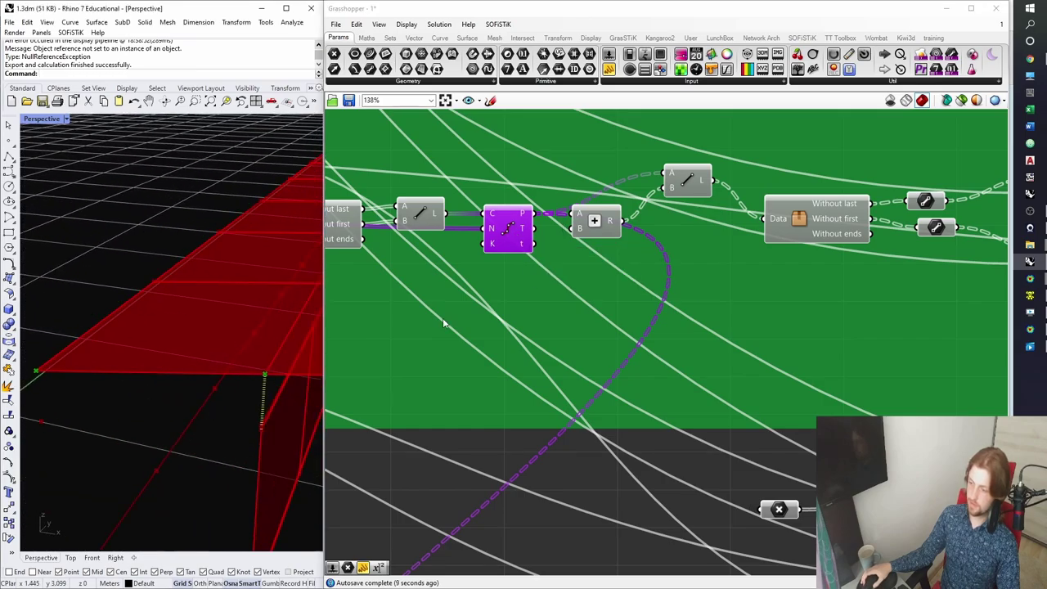
Examine the output points of the Addition after Divide Curve along the deck in the Rhino model.
{"action": "left_click", "coordinate": [593, 226]}
{"action": "scroll", "coordinate": [98, 319], "scroll_direction": "down", "scroll_amount": 6}
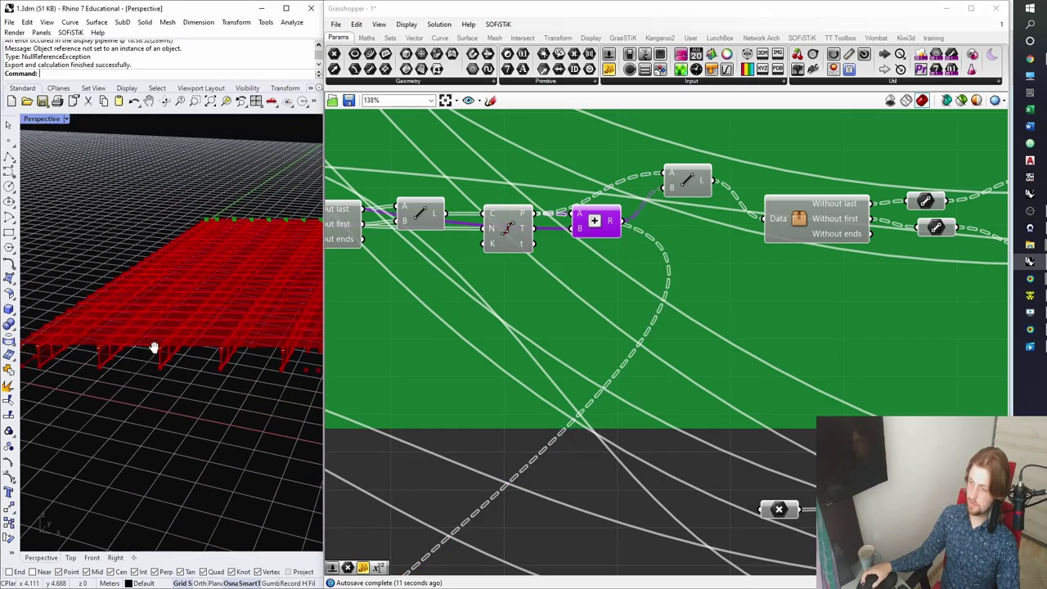
{"action": "scroll", "coordinate": [469, 299], "scroll_direction": "down", "scroll_amount": 3}
{"action": "right_click_drag", "start_coordinate": [498, 509], "coordinate": [686, 222]}
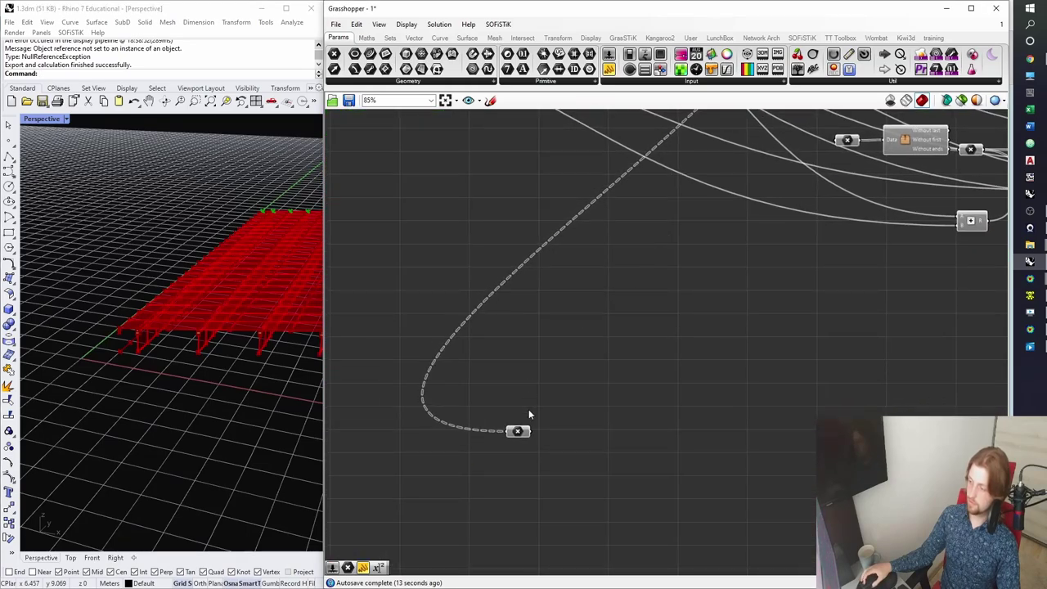
Try feeding a duplicate Point parameter from the Divide Curve points and placing it below the original.
{"action": "scroll", "coordinate": [520, 432], "scroll_direction": "down", "scroll_amount": 1}
{"action": "left_click", "coordinate": [522, 434]}
{"action": "scroll", "coordinate": [463, 426], "scroll_direction": "up", "scroll_amount": 4}
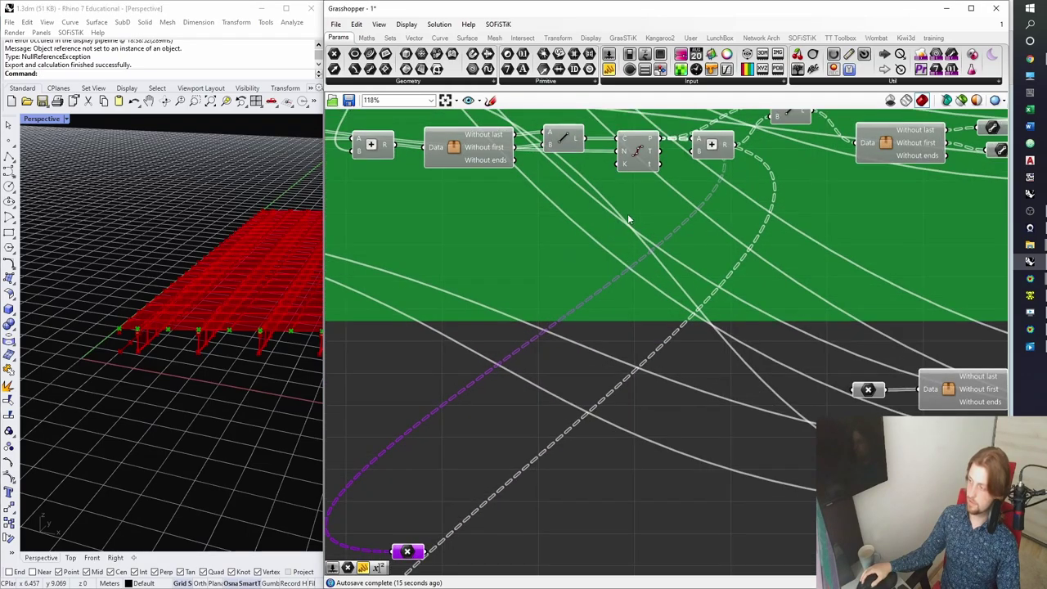
{"action": "left_click", "coordinate": [650, 155]}
{"action": "scroll", "coordinate": [588, 253], "scroll_direction": "down", "scroll_amount": 2}
{"action": "left_click_drag", "start_coordinate": [658, 150], "coordinate": [455, 469]}
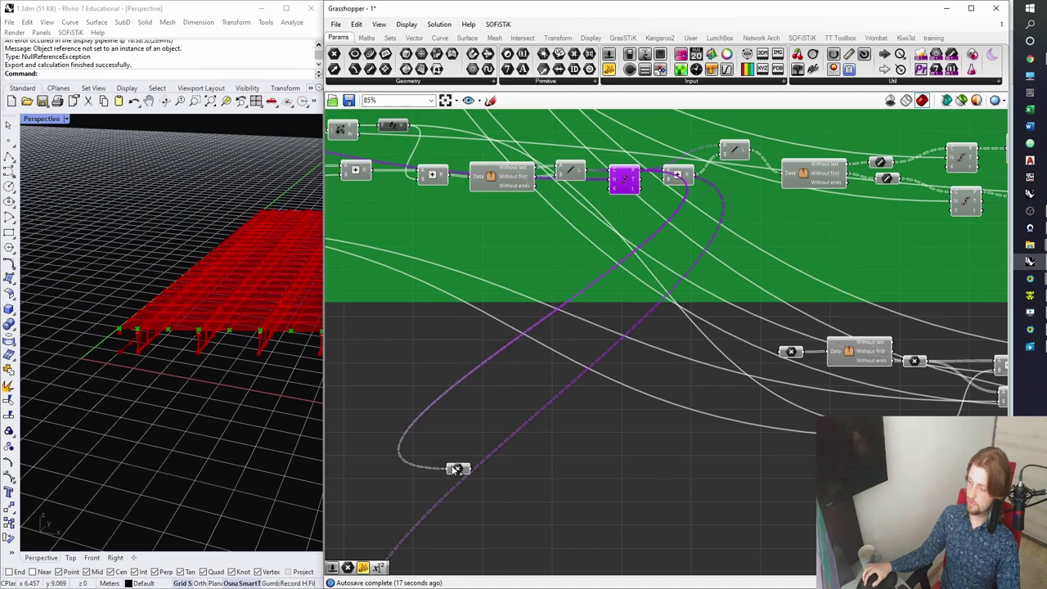
{"action": "right_click_drag", "start_coordinate": [456, 468], "coordinate": [574, 210]}
{"action": "scroll", "coordinate": [472, 473], "scroll_direction": "down", "scroll_amount": 1}
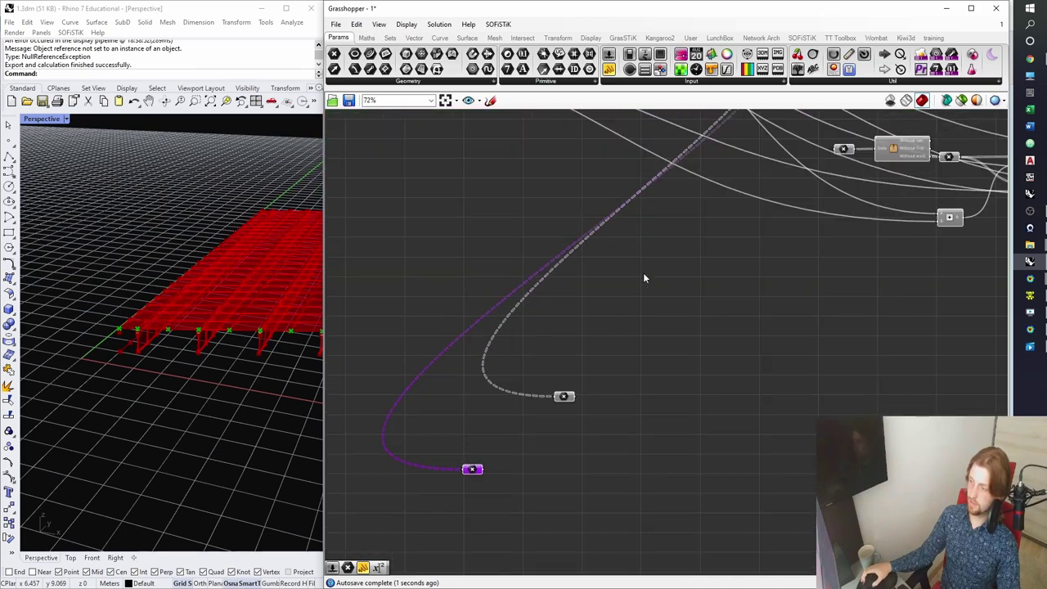
Check the lines of the Line component after the Addition and remove the duplicate Point parameter.
{"action": "right_click_drag", "start_coordinate": [719, 152], "coordinate": [642, 272]}
{"action": "right_click_drag", "start_coordinate": [689, 119], "coordinate": [642, 212]}
{"action": "left_click", "coordinate": [672, 190]}
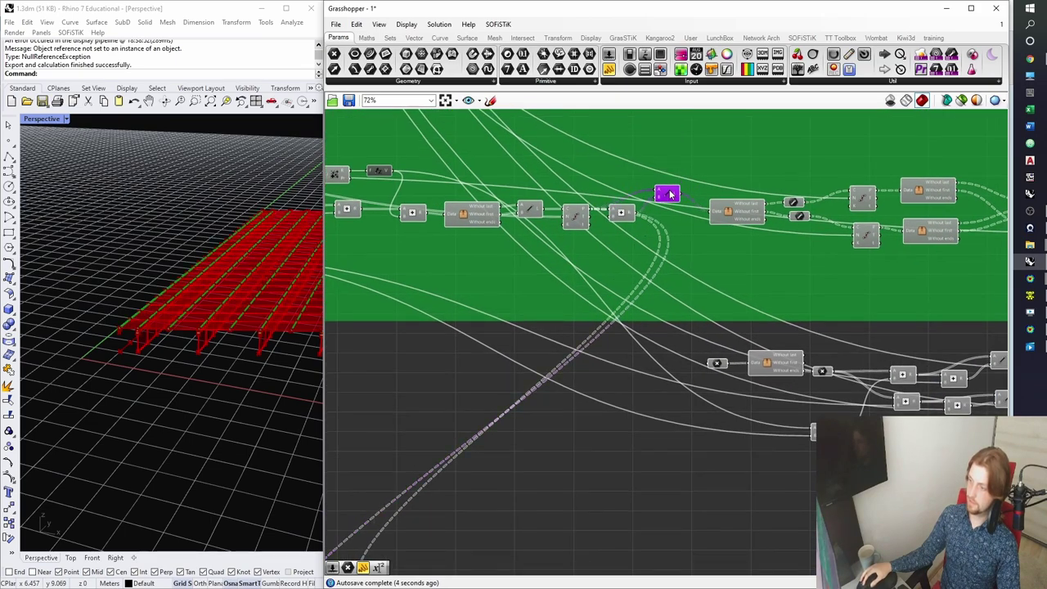
{"action": "right_click_drag", "start_coordinate": [561, 355], "coordinate": [656, 155]}
{"action": "right_click_drag", "start_coordinate": [531, 421], "coordinate": [587, 322]}
{"action": "scroll", "coordinate": [587, 322], "scroll_direction": "up", "scroll_amount": 1}
{"action": "left_click_drag", "start_coordinate": [588, 310], "coordinate": [559, 432]}
{"action": "right_click_drag", "start_coordinate": [536, 432], "coordinate": [564, 391]}
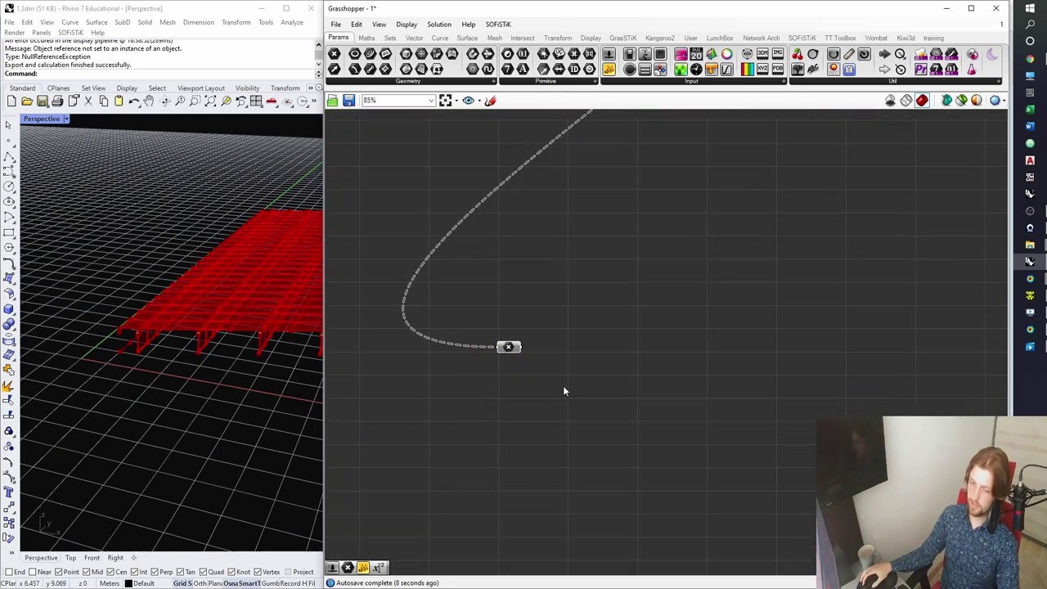
Add an Addition component beside the Point parameter, feed the points into its A input, and save the definition.
{"action": "scroll", "coordinate": [519, 361], "scroll_direction": "up", "scroll_amount": 3}
{"action": "left_click_drag", "start_coordinate": [506, 332], "coordinate": [532, 313]}
{"action": "scroll", "coordinate": [489, 337], "scroll_direction": "up", "scroll_amount": 3}
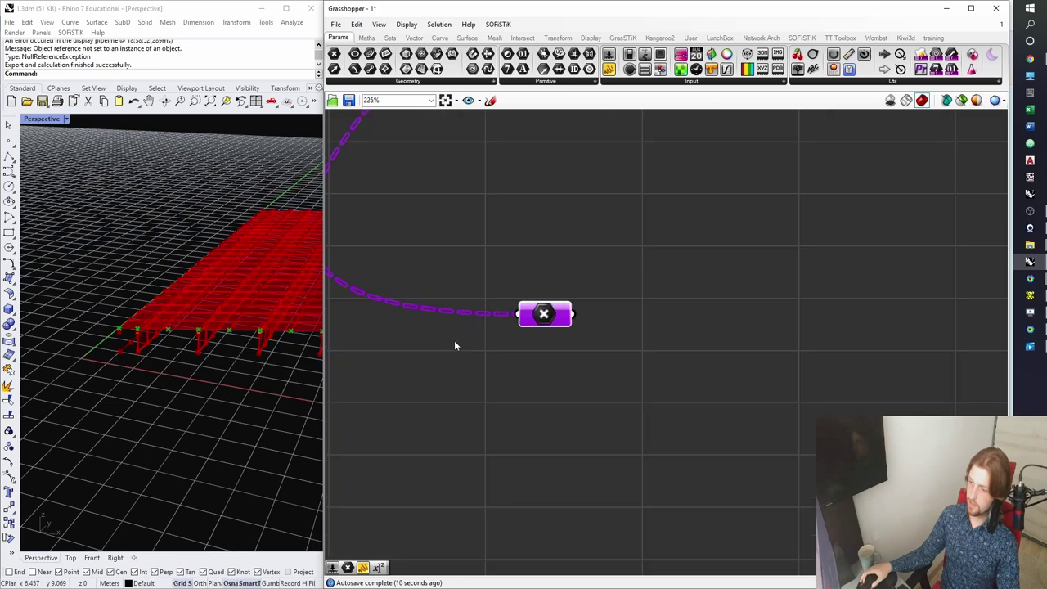
{"action": "right_click_drag", "start_coordinate": [154, 342], "coordinate": [152, 349]}
{"action": "left_click", "coordinate": [643, 229]}
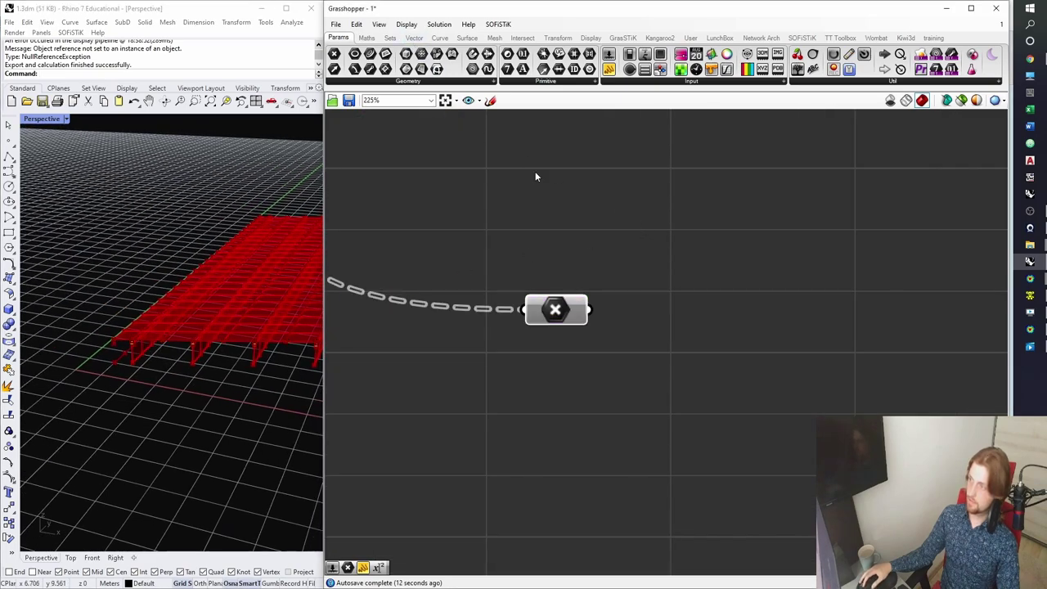
{"action": "left_click", "coordinate": [367, 38]}
{"action": "left_click_drag", "start_coordinate": [460, 55], "coordinate": [682, 409]}
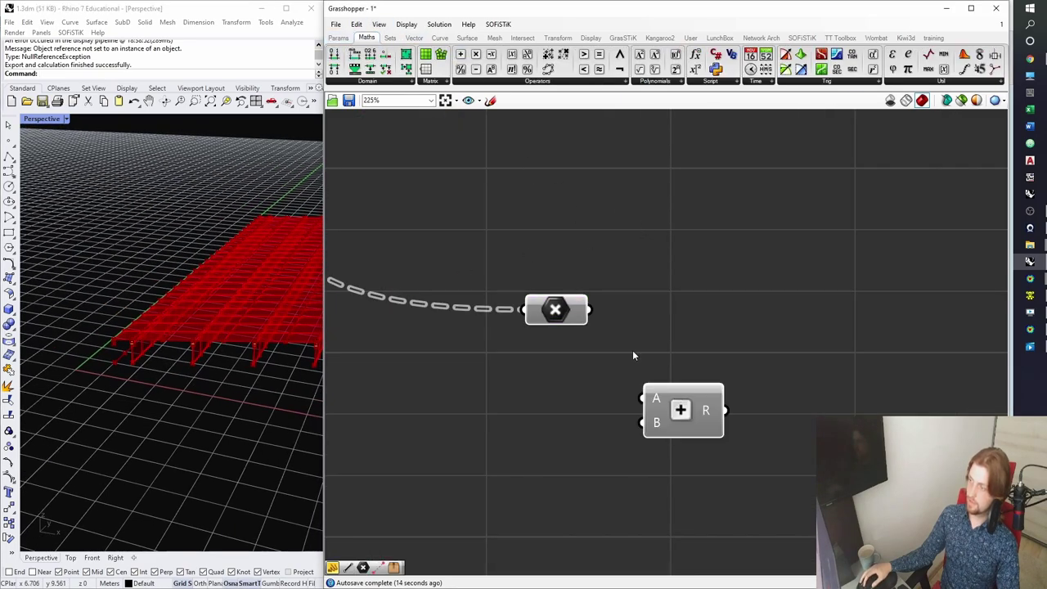
{"action": "left_click_drag", "start_coordinate": [618, 351], "coordinate": [643, 399]}
{"action": "left_click_drag", "start_coordinate": [680, 414], "coordinate": [693, 326]}
{"action": "left_click", "coordinate": [711, 427]}
{"action": "key", "text": "ctrl+s"}
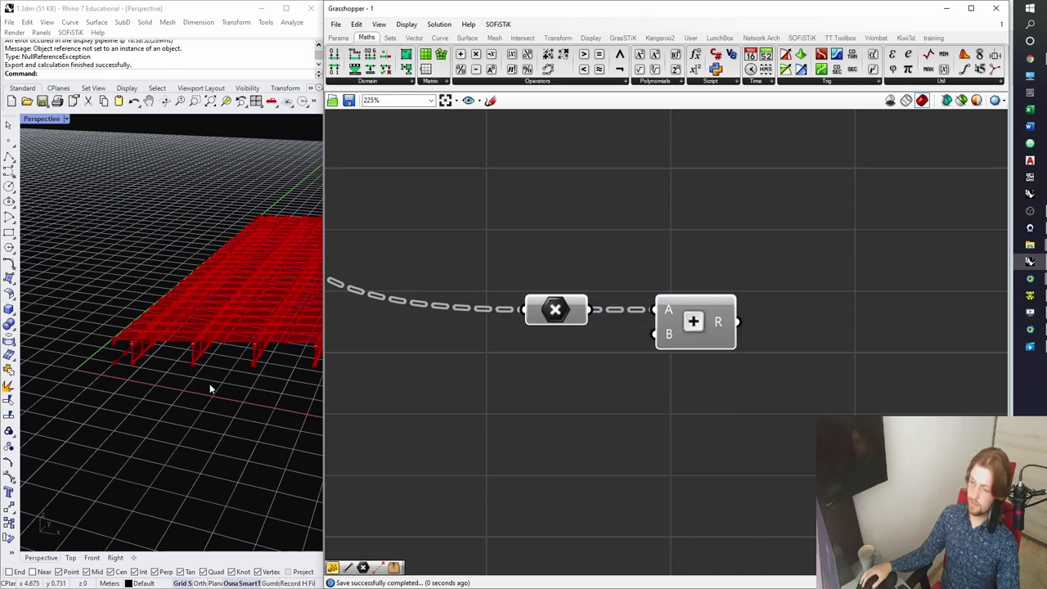
Examine the offset between the deck's corner and the first beam in Rhino, then look through the definition for the dimension sliders.
{"action": "mouse_move", "coordinate": [195, 362]}
{"action": "right_mouse_down", "text": "shift"}
{"action": "mouse_move", "coordinate": [156, 378]}
{"action": "mouse_move", "coordinate": [187, 370]}
{"action": "right_mouse_up", "text": "shift"}
{"action": "scroll", "coordinate": [104, 375], "scroll_direction": "up", "scroll_amount": 10}
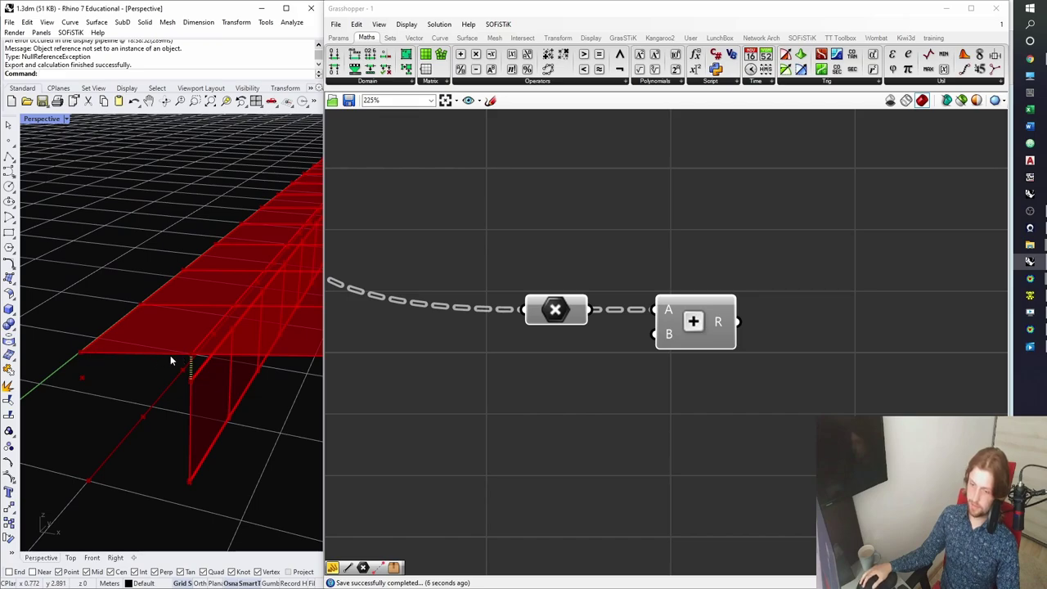
{"action": "scroll", "coordinate": [176, 366], "scroll_direction": "up", "scroll_amount": 4}
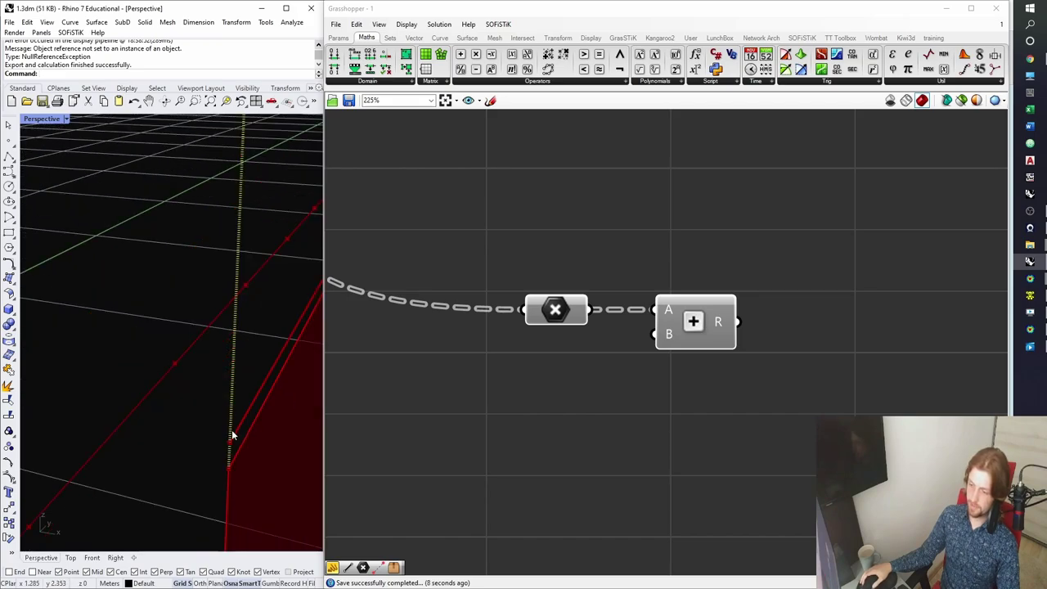
{"action": "scroll", "coordinate": [226, 426], "scroll_direction": "down", "scroll_amount": 3}
{"action": "scroll", "coordinate": [234, 425], "scroll_direction": "down", "scroll_amount": 2}
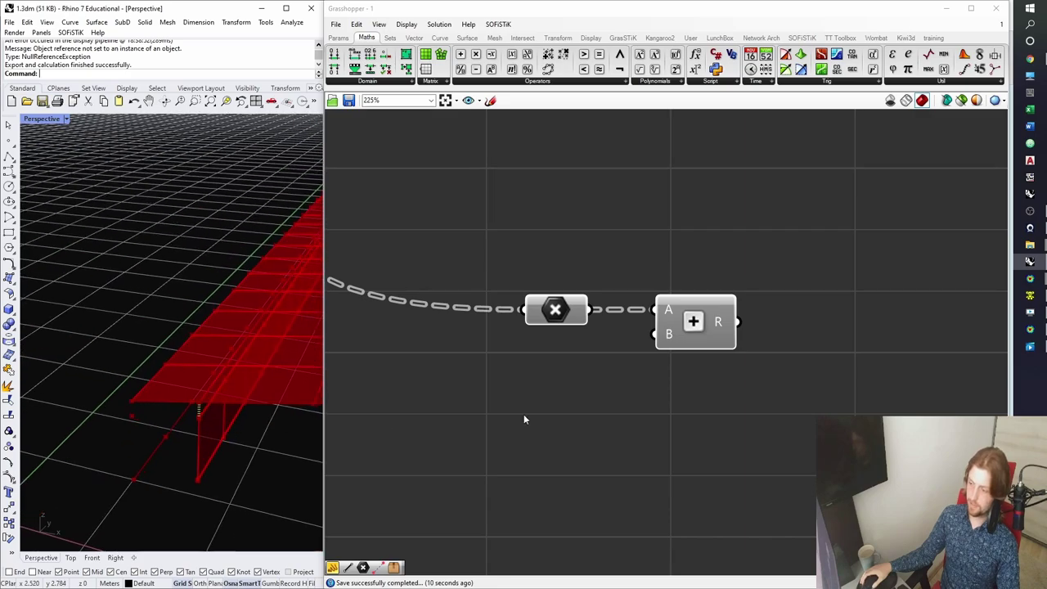
{"action": "scroll", "coordinate": [564, 415], "scroll_direction": "down", "scroll_amount": 5}
{"action": "scroll", "coordinate": [574, 413], "scroll_direction": "down", "scroll_amount": 4}
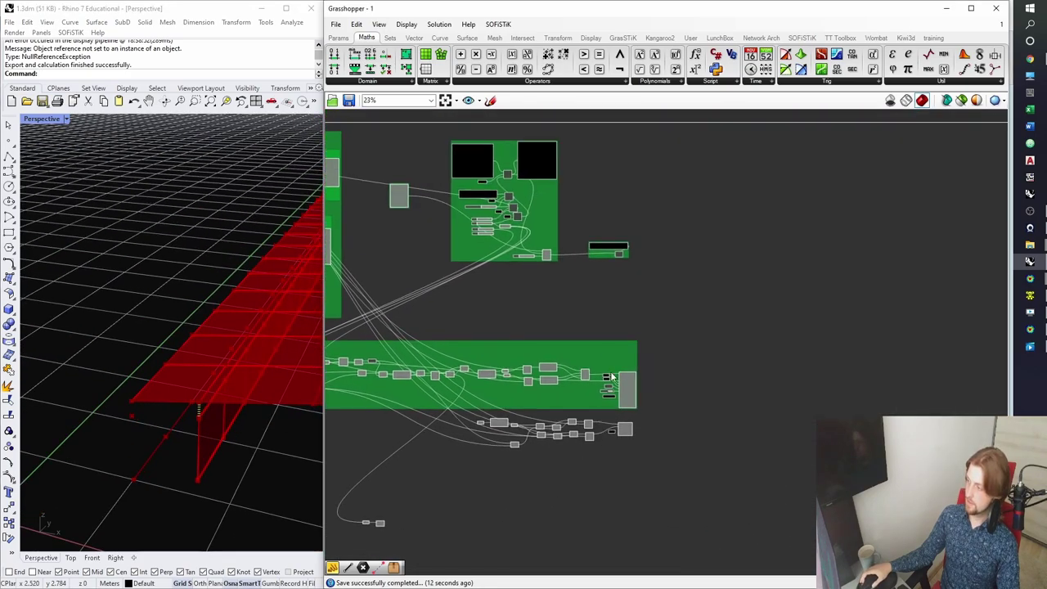
{"action": "scroll", "coordinate": [536, 253], "scroll_direction": "up", "scroll_amount": 5}
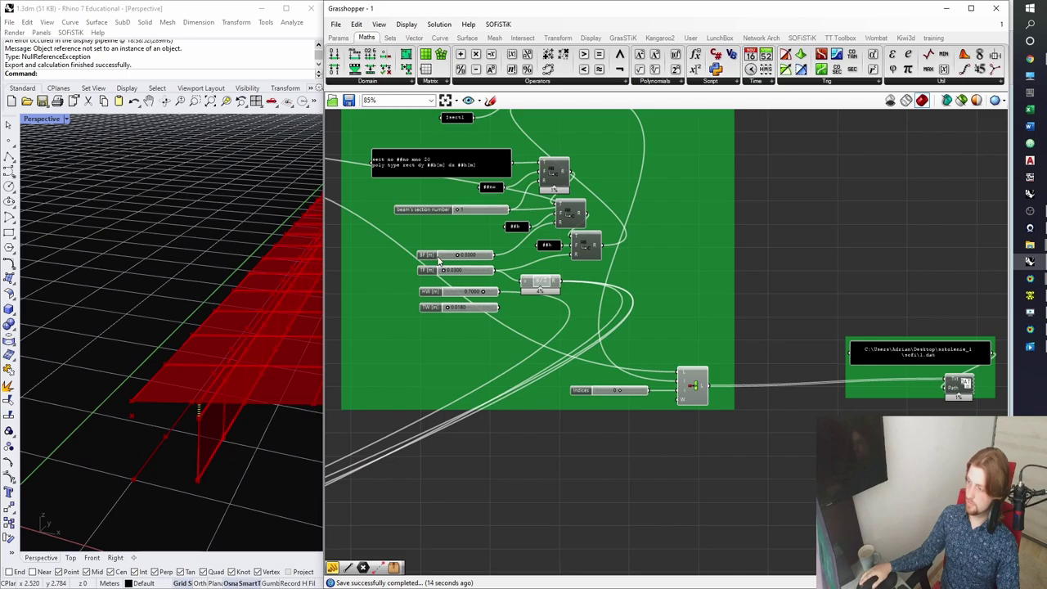
{"action": "scroll", "coordinate": [462, 296], "scroll_direction": "down", "scroll_amount": 3}
{"action": "scroll", "coordinate": [462, 296], "scroll_direction": "up", "scroll_amount": 6}
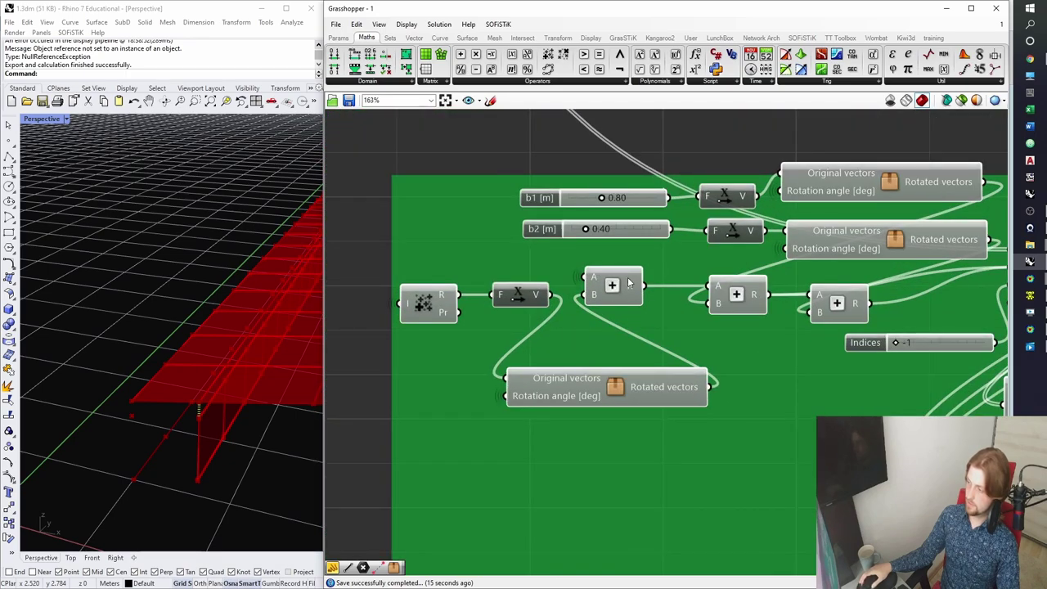
Add a Unit Z component in the deck group and feed its factor from the x/2 expression of the deck's thickness.
{"action": "right_click_drag", "start_coordinate": [769, 365], "coordinate": [424, 371]}
{"action": "left_click", "coordinate": [526, 315]}
{"action": "right_click_drag", "start_coordinate": [642, 316], "coordinate": [561, 320]}
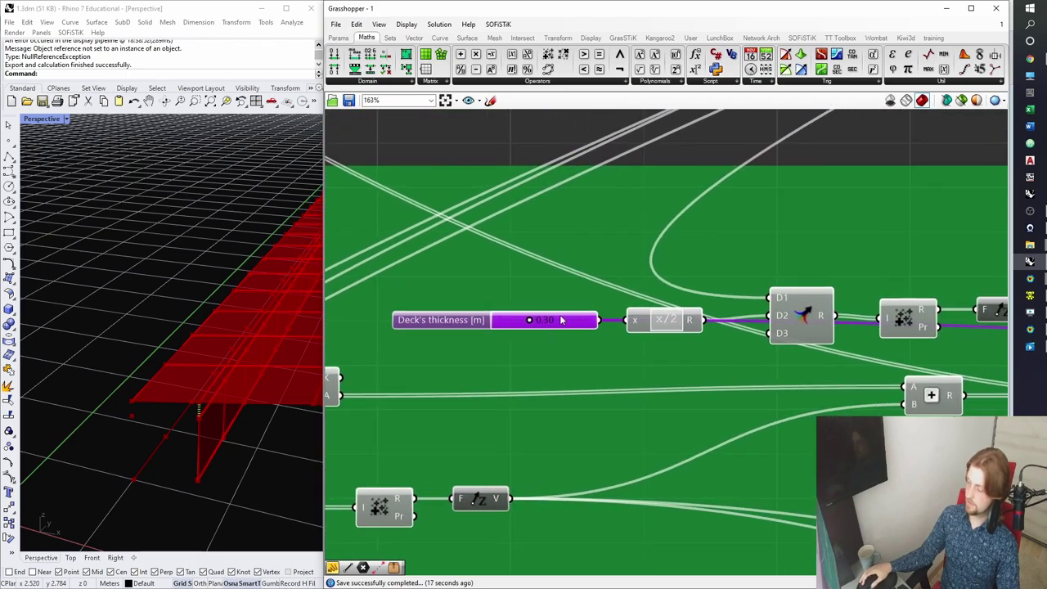
{"action": "right_click_drag", "start_coordinate": [641, 194], "coordinate": [578, 289]}
{"action": "left_click", "coordinate": [619, 219]}
{"action": "left_click", "coordinate": [414, 38]}
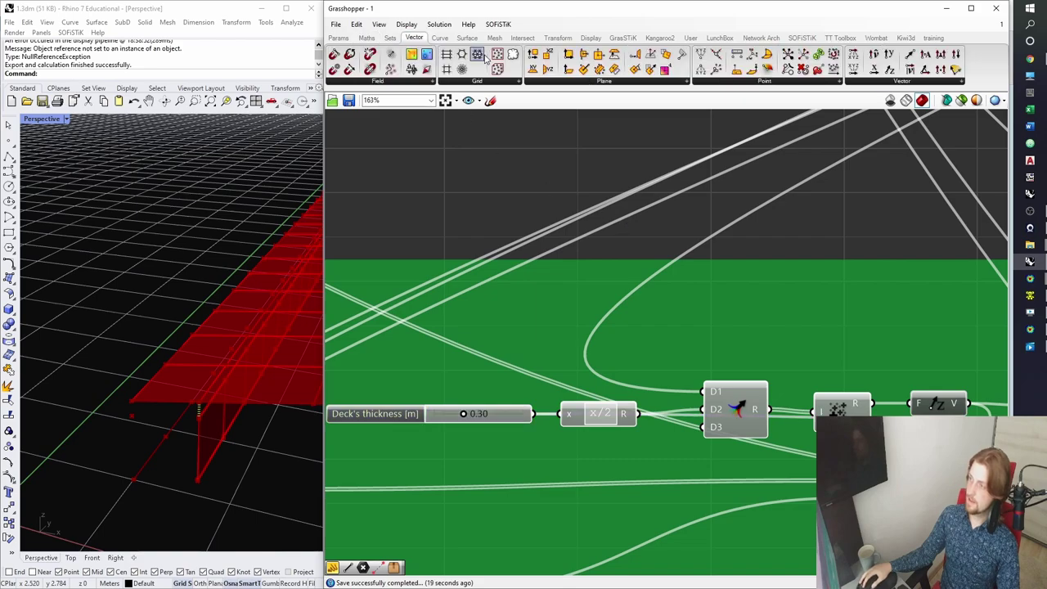
{"action": "left_click_drag", "start_coordinate": [887, 77], "coordinate": [630, 500]}
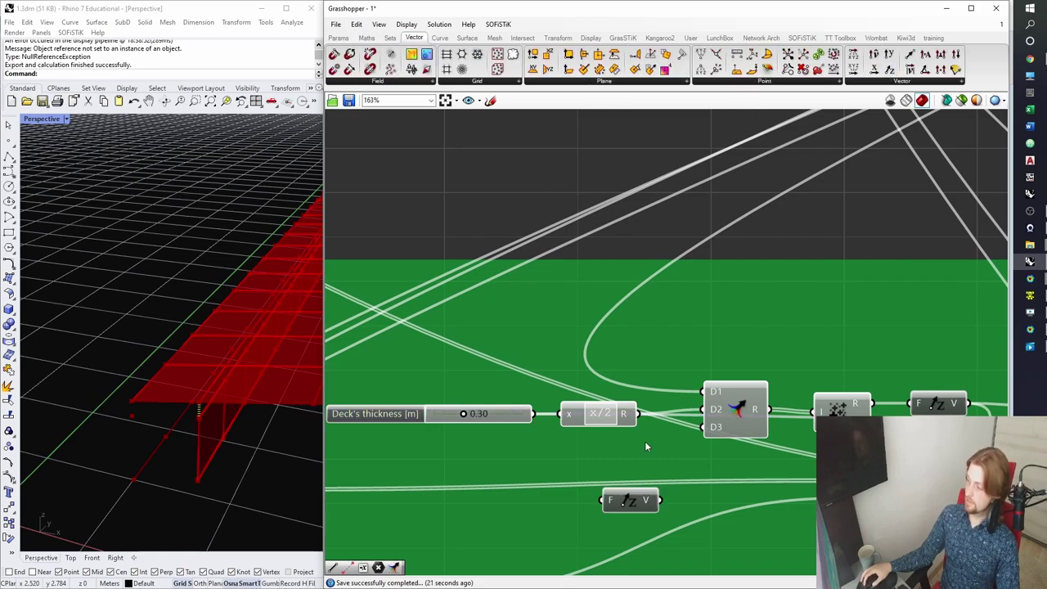
{"action": "right_click_drag", "start_coordinate": [633, 496], "coordinate": [641, 336]}
{"action": "left_click_drag", "start_coordinate": [641, 336], "coordinate": [630, 358]}
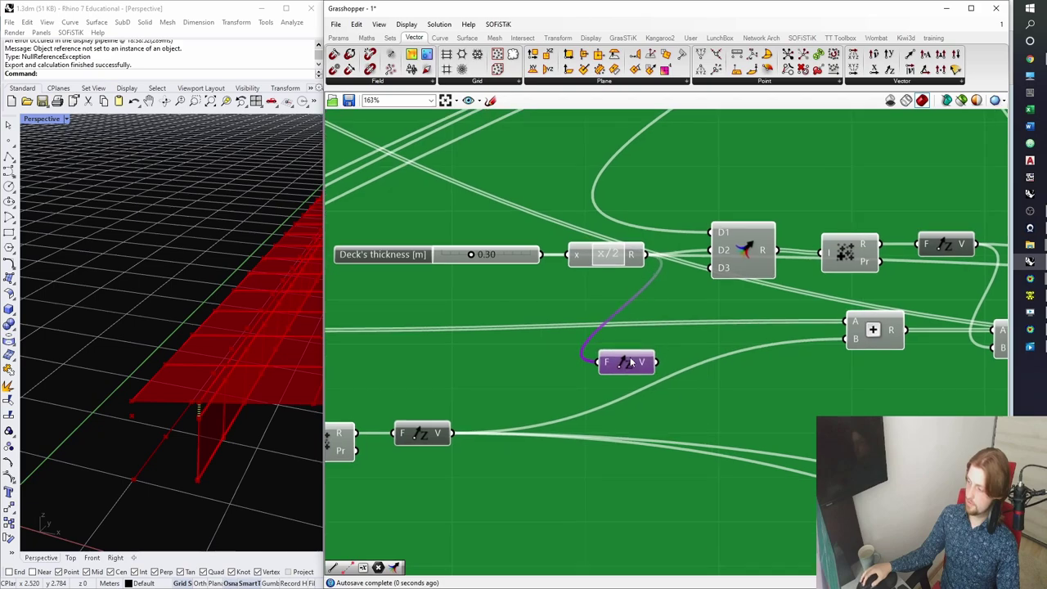
Move the new Unit Z component out of the deck group, placing it near the Point parameter and Addition below.
{"action": "left_click", "coordinate": [612, 259]}
{"action": "left_click", "coordinate": [393, 255]}
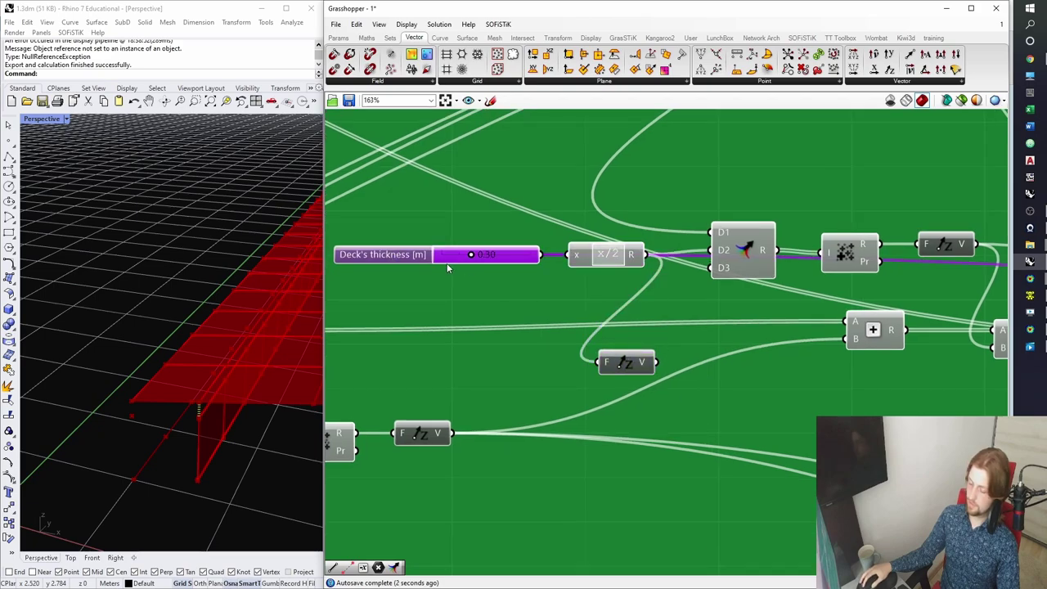
{"action": "left_click", "coordinate": [626, 362]}
{"action": "scroll", "coordinate": [627, 401], "scroll_direction": "down", "scroll_amount": 10}
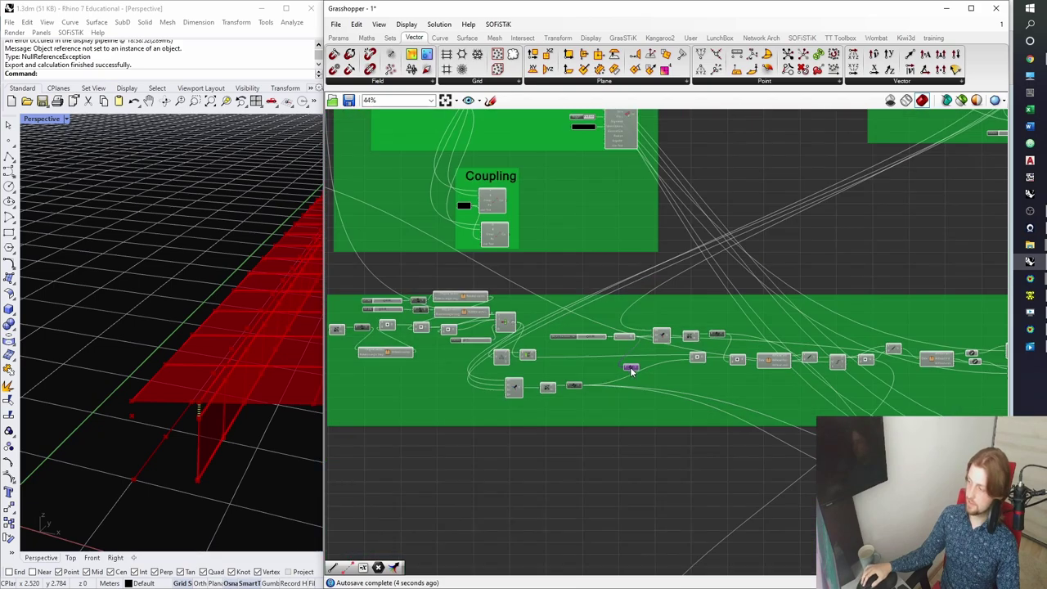
{"action": "scroll", "coordinate": [640, 462], "scroll_direction": "up", "scroll_amount": 10}
{"action": "left_click_drag", "start_coordinate": [662, 505], "coordinate": [628, 430]}
{"action": "left_click", "coordinate": [678, 432]}
{"action": "right_click_drag", "start_coordinate": [720, 439], "coordinate": [631, 414]}
Add a Negative component fed by the Unit Z vector and place it just below the Unit Z.
{"action": "left_click", "coordinate": [369, 37]}
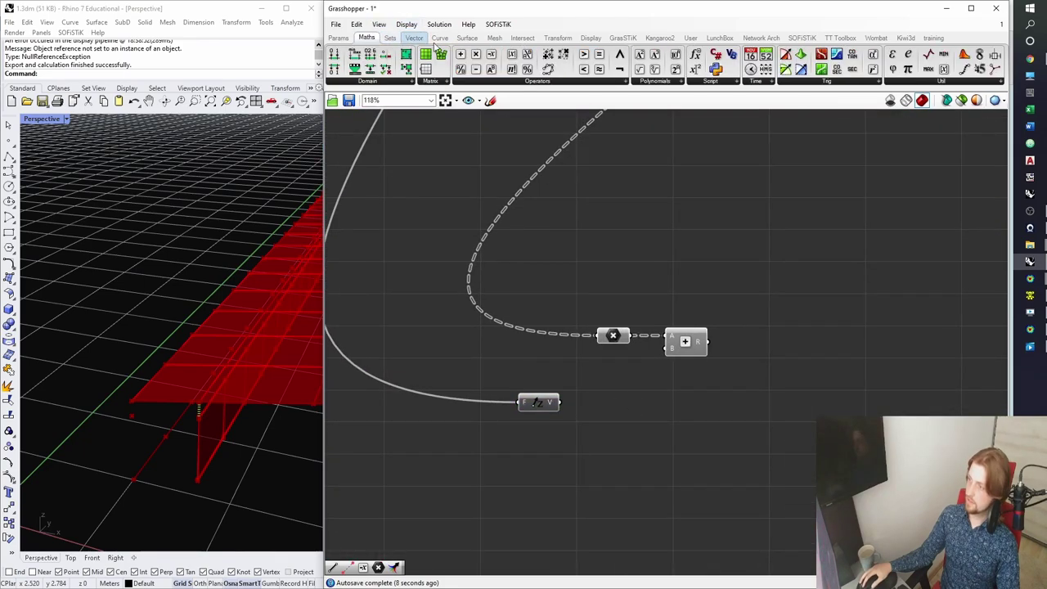
{"action": "left_click_drag", "start_coordinate": [491, 54], "coordinate": [570, 449]}
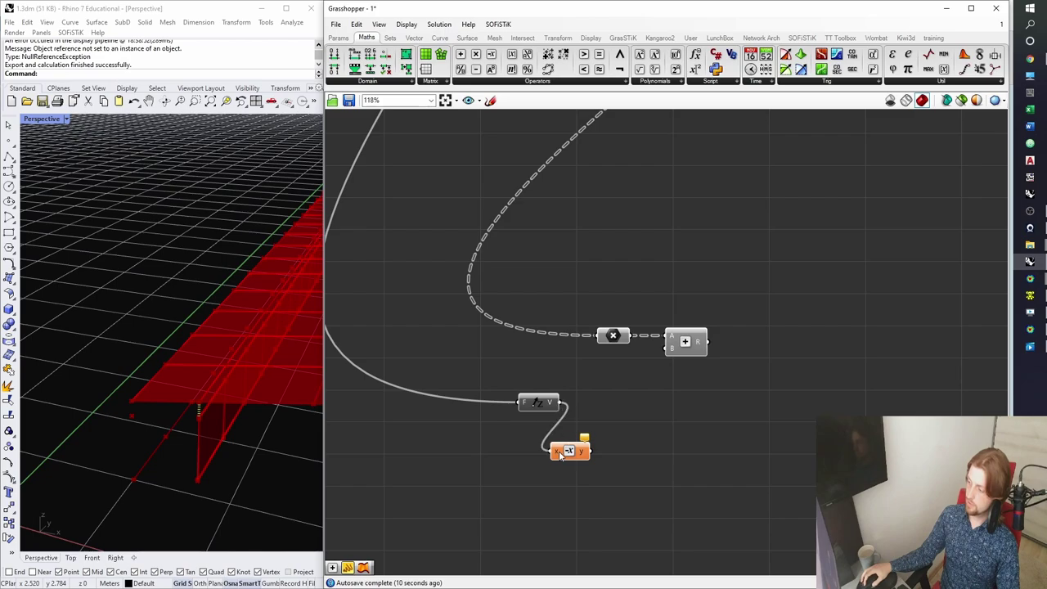
{"action": "scroll", "coordinate": [517, 439], "scroll_direction": "up", "scroll_amount": 2}
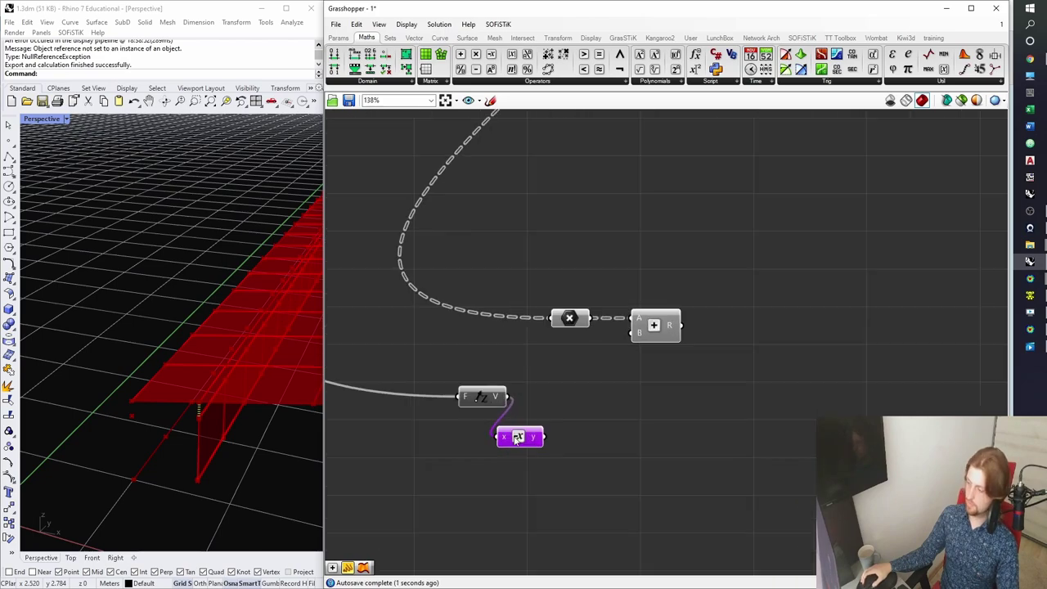
{"action": "left_click_drag", "start_coordinate": [518, 438], "coordinate": [493, 442]}
{"action": "left_click", "coordinate": [522, 442]}
{"action": "scroll", "coordinate": [519, 434], "scroll_direction": "up", "scroll_amount": 2}
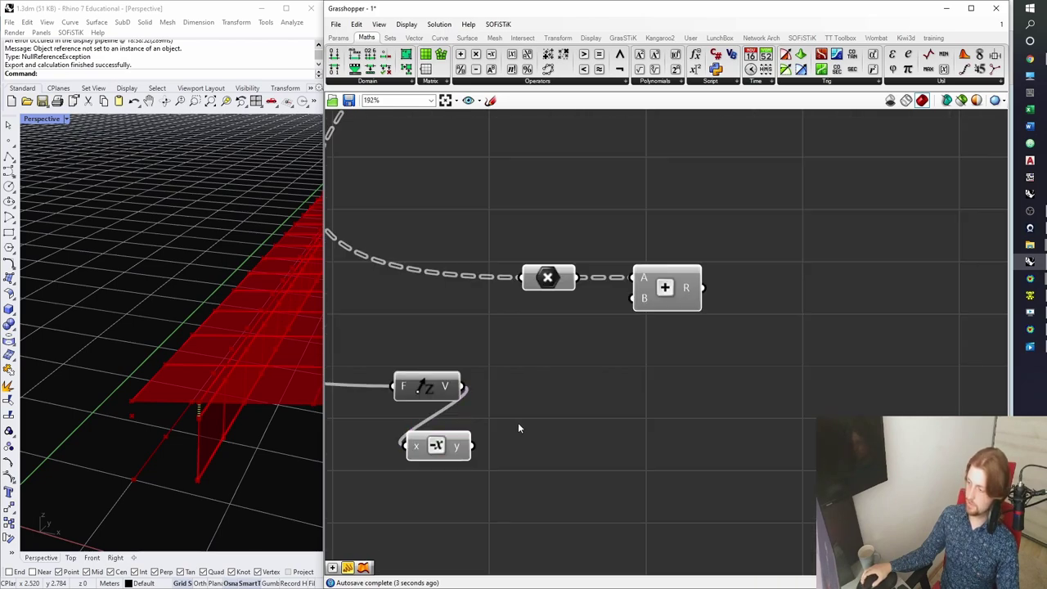
Feed the Negative result into the Addition's B input and check the shifted points at the deck's near corner.
{"action": "left_click_drag", "start_coordinate": [474, 445], "coordinate": [633, 301]}
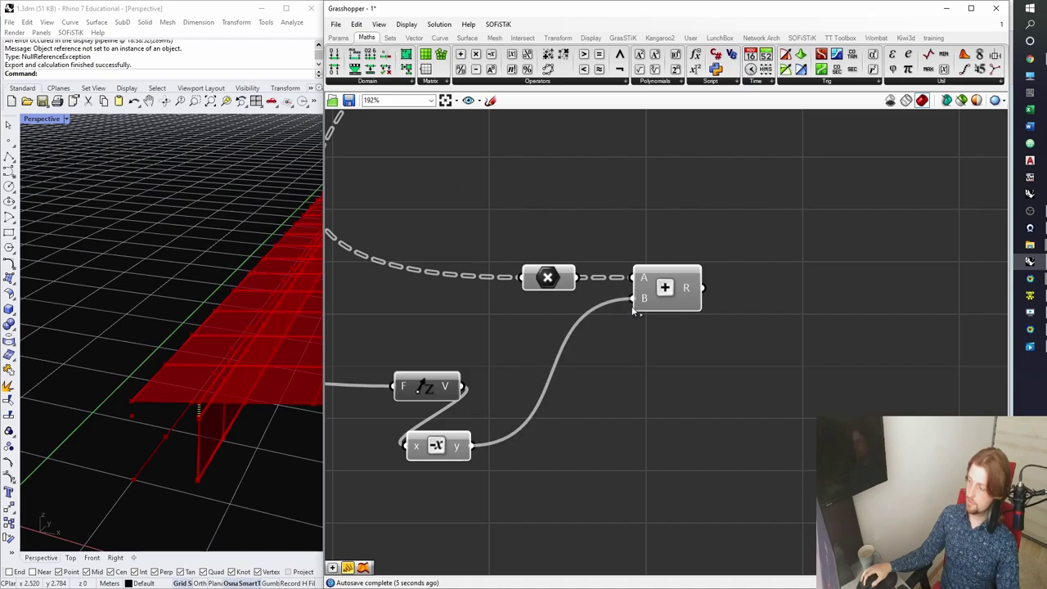
{"action": "left_click", "coordinate": [683, 287]}
{"action": "scroll", "coordinate": [254, 398], "scroll_direction": "down", "scroll_amount": 2}
{"action": "right_click_drag", "start_coordinate": [254, 398], "coordinate": [139, 374]}
{"action": "scroll", "coordinate": [168, 378], "scroll_direction": "down", "scroll_amount": 4}
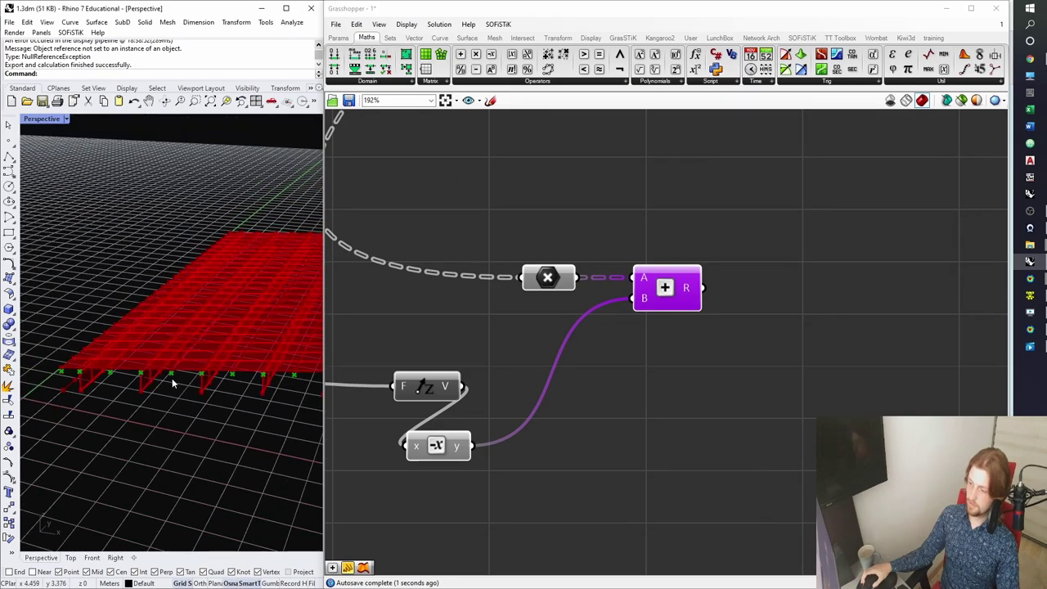
{"action": "right_click_drag", "start_coordinate": [69, 373], "coordinate": [134, 375], "text": "shift"}
{"action": "scroll", "coordinate": [166, 374], "scroll_direction": "up", "scroll_amount": 8}
{"action": "mouse_move", "coordinate": [635, 380]}
{"action": "right_mouse_down"}
{"action": "mouse_move", "coordinate": [627, 390]}
{"action": "mouse_move", "coordinate": [627, 379]}
{"action": "right_mouse_up"}
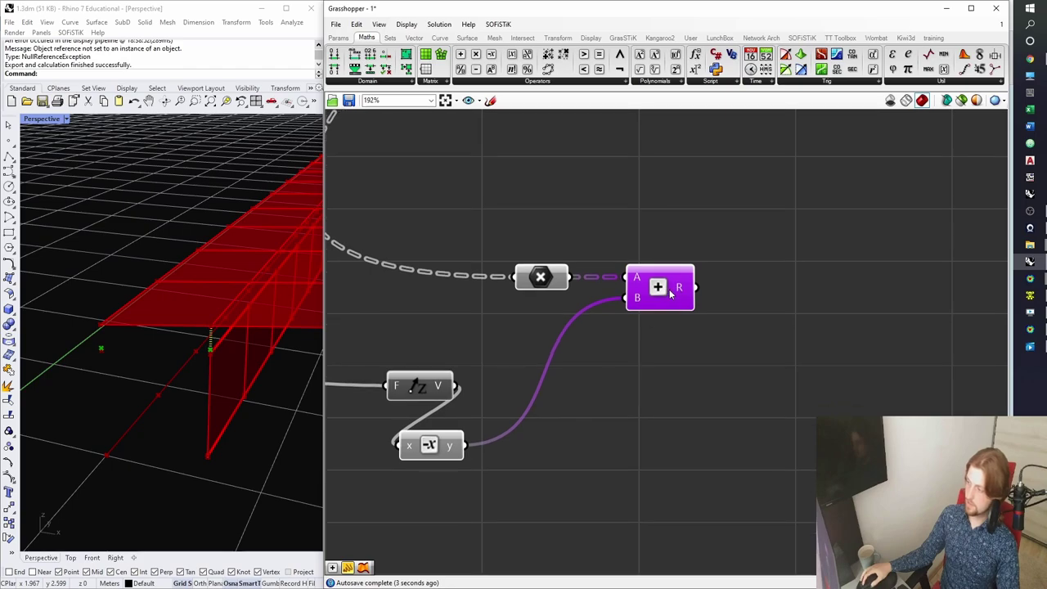
Duplicate the Addition to offset the shifted points again, and copy the Unit Z and Negative pair to the beam section sliders.
{"action": "left_click_drag", "start_coordinate": [669, 288], "coordinate": [703, 411]}
{"action": "key", "text": "ctrl+c"}
{"action": "key", "text": "ctrl+v"}
{"action": "left_click_drag", "start_coordinate": [564, 495], "coordinate": [675, 402]}
{"action": "scroll", "coordinate": [438, 417], "scroll_direction": "down", "scroll_amount": 6}
{"action": "scroll", "coordinate": [675, 402], "scroll_direction": "up", "scroll_amount": 3}
{"action": "left_click_drag", "start_coordinate": [676, 402], "coordinate": [581, 382]}
Feed the copied Unit Z's factor from the x/2 expression of the TF slider.
{"action": "scroll", "coordinate": [598, 263], "scroll_direction": "up", "scroll_amount": 3}
{"action": "scroll", "coordinate": [597, 264], "scroll_direction": "up", "scroll_amount": 1}
{"action": "right_click_drag", "start_coordinate": [607, 263], "coordinate": [594, 355]}
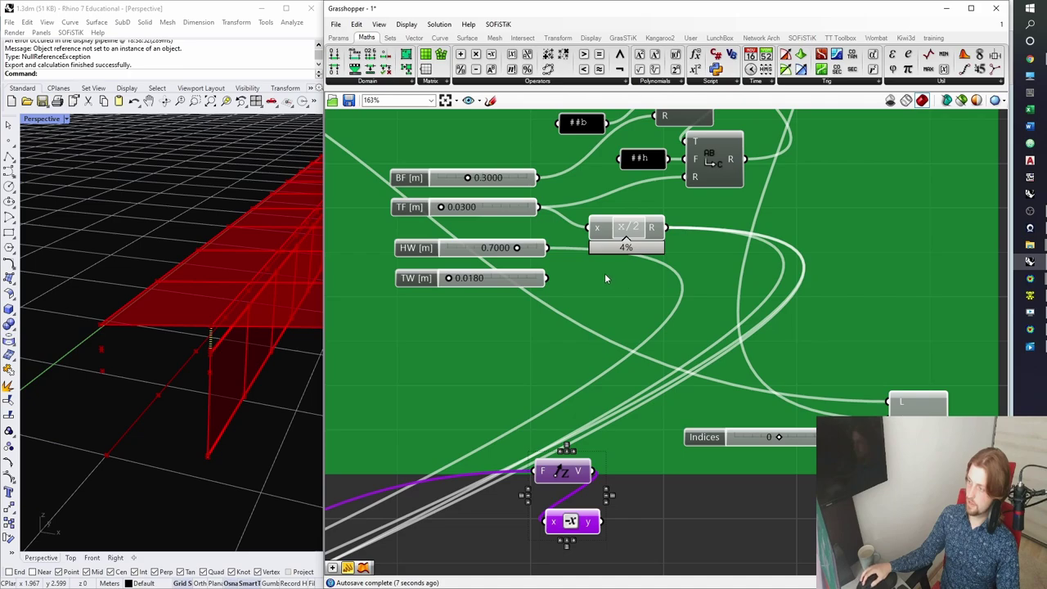
{"action": "left_click", "coordinate": [415, 211]}
{"action": "right_click_drag", "start_coordinate": [625, 235], "coordinate": [634, 203]}
{"action": "left_click", "coordinate": [634, 202]}
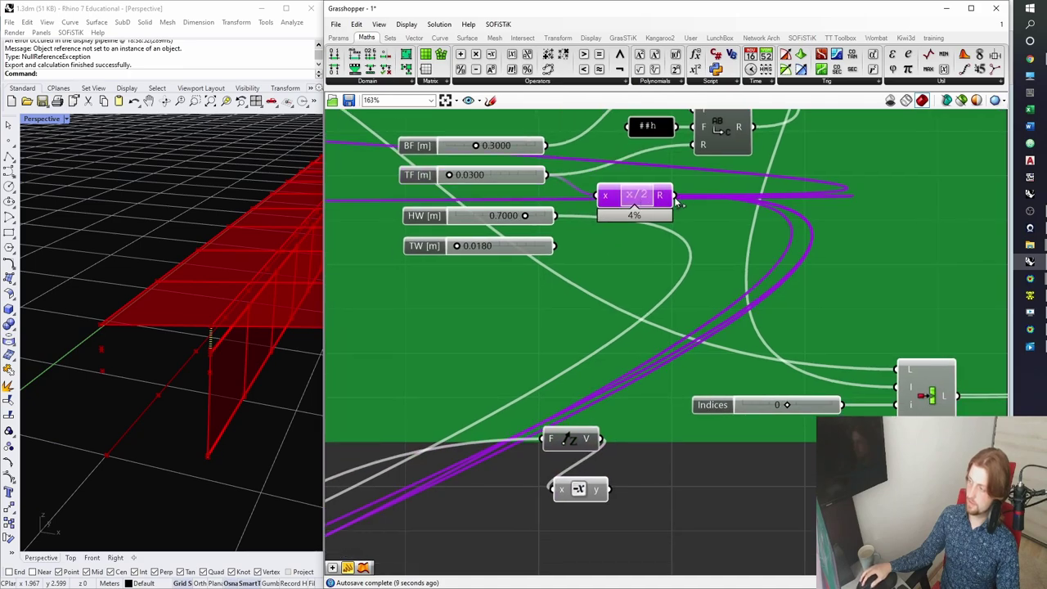
{"action": "left_click_drag", "start_coordinate": [674, 196], "coordinate": [773, 502]}
Move the copied Unit Z and Negative pair back below the original pair beside the two Additions.
{"action": "left_click", "coordinate": [580, 489]}
{"action": "left_click", "coordinate": [571, 440], "text": "shift"}
{"action": "scroll", "coordinate": [589, 407], "scroll_direction": "down", "scroll_amount": 4}
{"action": "scroll", "coordinate": [587, 407], "scroll_direction": "down", "scroll_amount": 6}
{"action": "scroll", "coordinate": [773, 503], "scroll_direction": "up", "scroll_amount": 8}
{"action": "scroll", "coordinate": [789, 508], "scroll_direction": "up", "scroll_amount": 4}
{"action": "right_click_drag", "start_coordinate": [862, 479], "coordinate": [489, 314]}
{"action": "left_click", "coordinate": [488, 314]}
Connect the copied Negative's result to the second Addition's B input.
{"action": "scroll", "coordinate": [509, 325], "scroll_direction": "down", "scroll_amount": 2}
{"action": "right_click_drag", "start_coordinate": [484, 360], "coordinate": [535, 416]}
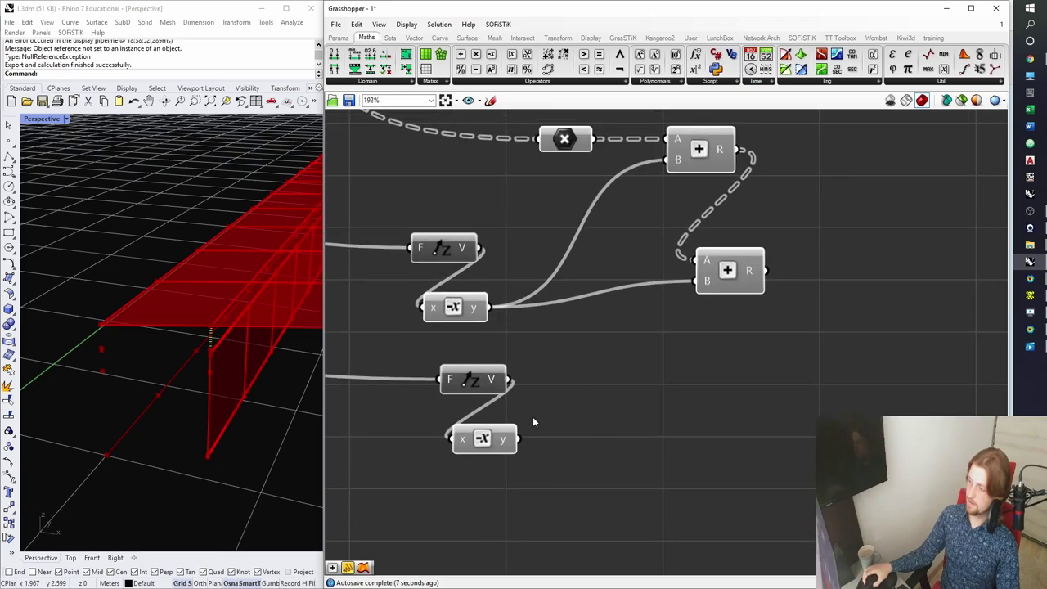
{"action": "left_click_drag", "start_coordinate": [526, 434], "coordinate": [688, 289]}
{"action": "left_click_drag", "start_coordinate": [554, 418], "coordinate": [687, 286], "text": "shift"}
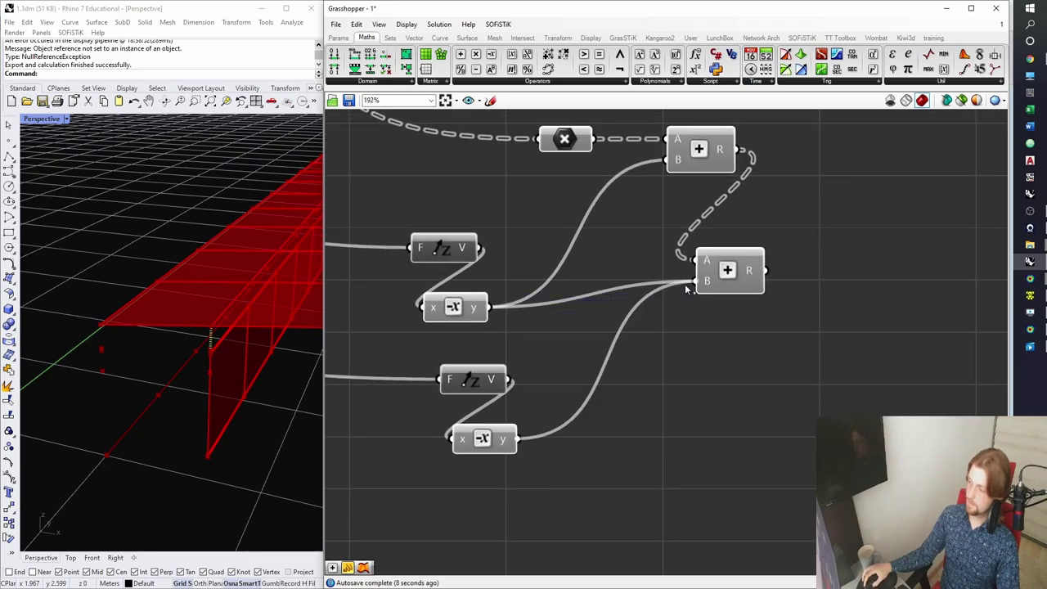
Combine the upper Unit Z and Negative components into a cluster.
{"action": "left_click_drag", "start_coordinate": [529, 339], "coordinate": [428, 251]}
{"action": "middle_click", "coordinate": [475, 192]}
{"action": "left_click", "coordinate": [474, 142]}
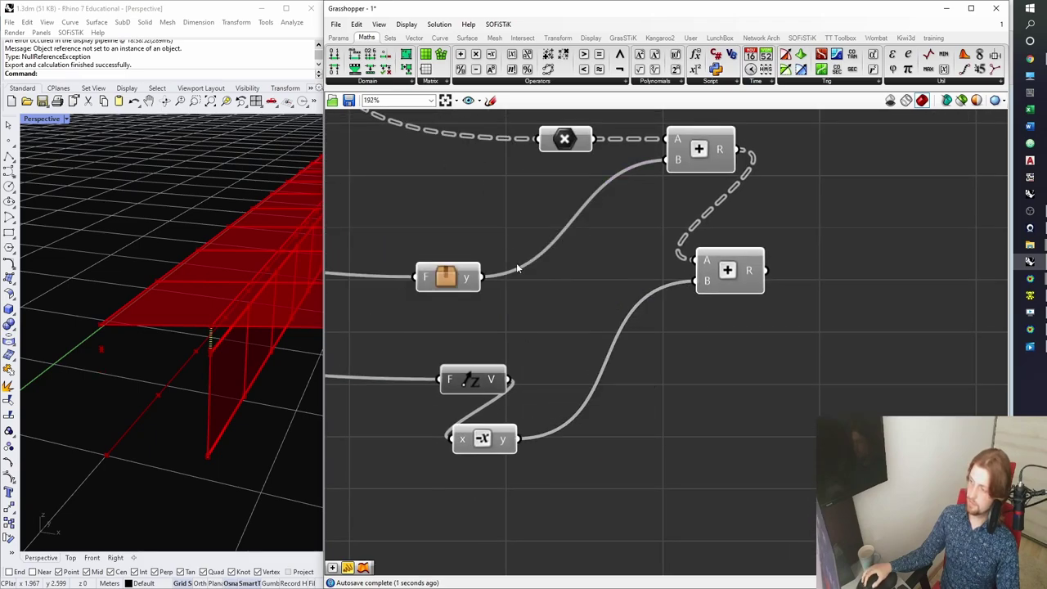
Combine the lower Unit Z and Negative components into a cluster and move it up beneath the first cluster.
{"action": "left_click_drag", "start_coordinate": [569, 472], "coordinate": [474, 372]}
{"action": "middle_click", "coordinate": [552, 344]}
{"action": "left_click", "coordinate": [554, 300]}
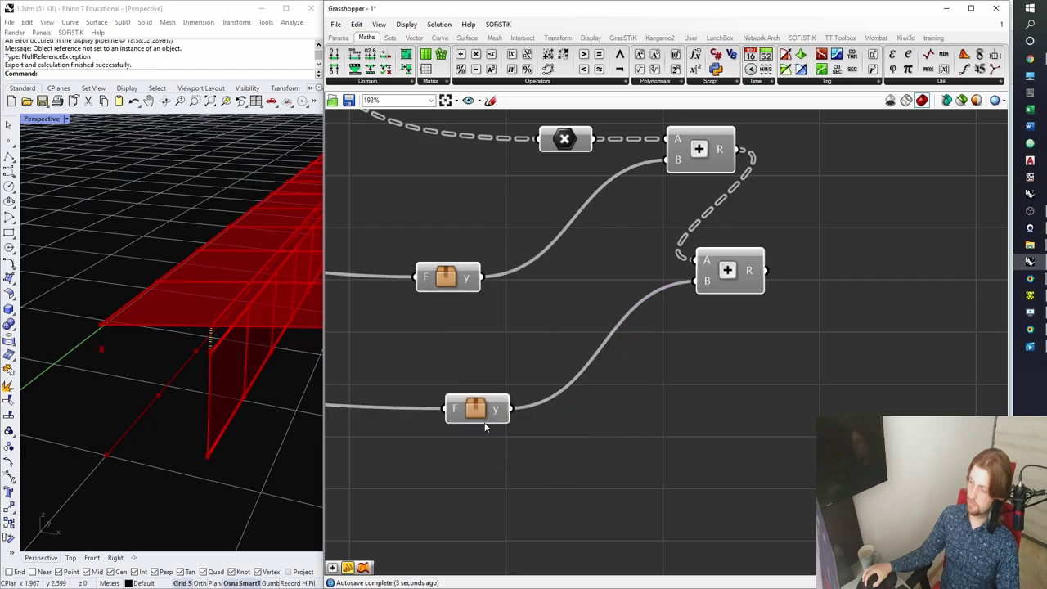
{"action": "left_click_drag", "start_coordinate": [484, 422], "coordinate": [470, 368]}
{"action": "right_click_drag", "start_coordinate": [573, 348], "coordinate": [551, 400]}
{"action": "left_click", "coordinate": [619, 409]}
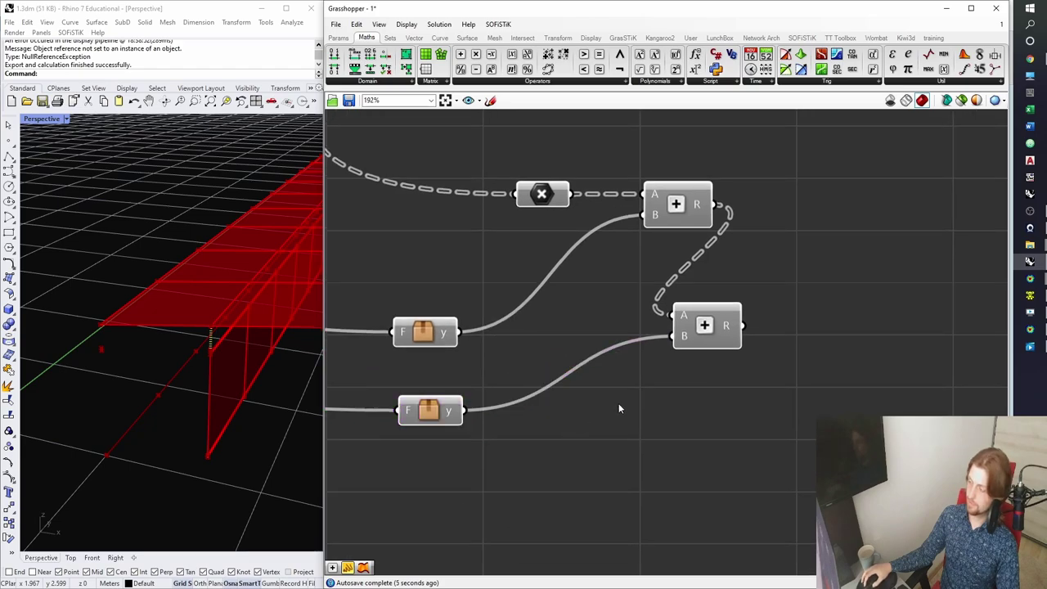
Copy the second Addition below itself, with A fed from the second Addition's result and B from the lower cluster.
{"action": "left_click_drag", "start_coordinate": [706, 342], "coordinate": [702, 388]}
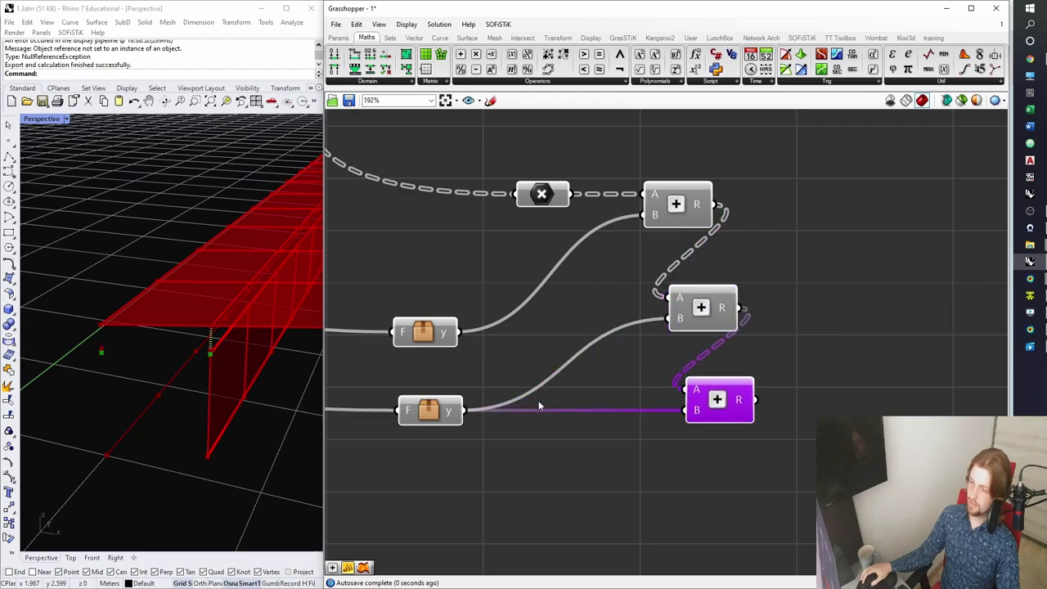
{"action": "right_click_drag", "start_coordinate": [687, 406], "coordinate": [686, 342]}
{"action": "left_click", "coordinate": [678, 140]}
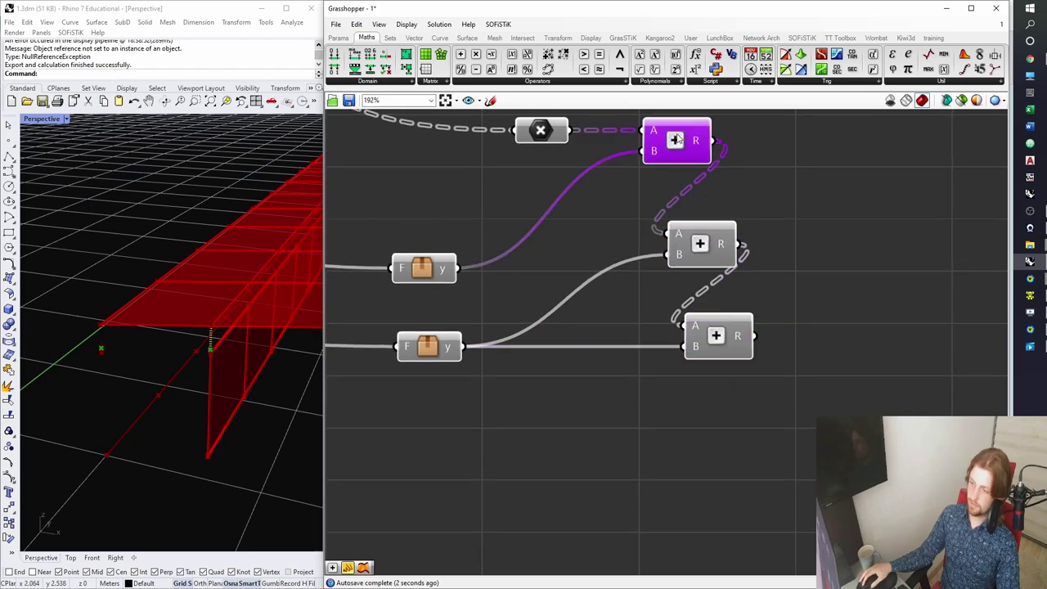
Move the point parameter to just above the first Addition and highlight each of the three Additions' points in the viewport.
{"action": "right_click_drag", "start_coordinate": [540, 140], "coordinate": [515, 272]}
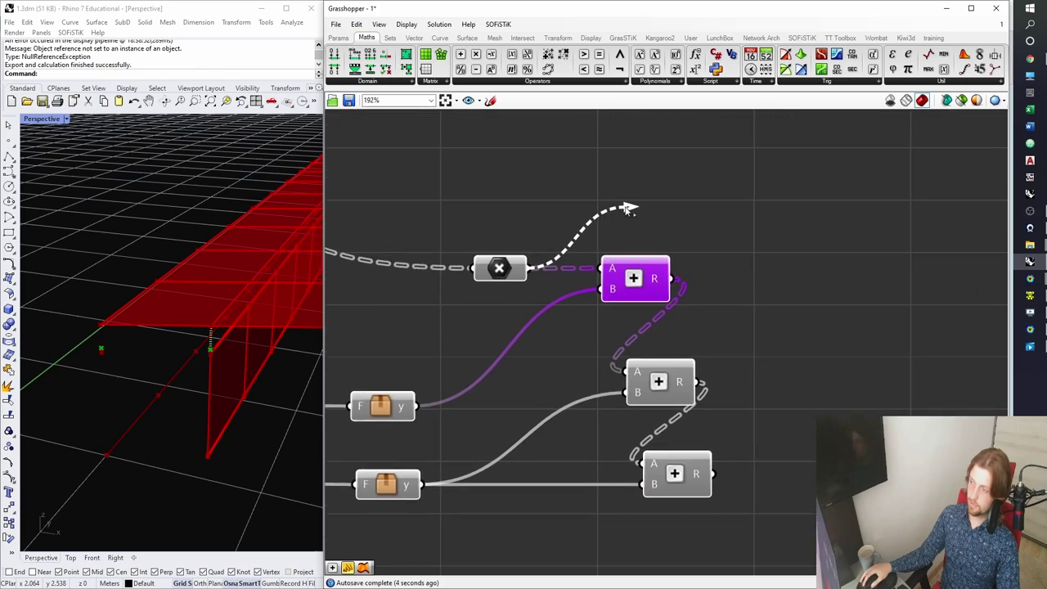
{"action": "left_click_drag", "start_coordinate": [626, 209], "coordinate": [627, 209]}
{"action": "left_click_drag", "start_coordinate": [505, 274], "coordinate": [620, 217]}
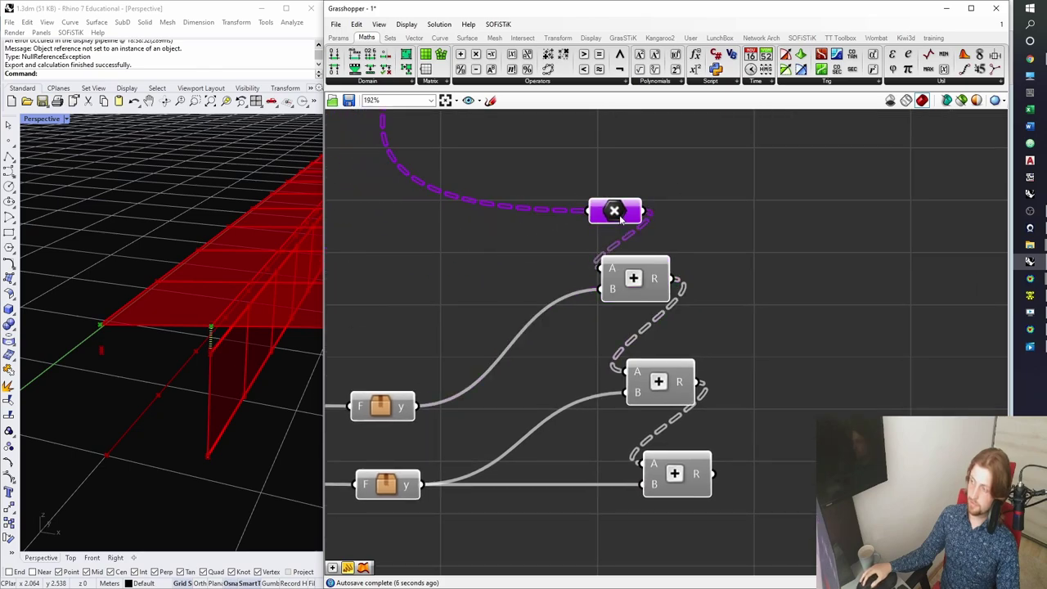
{"action": "left_click", "coordinate": [648, 295]}
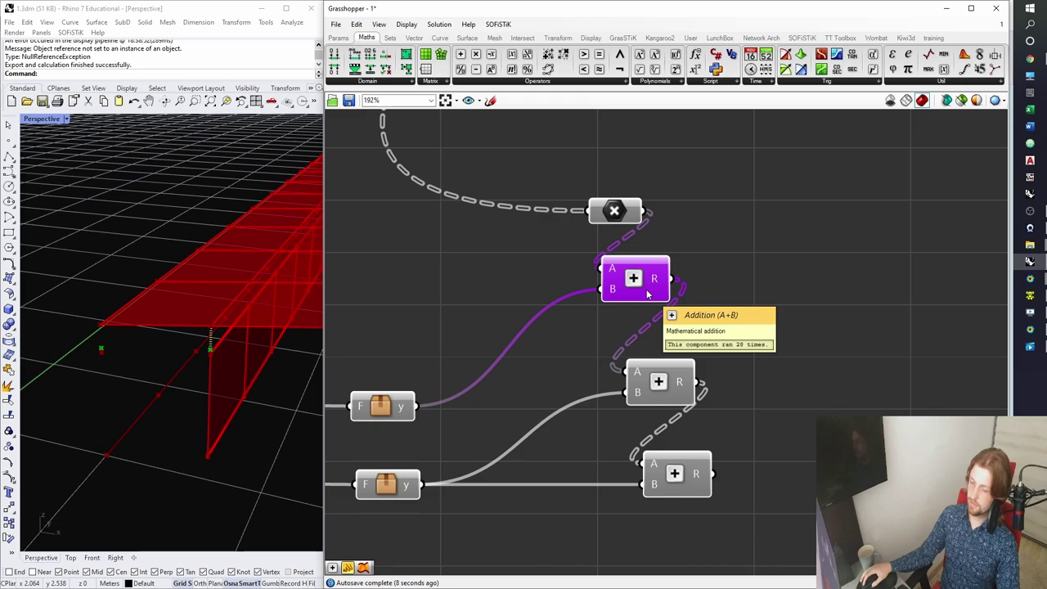
{"action": "left_click", "coordinate": [664, 384]}
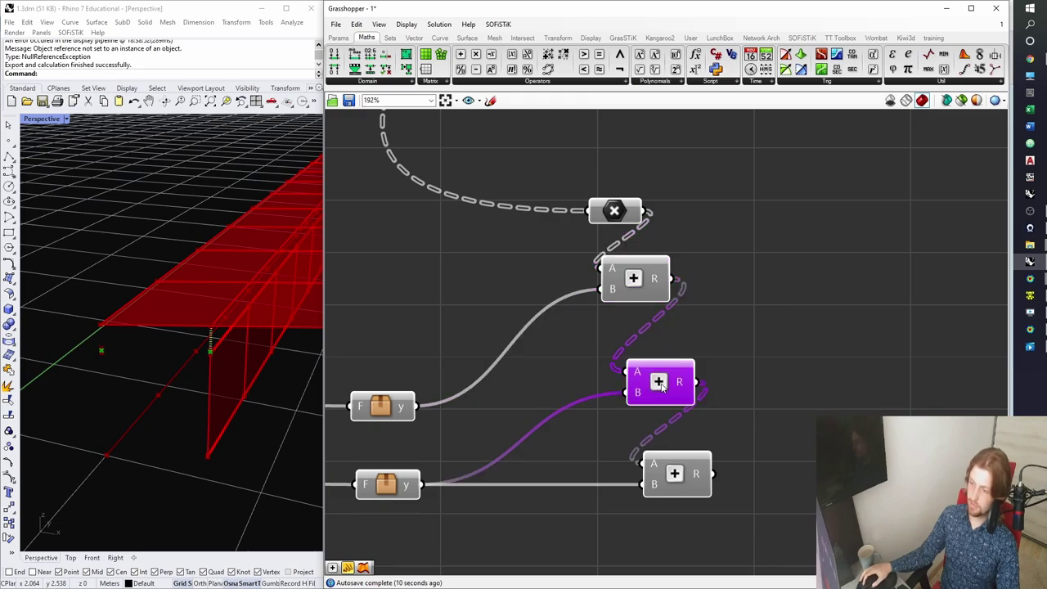
{"action": "left_click", "coordinate": [674, 475]}
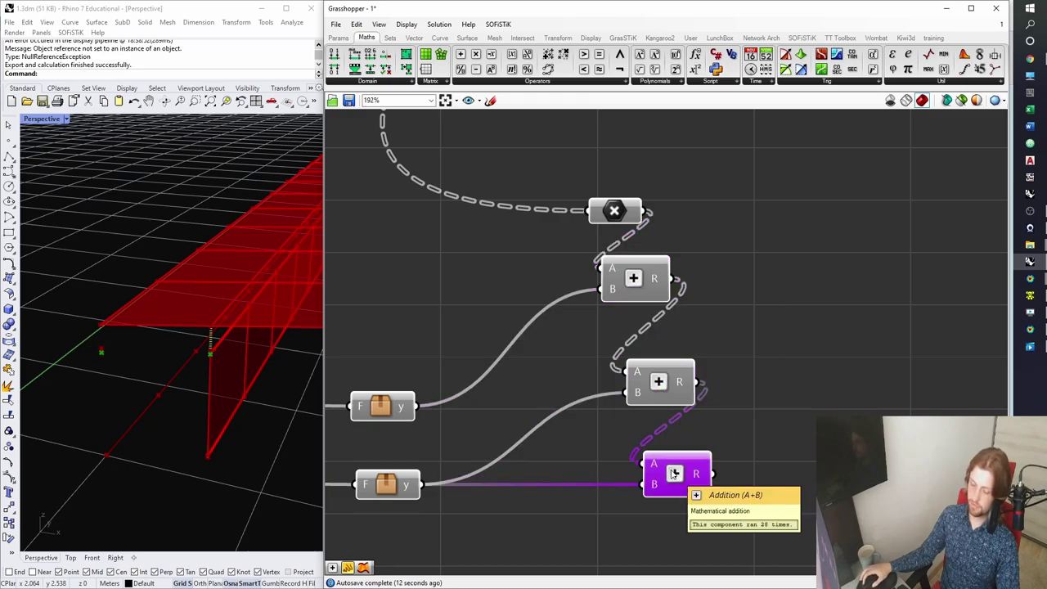
{"action": "right_click_drag", "start_coordinate": [672, 437], "coordinate": [675, 368]}
{"action": "scroll", "coordinate": [637, 360], "scroll_direction": "down", "scroll_amount": 3}
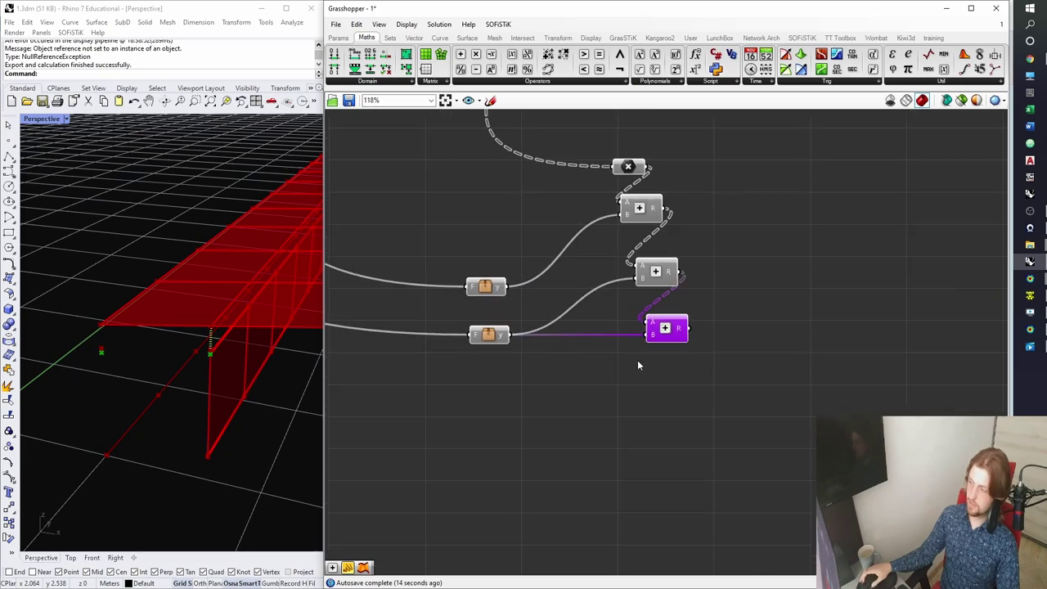
{"action": "left_click", "coordinate": [637, 359]}
Copy the lower cluster over to the section sliders and feed its F input from the HW slider.
{"action": "left_click", "coordinate": [498, 343]}
{"action": "scroll", "coordinate": [507, 363], "scroll_direction": "down", "scroll_amount": 10}
{"action": "left_click_drag", "start_coordinate": [497, 344], "coordinate": [726, 500], "text": "alt"}
{"action": "scroll", "coordinate": [654, 317], "scroll_direction": "up", "scroll_amount": 6}
{"action": "scroll", "coordinate": [565, 256], "scroll_direction": "up", "scroll_amount": 9}
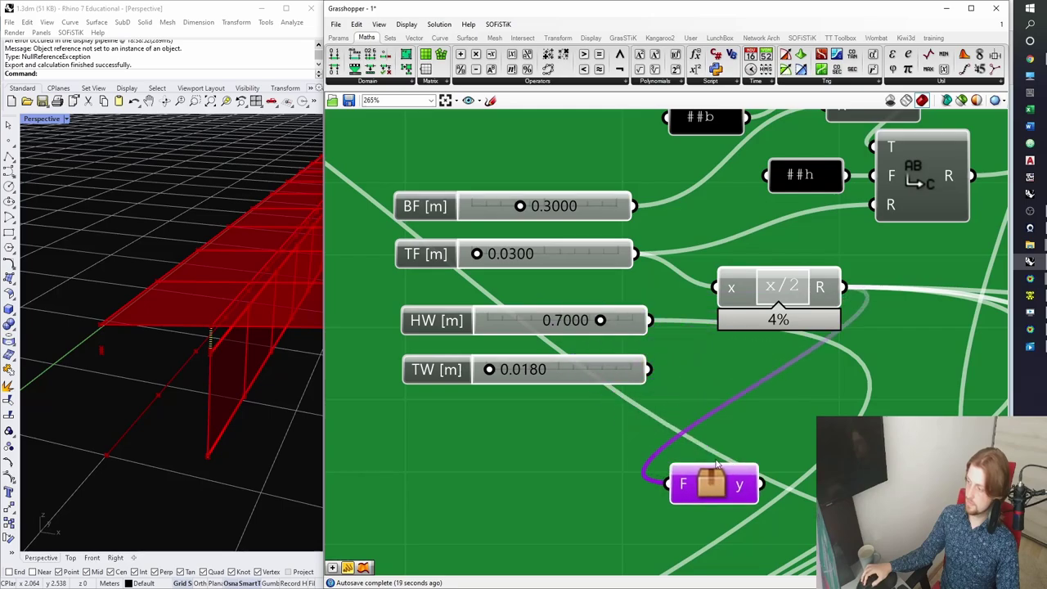
{"action": "right_click_drag", "start_coordinate": [715, 447], "coordinate": [595, 379]}
{"action": "right_click_drag", "start_coordinate": [576, 341], "coordinate": [651, 323]}
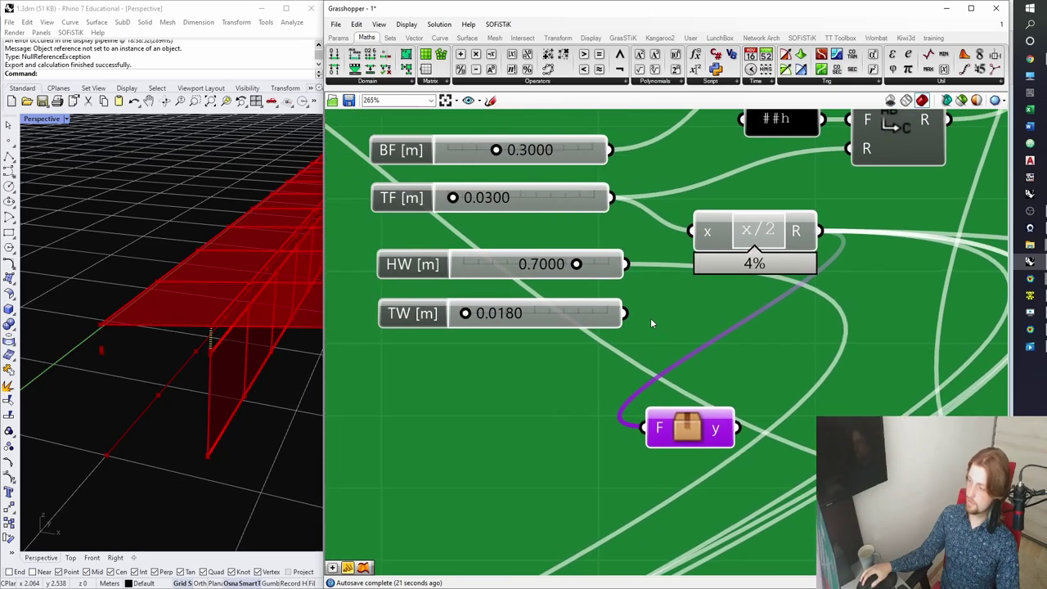
{"action": "right_click_drag", "start_coordinate": [593, 217], "coordinate": [598, 281]}
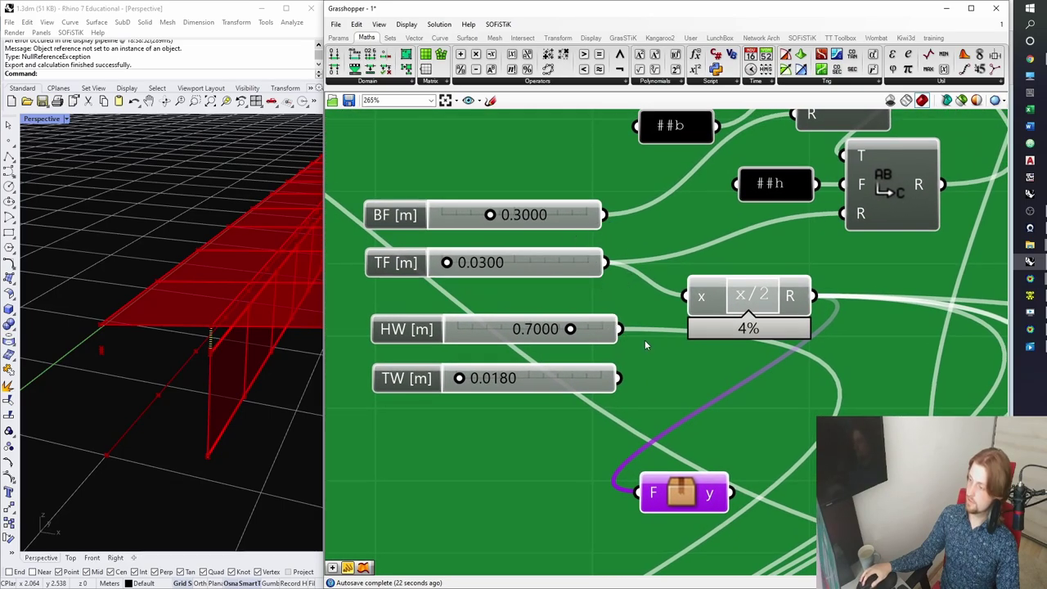
{"action": "left_click", "coordinate": [411, 331]}
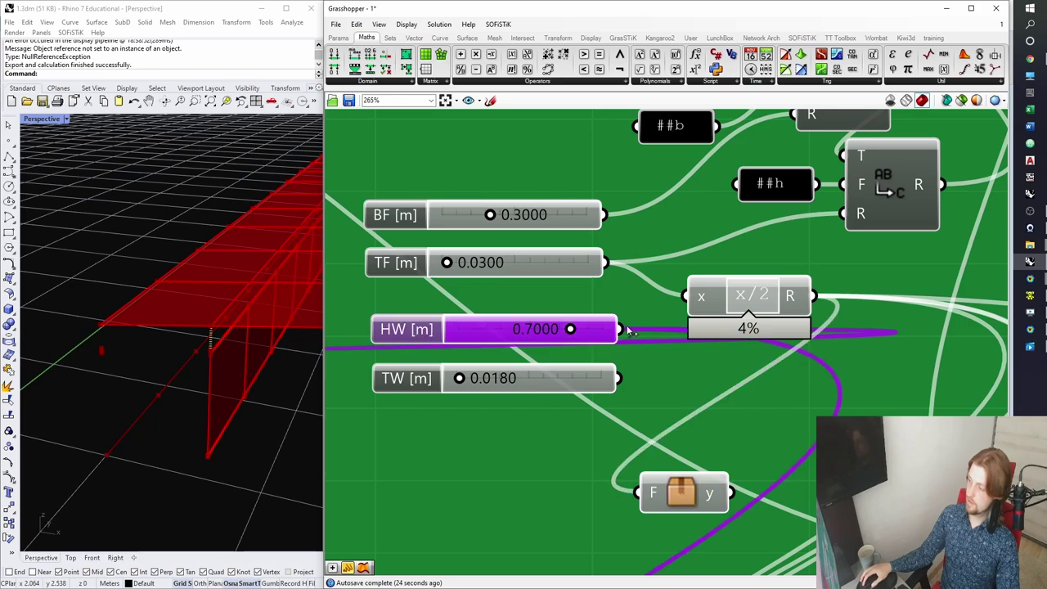
{"action": "left_click_drag", "start_coordinate": [661, 464], "coordinate": [643, 491]}
Move the HW-driven cluster back beneath the two existing clusters beside the Additions.
{"action": "scroll", "coordinate": [638, 458], "scroll_direction": "down", "scroll_amount": 10}
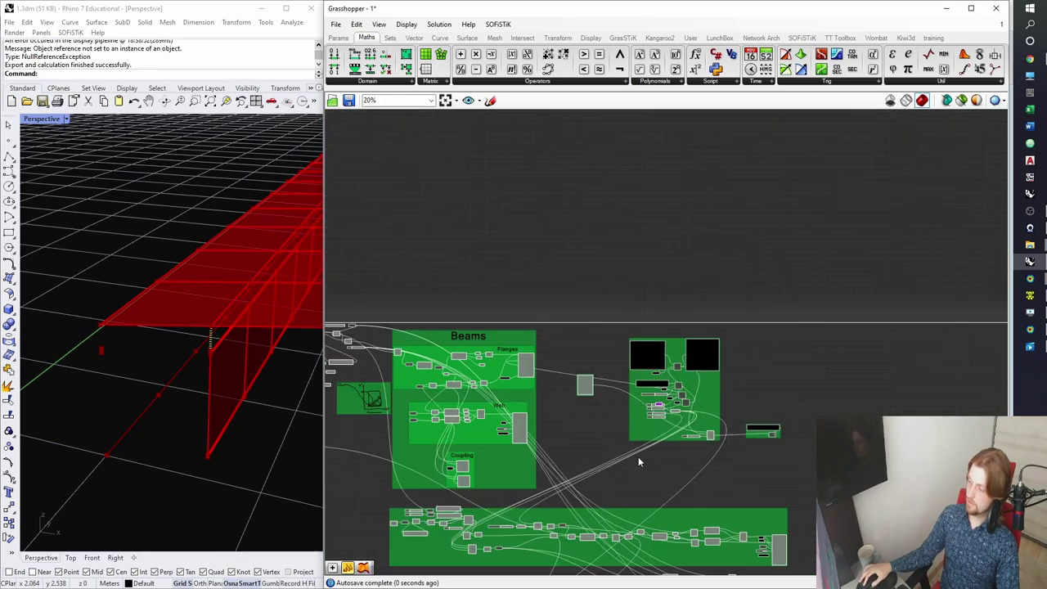
{"action": "scroll", "coordinate": [564, 546], "scroll_direction": "up", "scroll_amount": 10}
{"action": "left_click_drag", "start_coordinate": [534, 568], "coordinate": [722, 507]}
{"action": "right_click_drag", "start_coordinate": [722, 506], "coordinate": [407, 370]}
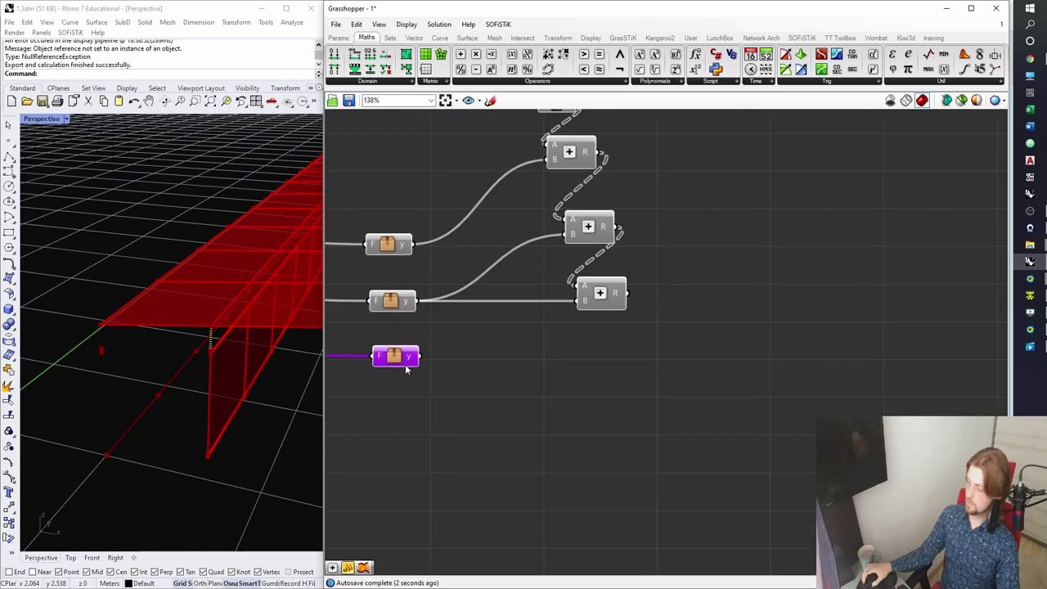
Add a fourth Addition with A from the third Addition's result and B from the HW cluster, and check its points in Rhino.
{"action": "left_click_drag", "start_coordinate": [601, 297], "coordinate": [617, 366], "text": "alt"}
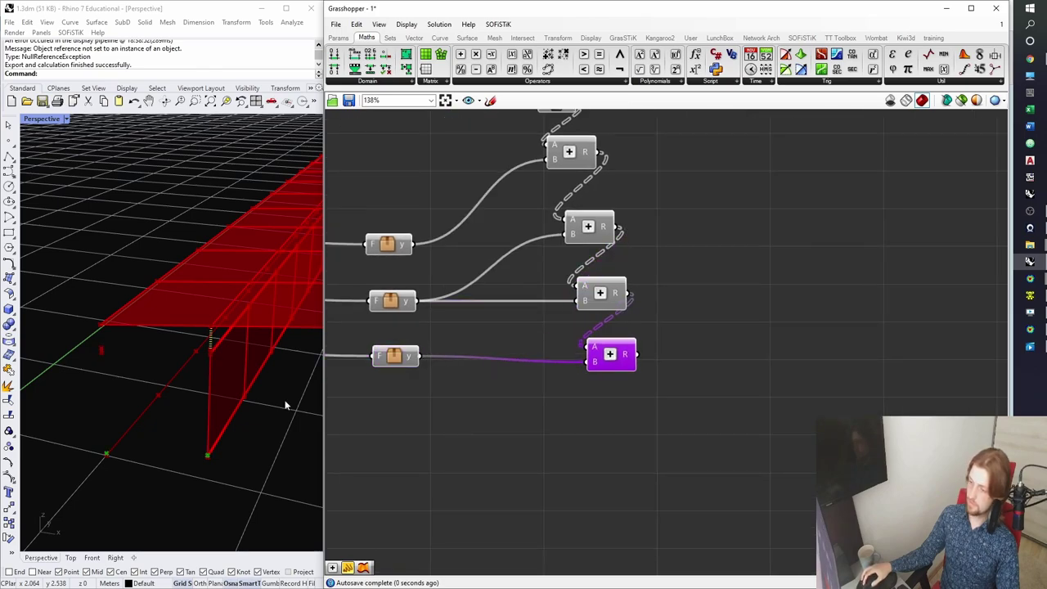
{"action": "right_click_drag", "start_coordinate": [194, 422], "coordinate": [199, 331], "text": "shift"}
{"action": "right_click_drag", "start_coordinate": [265, 357], "coordinate": [212, 392], "text": "shift"}
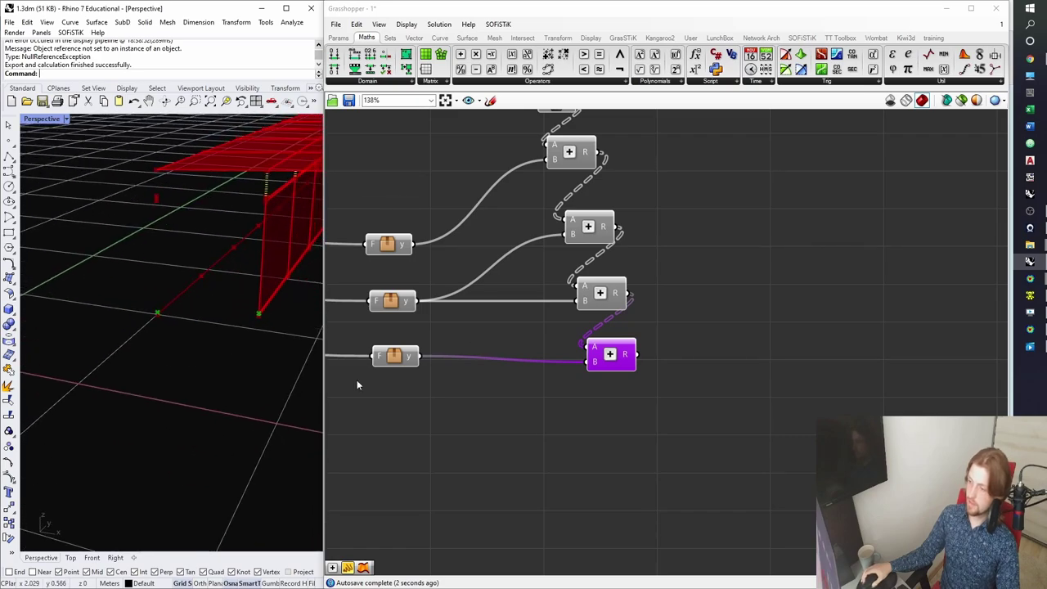
{"action": "left_click", "coordinate": [606, 385]}
{"action": "right_click_drag", "start_coordinate": [607, 384], "coordinate": [594, 389]}
{"action": "left_click", "coordinate": [609, 366]}
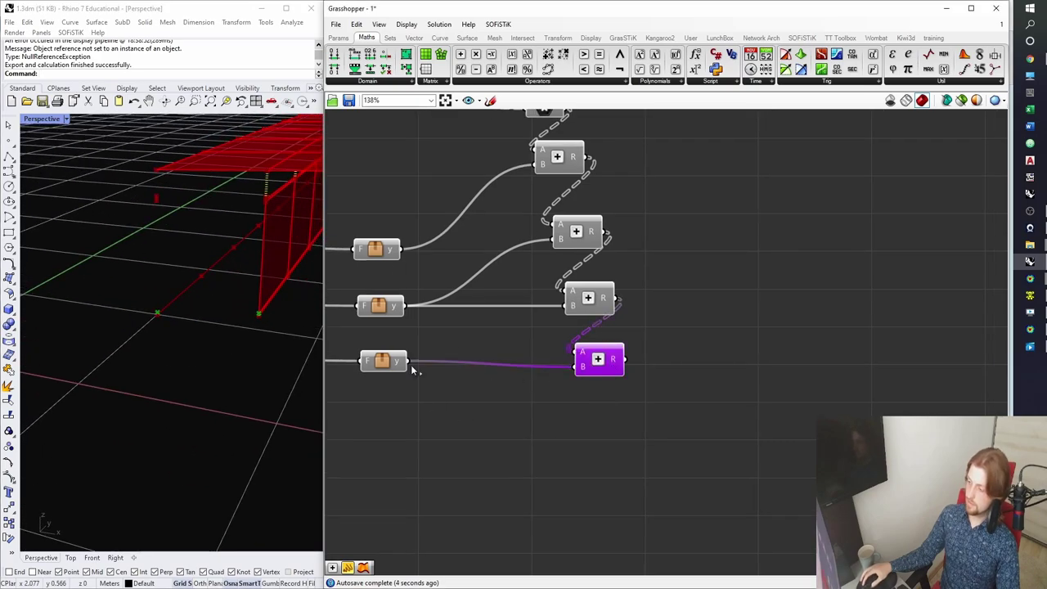
Copy the half-TF cluster below the HW cluster and add two more chained Additions that take B from it.
{"action": "left_click_drag", "start_coordinate": [382, 316], "coordinate": [387, 432], "text": "alt"}
{"action": "left_click_drag", "start_coordinate": [587, 369], "coordinate": [607, 479], "text": "alt"}
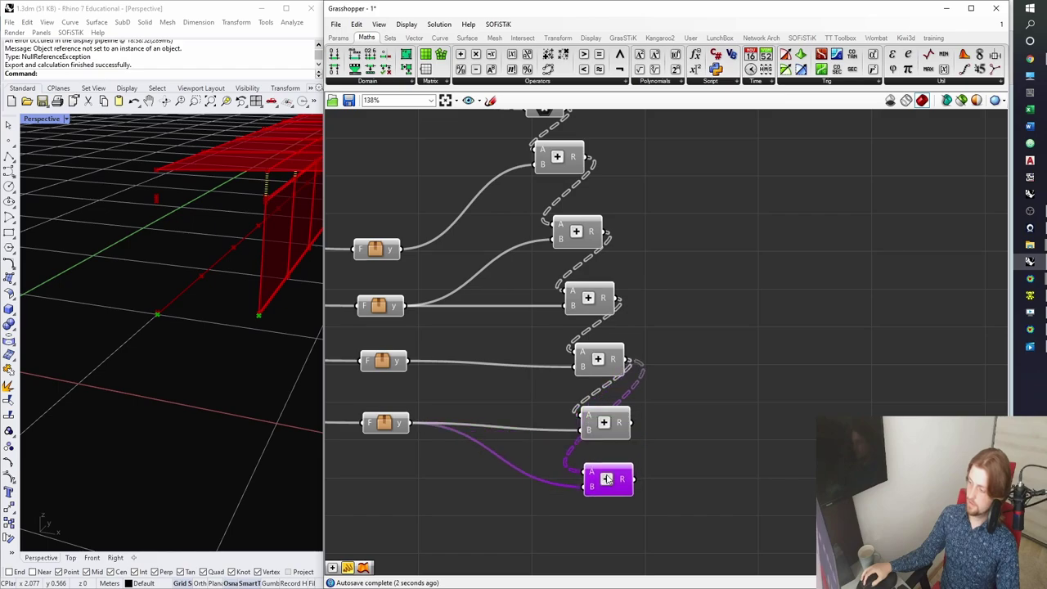
{"action": "left_click", "coordinate": [706, 416]}
{"action": "right_click_drag", "start_coordinate": [707, 414], "coordinate": [630, 444]}
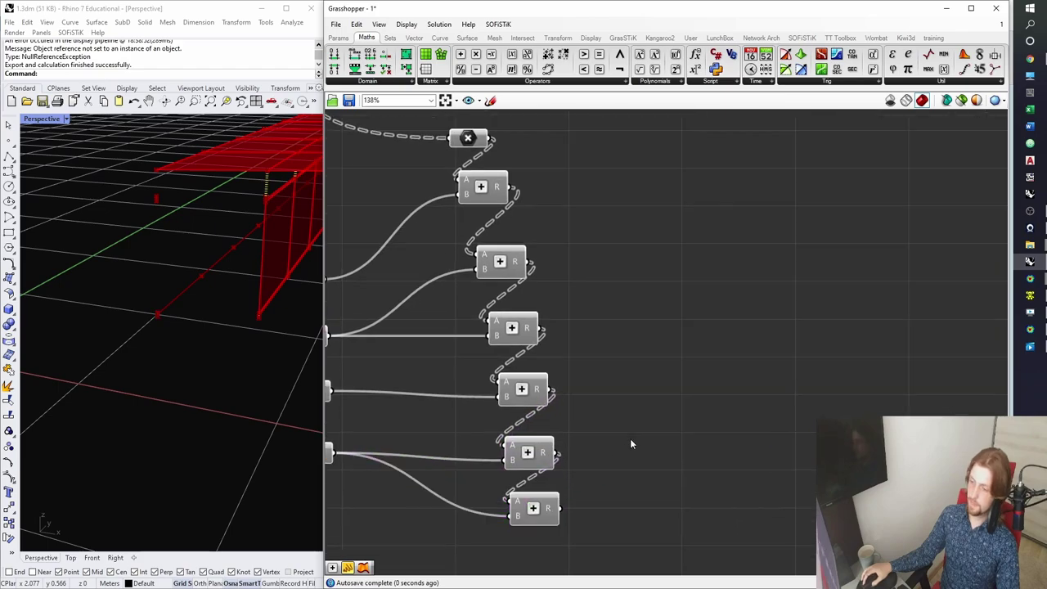
Highlight the first Addition's points and examine them across the bridge's beams in the Rhino viewport.
{"action": "scroll", "coordinate": [480, 401], "scroll_direction": "down", "scroll_amount": 4}
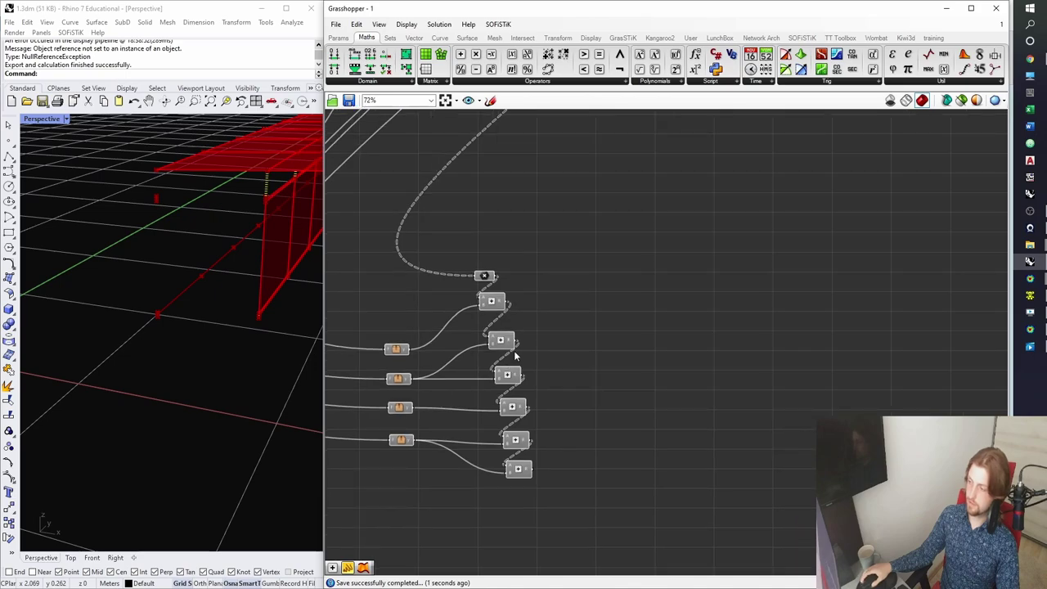
{"action": "right_click_drag", "start_coordinate": [535, 295], "coordinate": [492, 324]}
{"action": "scroll", "coordinate": [254, 291], "scroll_direction": "down", "scroll_amount": 6}
{"action": "right_click_drag", "start_coordinate": [246, 288], "coordinate": [159, 316], "text": "shift"}
{"action": "left_click", "coordinate": [448, 330]}
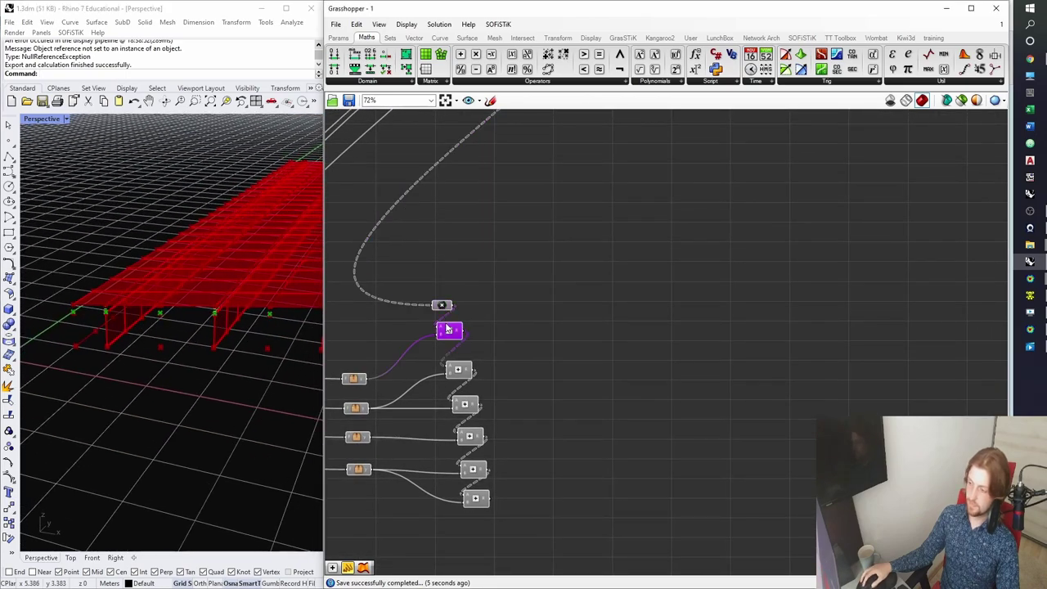
{"action": "right_click_drag", "start_coordinate": [505, 305], "coordinate": [495, 318]}
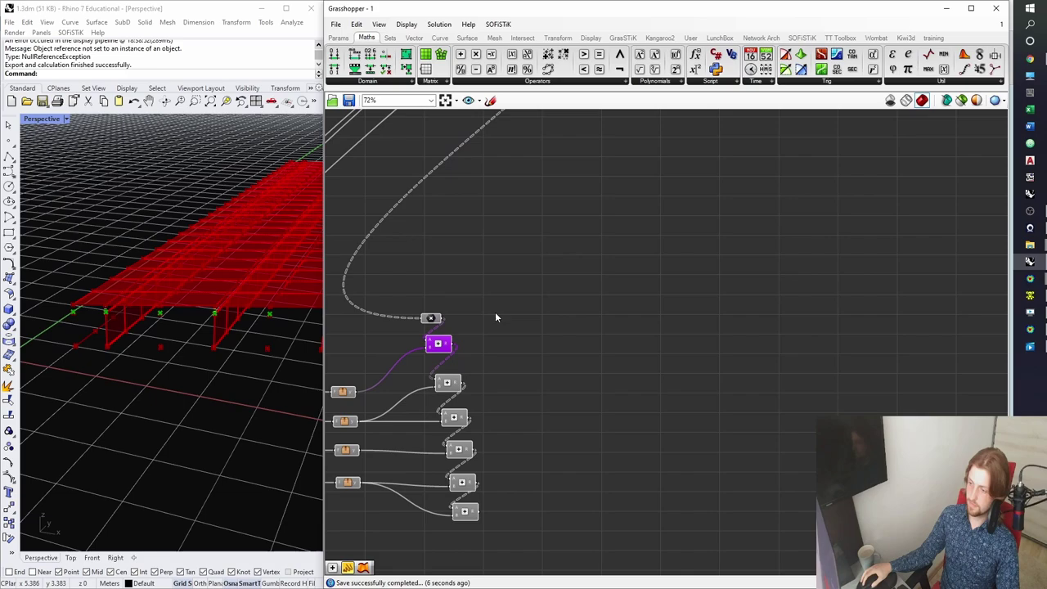
Try picking single points by index with a List Item on the point parameter, driven by an integer slider starting at 0.
{"action": "left_click", "coordinate": [390, 39]}
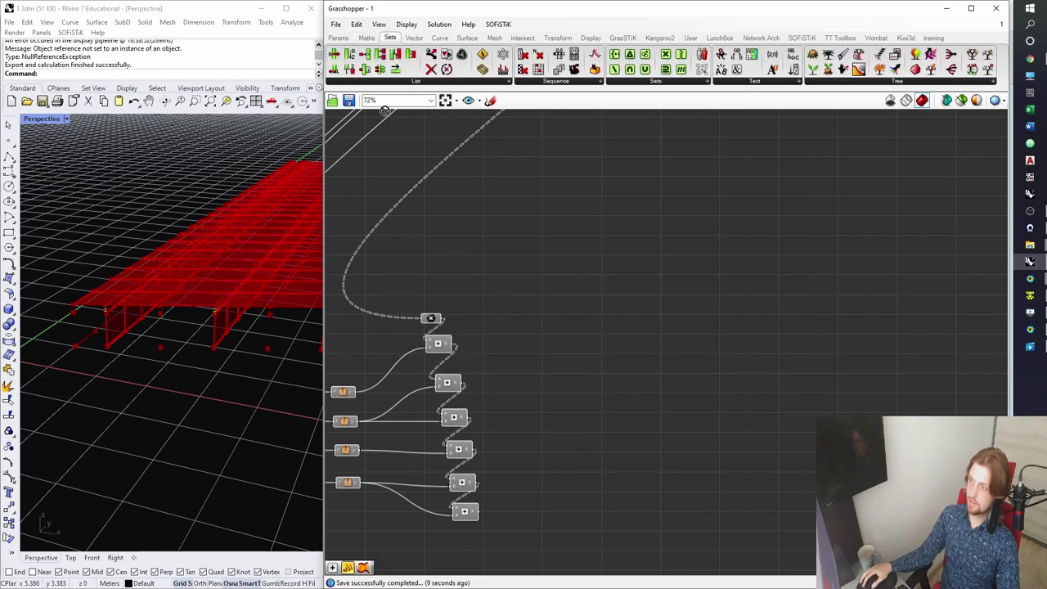
{"action": "scroll", "coordinate": [440, 320], "scroll_direction": "up", "scroll_amount": 2}
{"action": "left_click_drag", "start_coordinate": [385, 111], "coordinate": [623, 329]}
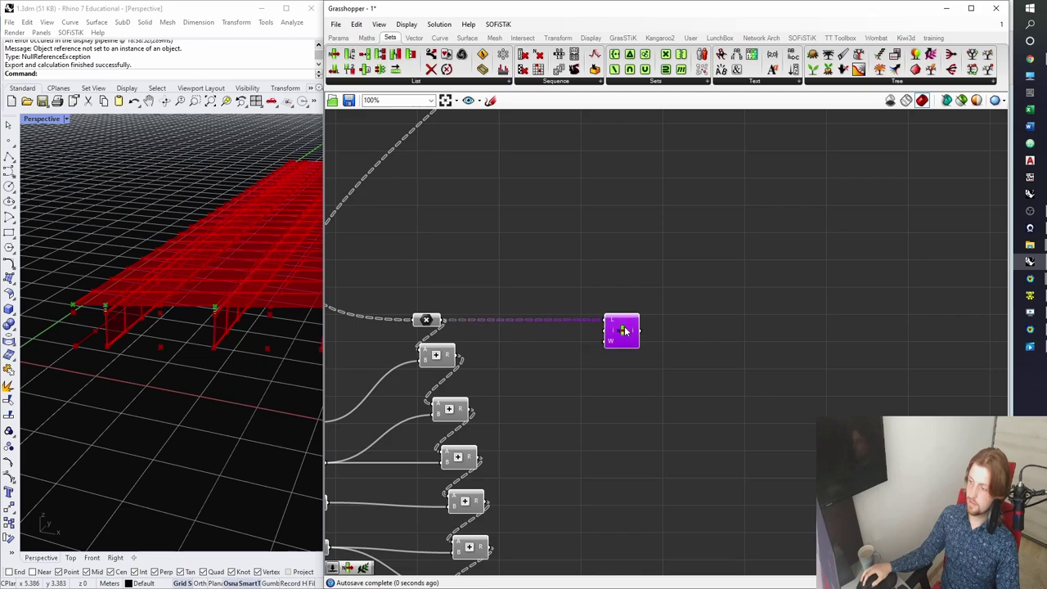
{"action": "double_click", "coordinate": [547, 346]}
{"action": "type", "text": "0<"}
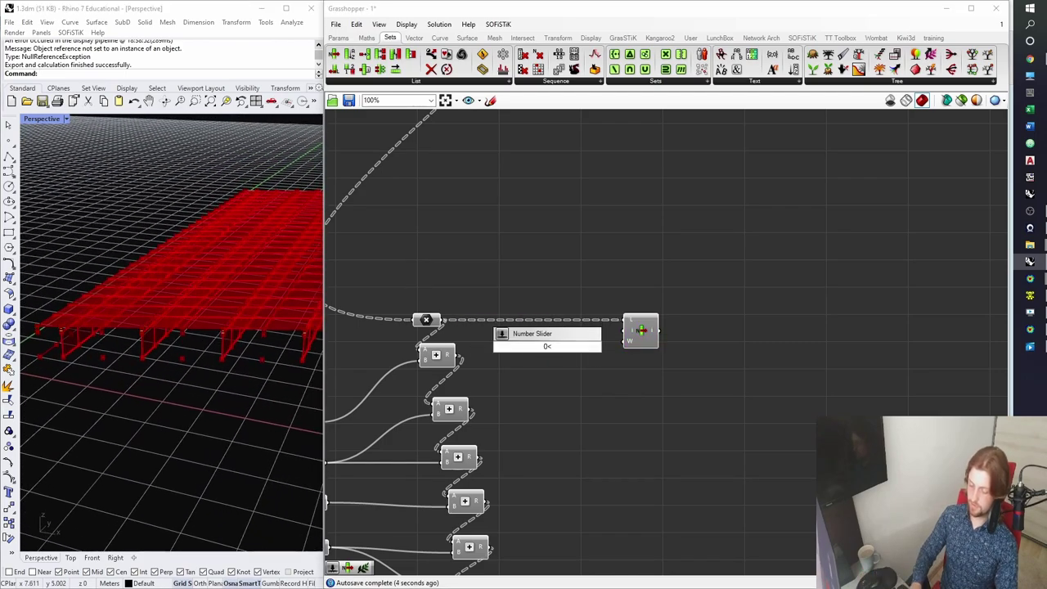
{"action": "key", "text": "Return"}
{"action": "scroll", "coordinate": [557, 348], "scroll_direction": "up", "scroll_amount": 1}
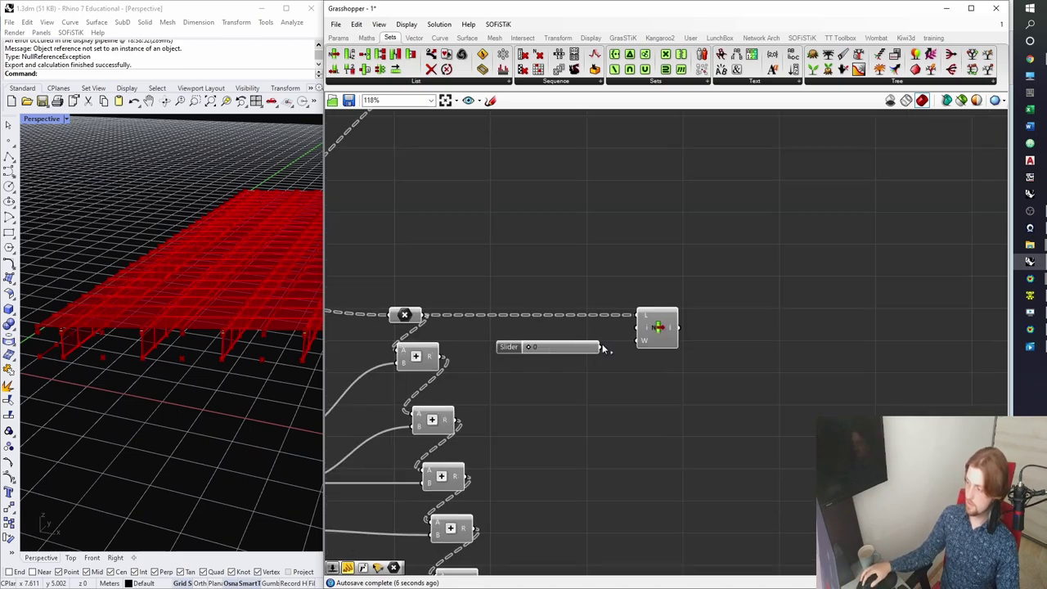
{"action": "left_click_drag", "start_coordinate": [642, 330], "coordinate": [670, 356]}
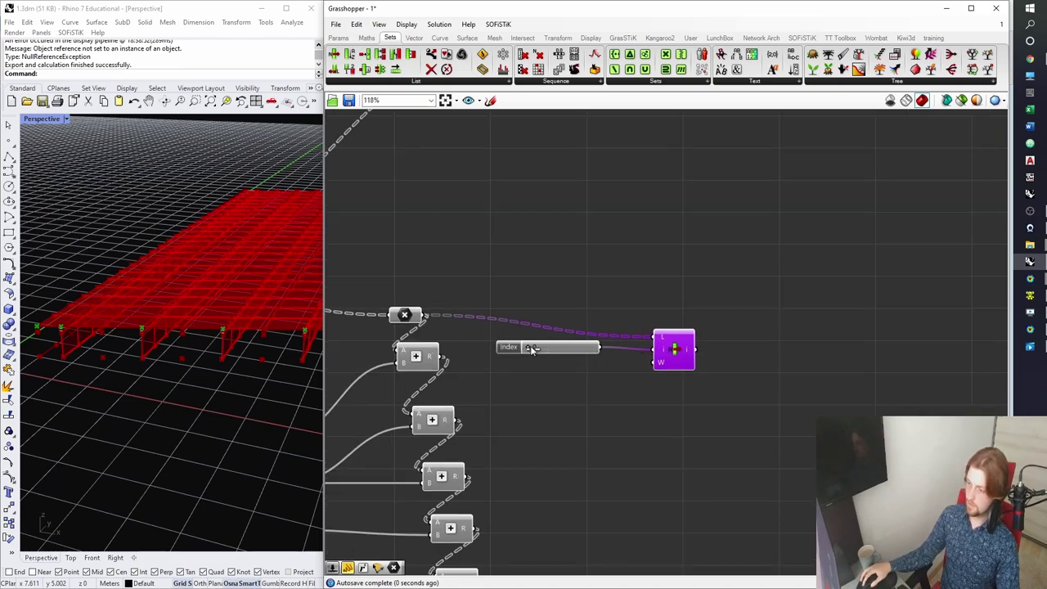
{"action": "left_click_drag", "start_coordinate": [530, 347], "coordinate": [539, 350]}
Delete the List Item and its index slider.
{"action": "left_click", "coordinate": [595, 387]}
{"action": "left_click_drag", "start_coordinate": [695, 404], "coordinate": [540, 301]}
{"action": "key", "text": "Delete"}
Copy the cluster with Without last, Without first and Without ends outputs from the Flanges group to beside the point parameter.
{"action": "scroll", "coordinate": [540, 302], "scroll_direction": "down", "scroll_amount": 3}
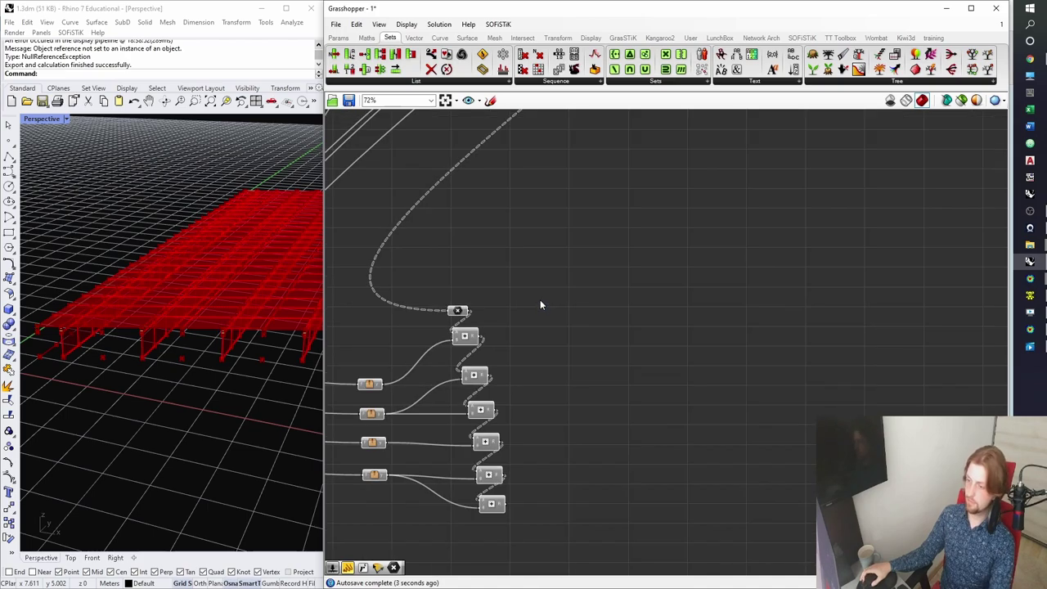
{"action": "scroll", "coordinate": [540, 305], "scroll_direction": "down", "scroll_amount": 10}
{"action": "right_click_drag", "start_coordinate": [516, 124], "coordinate": [546, 286]}
{"action": "scroll", "coordinate": [487, 236], "scroll_direction": "up", "scroll_amount": 10}
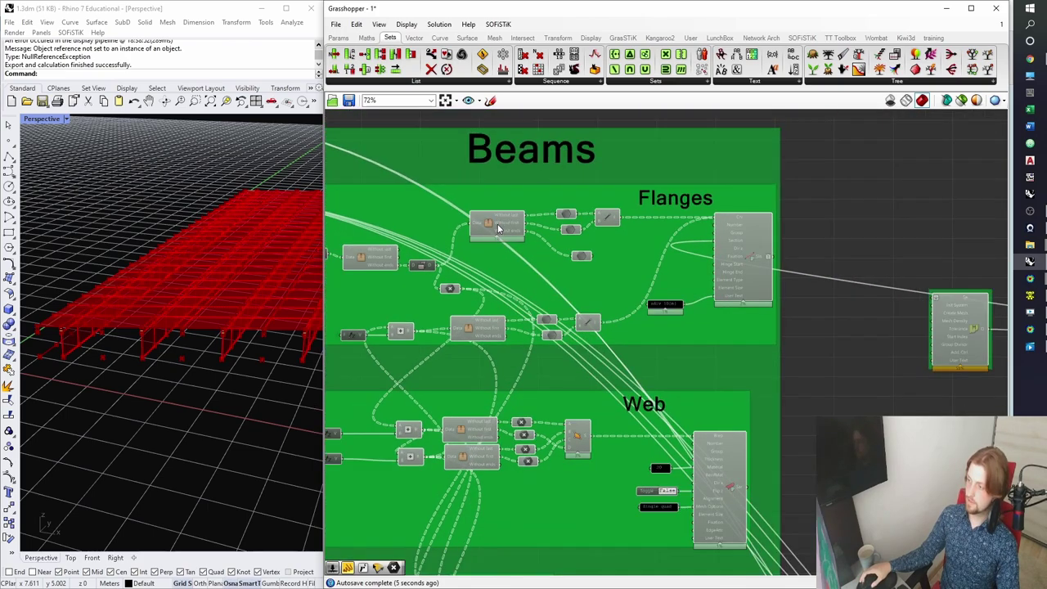
{"action": "left_click", "coordinate": [499, 228]}
{"action": "scroll", "coordinate": [495, 227], "scroll_direction": "up", "scroll_amount": 5}
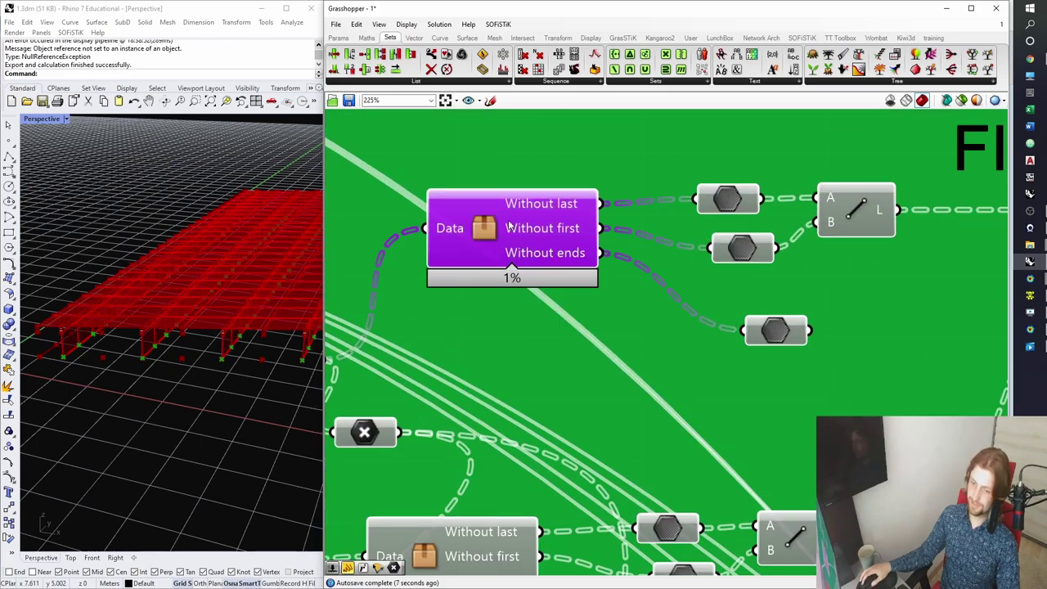
{"action": "scroll", "coordinate": [504, 253], "scroll_direction": "down", "scroll_amount": 10}
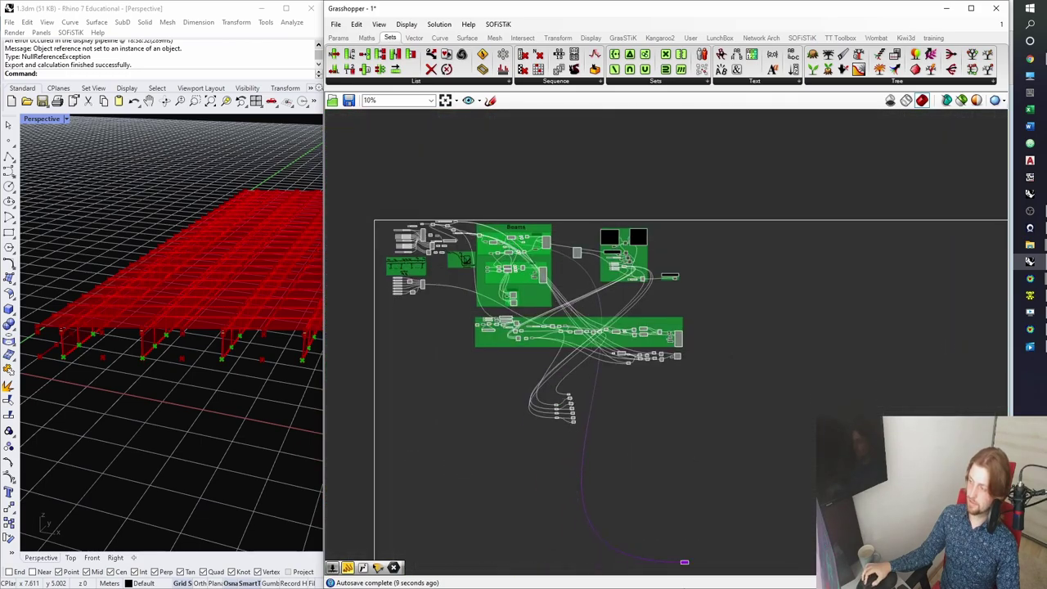
{"action": "scroll", "coordinate": [684, 562], "scroll_direction": "up", "scroll_amount": 8}
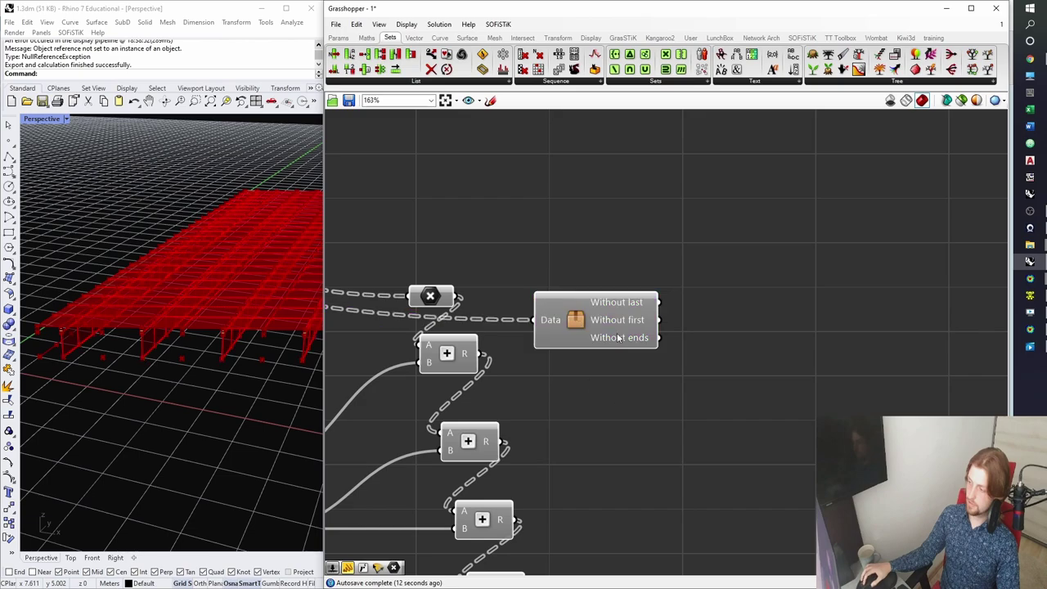
Feed the copied cluster's Data from the point parameter, and duplicate it below with Data from the first Addition's result.
{"action": "scroll", "coordinate": [573, 327], "scroll_direction": "up", "scroll_amount": 3}
{"action": "right_click_drag", "start_coordinate": [542, 360], "coordinate": [621, 286]}
{"action": "left_click_drag", "start_coordinate": [621, 286], "coordinate": [638, 263]}
{"action": "left_click_drag", "start_coordinate": [434, 237], "coordinate": [647, 337]}
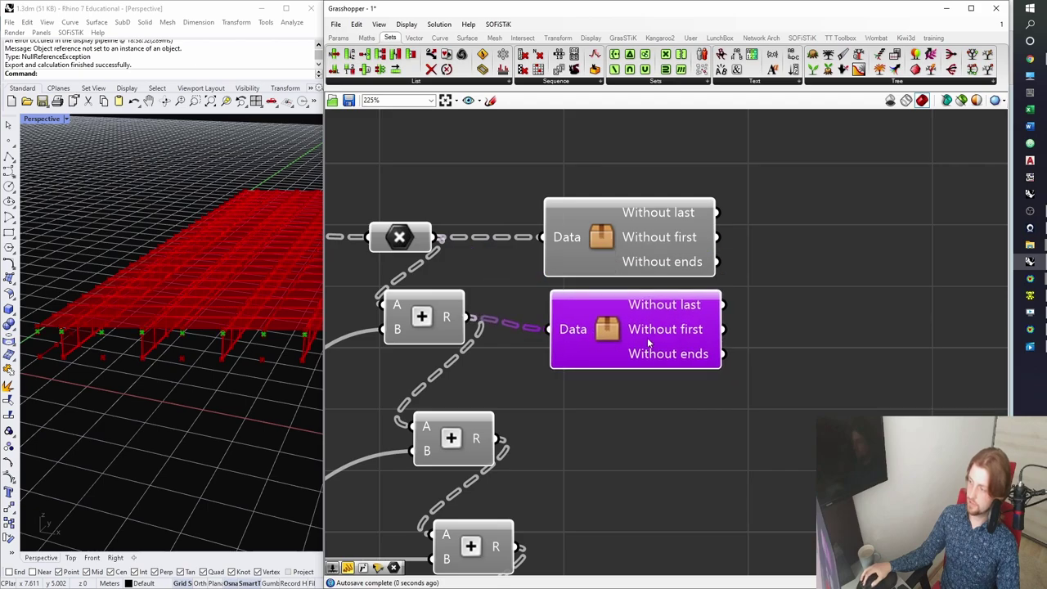
Add a 4Point Surface fed with A and D from the upper cluster's Without last and Without first, B and C from the lower's.
{"action": "right_click_drag", "start_coordinate": [648, 337], "coordinate": [557, 371]}
{"action": "left_click", "coordinate": [595, 160]}
{"action": "left_click", "coordinate": [467, 38]}
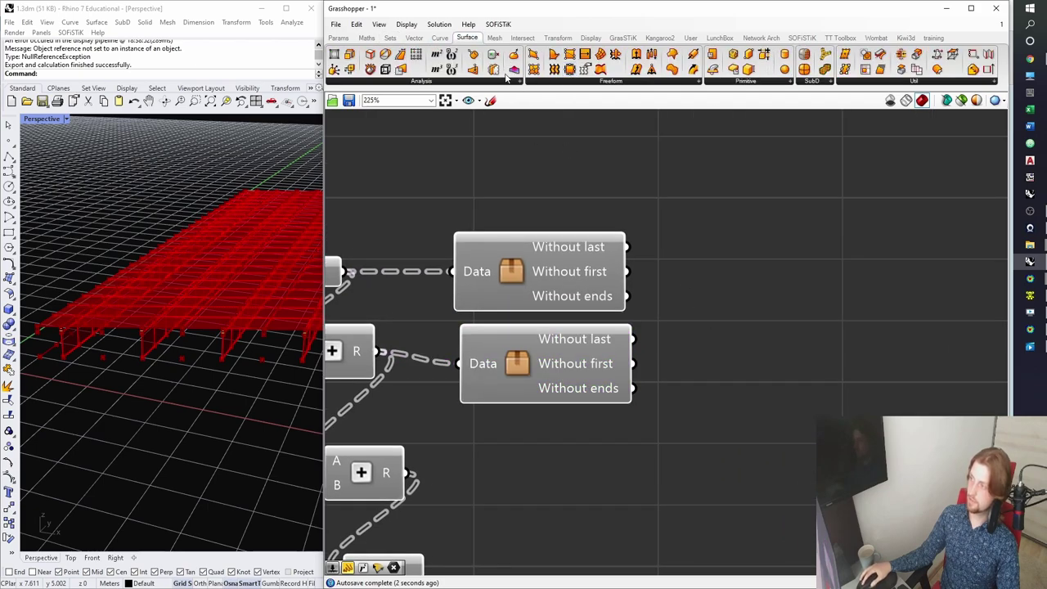
{"action": "left_click_drag", "start_coordinate": [534, 53], "coordinate": [749, 282]}
{"action": "right_click_drag", "start_coordinate": [655, 282], "coordinate": [578, 287]}
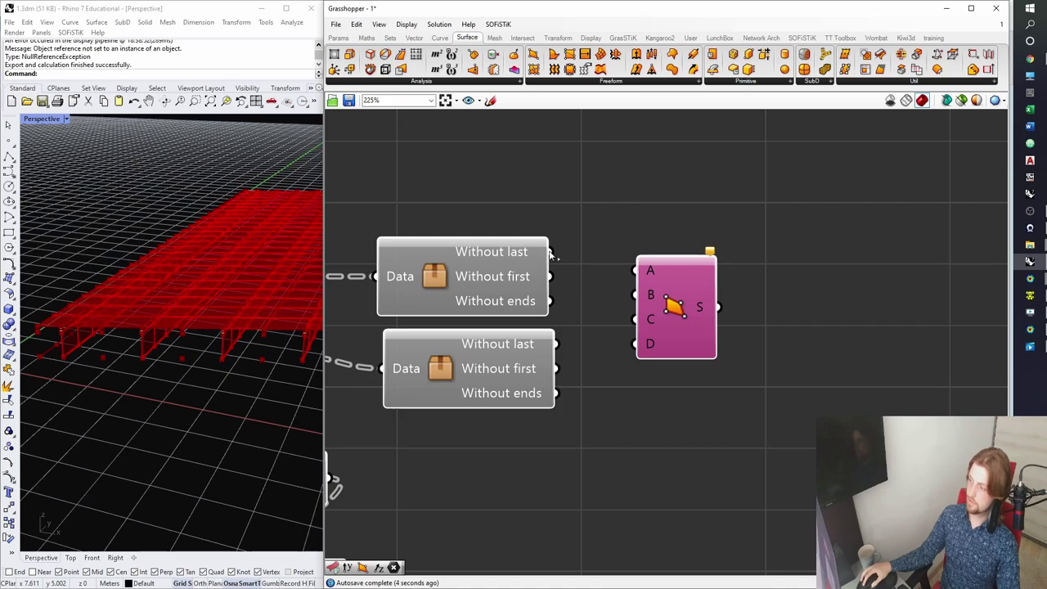
{"action": "left_click_drag", "start_coordinate": [560, 349], "coordinate": [625, 298]}
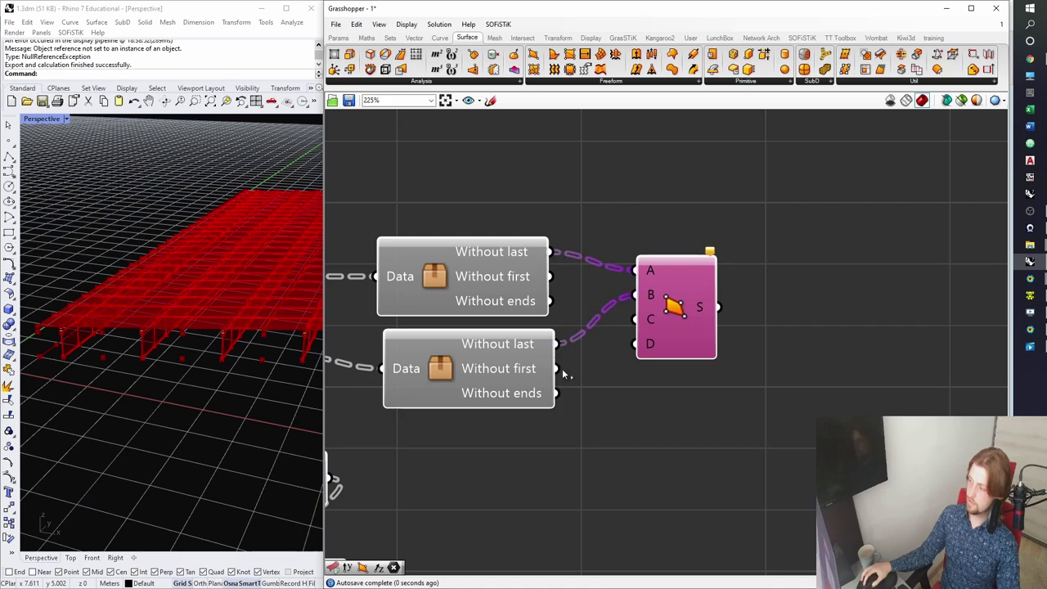
{"action": "left_click_drag", "start_coordinate": [563, 371], "coordinate": [638, 319]}
{"action": "left_click_drag", "start_coordinate": [573, 323], "coordinate": [637, 344]}
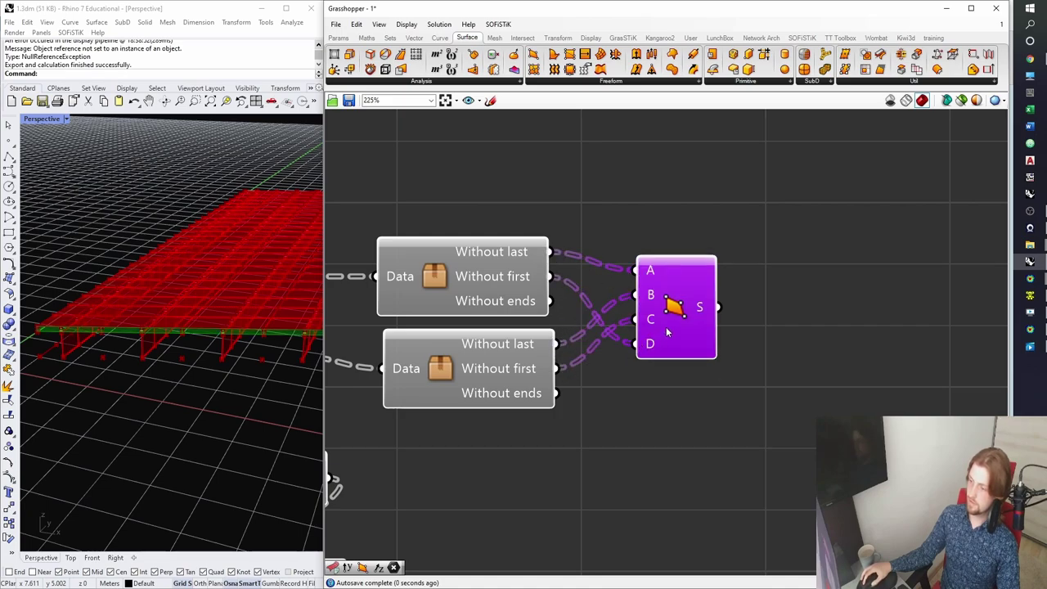
Examine the new surface strip along the deck edge in the Rhino viewport, from close up and from a distance.
{"action": "scroll", "coordinate": [98, 334], "scroll_direction": "up", "scroll_amount": 5}
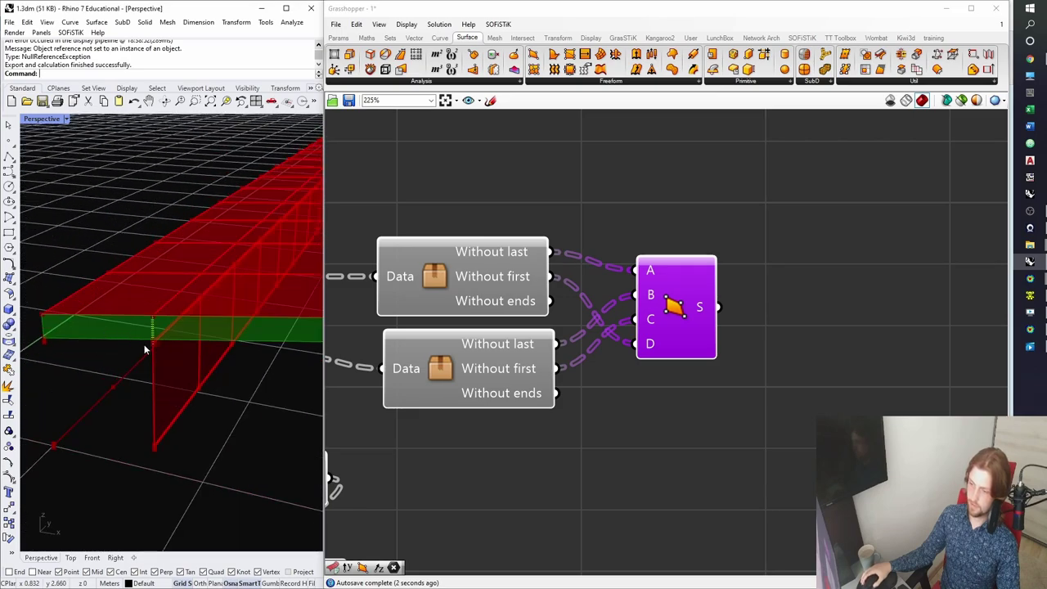
{"action": "left_click", "coordinate": [717, 387]}
{"action": "left_click", "coordinate": [680, 314]}
{"action": "scroll", "coordinate": [215, 386], "scroll_direction": "down", "scroll_amount": 5}
{"action": "right_click_drag", "start_coordinate": [246, 385], "coordinate": [164, 393], "text": "shift"}
{"action": "scroll", "coordinate": [144, 375], "scroll_direction": "up", "scroll_amount": 5}
{"action": "scroll", "coordinate": [143, 374], "scroll_direction": "down", "scroll_amount": 3}
{"action": "scroll", "coordinate": [164, 393], "scroll_direction": "down", "scroll_amount": 6}
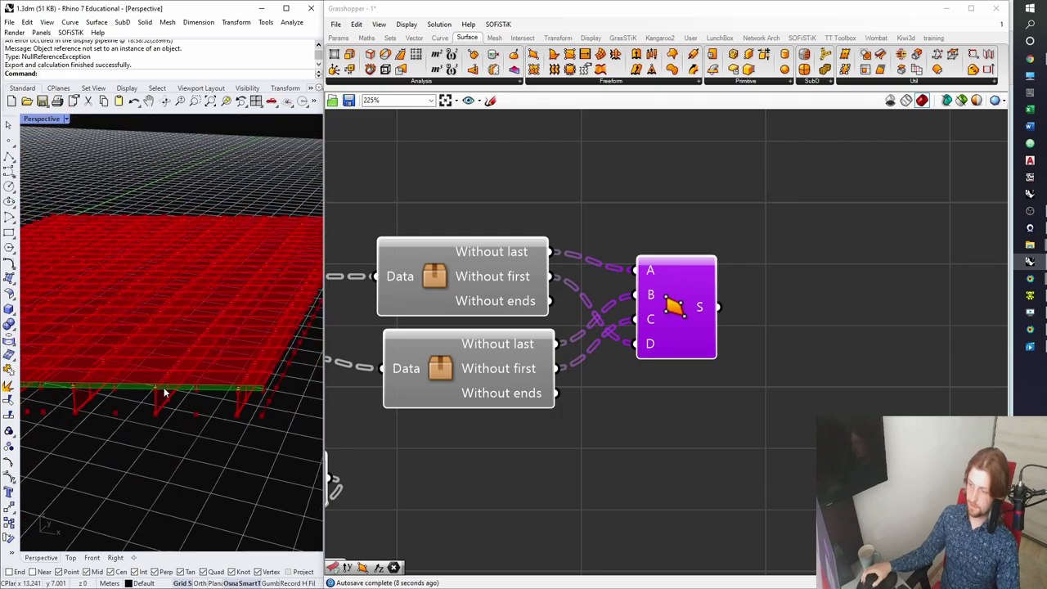
{"action": "scroll", "coordinate": [164, 393], "scroll_direction": "down", "scroll_amount": 3}
{"action": "right_click_drag", "start_coordinate": [238, 395], "coordinate": [316, 397], "text": "shift"}
{"action": "left_click", "coordinate": [583, 412]}
Shift the two clusters and the 4Point Surface together slightly up and away from the Addition components.
{"action": "scroll", "coordinate": [600, 415], "scroll_direction": "down", "scroll_amount": 2}
{"action": "right_click_drag", "start_coordinate": [601, 431], "coordinate": [634, 395]}
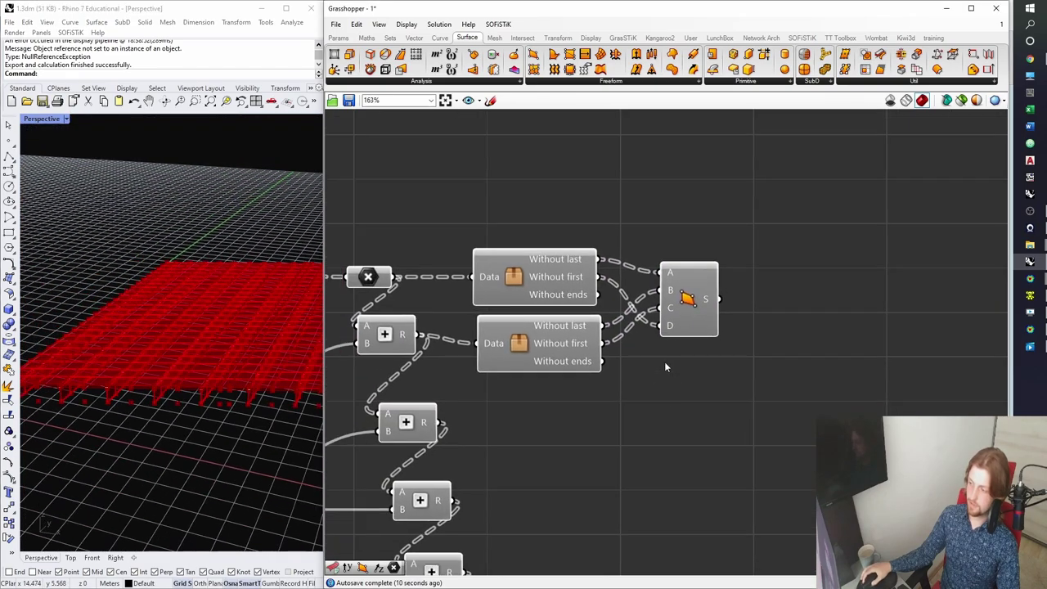
{"action": "right_click_drag", "start_coordinate": [700, 393], "coordinate": [692, 352]}
{"action": "left_click_drag", "start_coordinate": [781, 371], "coordinate": [529, 203]}
{"action": "left_click_drag", "start_coordinate": [507, 217], "coordinate": [535, 199]}
{"action": "left_click", "coordinate": [731, 301]}
Duplicate the lower cluster below and feed its Data from the second Addition's result.
{"action": "left_click", "coordinate": [587, 284]}
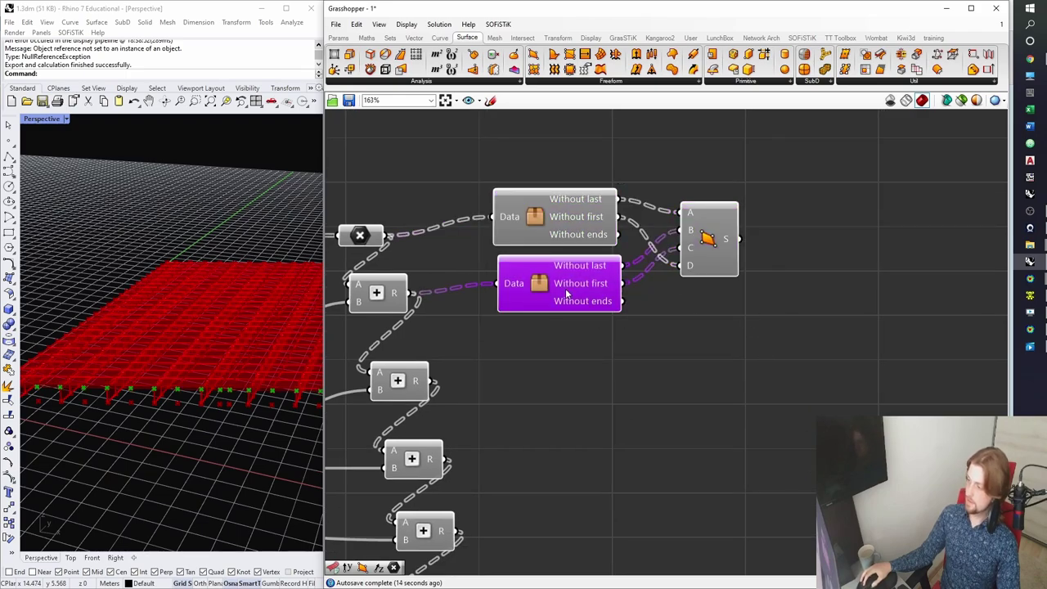
{"action": "left_click_drag", "start_coordinate": [566, 293], "coordinate": [561, 360], "text": "alt"}
{"action": "left_click_drag", "start_coordinate": [496, 360], "coordinate": [497, 358]}
{"action": "left_click_drag", "start_coordinate": [527, 359], "coordinate": [533, 389]}
{"action": "right_click_drag", "start_coordinate": [532, 388], "coordinate": [579, 227]}
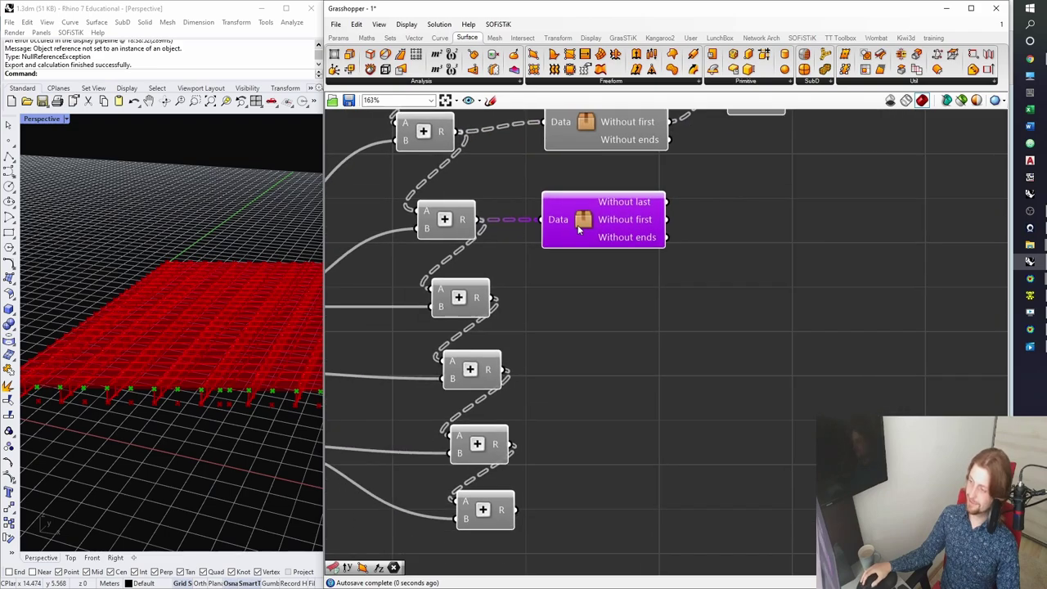
Add four more cluster copies down the column, each with Data from the third to sixth Addition's result.
{"action": "left_click_drag", "start_coordinate": [581, 231], "coordinate": [595, 291], "text": "alt"}
{"action": "left_click_drag", "start_coordinate": [498, 298], "coordinate": [556, 277]}
{"action": "left_click_drag", "start_coordinate": [606, 296], "coordinate": [604, 316]}
{"action": "left_click_drag", "start_coordinate": [603, 315], "coordinate": [619, 381], "text": "alt"}
{"action": "left_click_drag", "start_coordinate": [507, 371], "coordinate": [571, 365]}
{"action": "left_click_drag", "start_coordinate": [603, 371], "coordinate": [614, 529]}
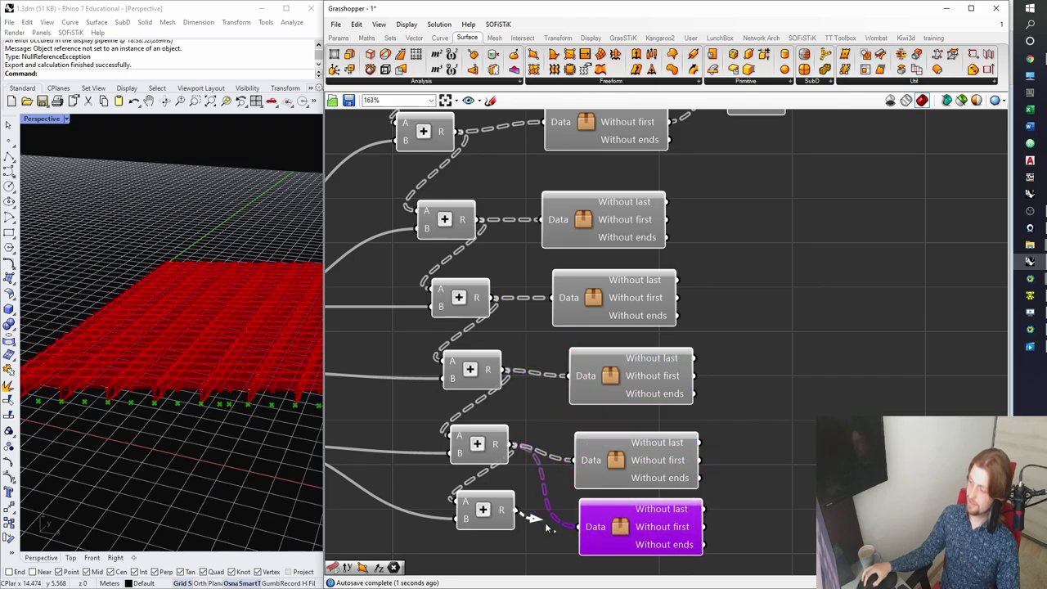
{"action": "scroll", "coordinate": [624, 442], "scroll_direction": "down", "scroll_amount": 3}
Copy the 4Point Surface below, with A and D from the first Addition's cluster and B and C from the second's.
{"action": "right_click_drag", "start_coordinate": [703, 225], "coordinate": [634, 267]}
{"action": "scroll", "coordinate": [635, 267], "scroll_direction": "up", "scroll_amount": 1}
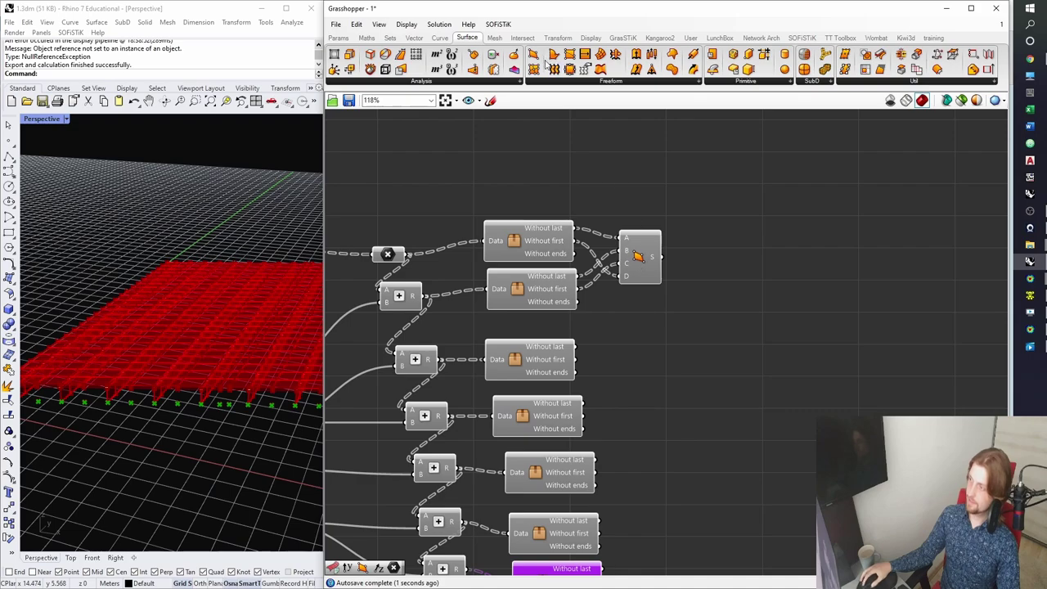
{"action": "left_click", "coordinate": [638, 257]}
{"action": "scroll", "coordinate": [638, 257], "scroll_direction": "up", "scroll_amount": 2}
{"action": "left_click_drag", "start_coordinate": [639, 254], "coordinate": [659, 350], "text": "alt"}
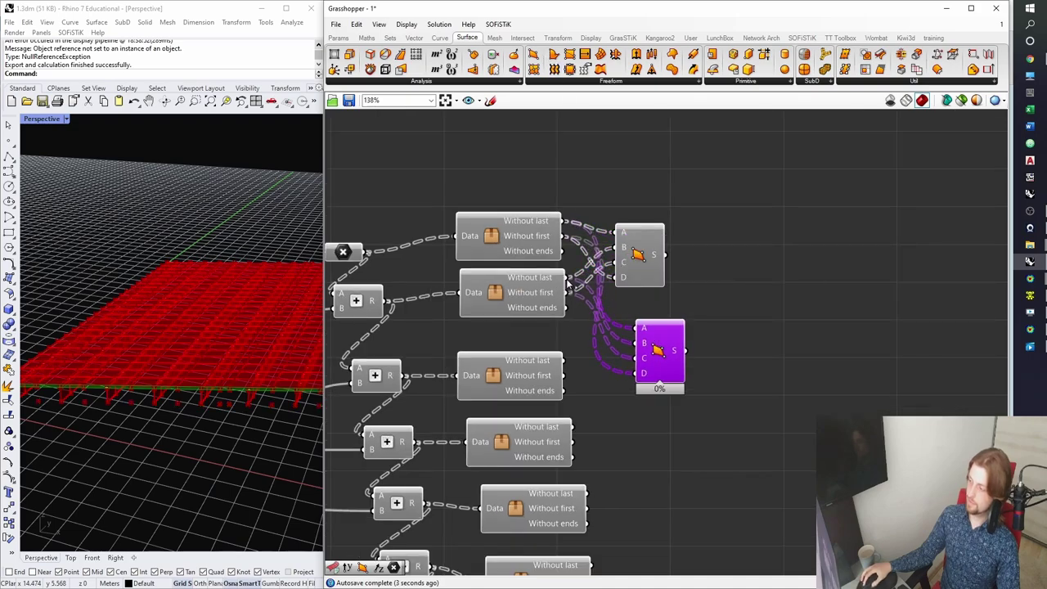
{"action": "left_click_drag", "start_coordinate": [625, 318], "coordinate": [644, 359]}
{"action": "scroll", "coordinate": [655, 311], "scroll_direction": "up", "scroll_amount": 3}
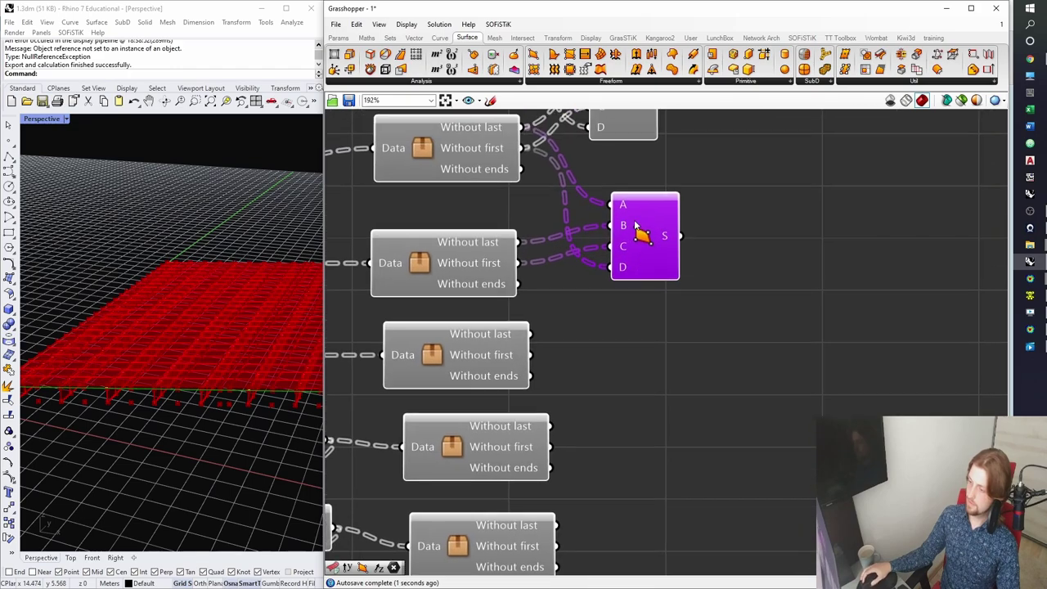
Create a third 4Point Surface copy spanning the second Addition's cluster (A, D) and the third Addition's cluster (B, C).
{"action": "scroll", "coordinate": [130, 408], "scroll_direction": "up", "scroll_amount": 10}
{"action": "right_click_drag", "start_coordinate": [122, 376], "coordinate": [227, 411], "text": "shift"}
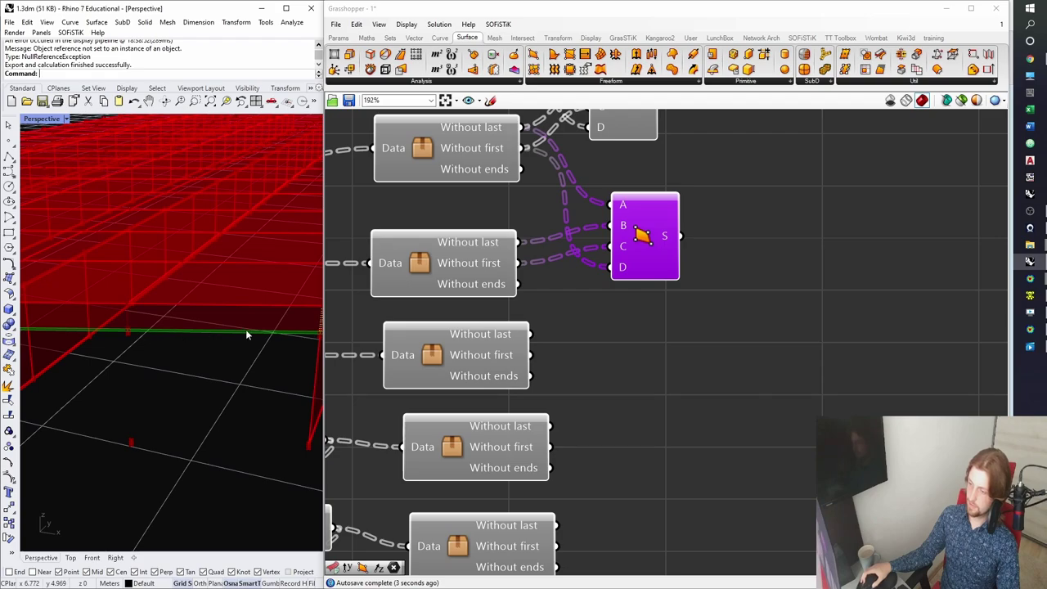
{"action": "scroll", "coordinate": [219, 356], "scroll_direction": "up", "scroll_amount": 2}
{"action": "key", "text": "ctrl+c"}
{"action": "key", "text": "ctrl+shift+v"}
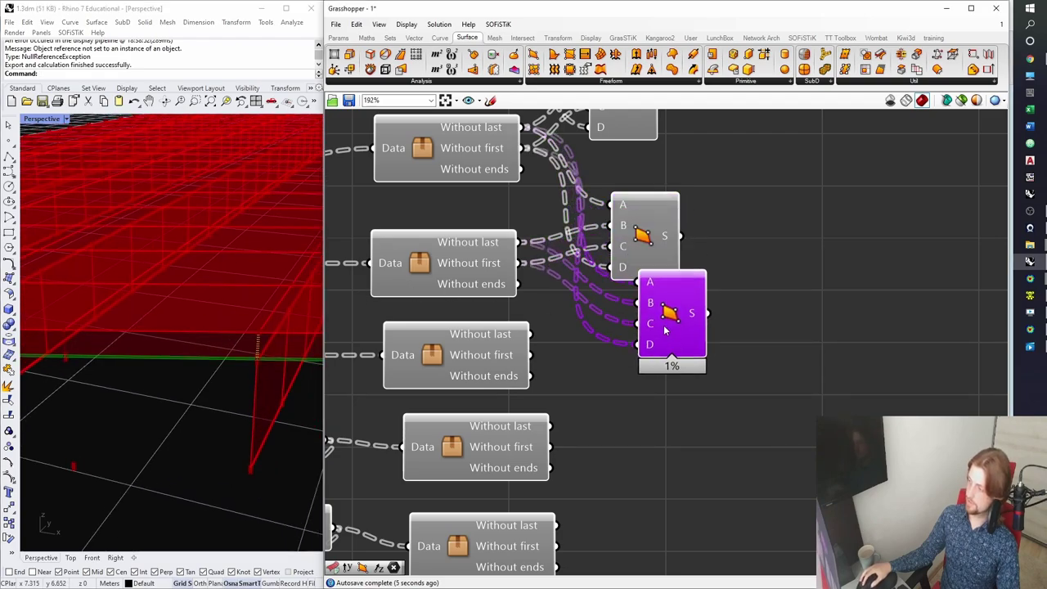
{"action": "left_click_drag", "start_coordinate": [605, 307], "coordinate": [646, 342]}
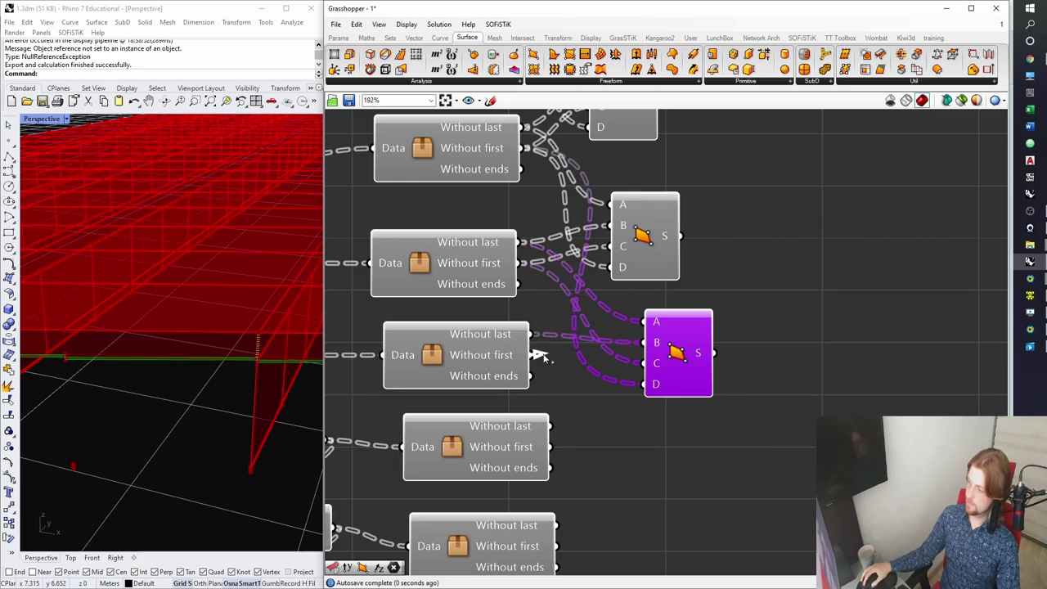
{"action": "left_click_drag", "start_coordinate": [546, 359], "coordinate": [644, 364]}
{"action": "left_click_drag", "start_coordinate": [520, 264], "coordinate": [670, 450]}
Create a fourth 4Point Surface copy spanning the third Addition's cluster (A, D) and the fourth Addition's cluster (B, C).
{"action": "key", "text": "ctrl+c"}
{"action": "key", "text": "ctrl+v"}
{"action": "right_click_drag", "start_coordinate": [672, 450], "coordinate": [657, 355]}
{"action": "left_click_drag", "start_coordinate": [658, 355], "coordinate": [663, 364]}
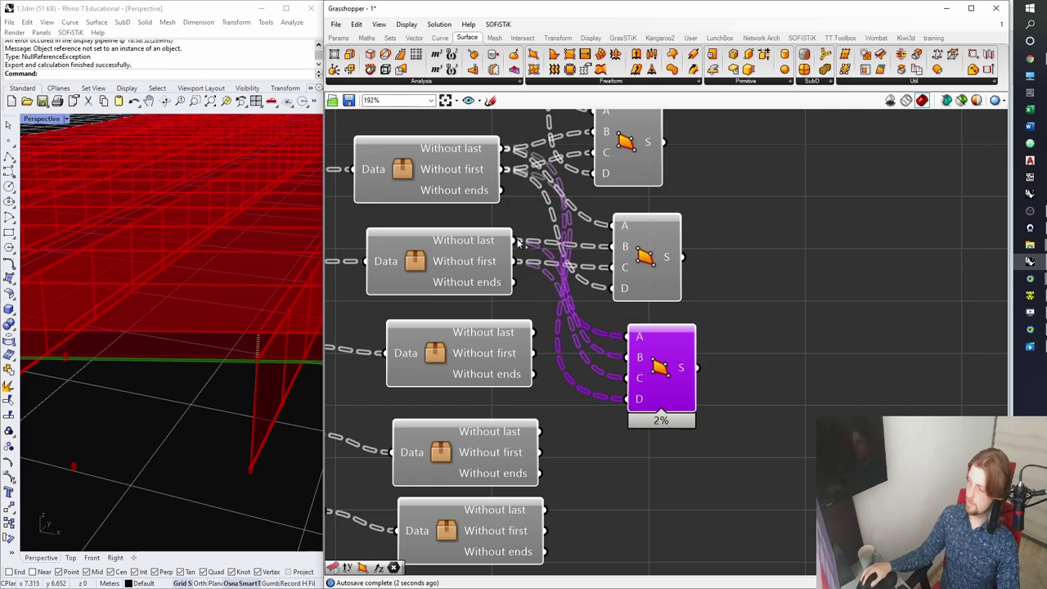
{"action": "left_click_drag", "start_coordinate": [517, 242], "coordinate": [629, 338]}
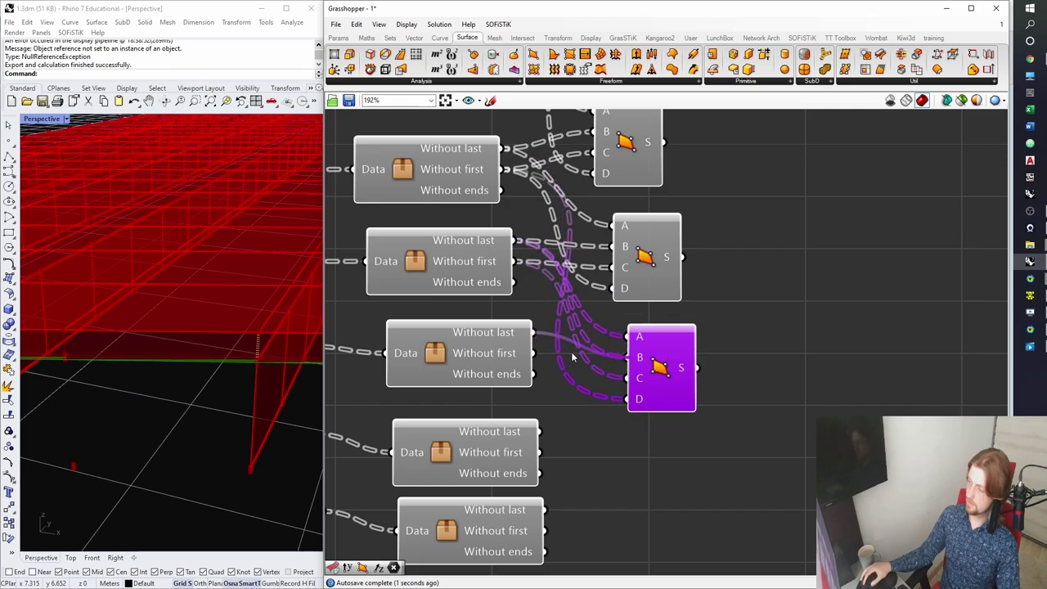
{"action": "left_click_drag", "start_coordinate": [524, 279], "coordinate": [670, 369]}
Create a fifth 4Point Surface copy spanning the fourth Addition's cluster (A, D) and the fifth Addition's cluster (B, C).
{"action": "right_click_drag", "start_coordinate": [670, 369], "coordinate": [624, 275]}
{"action": "left_click_drag", "start_coordinate": [624, 275], "coordinate": [642, 377], "text": "alt"}
{"action": "left_click_drag", "start_coordinate": [526, 300], "coordinate": [601, 334]}
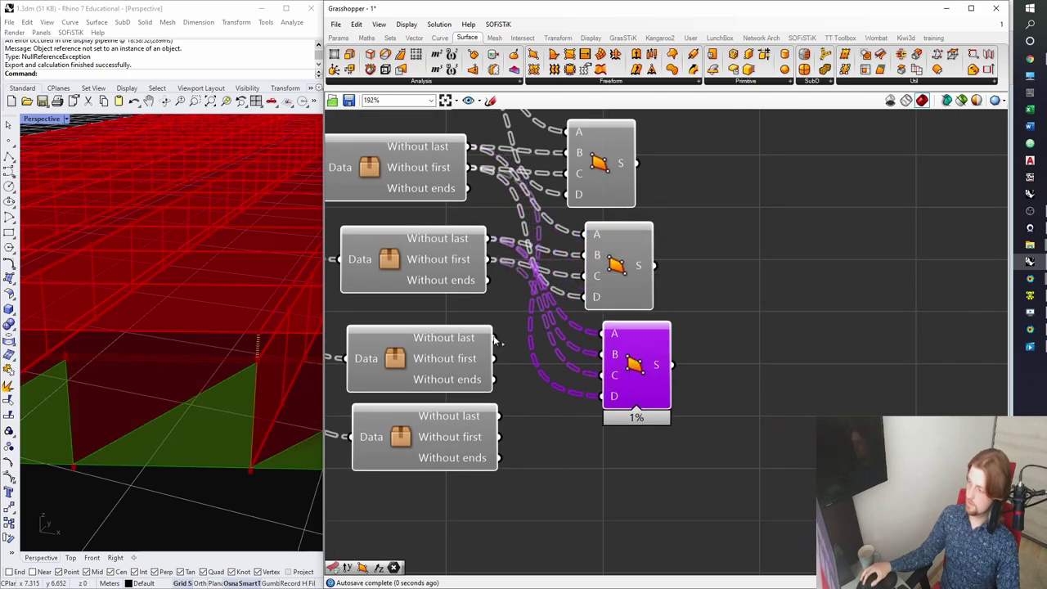
{"action": "left_click_drag", "start_coordinate": [494, 338], "coordinate": [603, 375]}
{"action": "right_click_drag", "start_coordinate": [645, 379], "coordinate": [631, 343]}
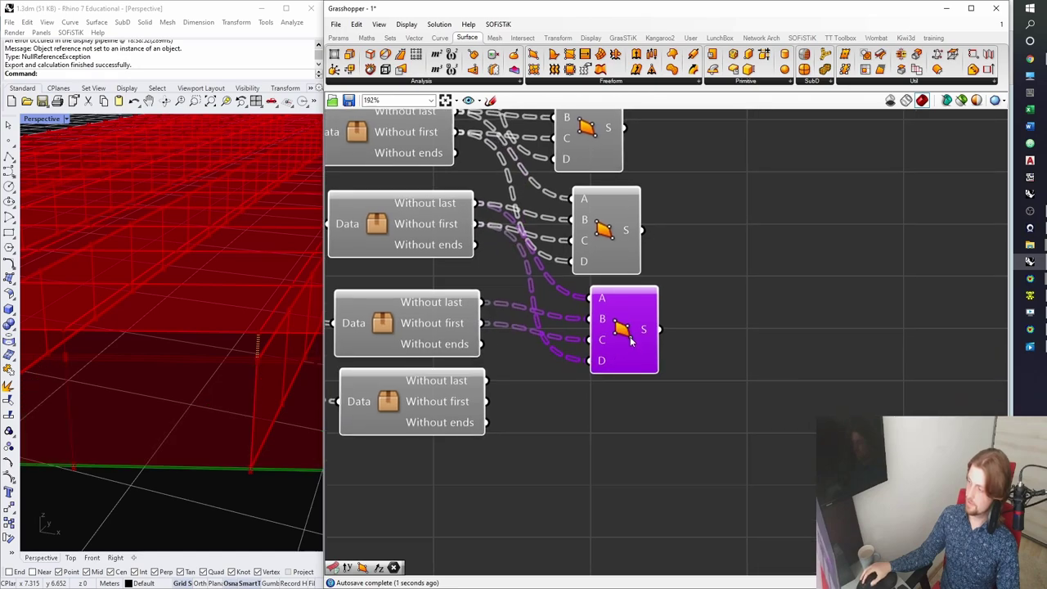
Create a sixth 4Point Surface copy spanning the fifth (A, D) and sixth (B, C) Addition's clusters, and save the definition.
{"action": "left_click_drag", "start_coordinate": [630, 342], "coordinate": [637, 460], "text": "alt"}
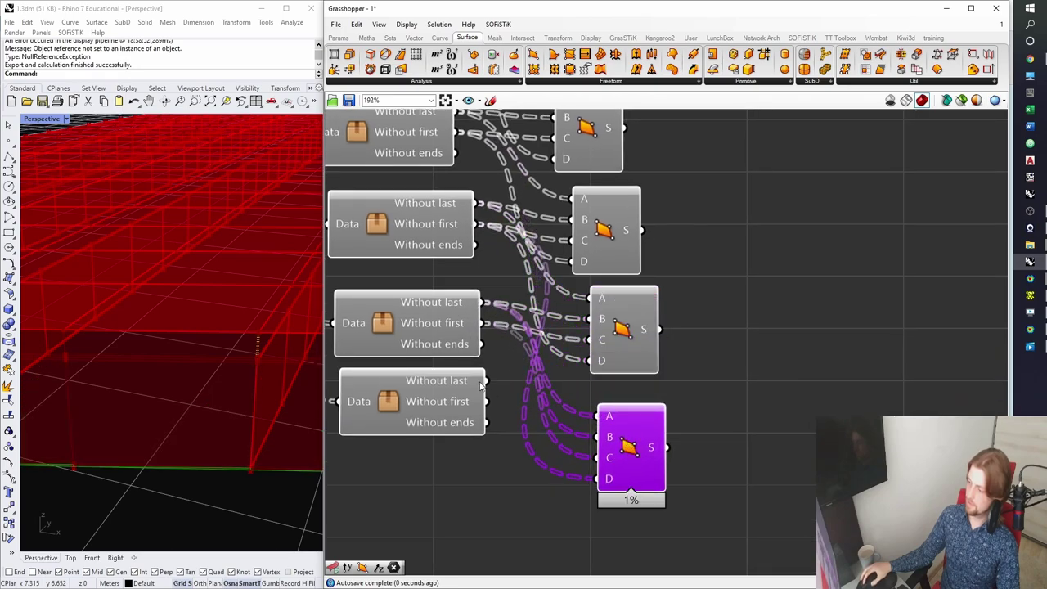
{"action": "left_click_drag", "start_coordinate": [565, 426], "coordinate": [598, 437]}
{"action": "left_click_drag", "start_coordinate": [489, 402], "coordinate": [598, 458]}
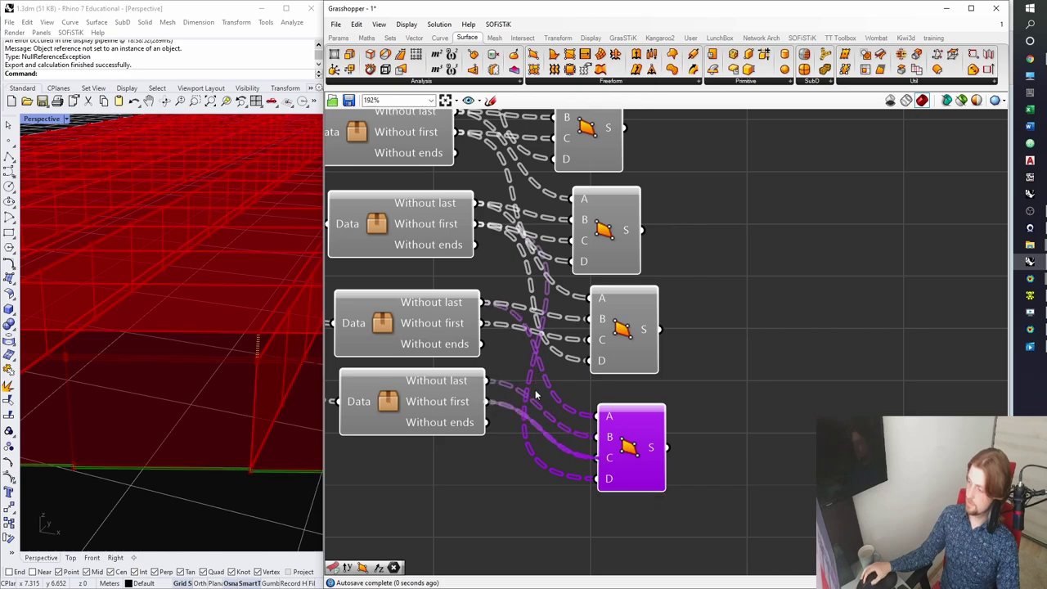
{"action": "left_click_drag", "start_coordinate": [489, 327], "coordinate": [639, 438]}
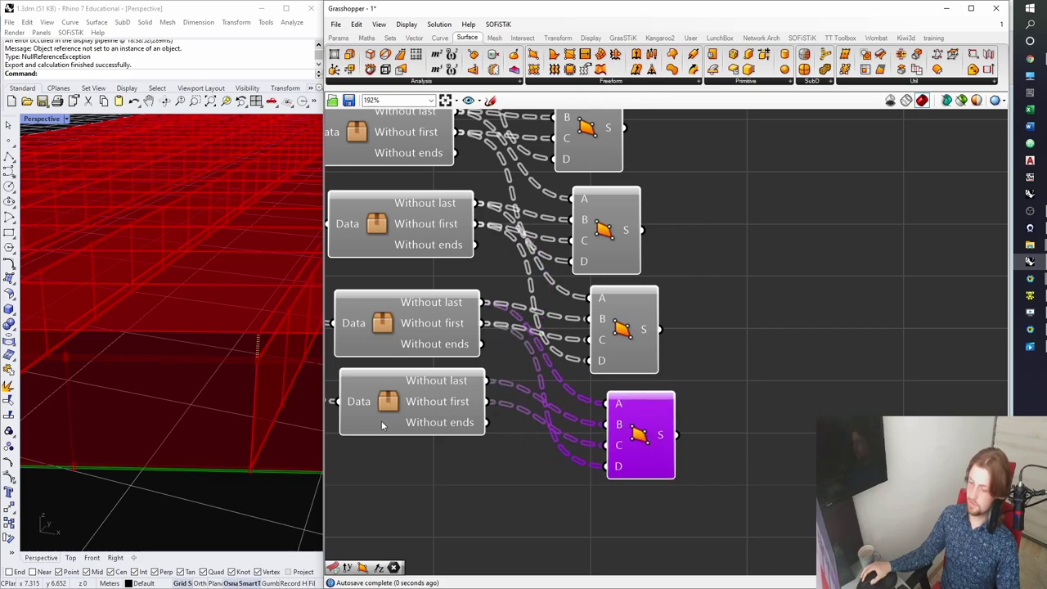
{"action": "scroll", "coordinate": [191, 355], "scroll_direction": "down", "scroll_amount": 8}
{"action": "right_click_drag", "start_coordinate": [192, 355], "coordinate": [233, 331]}
{"action": "left_click", "coordinate": [793, 329]}
{"action": "right_click_drag", "start_coordinate": [800, 329], "coordinate": [710, 384]}
{"action": "scroll", "coordinate": [709, 377], "scroll_direction": "down", "scroll_amount": 2}
{"action": "scroll", "coordinate": [688, 263], "scroll_direction": "down", "scroll_amount": 6}
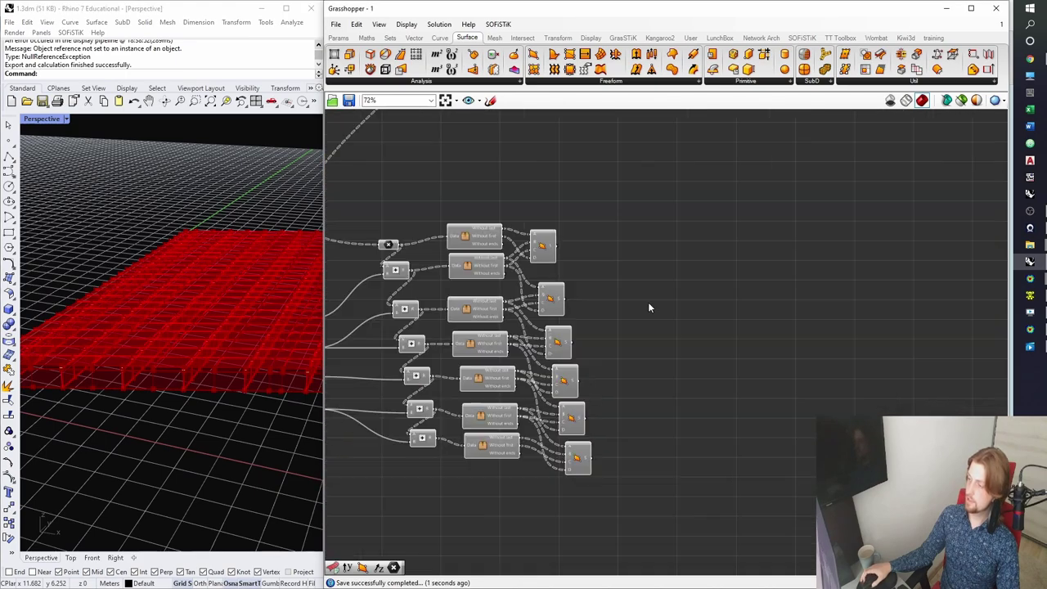
Place a SOFiSTiK Structural Area beside the surfaces and feed its Brep from the first 4Point Surface.
{"action": "scroll", "coordinate": [593, 304], "scroll_direction": "up", "scroll_amount": 5}
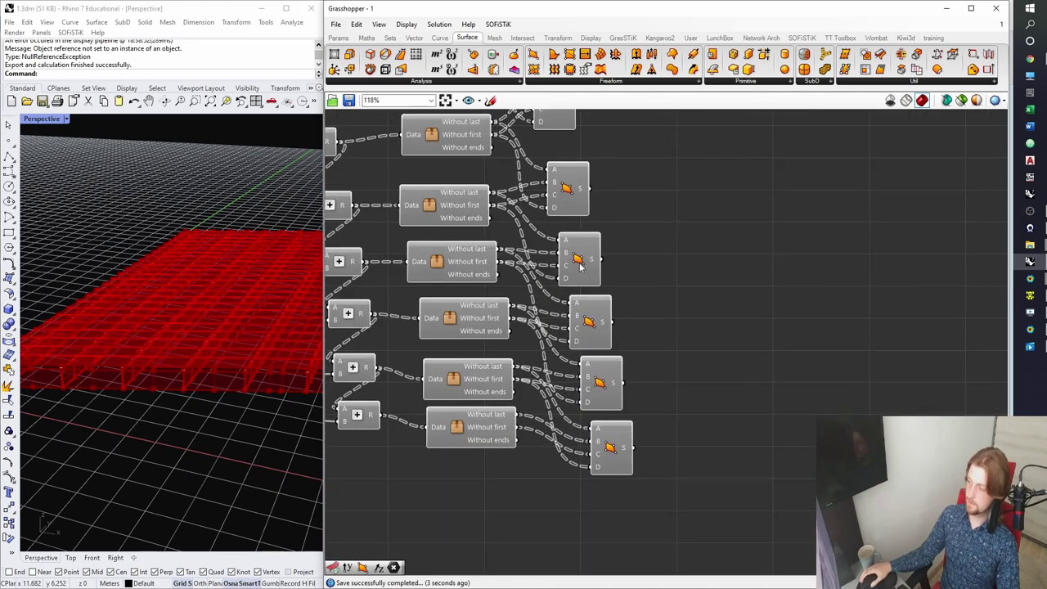
{"action": "left_click", "coordinate": [802, 37]}
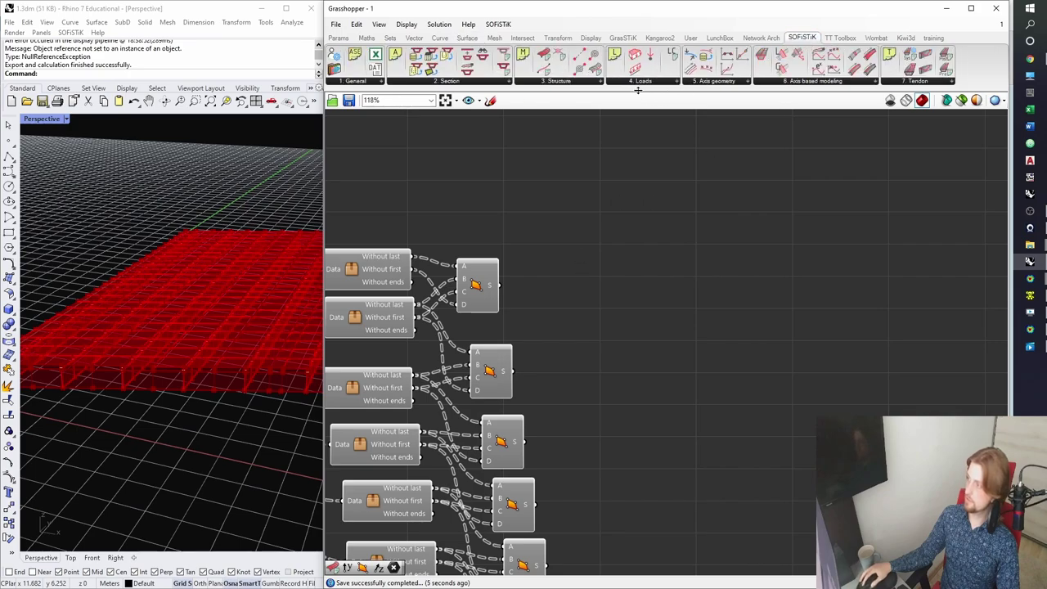
{"action": "left_click", "coordinate": [598, 83]}
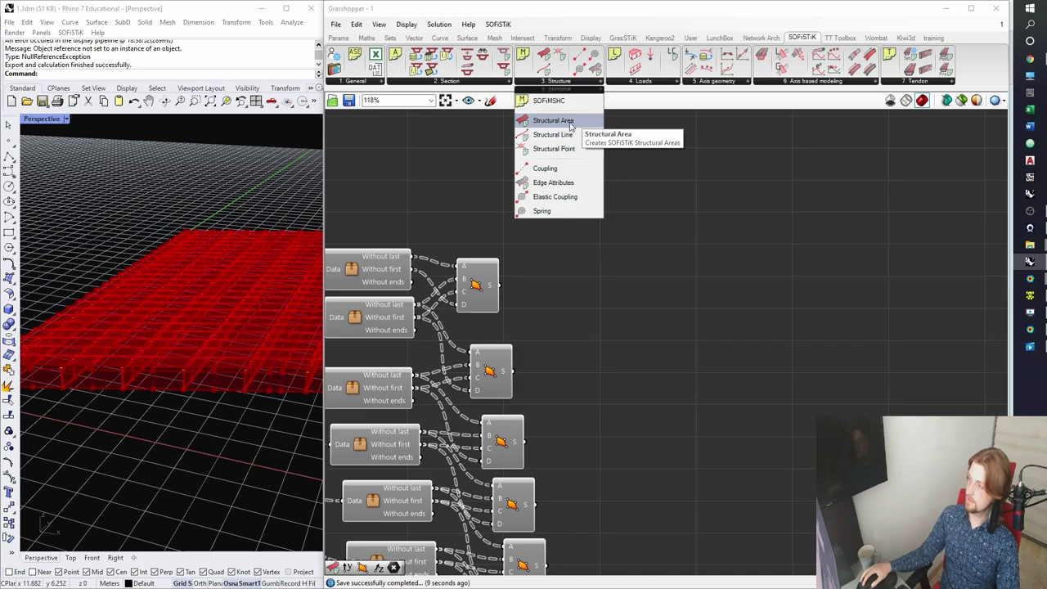
{"action": "left_click", "coordinate": [565, 124]}
{"action": "left_click", "coordinate": [652, 283]}
{"action": "scroll", "coordinate": [652, 285], "scroll_direction": "up", "scroll_amount": 1}
{"action": "left_click_drag", "start_coordinate": [657, 257], "coordinate": [742, 320]}
{"action": "left_click", "coordinate": [574, 295]}
{"action": "right_click_drag", "start_coordinate": [574, 295], "coordinate": [497, 298]}
{"action": "left_click_drag", "start_coordinate": [636, 333], "coordinate": [708, 336]}
{"action": "left_click", "coordinate": [478, 292]}
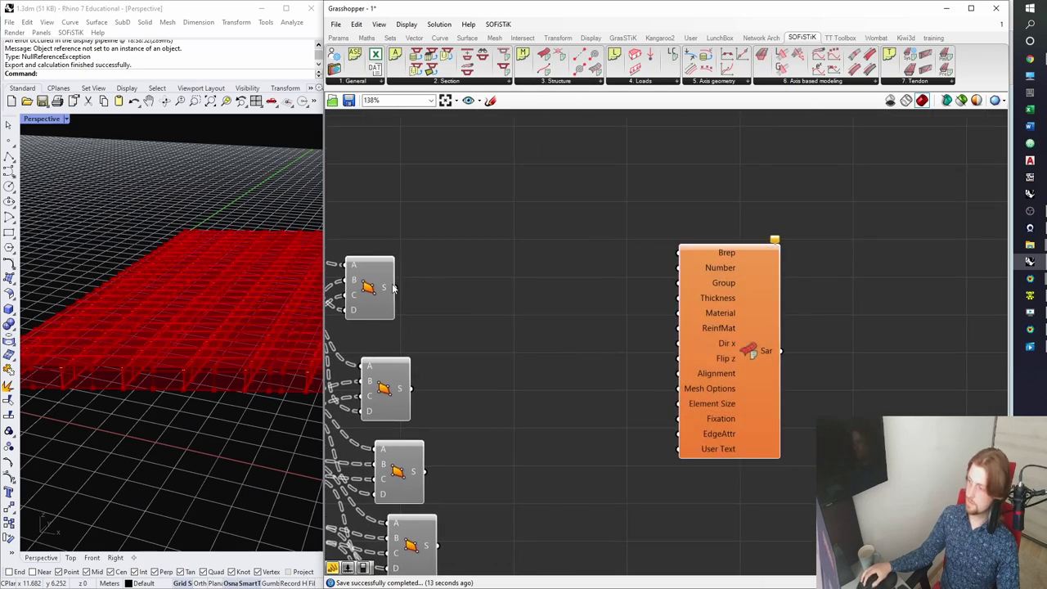
{"action": "left_click_drag", "start_coordinate": [620, 243], "coordinate": [680, 252]}
Try adding the second and third 4Point Surfaces to the Structural Area's Brep, and disconnect both again.
{"action": "left_click_drag", "start_coordinate": [448, 364], "coordinate": [680, 253], "text": "shift"}
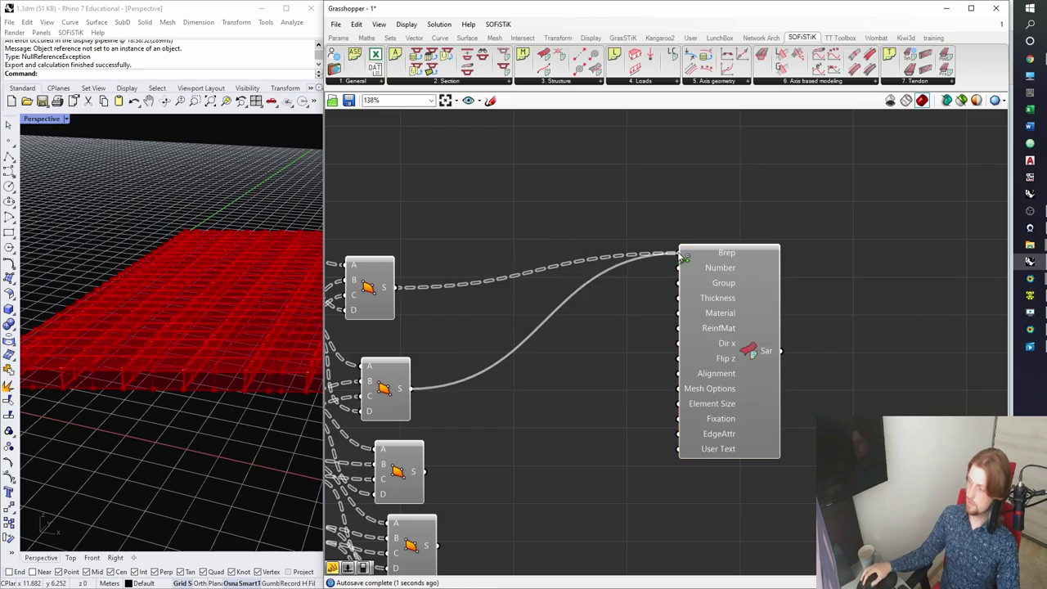
{"action": "left_click_drag", "start_coordinate": [423, 471], "coordinate": [680, 253], "text": "shift"}
{"action": "scroll", "coordinate": [643, 330], "scroll_direction": "down", "scroll_amount": 2}
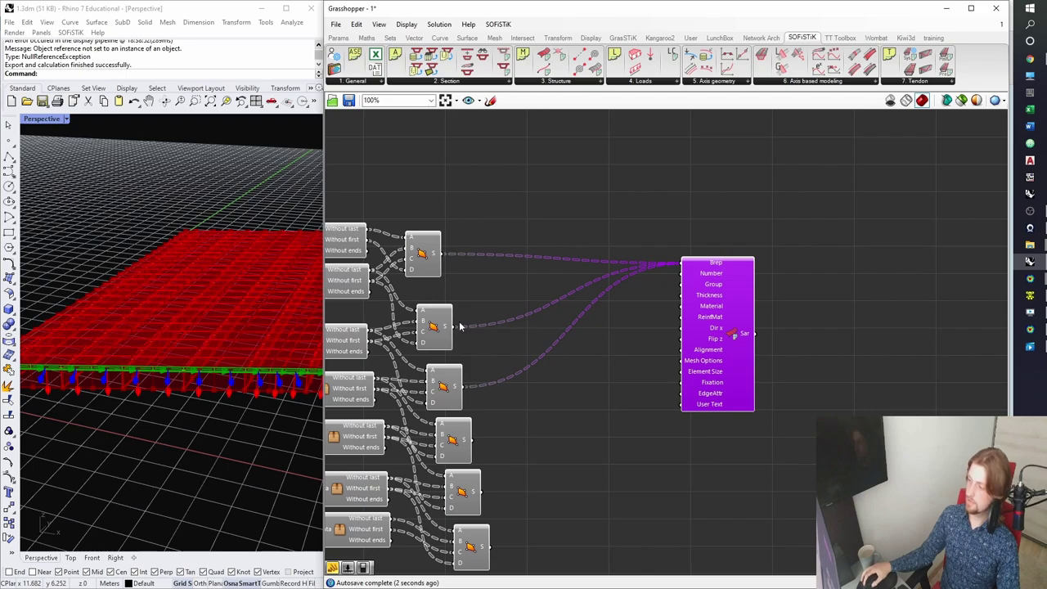
{"action": "left_click_drag", "start_coordinate": [459, 329], "coordinate": [680, 263], "text": "ctrl"}
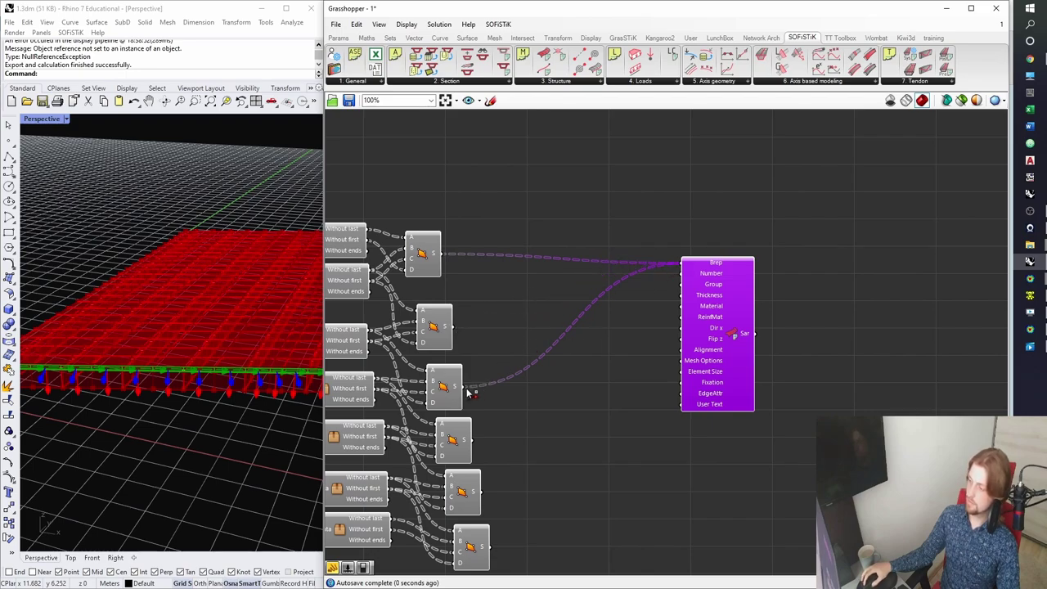
{"action": "left_click_drag", "start_coordinate": [615, 293], "coordinate": [680, 262], "text": "ctrl"}
Move the Structural Area component slightly up, level with the first 4Point Surface.
{"action": "left_click_drag", "start_coordinate": [724, 300], "coordinate": [720, 260]}
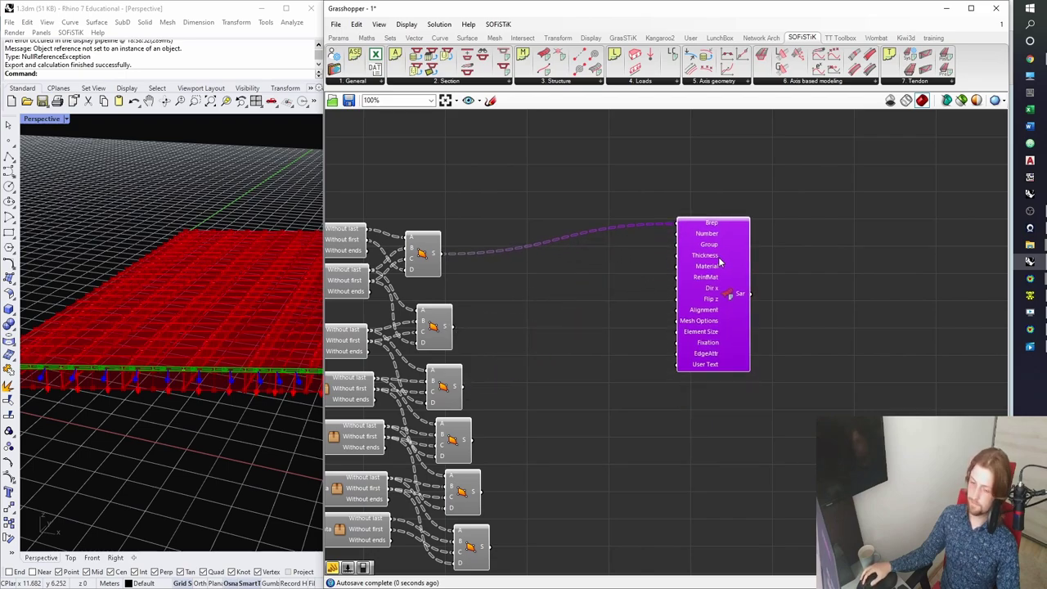
{"action": "right_click_drag", "start_coordinate": [684, 240], "coordinate": [657, 283]}
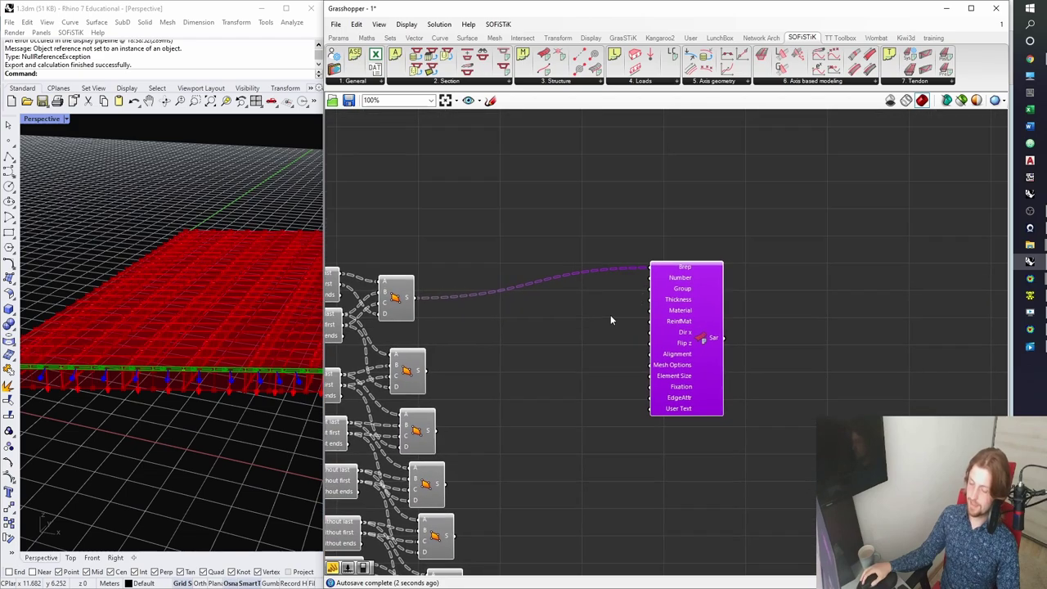
{"action": "left_click", "coordinate": [609, 315]}
{"action": "right_click_drag", "start_coordinate": [581, 318], "coordinate": [704, 306]}
Examine where each 4Point Surface lies in the viewport by selecting them individually and finally all six together.
{"action": "left_click", "coordinate": [526, 290]}
{"action": "left_click", "coordinate": [535, 364]}
{"action": "left_click", "coordinate": [538, 403]}
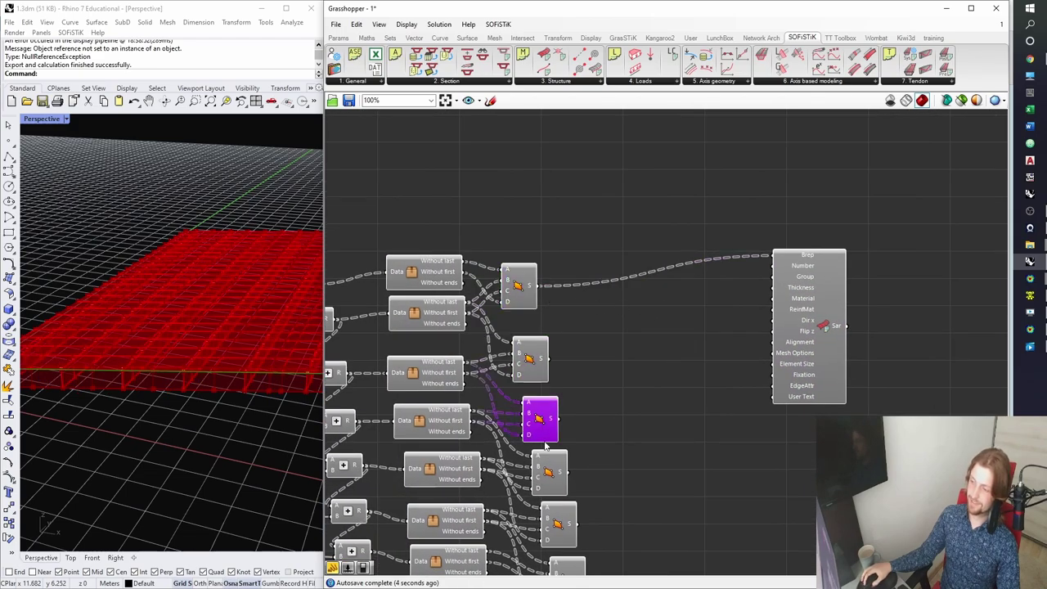
{"action": "right_click_drag", "start_coordinate": [560, 472], "coordinate": [577, 354]}
{"action": "left_click", "coordinate": [577, 355]}
{"action": "left_click", "coordinate": [581, 404]}
{"action": "left_click", "coordinate": [587, 448]}
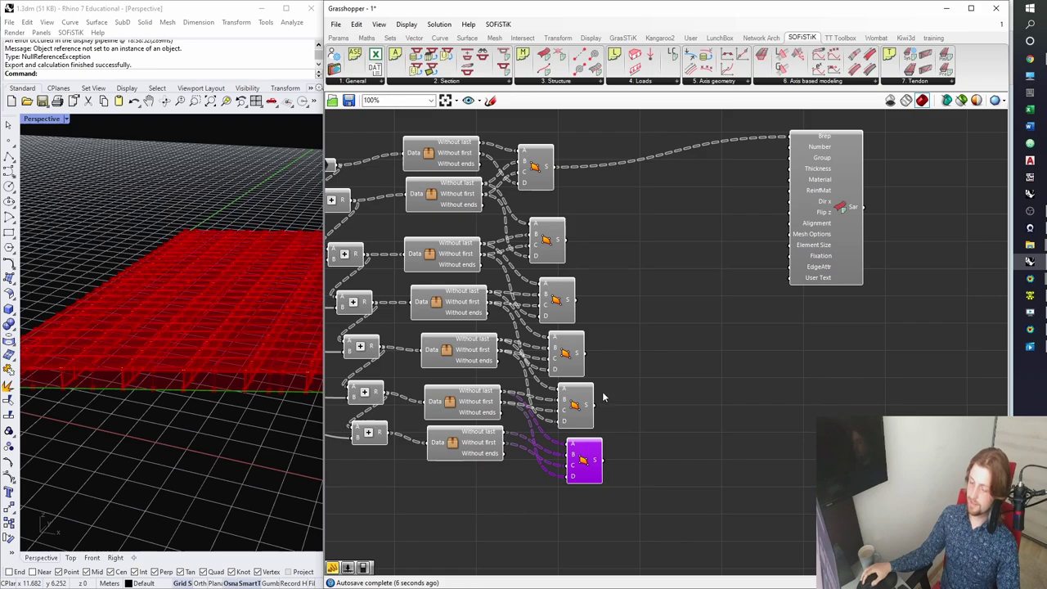
{"action": "left_click", "coordinate": [647, 488]}
{"action": "left_click", "coordinate": [597, 474]}
{"action": "left_click_drag", "start_coordinate": [665, 491], "coordinate": [524, 150]}
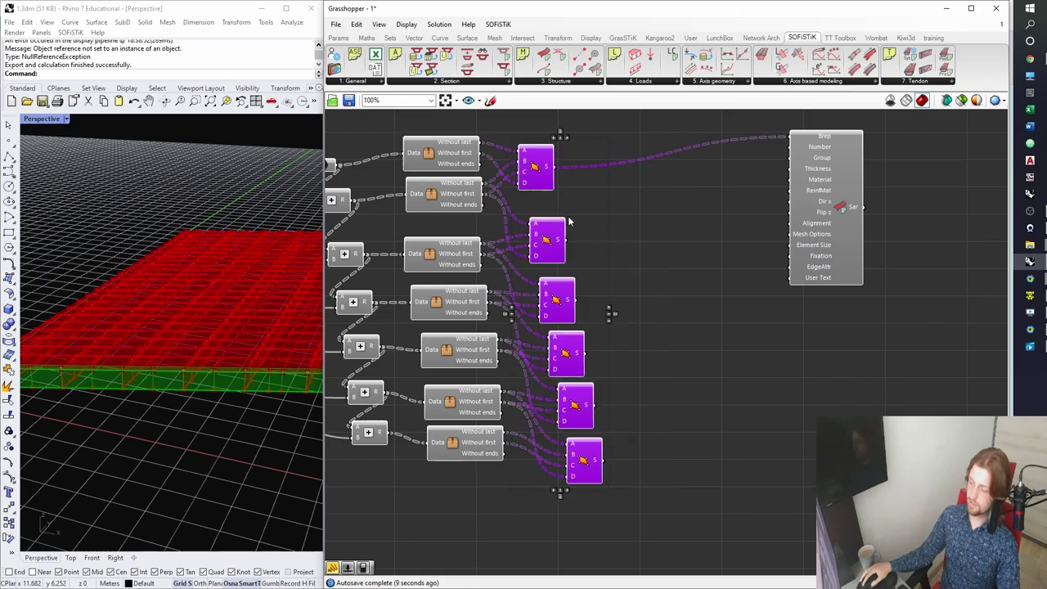
Shift the unfinished structural area component slightly beside the four-point surface components and save the definition.
{"action": "left_click", "coordinate": [677, 264]}
{"action": "right_click_drag", "start_coordinate": [700, 237], "coordinate": [659, 284]}
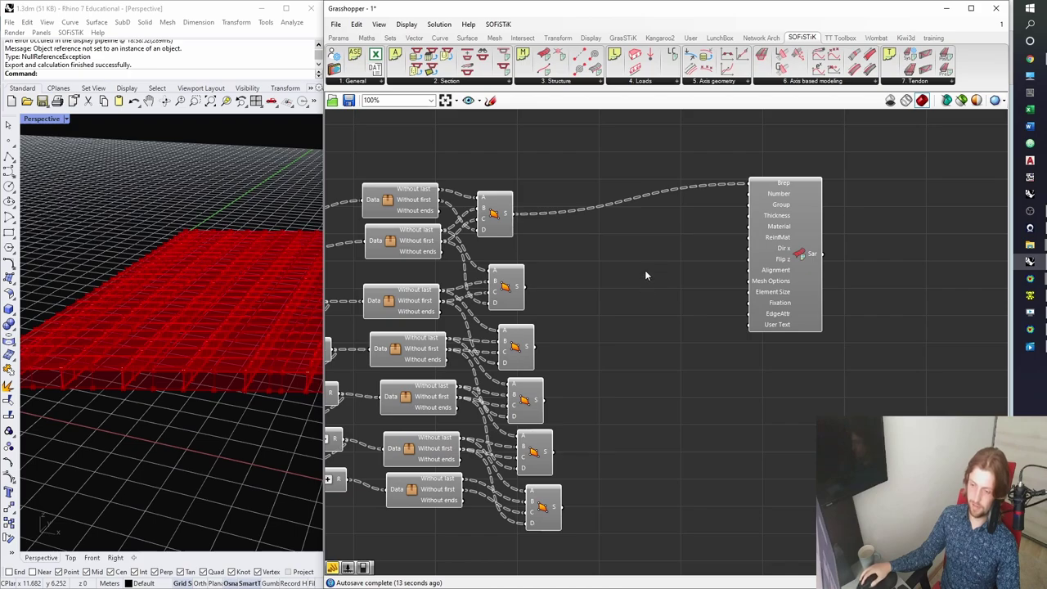
{"action": "right_click_drag", "start_coordinate": [653, 253], "coordinate": [604, 316]}
{"action": "mouse_move", "coordinate": [735, 303]}
{"action": "left_mouse_down"}
{"action": "mouse_move", "coordinate": [724, 300]}
{"action": "mouse_move", "coordinate": [730, 286]}
{"action": "left_mouse_up"}
{"action": "left_click", "coordinate": [644, 289]}
{"action": "right_click_drag", "start_coordinate": [644, 293], "coordinate": [576, 329]}
{"action": "left_click", "coordinate": [690, 329]}
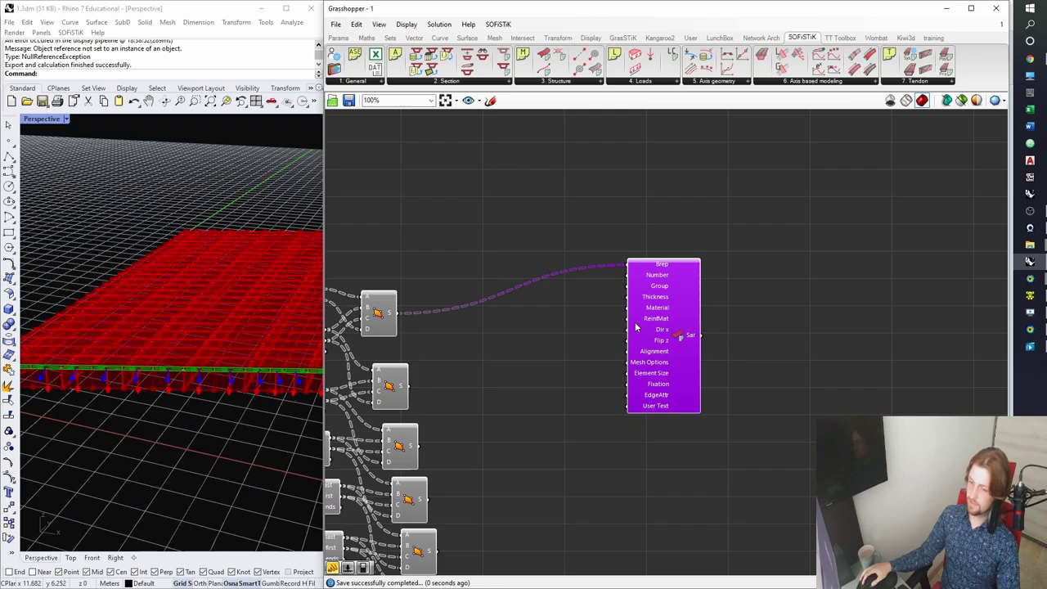
Examine the inputs of the new structural area component and its place within the whole definition.
{"action": "scroll", "coordinate": [624, 306], "scroll_direction": "up", "scroll_amount": 4}
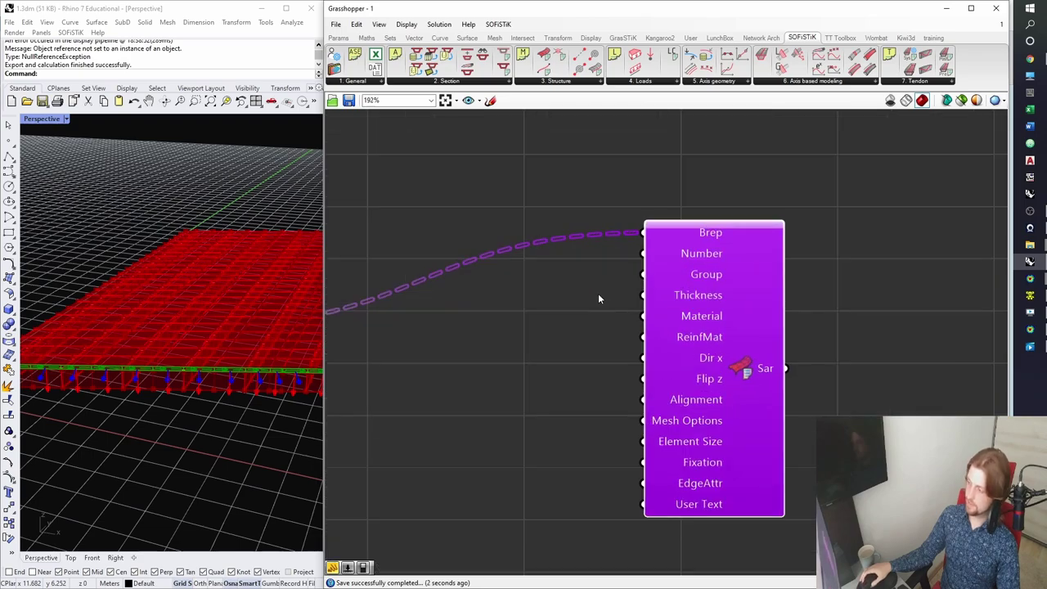
{"action": "left_click", "coordinate": [499, 350]}
{"action": "left_click", "coordinate": [699, 304]}
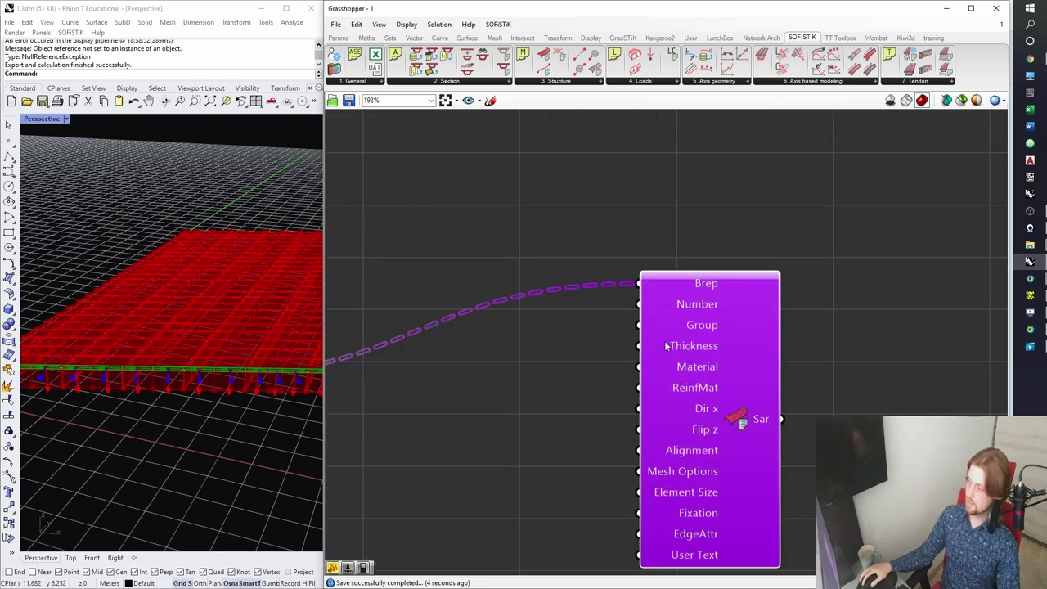
{"action": "right_click_drag", "start_coordinate": [697, 357], "coordinate": [702, 297]}
{"action": "left_click", "coordinate": [581, 291]}
{"action": "scroll", "coordinate": [551, 315], "scroll_direction": "down", "scroll_amount": 7}
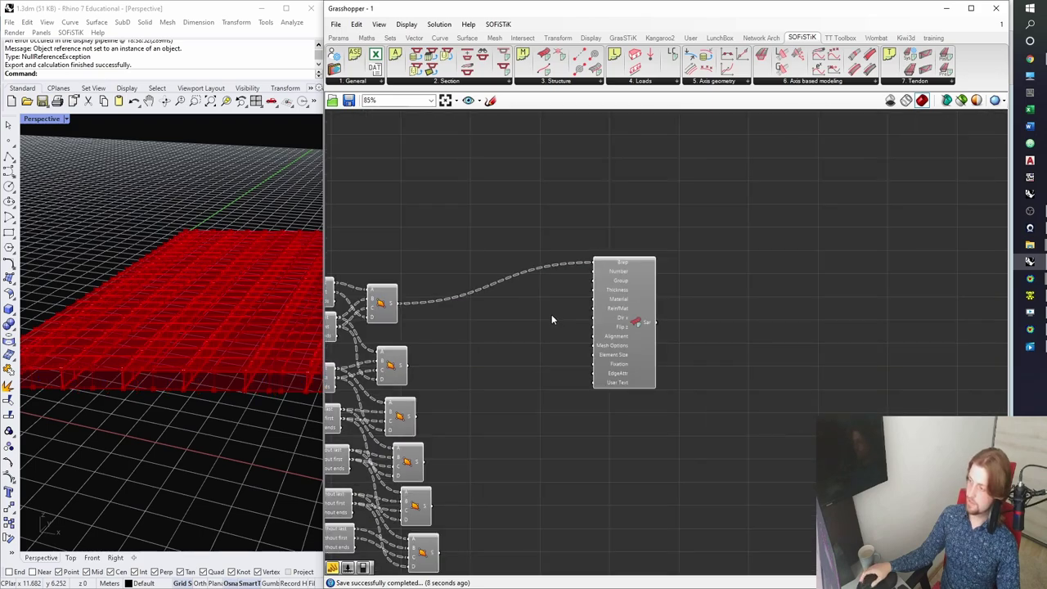
{"action": "scroll", "coordinate": [540, 323], "scroll_direction": "down", "scroll_amount": 4}
{"action": "right_click_drag", "start_coordinate": [606, 241], "coordinate": [528, 365]}
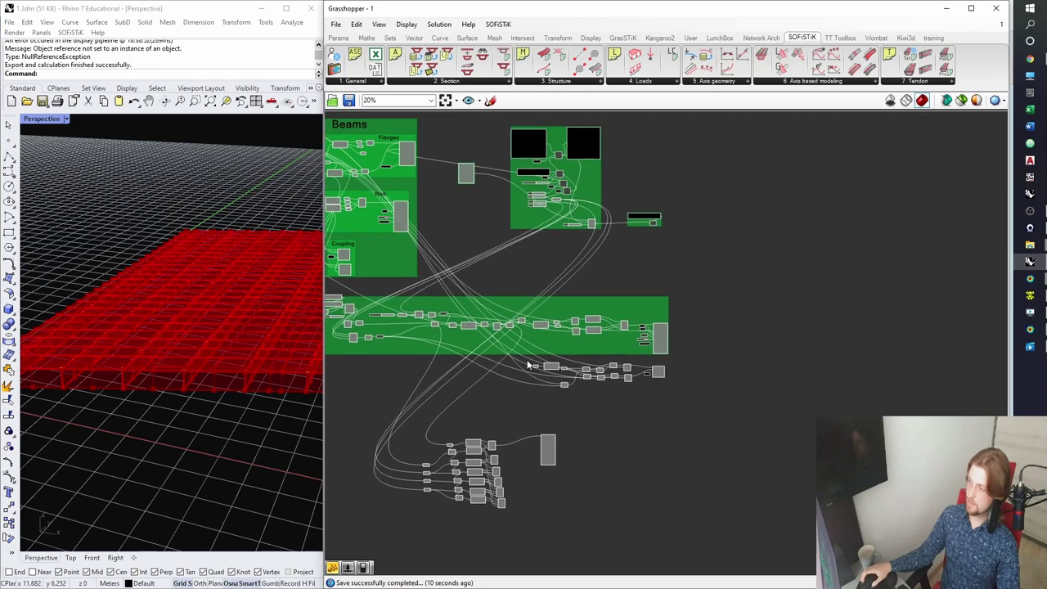
{"action": "right_click_drag", "start_coordinate": [539, 429], "coordinate": [544, 380]}
{"action": "scroll", "coordinate": [544, 380], "scroll_direction": "up", "scroll_amount": 10}
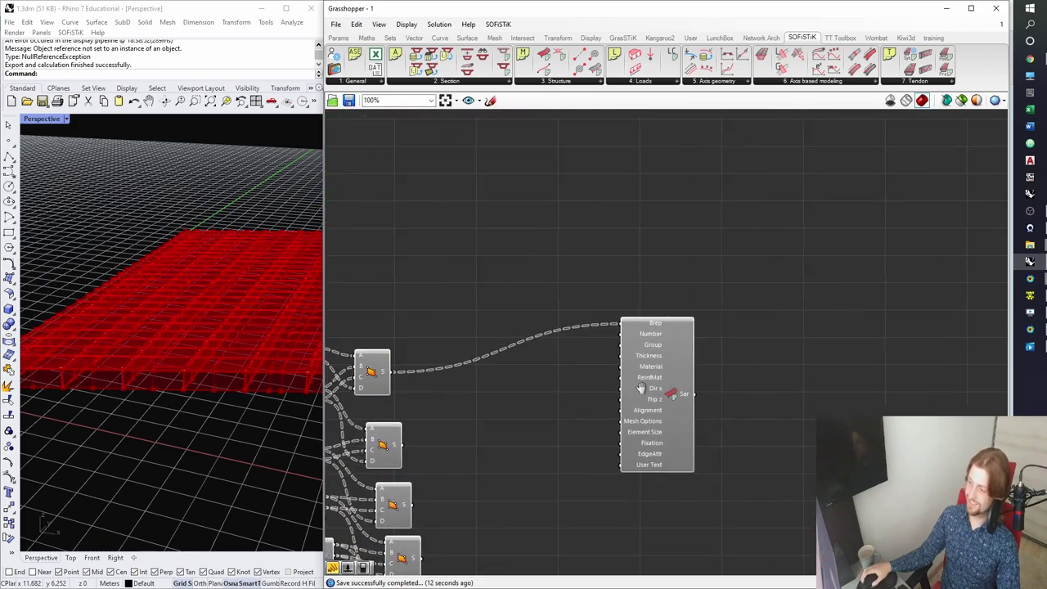
Add a number slider ranging from 0.4 to 1.20 and set its accuracy to two decimal digits.
{"action": "double_click", "coordinate": [519, 295]}
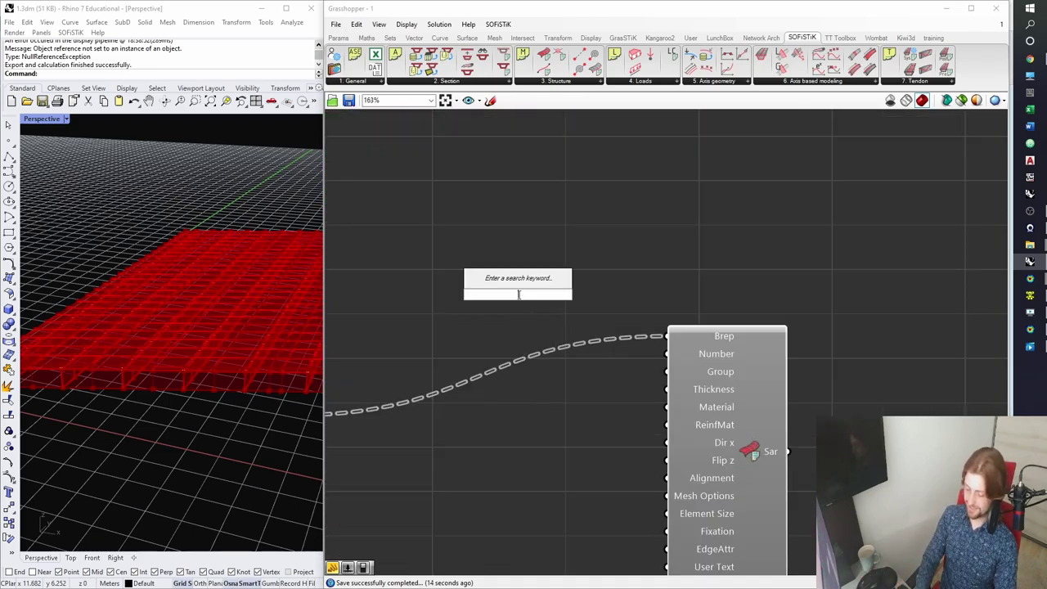
{"action": "type", "text": "0.4"}
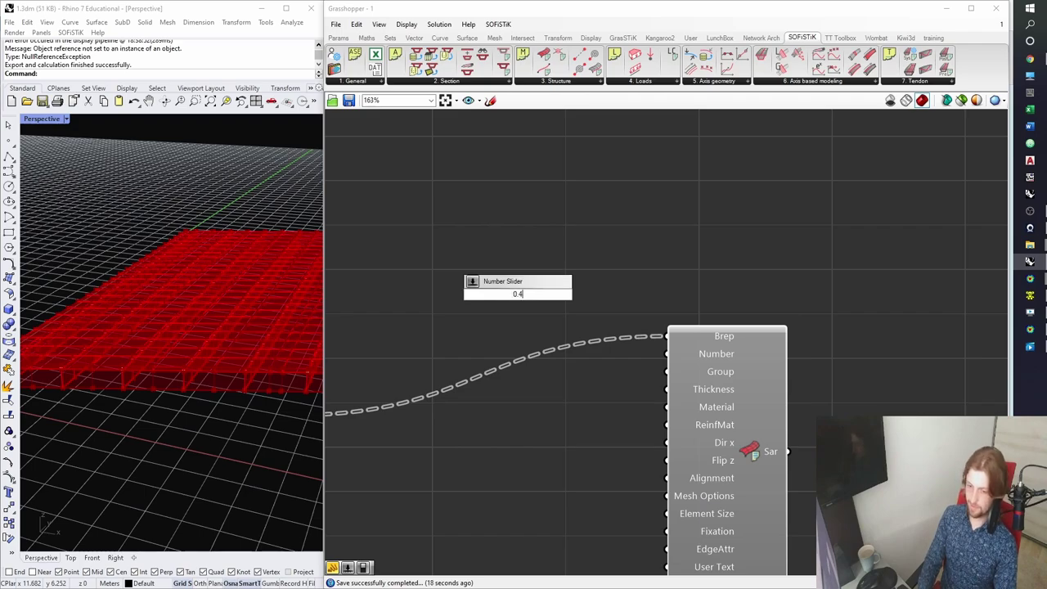
{"action": "type", "text": "<1."}
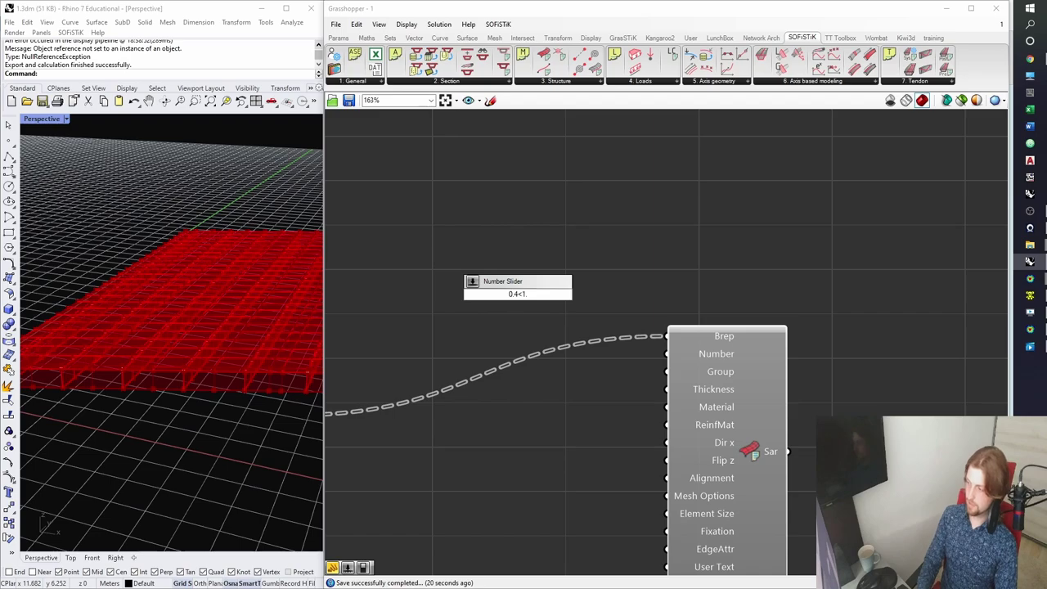
{"action": "type", "text": "20"}
{"action": "key", "text": "Return"}
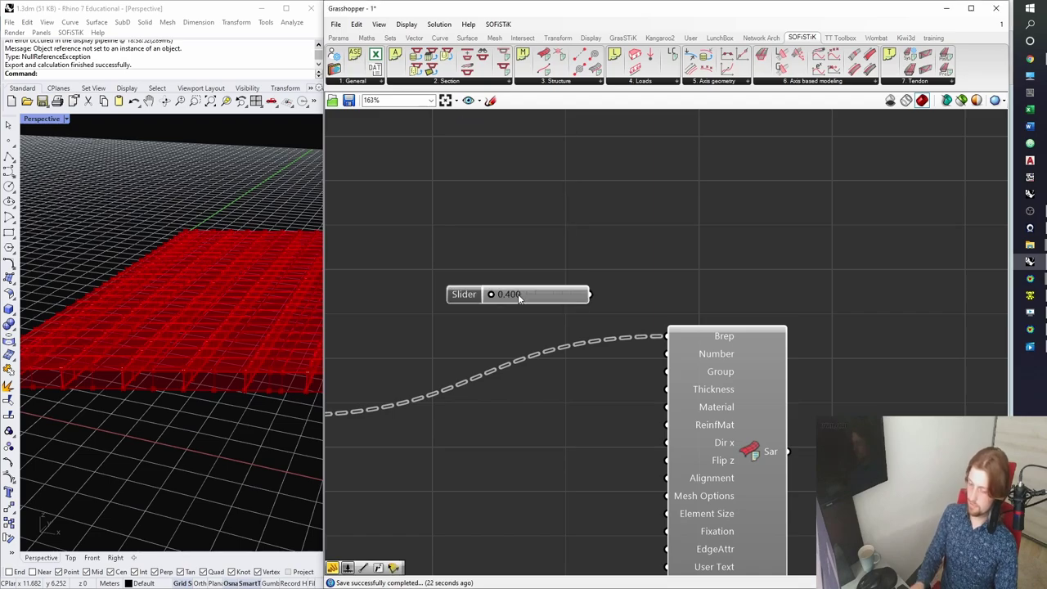
{"action": "double_click", "coordinate": [468, 295]}
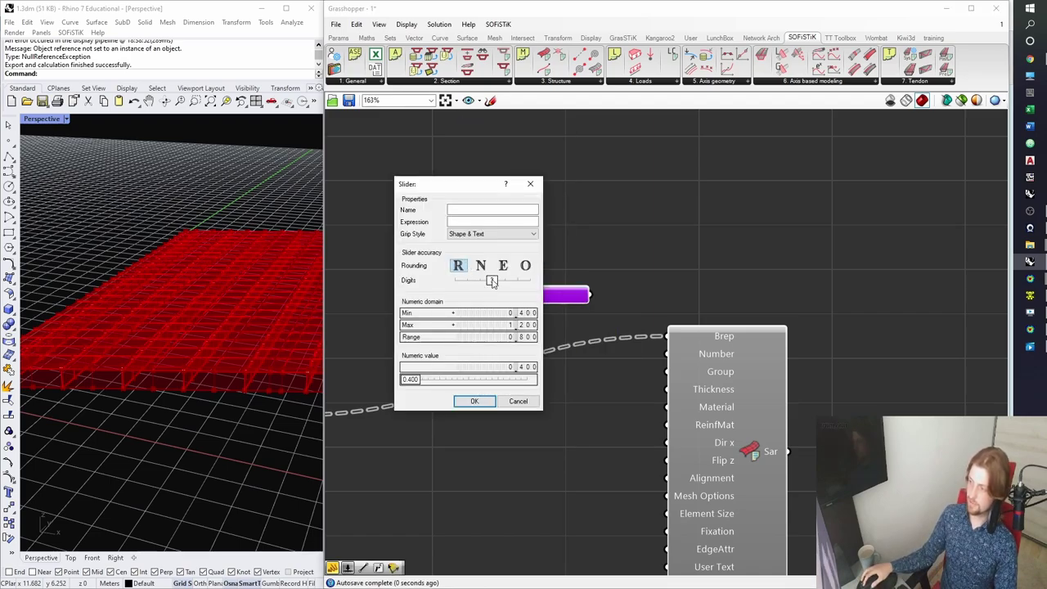
{"action": "left_click_drag", "start_coordinate": [494, 281], "coordinate": [483, 285]}
{"action": "left_click", "coordinate": [475, 401]}
Name the new slider "Wall's thickness [m]".
{"action": "scroll", "coordinate": [486, 294], "scroll_direction": "up", "scroll_amount": 3}
{"action": "right_click", "coordinate": [482, 296]}
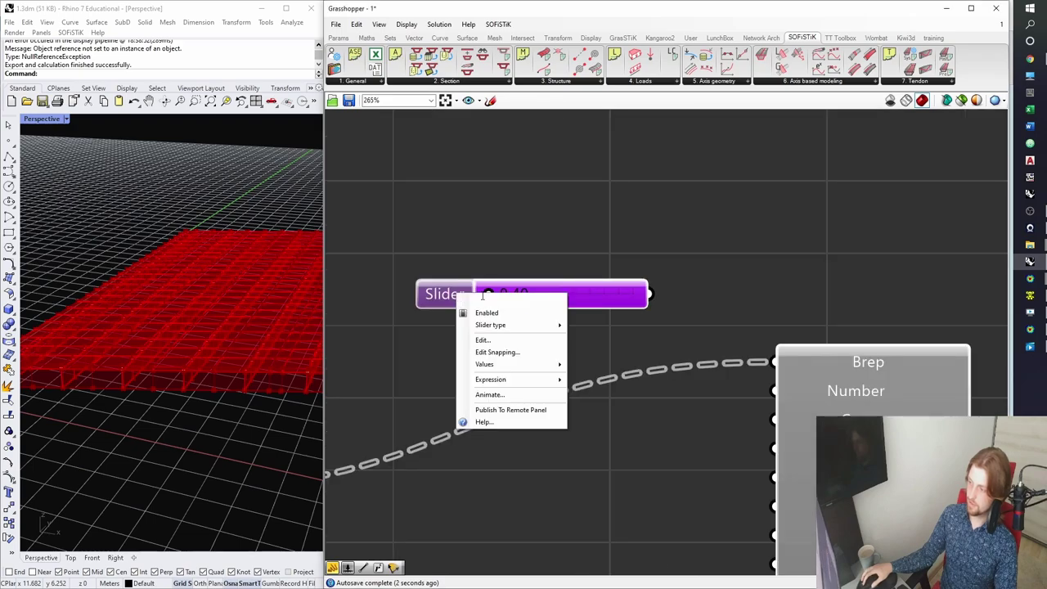
{"action": "type", "text": "Wal"}
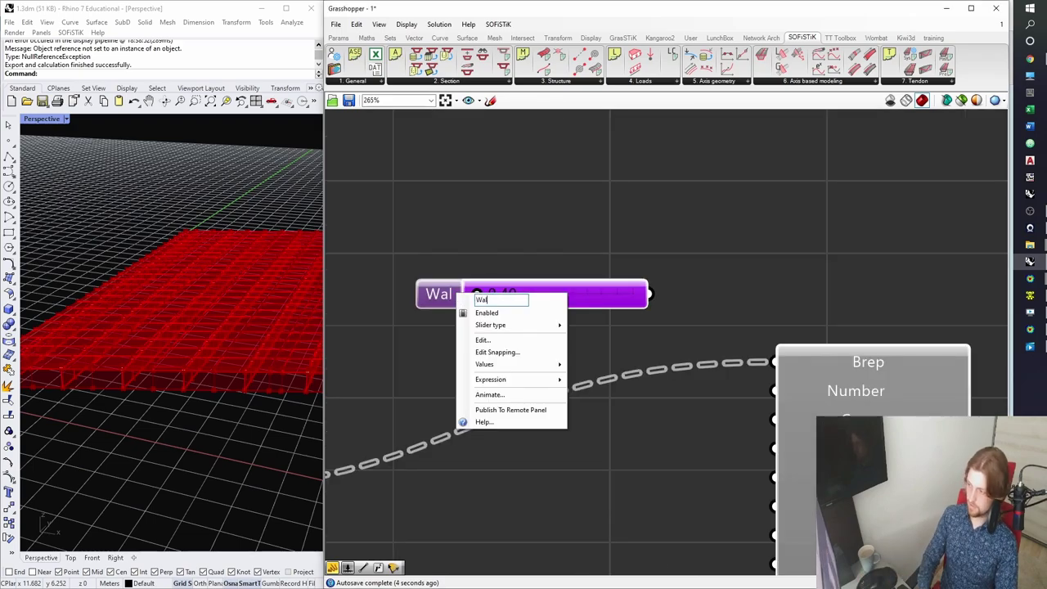
{"action": "type", "text": "l's"}
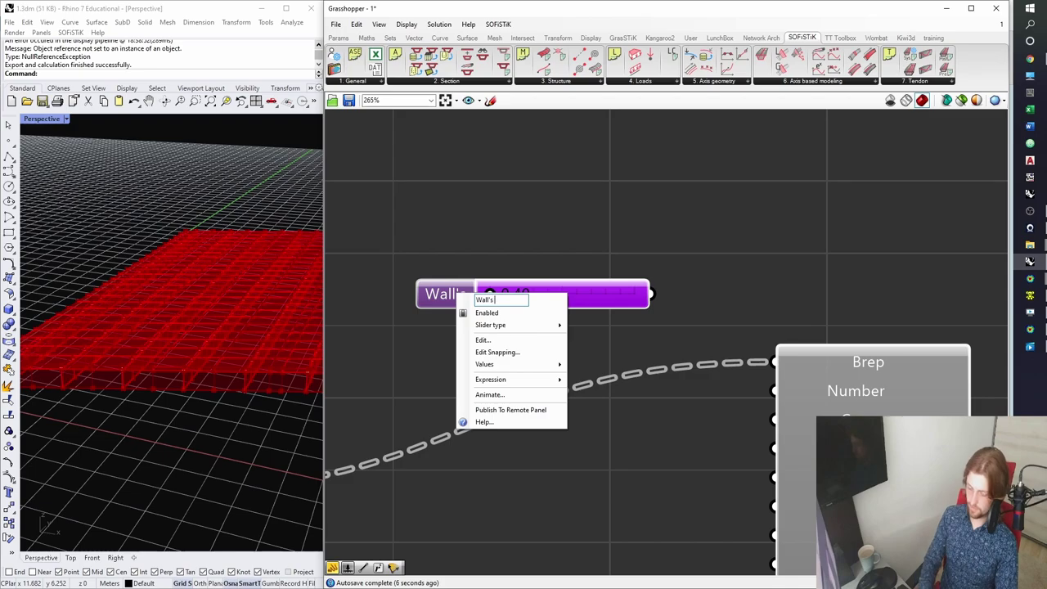
{"action": "type", "text": " thickness"}
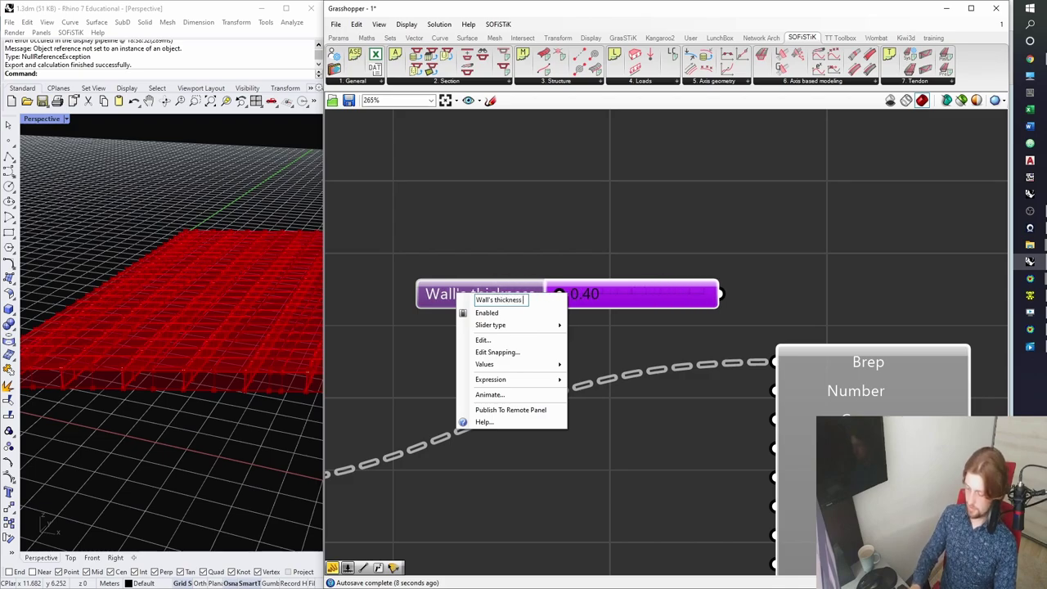
{"action": "type", "text": " [m]"}
{"action": "key", "text": "Return"}
Set the wall thickness slider's value to 0.6.
{"action": "scroll", "coordinate": [641, 352], "scroll_direction": "down", "scroll_amount": 2}
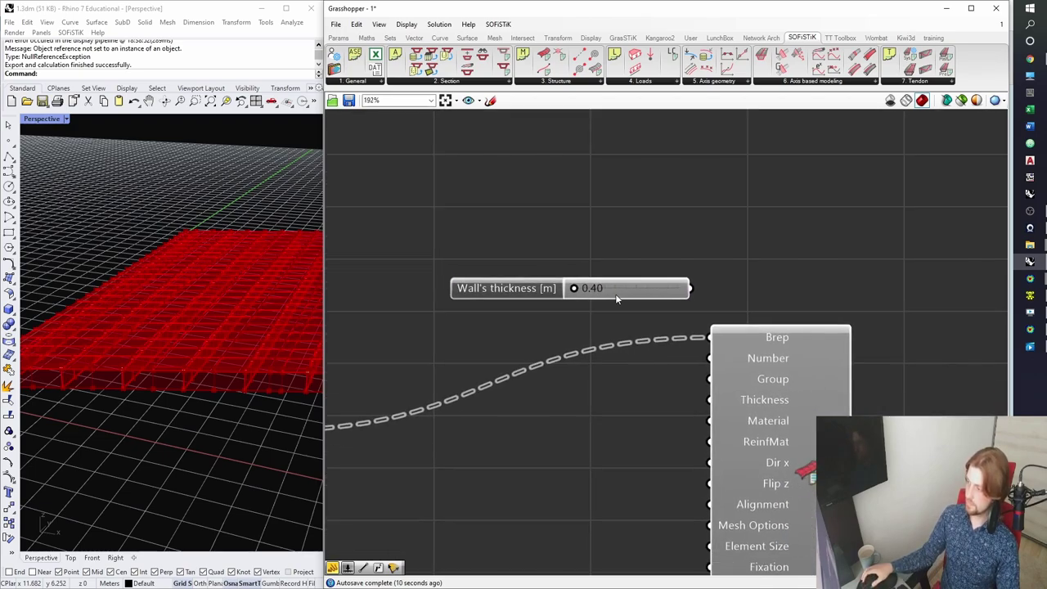
{"action": "double_click", "coordinate": [611, 287]}
{"action": "type", "text": "0.6"}
{"action": "key", "text": "Return"}
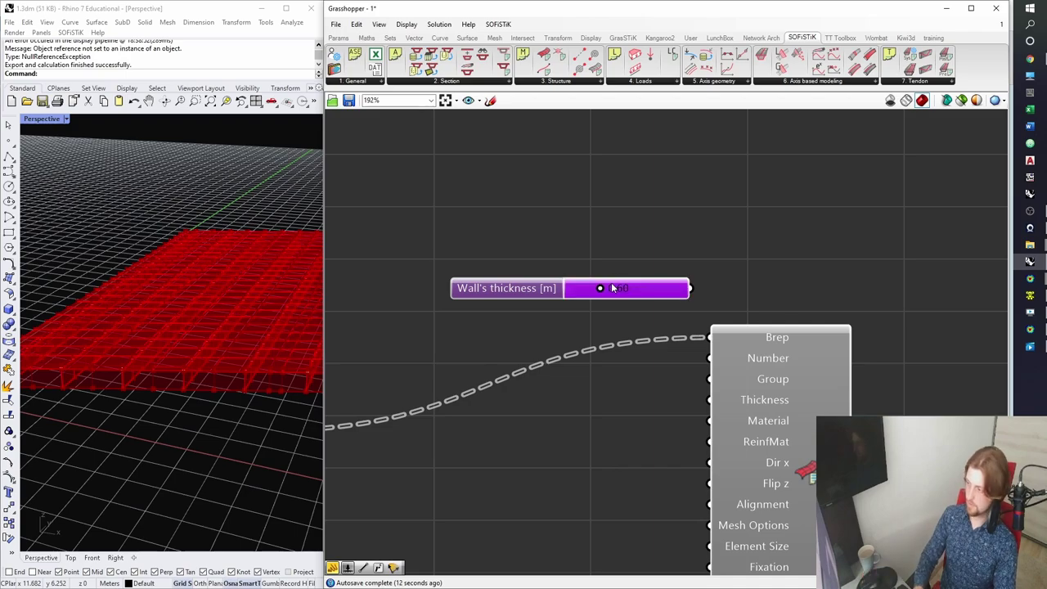
Move the structural area component away from the wall thickness slider and connect the slider to its Thickness input.
{"action": "right_click_drag", "start_coordinate": [750, 397], "coordinate": [486, 238]}
{"action": "left_click_drag", "start_coordinate": [486, 238], "coordinate": [584, 261]}
{"action": "right_click_drag", "start_coordinate": [563, 243], "coordinate": [699, 297]}
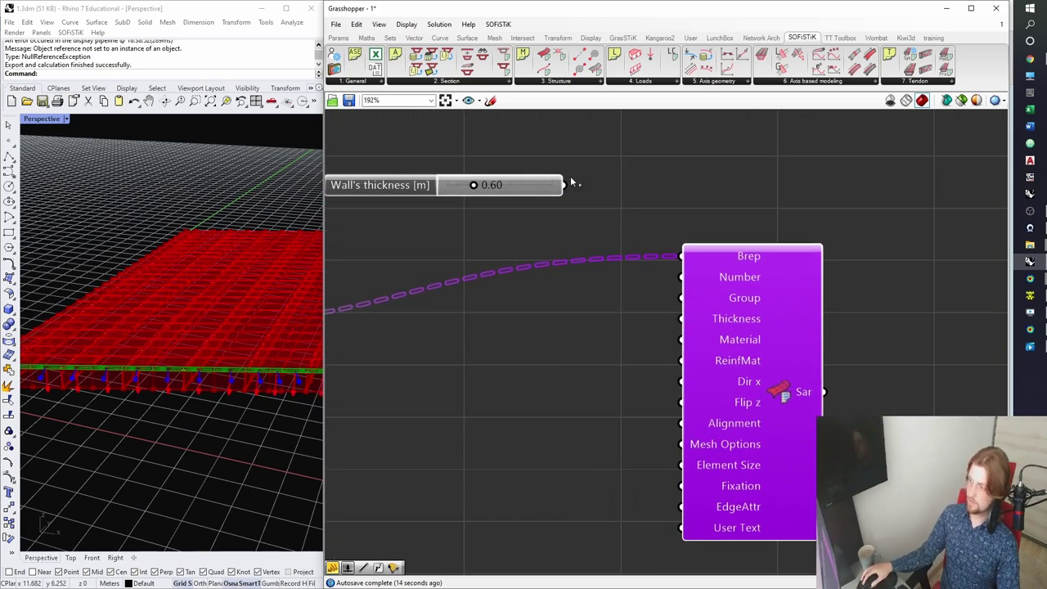
{"action": "left_click_drag", "start_coordinate": [610, 269], "coordinate": [671, 316]}
{"action": "right_click_drag", "start_coordinate": [556, 318], "coordinate": [660, 323]}
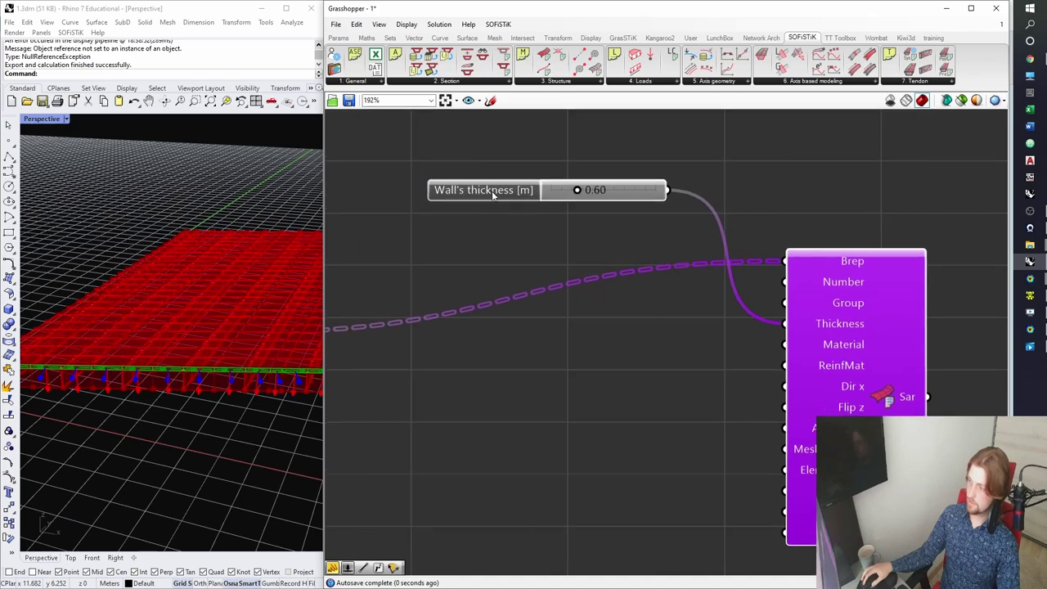
Place the wall thickness slider level with the area component's Thickness input and save the definition.
{"action": "left_click_drag", "start_coordinate": [492, 191], "coordinate": [526, 301]}
{"action": "right_click_drag", "start_coordinate": [545, 283], "coordinate": [507, 201]}
{"action": "left_click", "coordinate": [735, 279]}
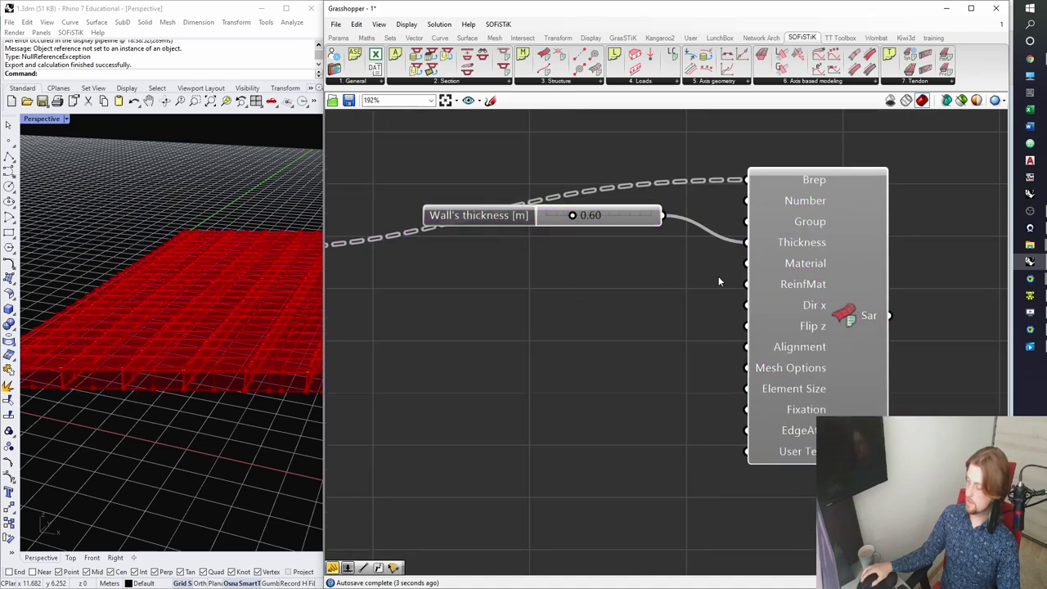
{"action": "key", "text": "ctrl+s"}
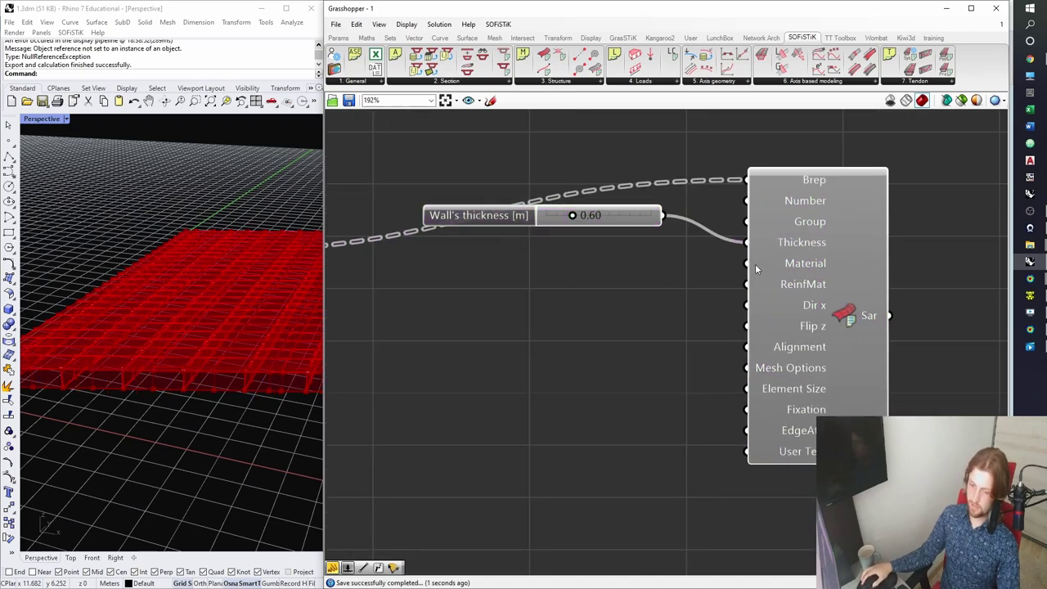
Examine the concrete and steel material numbers defined in the AQUA text panel.
{"action": "scroll", "coordinate": [677, 287], "scroll_direction": "down", "scroll_amount": 10}
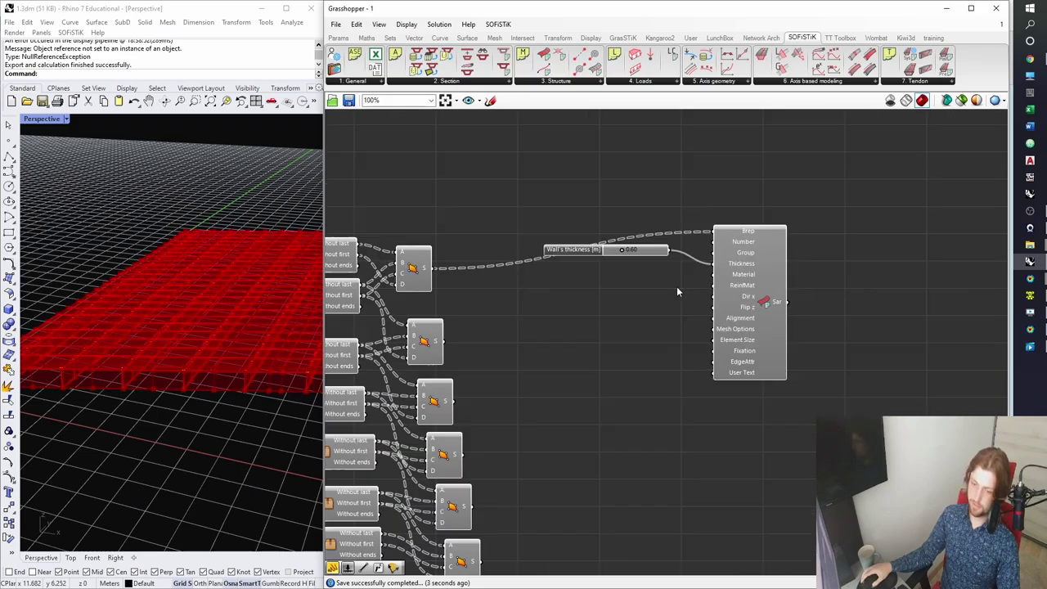
{"action": "right_click_drag", "start_coordinate": [678, 290], "coordinate": [601, 387]}
{"action": "right_click_drag", "start_coordinate": [592, 180], "coordinate": [531, 283]}
{"action": "scroll", "coordinate": [531, 281], "scroll_direction": "up", "scroll_amount": 7}
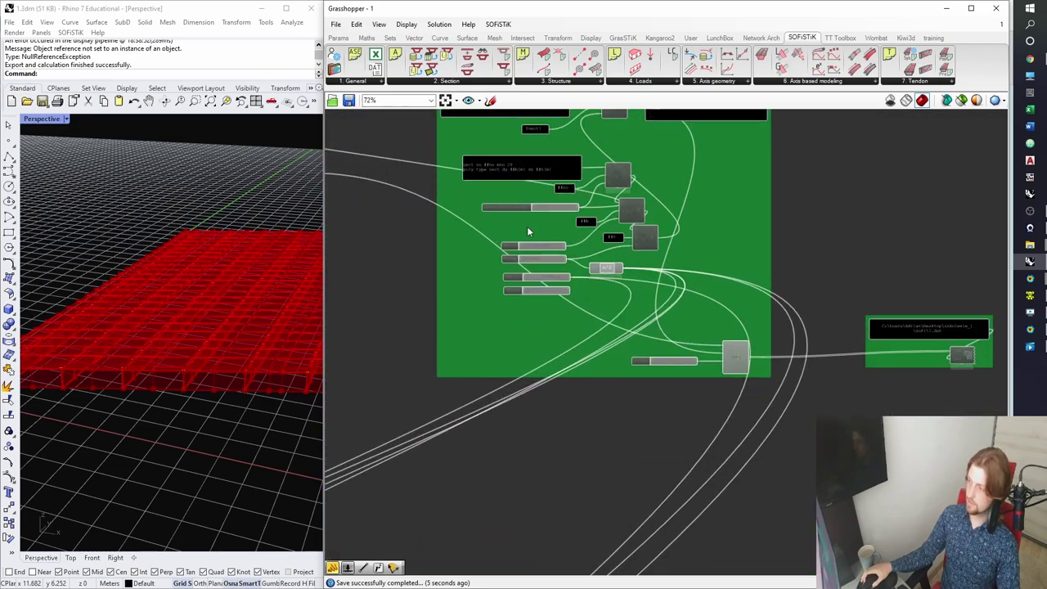
{"action": "scroll", "coordinate": [527, 226], "scroll_direction": "down", "scroll_amount": 3}
{"action": "right_click_drag", "start_coordinate": [516, 182], "coordinate": [510, 314]}
{"action": "scroll", "coordinate": [508, 312], "scroll_direction": "up", "scroll_amount": 8}
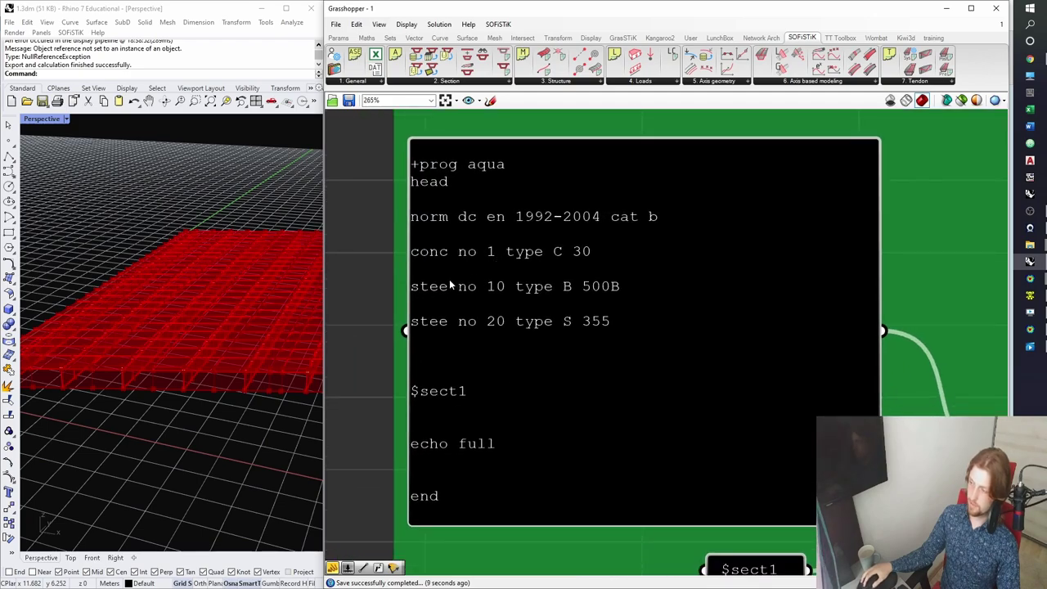
{"action": "scroll", "coordinate": [499, 293], "scroll_direction": "down", "scroll_amount": 8}
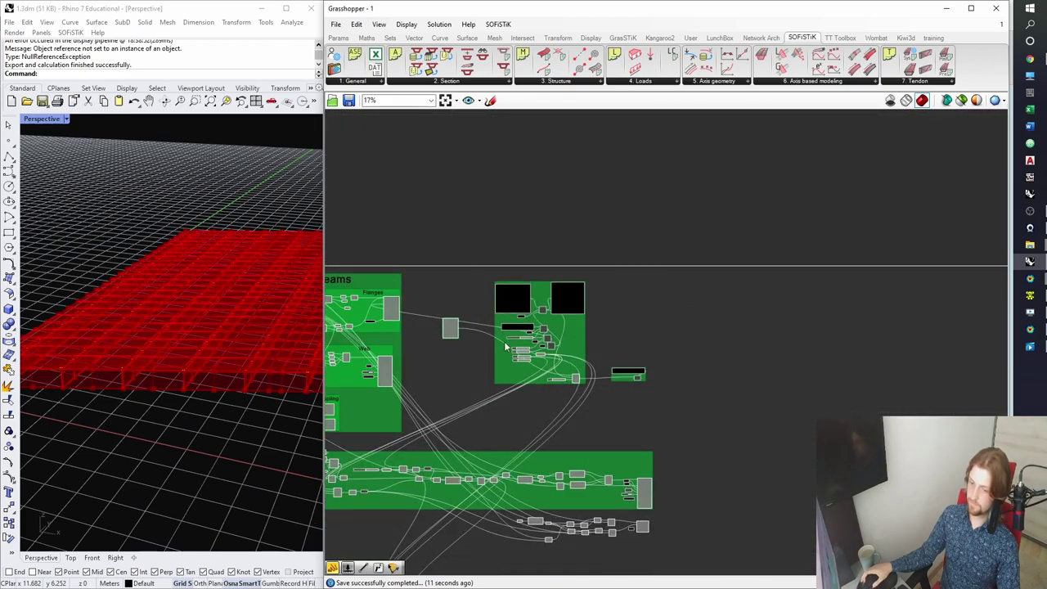
Copy the material panels 1 and 10 from the existing area component and place the copies beside the wall area component.
{"action": "scroll", "coordinate": [537, 260], "scroll_direction": "up", "scroll_amount": 11}
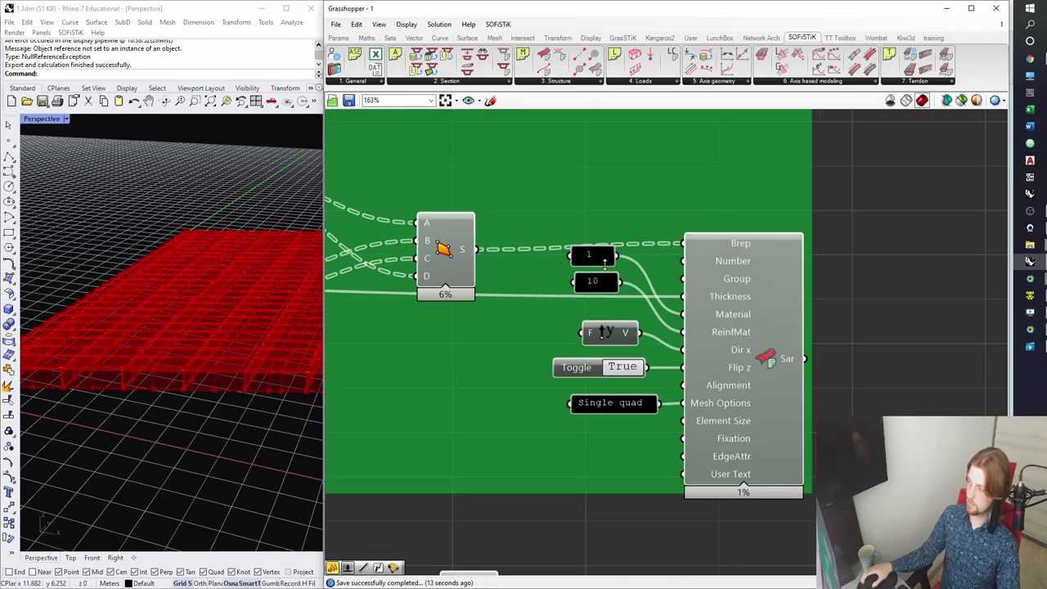
{"action": "left_click", "coordinate": [595, 259]}
{"action": "left_click", "coordinate": [602, 279], "text": "shift"}
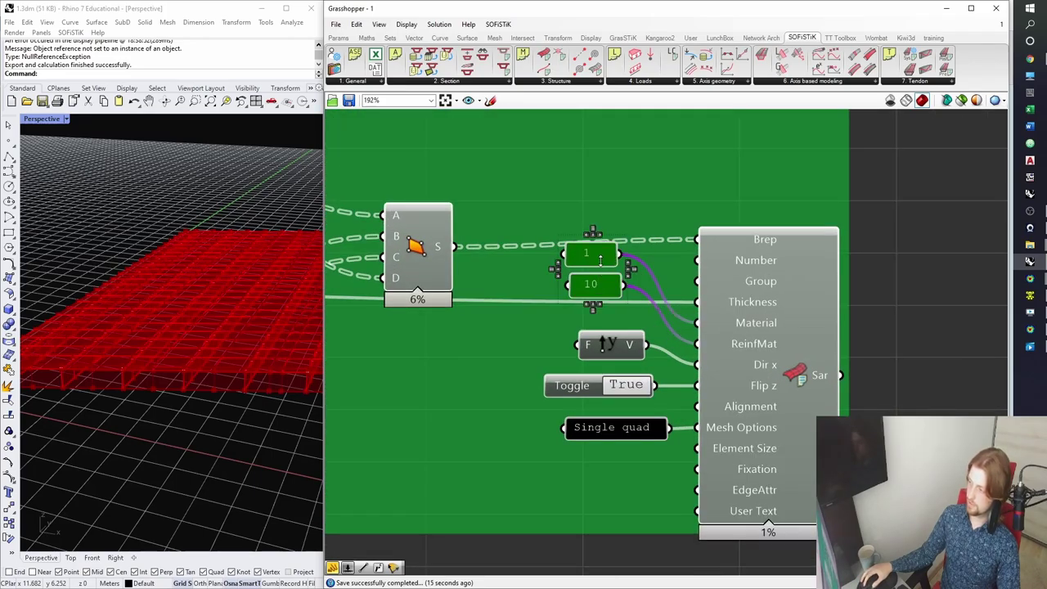
{"action": "scroll", "coordinate": [601, 263], "scroll_direction": "down", "scroll_amount": 9}
{"action": "scroll", "coordinate": [556, 344], "scroll_direction": "up", "scroll_amount": 7}
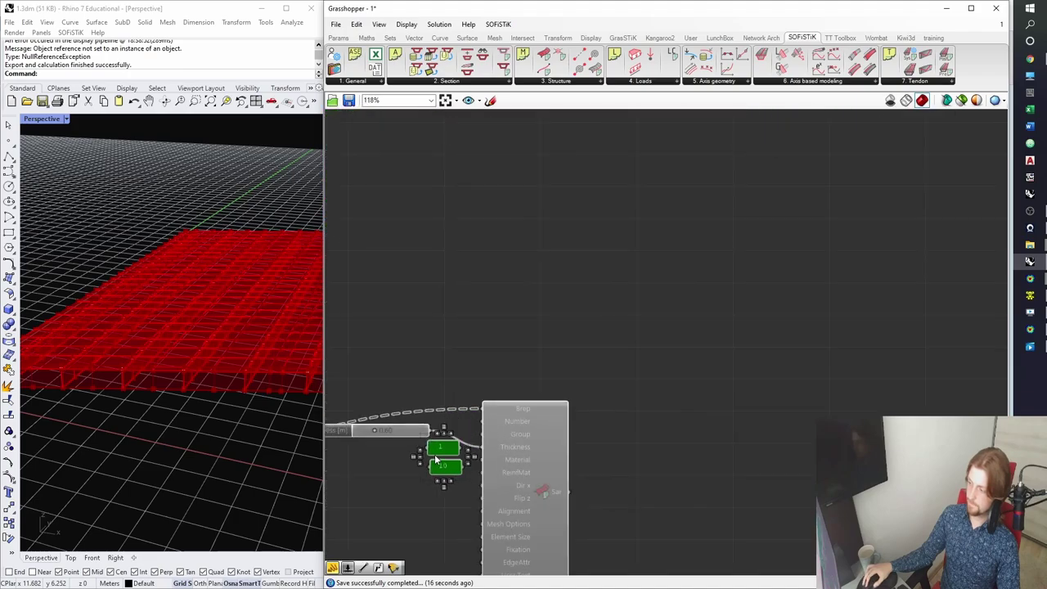
{"action": "scroll", "coordinate": [437, 462], "scroll_direction": "up", "scroll_amount": 4}
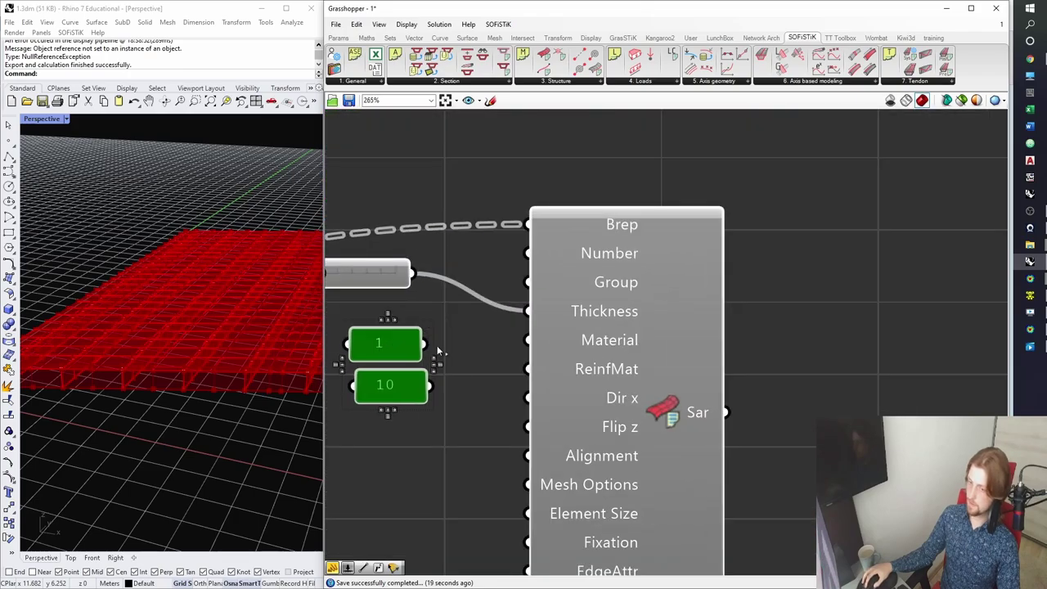
Connect panel 1 to the wall area component's Material input and panel 10 to its ReinfMat input.
{"action": "scroll", "coordinate": [438, 350], "scroll_direction": "down", "scroll_amount": 2}
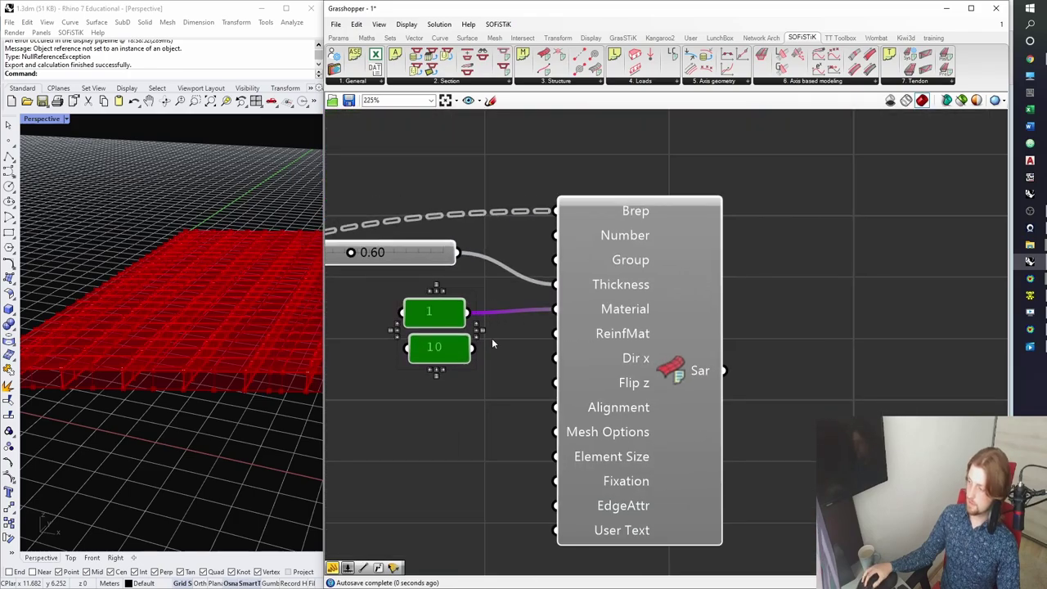
{"action": "right_click_drag", "start_coordinate": [523, 362], "coordinate": [601, 327]}
{"action": "left_click_drag", "start_coordinate": [565, 344], "coordinate": [501, 262]}
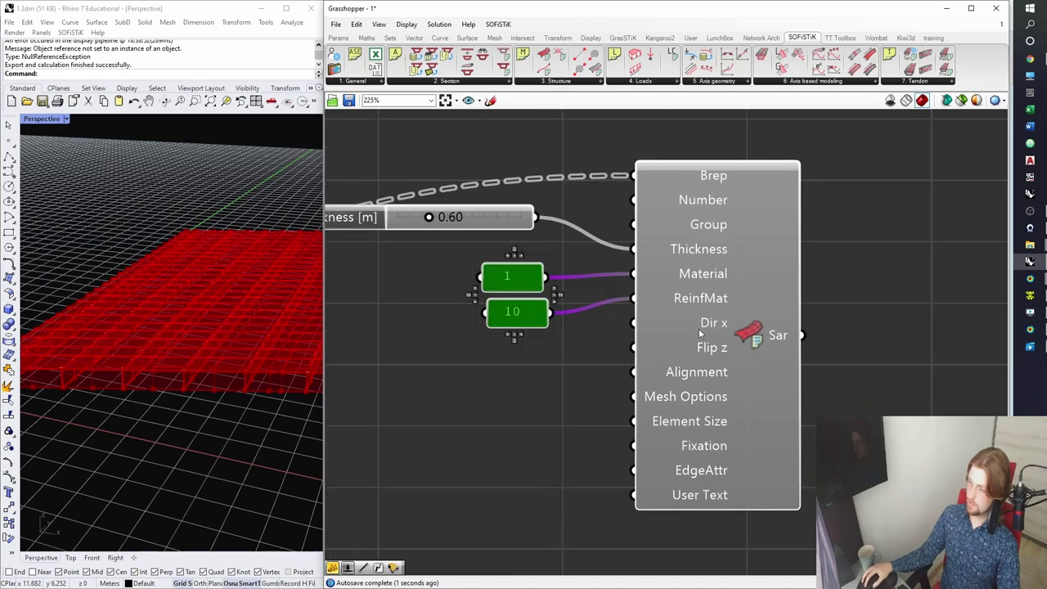
Select the wall area component and inspect its surfaces and local axes from several angles in the perspective view.
{"action": "left_click", "coordinate": [701, 334]}
{"action": "right_click_drag", "start_coordinate": [245, 456], "coordinate": [183, 434]}
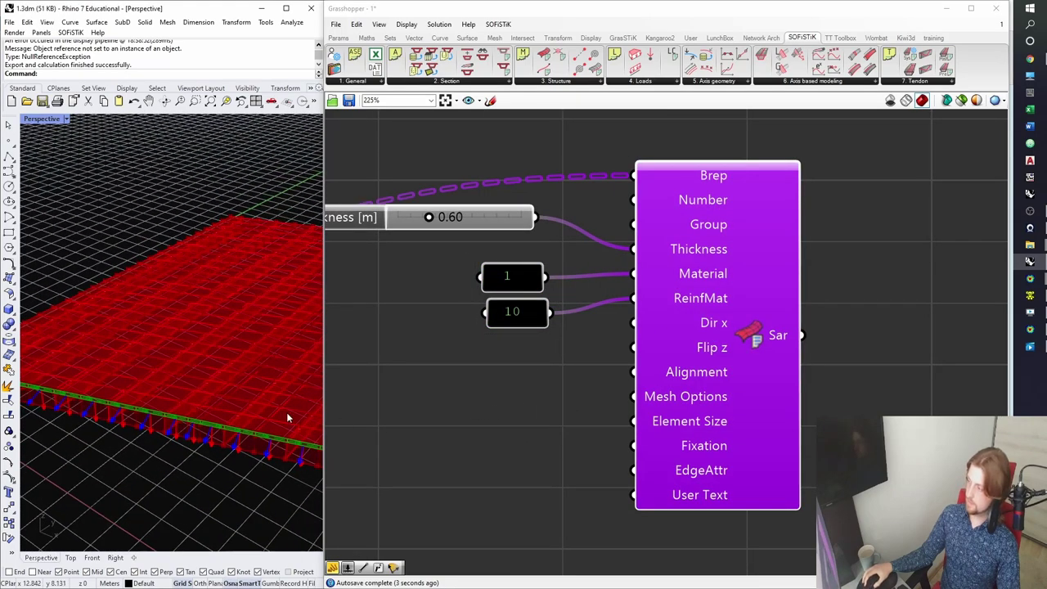
{"action": "right_click_drag", "start_coordinate": [288, 418], "coordinate": [178, 405]}
{"action": "right_click_drag", "start_coordinate": [180, 351], "coordinate": [148, 344]}
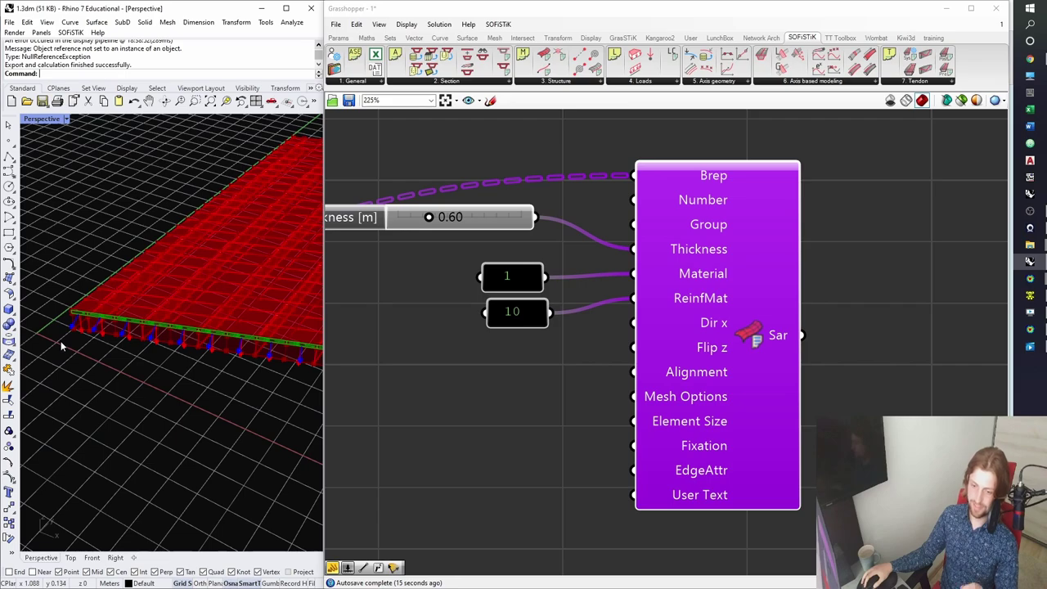
{"action": "right_click_drag", "start_coordinate": [168, 485], "coordinate": [244, 415]}
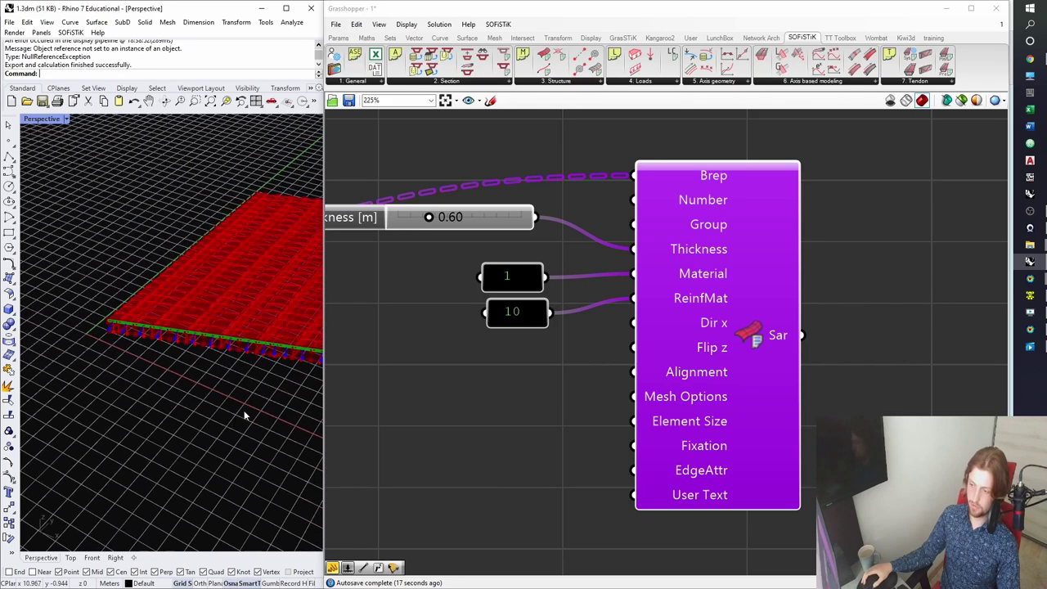
Switch to the SOFiSTiK System Visualization of M142 - Copy.cdb and display the elements' local coordinate systems.
{"action": "left_click", "coordinate": [1029, 331]}
{"action": "left_click", "coordinate": [1033, 268]}
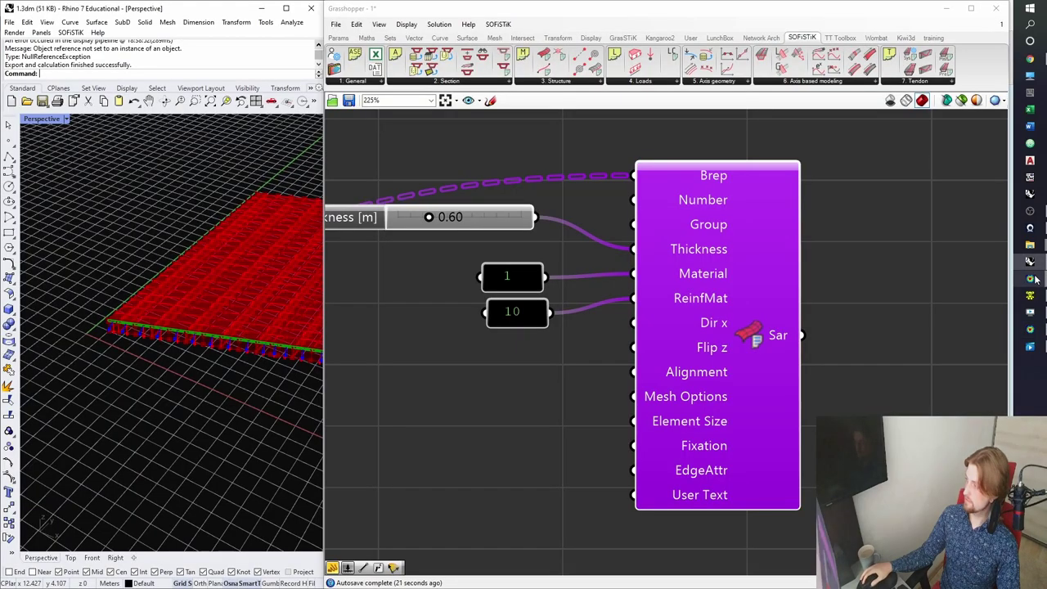
{"action": "left_click", "coordinate": [1030, 279]}
{"action": "left_click", "coordinate": [971, 238]}
{"action": "scroll", "coordinate": [494, 362], "scroll_direction": "down", "scroll_amount": 3}
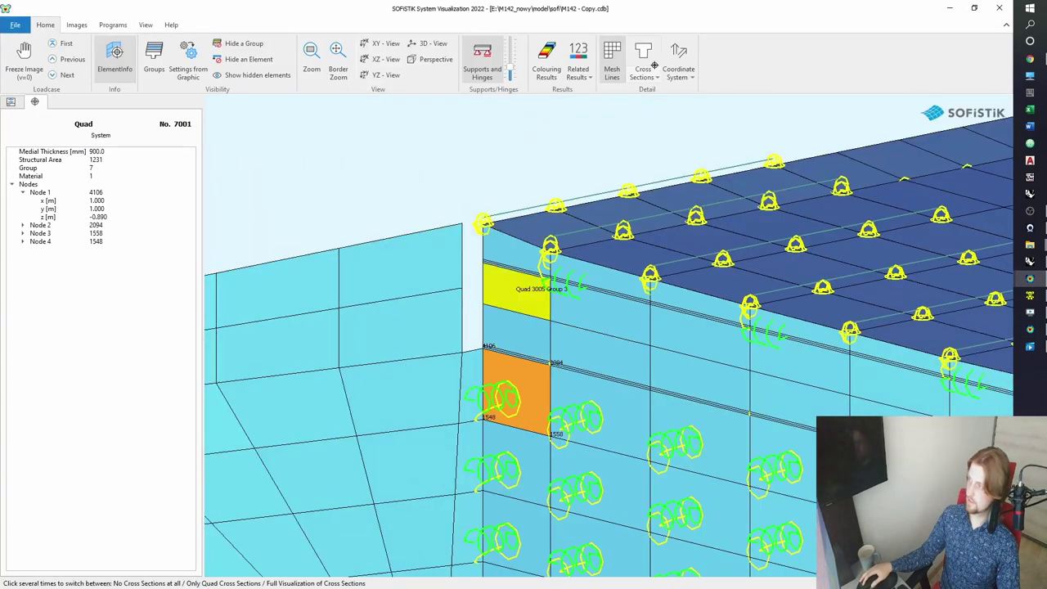
{"action": "left_click", "coordinate": [678, 56]}
{"action": "left_click", "coordinate": [678, 56]}
{"action": "scroll", "coordinate": [505, 394], "scroll_direction": "down", "scroll_amount": 2}
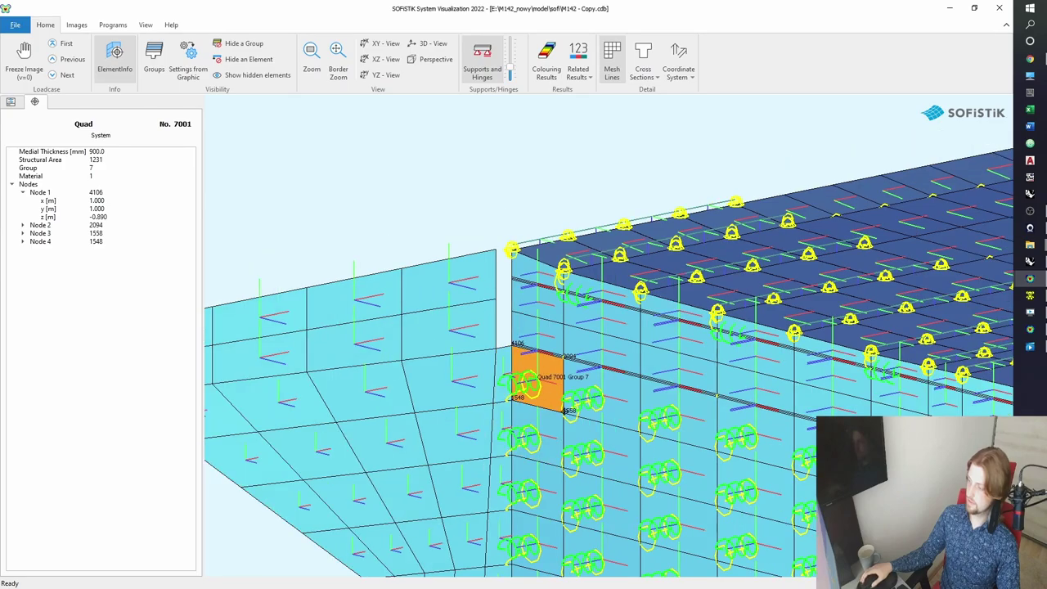
Examine the local axis directions of the wall and slab quads in the reference model, then return to Grasshopper.
{"action": "middle_click_drag", "start_coordinate": [536, 378], "coordinate": [584, 466]}
{"action": "scroll", "coordinate": [584, 466], "scroll_direction": "down", "scroll_amount": 5}
{"action": "middle_click_drag", "start_coordinate": [612, 357], "coordinate": [594, 330]}
{"action": "scroll", "coordinate": [479, 234], "scroll_direction": "up", "scroll_amount": 5}
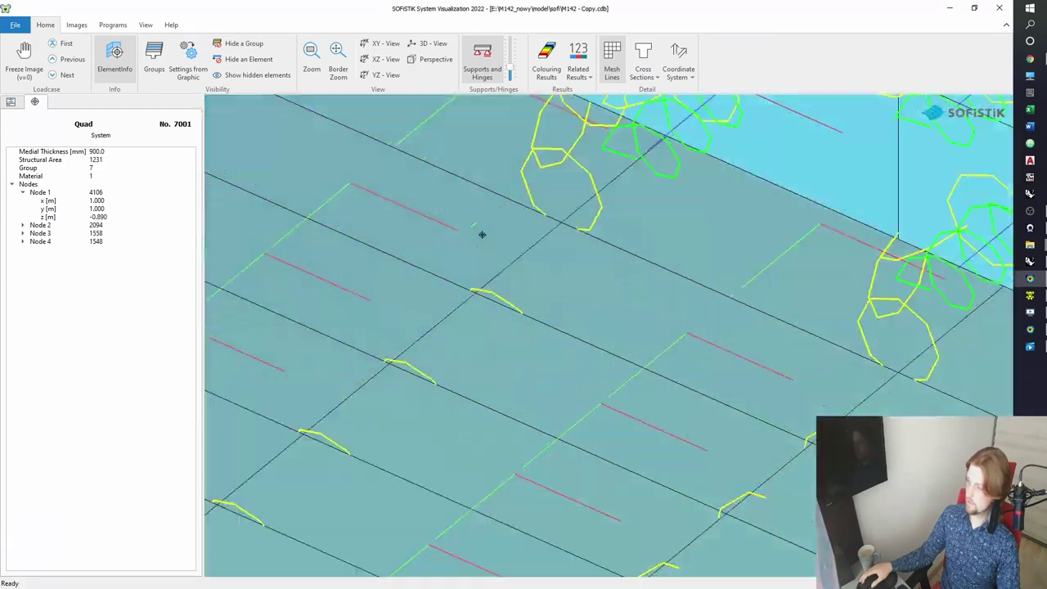
{"action": "scroll", "coordinate": [436, 239], "scroll_direction": "down", "scroll_amount": 3}
{"action": "scroll", "coordinate": [439, 229], "scroll_direction": "down", "scroll_amount": 4}
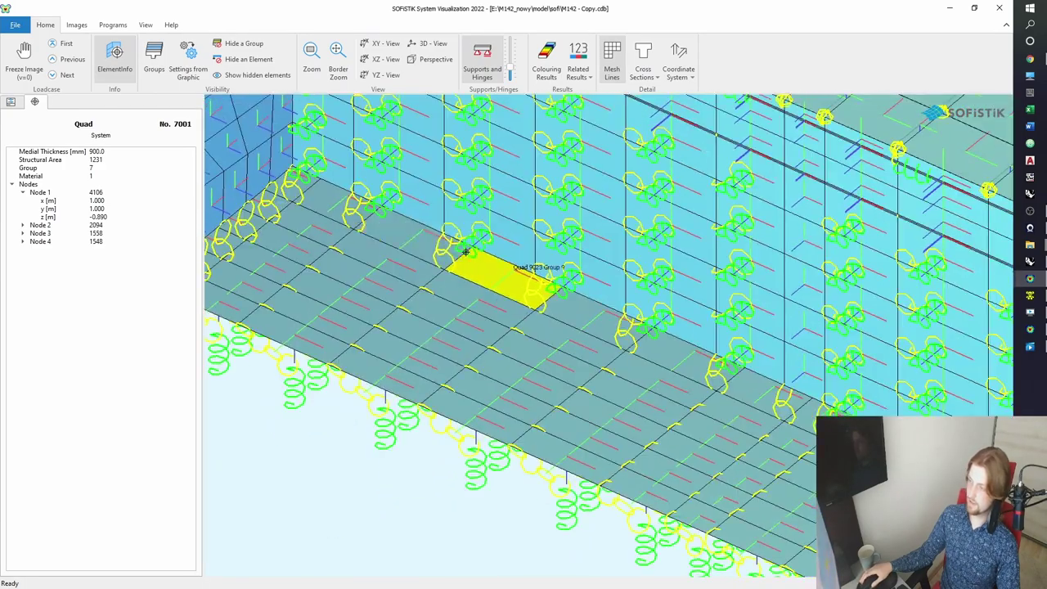
{"action": "scroll", "coordinate": [352, 218], "scroll_direction": "up", "scroll_amount": 3}
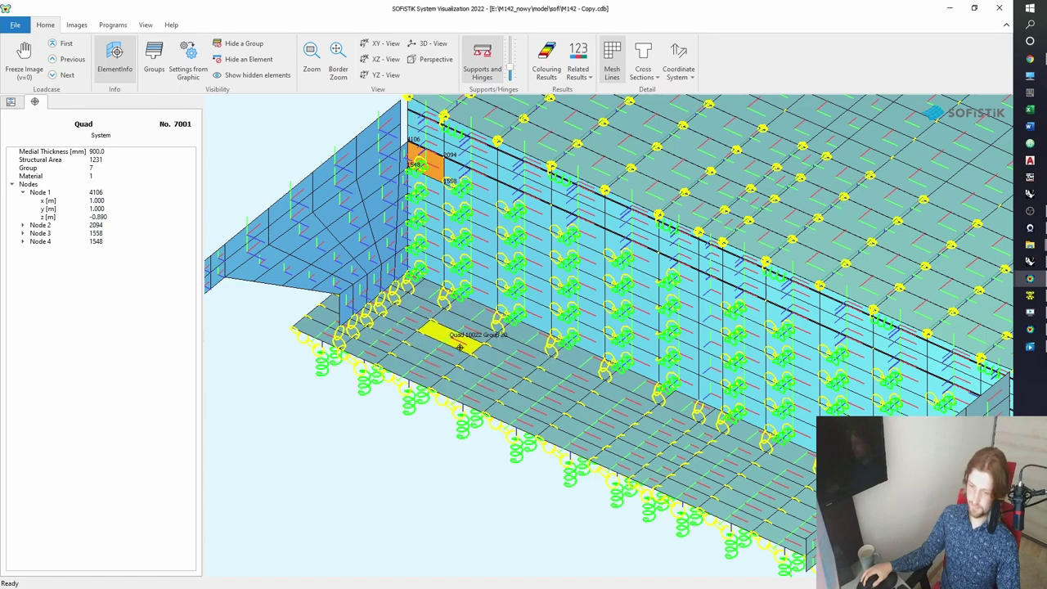
{"action": "left_click", "coordinate": [950, 8]}
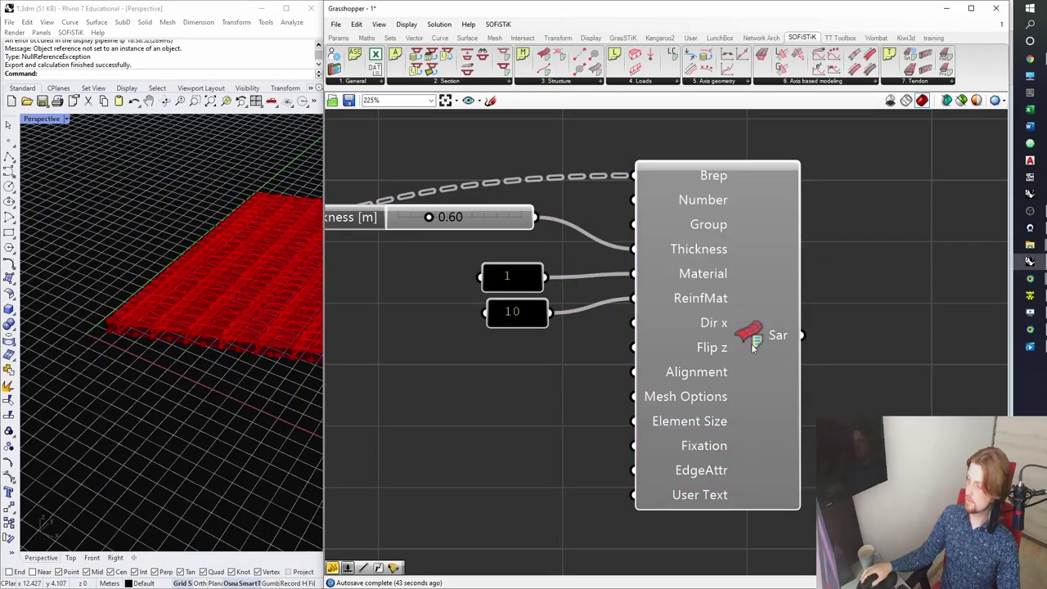
{"action": "left_click", "coordinate": [692, 397]}
{"action": "left_click", "coordinate": [695, 370]}
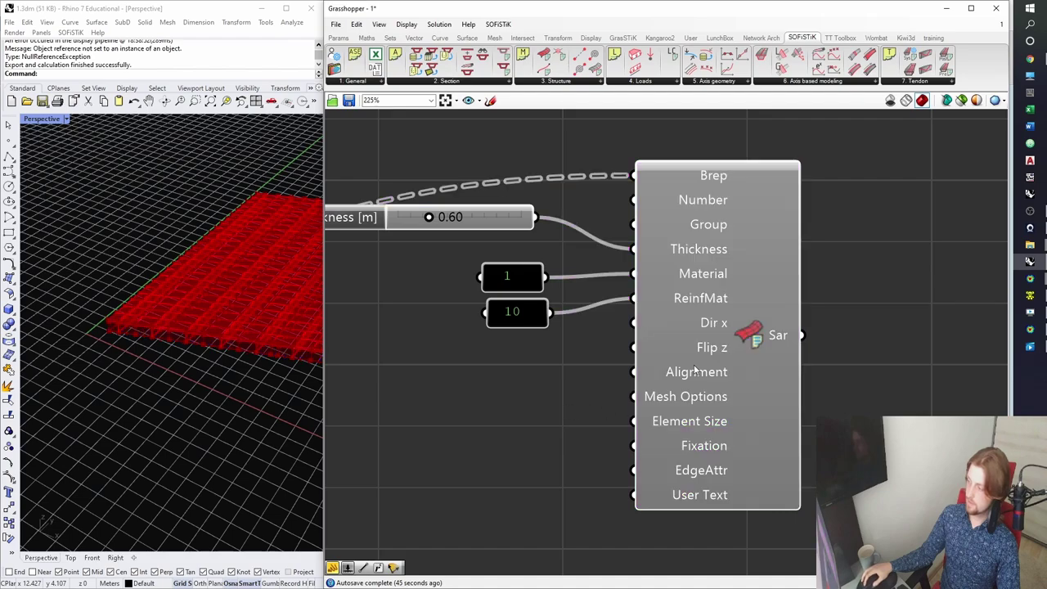
{"action": "right_click_drag", "start_coordinate": [678, 385], "coordinate": [707, 302]}
{"action": "left_click", "coordinate": [681, 328]}
{"action": "scroll", "coordinate": [592, 324], "scroll_direction": "down", "scroll_amount": 9}
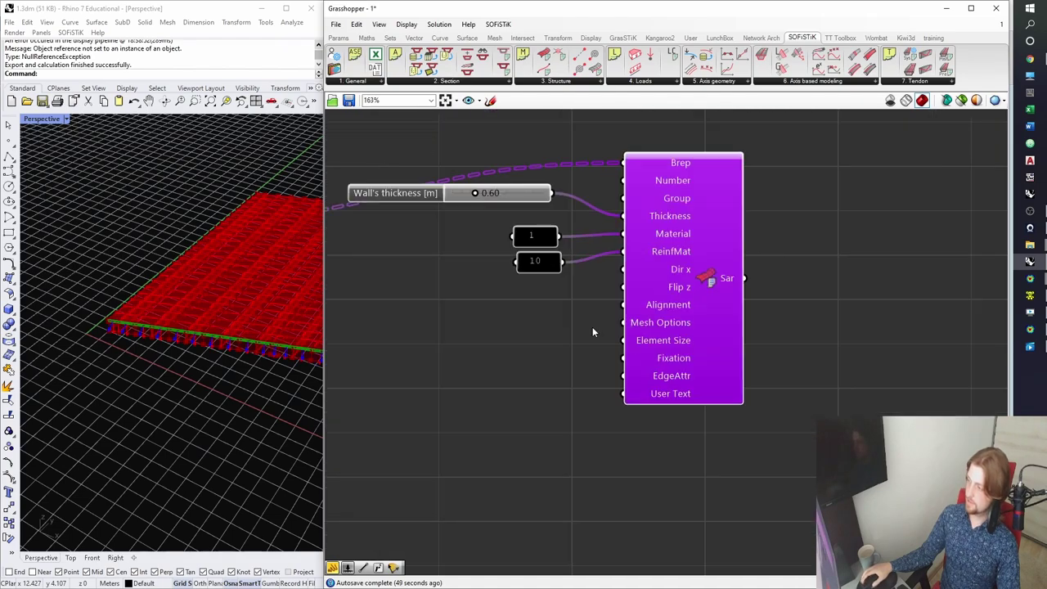
Copy the "Single quad" panel from the existing area component and connect the copy to the wall area component's Mesh Options input.
{"action": "right_click_drag", "start_coordinate": [790, 135], "coordinate": [566, 334]}
{"action": "scroll", "coordinate": [566, 334], "scroll_direction": "up", "scroll_amount": 2}
{"action": "scroll", "coordinate": [576, 322], "scroll_direction": "up", "scroll_amount": 6}
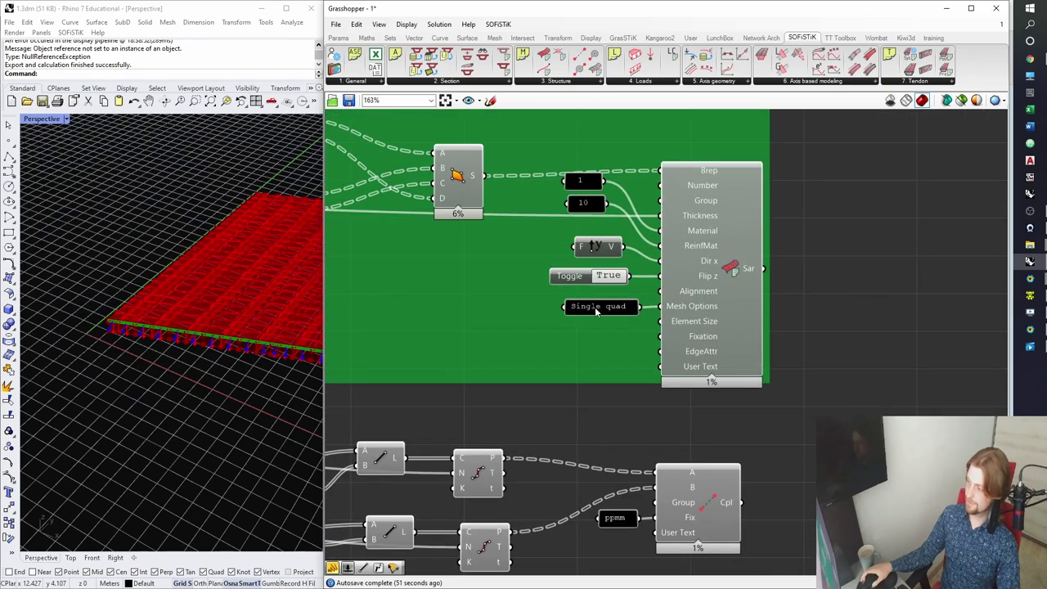
{"action": "left_click", "coordinate": [613, 311]}
{"action": "scroll", "coordinate": [620, 320], "scroll_direction": "up", "scroll_amount": 2}
{"action": "key", "text": "ctrl+c"}
{"action": "key", "text": "ctrl+v"}
{"action": "scroll", "coordinate": [614, 327], "scroll_direction": "down", "scroll_amount": 10}
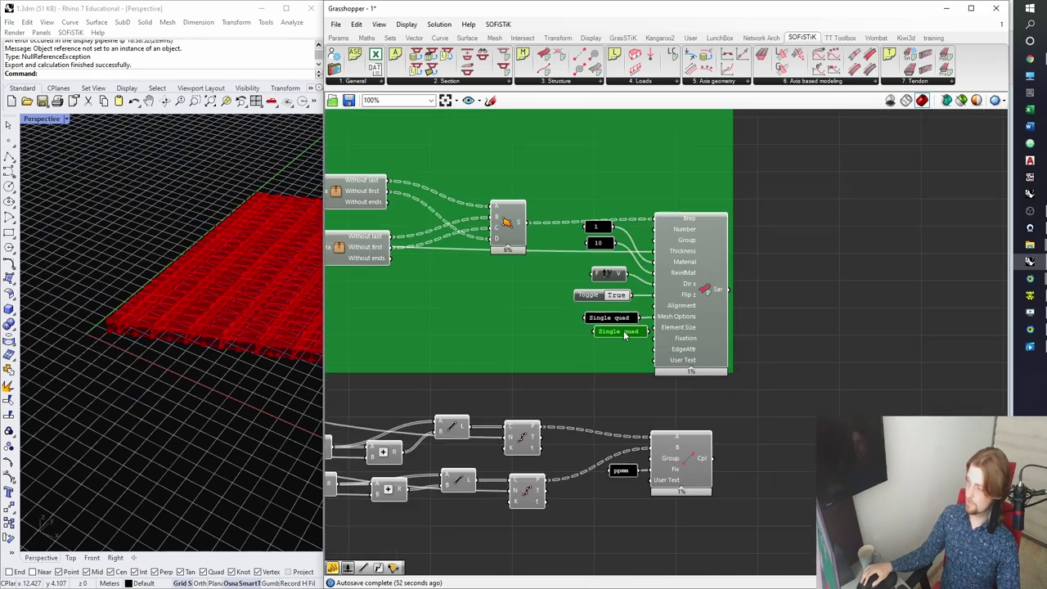
{"action": "scroll", "coordinate": [433, 509], "scroll_direction": "up", "scroll_amount": 9}
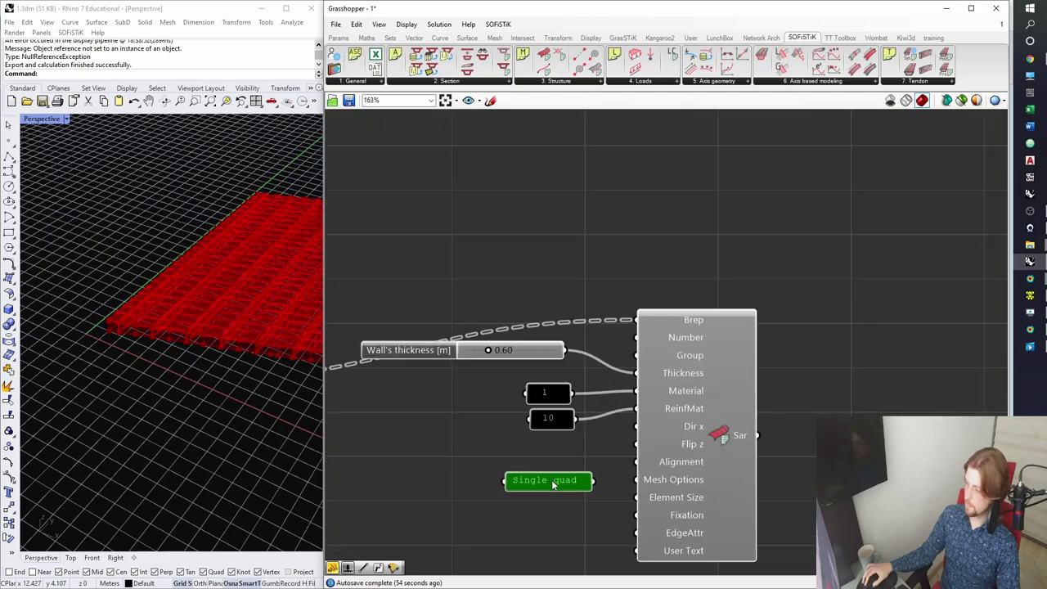
{"action": "right_click_drag", "start_coordinate": [614, 483], "coordinate": [539, 416]}
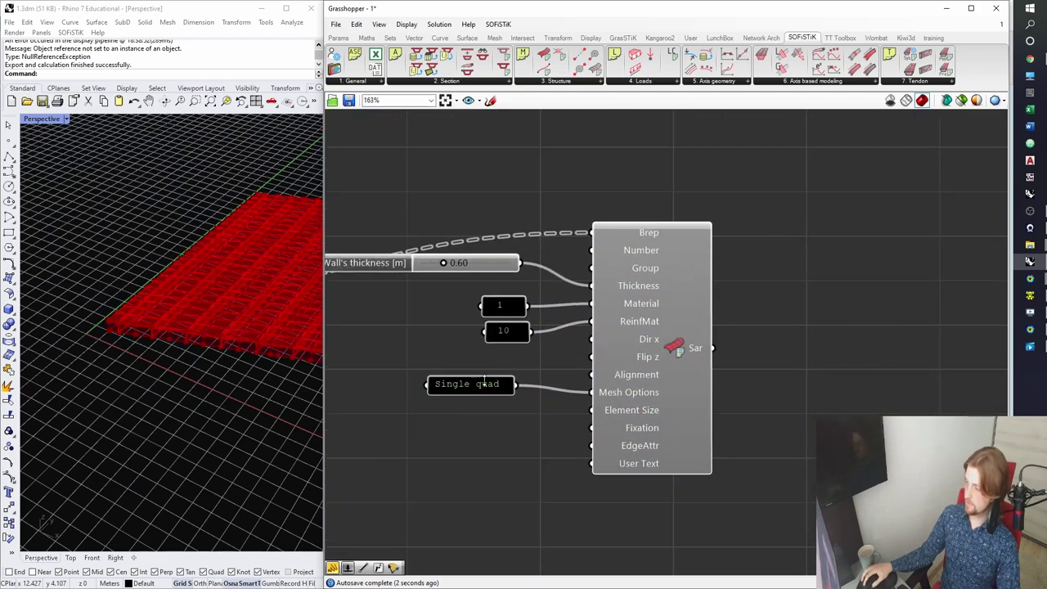
{"action": "left_click_drag", "start_coordinate": [486, 389], "coordinate": [498, 396]}
Connect the wall area component's Sar output to the existing export part of the definition.
{"action": "scroll", "coordinate": [654, 376], "scroll_direction": "down", "scroll_amount": 3}
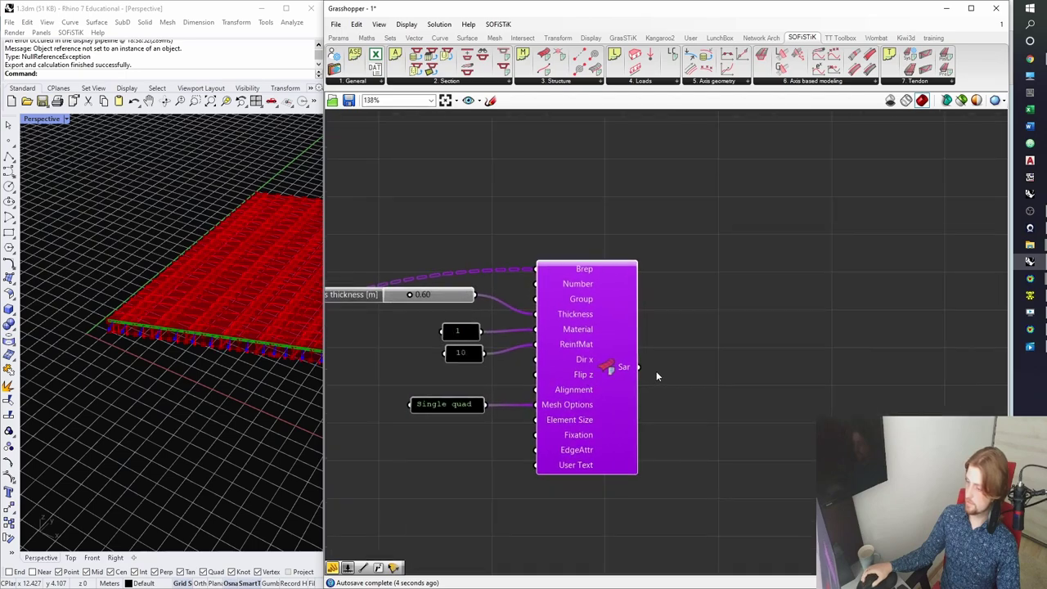
{"action": "scroll", "coordinate": [647, 372], "scroll_direction": "down", "scroll_amount": 5}
{"action": "right_click_drag", "start_coordinate": [744, 277], "coordinate": [660, 306]}
{"action": "scroll", "coordinate": [661, 303], "scroll_direction": "up", "scroll_amount": 5}
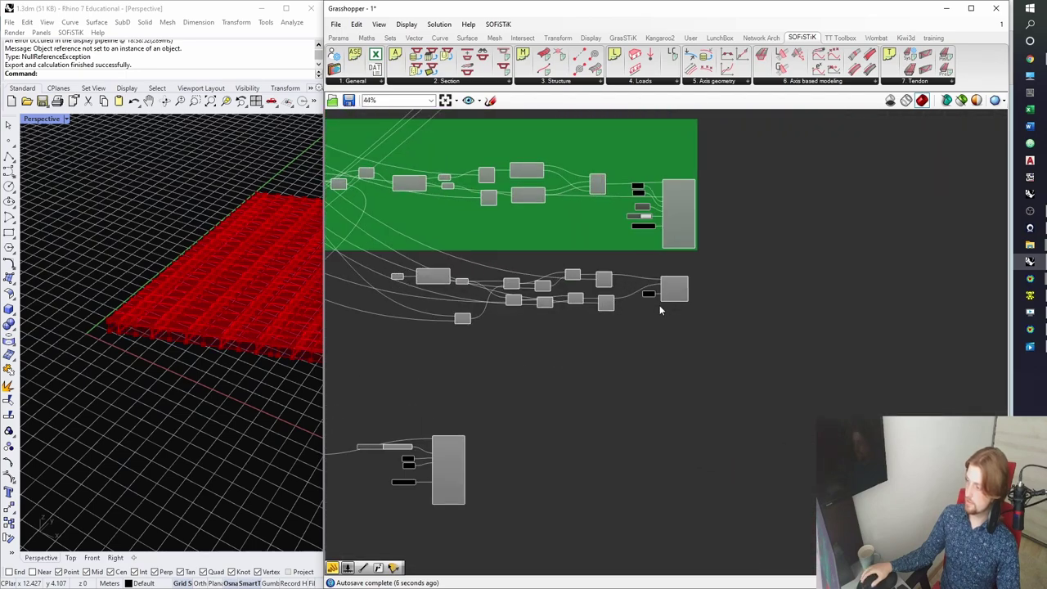
{"action": "left_click_drag", "start_coordinate": [726, 278], "coordinate": [580, 420]}
{"action": "scroll", "coordinate": [724, 287], "scroll_direction": "down", "scroll_amount": 5}
{"action": "scroll", "coordinate": [591, 401], "scroll_direction": "up", "scroll_amount": 8}
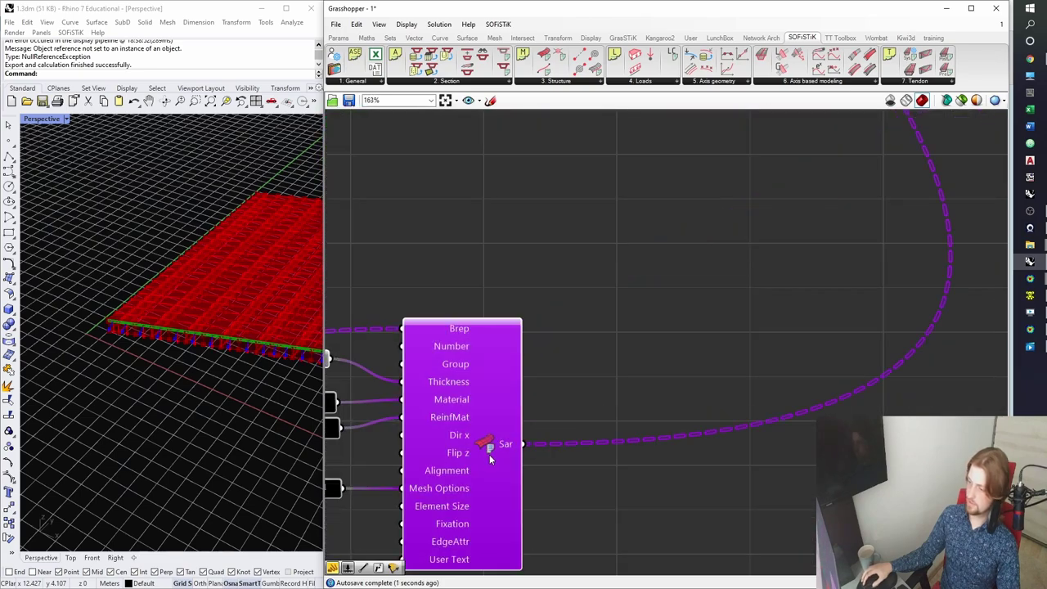
{"action": "scroll", "coordinate": [166, 318], "scroll_direction": "up", "scroll_amount": 3}
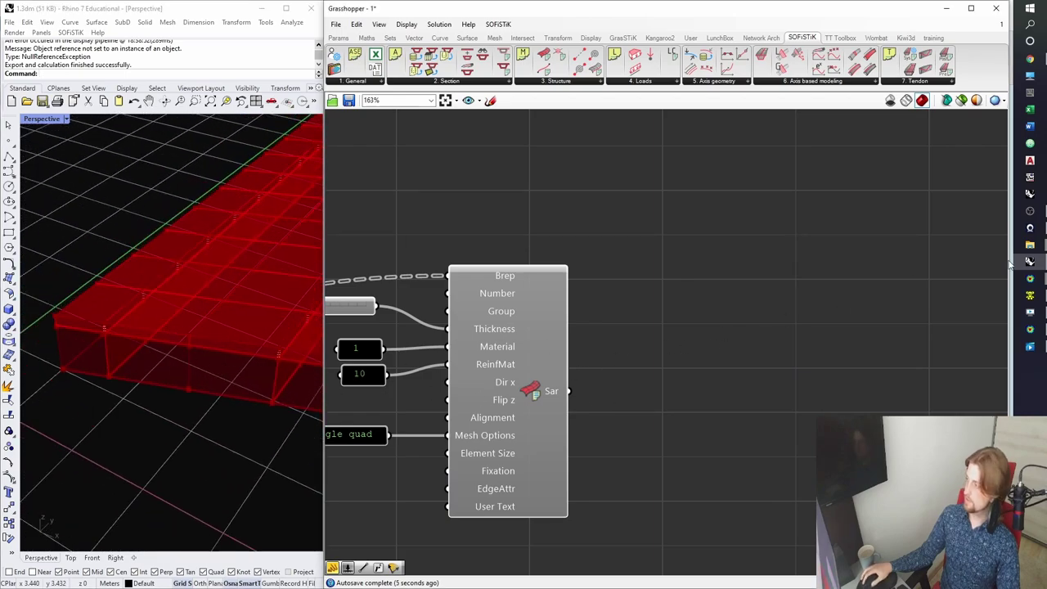
Switch to the SOFiSTiK Text Editor, calculate 1.dat and open the system visualization of the calculated model.
{"action": "left_click", "coordinate": [1030, 295]}
{"action": "left_click", "coordinate": [561, 313]}
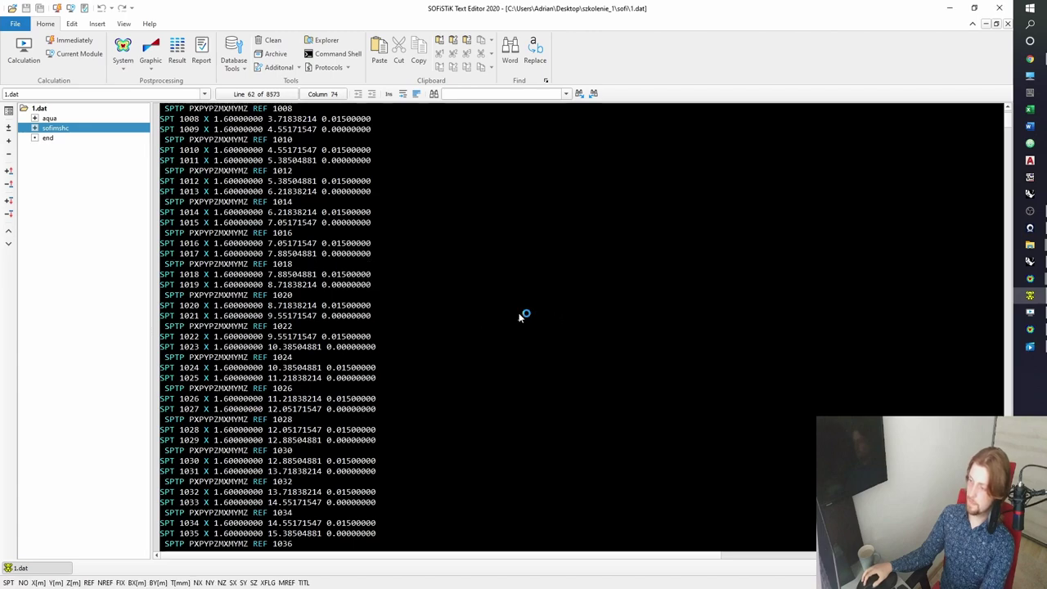
{"action": "key", "text": "ctrl+t"}
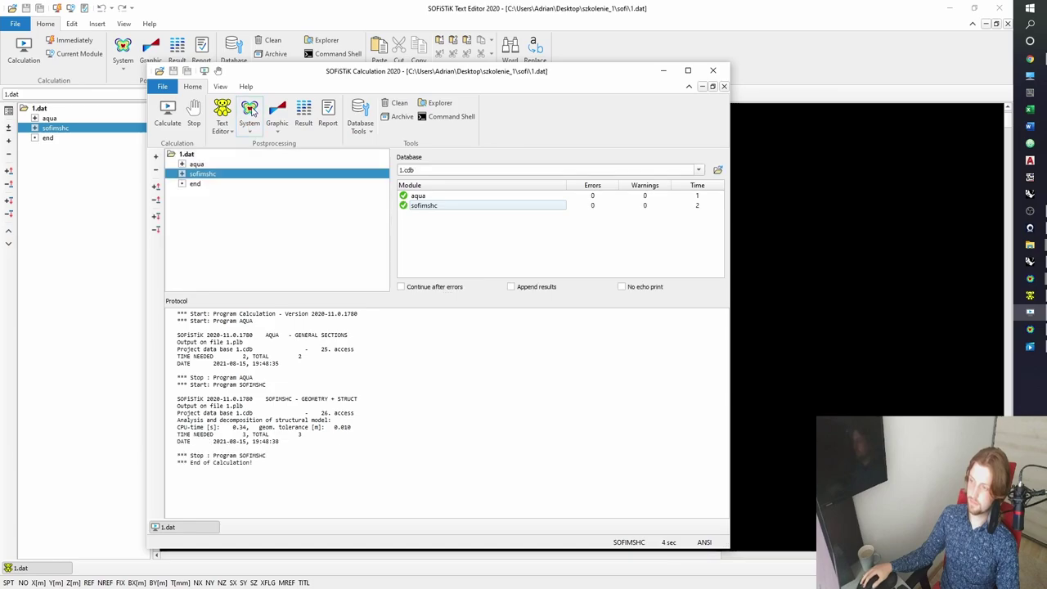
{"action": "left_click", "coordinate": [250, 113]}
Inspect the slab edge and the walls beneath it in the calculated model, then return to Grasshopper.
{"action": "middle_click_drag", "start_coordinate": [430, 283], "coordinate": [611, 291]}
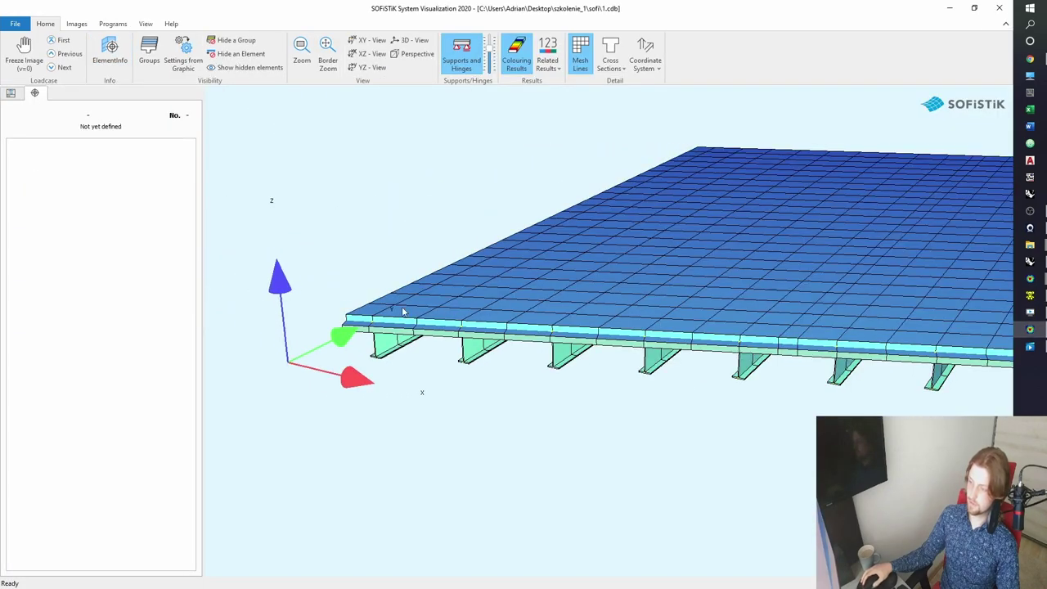
{"action": "scroll", "coordinate": [401, 313], "scroll_direction": "up", "scroll_amount": 4}
{"action": "left_click_drag", "start_coordinate": [362, 330], "coordinate": [563, 327]}
{"action": "scroll", "coordinate": [562, 327], "scroll_direction": "up", "scroll_amount": 5}
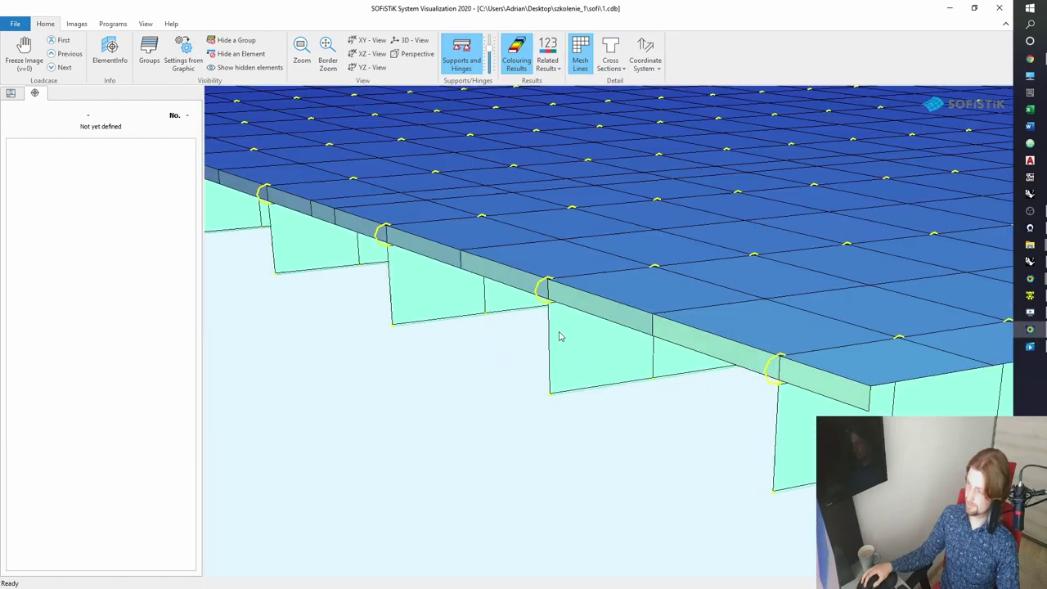
{"action": "left_click_drag", "start_coordinate": [520, 268], "coordinate": [551, 290]}
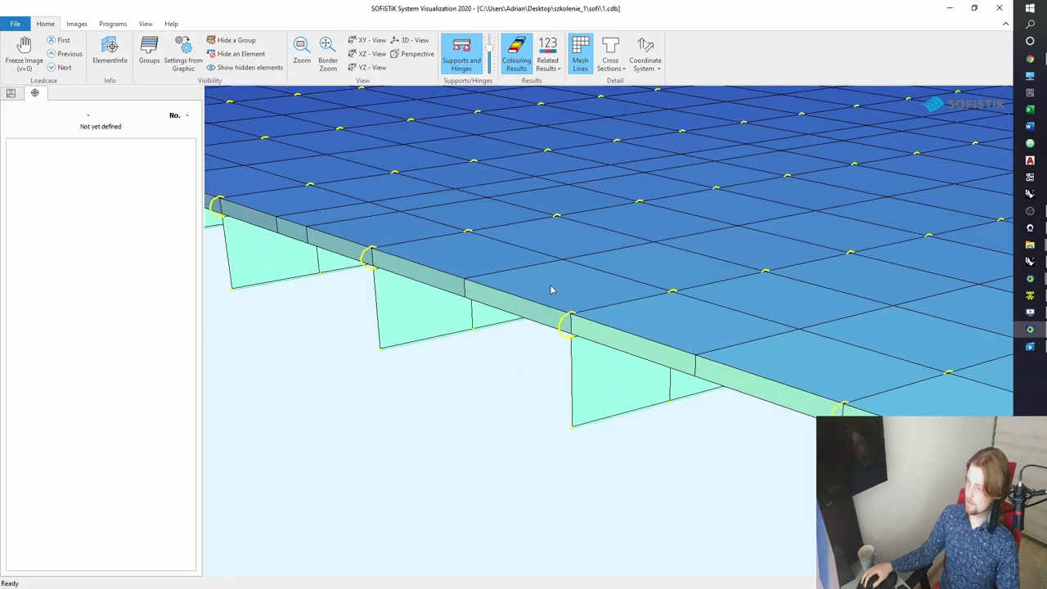
{"action": "scroll", "coordinate": [562, 343], "scroll_direction": "down", "scroll_amount": 2}
{"action": "middle_click_drag", "start_coordinate": [589, 347], "coordinate": [488, 303]}
{"action": "middle_click_drag", "start_coordinate": [362, 256], "coordinate": [467, 299]}
{"action": "middle_click_drag", "start_coordinate": [302, 255], "coordinate": [342, 275]}
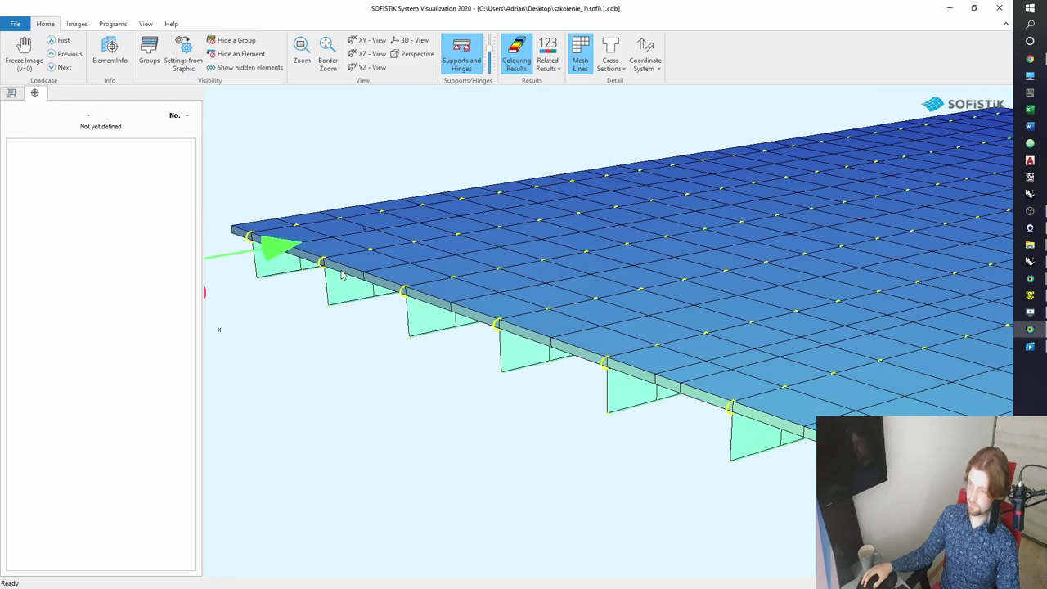
{"action": "left_click", "coordinate": [946, 10]}
{"action": "left_click", "coordinate": [947, 10]}
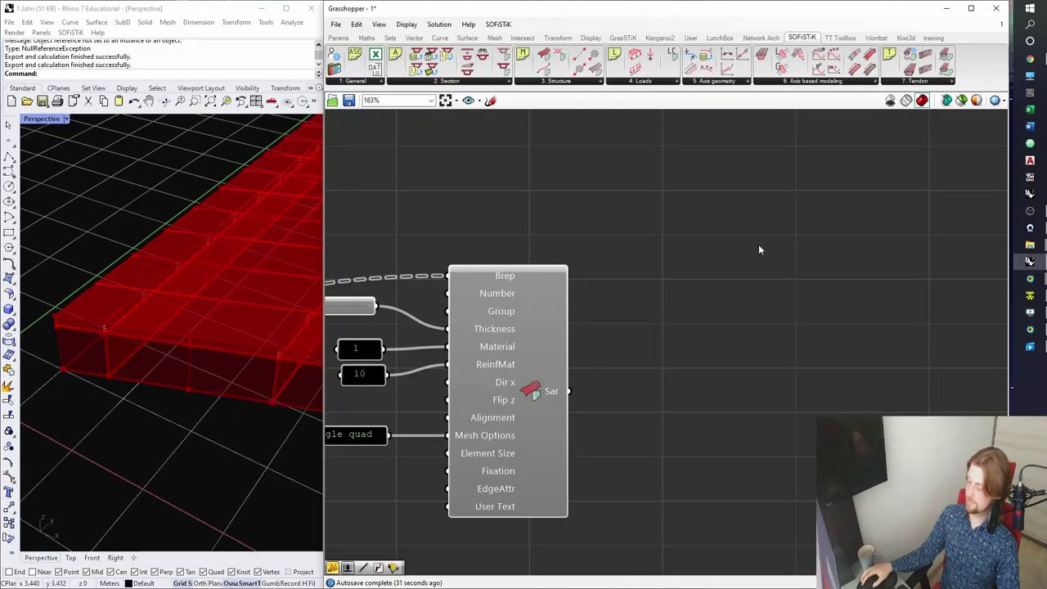
Set the wire display of the wall area component's Thickness and Material inputs to Hidden.
{"action": "right_click_drag", "start_coordinate": [472, 383], "coordinate": [610, 283]}
{"action": "scroll", "coordinate": [610, 283], "scroll_direction": "down", "scroll_amount": 2}
{"action": "right_click_drag", "start_coordinate": [328, 317], "coordinate": [479, 283]}
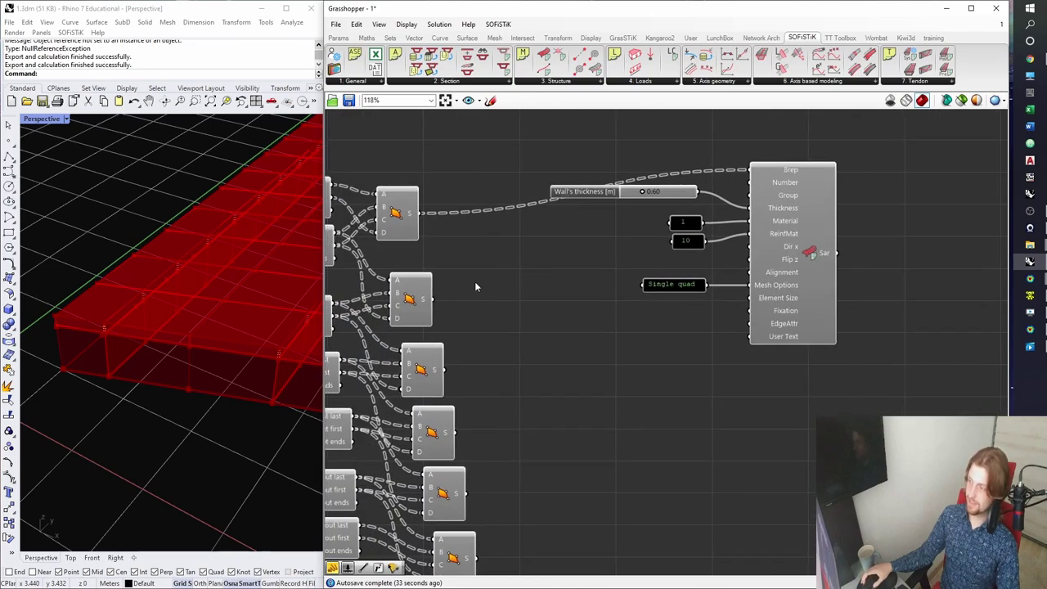
{"action": "left_click", "coordinate": [418, 298]}
{"action": "left_click", "coordinate": [427, 339]}
{"action": "right_click_drag", "start_coordinate": [887, 379], "coordinate": [816, 389]}
{"action": "left_click_drag", "start_coordinate": [845, 389], "coordinate": [736, 218]}
{"action": "scroll", "coordinate": [742, 231], "scroll_direction": "up", "scroll_amount": 2}
{"action": "right_click", "coordinate": [693, 213]}
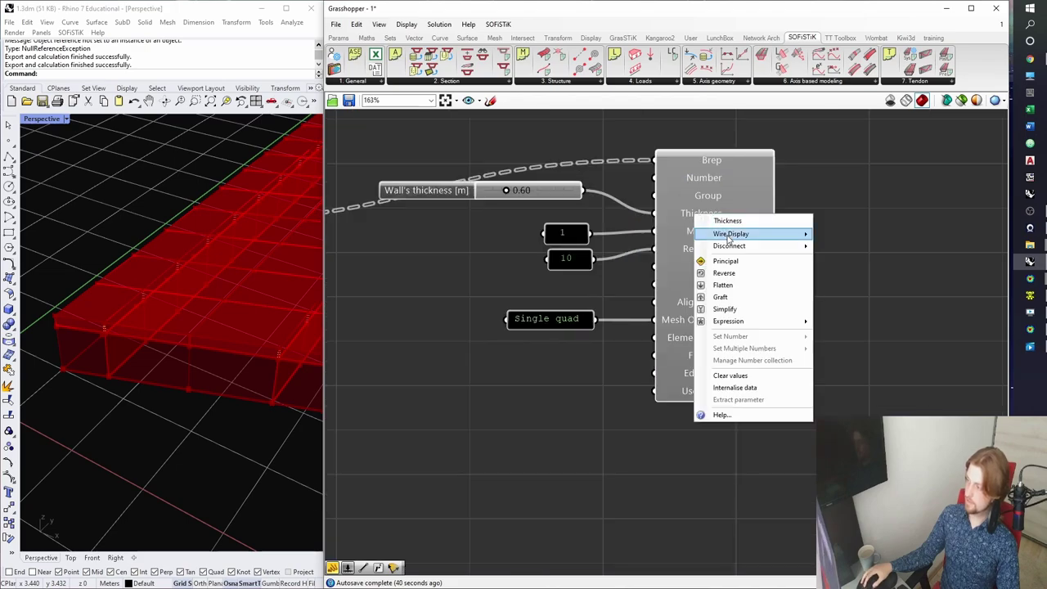
{"action": "mouse_move", "coordinate": [761, 234]}
{"action": "left_click", "coordinate": [848, 254]}
{"action": "right_click", "coordinate": [730, 231]}
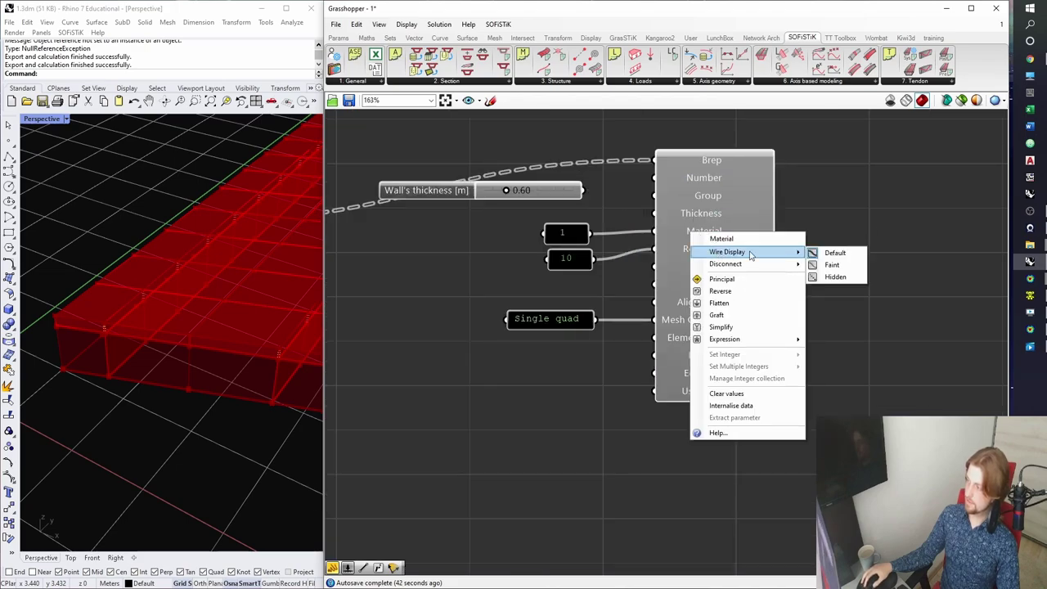
{"action": "left_click", "coordinate": [829, 278]}
Hide the wires of the wall area component's ReinfMat and Mesh Options inputs.
{"action": "right_click", "coordinate": [697, 251]}
{"action": "mouse_move", "coordinate": [726, 274]}
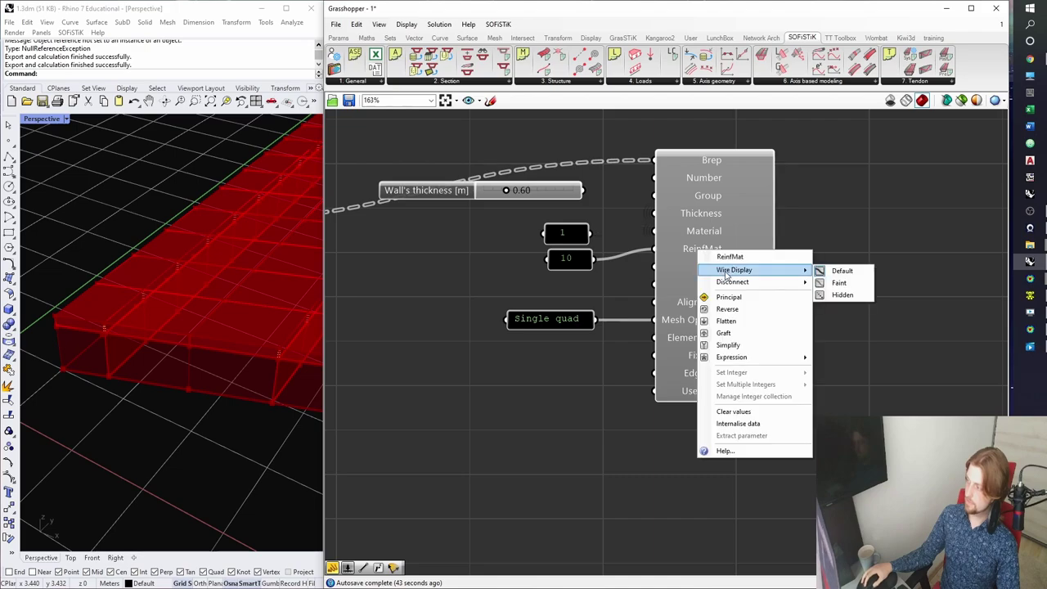
{"action": "left_click", "coordinate": [836, 296]}
{"action": "right_click", "coordinate": [674, 325]}
{"action": "mouse_move", "coordinate": [736, 348]}
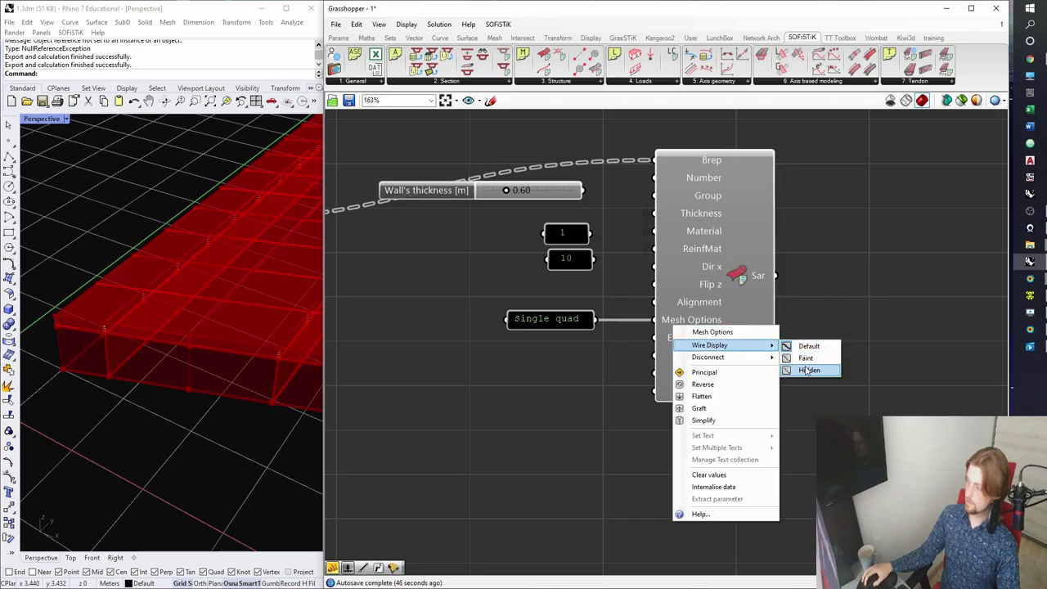
{"action": "left_click", "coordinate": [807, 370]}
Duplicate the wall area component with its inputs and connect the second surface component to the copy's Brep input.
{"action": "scroll", "coordinate": [806, 369], "scroll_direction": "down", "scroll_amount": 3}
{"action": "right_click_drag", "start_coordinate": [807, 369], "coordinate": [801, 291]}
{"action": "left_click_drag", "start_coordinate": [753, 235], "coordinate": [857, 342], "text": "alt"}
{"action": "left_click_drag", "start_coordinate": [804, 274], "coordinate": [808, 269]}
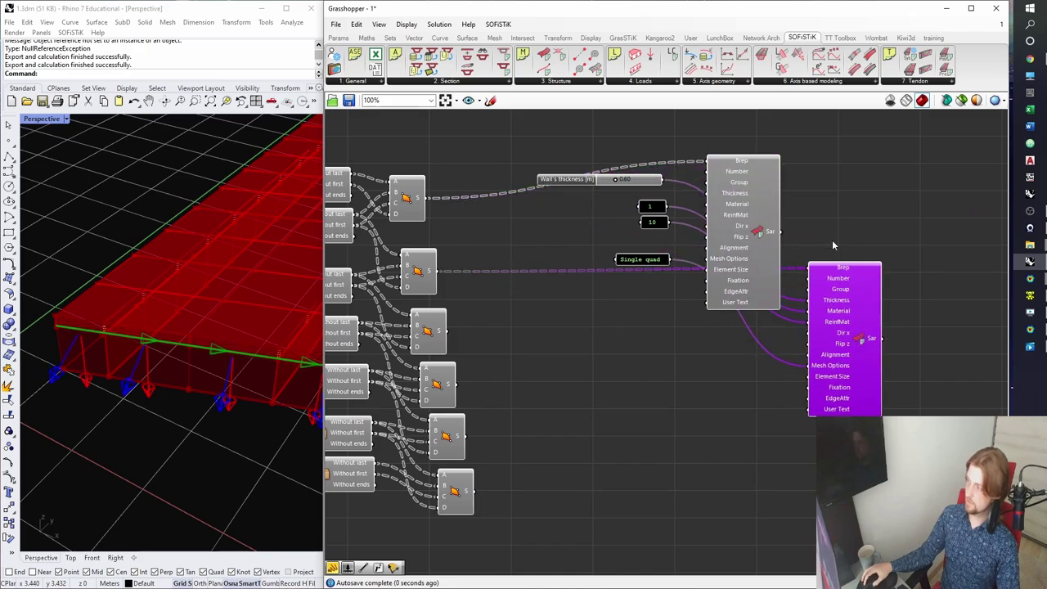
{"action": "left_click", "coordinate": [834, 245]}
{"action": "right_click_drag", "start_coordinate": [846, 275], "coordinate": [835, 256]}
{"action": "left_click_drag", "start_coordinate": [835, 255], "coordinate": [835, 210]}
{"action": "left_click_drag", "start_coordinate": [851, 270], "coordinate": [845, 257]}
Add two more copies of the wall area component and connect the third and fourth surfaces to their Brep inputs.
{"action": "right_click_drag", "start_coordinate": [845, 257], "coordinate": [820, 213]}
{"action": "left_click_drag", "start_coordinate": [828, 190], "coordinate": [923, 236], "text": "alt"}
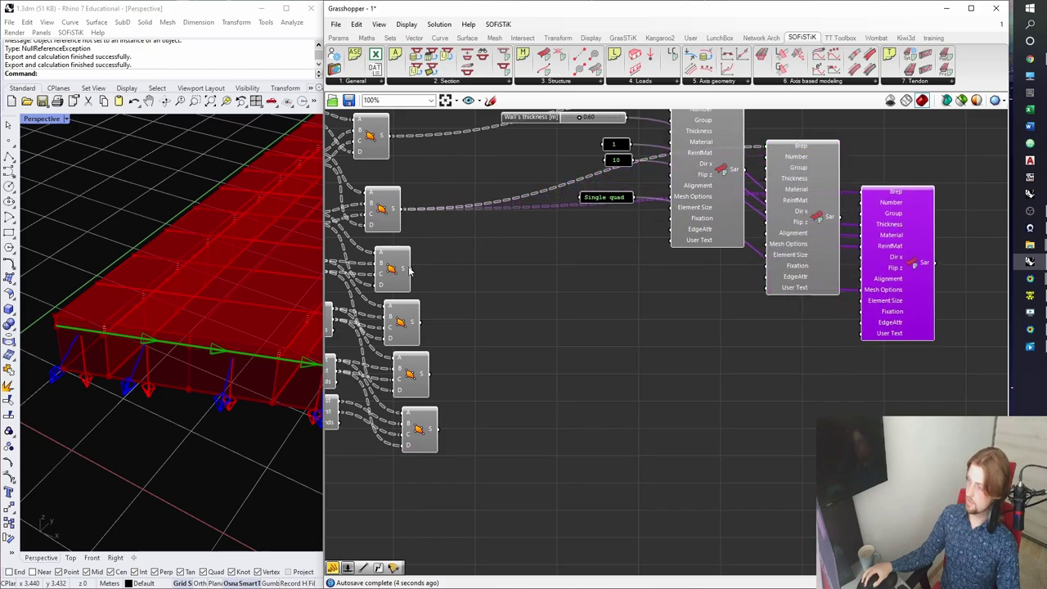
{"action": "left_click_drag", "start_coordinate": [787, 185], "coordinate": [860, 192]}
{"action": "right_click_drag", "start_coordinate": [894, 213], "coordinate": [830, 187]}
{"action": "left_click_drag", "start_coordinate": [835, 187], "coordinate": [932, 224], "text": "alt"}
{"action": "left_click_drag", "start_coordinate": [362, 297], "coordinate": [895, 201]}
Move the four wall area components together with their slider and panels closer to the surface components.
{"action": "scroll", "coordinate": [801, 233], "scroll_direction": "down", "scroll_amount": 3}
{"action": "right_click_drag", "start_coordinate": [801, 233], "coordinate": [753, 258]}
{"action": "left_click_drag", "start_coordinate": [881, 402], "coordinate": [561, 153]}
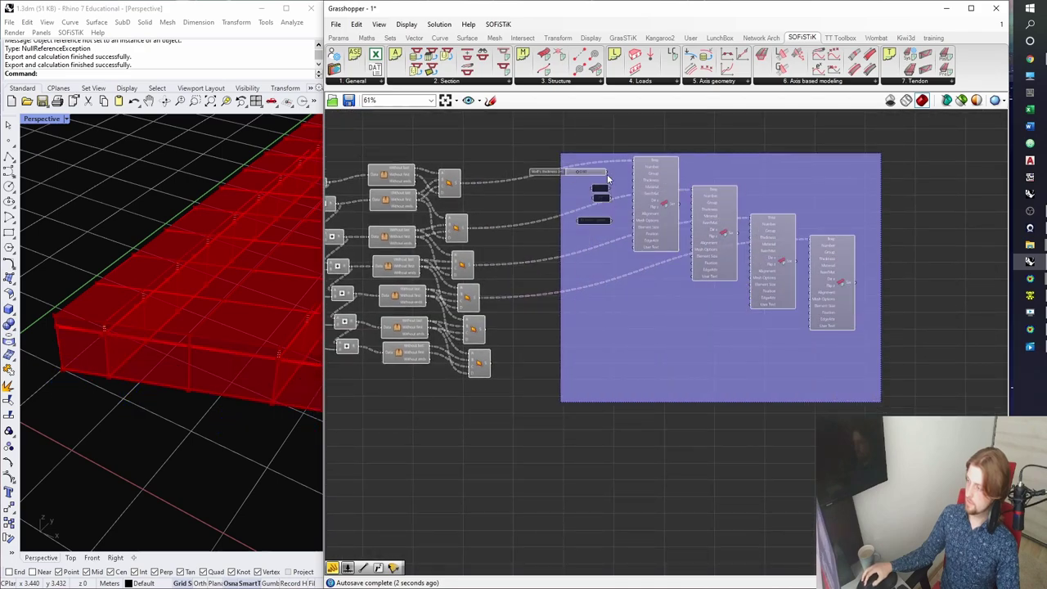
{"action": "left_click_drag", "start_coordinate": [647, 202], "coordinate": [604, 202]}
Duplicate the fourth wall area component and place the fifth copy diagonally below it.
{"action": "left_click", "coordinate": [737, 195]}
{"action": "left_click", "coordinate": [782, 262]}
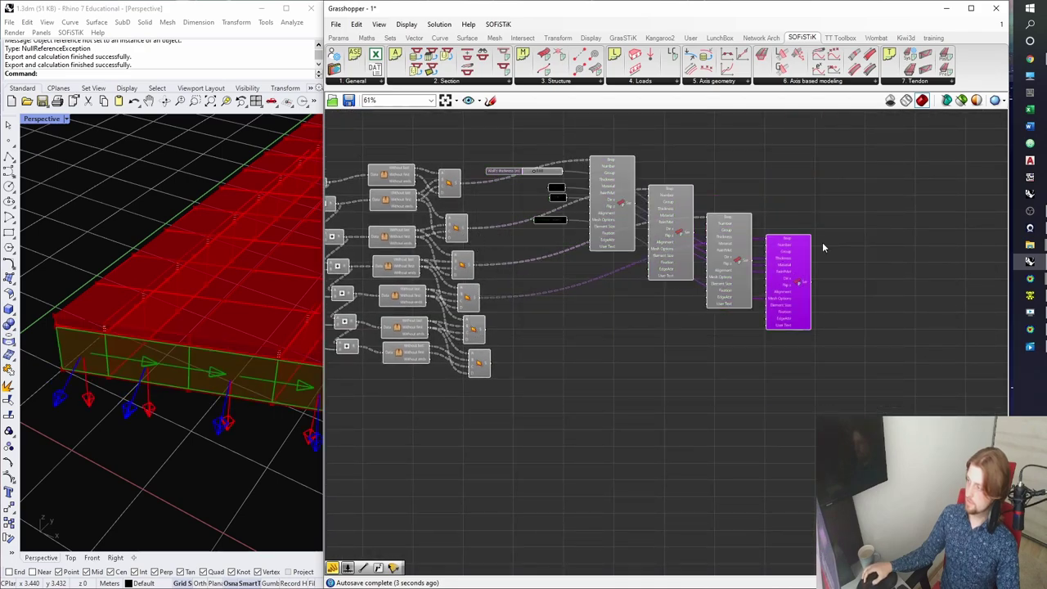
{"action": "key", "text": "ctrl+c"}
{"action": "key", "text": "ctrl+v"}
{"action": "left_click_drag", "start_coordinate": [799, 292], "coordinate": [860, 315]}
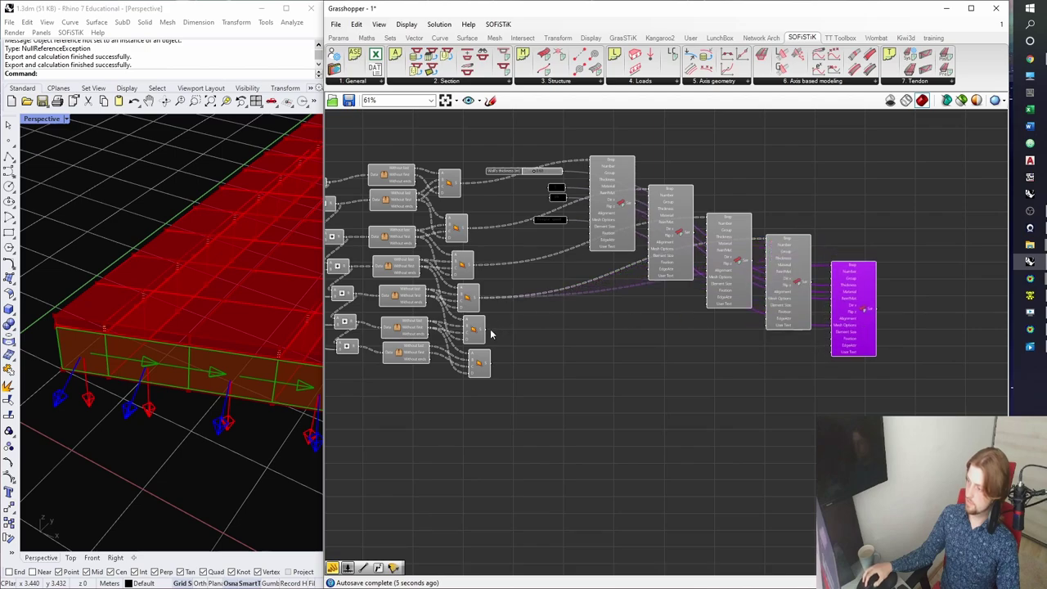
Connect the fifth surface to the fifth area component's Brep input and duplicate that component as a sixth.
{"action": "left_click_drag", "start_coordinate": [838, 265], "coordinate": [922, 315]}
{"action": "key", "text": "ctrl+c"}
{"action": "key", "text": "ctrl+v"}
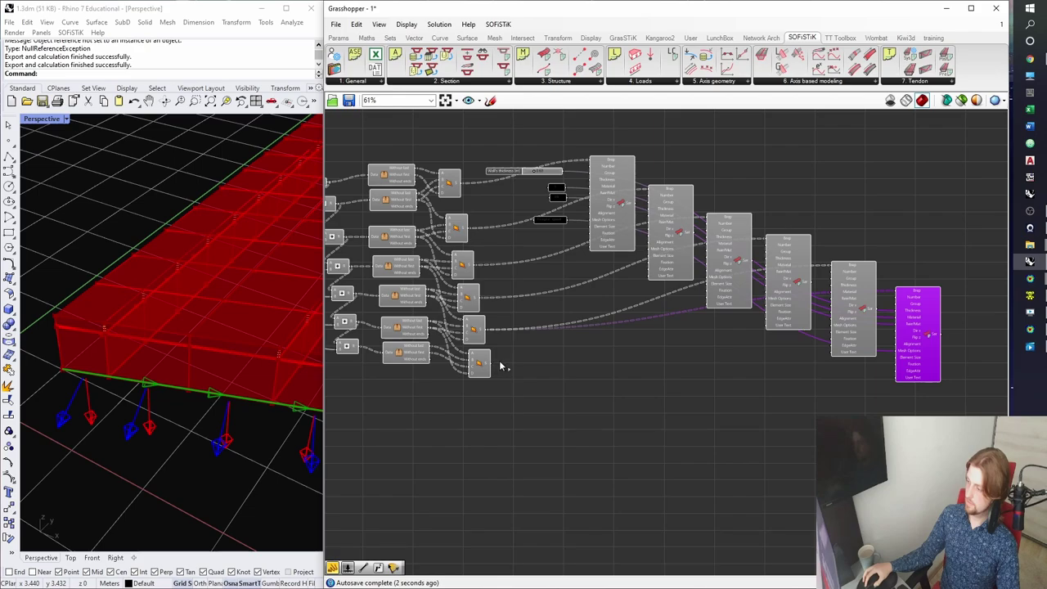
Connect the outputs of the other five wall areas to the first area's destination through a temporary relay, and delete the relay.
{"action": "right_click_drag", "start_coordinate": [889, 280], "coordinate": [691, 291]}
{"action": "left_click", "coordinate": [433, 225]}
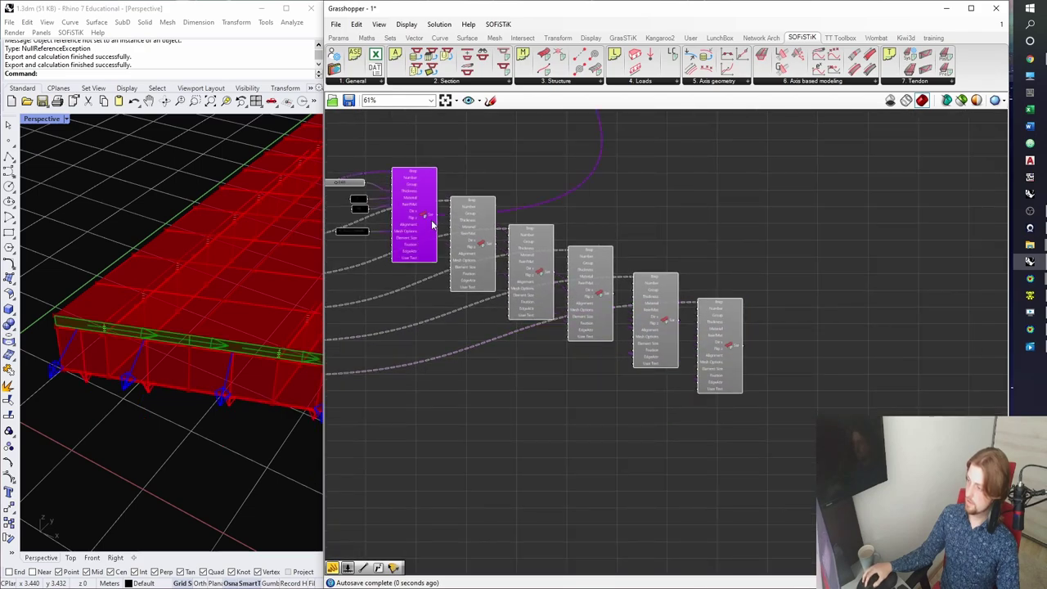
{"action": "scroll", "coordinate": [433, 224], "scroll_direction": "up", "scroll_amount": 2}
{"action": "left_click_drag", "start_coordinate": [465, 215], "coordinate": [608, 209]}
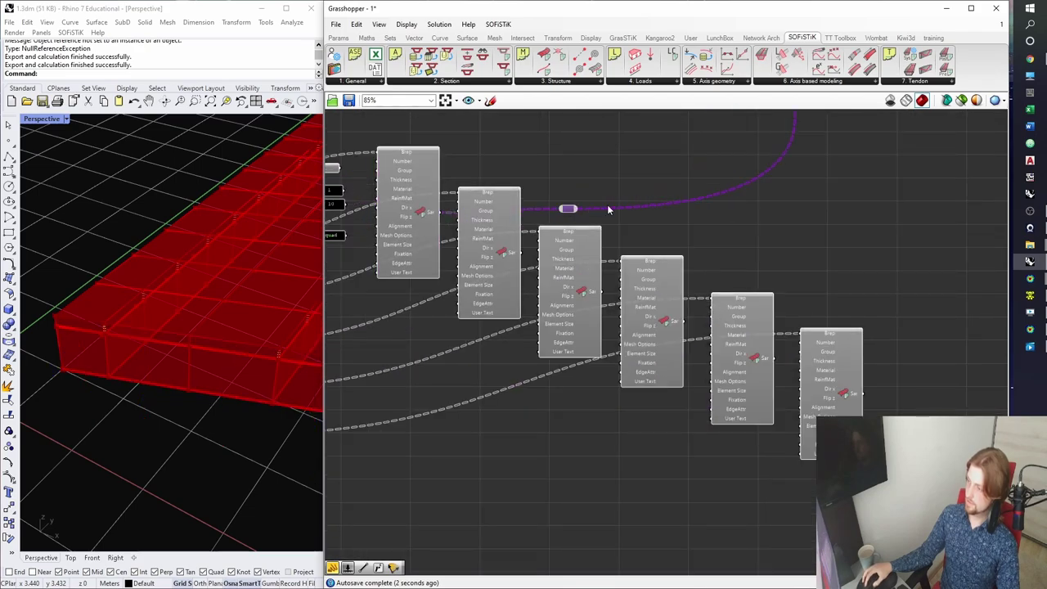
{"action": "scroll", "coordinate": [561, 201], "scroll_direction": "up", "scroll_amount": 1}
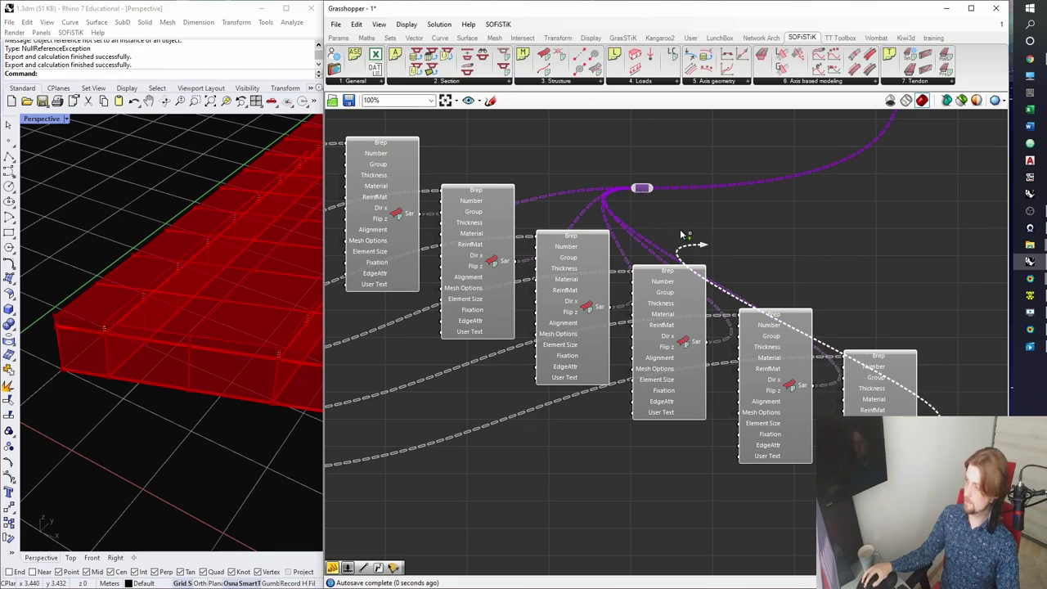
{"action": "left_click_drag", "start_coordinate": [682, 235], "coordinate": [637, 190]}
{"action": "key", "text": "Delete"}
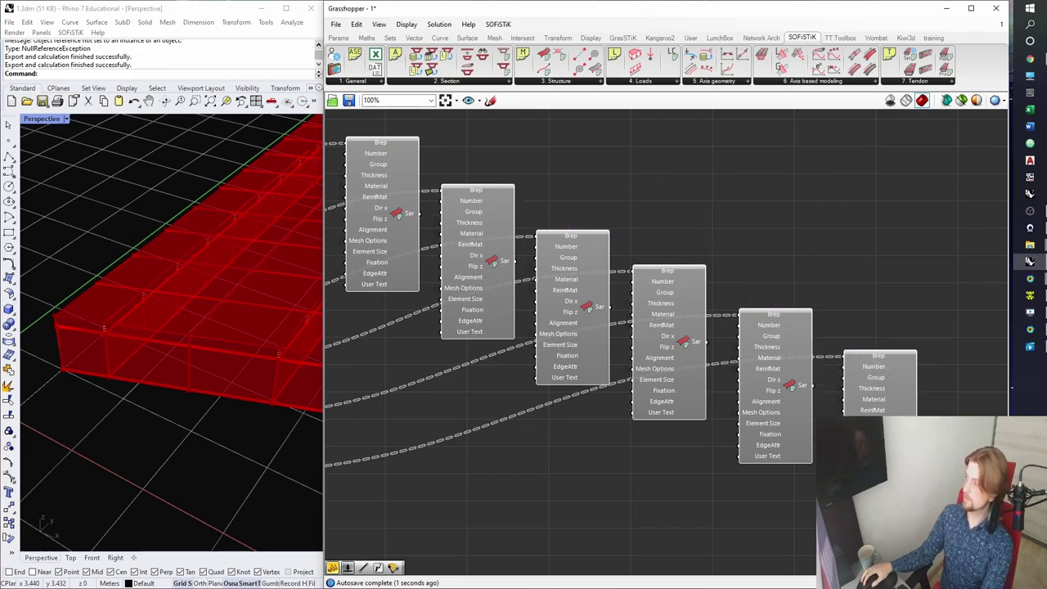
Switch to the SOFiSTiK Text Editor, calculate 1.dat and open the system visualization of the model.
{"action": "left_click", "coordinate": [1029, 296]}
{"action": "left_click", "coordinate": [562, 314]}
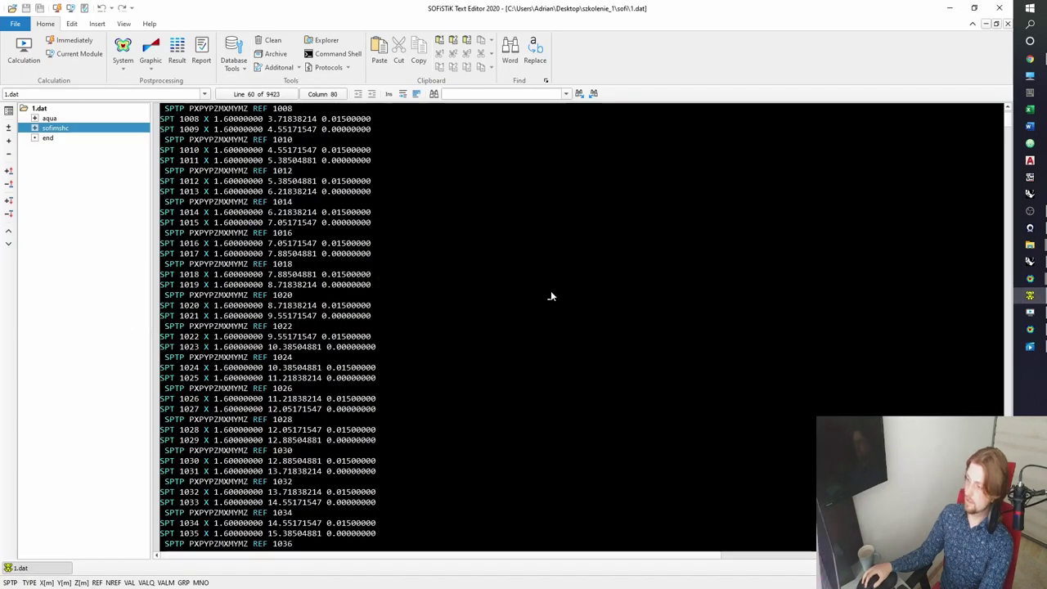
{"action": "key", "text": "ctrl+r"}
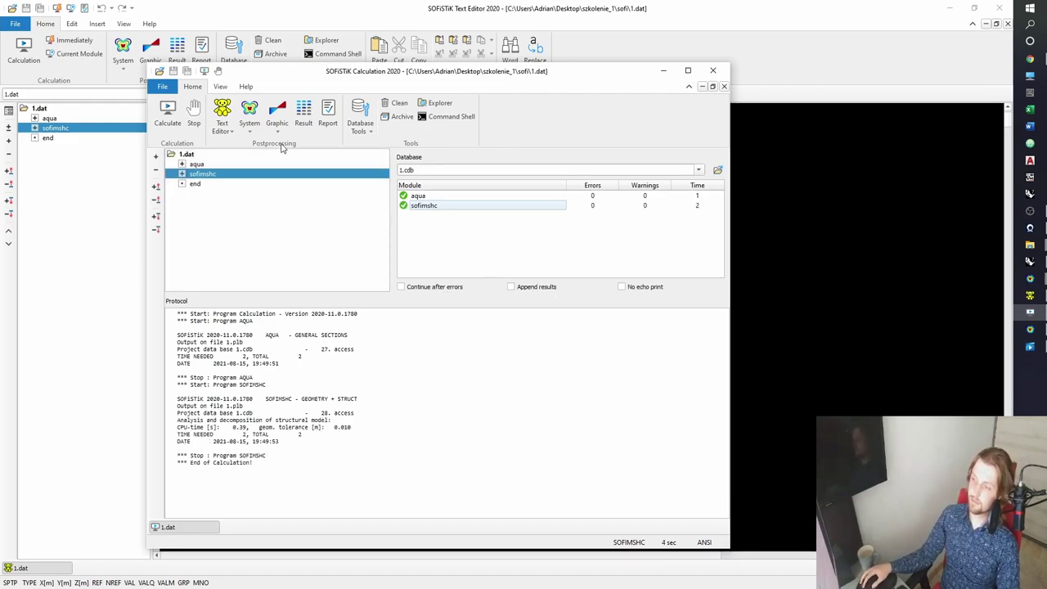
{"action": "left_click", "coordinate": [257, 113]}
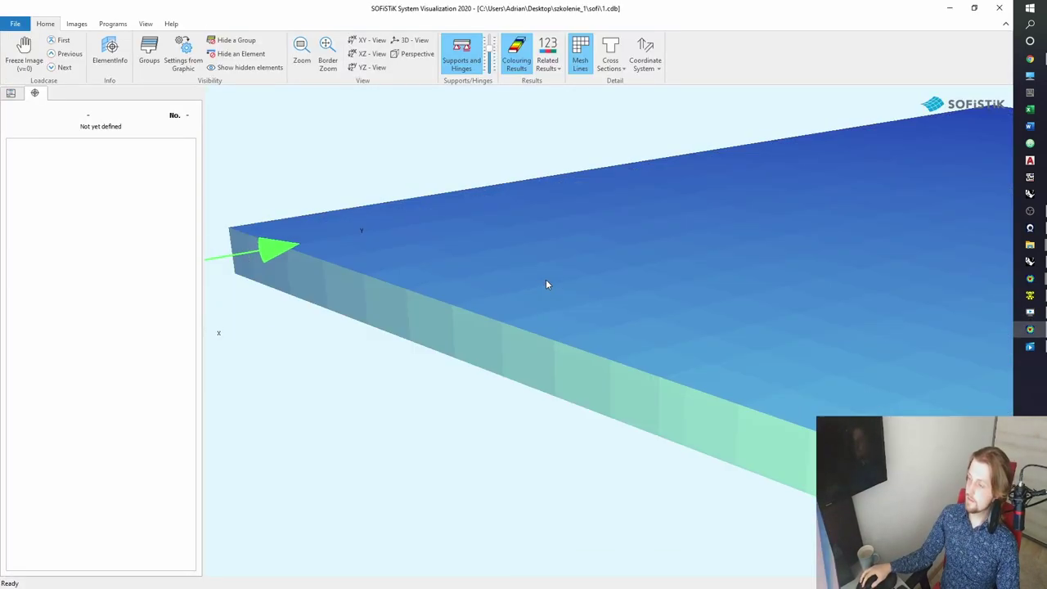
Examine the wall mesh along the slab edge in the system visualization and return to Grasshopper.
{"action": "left_click_drag", "start_coordinate": [555, 297], "coordinate": [473, 325]}
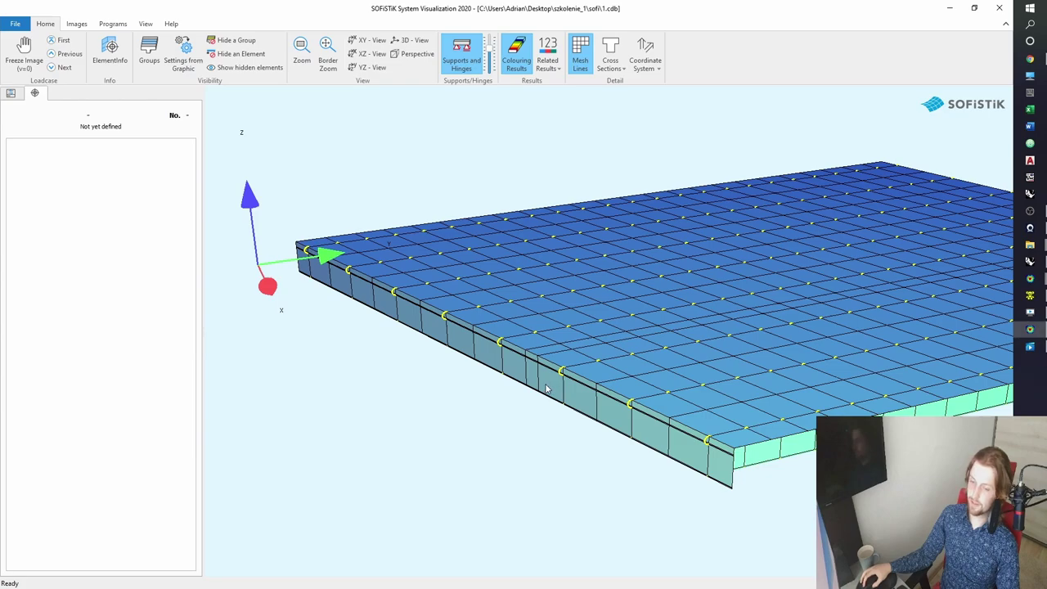
{"action": "left_click_drag", "start_coordinate": [508, 370], "coordinate": [422, 319]}
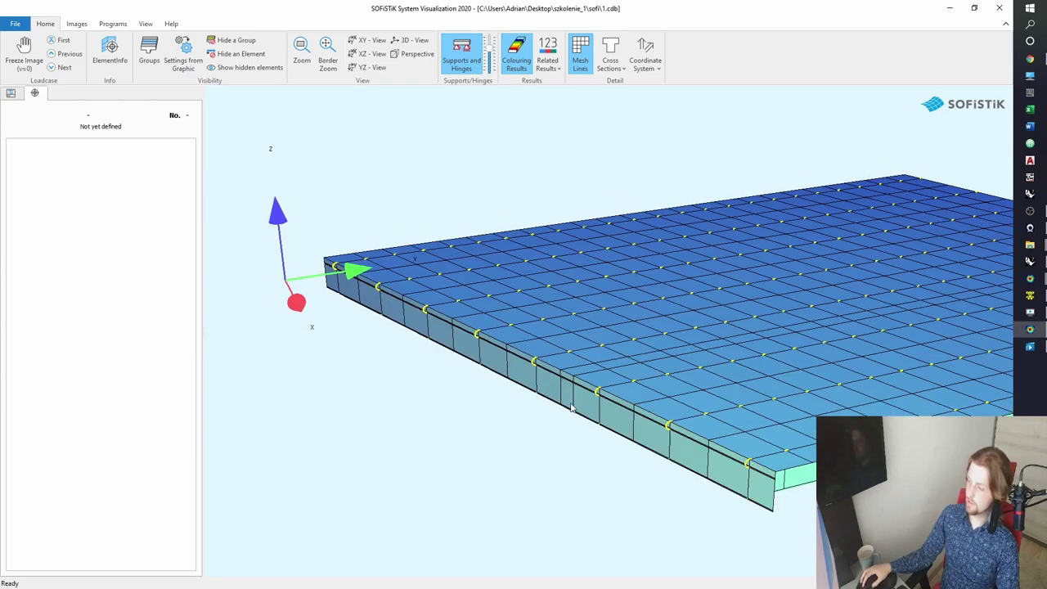
{"action": "left_click", "coordinate": [947, 7]}
{"action": "left_click", "coordinate": [949, 8]}
{"action": "left_click", "coordinate": [856, 198]}
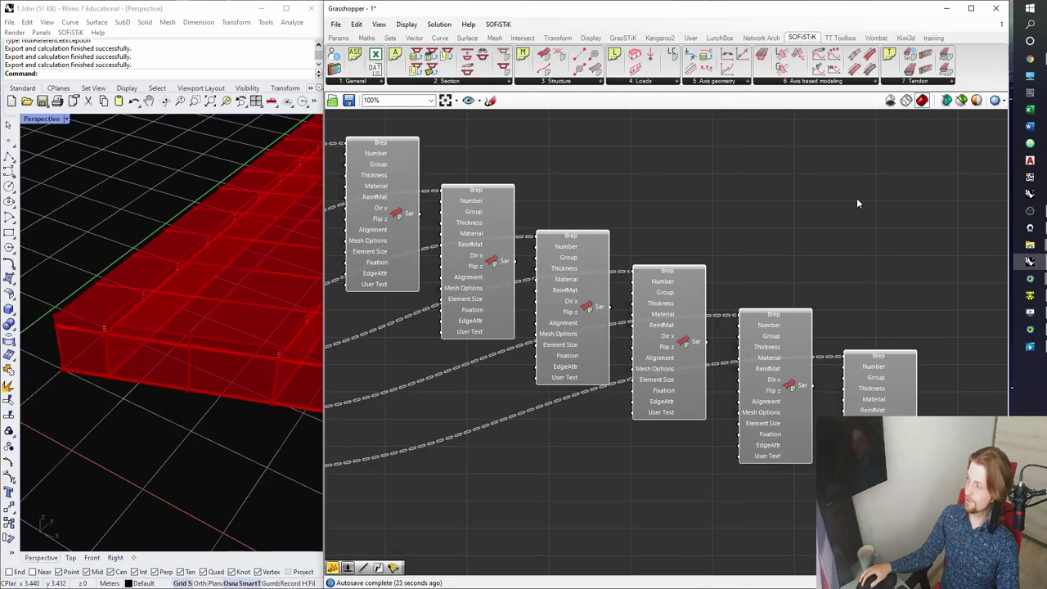
Examine the points entering the wall chain's Point parameter and trace them to the Addition component that supplies them.
{"action": "scroll", "coordinate": [855, 200], "scroll_direction": "down", "scroll_amount": 2}
{"action": "right_click_drag", "start_coordinate": [739, 215], "coordinate": [717, 276]}
{"action": "scroll", "coordinate": [717, 276], "scroll_direction": "down", "scroll_amount": 2}
{"action": "right_click_drag", "start_coordinate": [423, 276], "coordinate": [636, 343]}
{"action": "scroll", "coordinate": [521, 353], "scroll_direction": "up", "scroll_amount": 4}
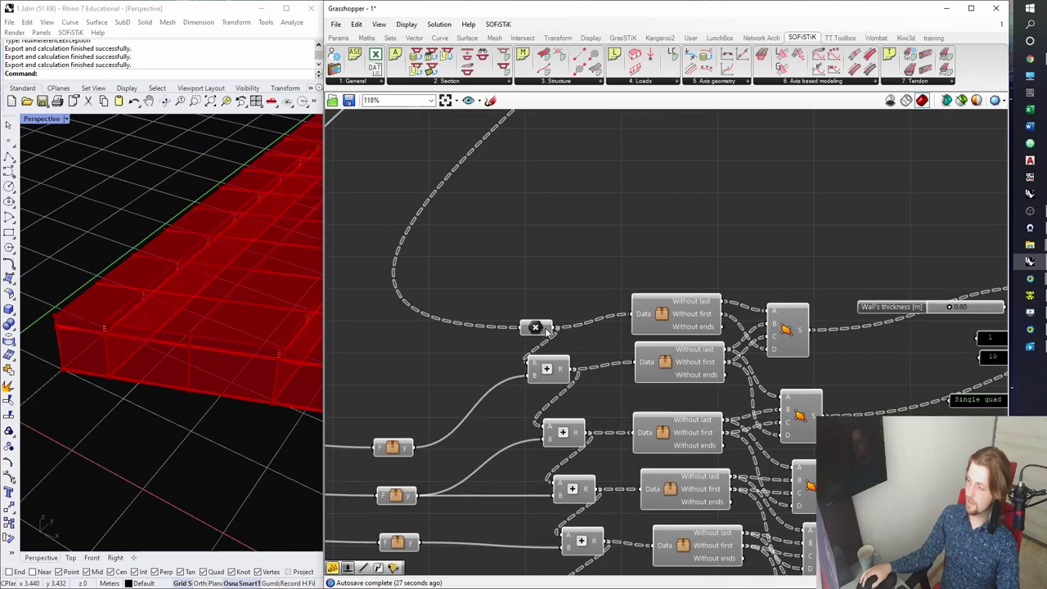
{"action": "left_click", "coordinate": [538, 328]}
{"action": "mouse_move", "coordinate": [543, 331]}
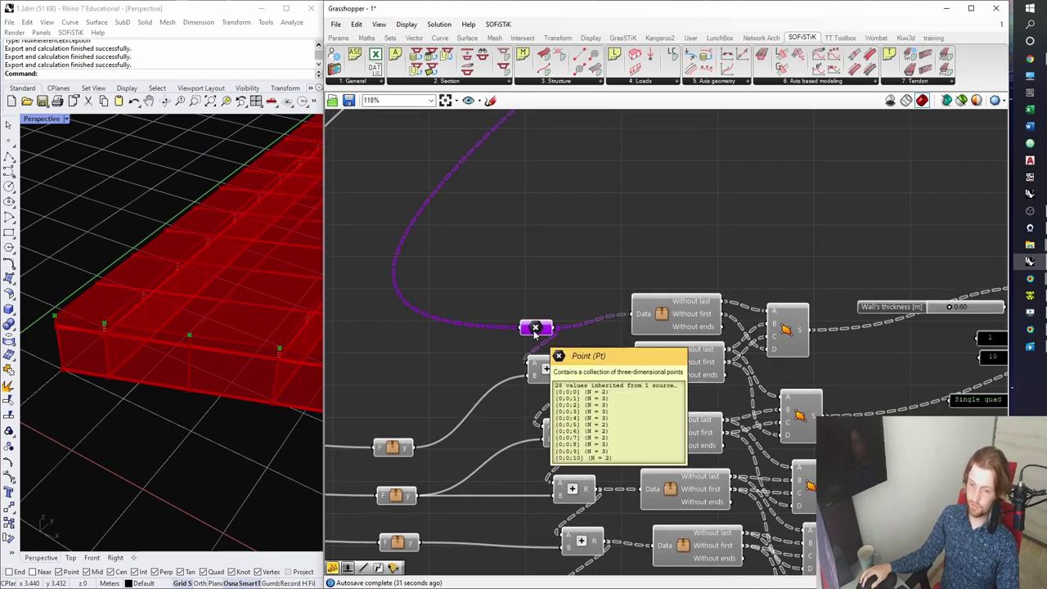
{"action": "scroll", "coordinate": [535, 332], "scroll_direction": "down", "scroll_amount": 5}
{"action": "right_click_drag", "start_coordinate": [641, 169], "coordinate": [551, 326]}
{"action": "scroll", "coordinate": [543, 283], "scroll_direction": "up", "scroll_amount": 5}
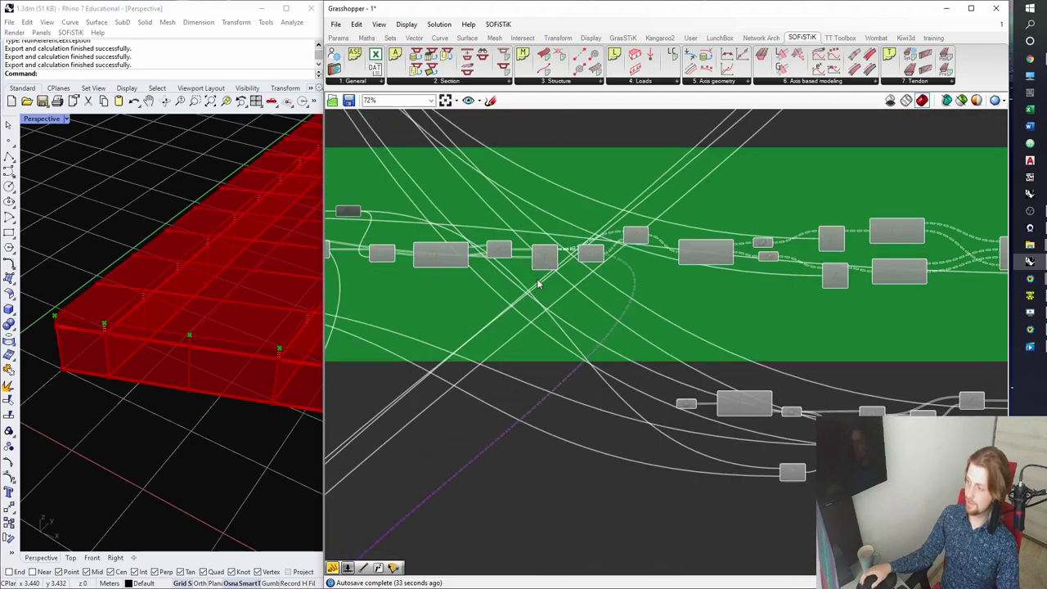
{"action": "left_click", "coordinate": [620, 238]}
{"action": "scroll", "coordinate": [213, 324], "scroll_direction": "down", "scroll_amount": 5}
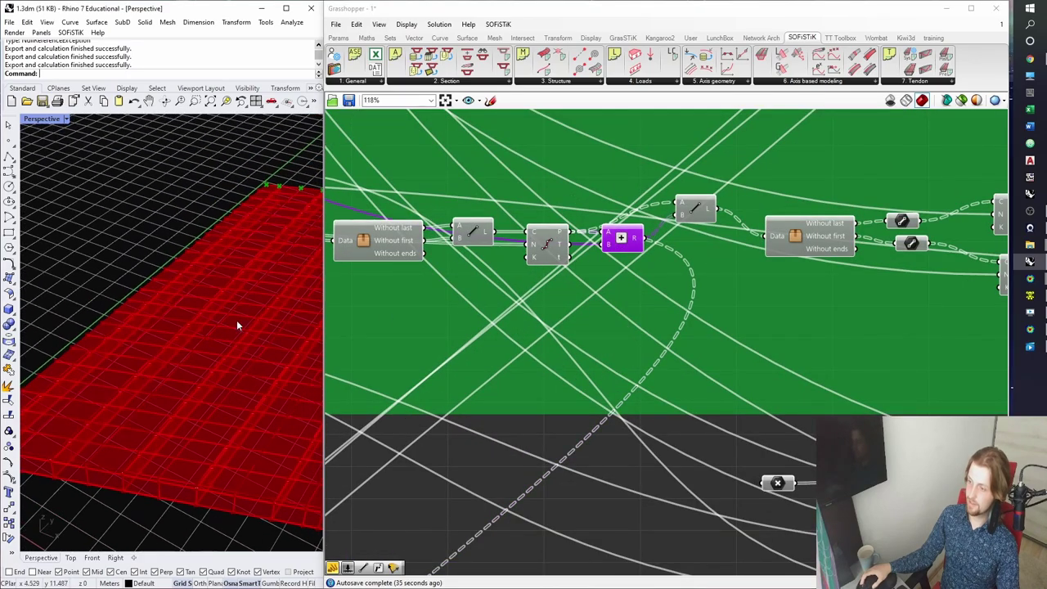
{"action": "scroll", "coordinate": [214, 241], "scroll_direction": "down", "scroll_amount": 2}
{"action": "scroll", "coordinate": [573, 352], "scroll_direction": "down", "scroll_amount": 5}
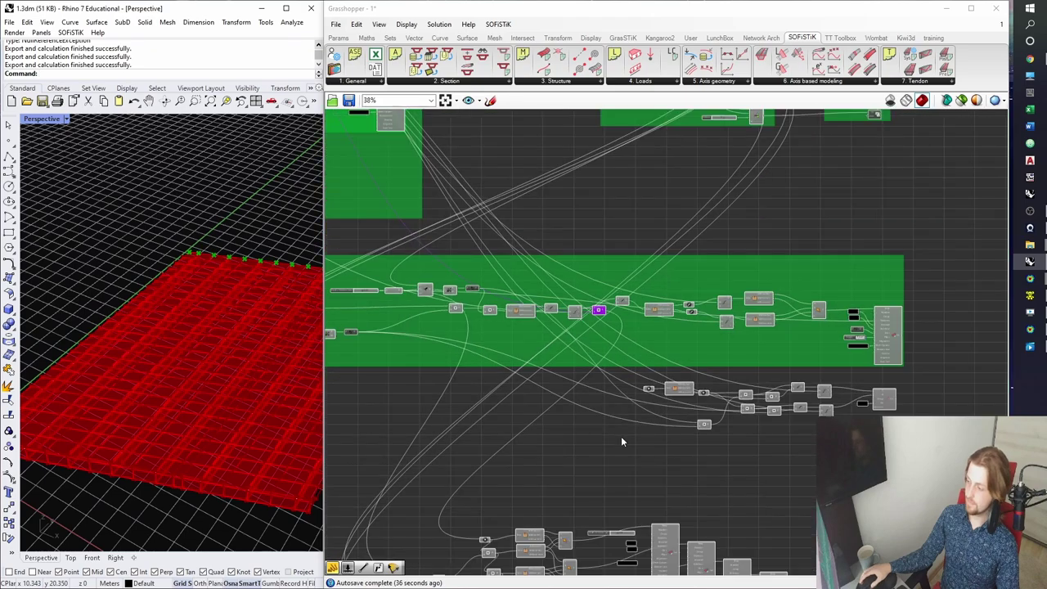
Duplicate the whole wall definition, from the Point parameter to the six area components, and place the copy below the original.
{"action": "scroll", "coordinate": [590, 338], "scroll_direction": "up", "scroll_amount": 1}
{"action": "scroll", "coordinate": [571, 260], "scroll_direction": "down", "scroll_amount": 1}
{"action": "left_click_drag", "start_coordinate": [929, 470], "coordinate": [578, 371]}
{"action": "scroll", "coordinate": [523, 237], "scroll_direction": "down", "scroll_amount": 1}
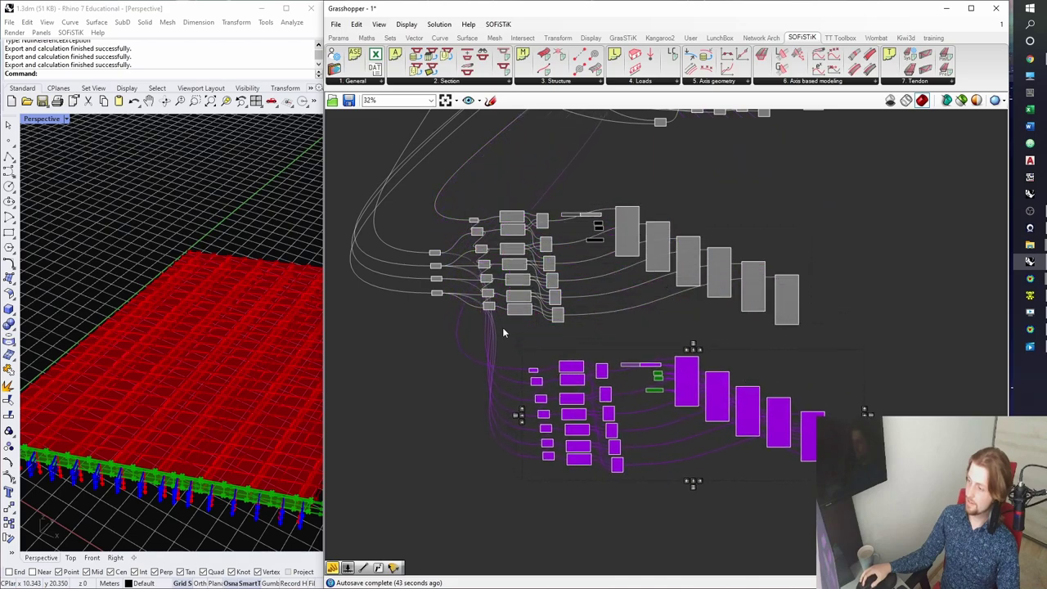
{"action": "left_click", "coordinate": [502, 327]}
Insert a relay on the wire feeding the Point parameter of the copied wall definition.
{"action": "scroll", "coordinate": [474, 261], "scroll_direction": "up", "scroll_amount": 2}
{"action": "scroll", "coordinate": [534, 410], "scroll_direction": "up", "scroll_amount": 5}
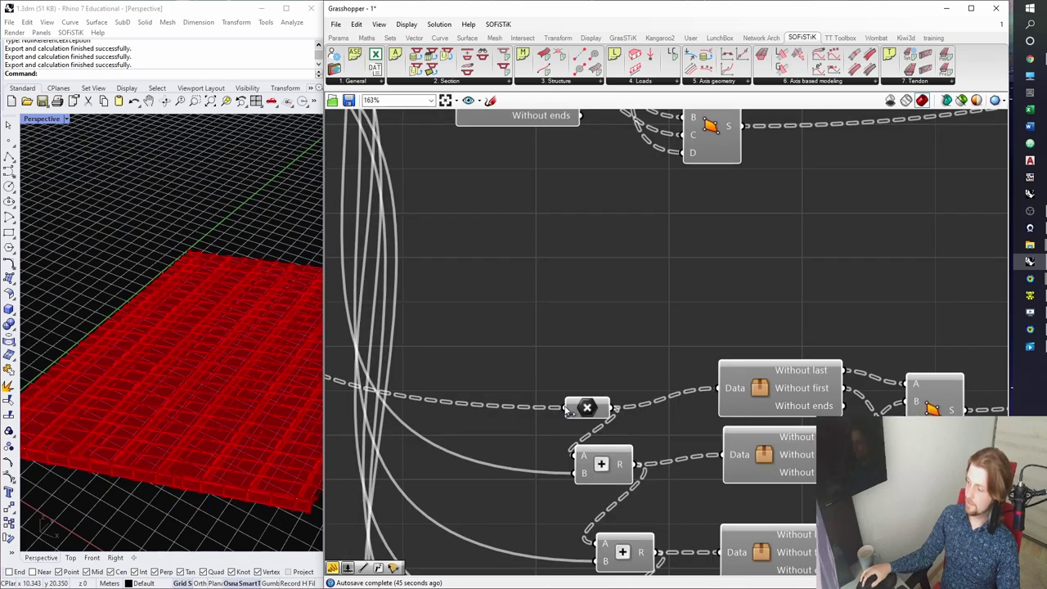
{"action": "left_click_drag", "start_coordinate": [526, 410], "coordinate": [527, 386]}
{"action": "left_click", "coordinate": [588, 408]}
{"action": "right_click_drag", "start_coordinate": [237, 383], "coordinate": [226, 407]}
{"action": "left_click", "coordinate": [519, 386]}
Move the relay beside the source Addition component and feed it from the P output of the Divide Curve component instead.
{"action": "scroll", "coordinate": [529, 368], "scroll_direction": "down", "scroll_amount": 7}
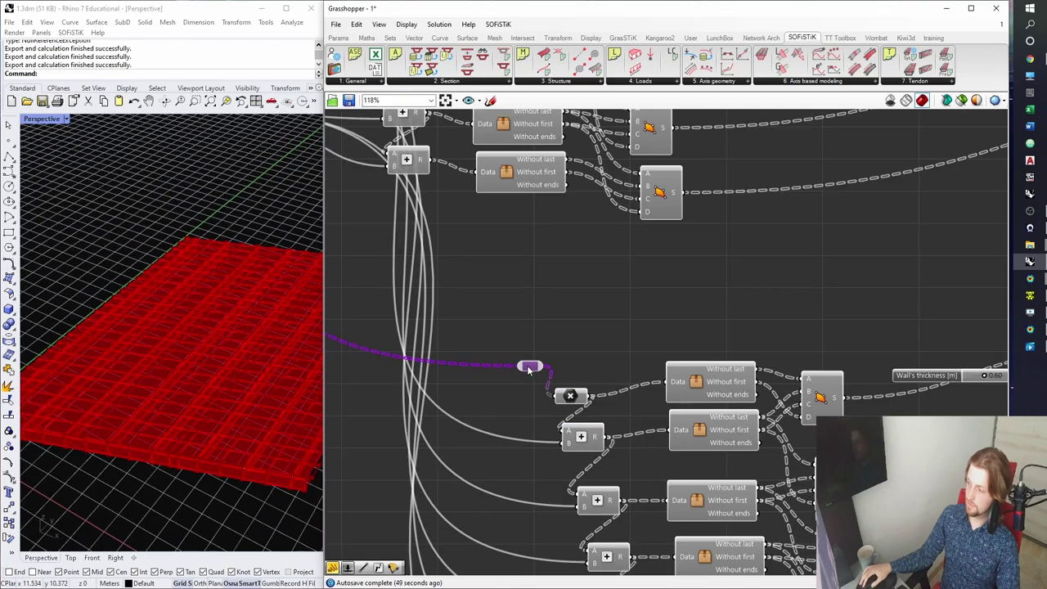
{"action": "right_click_drag", "start_coordinate": [572, 119], "coordinate": [577, 196]}
{"action": "scroll", "coordinate": [575, 236], "scroll_direction": "up", "scroll_amount": 5}
{"action": "left_click", "coordinate": [574, 257]}
{"action": "scroll", "coordinate": [574, 256], "scroll_direction": "up", "scroll_amount": 4}
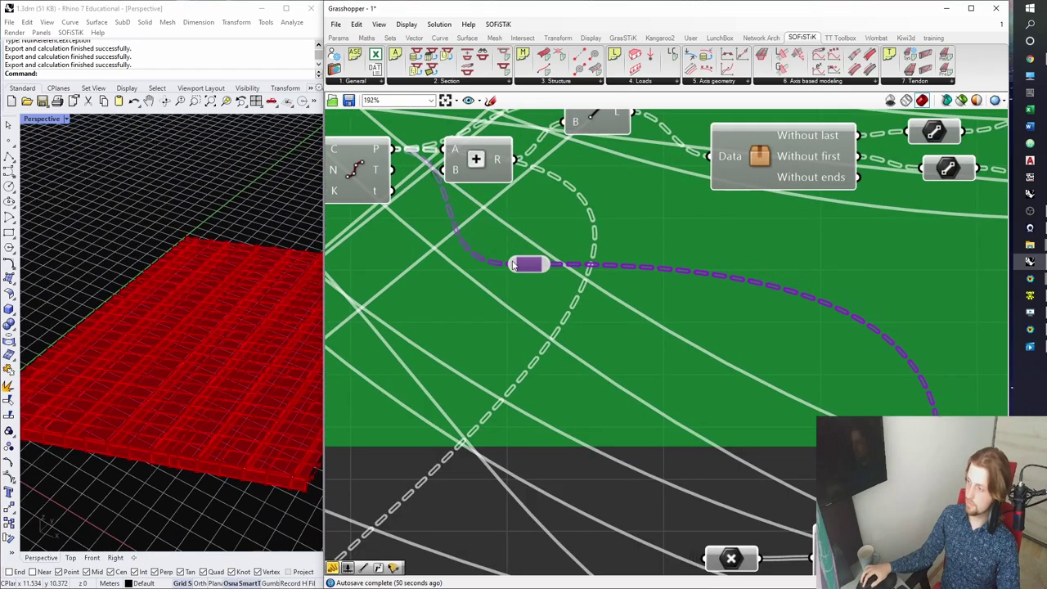
{"action": "left_click", "coordinate": [476, 161]}
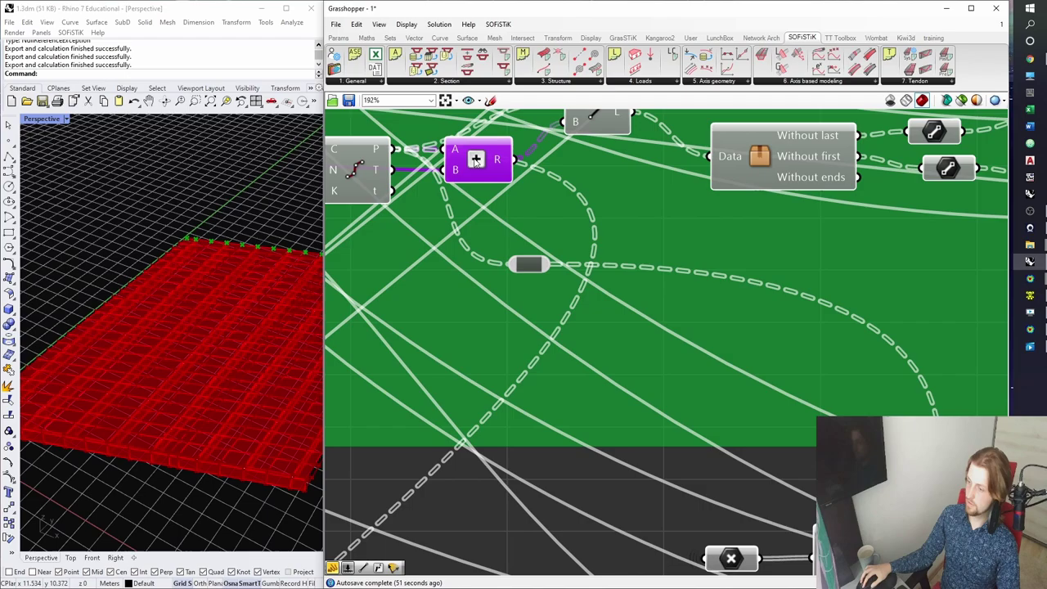
{"action": "left_click", "coordinate": [523, 264]}
Check the position of each of the six surfaces in the copied wall definition in the Rhino perspective view.
{"action": "scroll", "coordinate": [532, 279], "scroll_direction": "down", "scroll_amount": 6}
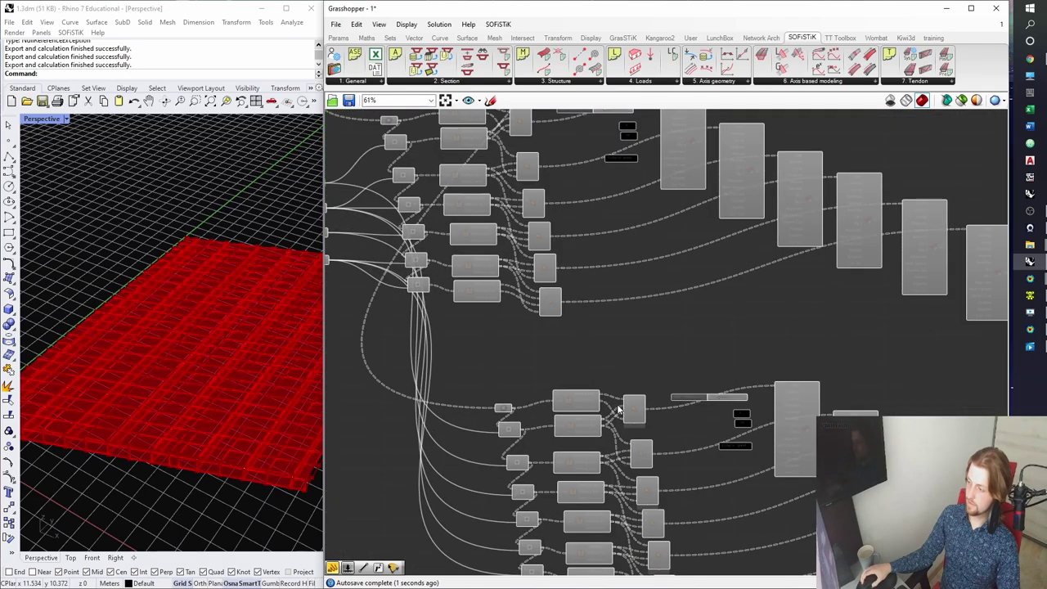
{"action": "scroll", "coordinate": [618, 409], "scroll_direction": "up", "scroll_amount": 2}
{"action": "left_click", "coordinate": [641, 409]}
{"action": "right_click_drag", "start_coordinate": [189, 367], "coordinate": [120, 361]}
{"action": "right_click_drag", "start_coordinate": [638, 440], "coordinate": [629, 387]}
{"action": "left_click", "coordinate": [644, 419]}
{"action": "left_click", "coordinate": [652, 470]}
{"action": "right_click_drag", "start_coordinate": [680, 474], "coordinate": [652, 319]}
{"action": "left_click", "coordinate": [631, 362]}
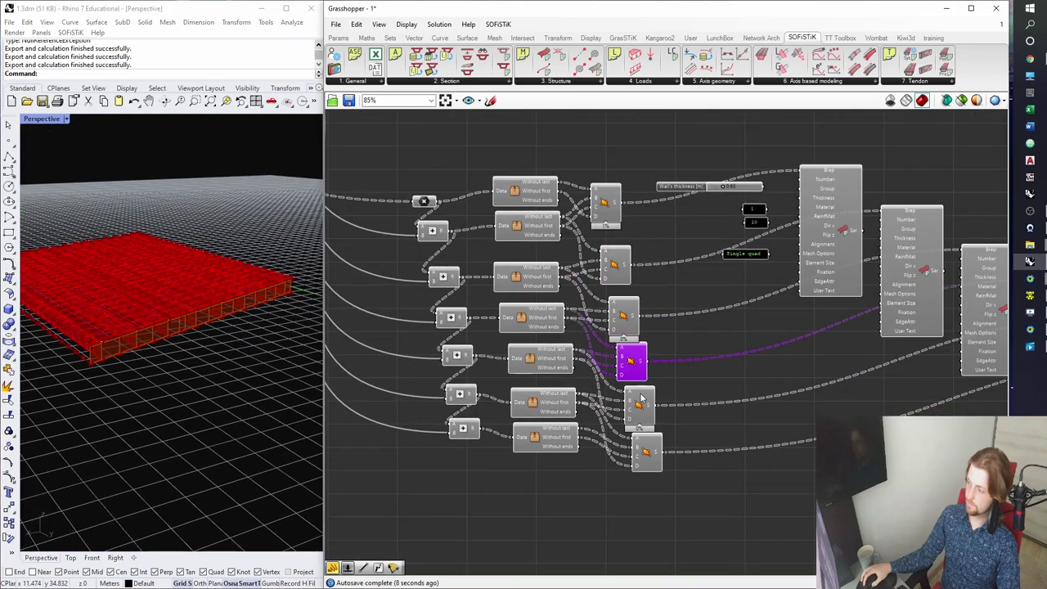
{"action": "left_click", "coordinate": [641, 400]}
{"action": "left_click", "coordinate": [650, 446]}
{"action": "right_click_drag", "start_coordinate": [741, 375], "coordinate": [658, 386]}
{"action": "left_click", "coordinate": [659, 387]}
{"action": "right_click_drag", "start_coordinate": [649, 300], "coordinate": [638, 345]}
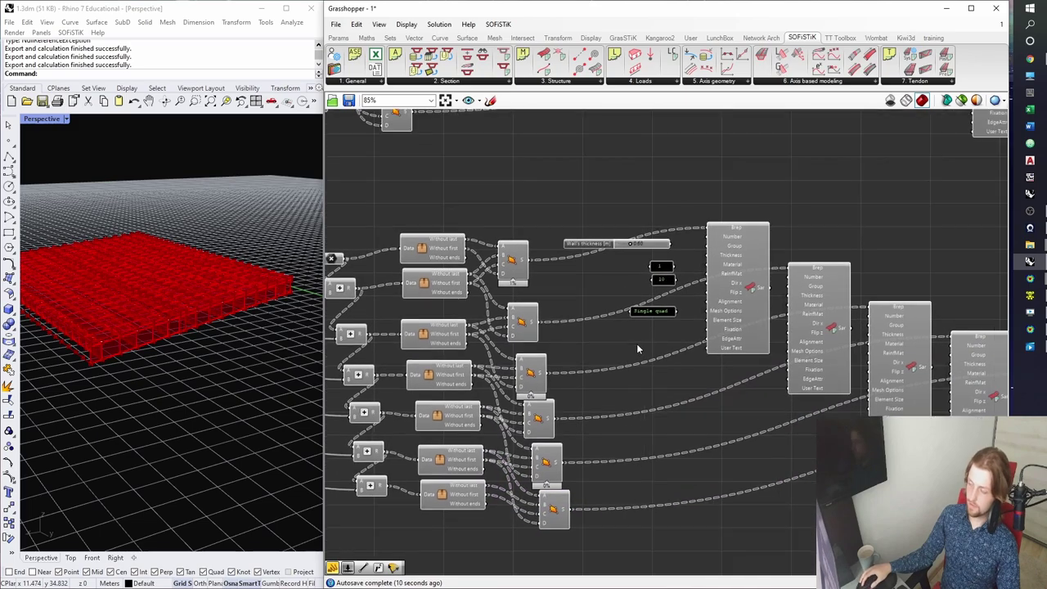
Inspect the local axis directions of the first wall area in the copied definition in the Rhino view.
{"action": "left_click", "coordinate": [742, 308]}
{"action": "scroll", "coordinate": [90, 360], "scroll_direction": "up", "scroll_amount": 6}
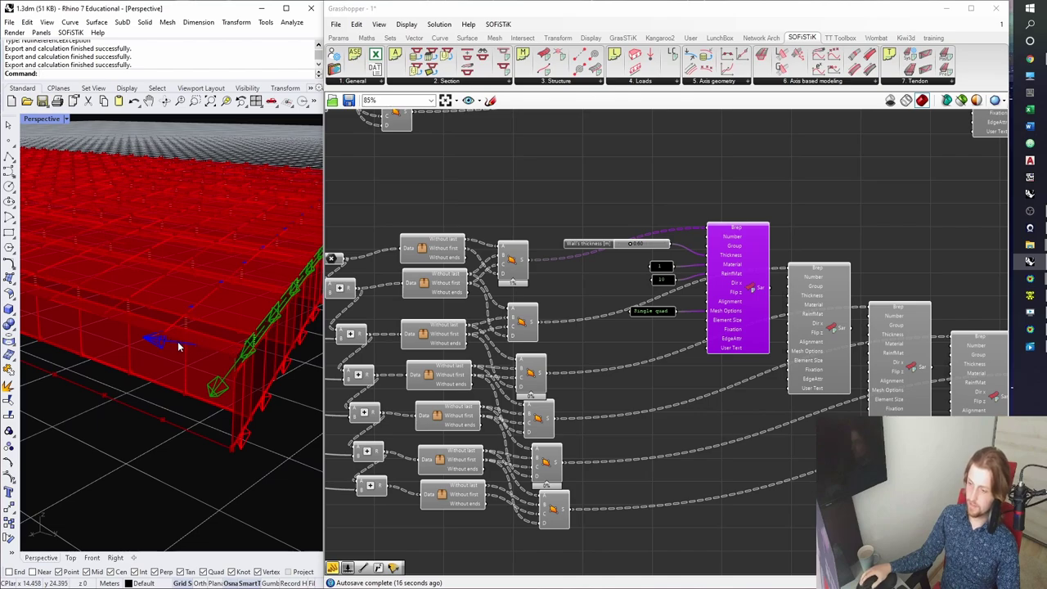
{"action": "scroll", "coordinate": [246, 357], "scroll_direction": "down", "scroll_amount": 5}
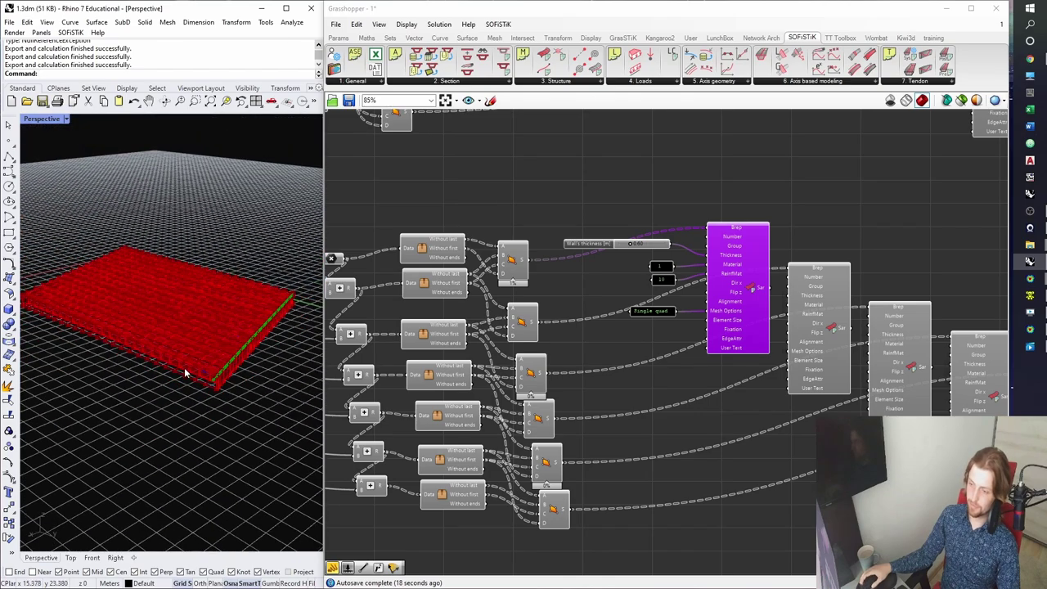
{"action": "mouse_move", "coordinate": [185, 373]}
{"action": "right_mouse_down"}
{"action": "mouse_move", "coordinate": [193, 367]}
{"action": "mouse_move", "coordinate": [176, 374]}
{"action": "right_mouse_up"}
{"action": "right_click_drag", "start_coordinate": [665, 360], "coordinate": [587, 372]}
{"action": "left_click", "coordinate": [587, 372]}
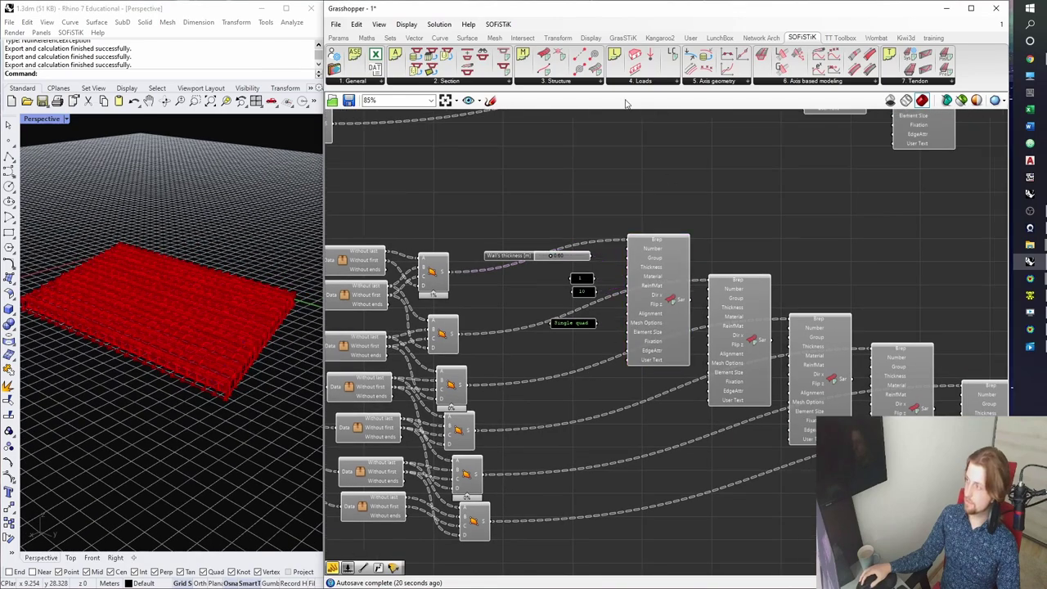
Add a Boolean Toggle to the first copied wall area's Flip z input and set it to True.
{"action": "left_click", "coordinate": [338, 38]}
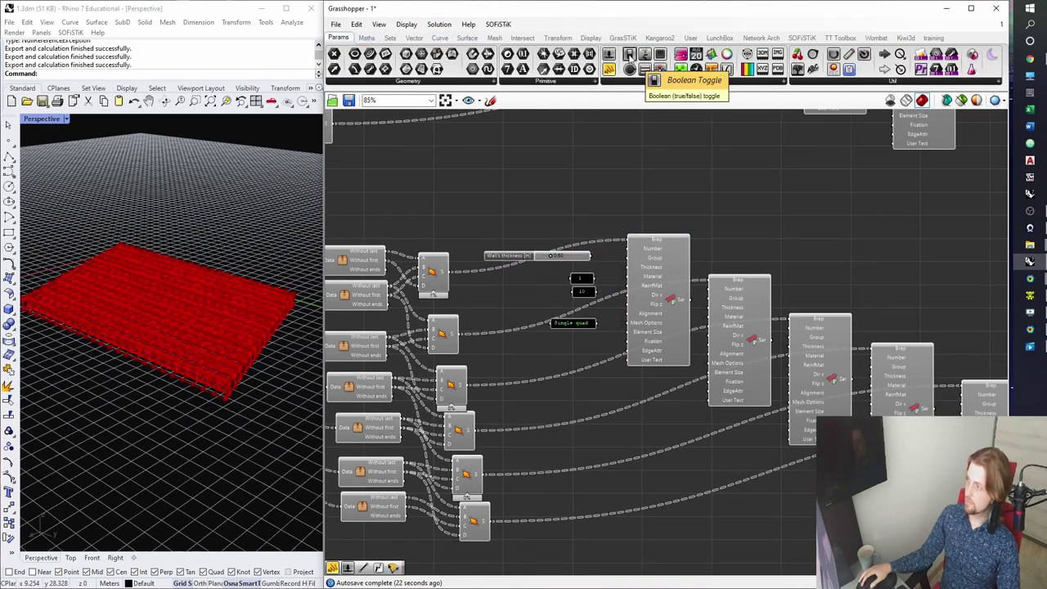
{"action": "left_click_drag", "start_coordinate": [629, 54], "coordinate": [671, 302]}
{"action": "scroll", "coordinate": [579, 316], "scroll_direction": "up", "scroll_amount": 4}
{"action": "scroll", "coordinate": [615, 311], "scroll_direction": "up", "scroll_amount": 1}
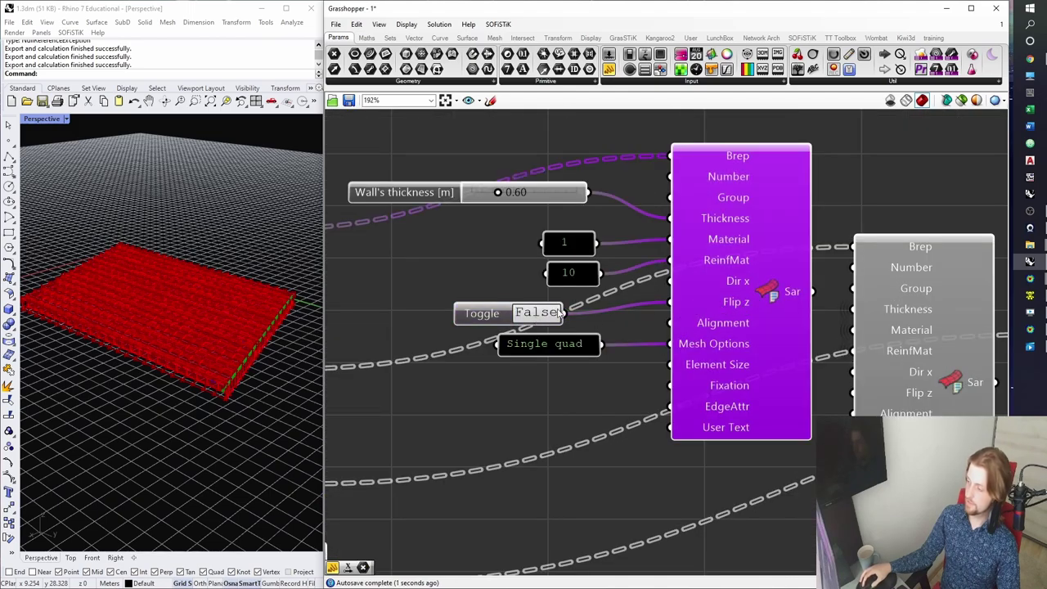
{"action": "double_click", "coordinate": [561, 313]}
{"action": "scroll", "coordinate": [622, 327], "scroll_direction": "up", "scroll_amount": 1}
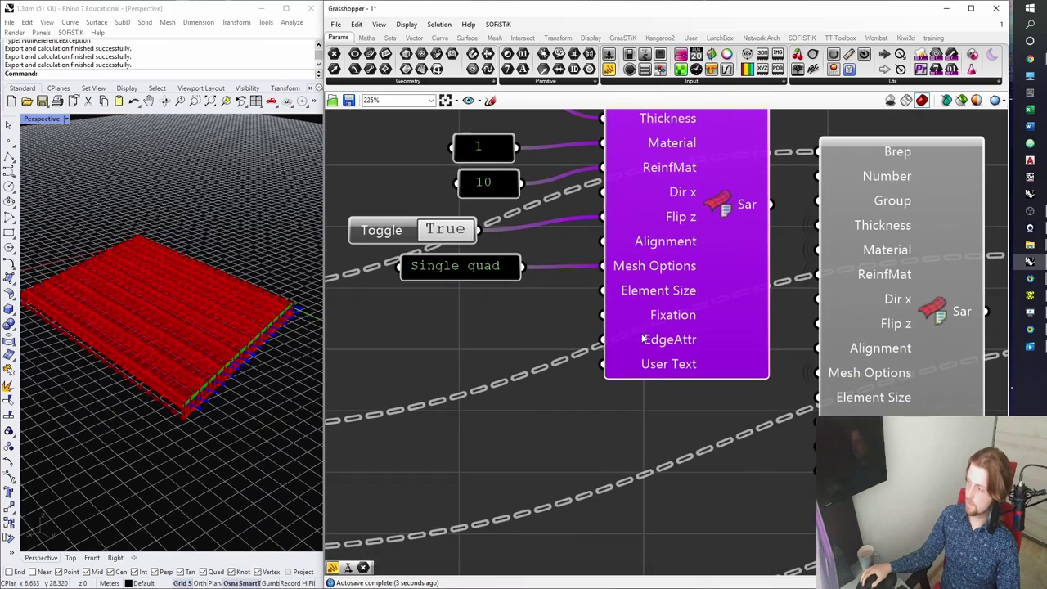
Connect the toggle to the Flip z inputs of the second, third and fourth wall areas in the copied definition.
{"action": "left_click_drag", "start_coordinate": [481, 228], "coordinate": [850, 329]}
{"action": "left_click", "coordinate": [906, 343]}
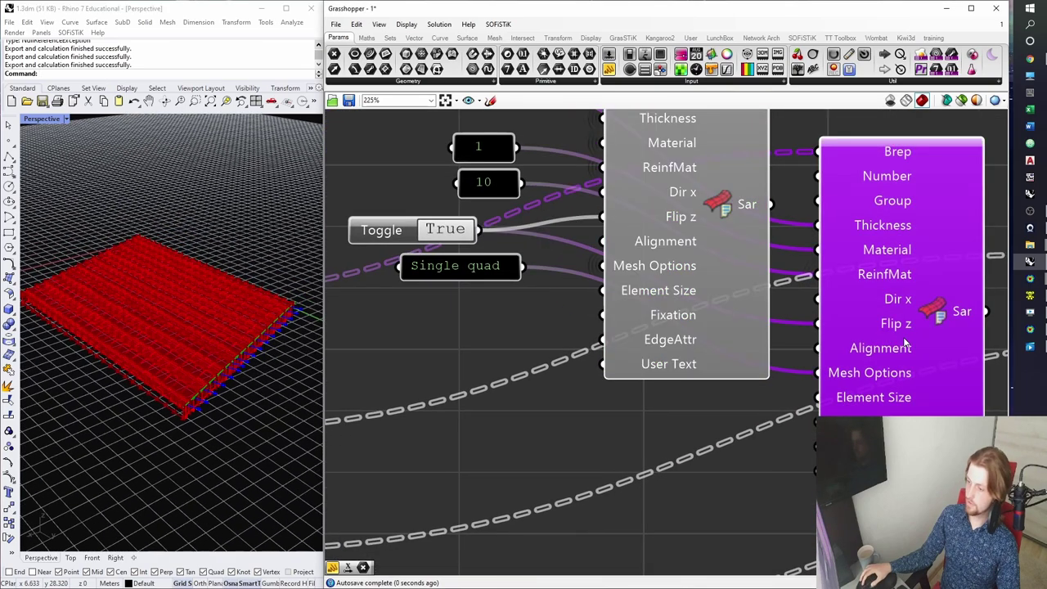
{"action": "scroll", "coordinate": [906, 343], "scroll_direction": "down", "scroll_amount": 5}
{"action": "right_click_drag", "start_coordinate": [768, 282], "coordinate": [724, 295]}
{"action": "left_click", "coordinate": [848, 337]}
{"action": "left_click", "coordinate": [955, 387]}
{"action": "scroll", "coordinate": [933, 377], "scroll_direction": "down", "scroll_amount": 2}
{"action": "right_click_drag", "start_coordinate": [920, 371], "coordinate": [854, 350]}
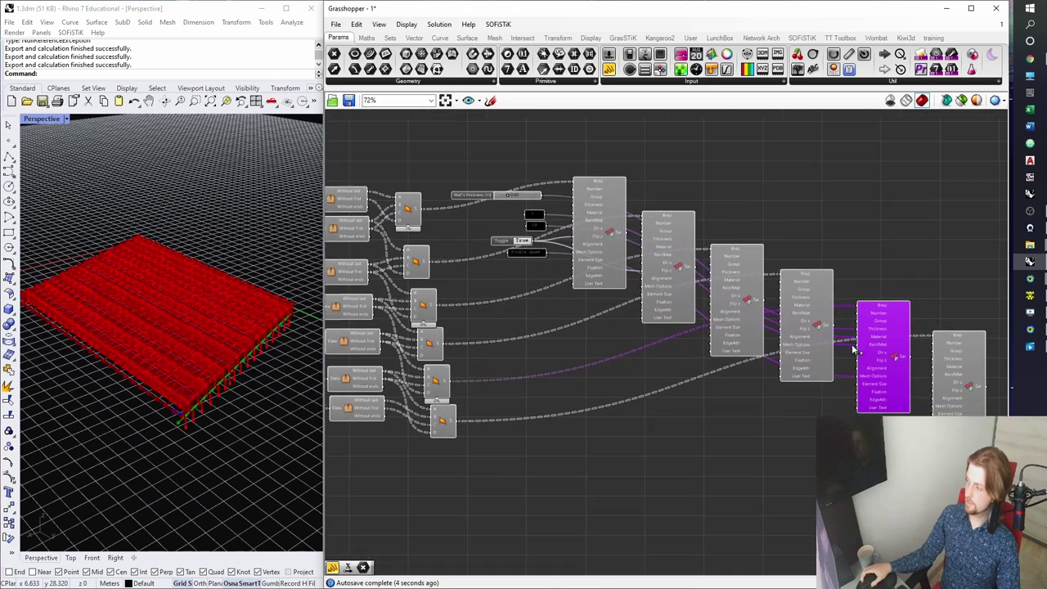
{"action": "scroll", "coordinate": [520, 262], "scroll_direction": "up", "scroll_amount": 2}
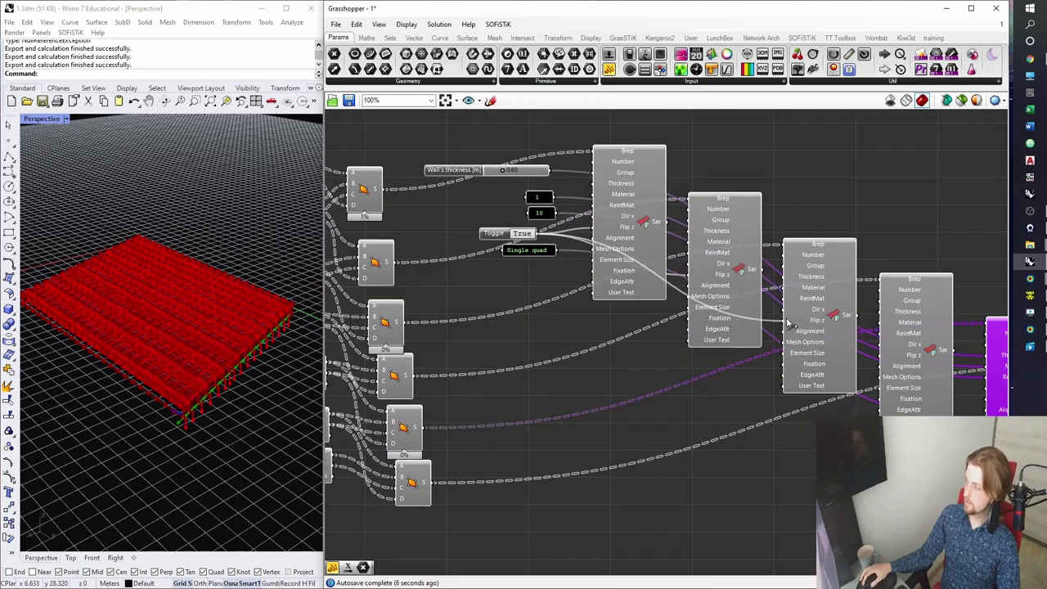
{"action": "left_click_drag", "start_coordinate": [540, 235], "coordinate": [880, 355], "text": "shift"}
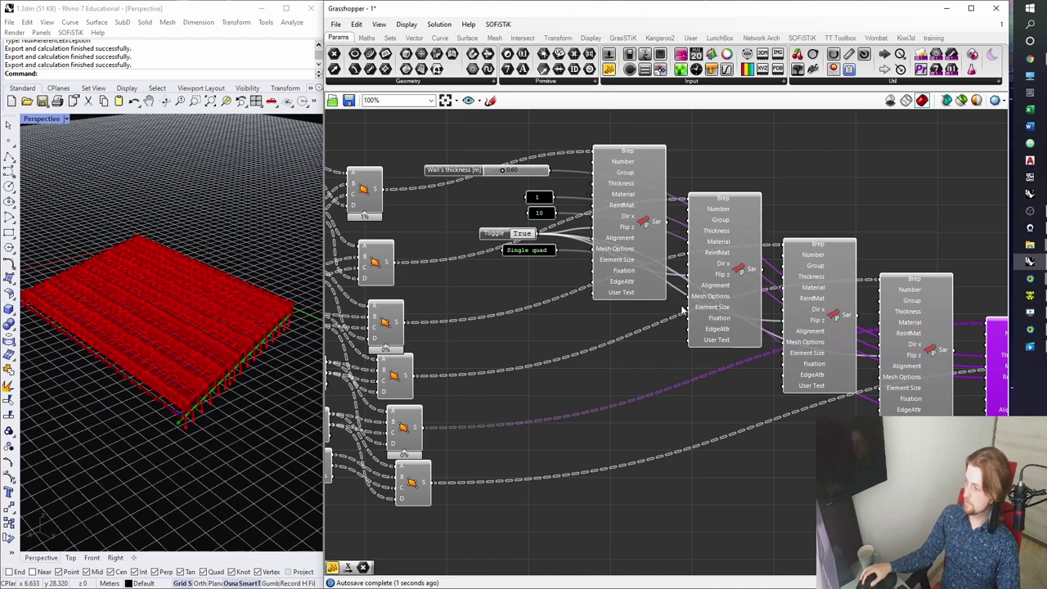
Move the toggle closer to the last copied wall areas and connect it to the fifth and sixth Flip z inputs.
{"action": "left_click_drag", "start_coordinate": [509, 234], "coordinate": [896, 462]}
{"action": "right_click_drag", "start_coordinate": [895, 462], "coordinate": [686, 415]}
{"action": "scroll", "coordinate": [685, 414], "scroll_direction": "up", "scroll_amount": 3}
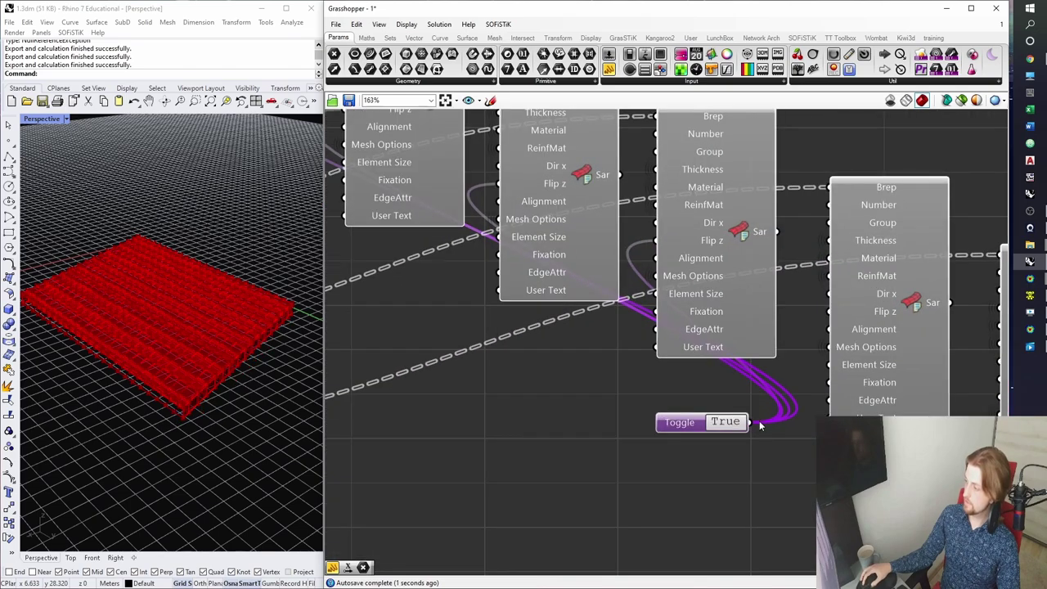
{"action": "left_click_drag", "start_coordinate": [753, 424], "coordinate": [830, 312]}
{"action": "right_click_drag", "start_coordinate": [861, 336], "coordinate": [660, 304]}
{"action": "left_click_drag", "start_coordinate": [550, 391], "coordinate": [798, 348]}
{"action": "scroll", "coordinate": [503, 391], "scroll_direction": "down", "scroll_amount": 5}
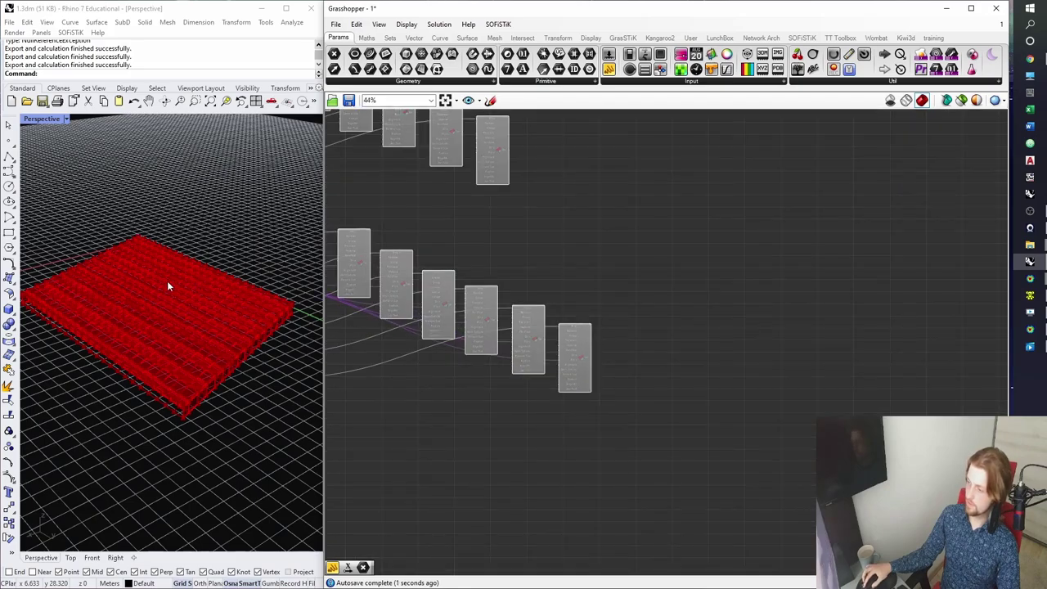
Route the Sar outputs of the copied wall areas into the existing export connection through the relay, and remove the relay.
{"action": "scroll", "coordinate": [592, 271], "scroll_direction": "up", "scroll_amount": 3}
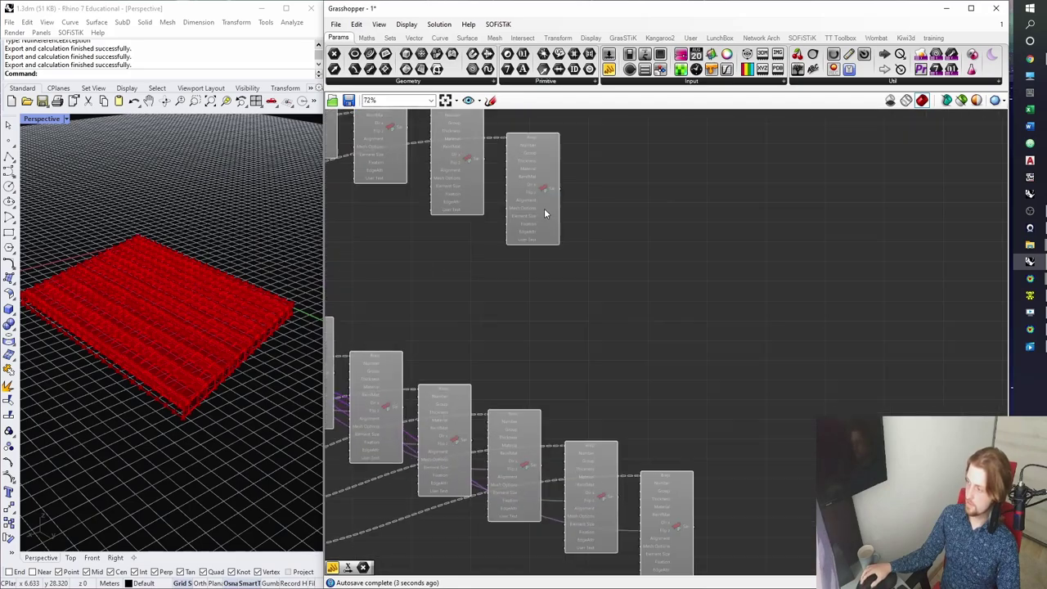
{"action": "left_click_drag", "start_coordinate": [571, 188], "coordinate": [685, 264]}
{"action": "scroll", "coordinate": [565, 311], "scroll_direction": "up", "scroll_amount": 2}
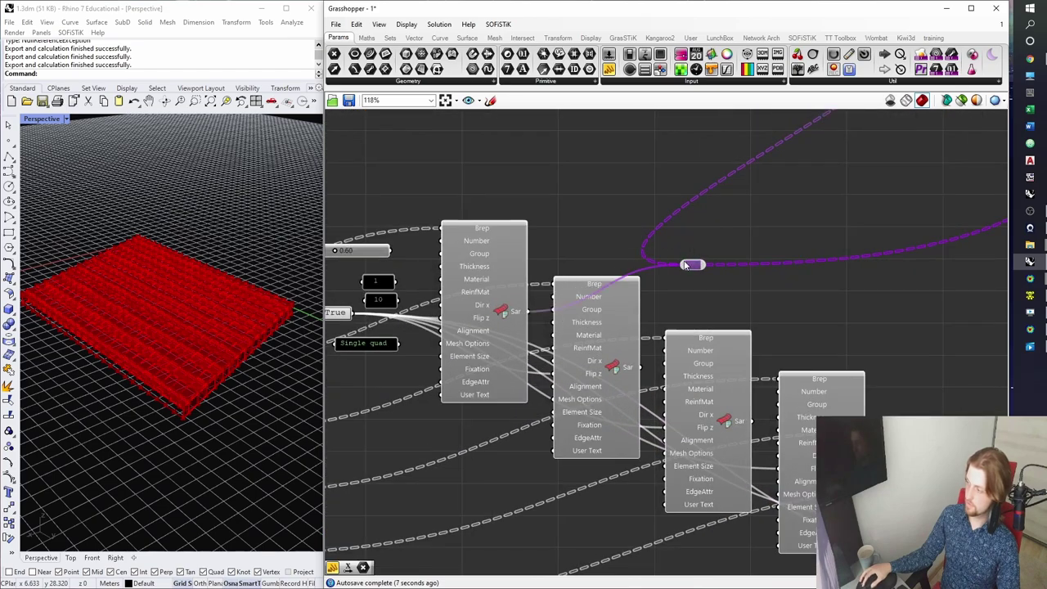
{"action": "left_click_drag", "start_coordinate": [640, 369], "coordinate": [684, 267], "text": "shift"}
{"action": "left_click_drag", "start_coordinate": [755, 422], "coordinate": [904, 346]}
{"action": "right_click_drag", "start_coordinate": [821, 315], "coordinate": [537, 229]}
{"action": "left_click_drag", "start_coordinate": [583, 376], "coordinate": [609, 259], "text": "shift"}
{"action": "left_click_drag", "start_coordinate": [707, 427], "coordinate": [620, 257]}
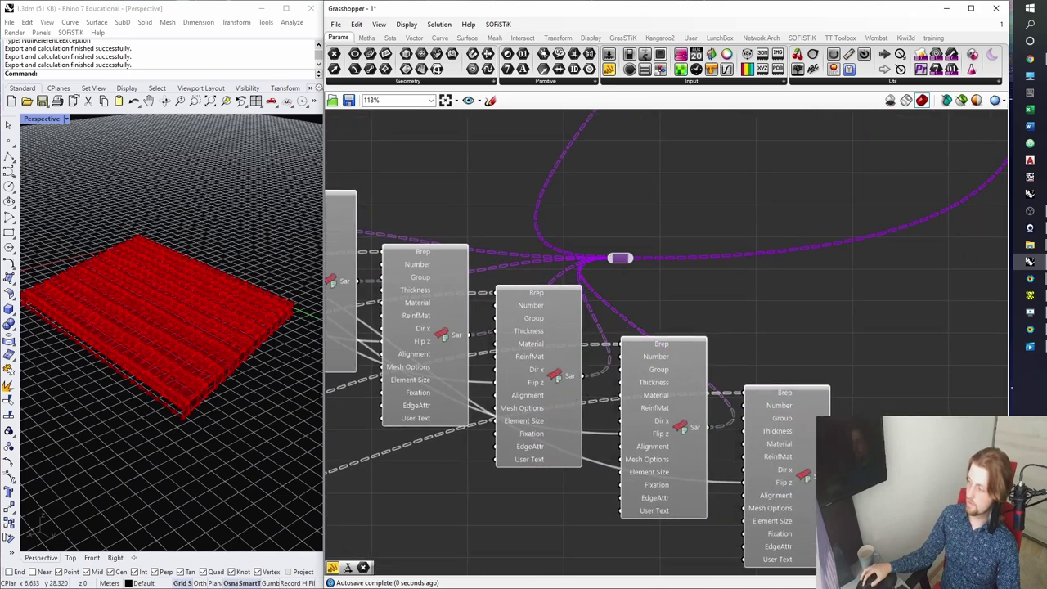
{"action": "key", "text": "Delete"}
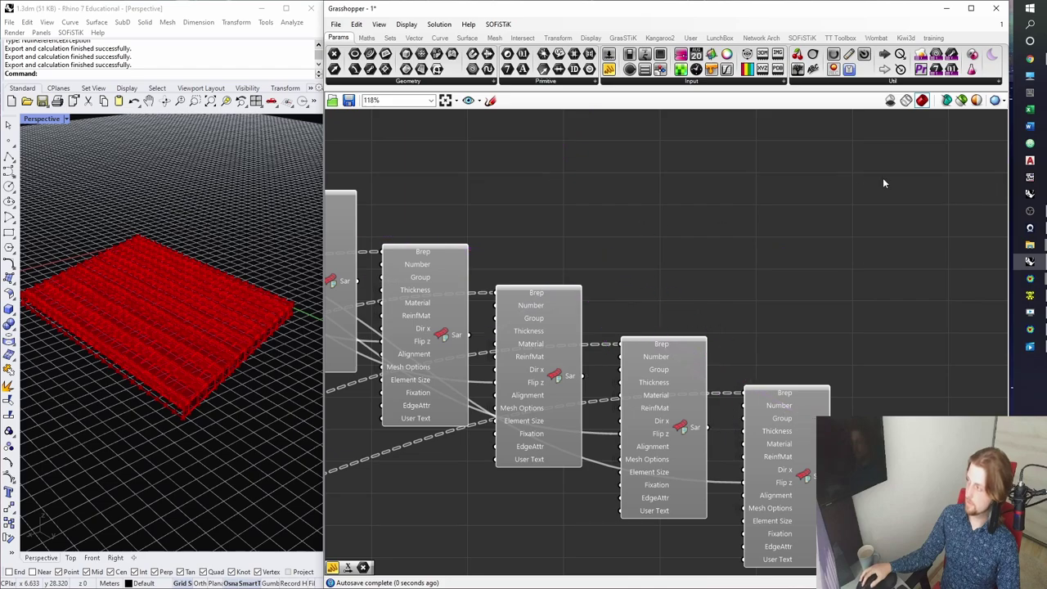
Switch to the SOFiSTiK Text Editor, run the calculation of 1.dat and open the model in System Visualization.
{"action": "left_click", "coordinate": [1032, 296]}
{"action": "left_click", "coordinate": [561, 313]}
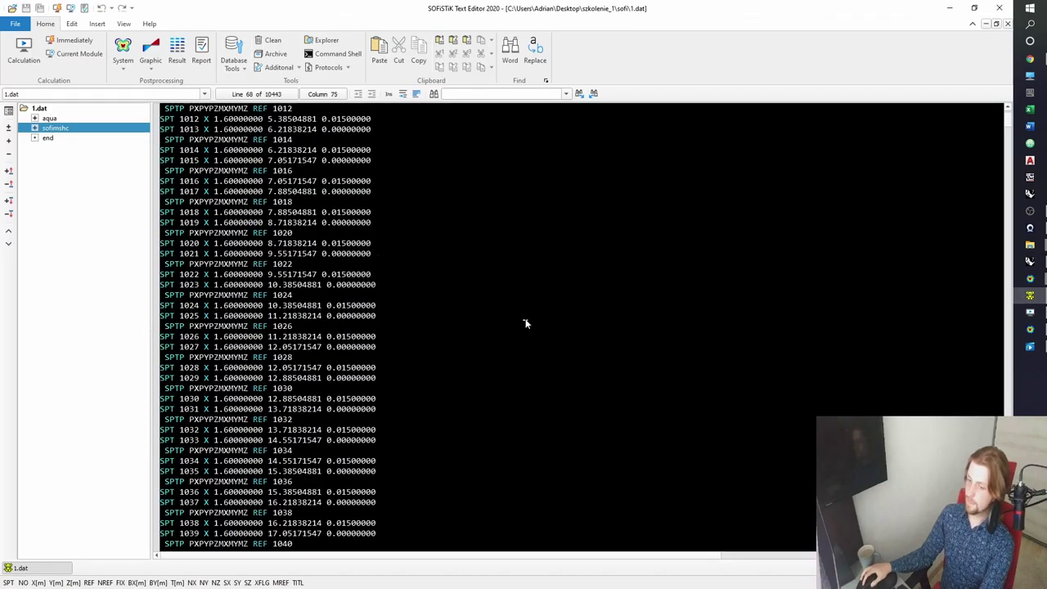
{"action": "key", "text": "ctrl+t"}
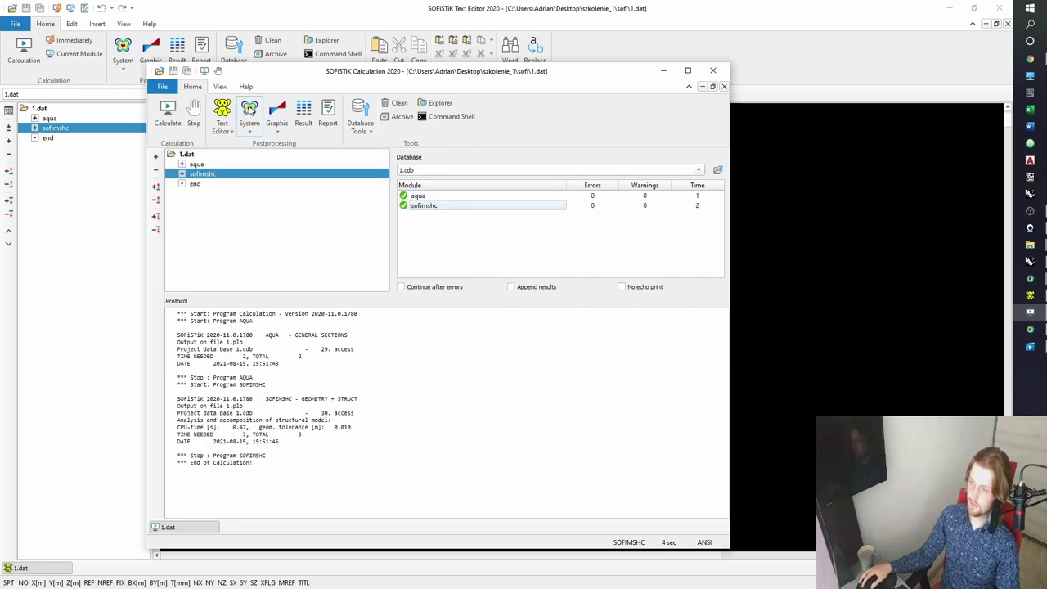
{"action": "left_click", "coordinate": [244, 115]}
{"action": "scroll", "coordinate": [484, 293], "scroll_direction": "down", "scroll_amount": 1}
{"action": "middle_click_drag", "start_coordinate": [687, 332], "coordinate": [630, 327]}
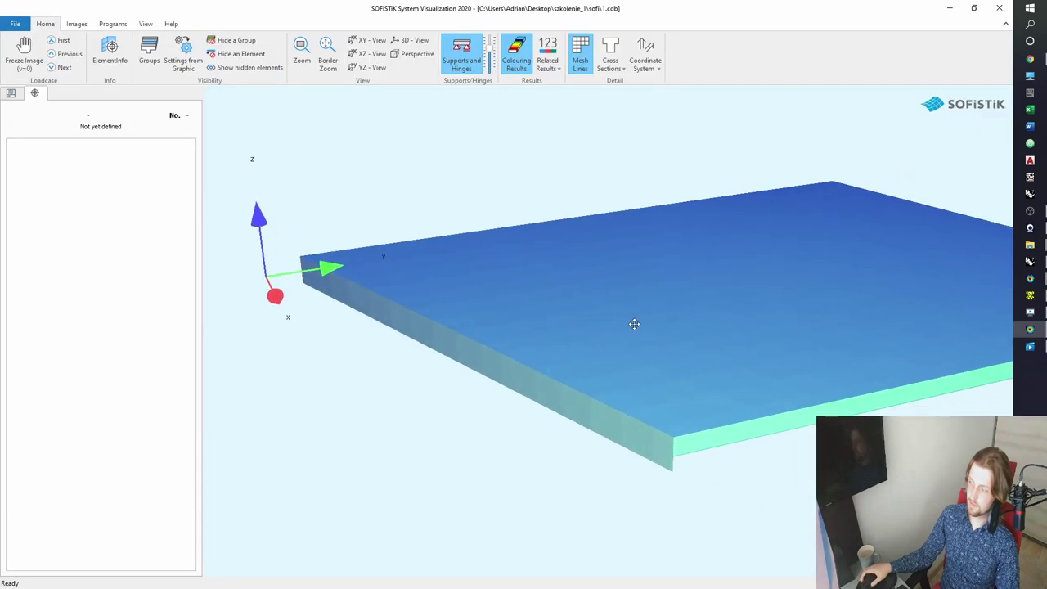
{"action": "left_click_drag", "start_coordinate": [711, 419], "coordinate": [527, 428]}
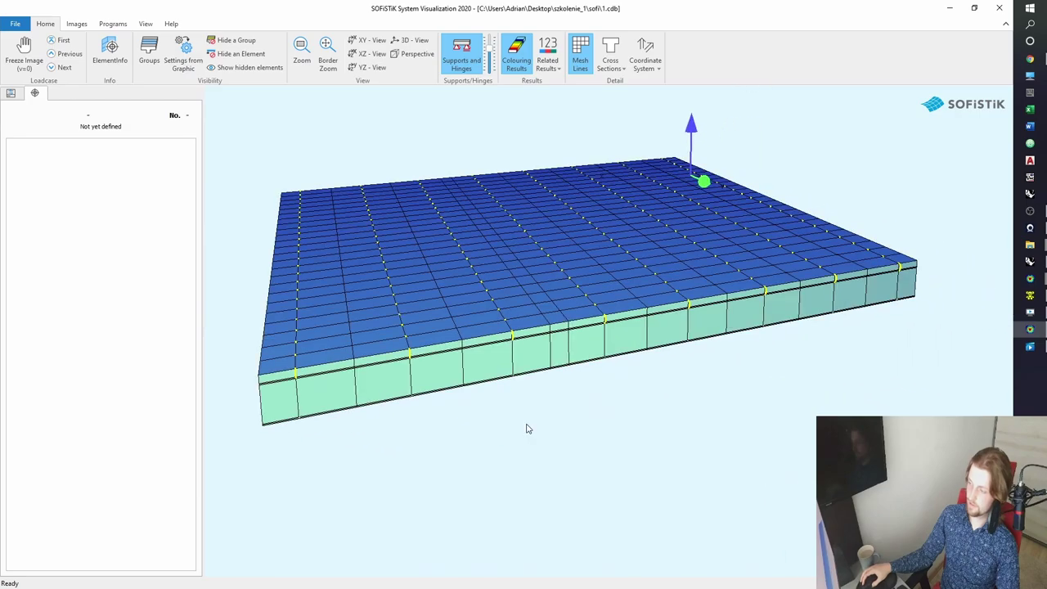
Display the local coordinate systems and examine the axis orientation of the walls at both ends before returning to Grasshopper.
{"action": "left_click", "coordinate": [646, 57]}
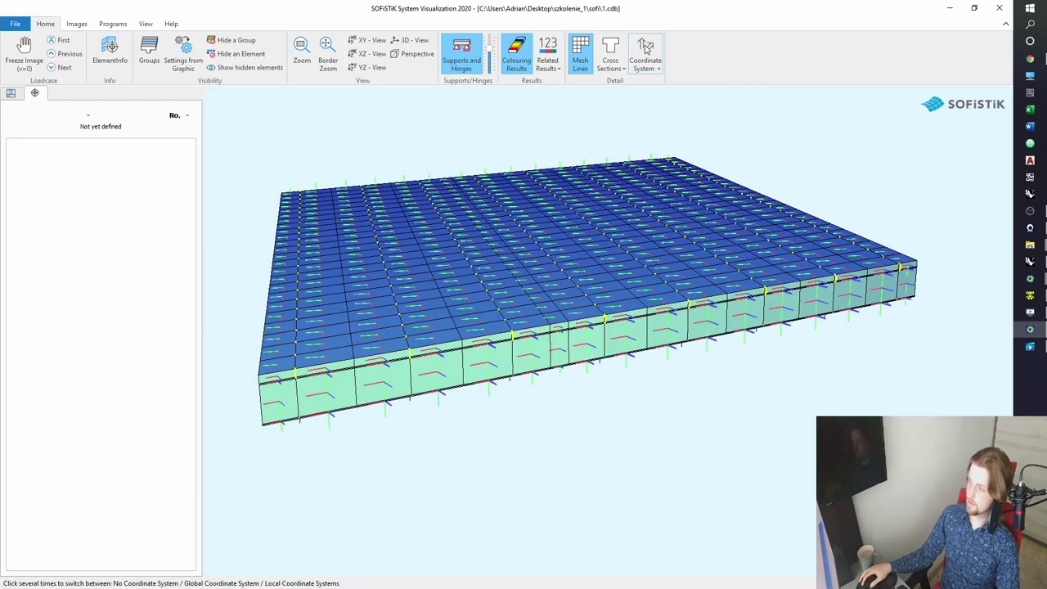
{"action": "left_click_drag", "start_coordinate": [463, 206], "coordinate": [484, 218]}
{"action": "left_click_drag", "start_coordinate": [637, 365], "coordinate": [710, 361]}
{"action": "scroll", "coordinate": [737, 368], "scroll_direction": "down", "scroll_amount": 3}
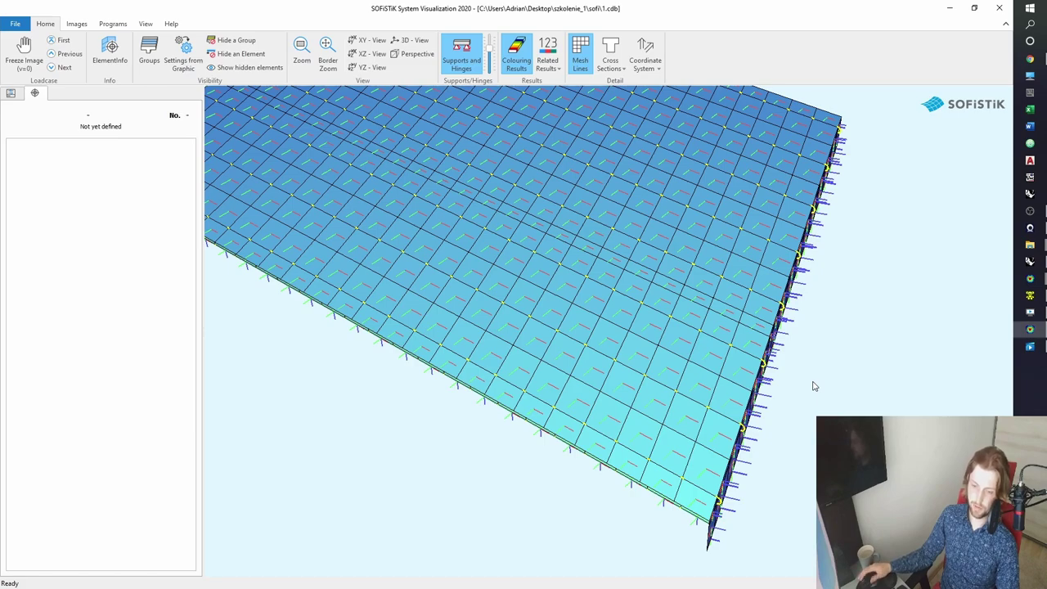
{"action": "scroll", "coordinate": [600, 371], "scroll_direction": "down", "scroll_amount": 2}
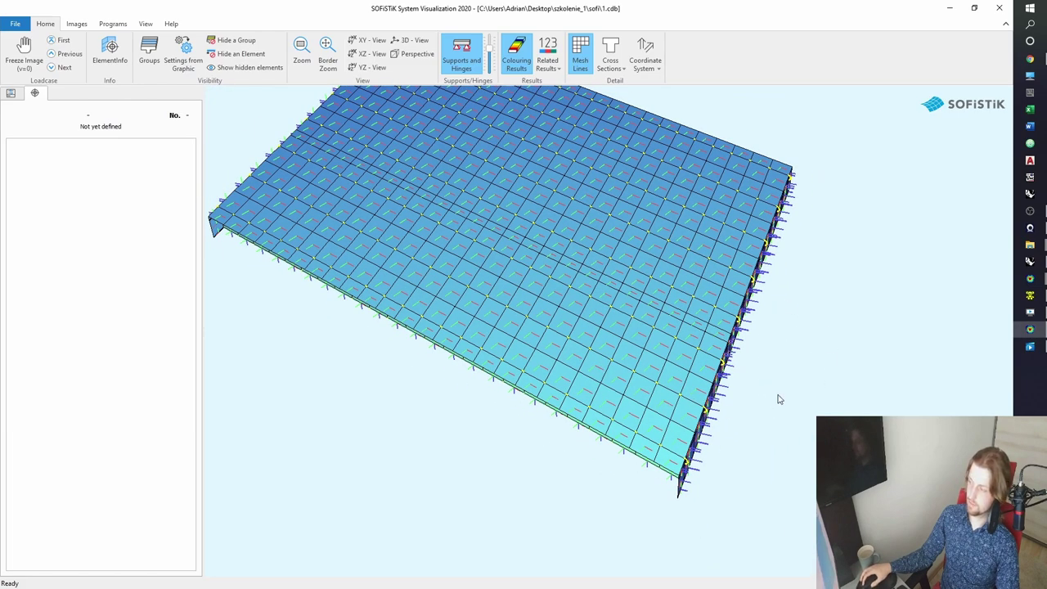
{"action": "middle_click_drag", "start_coordinate": [610, 386], "coordinate": [503, 360]}
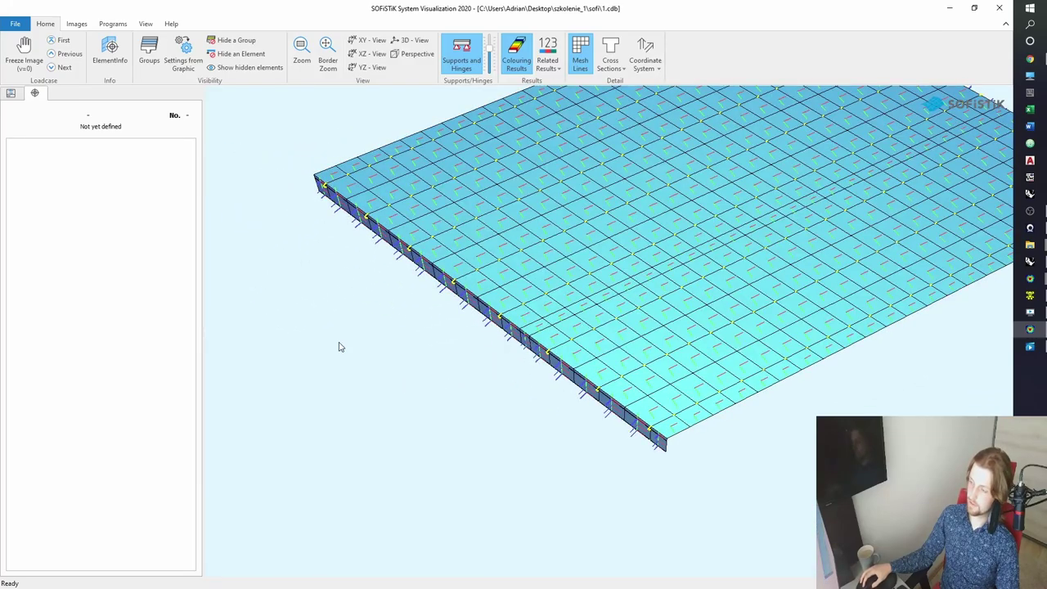
{"action": "left_click", "coordinate": [949, 8]}
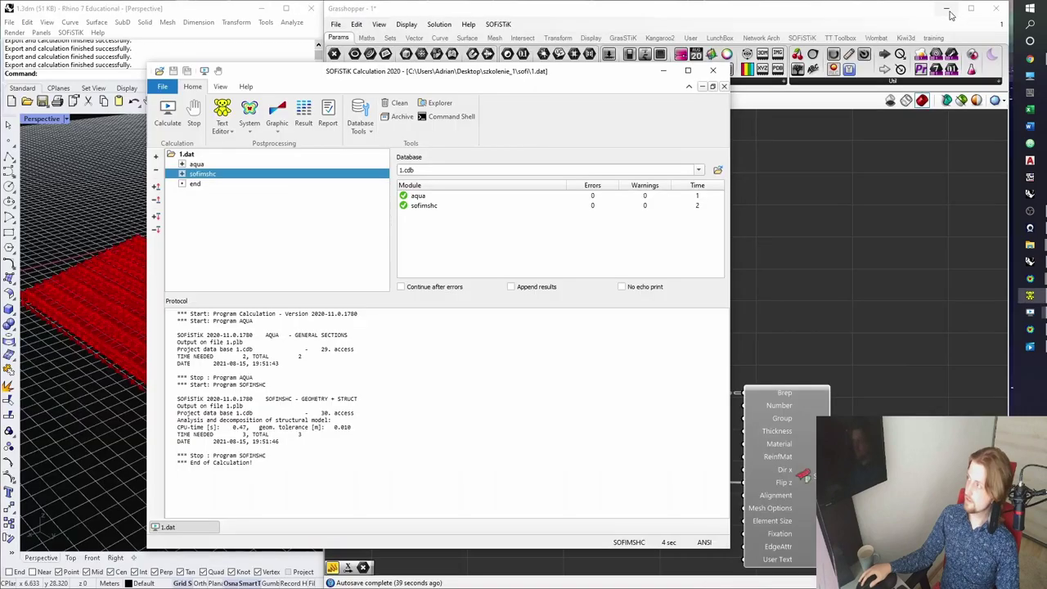
{"action": "left_click", "coordinate": [951, 15]}
Group all components of both wall area definitions, the original and its copy, into one group.
{"action": "scroll", "coordinate": [878, 226], "scroll_direction": "down", "scroll_amount": 6}
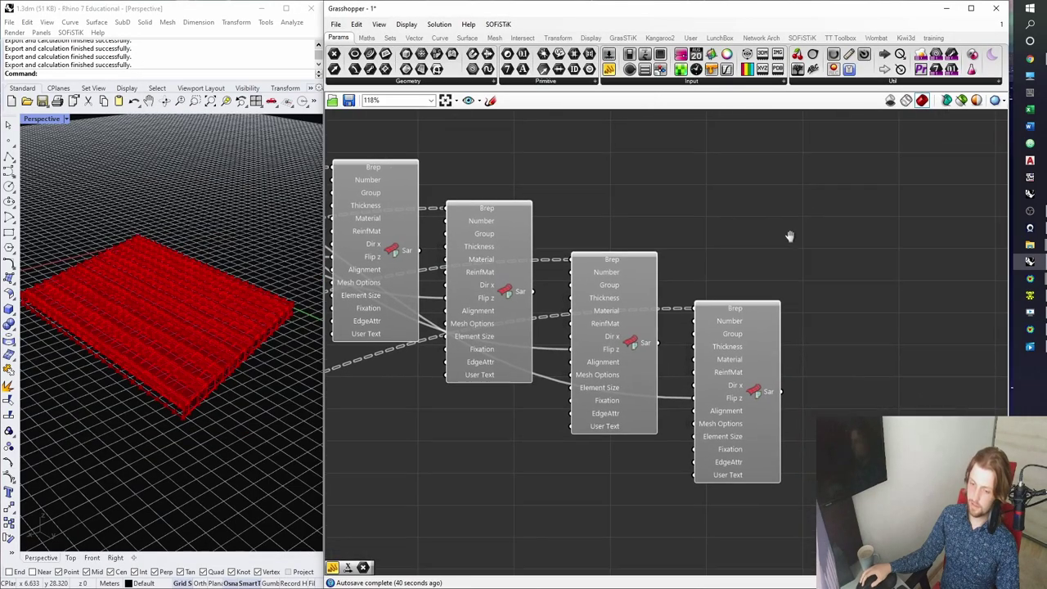
{"action": "scroll", "coordinate": [795, 486], "scroll_direction": "down", "scroll_amount": 3}
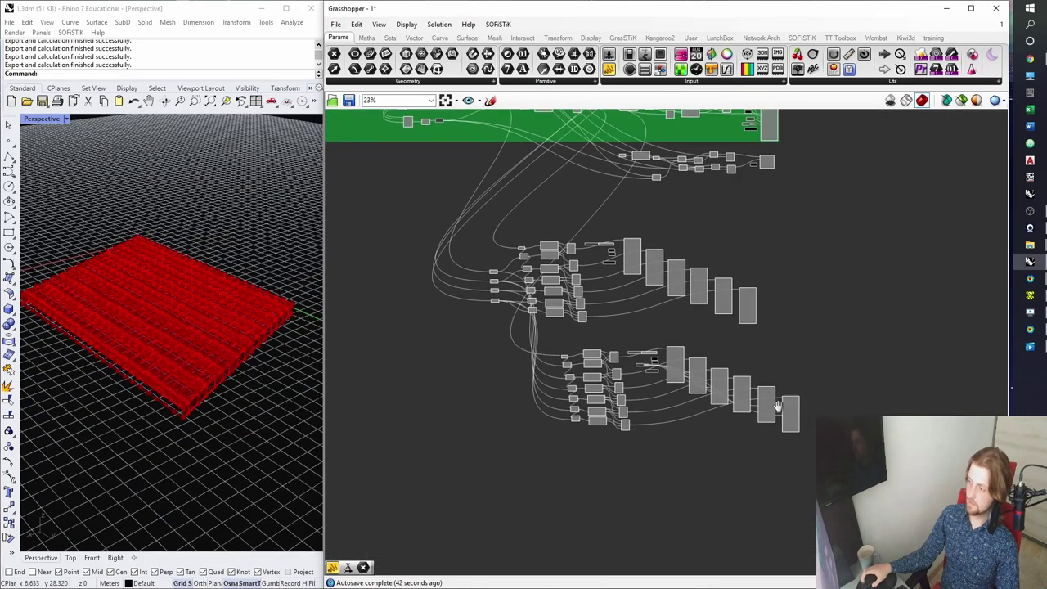
{"action": "left_click_drag", "start_coordinate": [854, 487], "coordinate": [447, 231]}
{"action": "key", "text": "ctrl+g"}
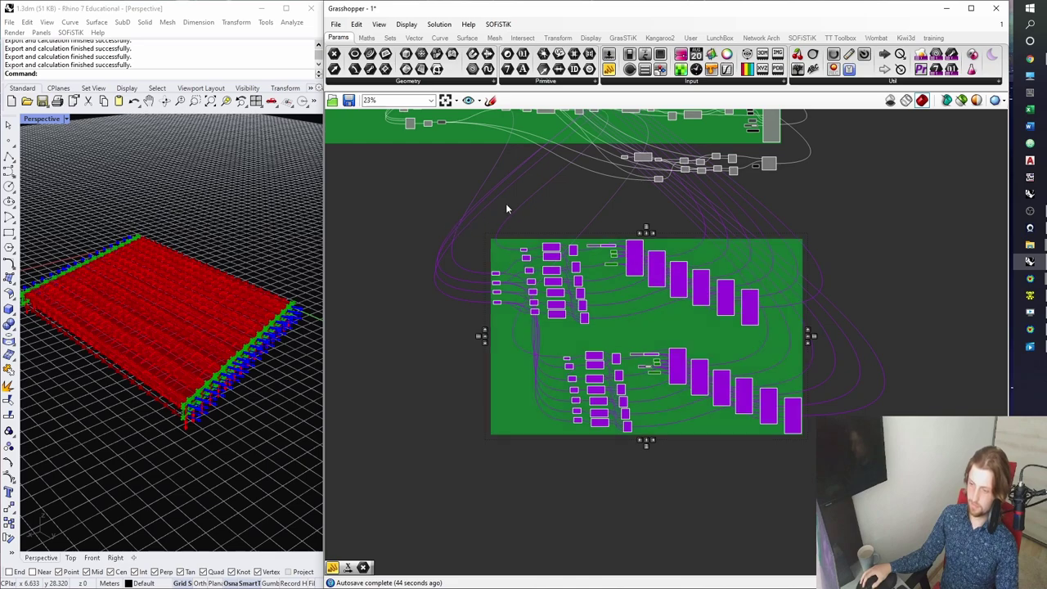
{"action": "left_click", "coordinate": [515, 206]}
Add the ungrouped coupling components below the slab definition to the slab's existing group.
{"action": "left_click_drag", "start_coordinate": [626, 310], "coordinate": [641, 354]}
{"action": "right_click_drag", "start_coordinate": [691, 256], "coordinate": [643, 355]}
{"action": "left_click_drag", "start_coordinate": [791, 324], "coordinate": [537, 214]}
{"action": "scroll", "coordinate": [676, 243], "scroll_direction": "up", "scroll_amount": 3}
{"action": "scroll", "coordinate": [677, 244], "scroll_direction": "up", "scroll_amount": 3}
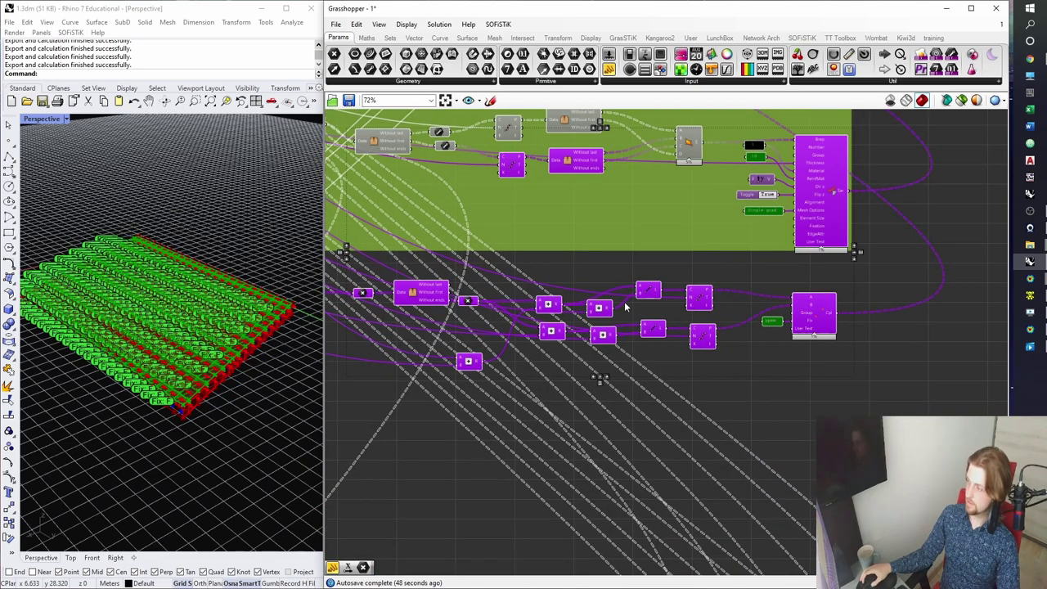
{"action": "right_click", "coordinate": [561, 236]}
{"action": "left_click", "coordinate": [606, 319]}
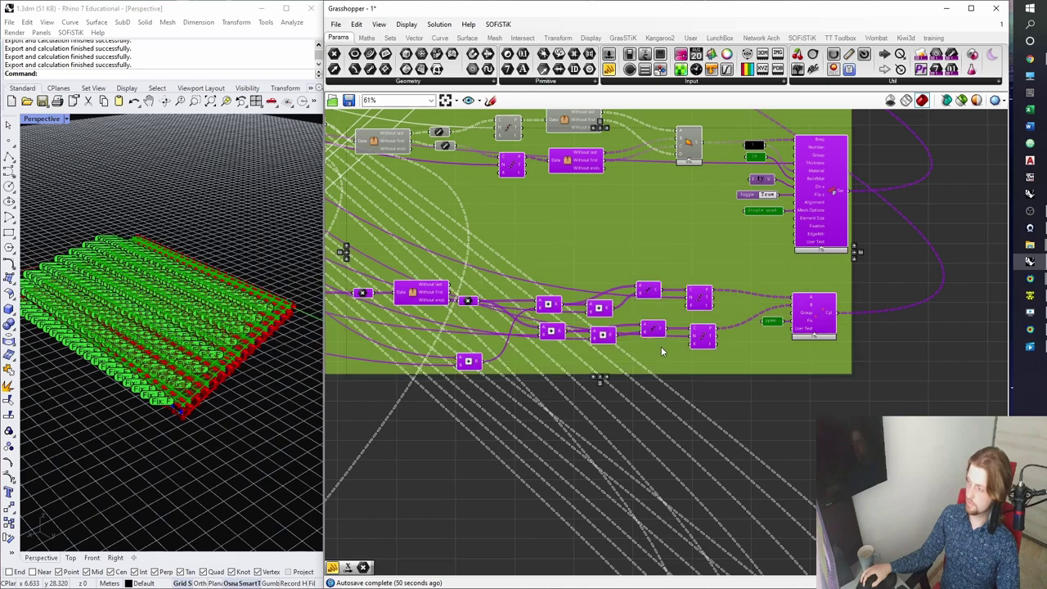
Save the Grasshopper definition with the new and extended groups.
{"action": "scroll", "coordinate": [593, 362], "scroll_direction": "down", "scroll_amount": 4}
{"action": "scroll", "coordinate": [593, 361], "scroll_direction": "down", "scroll_amount": 3}
{"action": "right_click_drag", "start_coordinate": [684, 365], "coordinate": [748, 360]}
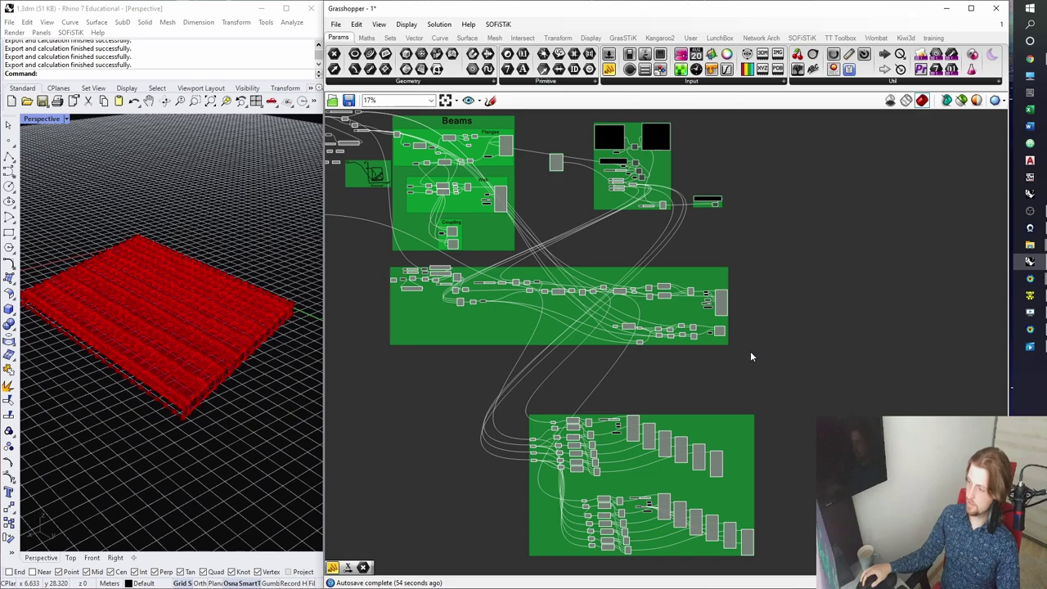
{"action": "right_click_drag", "start_coordinate": [729, 362], "coordinate": [707, 284]}
{"action": "scroll", "coordinate": [786, 265], "scroll_direction": "up", "scroll_amount": 2}
{"action": "key", "text": "ctrl+s"}
{"action": "scroll", "coordinate": [717, 301], "scroll_direction": "up", "scroll_amount": 2}
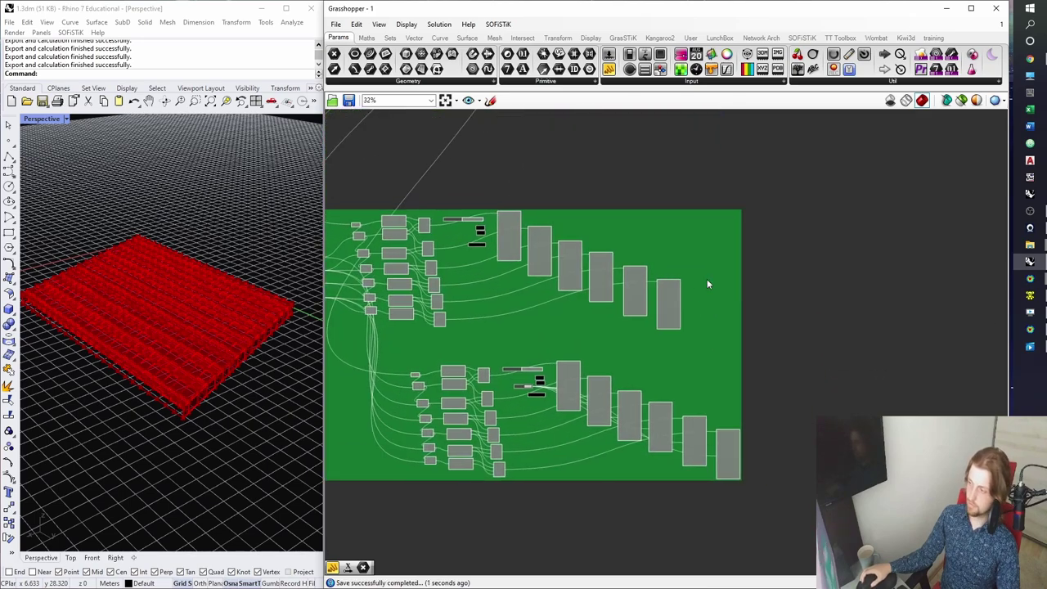
{"action": "right_click_drag", "start_coordinate": [599, 279], "coordinate": [680, 265]}
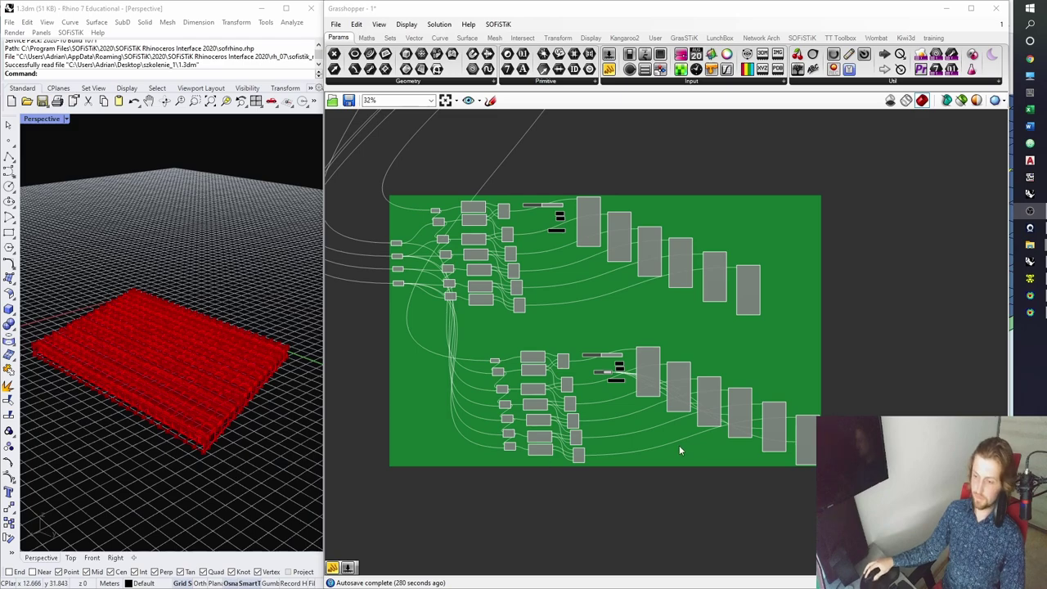
Switch to the System Visualization of M142 - Copy.cdb and examine the abutment wall, wing walls, foundation and spring supports.
{"action": "left_click", "coordinate": [1027, 298]}
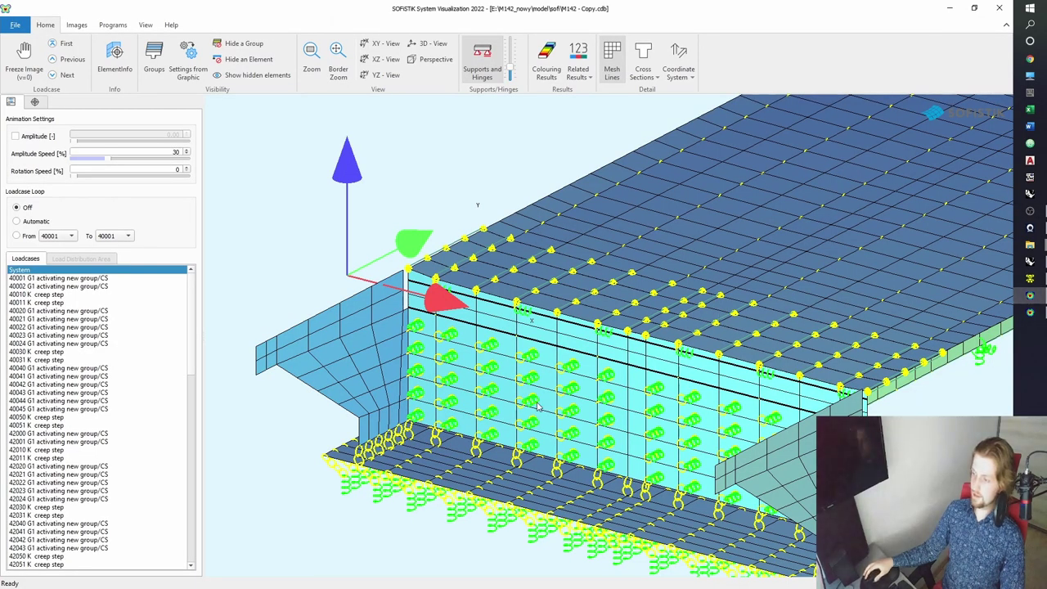
{"action": "scroll", "coordinate": [387, 285], "scroll_direction": "up", "scroll_amount": 3}
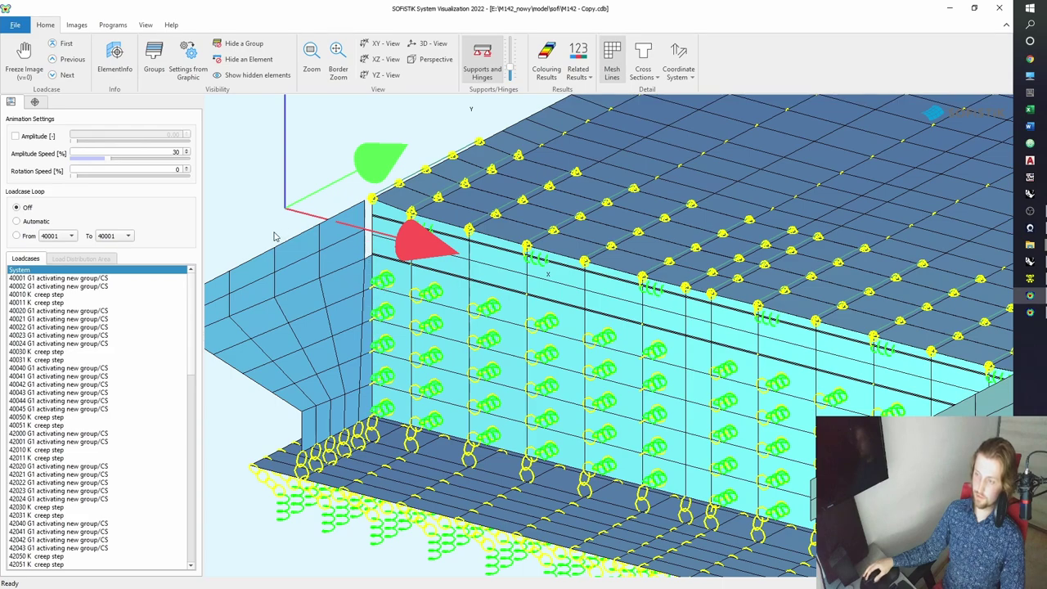
{"action": "scroll", "coordinate": [302, 359], "scroll_direction": "down", "scroll_amount": 2}
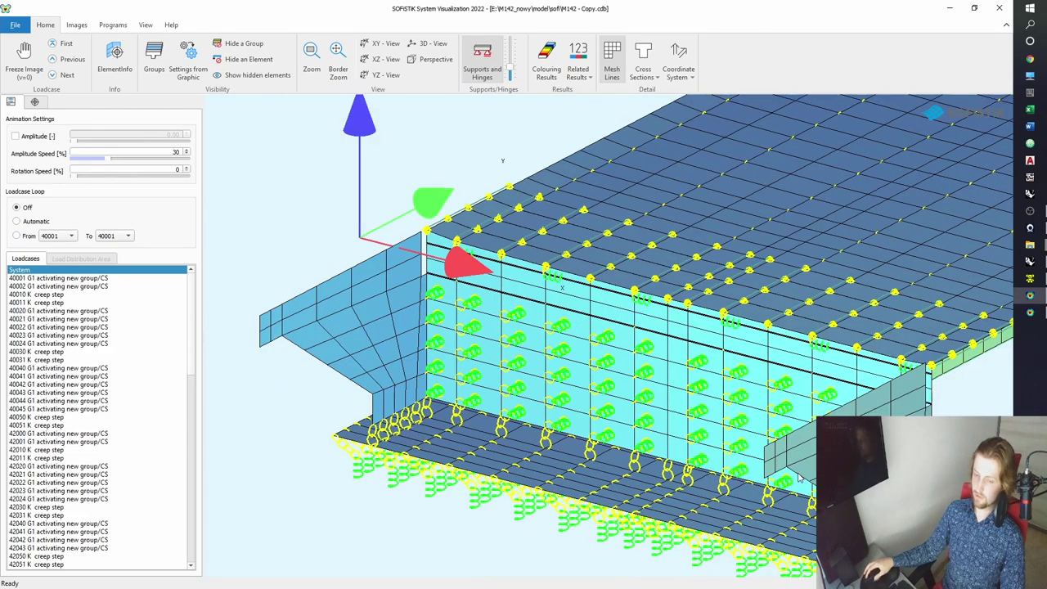
{"action": "scroll", "coordinate": [800, 479], "scroll_direction": "down", "scroll_amount": 3}
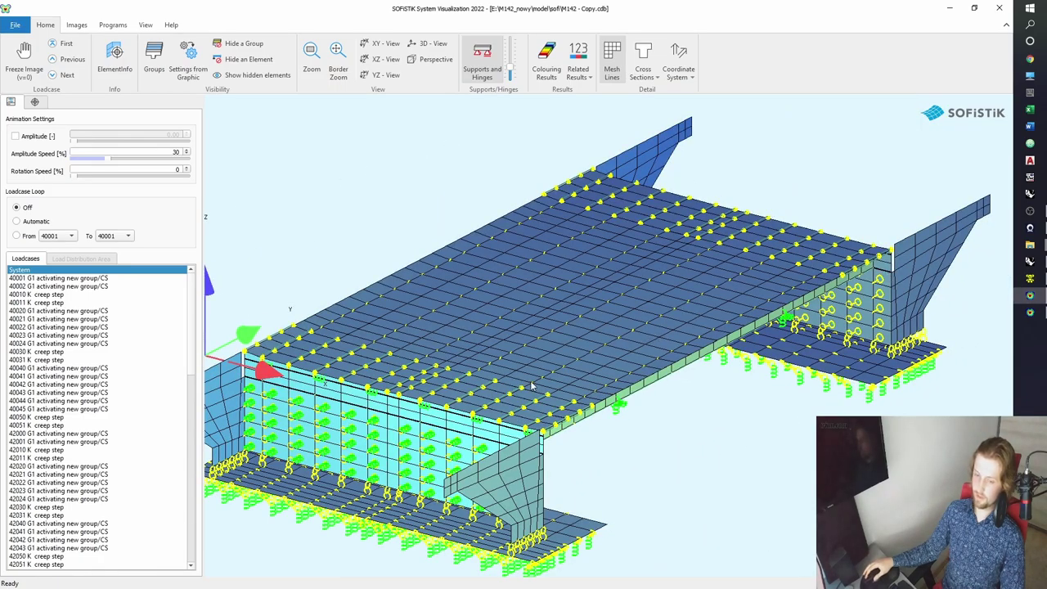
{"action": "scroll", "coordinate": [532, 386], "scroll_direction": "up", "scroll_amount": 5}
{"action": "scroll", "coordinate": [337, 377], "scroll_direction": "down", "scroll_amount": 2}
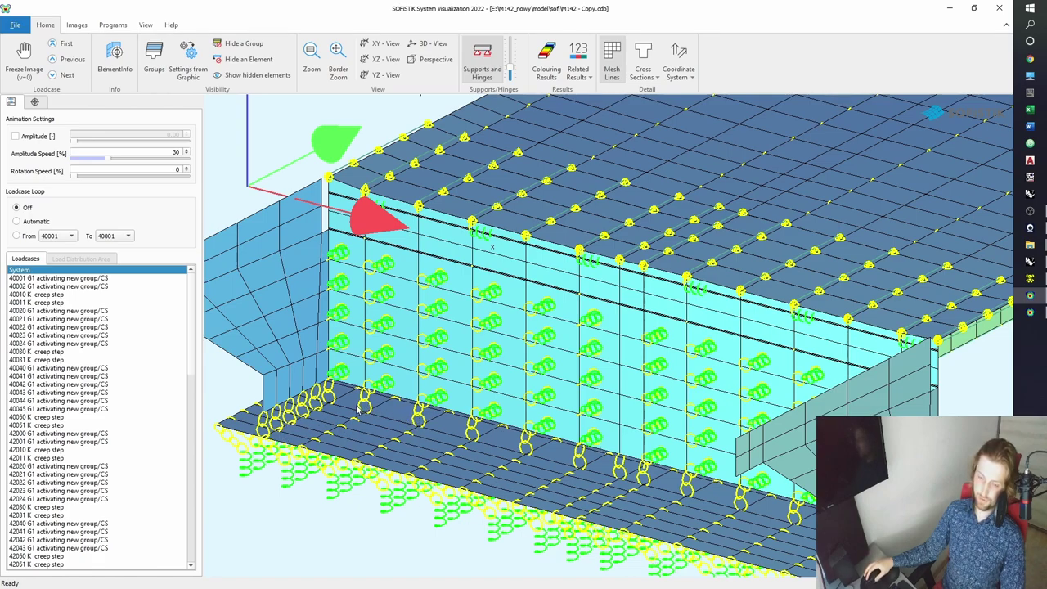
{"action": "middle_click_drag", "start_coordinate": [358, 405], "coordinate": [384, 405]}
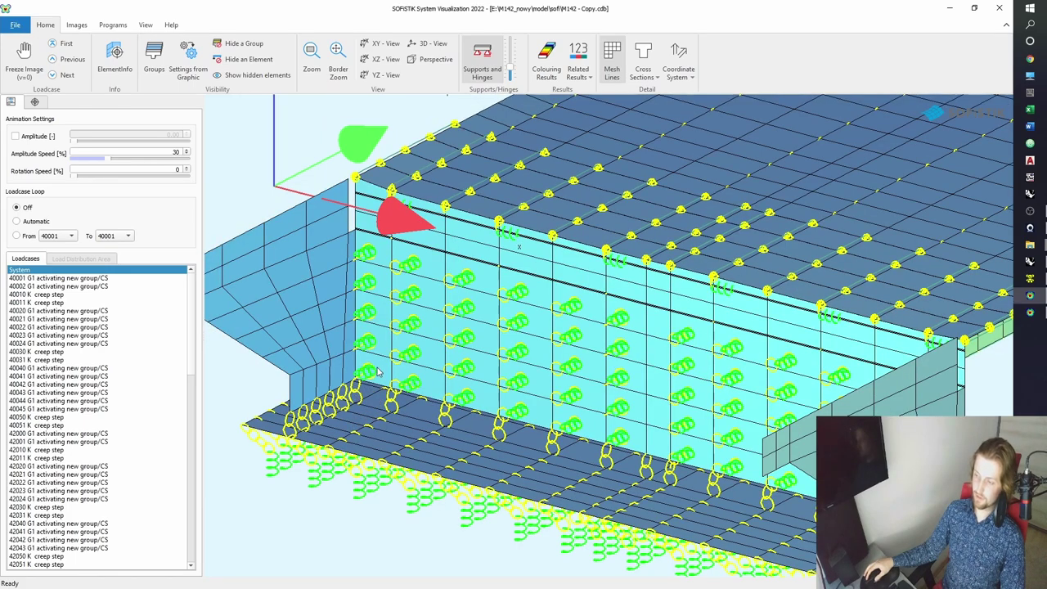
Display the element cross sections and examine the thickness of the wing walls, abutment wall and foundation slab.
{"action": "left_click", "coordinate": [645, 54]}
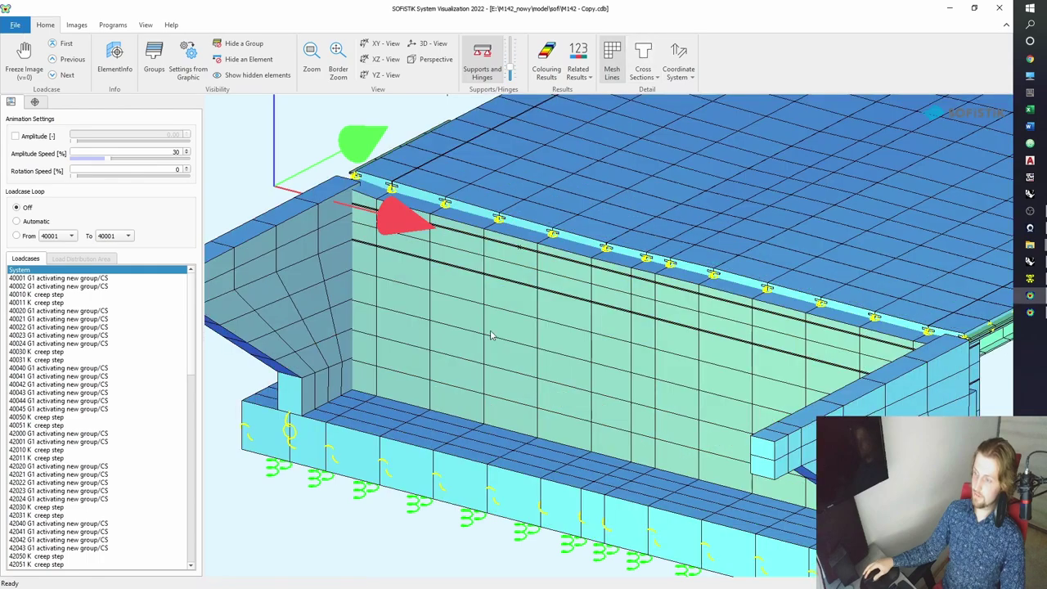
{"action": "left_click_drag", "start_coordinate": [432, 418], "coordinate": [535, 420]}
{"action": "scroll", "coordinate": [535, 421], "scroll_direction": "up", "scroll_amount": 3}
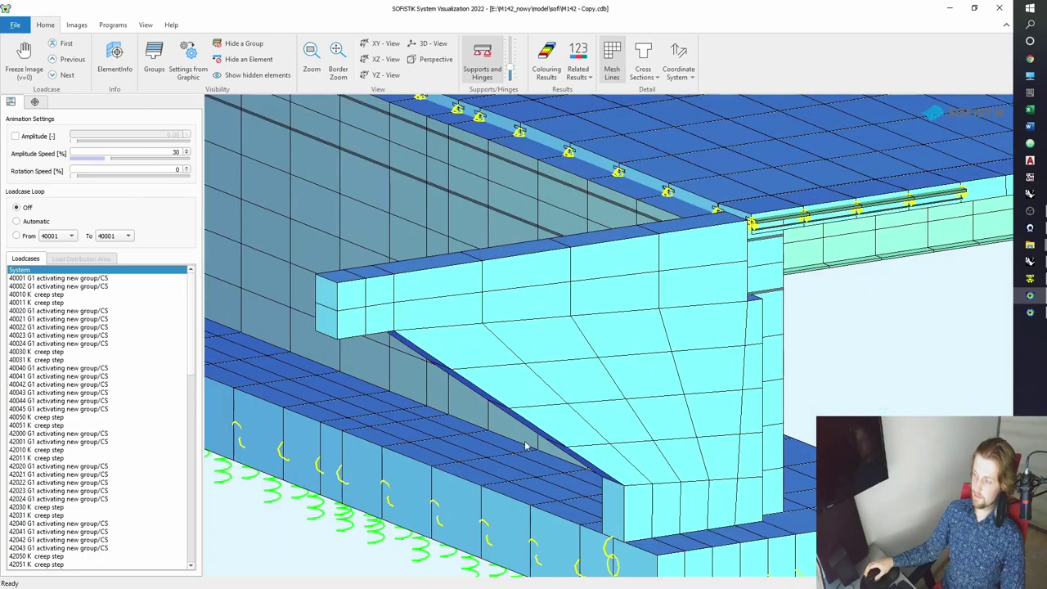
{"action": "middle_click_drag", "start_coordinate": [457, 443], "coordinate": [638, 423]}
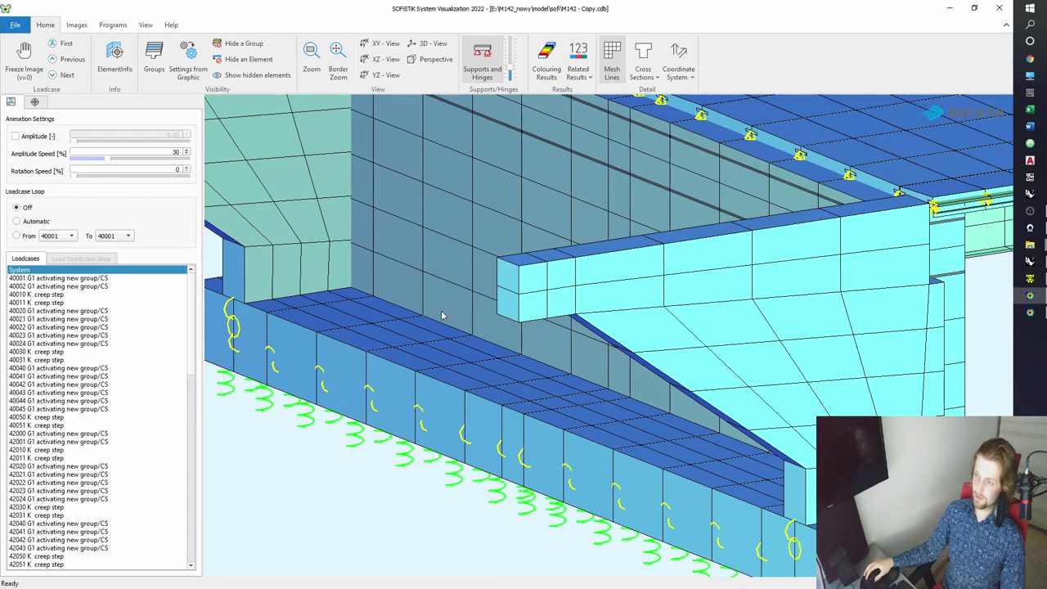
{"action": "scroll", "coordinate": [456, 320], "scroll_direction": "up", "scroll_amount": 3}
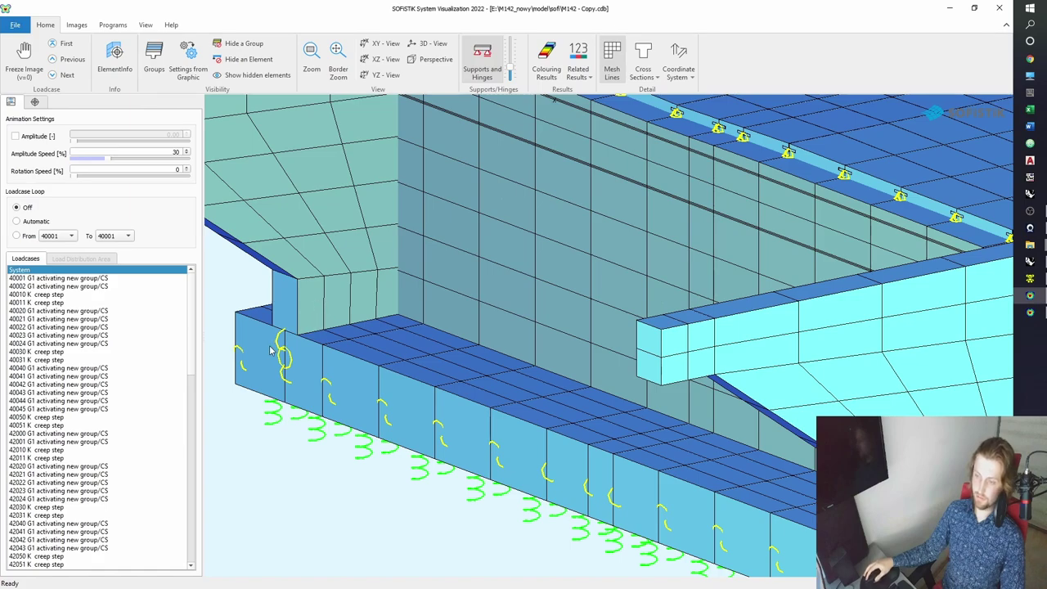
Hide the cross sections and examine the wall springs and the wall-to-foundation links before returning to Grasshopper.
{"action": "left_click", "coordinate": [643, 55]}
{"action": "middle_click_drag", "start_coordinate": [449, 263], "coordinate": [464, 291]}
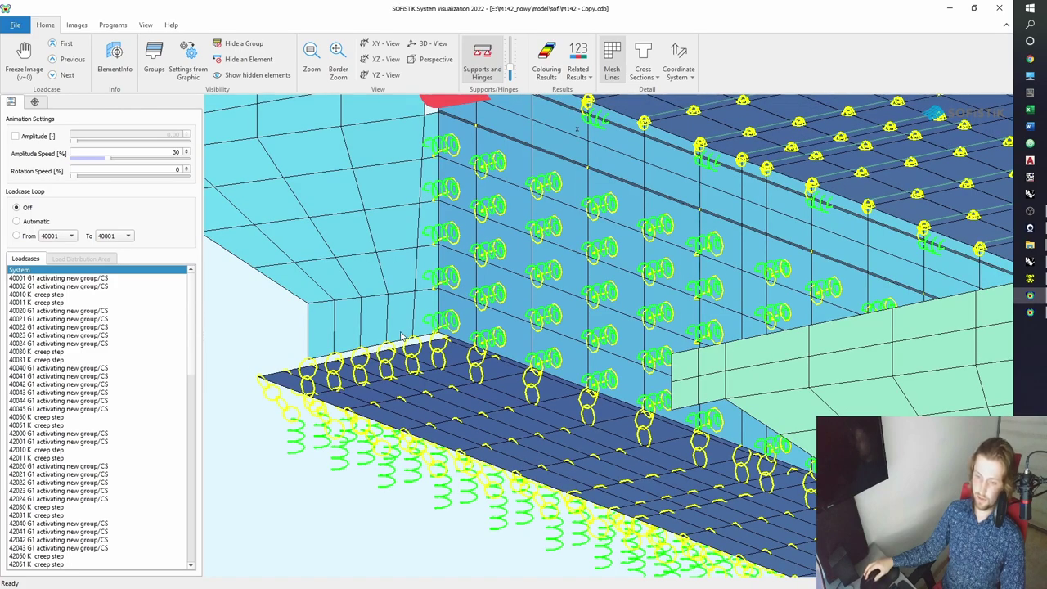
{"action": "scroll", "coordinate": [444, 326], "scroll_direction": "up", "scroll_amount": 2}
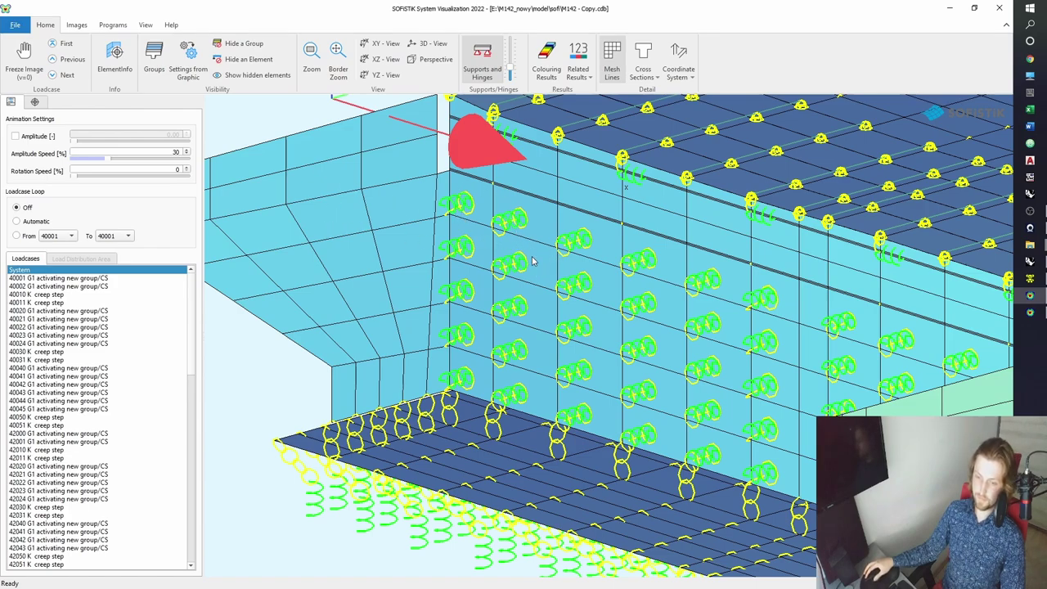
{"action": "scroll", "coordinate": [687, 248], "scroll_direction": "down", "scroll_amount": 3}
{"action": "middle_click_drag", "start_coordinate": [685, 249], "coordinate": [608, 289]}
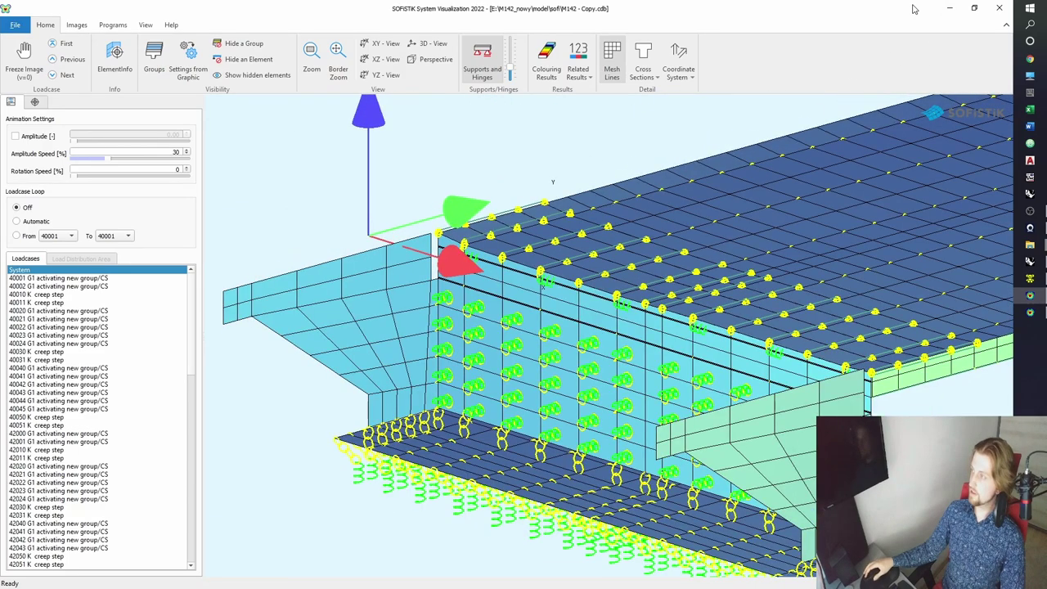
{"action": "left_click", "coordinate": [949, 8]}
{"action": "right_click_drag", "start_coordinate": [783, 282], "coordinate": [784, 234]}
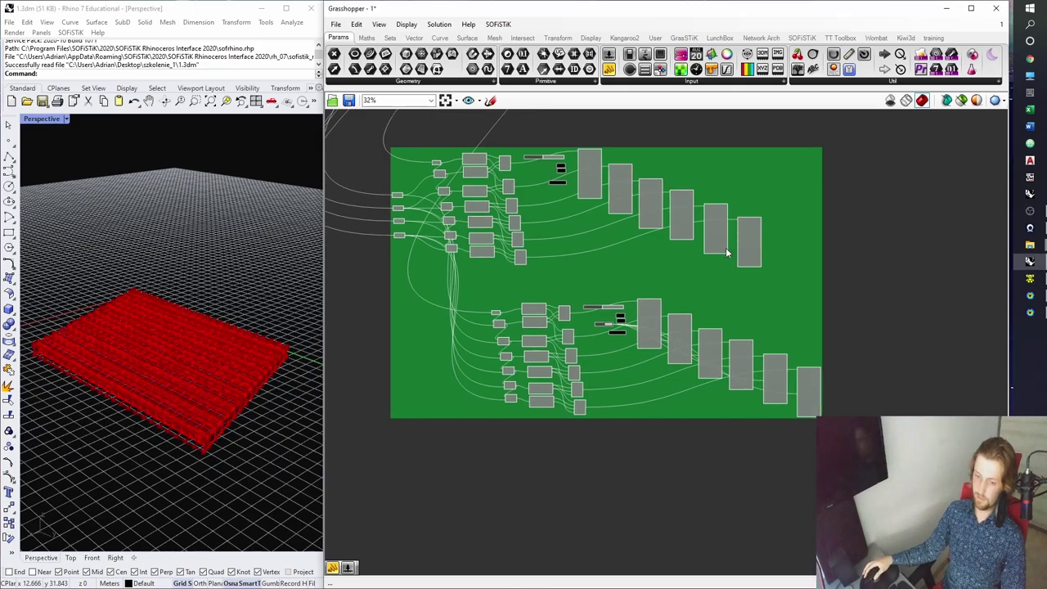
Compare the reference bridge's abutment wall with the deck edge of 1.cdb in System Visualization, closing in on the end wall's lower edge, and return to Grasshopper.
{"action": "right_click_drag", "start_coordinate": [566, 256], "coordinate": [601, 296]}
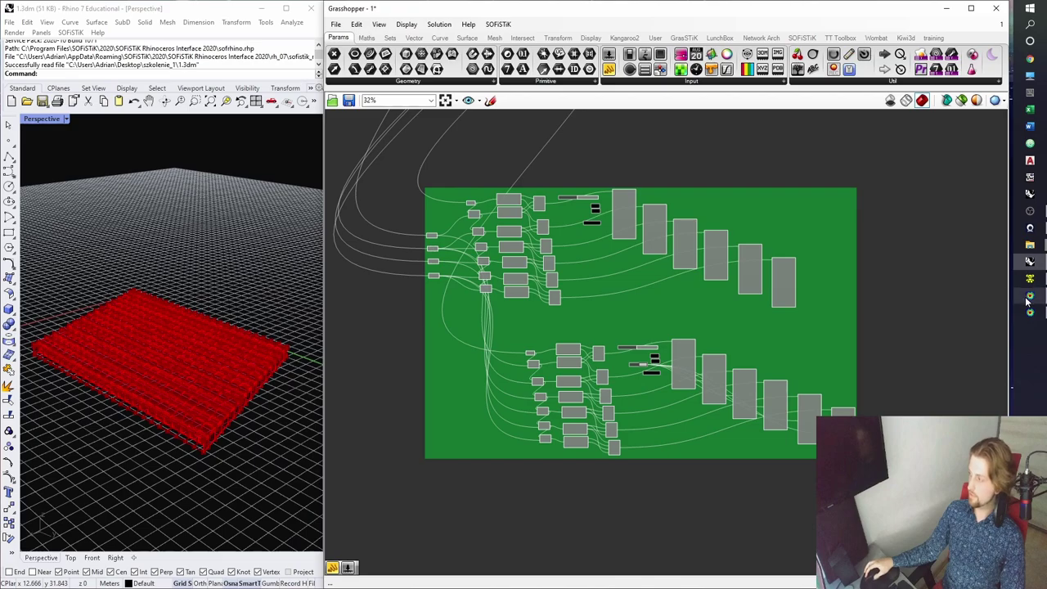
{"action": "mouse_move", "coordinate": [1030, 296]}
{"action": "left_click", "coordinate": [982, 304]}
{"action": "left_click_drag", "start_coordinate": [442, 283], "coordinate": [442, 296]}
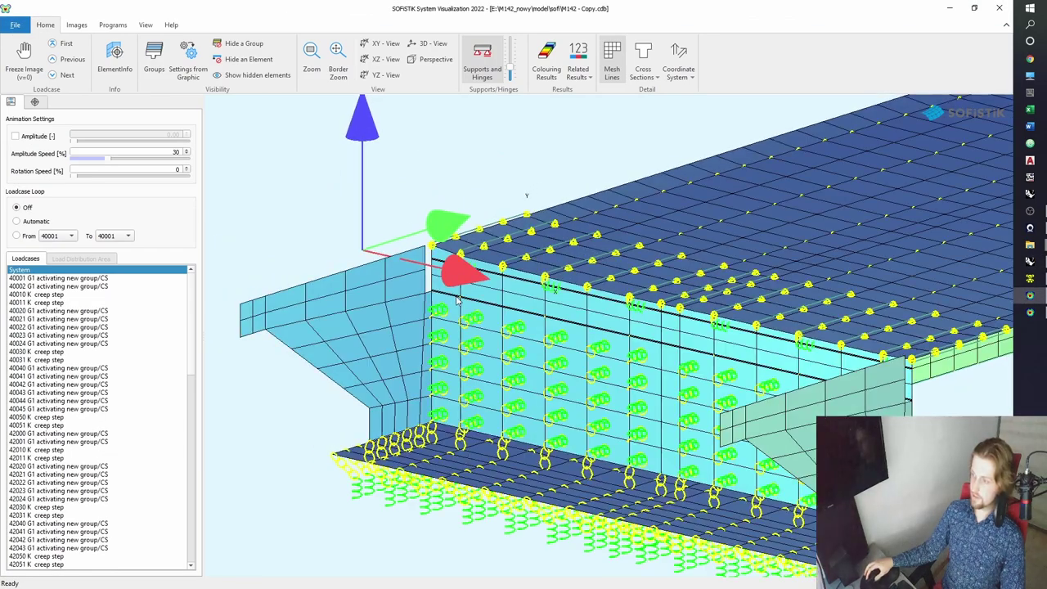
{"action": "left_click", "coordinate": [1031, 312]}
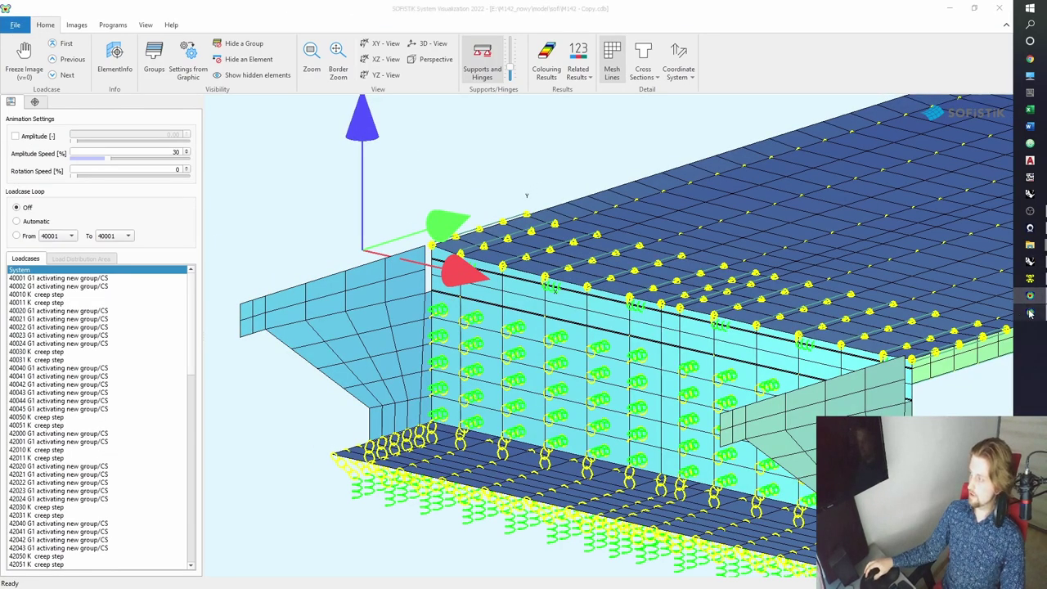
{"action": "scroll", "coordinate": [328, 370], "scroll_direction": "up", "scroll_amount": 6}
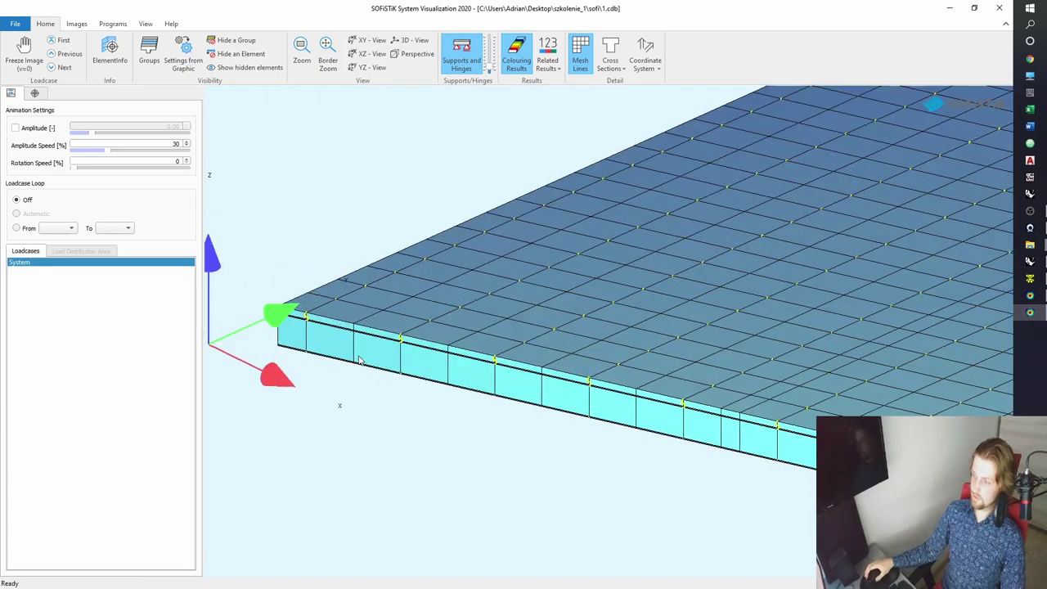
{"action": "scroll", "coordinate": [402, 353], "scroll_direction": "up", "scroll_amount": 2}
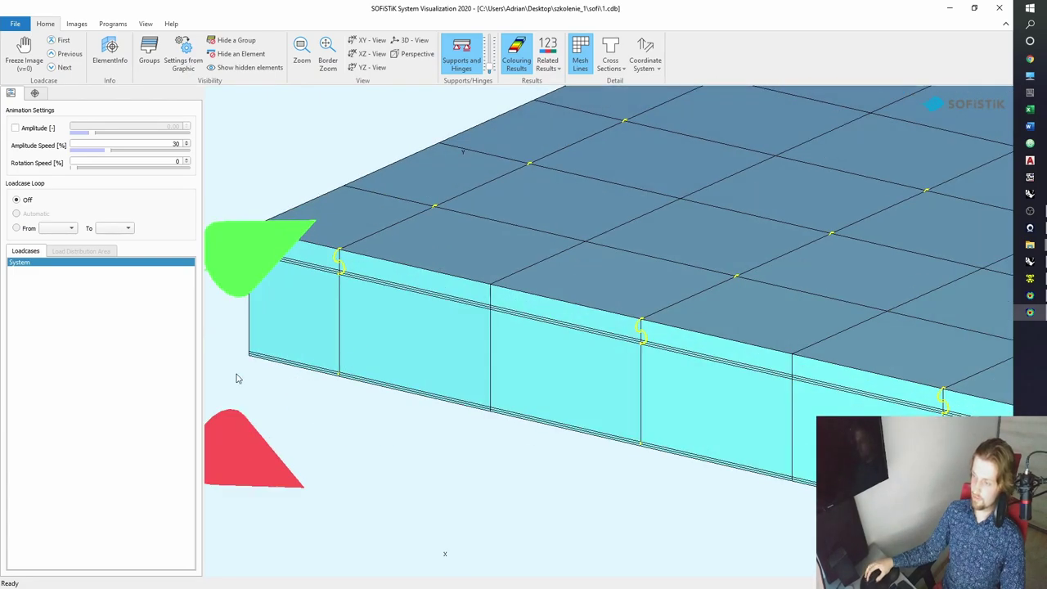
{"action": "left_click", "coordinate": [949, 8]}
{"action": "left_click", "coordinate": [949, 8]}
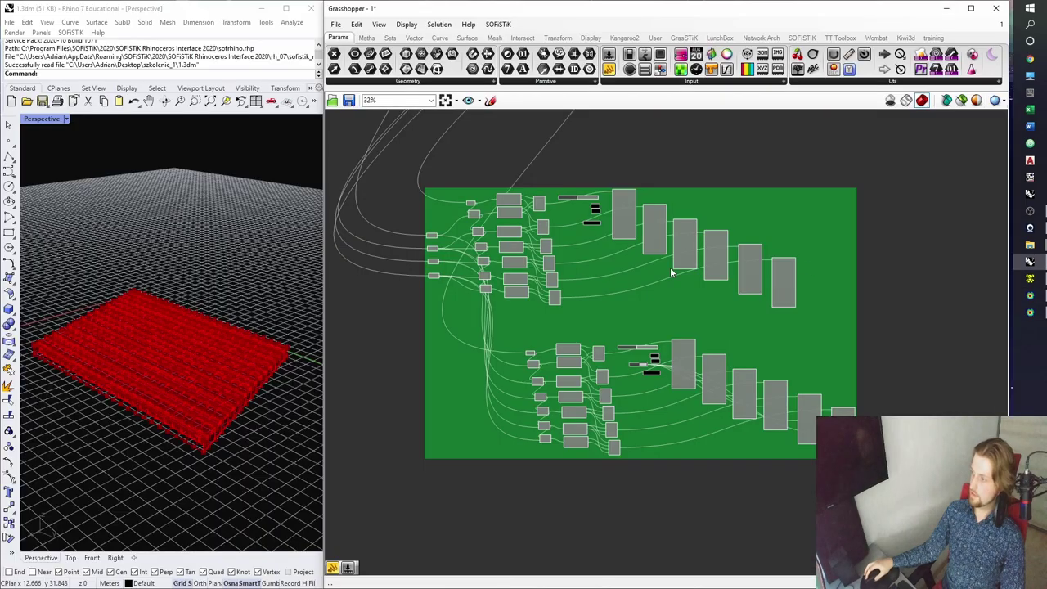
Select the lowest Addition component of the first end wall's set and examine its points along the wall's bottom edge in the viewport.
{"action": "right_click_drag", "start_coordinate": [650, 229], "coordinate": [628, 298]}
{"action": "right_click_drag", "start_coordinate": [522, 284], "coordinate": [584, 217]}
{"action": "scroll", "coordinate": [568, 219], "scroll_direction": "up", "scroll_amount": 1}
{"action": "scroll", "coordinate": [522, 301], "scroll_direction": "up", "scroll_amount": 2}
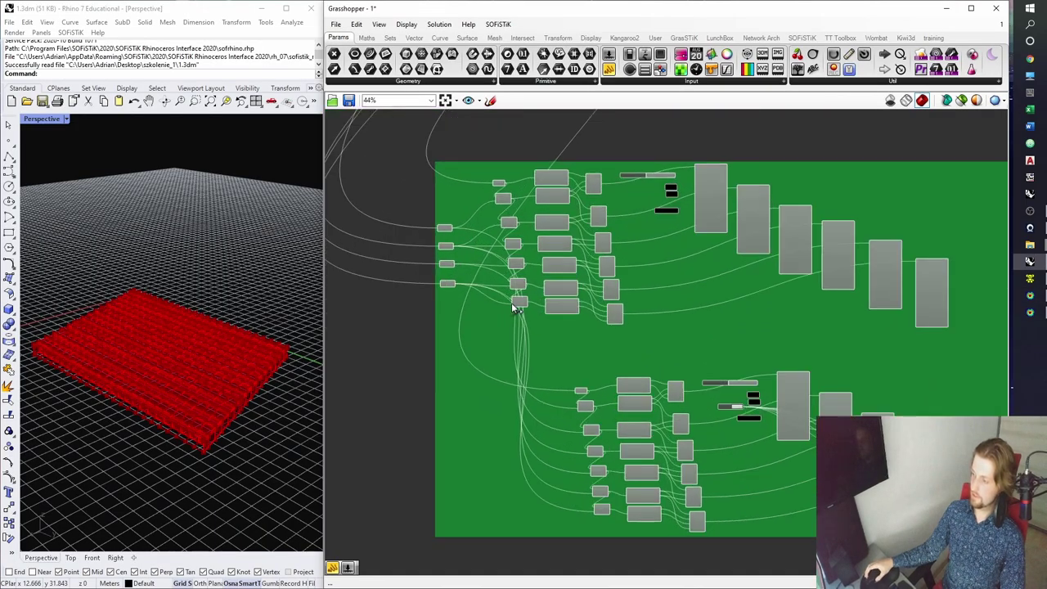
{"action": "left_click", "coordinate": [523, 302]}
{"action": "right_click_drag", "start_coordinate": [173, 415], "coordinate": [199, 407]}
{"action": "scroll", "coordinate": [189, 409], "scroll_direction": "up", "scroll_amount": 2}
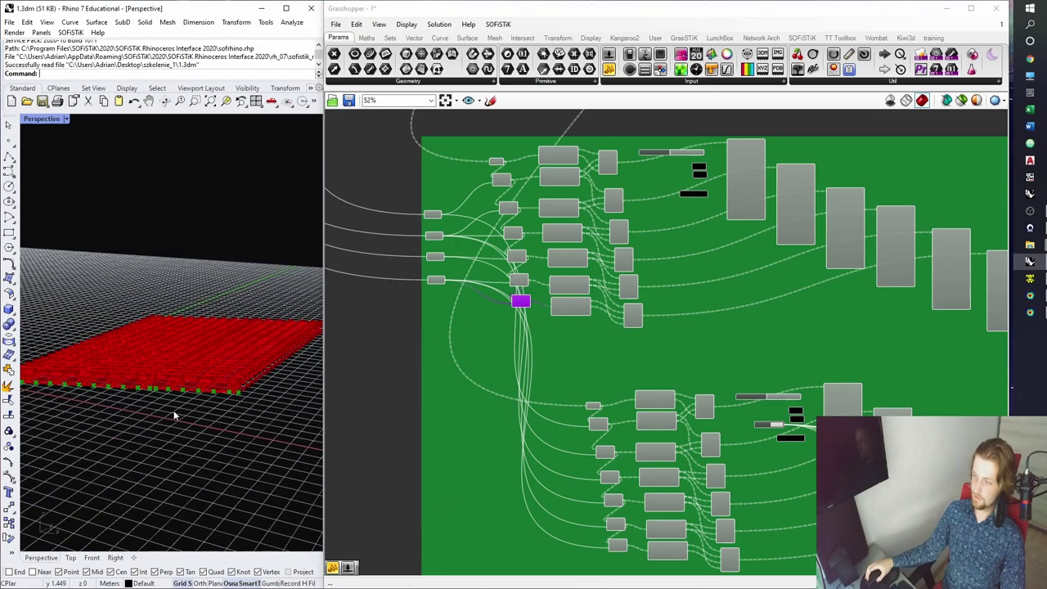
{"action": "scroll", "coordinate": [123, 401], "scroll_direction": "up", "scroll_amount": 4}
{"action": "scroll", "coordinate": [202, 364], "scroll_direction": "up", "scroll_amount": 3}
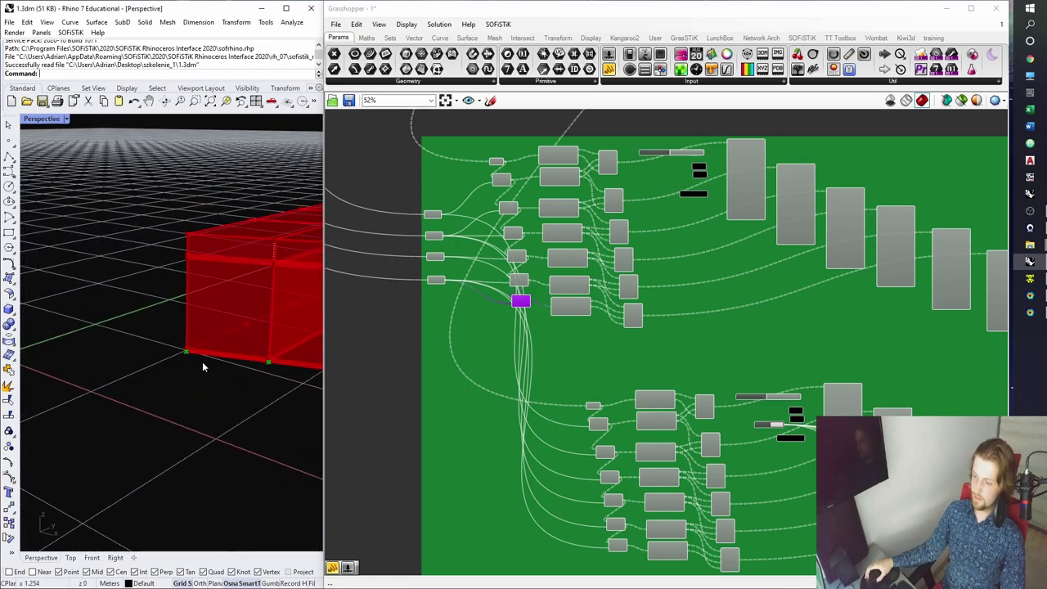
{"action": "scroll", "coordinate": [190, 362], "scroll_direction": "down", "scroll_amount": 1}
Add a Point parameter fed by the lowest Addition component's result and place it on the empty canvas below the green group.
{"action": "left_click_drag", "start_coordinate": [357, 104], "coordinate": [514, 352]}
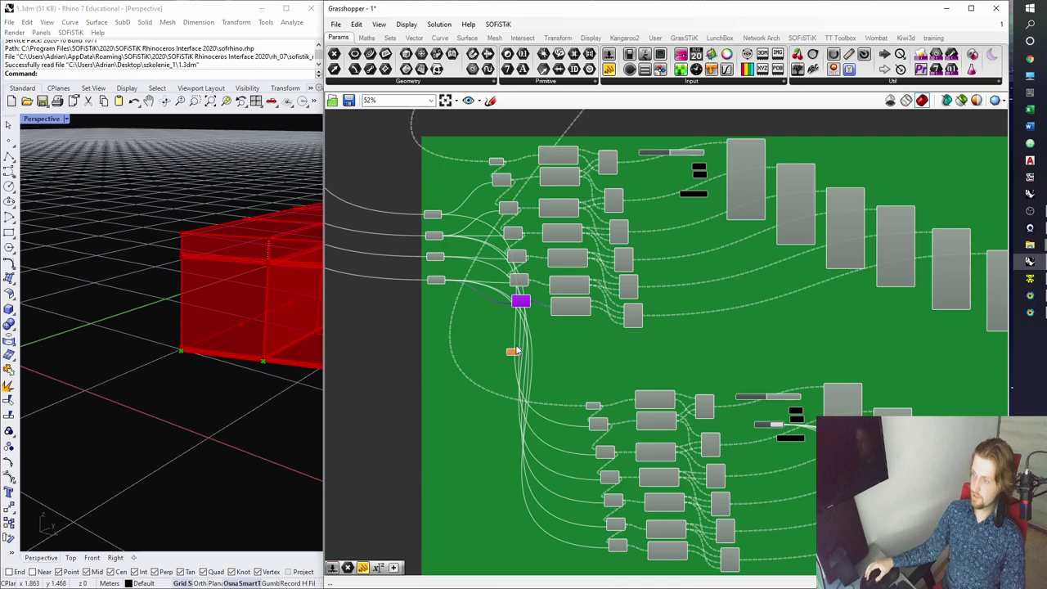
{"action": "scroll", "coordinate": [518, 345], "scroll_direction": "up", "scroll_amount": 4}
{"action": "left_click_drag", "start_coordinate": [543, 262], "coordinate": [519, 513]}
{"action": "scroll", "coordinate": [517, 355], "scroll_direction": "down", "scroll_amount": 5}
{"action": "right_click_drag", "start_coordinate": [531, 527], "coordinate": [538, 365]}
{"action": "scroll", "coordinate": [537, 366], "scroll_direction": "up", "scroll_amount": 5}
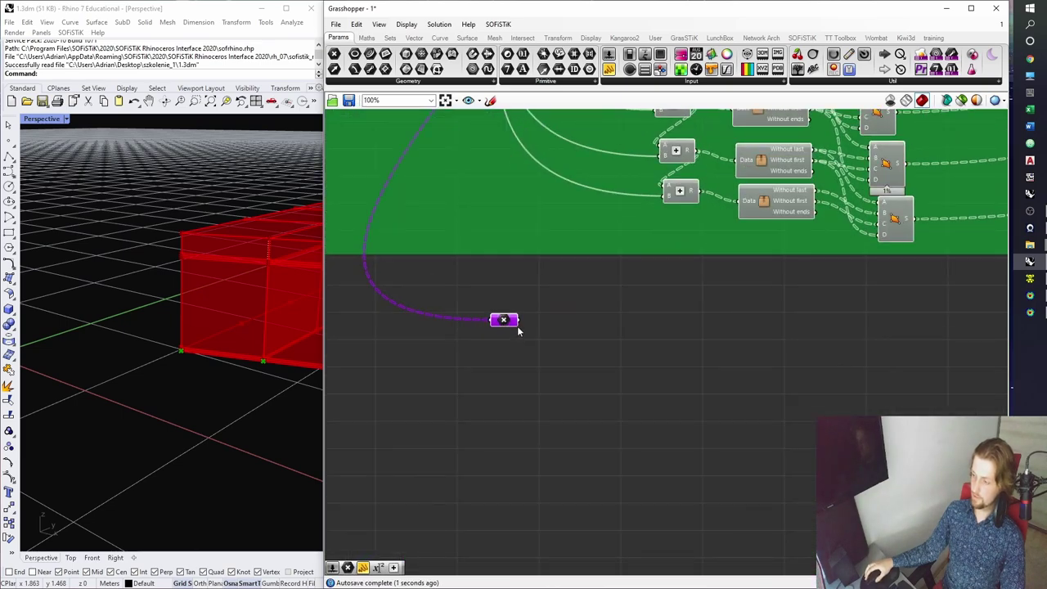
{"action": "left_click_drag", "start_coordinate": [512, 324], "coordinate": [519, 420]}
{"action": "scroll", "coordinate": [215, 368], "scroll_direction": "down", "scroll_amount": 7}
{"action": "right_click_drag", "start_coordinate": [214, 367], "coordinate": [168, 341], "text": "shift"}
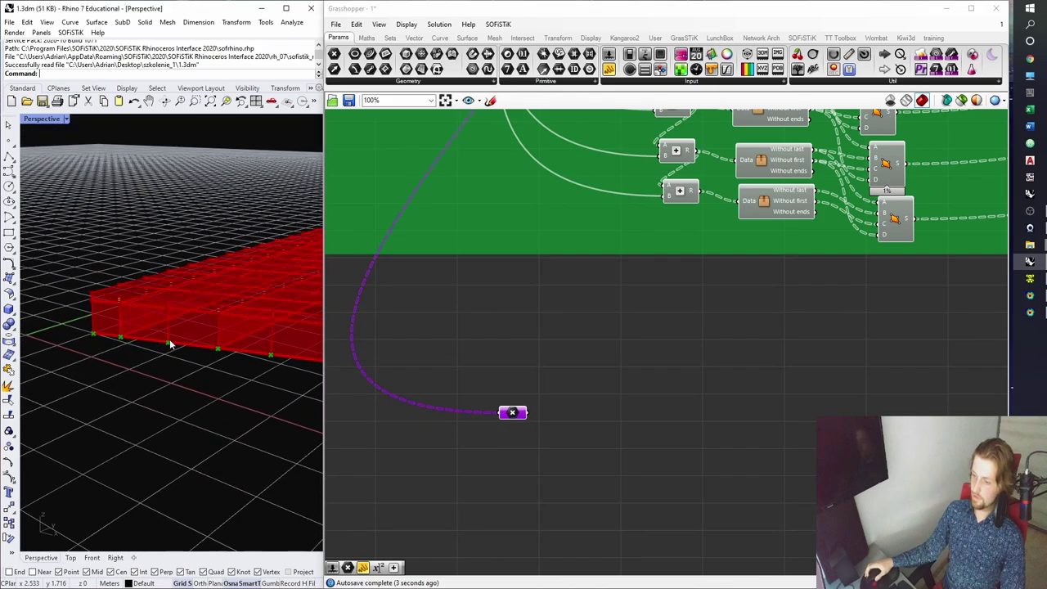
{"action": "right_click_drag", "start_coordinate": [499, 459], "coordinate": [501, 429]}
{"action": "left_click_drag", "start_coordinate": [514, 389], "coordinate": [510, 405]}
{"action": "left_click", "coordinate": [521, 351]}
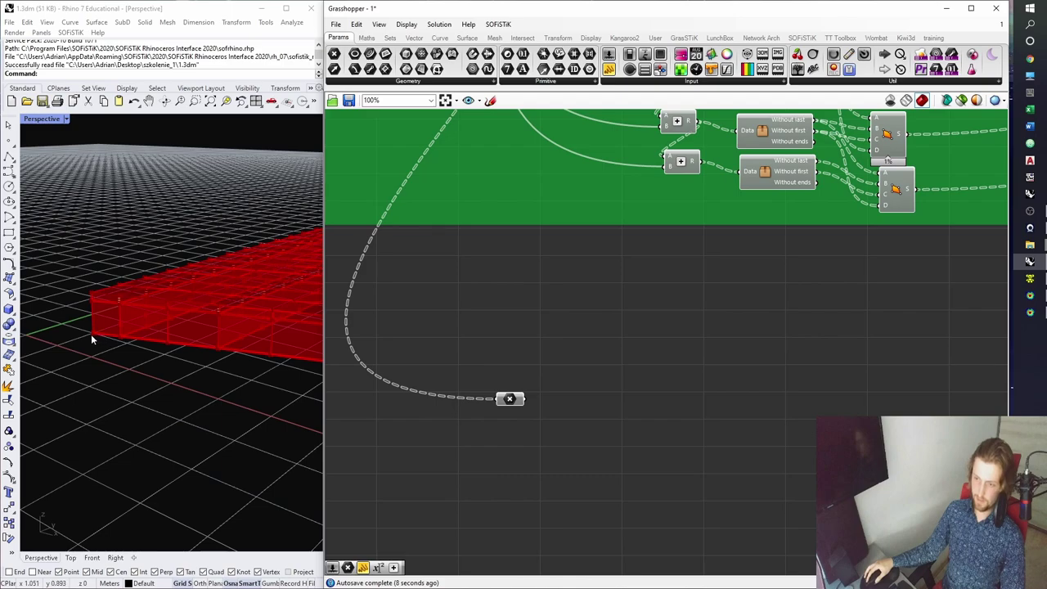
Create a number slider from 2.00 to 8.00 and place it above the new Point parameter.
{"action": "double_click", "coordinate": [570, 320]}
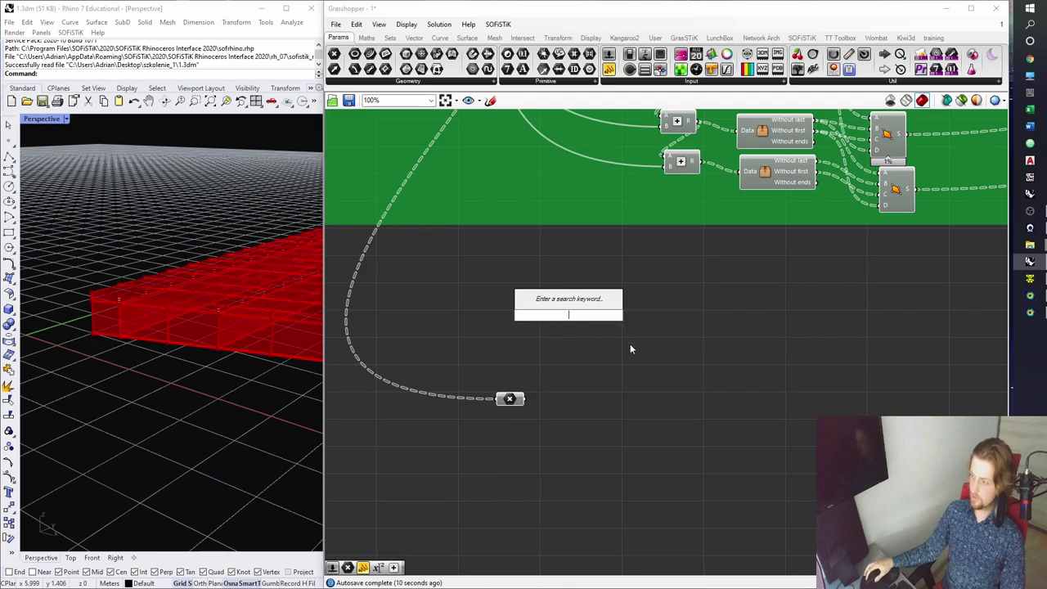
{"action": "type", "text": "2<8.00"}
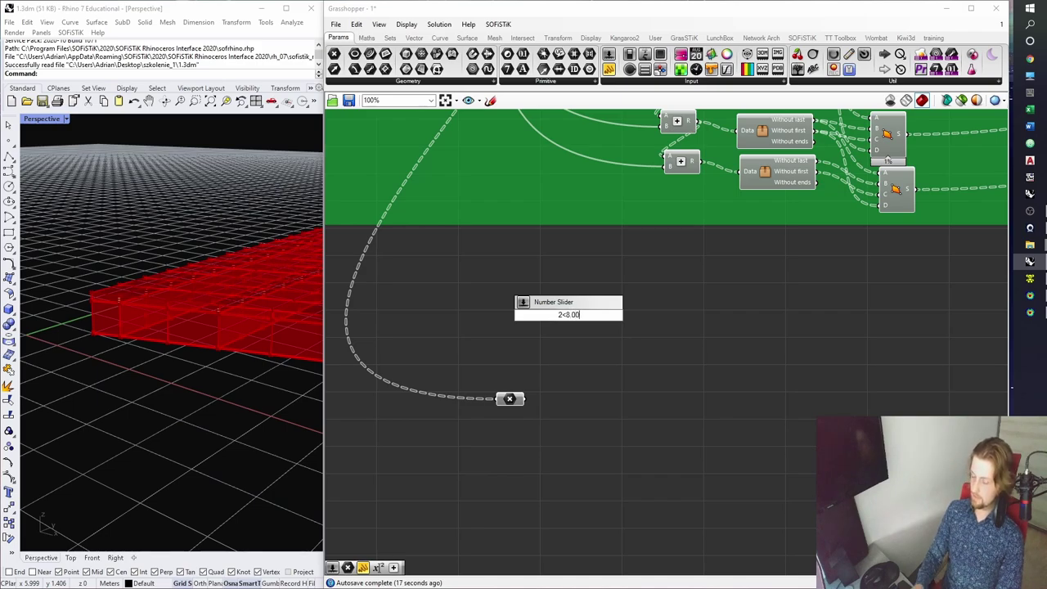
{"action": "key", "text": "Return"}
{"action": "scroll", "coordinate": [630, 343], "scroll_direction": "up", "scroll_amount": 2}
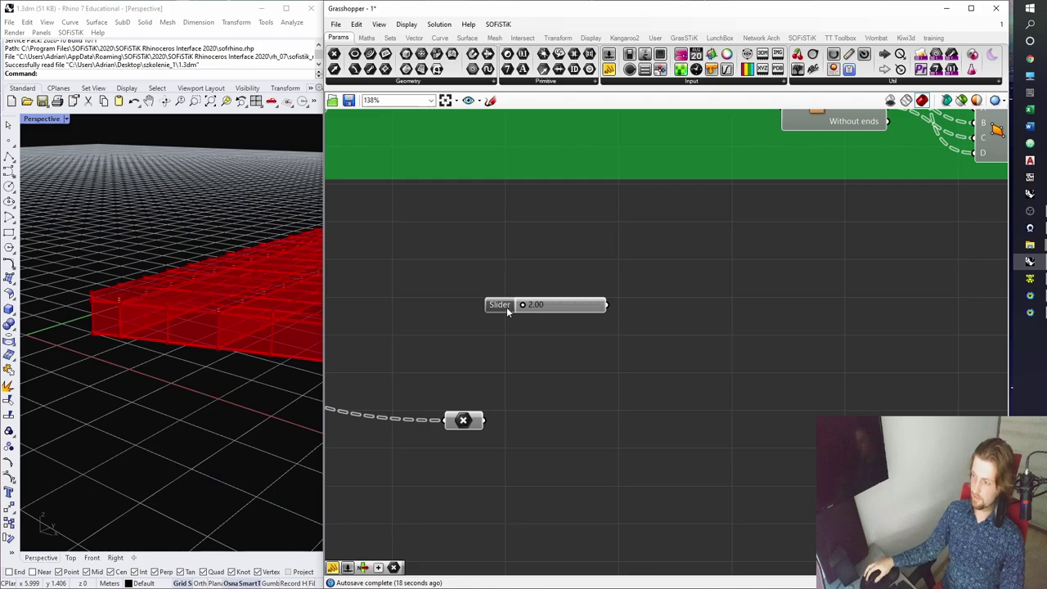
{"action": "left_click_drag", "start_coordinate": [506, 306], "coordinate": [463, 320]}
Name the slider "Wall's height [m]" and save the definition.
{"action": "scroll", "coordinate": [463, 320], "scroll_direction": "up", "scroll_amount": 2}
{"action": "right_click", "coordinate": [463, 320]}
{"action": "type", "text": "Wa"}
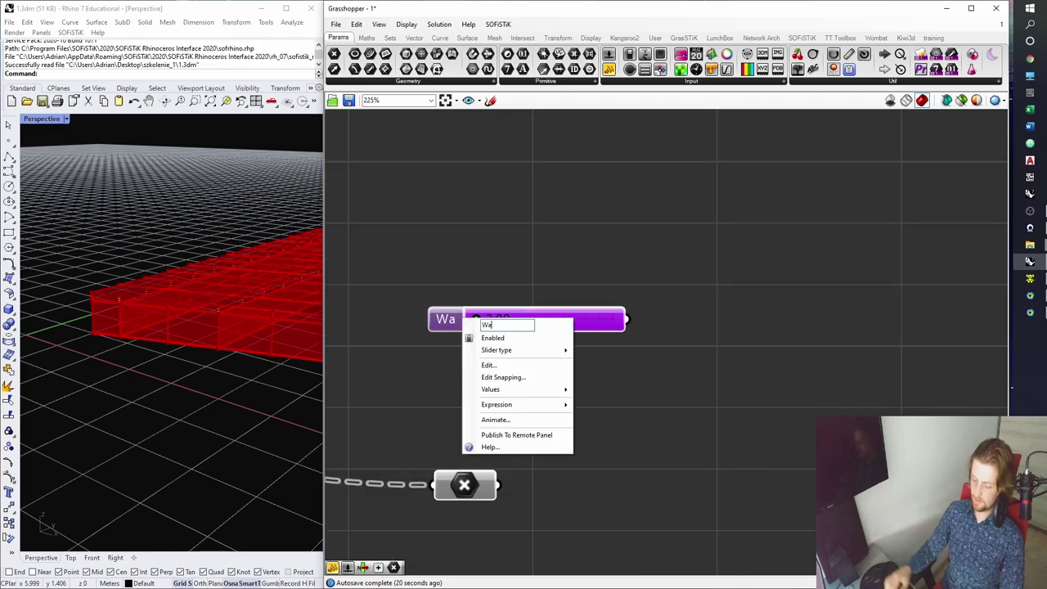
{"action": "type", "text": "ll's"}
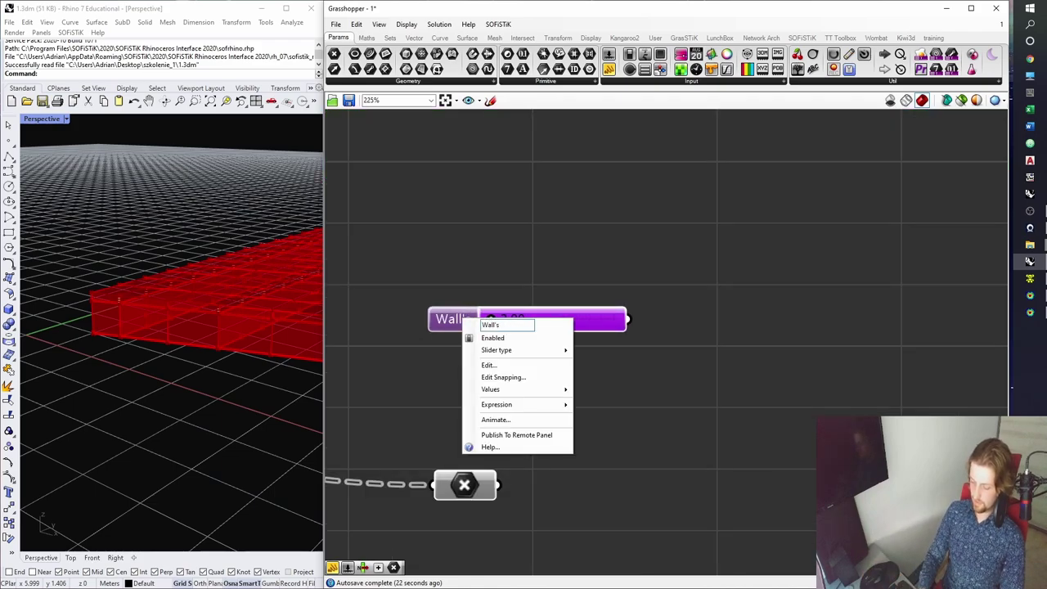
{"action": "type", "text": " height [m]"}
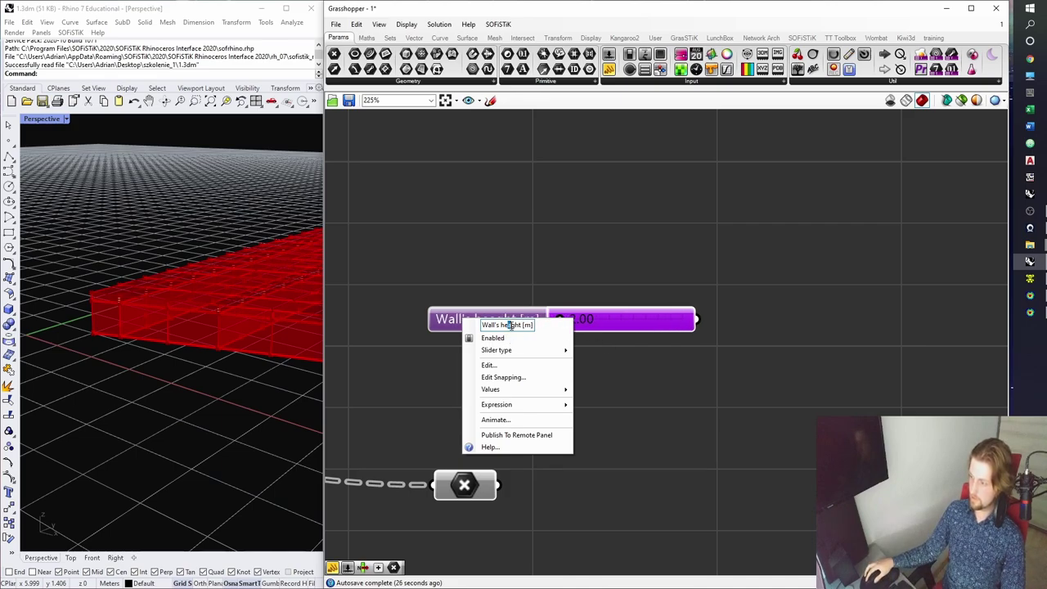
{"action": "left_click", "coordinate": [657, 387]}
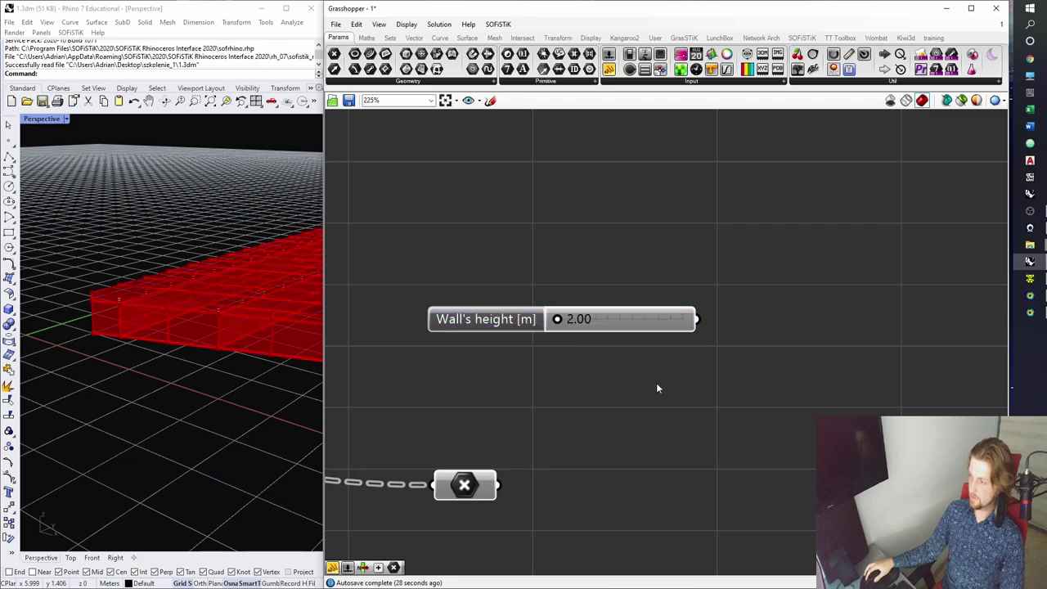
{"action": "left_click_drag", "start_coordinate": [523, 323], "coordinate": [513, 320]}
{"action": "right_click_drag", "start_coordinate": [538, 409], "coordinate": [496, 357]}
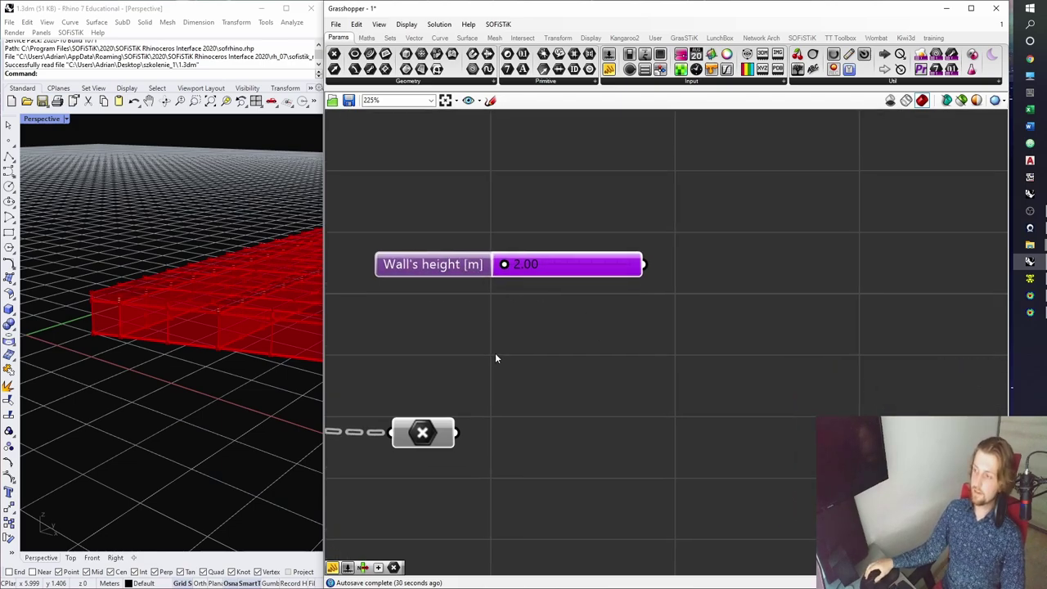
{"action": "left_click", "coordinate": [496, 356]}
{"action": "key", "text": "ctrl+s"}
Add a Unit Z vector component and feed its factor from the wall height slider.
{"action": "left_click", "coordinate": [414, 37]}
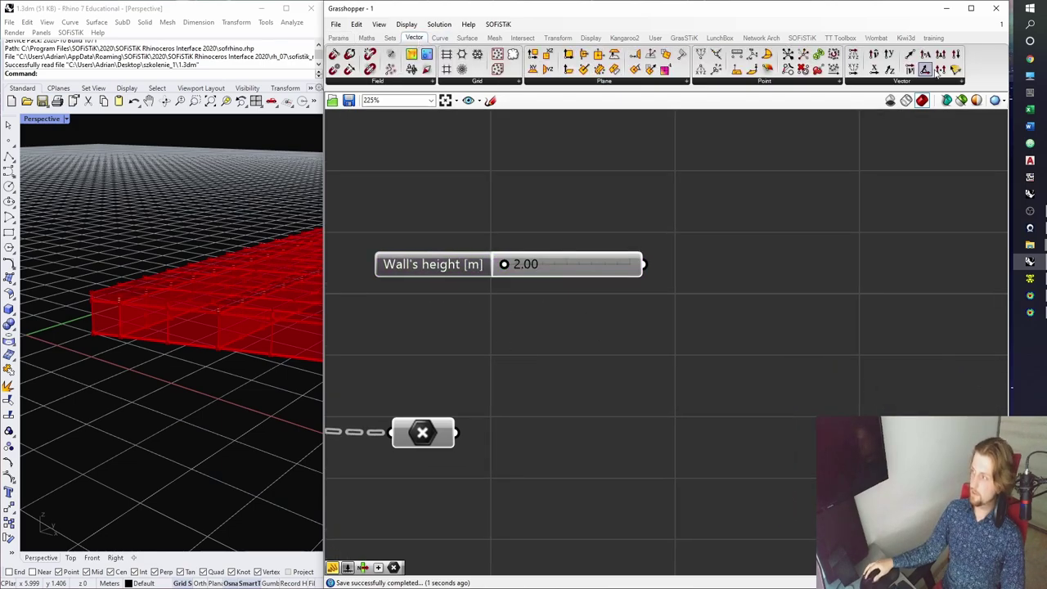
{"action": "left_click_drag", "start_coordinate": [741, 306], "coordinate": [740, 304]}
{"action": "left_click_drag", "start_coordinate": [648, 266], "coordinate": [701, 304]}
{"action": "left_click_drag", "start_coordinate": [744, 300], "coordinate": [724, 260]}
Set the wall height slider to 5.00.
{"action": "double_click", "coordinate": [576, 271]}
{"action": "type", "text": "5"}
{"action": "key", "text": "Return"}
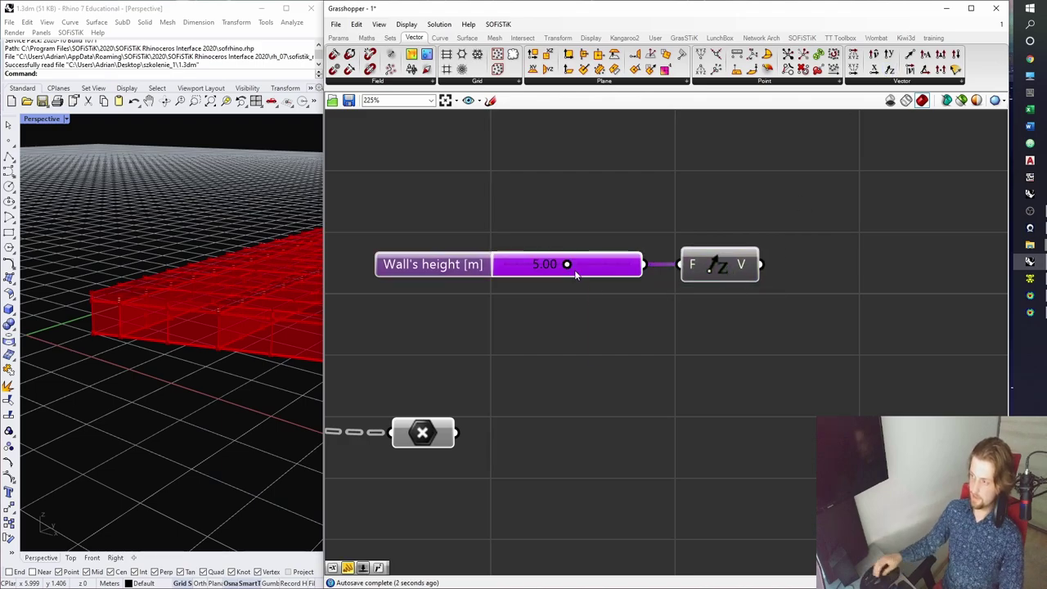
{"action": "right_click_drag", "start_coordinate": [683, 286], "coordinate": [657, 297]}
{"action": "scroll", "coordinate": [707, 305], "scroll_direction": "down", "scroll_amount": 1}
{"action": "left_click", "coordinate": [652, 301]}
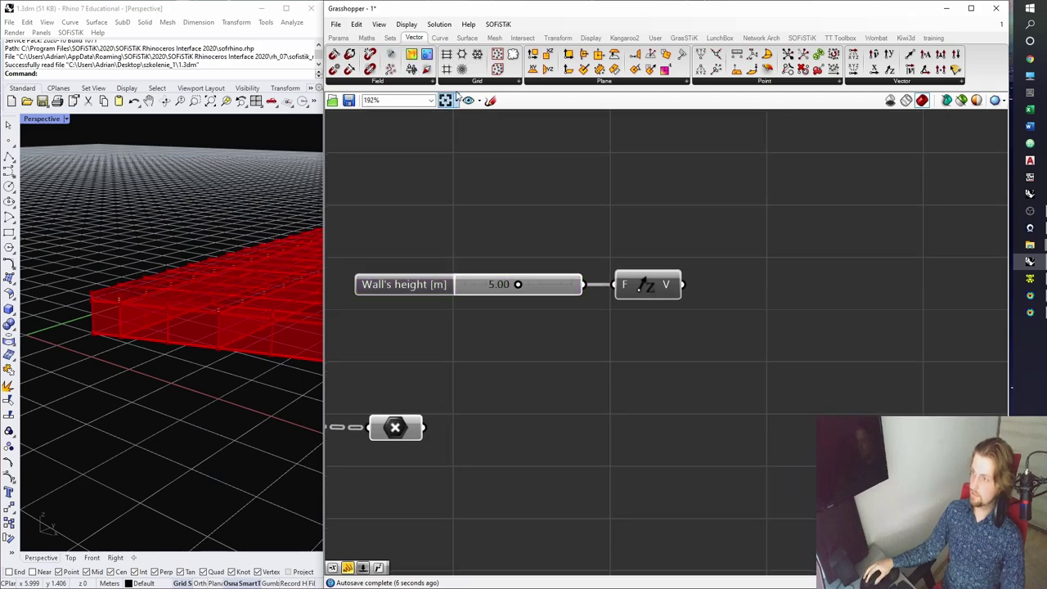
Add a Negative component below the Unit Z vector and feed it with the vector output.
{"action": "left_click", "coordinate": [365, 38]}
{"action": "left_click_drag", "start_coordinate": [491, 69], "coordinate": [673, 339]}
{"action": "left_click_drag", "start_coordinate": [684, 285], "coordinate": [642, 338]}
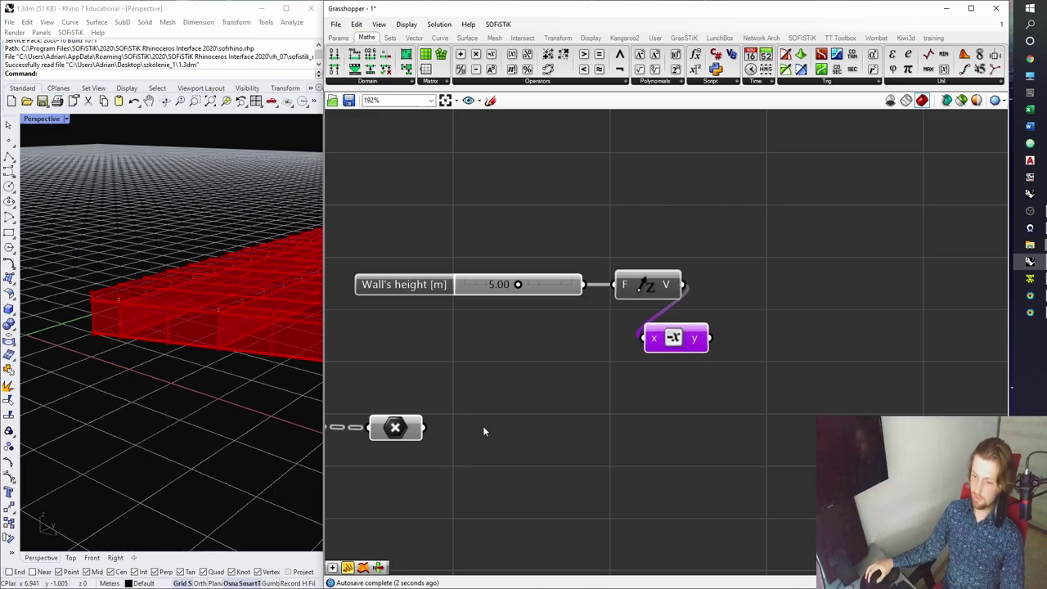
{"action": "left_click_drag", "start_coordinate": [683, 349], "coordinate": [680, 344]}
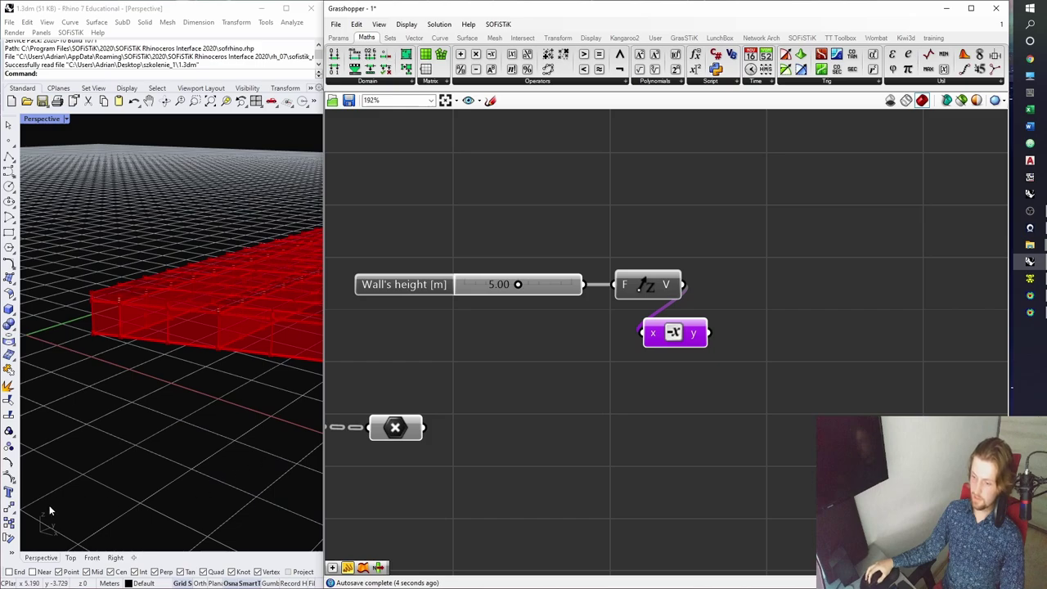
Add an Addition component that sums the wall's bottom points as A and the negated height vector as B.
{"action": "right_click_drag", "start_coordinate": [435, 431], "coordinate": [443, 395]}
{"action": "left_click_drag", "start_coordinate": [407, 391], "coordinate": [565, 357]}
{"action": "left_click", "coordinate": [666, 367]}
{"action": "left_click_drag", "start_coordinate": [477, 71], "coordinate": [708, 388]}
{"action": "left_click_drag", "start_coordinate": [720, 291], "coordinate": [709, 409]}
{"action": "left_click_drag", "start_coordinate": [760, 402], "coordinate": [727, 355]}
{"action": "scroll", "coordinate": [78, 438], "scroll_direction": "down", "scroll_amount": 3}
{"action": "right_click_drag", "start_coordinate": [77, 439], "coordinate": [174, 468]}
{"action": "left_click", "coordinate": [711, 415]}
{"action": "right_click_drag", "start_coordinate": [711, 415], "coordinate": [601, 448]}
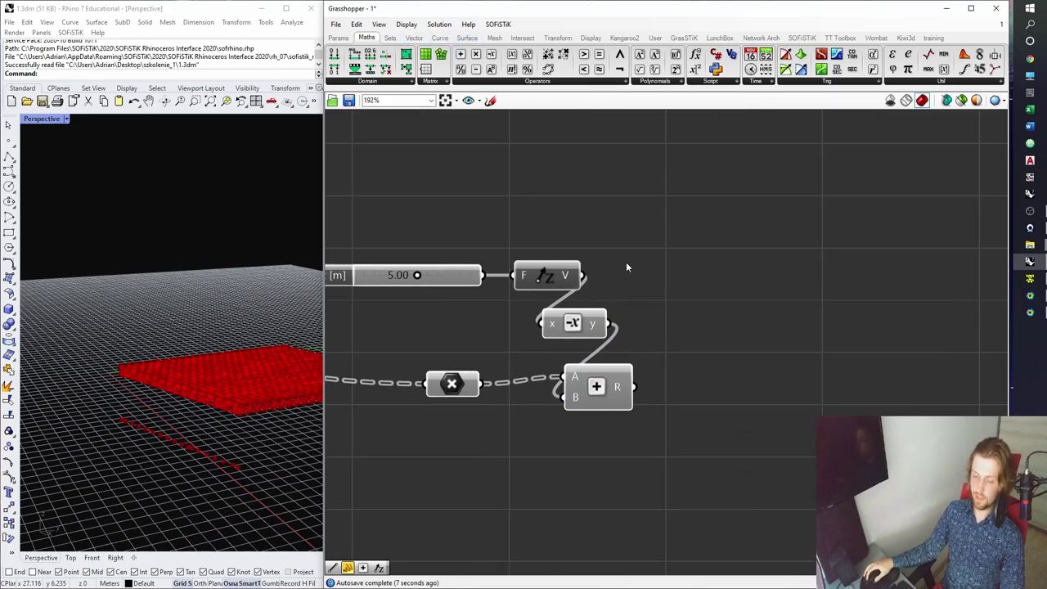
Check the original and lowered points in the viewport, and arrange the Point parameter directly above the Addition component.
{"action": "left_click", "coordinate": [458, 390]}
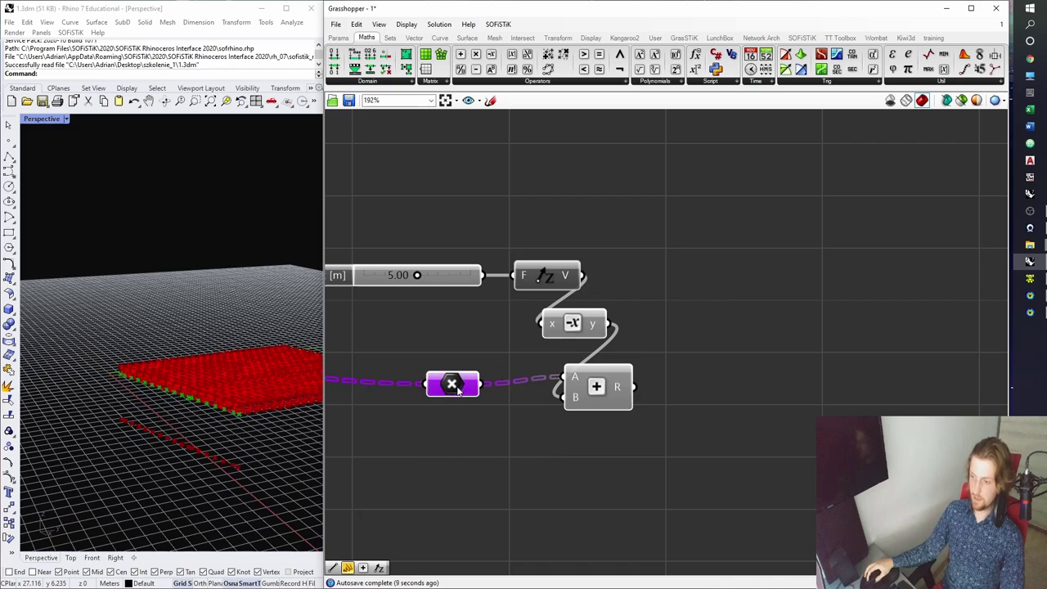
{"action": "left_click", "coordinate": [578, 389]}
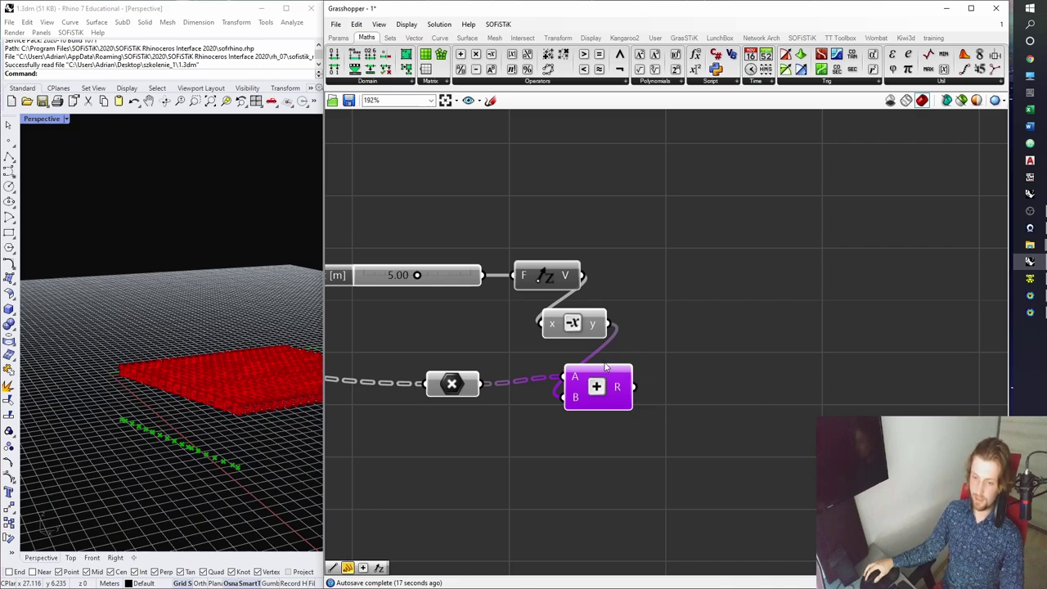
{"action": "right_click_drag", "start_coordinate": [196, 385], "coordinate": [124, 400]}
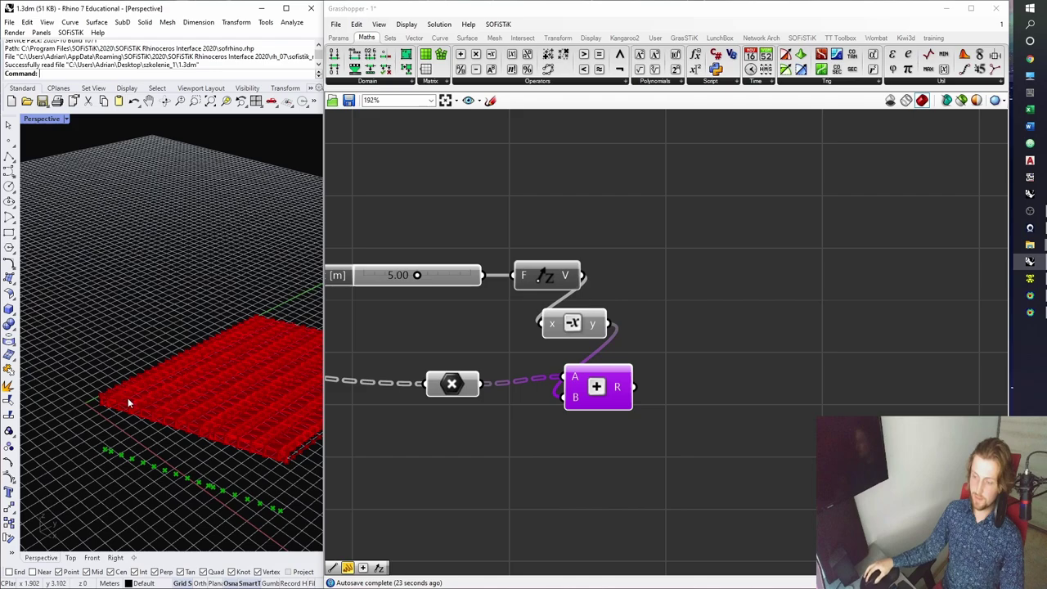
{"action": "right_click_drag", "start_coordinate": [604, 393], "coordinate": [616, 367]}
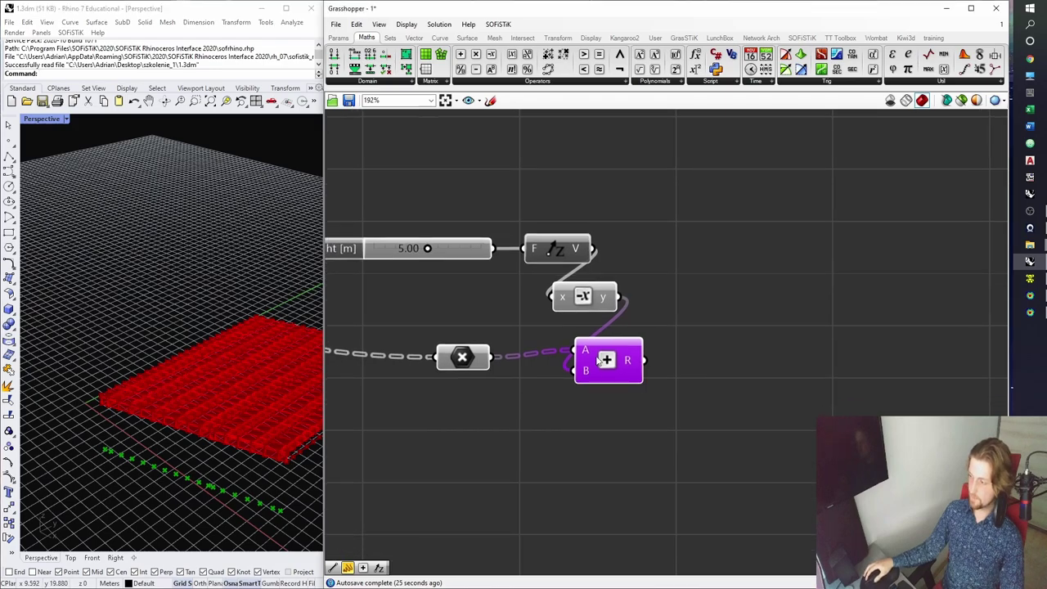
{"action": "left_click_drag", "start_coordinate": [599, 357], "coordinate": [579, 403]}
{"action": "left_click_drag", "start_coordinate": [482, 368], "coordinate": [579, 366]}
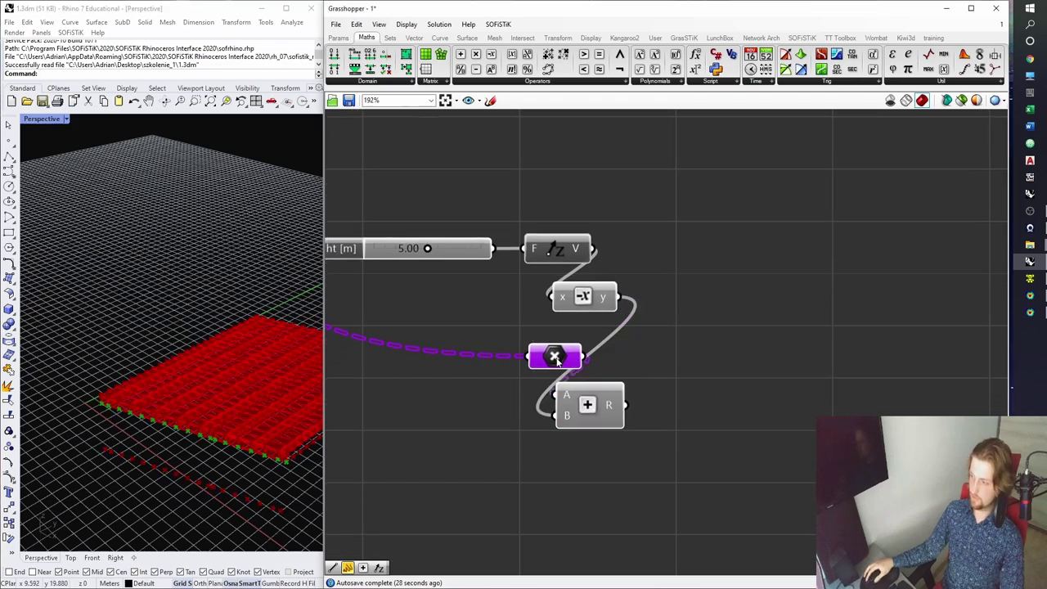
{"action": "left_click", "coordinate": [666, 351]}
{"action": "right_click_drag", "start_coordinate": [666, 351], "coordinate": [642, 365]}
Add a Line component connecting the original points as A to the lowered points as B.
{"action": "left_click", "coordinate": [442, 40]}
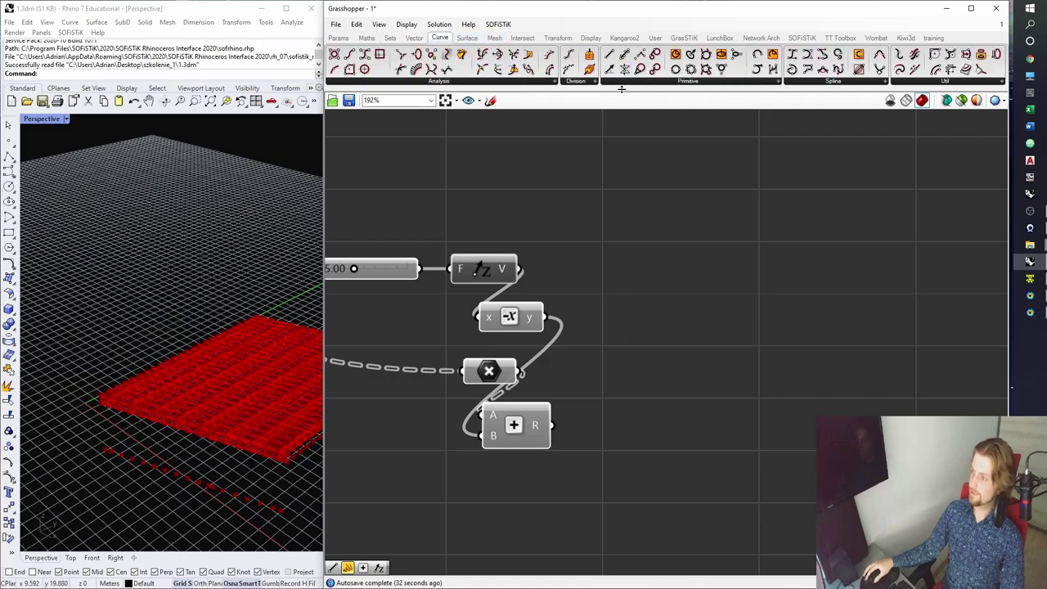
{"action": "left_click", "coordinate": [687, 83]}
{"action": "left_click", "coordinate": [708, 103]}
{"action": "left_click", "coordinate": [620, 364]}
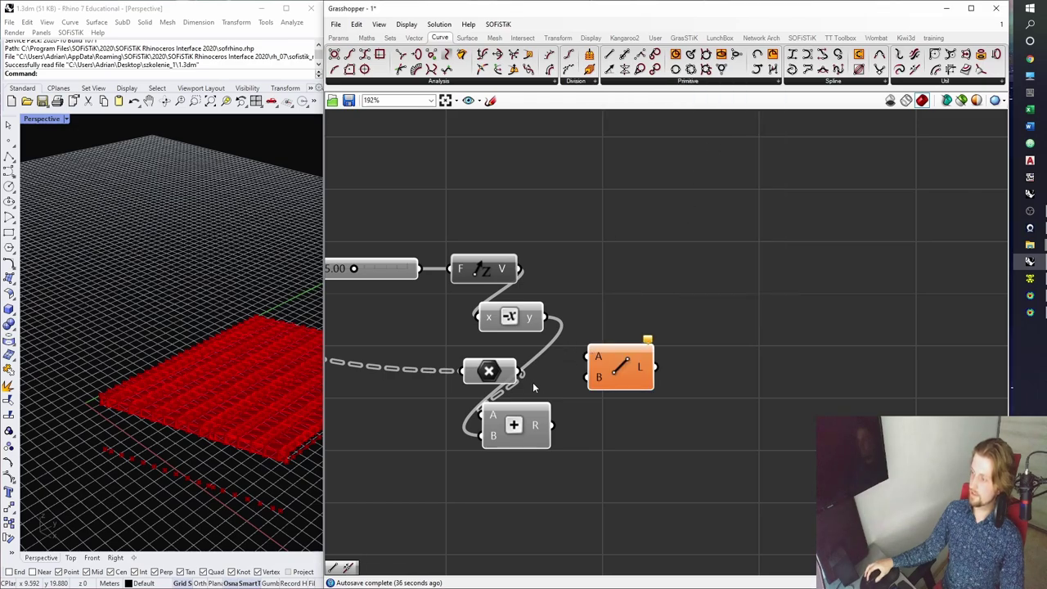
{"action": "left_click_drag", "start_coordinate": [521, 372], "coordinate": [588, 356]}
{"action": "left_click_drag", "start_coordinate": [552, 424], "coordinate": [587, 377]}
{"action": "left_click_drag", "start_coordinate": [616, 374], "coordinate": [654, 389]}
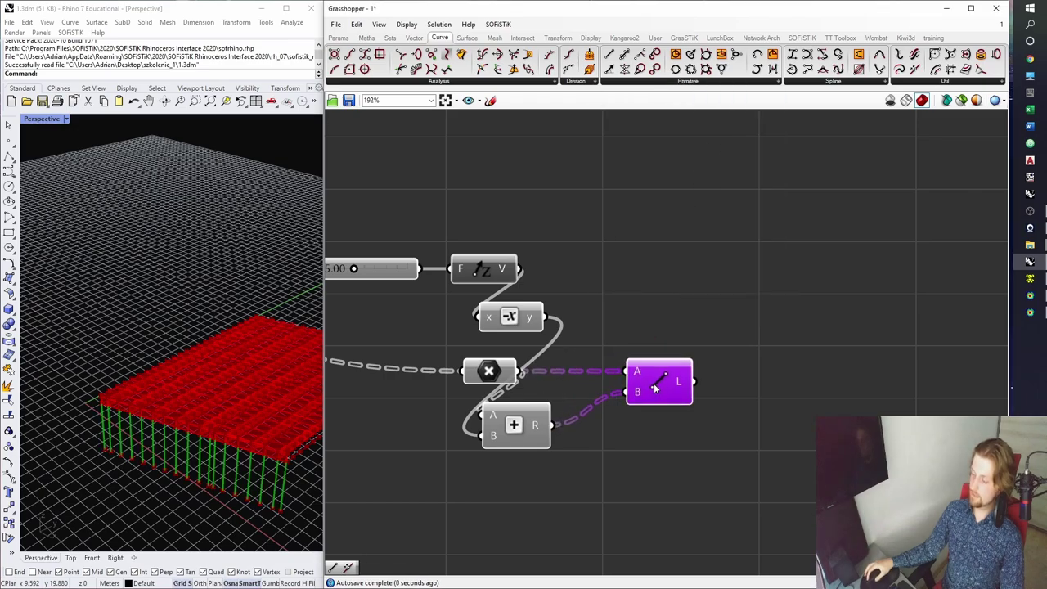
Deselect the Line component and save the Grasshopper definition.
{"action": "left_click", "coordinate": [666, 305]}
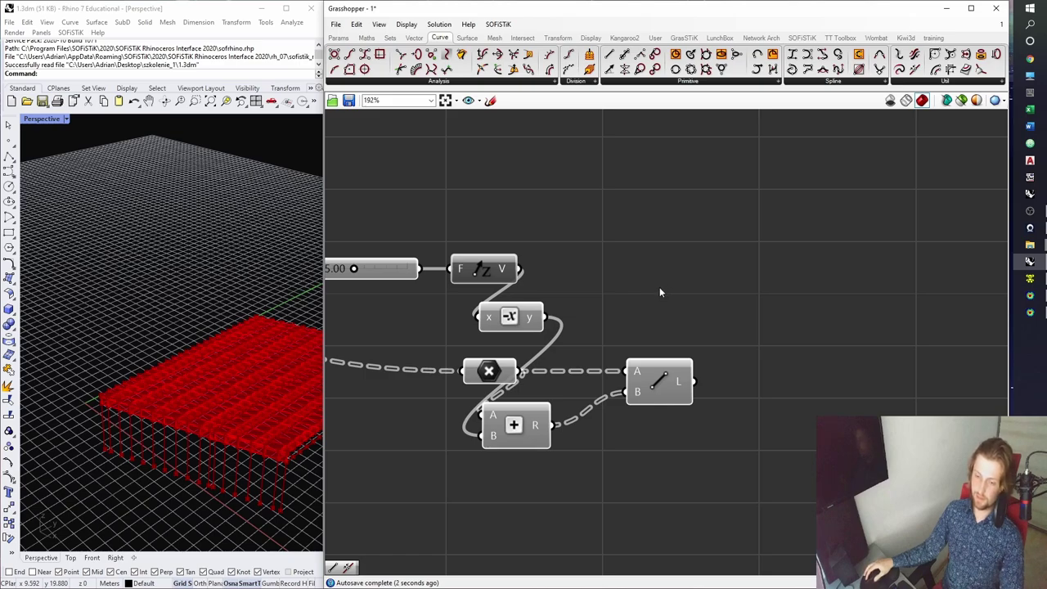
{"action": "right_click_drag", "start_coordinate": [657, 293], "coordinate": [613, 252]}
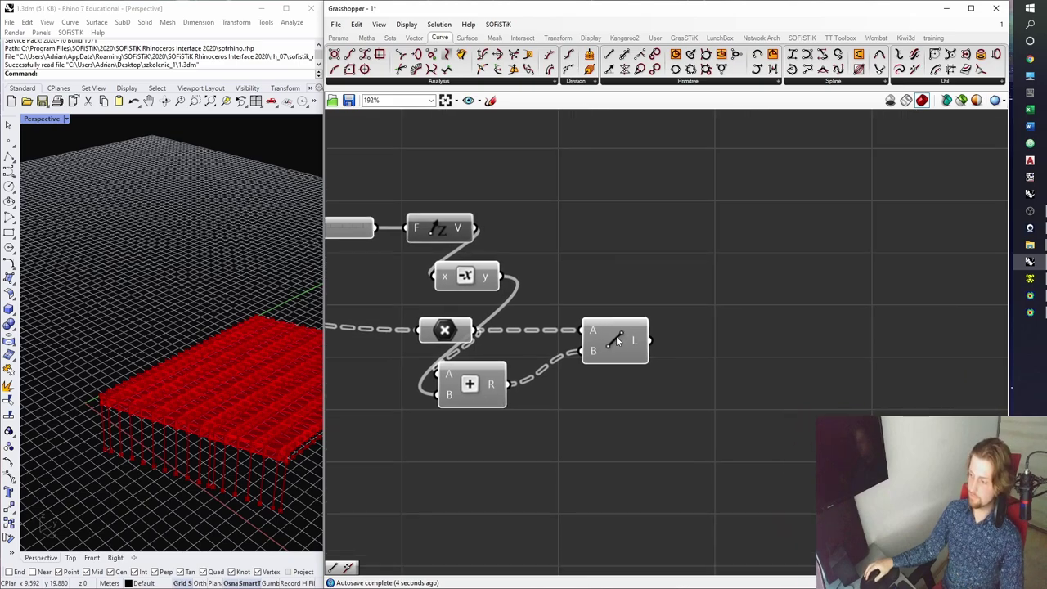
{"action": "left_click", "coordinate": [635, 341]}
{"action": "right_click_drag", "start_coordinate": [635, 341], "coordinate": [621, 341]}
{"action": "left_click", "coordinate": [677, 291]}
{"action": "key", "text": "ctrl+s"}
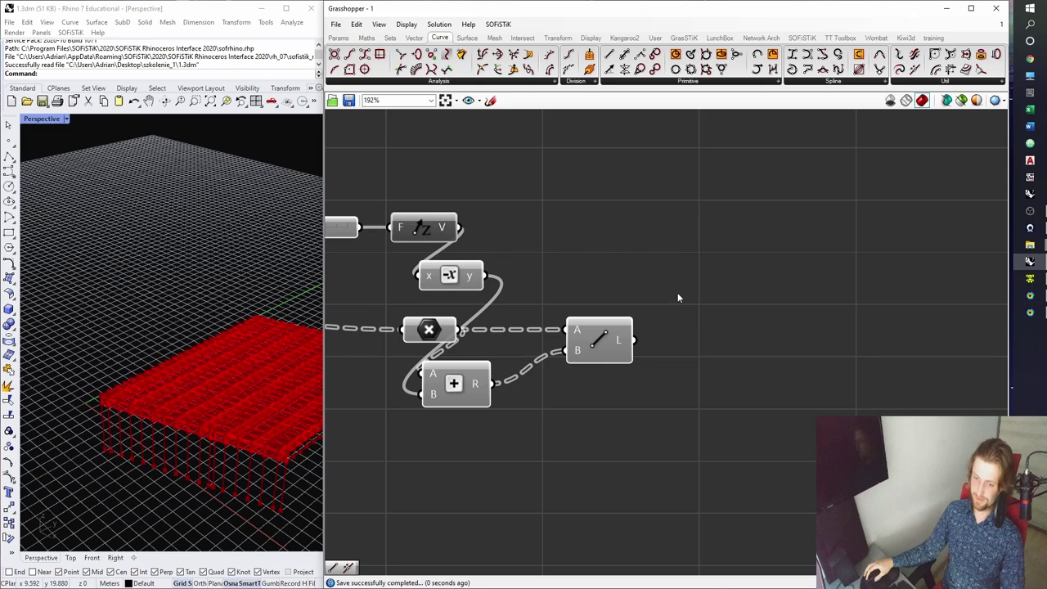
Add a Divide Curve component beside the Line component and feed its curve input with the line output.
{"action": "right_click_drag", "start_coordinate": [663, 305], "coordinate": [776, 316]}
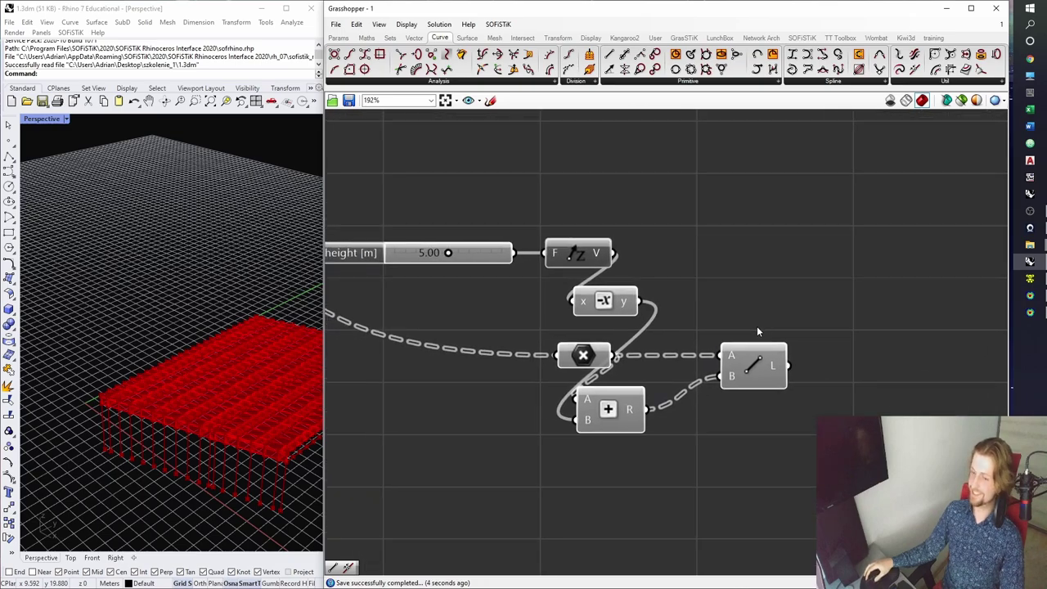
{"action": "right_click_drag", "start_coordinate": [758, 324], "coordinate": [652, 334]}
{"action": "scroll", "coordinate": [693, 337], "scroll_direction": "up", "scroll_amount": 1}
{"action": "left_click", "coordinate": [657, 358]}
{"action": "right_click_drag", "start_coordinate": [715, 275], "coordinate": [644, 300]}
{"action": "left_click", "coordinate": [644, 300]}
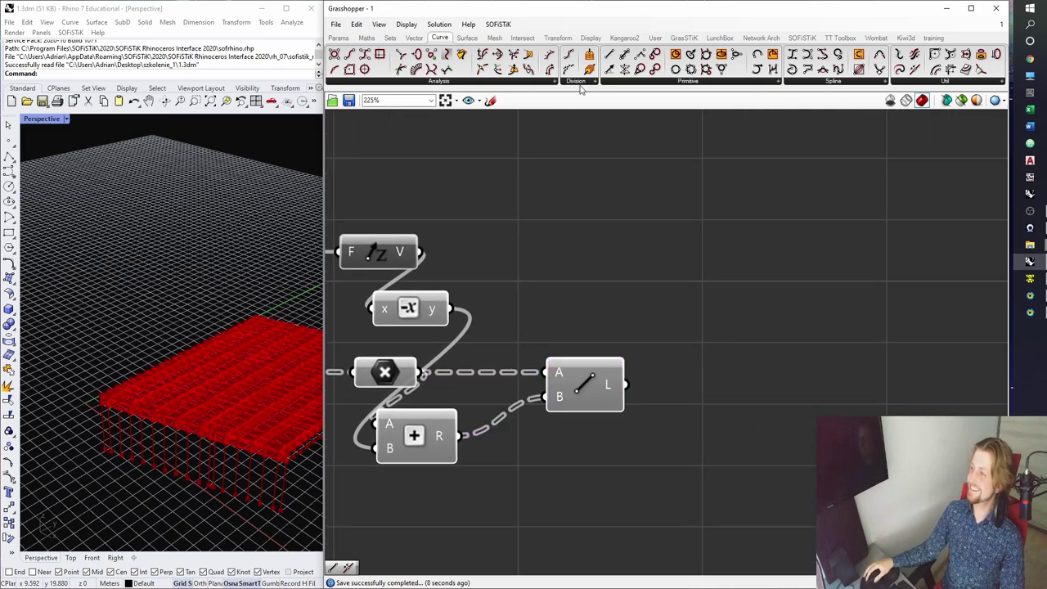
{"action": "left_click_drag", "start_coordinate": [641, 226], "coordinate": [720, 400]}
{"action": "left_click_drag", "start_coordinate": [627, 385], "coordinate": [802, 409]}
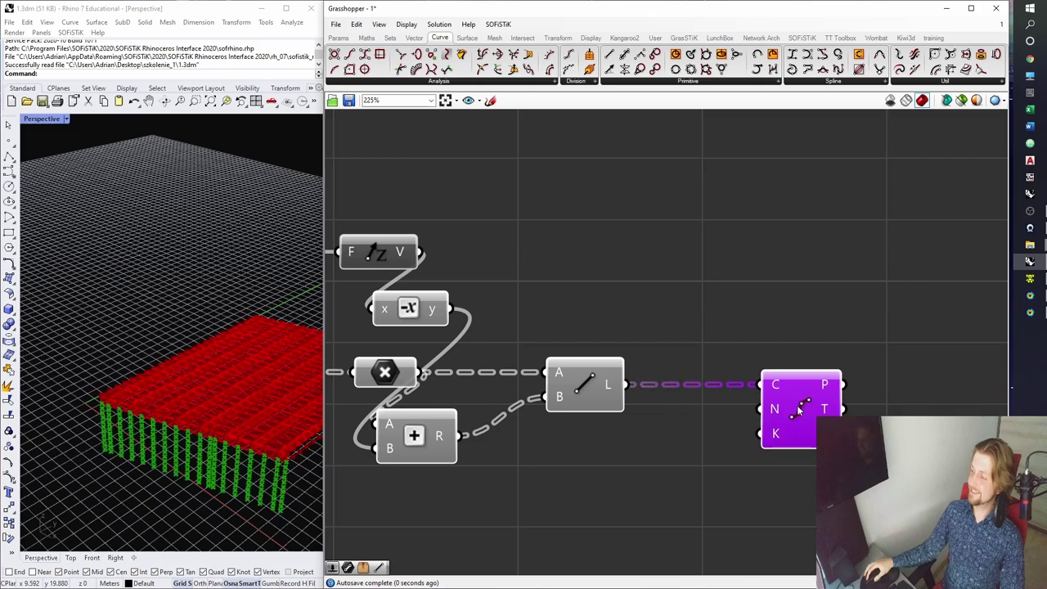
Add an integer slider ranging from 4 to 20, set it to 6, and connect it to the Divide Curve count input.
{"action": "left_click", "coordinate": [633, 426]}
{"action": "right_click_drag", "start_coordinate": [669, 479], "coordinate": [565, 430]}
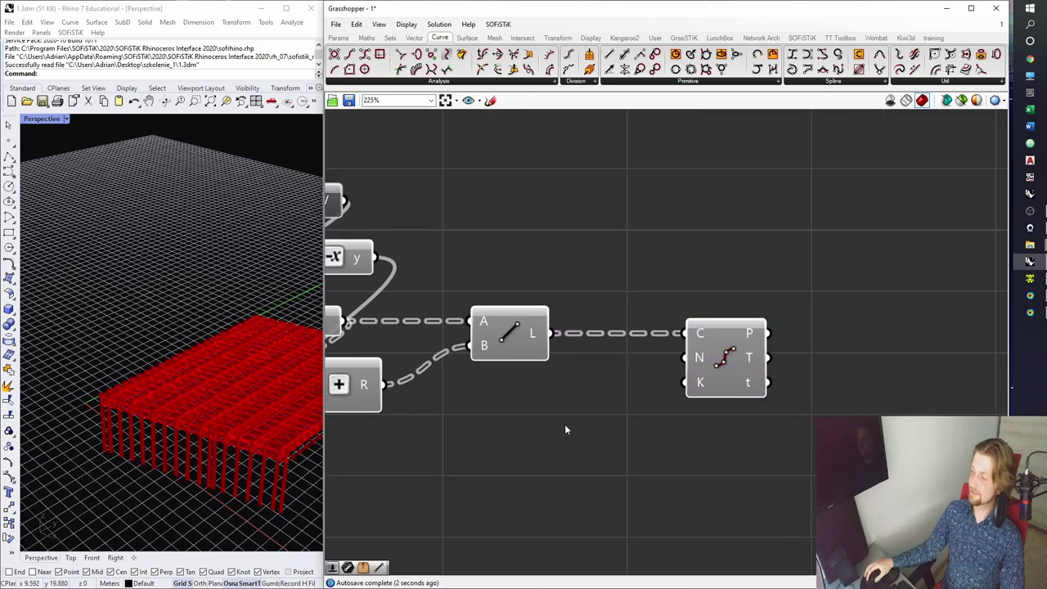
{"action": "double_click", "coordinate": [549, 447]}
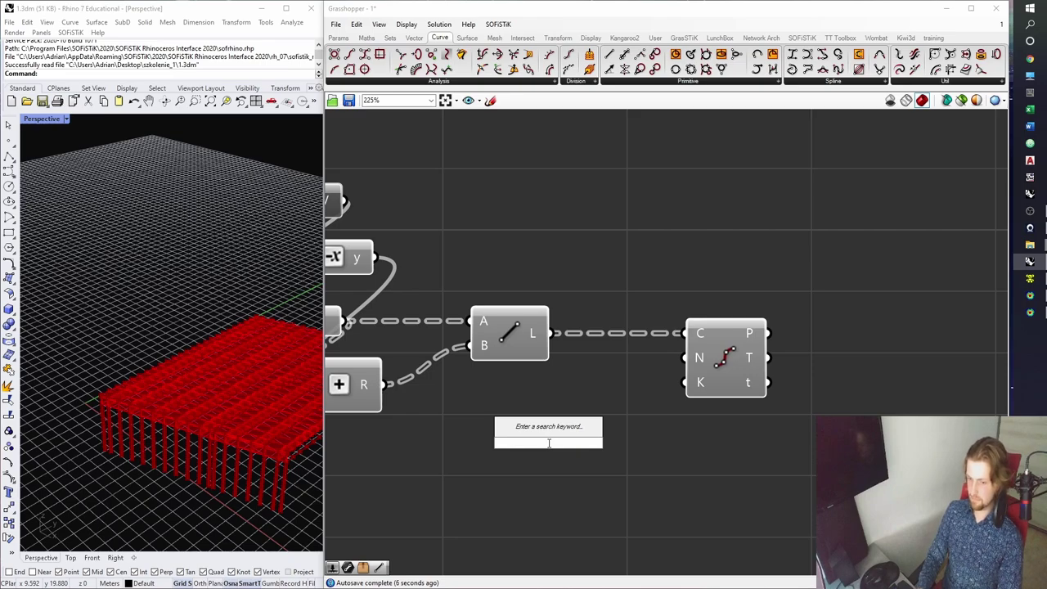
{"action": "type", "text": "1"}
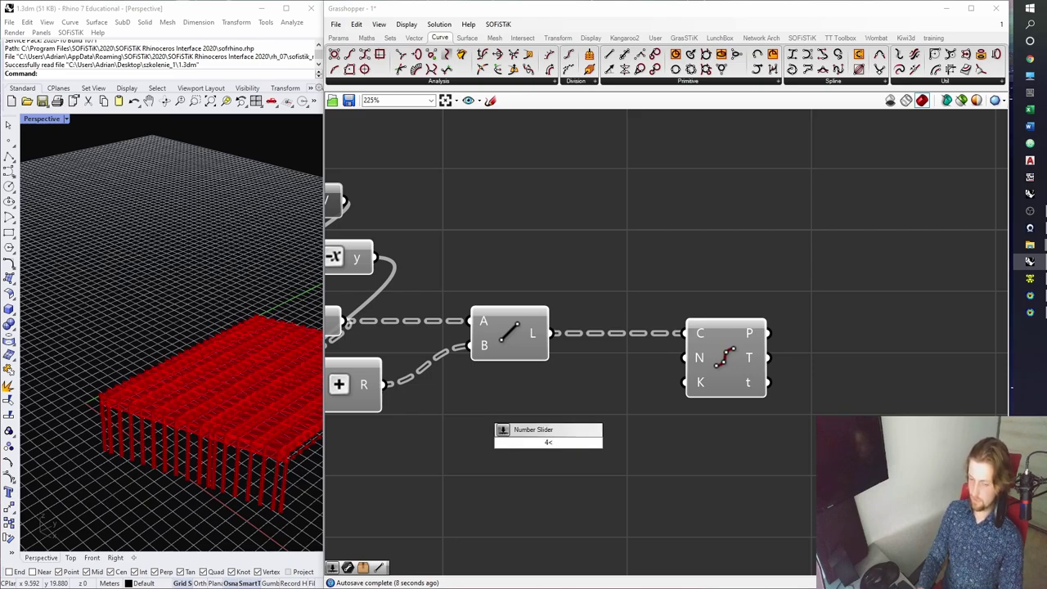
{"action": "type", "text": "<20"}
{"action": "key", "text": "Return"}
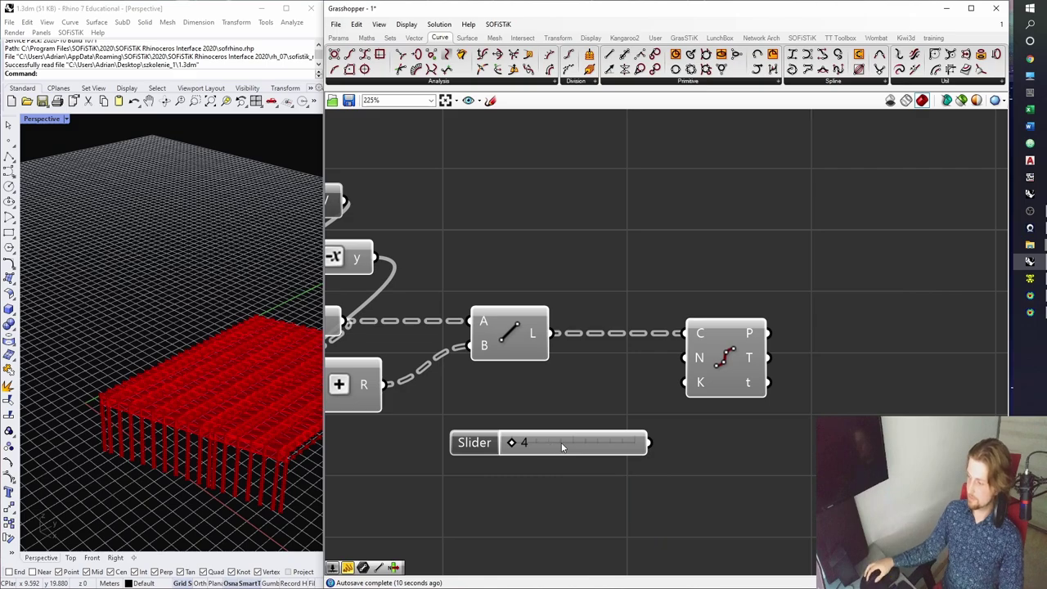
{"action": "double_click", "coordinate": [562, 442]}
{"action": "type", "text": "6"}
{"action": "key", "text": "Return"}
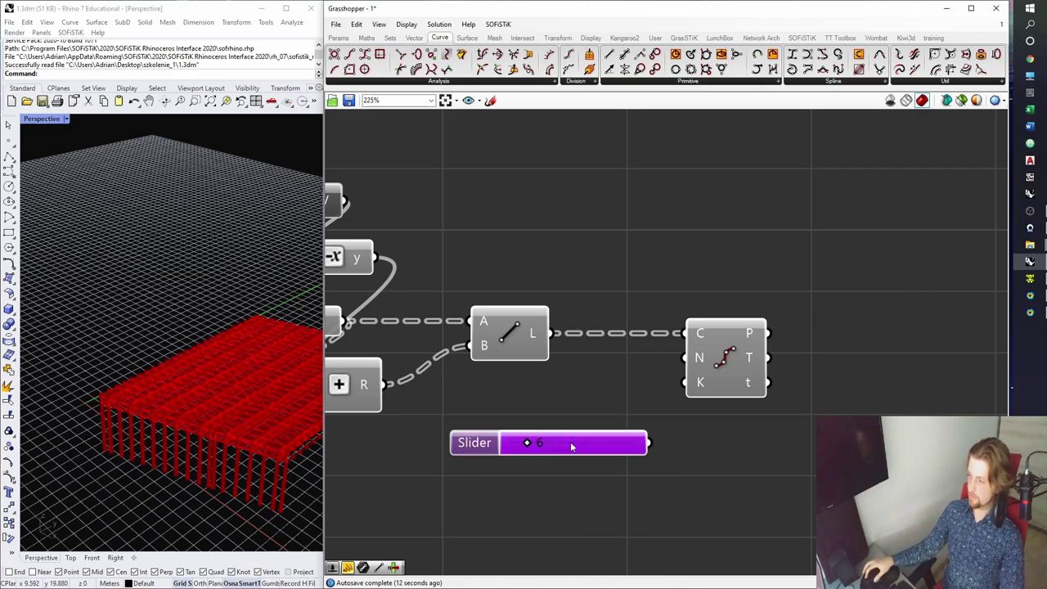
{"action": "left_click_drag", "start_coordinate": [648, 443], "coordinate": [718, 364]}
{"action": "left_click", "coordinate": [717, 364]}
Move the Divide Curve component and its Count slider away from the Line component to free space between them.
{"action": "right_click_drag", "start_coordinate": [94, 465], "coordinate": [193, 414]}
{"action": "left_click", "coordinate": [435, 510]}
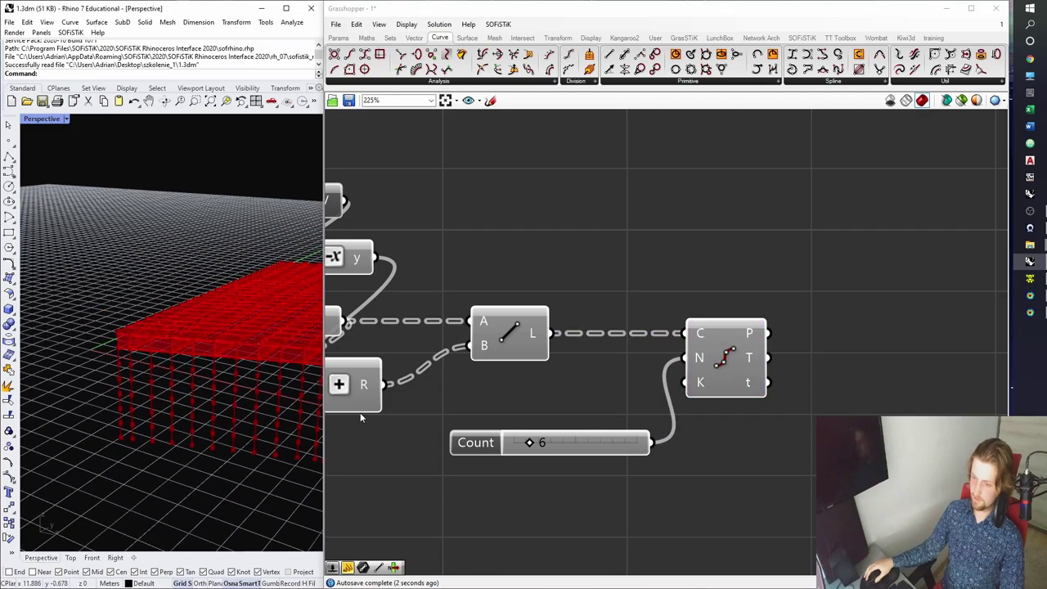
{"action": "right_click_drag", "start_coordinate": [585, 415], "coordinate": [511, 378]}
{"action": "left_click_drag", "start_coordinate": [405, 414], "coordinate": [413, 385]}
{"action": "left_click_drag", "start_coordinate": [751, 414], "coordinate": [553, 288]}
{"action": "left_click_drag", "start_coordinate": [655, 326], "coordinate": [838, 389]}
{"action": "left_click", "coordinate": [760, 343]}
{"action": "left_click", "coordinate": [819, 370]}
{"action": "right_click_drag", "start_coordinate": [685, 368], "coordinate": [640, 318]}
{"action": "left_click", "coordinate": [640, 317]}
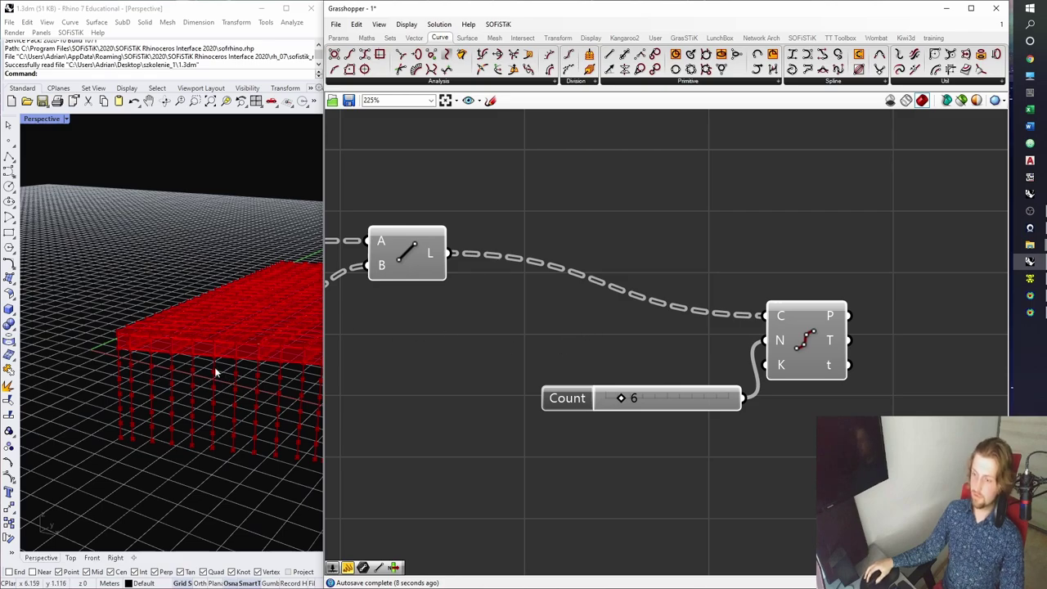
Examine the data tree structure of the Line output with a Param Viewer.
{"action": "right_click_drag", "start_coordinate": [217, 373], "coordinate": [185, 386]}
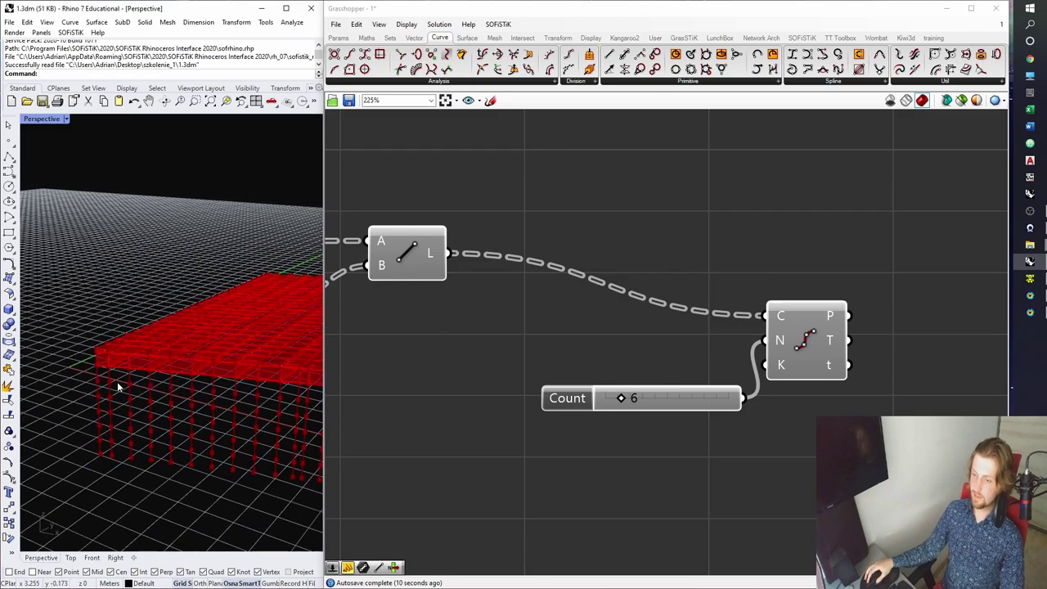
{"action": "scroll", "coordinate": [90, 400], "scroll_direction": "down", "scroll_amount": 8}
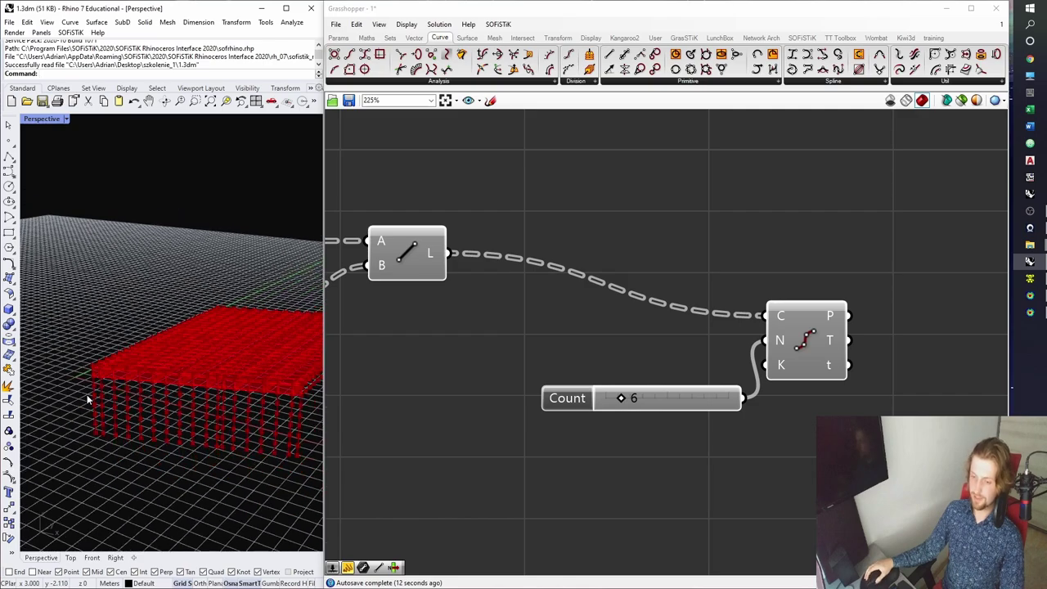
{"action": "scroll", "coordinate": [93, 402], "scroll_direction": "up", "scroll_amount": 2}
{"action": "scroll", "coordinate": [104, 402], "scroll_direction": "up", "scroll_amount": 1}
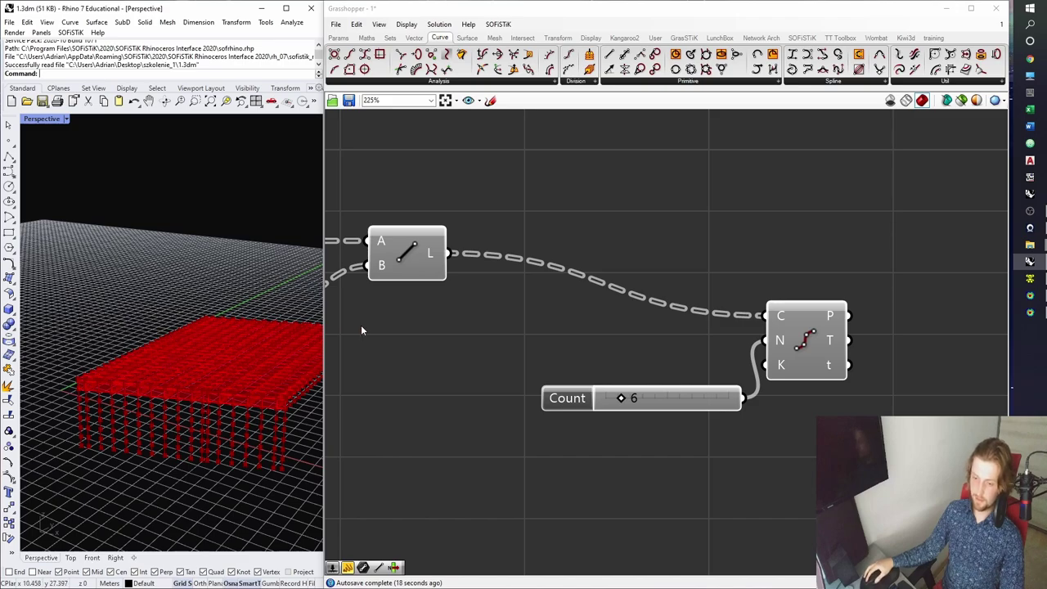
{"action": "right_click_drag", "start_coordinate": [438, 278], "coordinate": [415, 352]}
{"action": "left_click", "coordinate": [413, 347]}
{"action": "left_click", "coordinate": [472, 317]}
{"action": "left_click", "coordinate": [338, 39]}
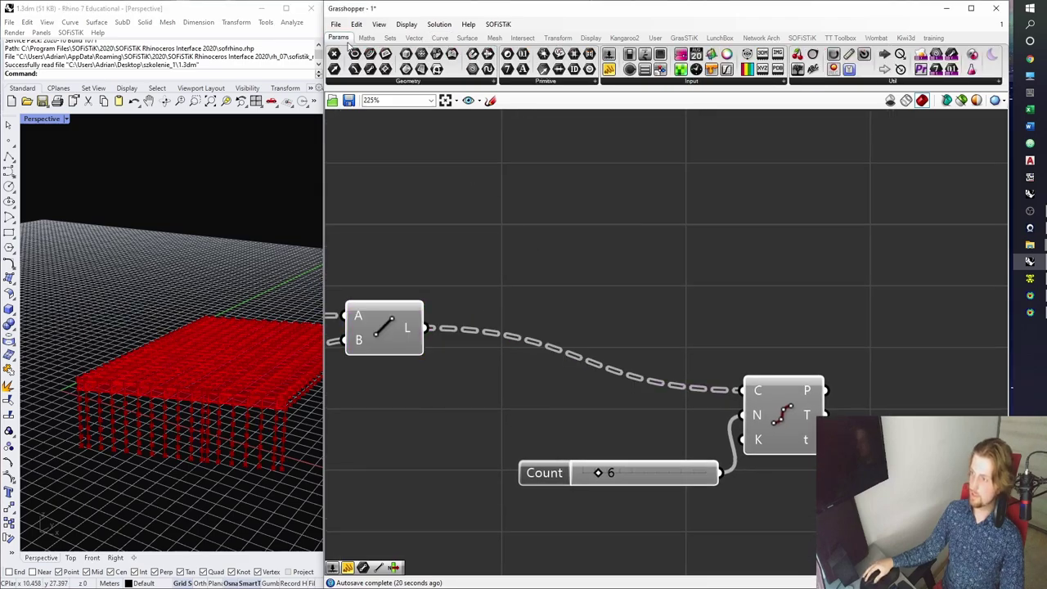
{"action": "left_click", "coordinate": [668, 229]}
{"action": "left_click_drag", "start_coordinate": [427, 328], "coordinate": [541, 230]}
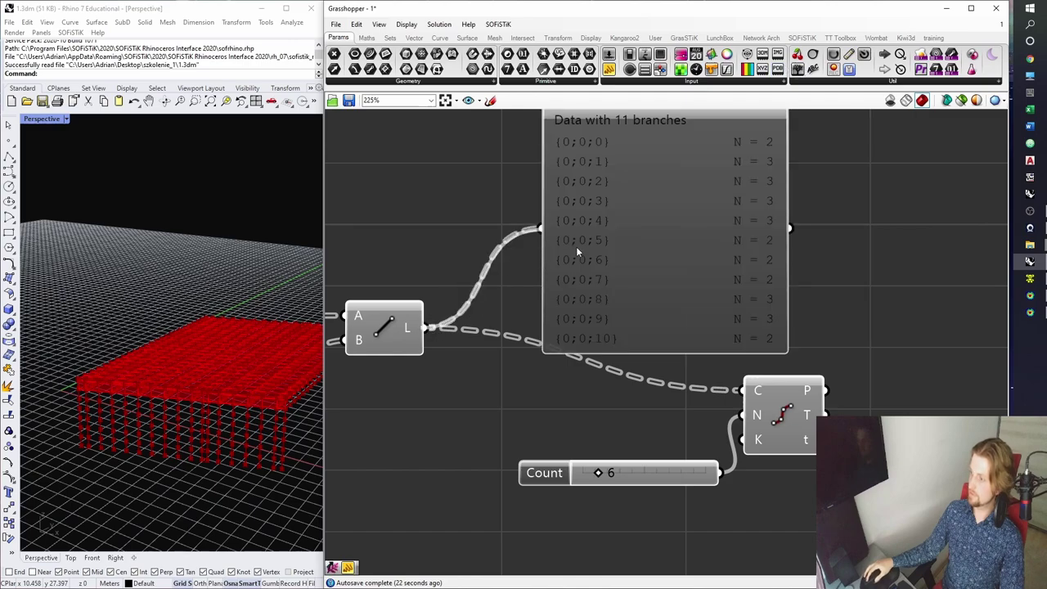
{"action": "right_click_drag", "start_coordinate": [652, 263], "coordinate": [590, 306]}
{"action": "scroll", "coordinate": [589, 311], "scroll_direction": "down", "scroll_amount": 2}
Simplify the Line output's data tree, check its paths in the Param Viewer, and delete the viewer.
{"action": "right_click", "coordinate": [412, 355]}
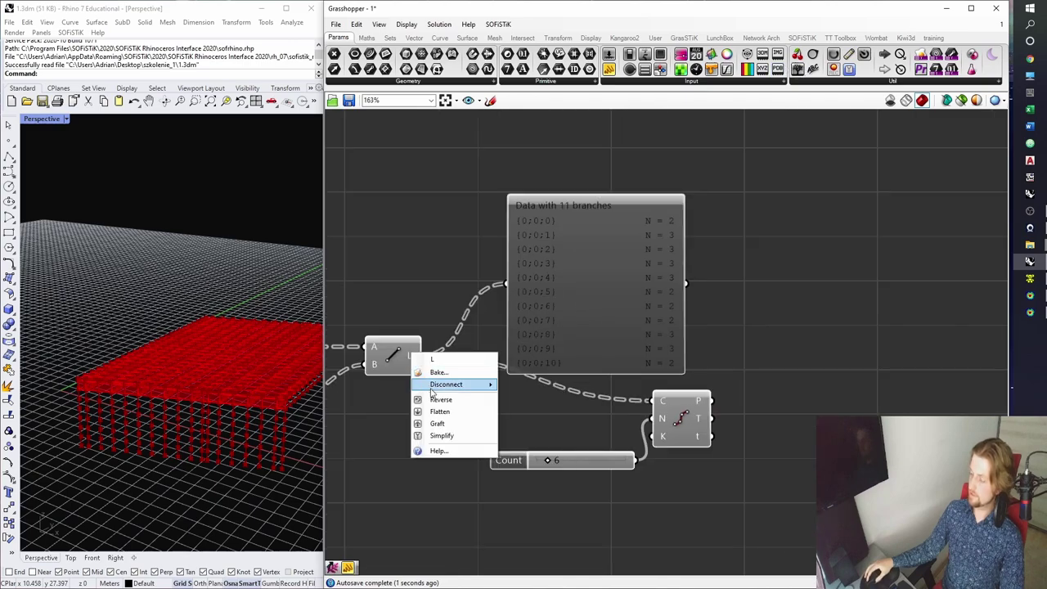
{"action": "left_click", "coordinate": [446, 434]}
{"action": "scroll", "coordinate": [566, 337], "scroll_direction": "up", "scroll_amount": 2}
{"action": "left_click", "coordinate": [581, 323]}
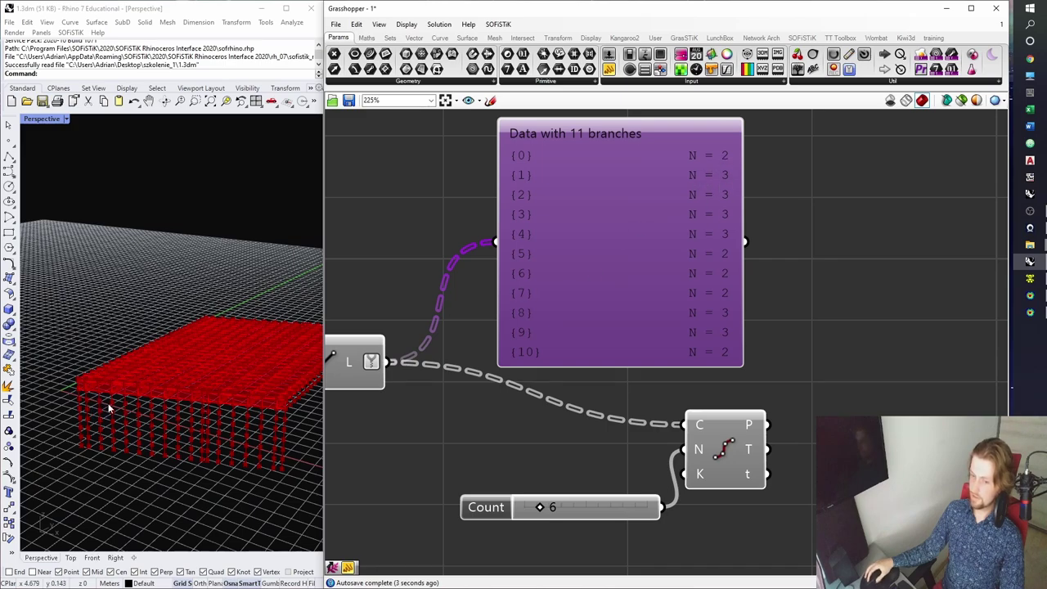
{"action": "left_click_drag", "start_coordinate": [621, 337], "coordinate": [667, 336]}
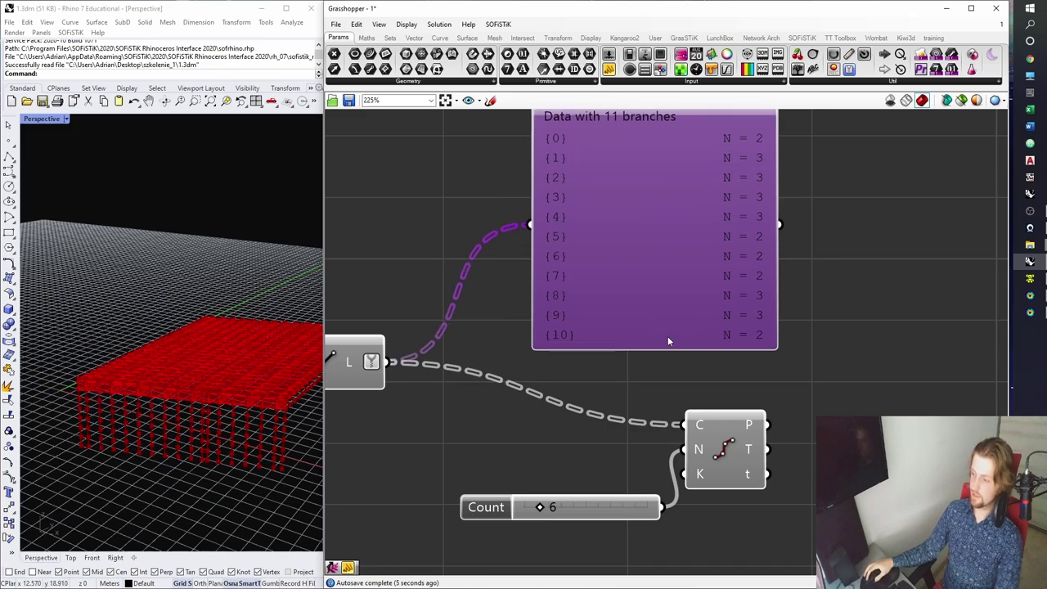
{"action": "key", "text": "Delete"}
Copy the Without last/first/ends cluster between Line and Divide Curve, feed it the lines, and wire Without last to the Divide Curve's C input.
{"action": "scroll", "coordinate": [652, 292], "scroll_direction": "down", "scroll_amount": 6}
{"action": "right_click_drag", "start_coordinate": [633, 285], "coordinate": [649, 410]}
{"action": "scroll", "coordinate": [558, 297], "scroll_direction": "down", "scroll_amount": 1}
{"action": "scroll", "coordinate": [558, 297], "scroll_direction": "up", "scroll_amount": 1}
{"action": "left_click_drag", "start_coordinate": [567, 268], "coordinate": [618, 455], "text": "alt"}
{"action": "scroll", "coordinate": [591, 439], "scroll_direction": "up", "scroll_amount": 1}
{"action": "scroll", "coordinate": [617, 455], "scroll_direction": "up", "scroll_amount": 2}
{"action": "right_click_drag", "start_coordinate": [618, 455], "coordinate": [554, 351]}
{"action": "left_click", "coordinate": [709, 413]}
{"action": "left_click_drag", "start_coordinate": [709, 412], "coordinate": [725, 394]}
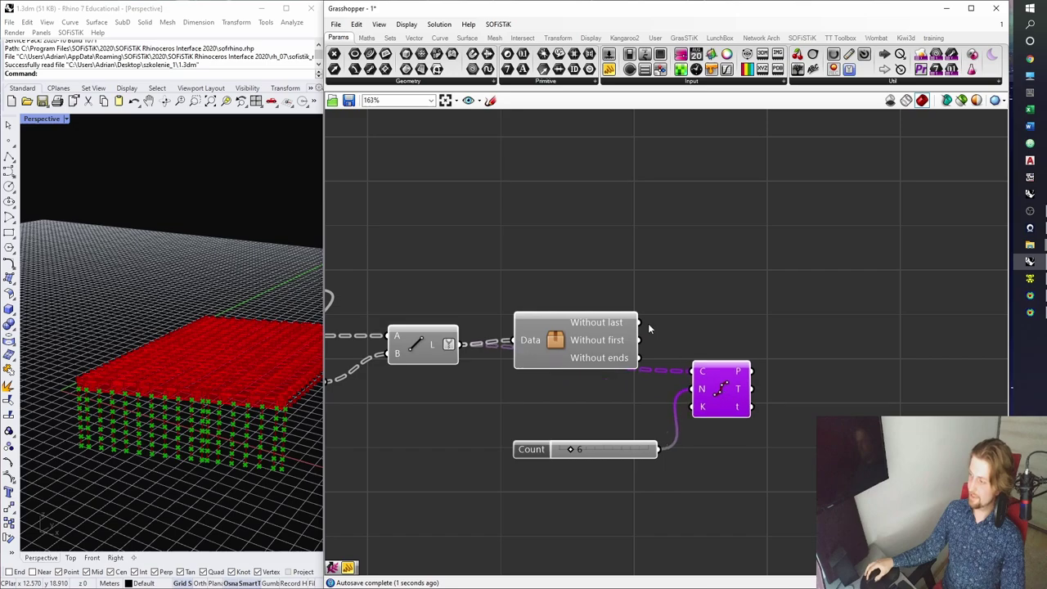
{"action": "left_click_drag", "start_coordinate": [700, 360], "coordinate": [701, 365]}
Duplicate the Divide Curve component with its count connection and wire the cluster's Without first output to the copy's curve input.
{"action": "left_click_drag", "start_coordinate": [714, 382], "coordinate": [761, 409]}
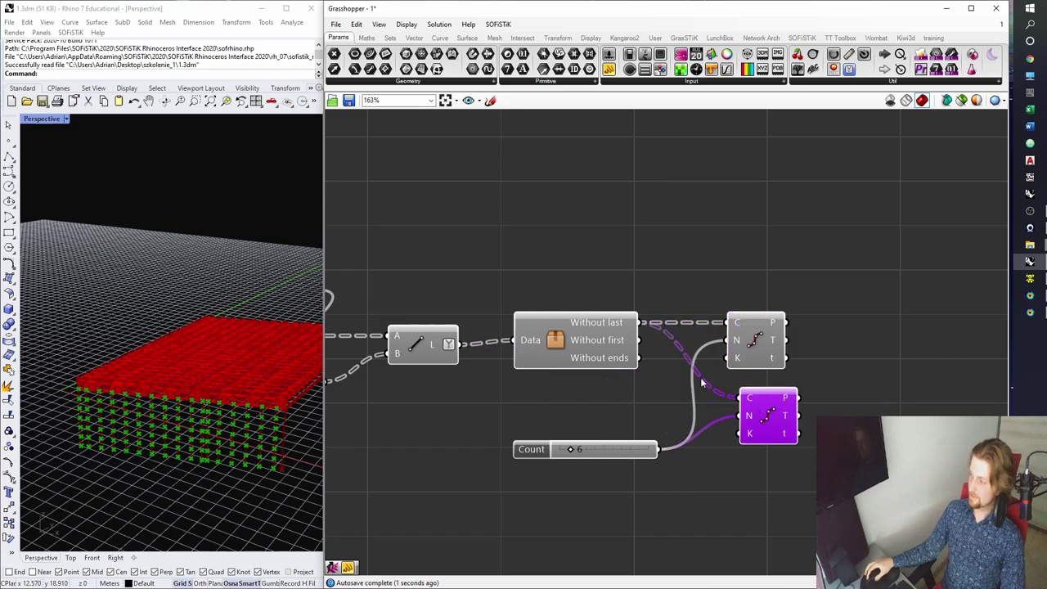
{"action": "left_click_drag", "start_coordinate": [641, 340], "coordinate": [742, 398]}
{"action": "right_click_drag", "start_coordinate": [655, 380], "coordinate": [575, 362]}
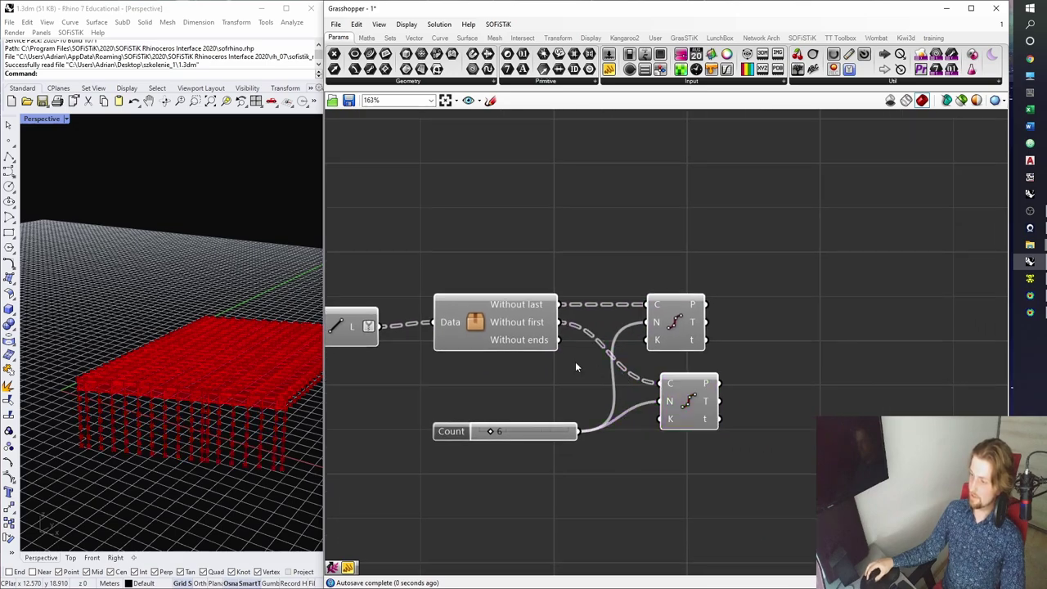
Place a copy of the Without last/first/ends cluster after each Divide Curve, fed by its points output, and save the definition.
{"action": "left_click", "coordinate": [505, 344]}
{"action": "left_click_drag", "start_coordinate": [504, 344], "coordinate": [808, 309], "text": "alt"}
{"action": "left_click_drag", "start_coordinate": [707, 304], "coordinate": [774, 390]}
{"action": "left_click_drag", "start_coordinate": [818, 389], "coordinate": [813, 399]}
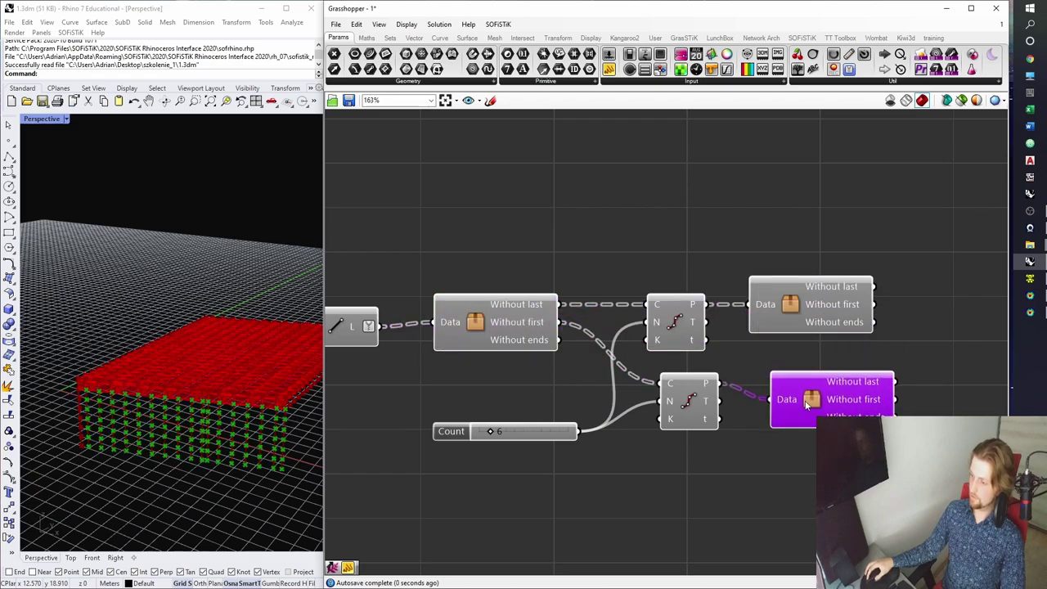
{"action": "right_click_drag", "start_coordinate": [917, 347], "coordinate": [797, 353]}
{"action": "left_click", "coordinate": [796, 353]}
{"action": "key", "text": "ctrl+s"}
Add four Point parameters collecting the Without last and Without first outputs of both point clusters.
{"action": "right_click_drag", "start_coordinate": [696, 206], "coordinate": [637, 231]}
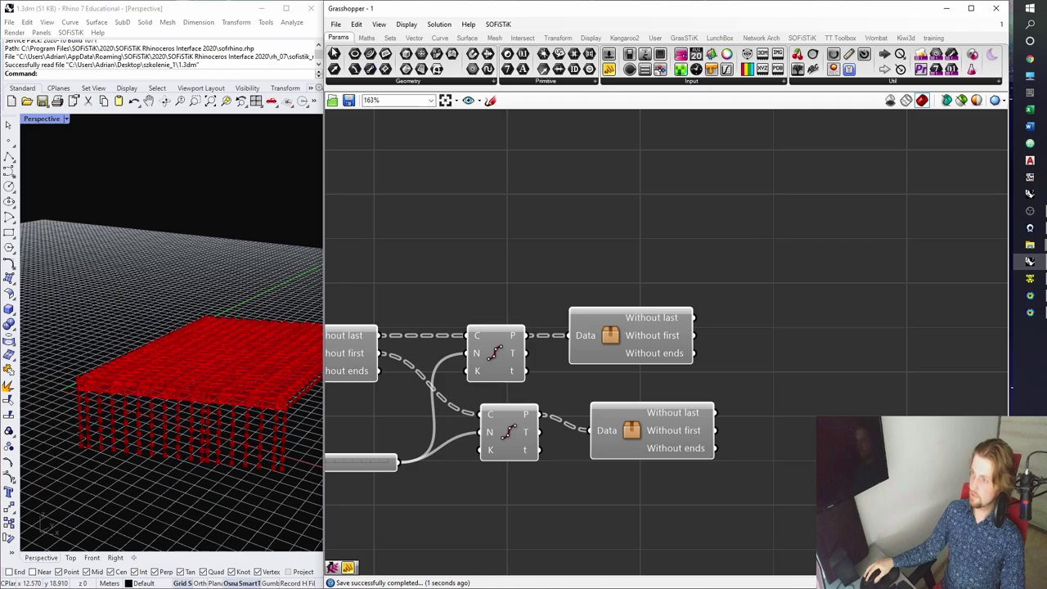
{"action": "left_click", "coordinate": [333, 51]}
{"action": "left_click", "coordinate": [743, 317]}
{"action": "scroll", "coordinate": [729, 325], "scroll_direction": "up", "scroll_amount": 2}
{"action": "left_click_drag", "start_coordinate": [743, 324], "coordinate": [752, 322]}
{"action": "left_click_drag", "start_coordinate": [683, 316], "coordinate": [761, 322]}
{"action": "right_click_drag", "start_coordinate": [761, 322], "coordinate": [734, 281]}
{"action": "left_click_drag", "start_coordinate": [733, 281], "coordinate": [744, 318], "text": "alt"}
{"action": "left_click_drag", "start_coordinate": [656, 299], "coordinate": [792, 445]}
{"action": "left_click_drag", "start_coordinate": [714, 441], "coordinate": [767, 442]}
{"action": "left_click", "coordinate": [798, 341]}
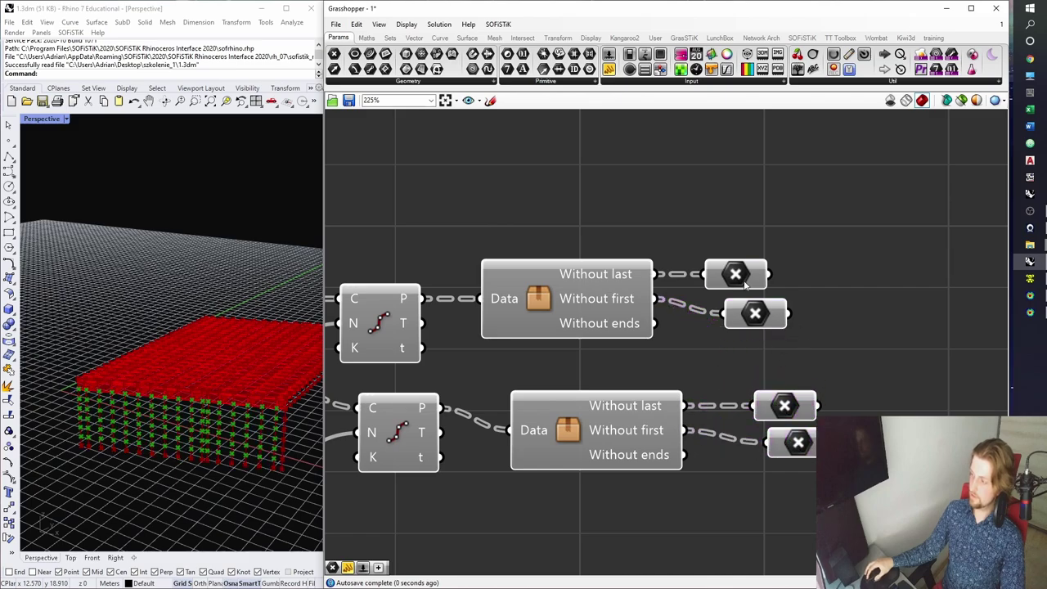
Check the point set of each of the four Point parameters in the viewport.
{"action": "left_click", "coordinate": [746, 272]}
{"action": "right_click_drag", "start_coordinate": [789, 270], "coordinate": [779, 236]}
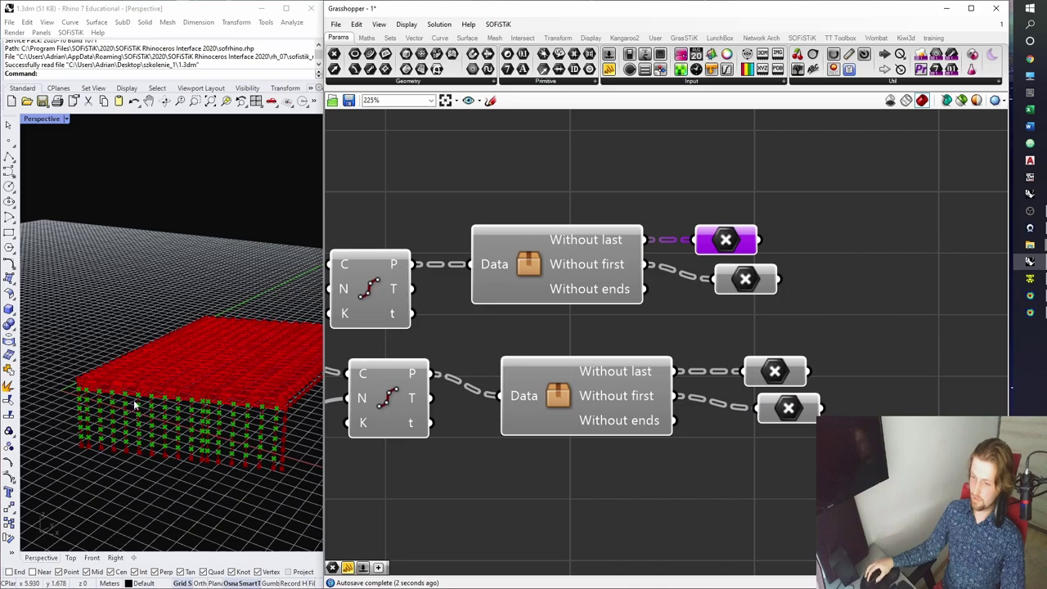
{"action": "left_click", "coordinate": [747, 281]}
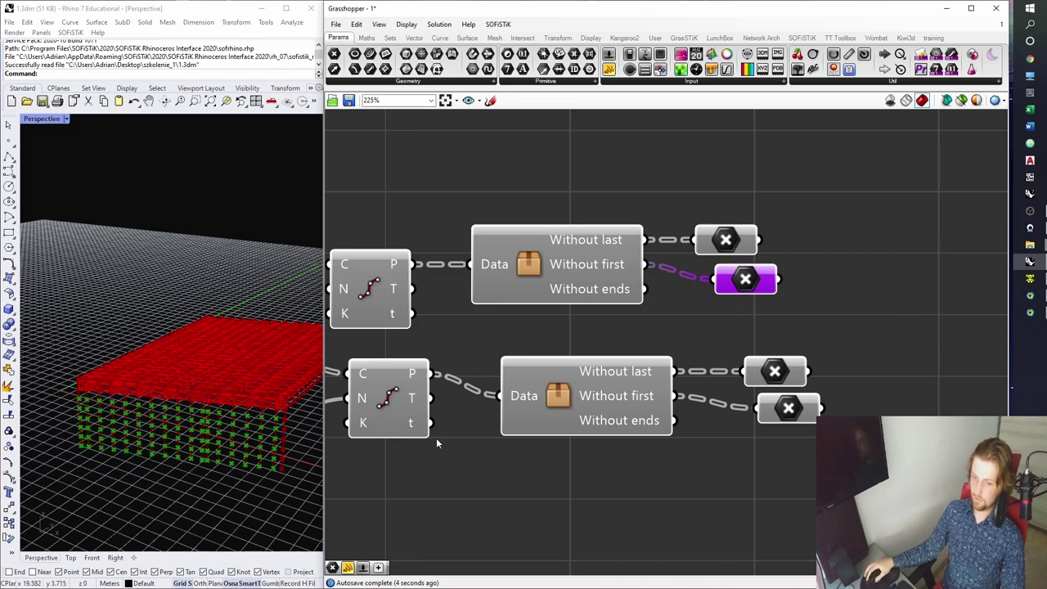
{"action": "left_click", "coordinate": [774, 375]}
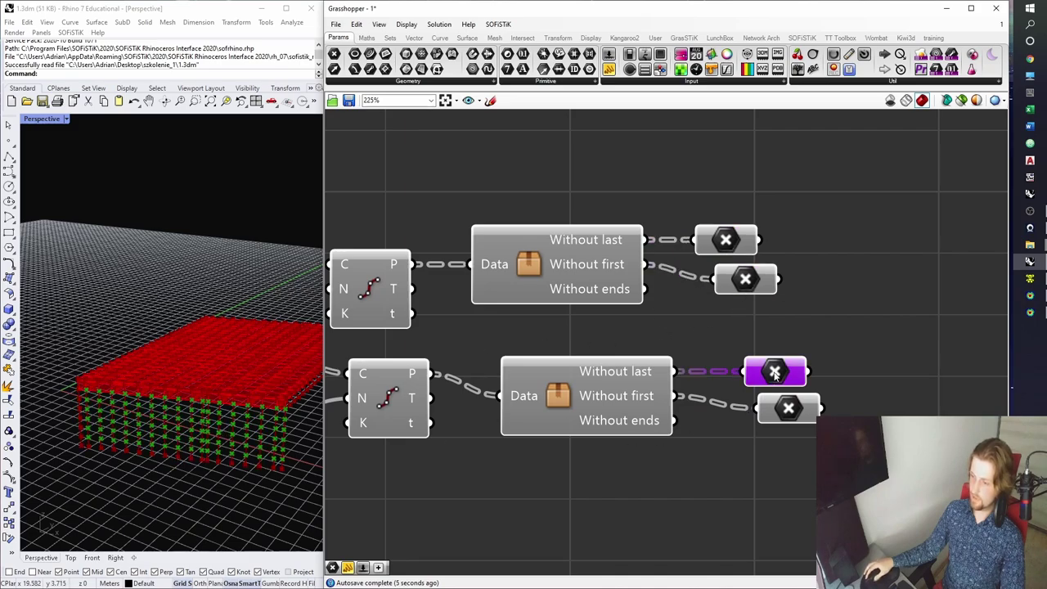
{"action": "left_click", "coordinate": [787, 409]}
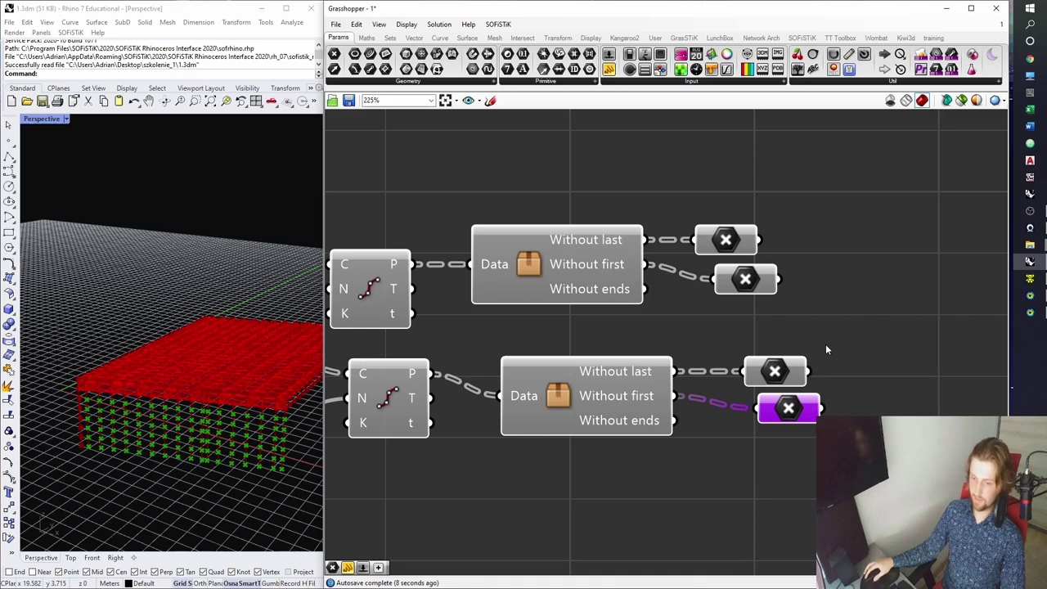
Add a 4Point Surface component beside the four Point parameters.
{"action": "scroll", "coordinate": [828, 343], "scroll_direction": "down", "scroll_amount": 1}
{"action": "right_click_drag", "start_coordinate": [829, 345], "coordinate": [744, 356]}
{"action": "left_click", "coordinate": [818, 321]}
{"action": "right_click_drag", "start_coordinate": [818, 320], "coordinate": [725, 337]}
{"action": "left_click", "coordinate": [467, 38]}
{"action": "left_click", "coordinate": [534, 55]}
{"action": "left_click", "coordinate": [745, 350]}
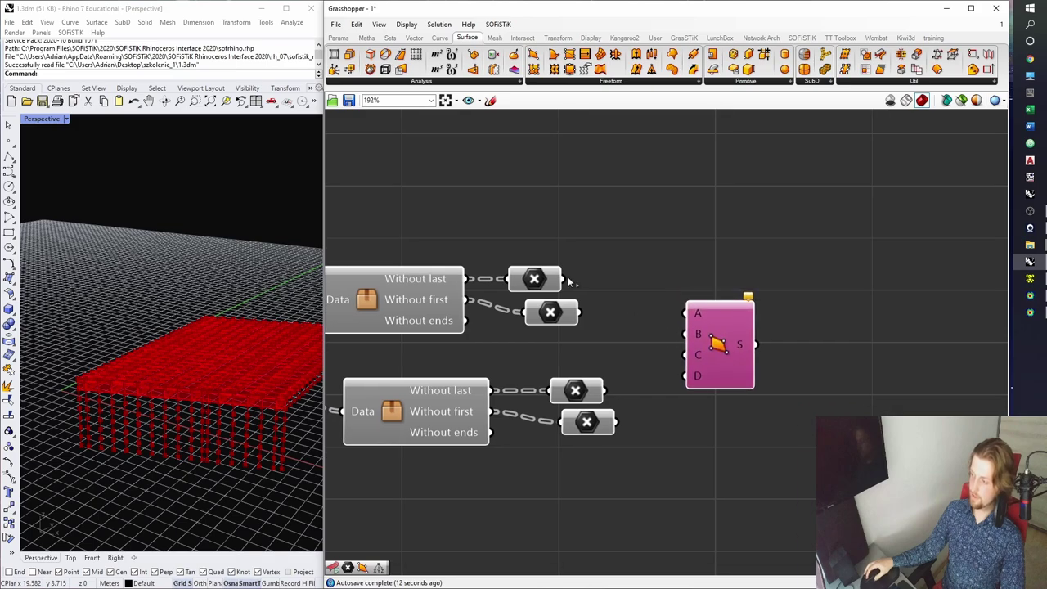
Wire the upper Without last, lower Without last, lower Without first and upper Without first points to the surface's A, B, C and D inputs.
{"action": "scroll", "coordinate": [556, 279], "scroll_direction": "up", "scroll_amount": 1}
{"action": "left_click_drag", "start_coordinate": [562, 280], "coordinate": [709, 320]}
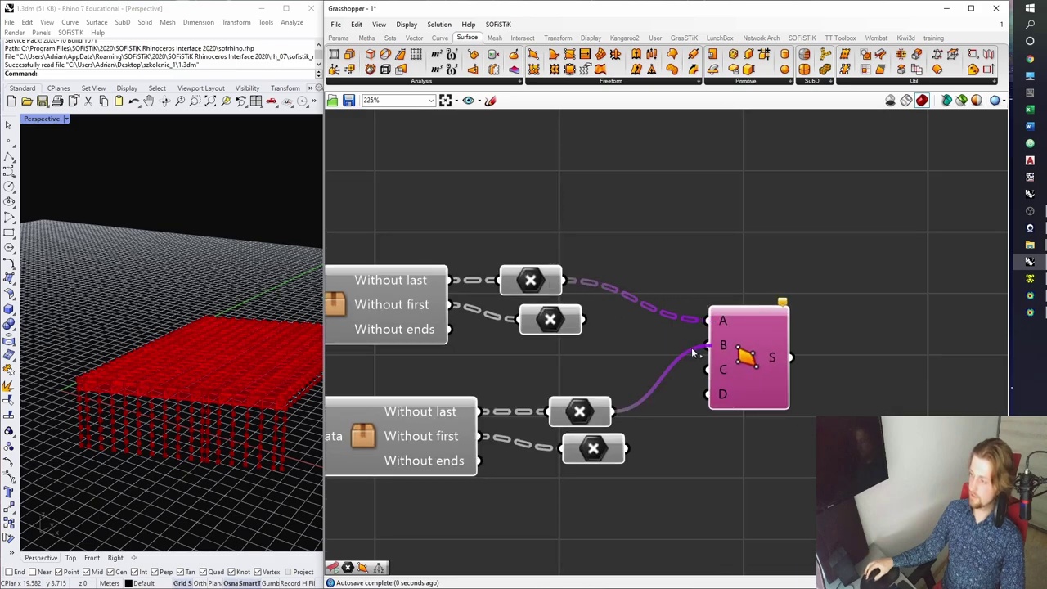
{"action": "left_click_drag", "start_coordinate": [627, 448], "coordinate": [708, 370]}
{"action": "left_click_drag", "start_coordinate": [583, 319], "coordinate": [709, 395]}
{"action": "left_click_drag", "start_coordinate": [752, 360], "coordinate": [705, 350]}
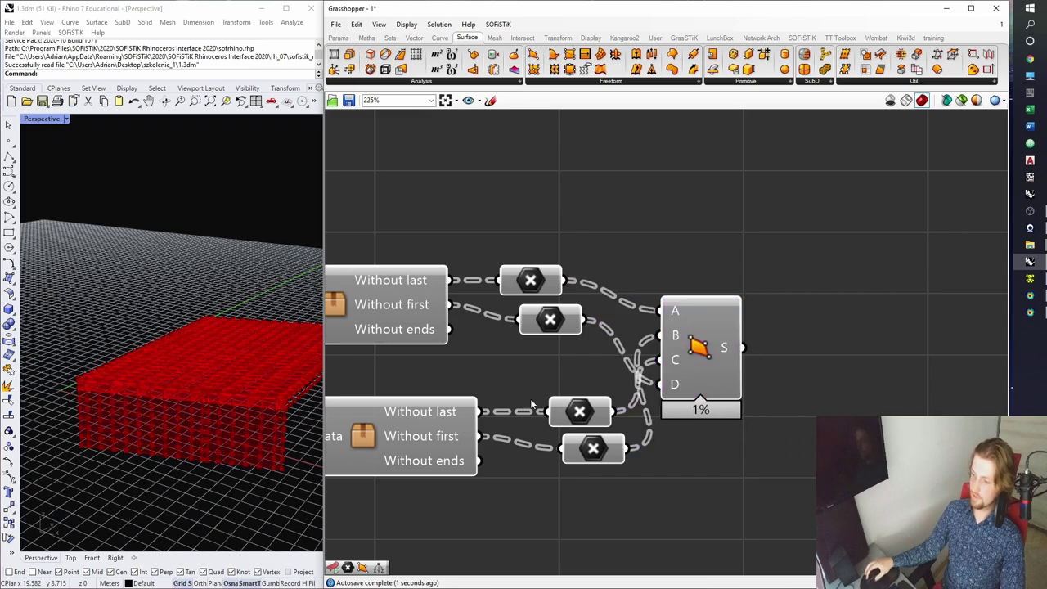
{"action": "right_click_drag", "start_coordinate": [716, 354], "coordinate": [692, 324]}
{"action": "right_click_drag", "start_coordinate": [282, 427], "coordinate": [211, 447]}
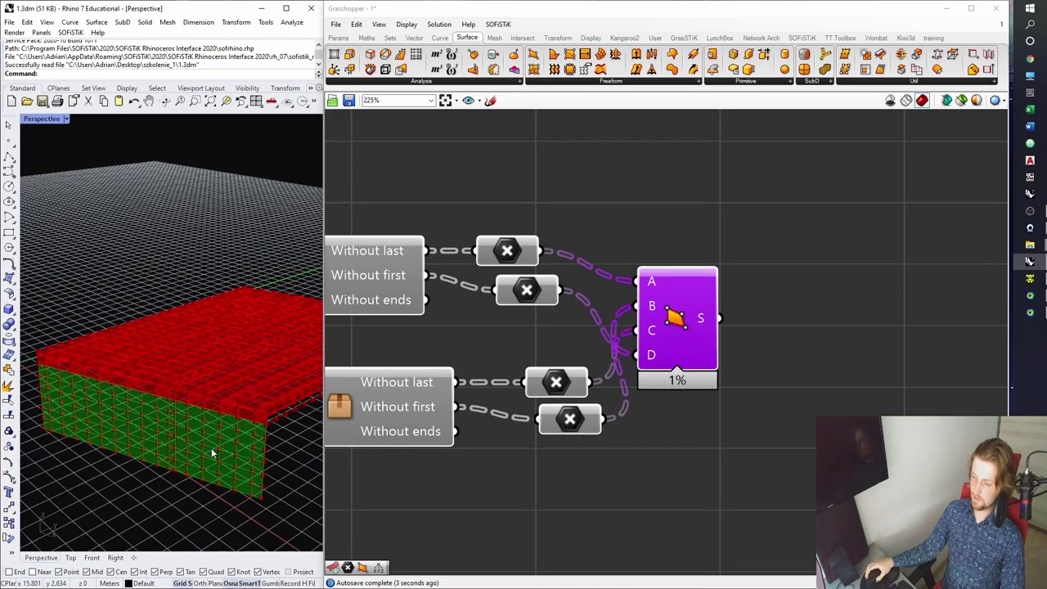
Check the lower Without first points and the 4Point Surface panels in the viewport.
{"action": "scroll", "coordinate": [211, 448], "scroll_direction": "up", "scroll_amount": 3}
{"action": "left_click", "coordinate": [570, 419]}
{"action": "right_click_drag", "start_coordinate": [189, 397], "coordinate": [183, 399]}
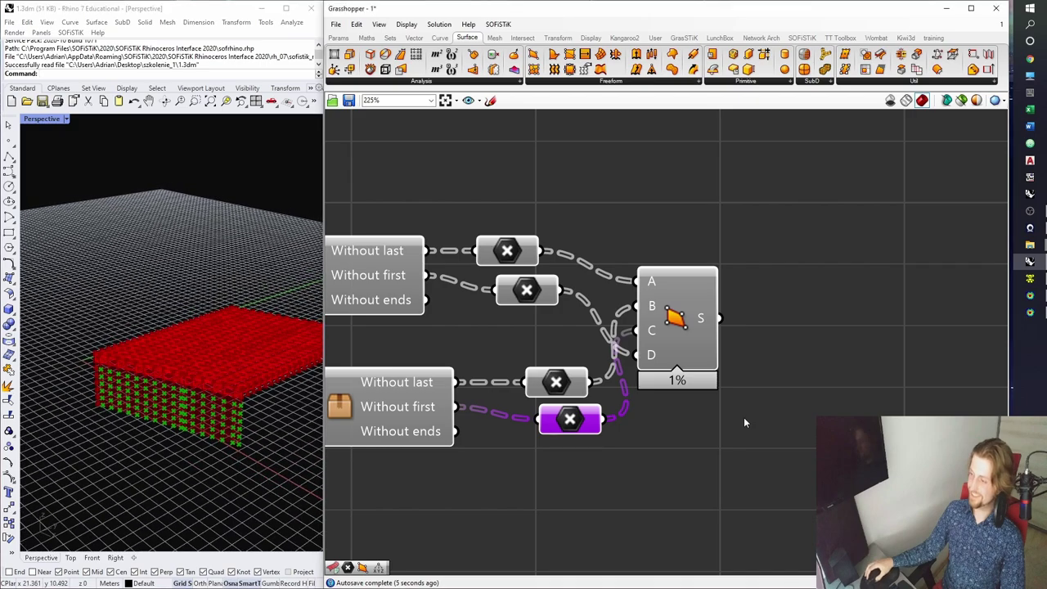
{"action": "left_click", "coordinate": [744, 419]}
{"action": "right_click_drag", "start_coordinate": [744, 419], "coordinate": [670, 432]}
{"action": "left_click_drag", "start_coordinate": [610, 342], "coordinate": [642, 347]}
{"action": "scroll", "coordinate": [704, 368], "scroll_direction": "down", "scroll_amount": 5}
{"action": "scroll", "coordinate": [712, 327], "scroll_direction": "up", "scroll_amount": 1}
{"action": "scroll", "coordinate": [732, 266], "scroll_direction": "down", "scroll_amount": 1}
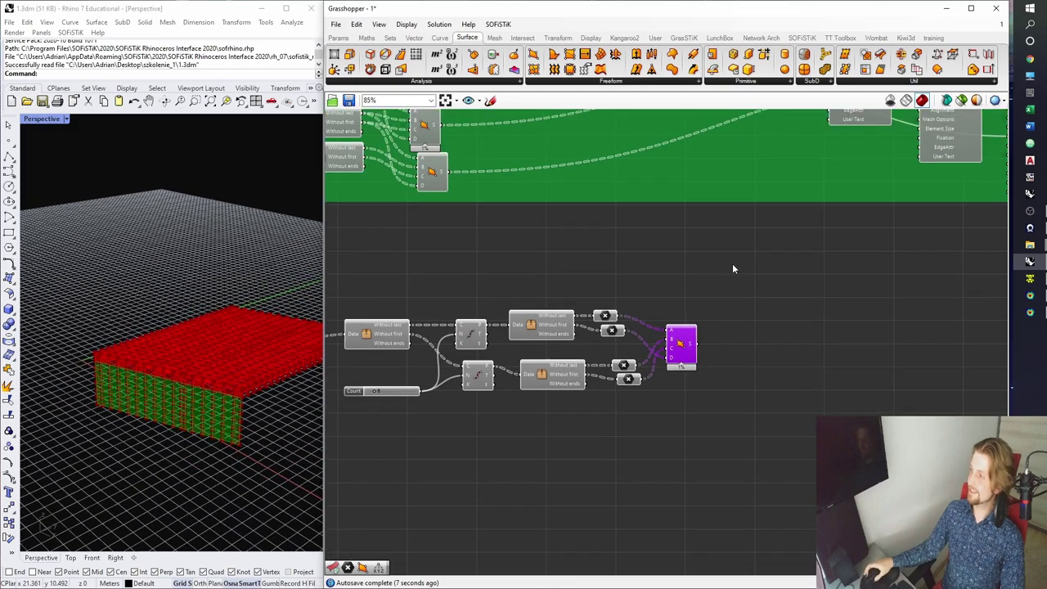
Examine the wall thickness, material, reinforcement, Flip z and mesh option inputs of the first structural area component in the green group.
{"action": "right_click_drag", "start_coordinate": [842, 209], "coordinate": [699, 355]}
{"action": "scroll", "coordinate": [686, 285], "scroll_direction": "down", "scroll_amount": 2}
{"action": "right_click_drag", "start_coordinate": [620, 222], "coordinate": [636, 288]}
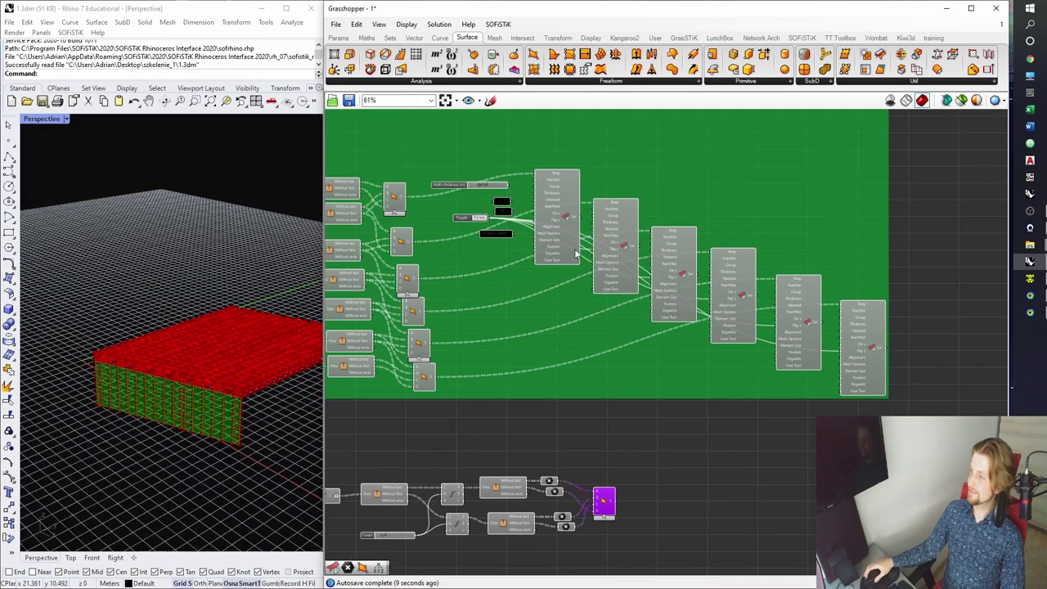
{"action": "left_click", "coordinate": [570, 227]}
{"action": "scroll", "coordinate": [572, 217], "scroll_direction": "up", "scroll_amount": 4}
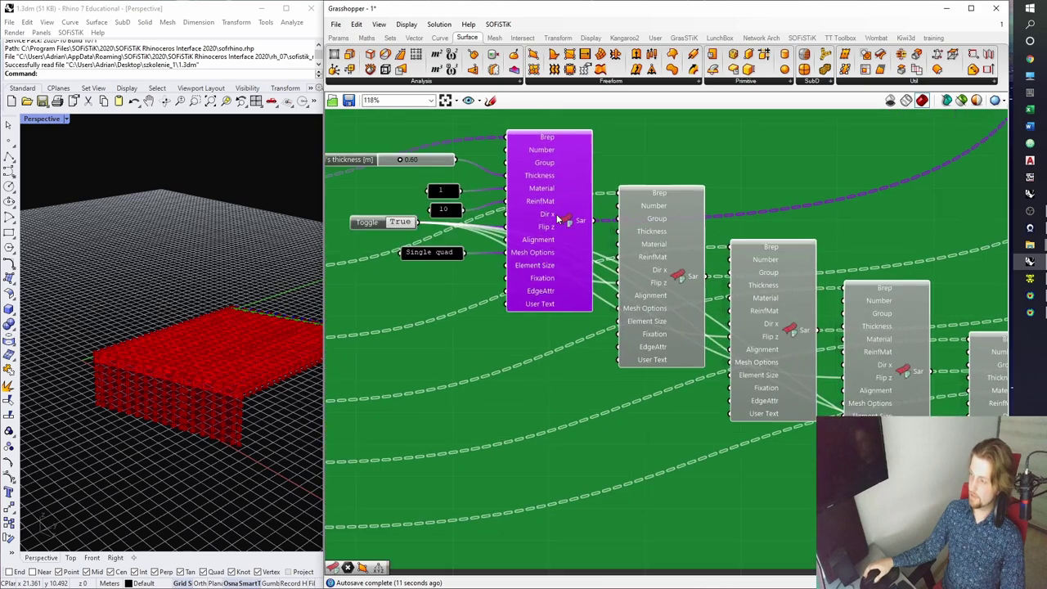
{"action": "scroll", "coordinate": [566, 216], "scroll_direction": "down", "scroll_amount": 2}
{"action": "scroll", "coordinate": [495, 243], "scroll_direction": "up", "scroll_amount": 1}
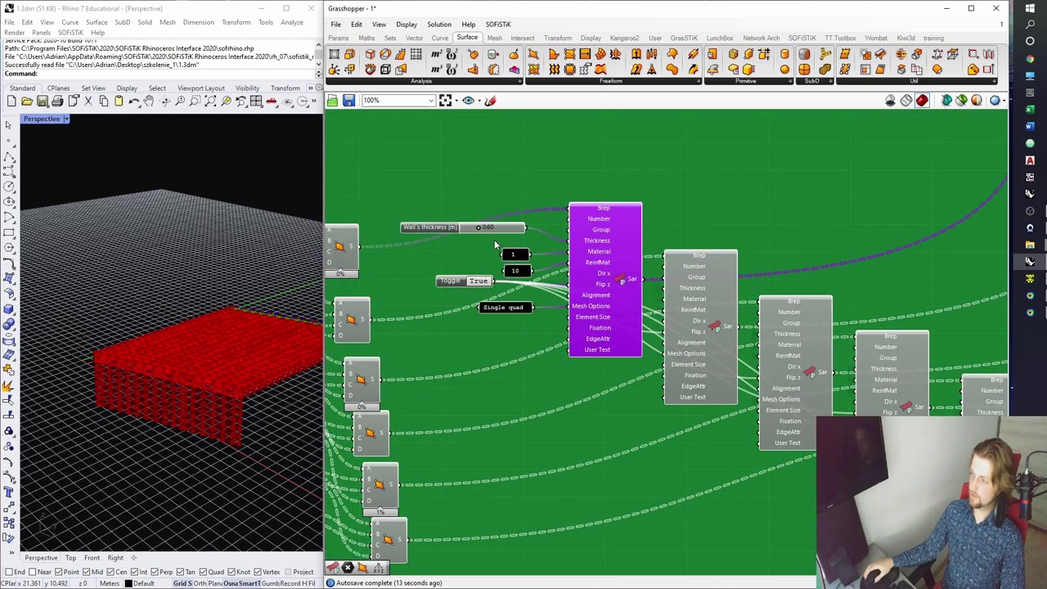
{"action": "right_click_drag", "start_coordinate": [623, 465], "coordinate": [625, 386]}
{"action": "left_click", "coordinate": [639, 517]}
{"action": "scroll", "coordinate": [439, 155], "scroll_direction": "up", "scroll_amount": 3}
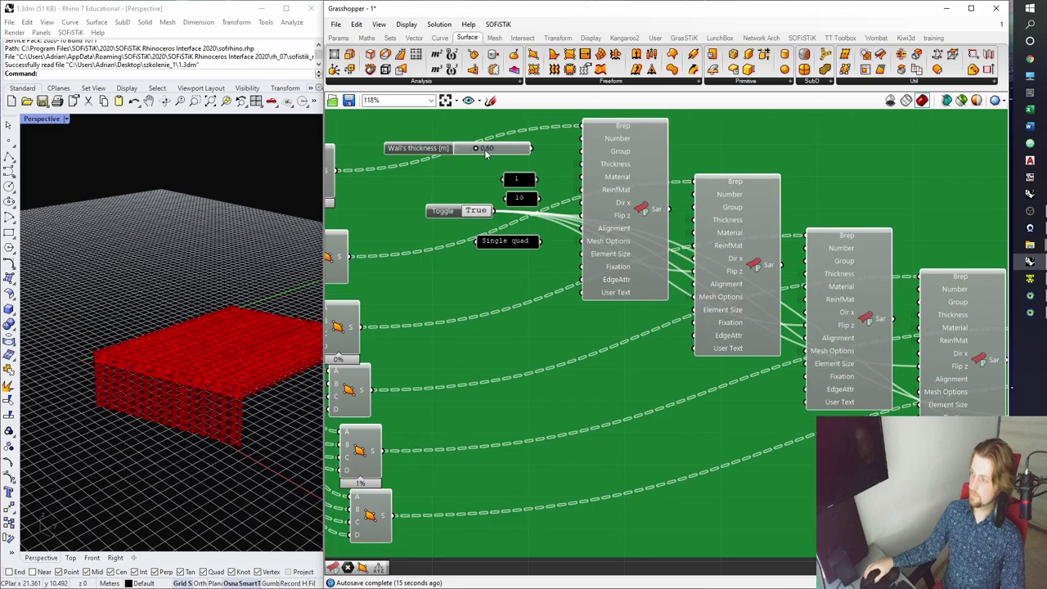
{"action": "right_click_drag", "start_coordinate": [426, 154], "coordinate": [465, 209]}
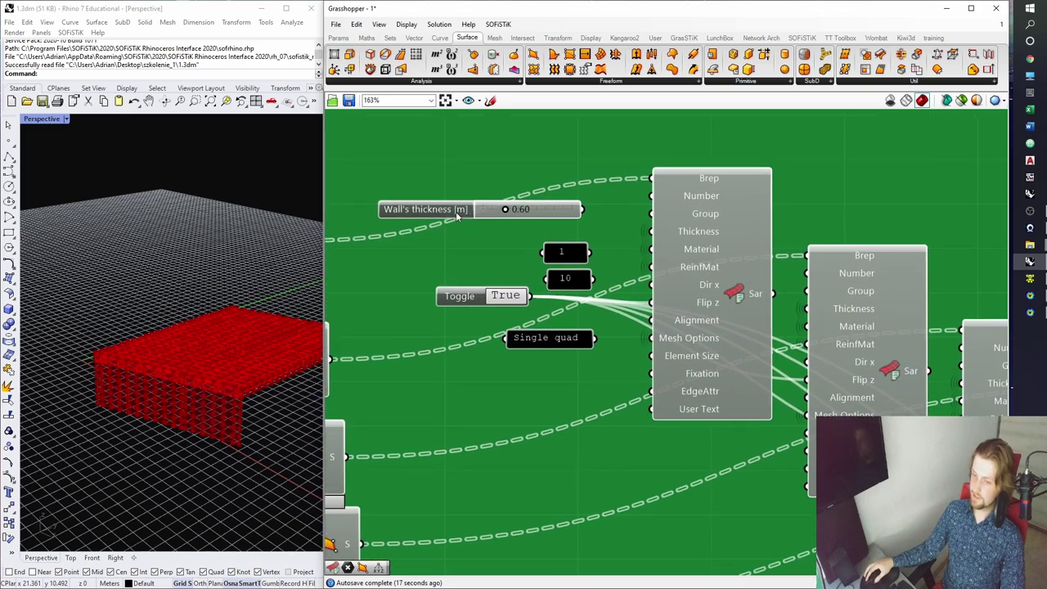
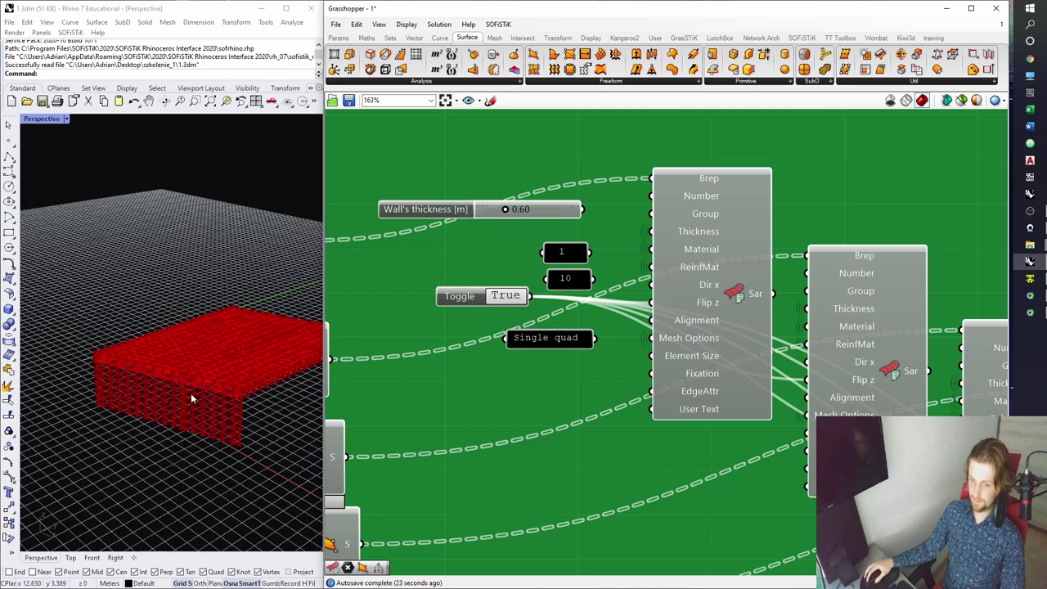
{"action": "left_click", "coordinate": [697, 304]}
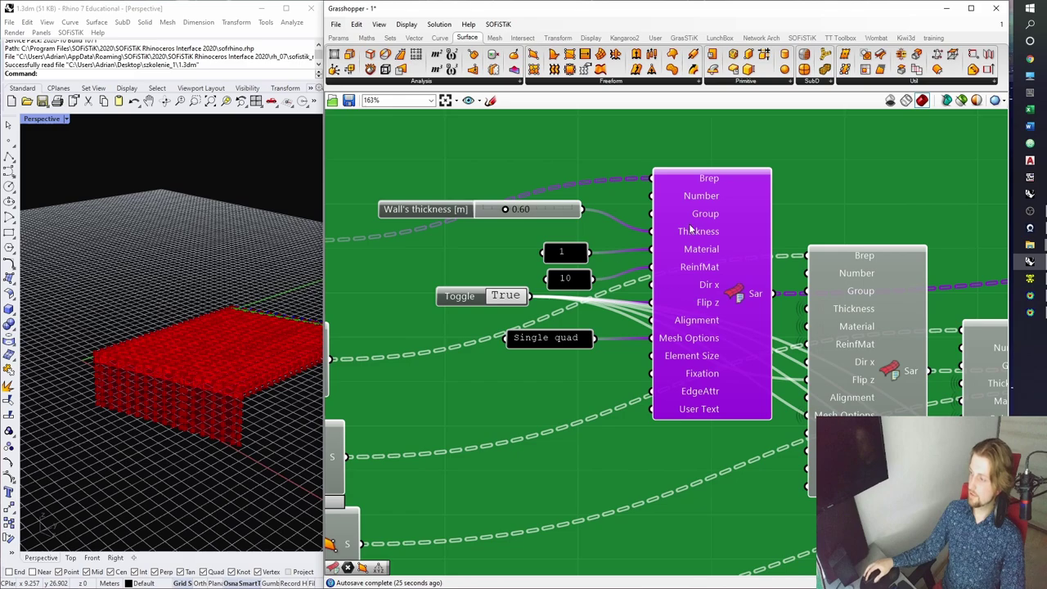
{"action": "left_click", "coordinate": [683, 162]}
{"action": "left_click", "coordinate": [673, 236]}
{"action": "left_click", "coordinate": [649, 235]}
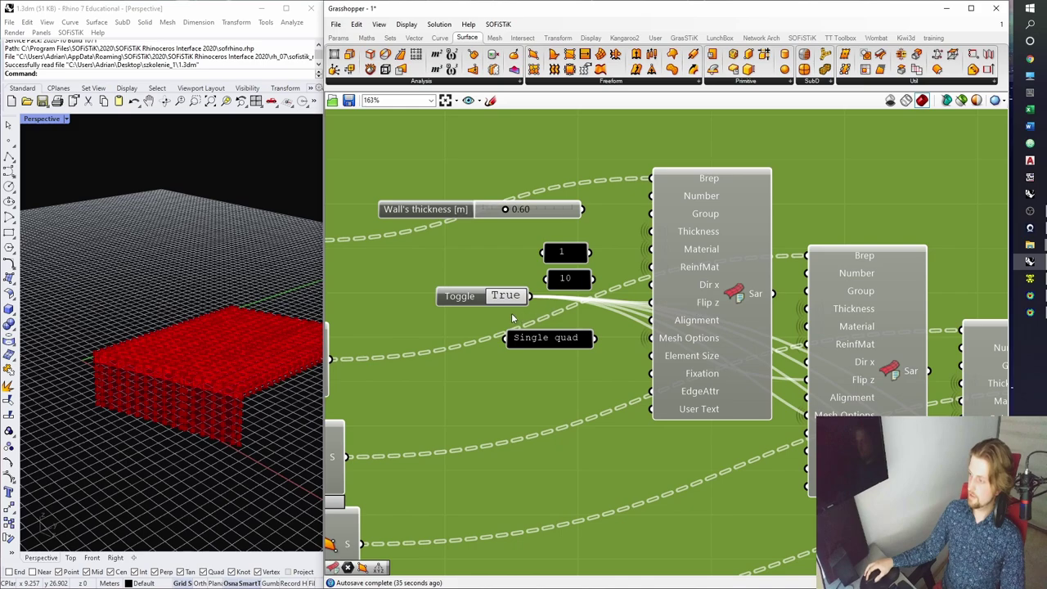
Copy the first structural area component with its True toggle and Single quad panel, and place the copies beside the abutment's 4Point Surface.
{"action": "left_click", "coordinate": [473, 299]}
{"action": "left_click", "coordinate": [705, 306], "text": "shift"}
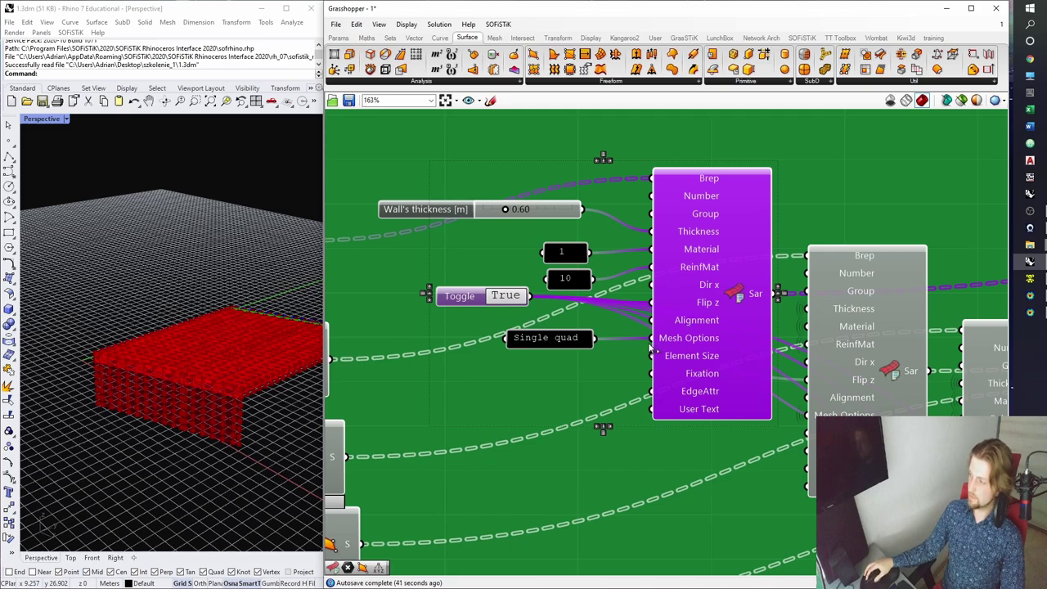
{"action": "left_click", "coordinate": [565, 343], "text": "shift"}
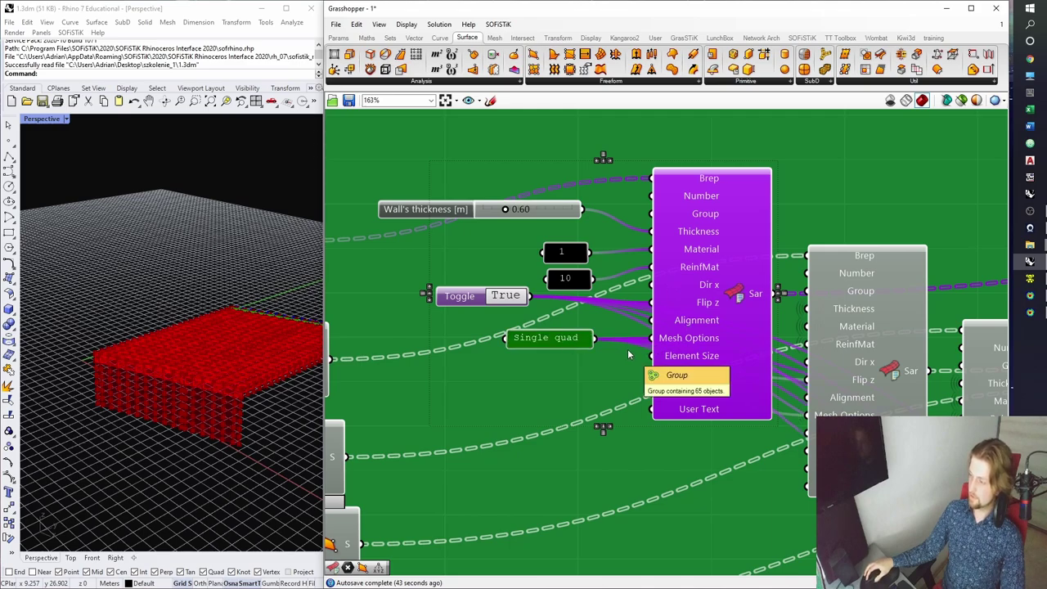
{"action": "key", "text": "ctrl+c"}
{"action": "key", "text": "ctrl+v"}
{"action": "left_click_drag", "start_coordinate": [715, 309], "coordinate": [773, 438]}
{"action": "scroll", "coordinate": [726, 313], "scroll_direction": "down", "scroll_amount": 5}
{"action": "right_click_drag", "start_coordinate": [773, 442], "coordinate": [570, 213]}
{"action": "left_click_drag", "start_coordinate": [568, 216], "coordinate": [654, 324]}
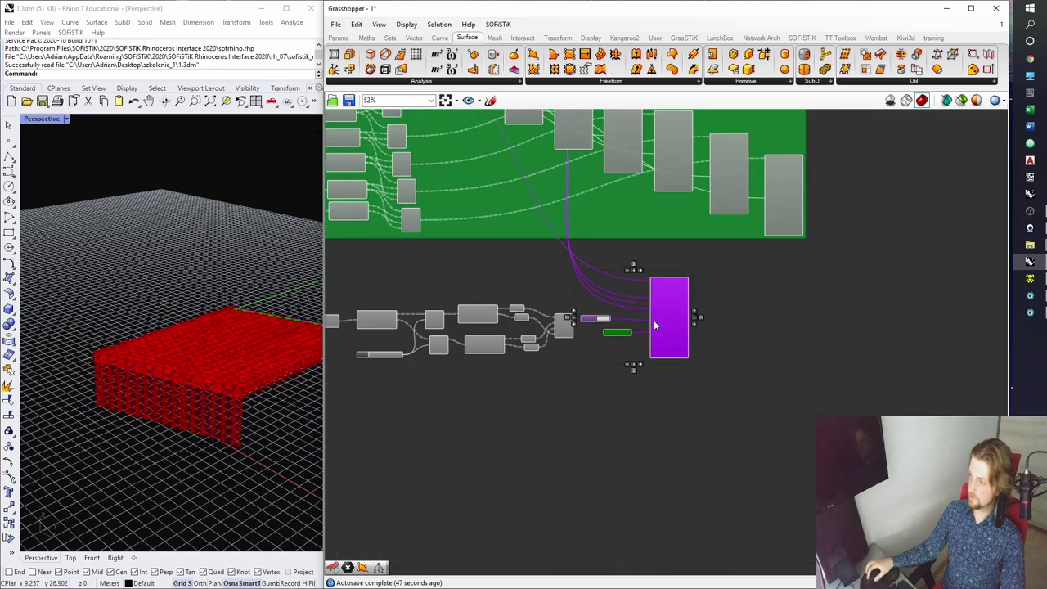
Wire the 4Point Surface output into the copied structural area's Brep input and move the copied components slightly lower.
{"action": "scroll", "coordinate": [654, 324], "scroll_direction": "up", "scroll_amount": 3}
{"action": "left_click", "coordinate": [587, 285]}
{"action": "scroll", "coordinate": [588, 286], "scroll_direction": "up", "scroll_amount": 2}
{"action": "left_click_drag", "start_coordinate": [835, 512], "coordinate": [523, 301]}
{"action": "left_click_drag", "start_coordinate": [674, 303], "coordinate": [714, 351]}
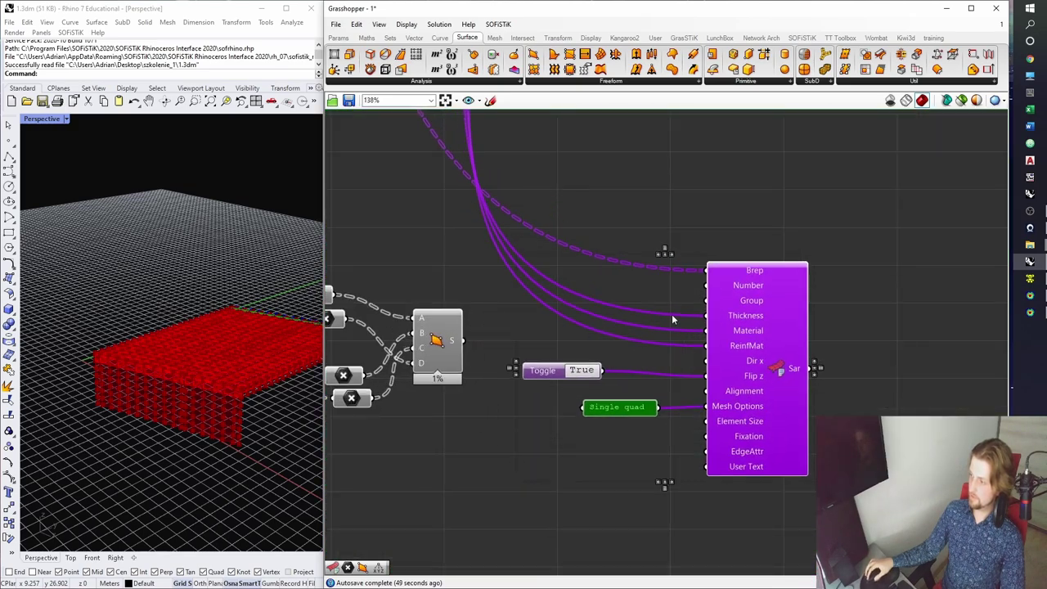
{"action": "left_click", "coordinate": [672, 315]}
{"action": "left_click_drag", "start_coordinate": [656, 256], "coordinate": [708, 270]}
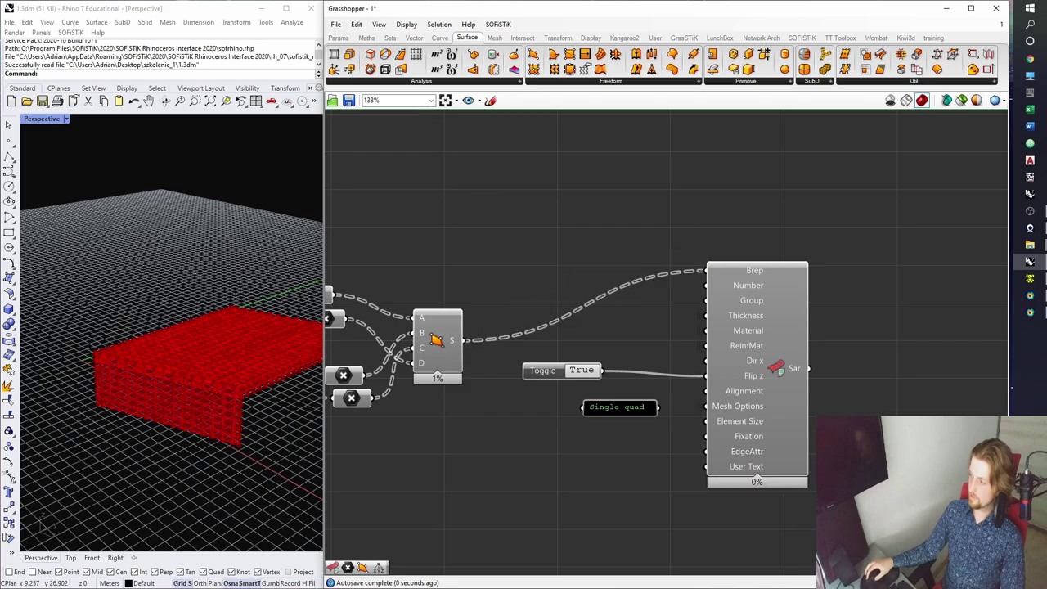
{"action": "left_click_drag", "start_coordinate": [865, 505], "coordinate": [558, 355]}
{"action": "left_click_drag", "start_coordinate": [752, 350], "coordinate": [747, 432]}
{"action": "left_click", "coordinate": [643, 243]}
Examine the local axis directions of the abutment wall's structural areas in the viewport.
{"action": "scroll", "coordinate": [227, 431], "scroll_direction": "up", "scroll_amount": 5}
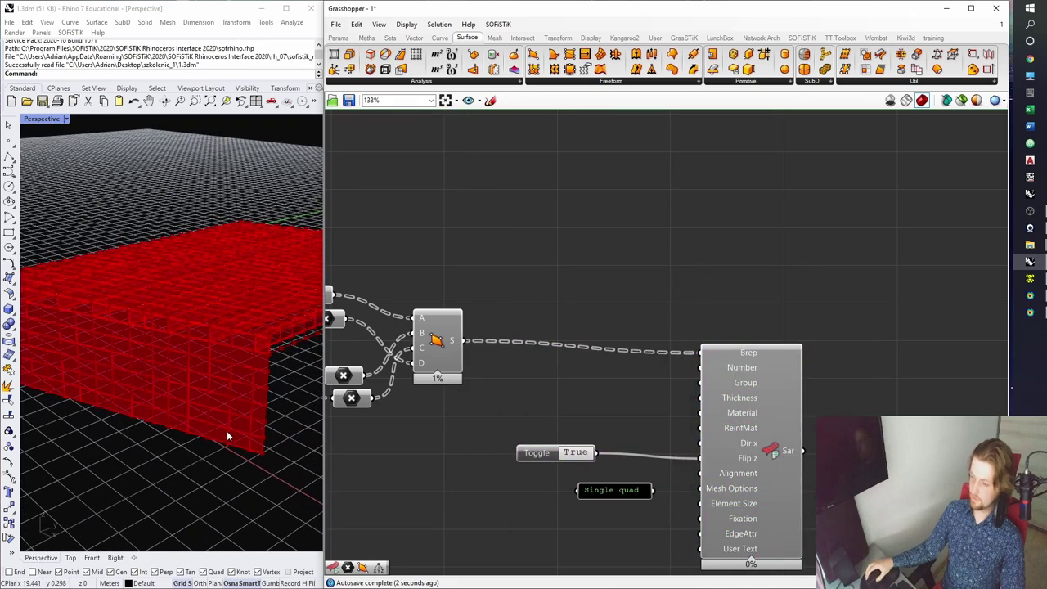
{"action": "right_click_drag", "start_coordinate": [227, 430], "coordinate": [204, 445]}
{"action": "left_click", "coordinate": [724, 446]}
{"action": "scroll", "coordinate": [237, 397], "scroll_direction": "up", "scroll_amount": 3}
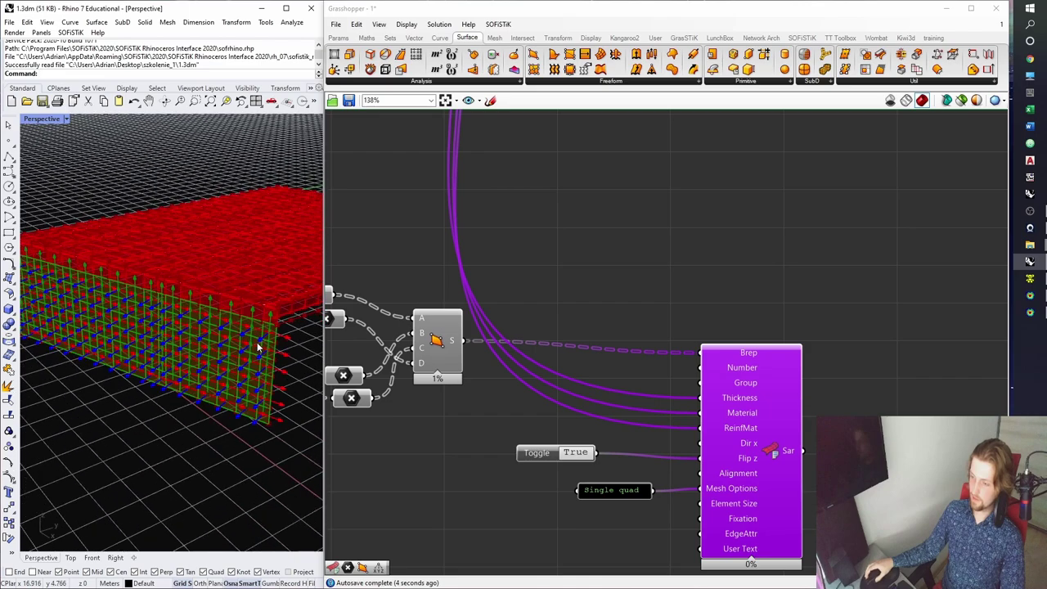
{"action": "scroll", "coordinate": [245, 339], "scroll_direction": "up", "scroll_amount": 3}
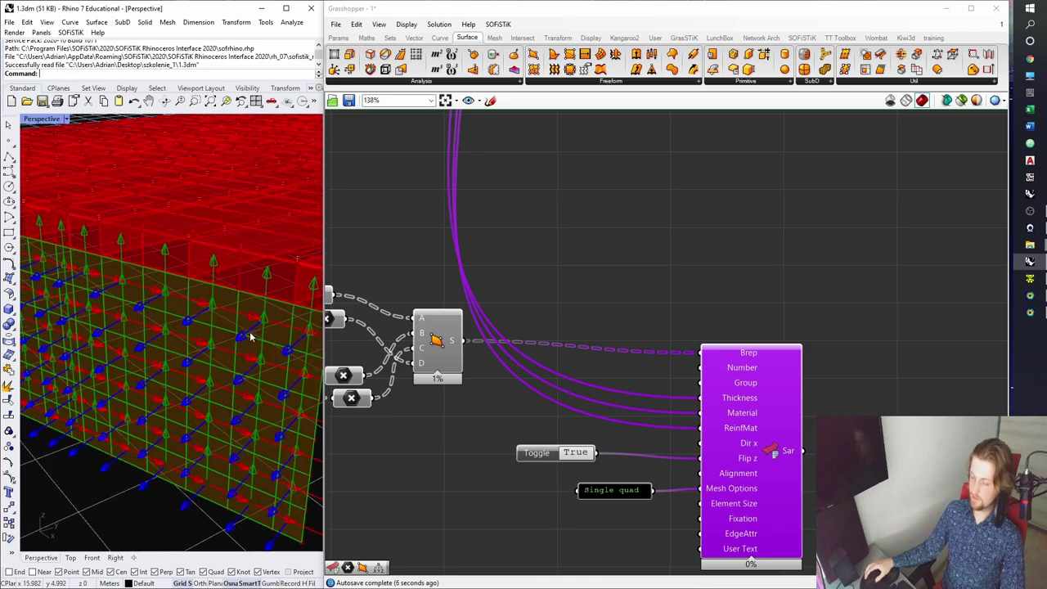
{"action": "scroll", "coordinate": [262, 328], "scroll_direction": "down", "scroll_amount": 4}
{"action": "right_click_drag", "start_coordinate": [257, 328], "coordinate": [239, 342]}
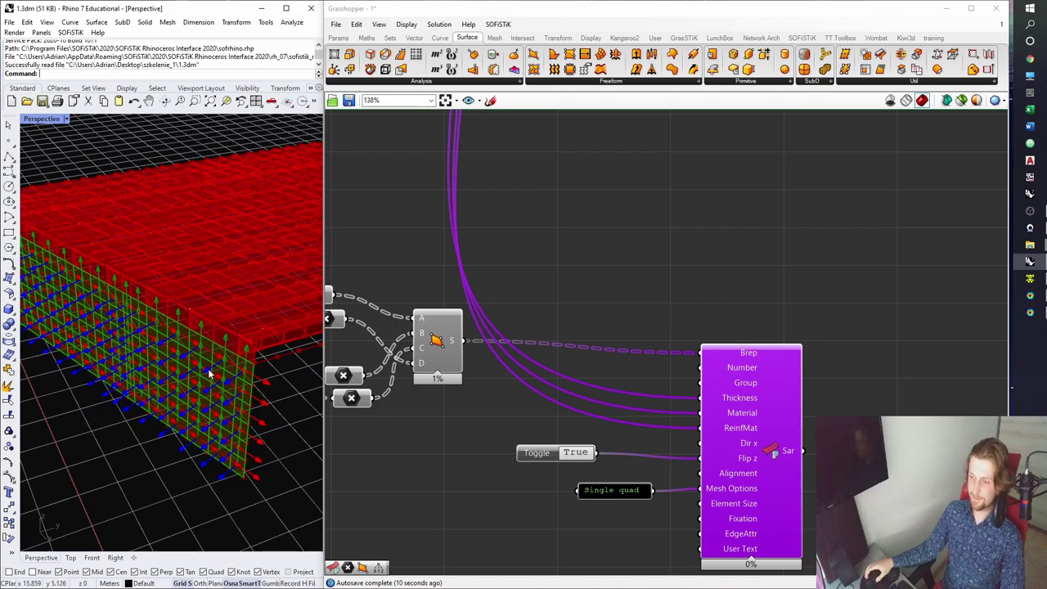
{"action": "right_click_drag", "start_coordinate": [209, 374], "coordinate": [235, 365]}
{"action": "scroll", "coordinate": [237, 369], "scroll_direction": "up", "scroll_amount": 3}
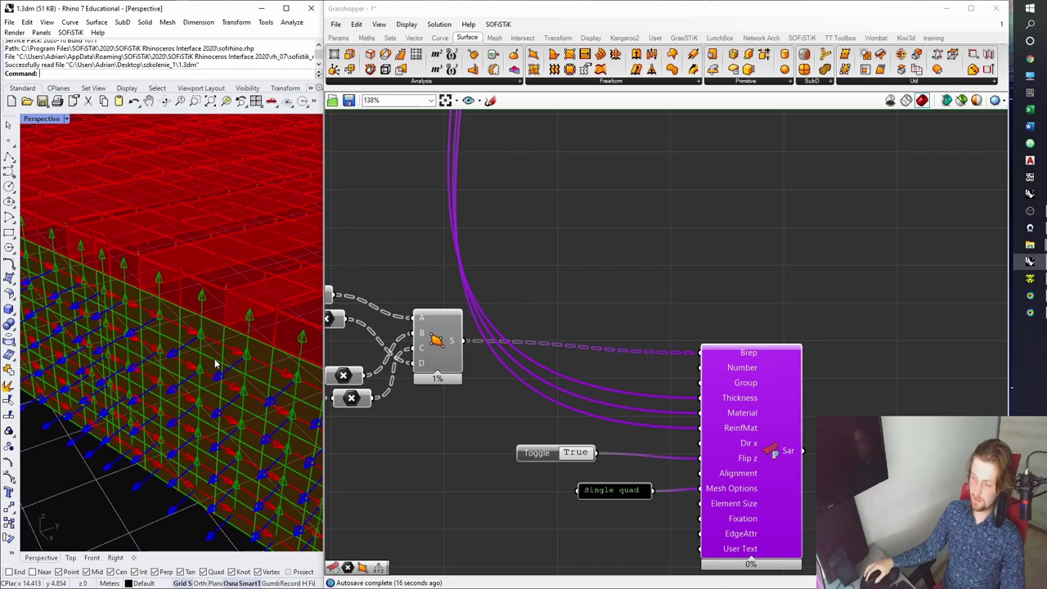
{"action": "scroll", "coordinate": [219, 387], "scroll_direction": "down", "scroll_amount": 5}
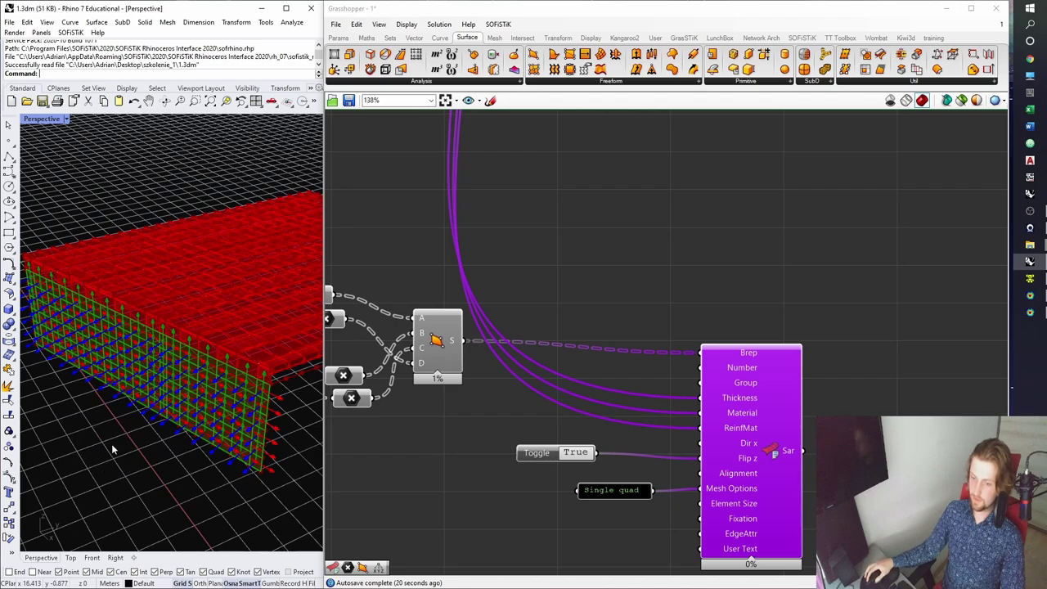
Try the Flip z toggle of the new structural area and recheck its local axes and inputs.
{"action": "right_click_drag", "start_coordinate": [381, 440], "coordinate": [304, 345]}
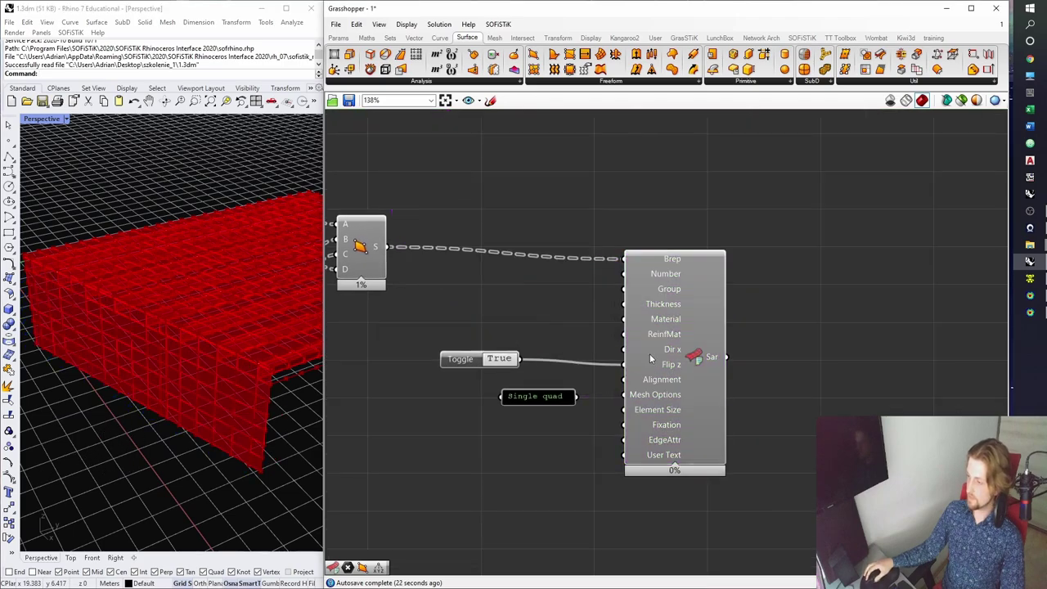
{"action": "left_click", "coordinate": [496, 365]}
{"action": "left_click", "coordinate": [497, 366]}
{"action": "left_click", "coordinate": [555, 325]}
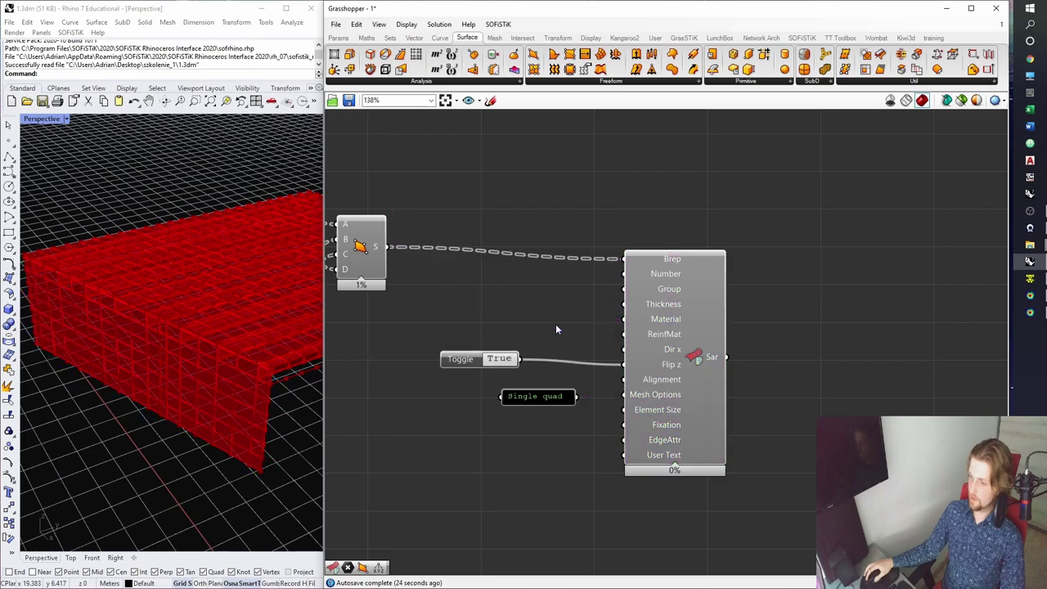
{"action": "right_click_drag", "start_coordinate": [735, 315], "coordinate": [664, 331]}
{"action": "right_click_drag", "start_coordinate": [693, 377], "coordinate": [677, 365]}
{"action": "left_click", "coordinate": [581, 402]}
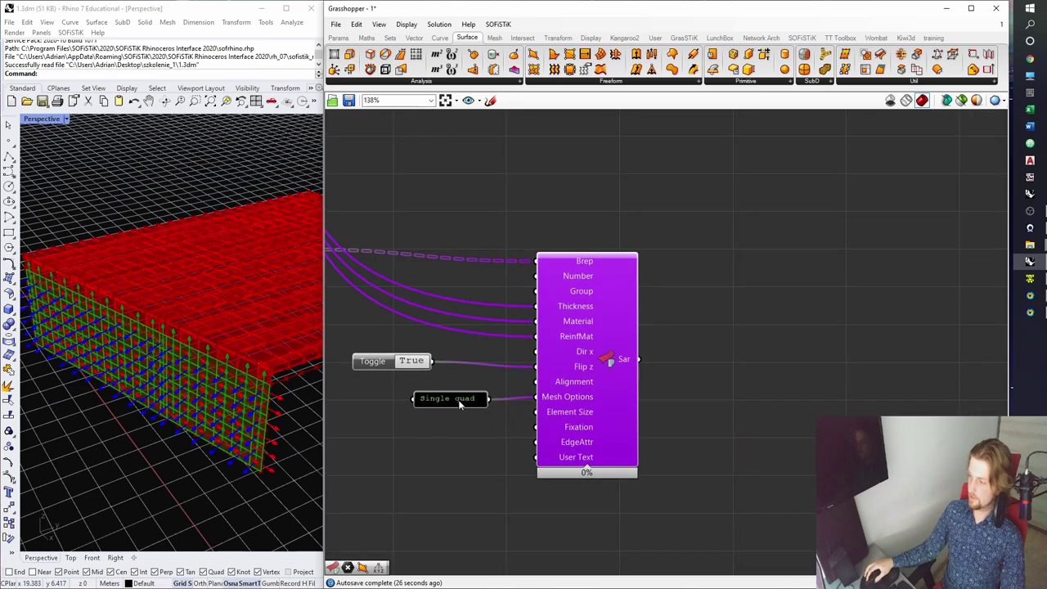
{"action": "left_click", "coordinate": [660, 390]}
Route the new structural area's Sar output into the relay carrying the existing structural area output.
{"action": "scroll", "coordinate": [631, 401], "scroll_direction": "up", "scroll_amount": 2}
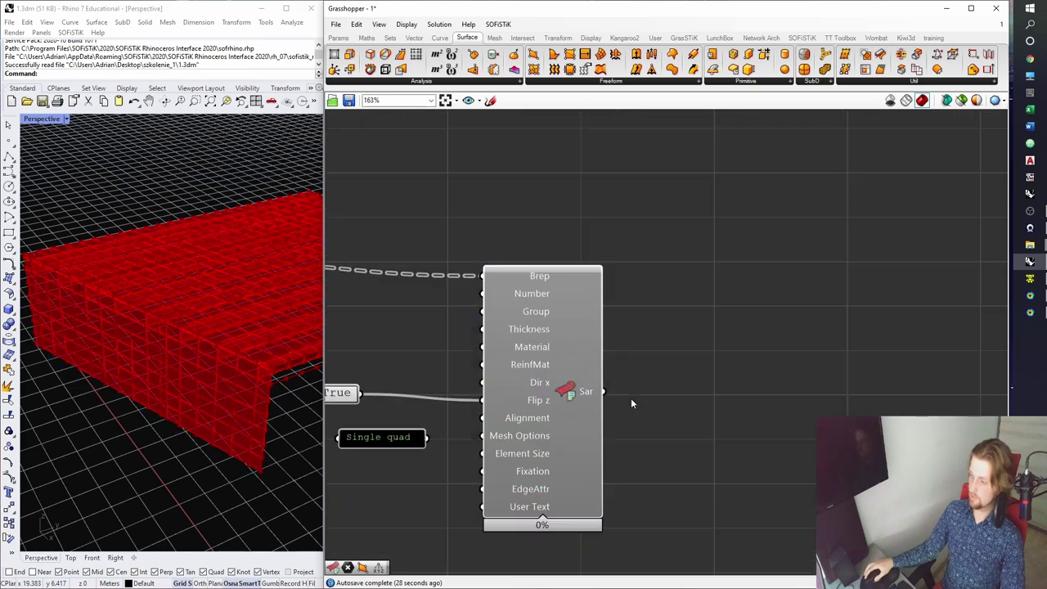
{"action": "scroll", "coordinate": [631, 401], "scroll_direction": "down", "scroll_amount": 4}
{"action": "scroll", "coordinate": [669, 248], "scroll_direction": "up", "scroll_amount": 2}
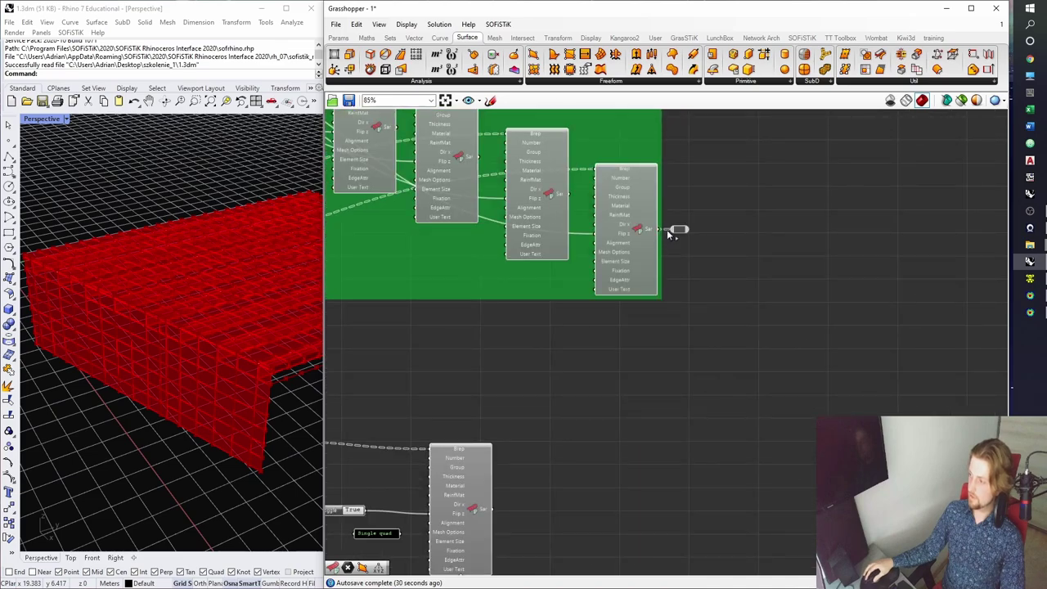
{"action": "left_click_drag", "start_coordinate": [669, 233], "coordinate": [662, 279]}
{"action": "scroll", "coordinate": [549, 455], "scroll_direction": "up", "scroll_amount": 2}
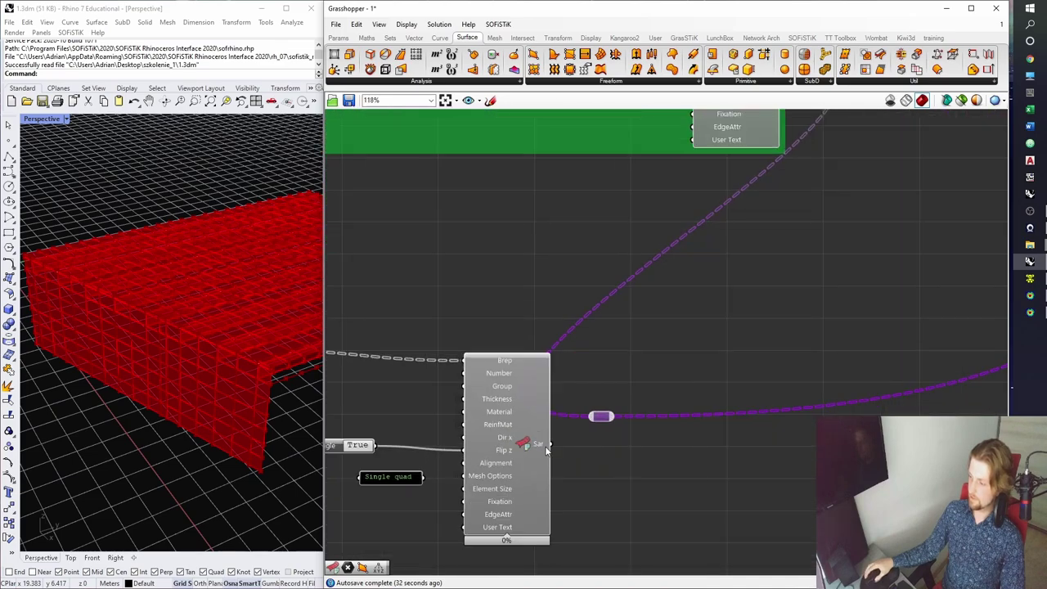
{"action": "scroll", "coordinate": [600, 416], "scroll_direction": "down", "scroll_amount": 3}
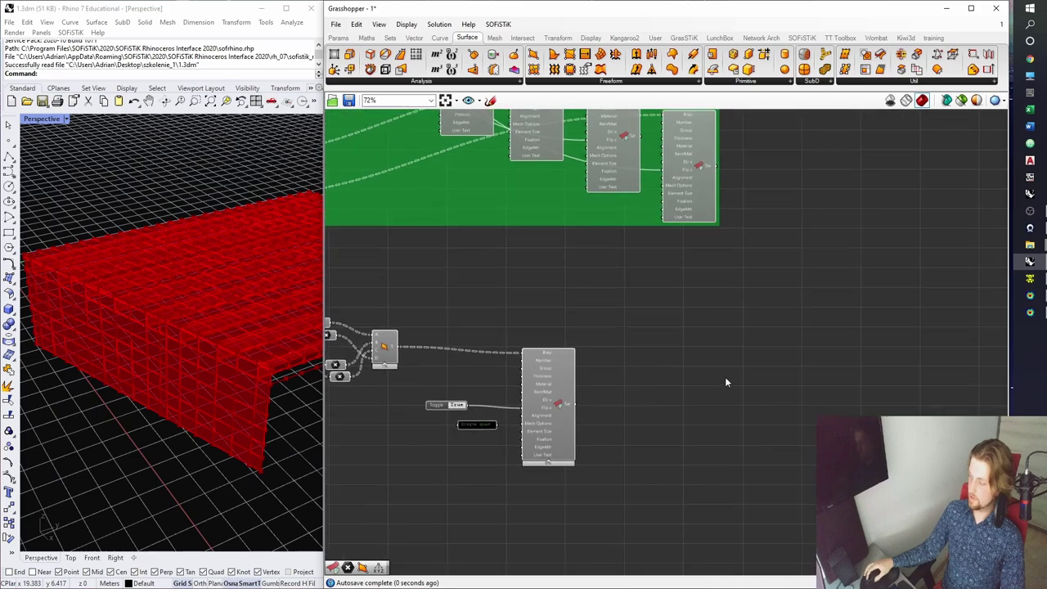
Switch to the SOFiSTiK Text Editor, calculate 1.dat and open the model in System Visualization.
{"action": "left_click", "coordinate": [1033, 245]}
{"action": "left_click", "coordinate": [560, 323]}
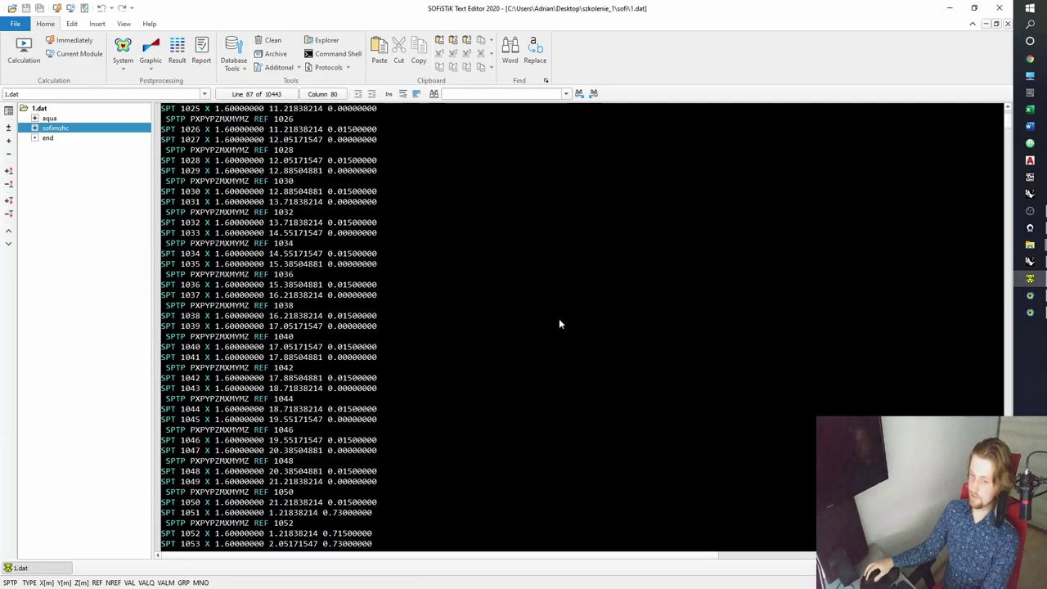
{"action": "key", "text": "ctrl+t"}
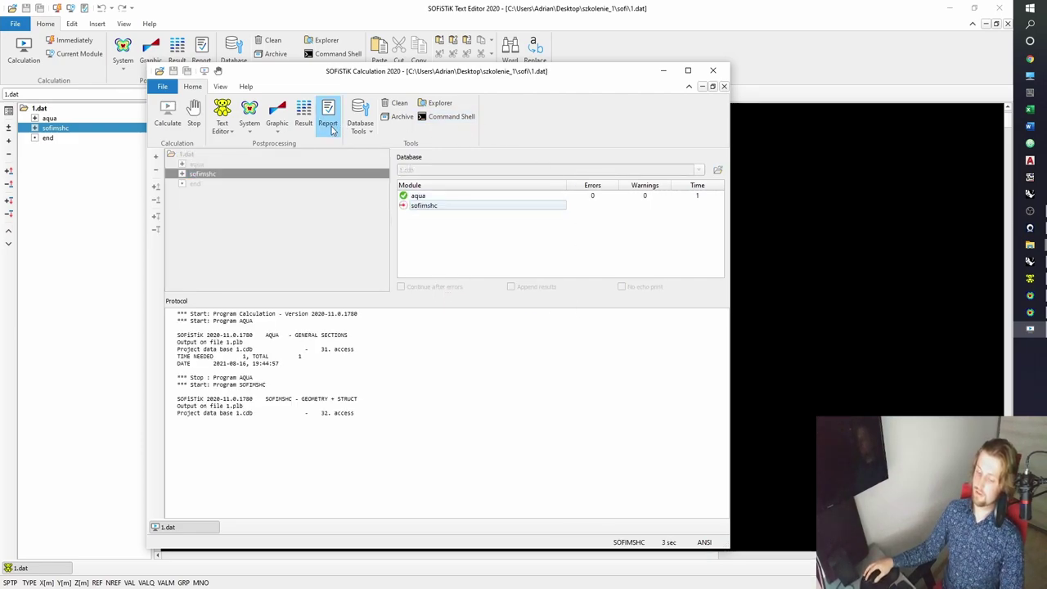
{"action": "left_click", "coordinate": [250, 114]}
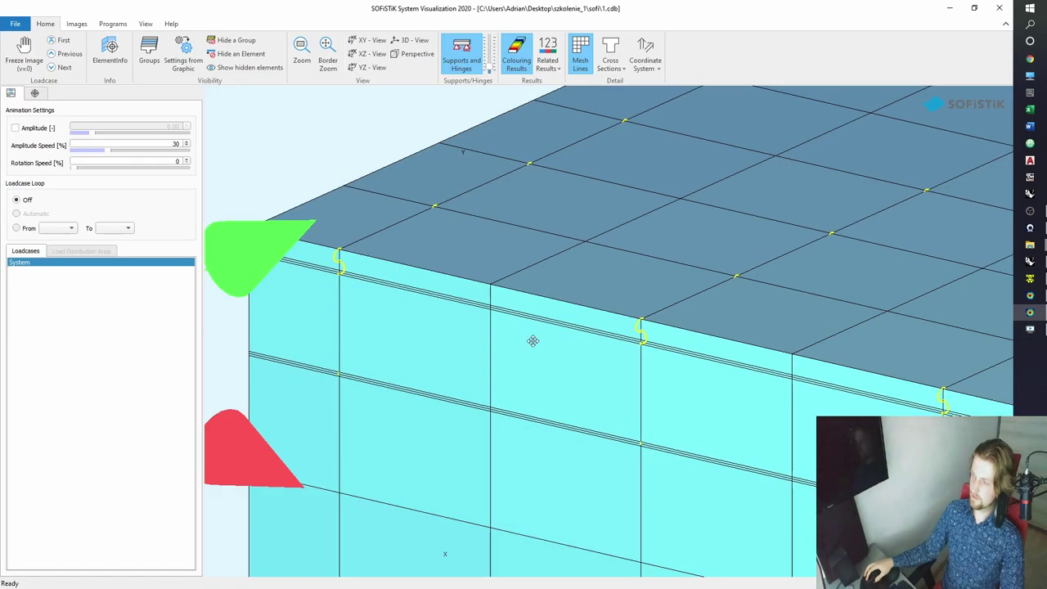
Display the cross-section thicknesses and examine the abutment wall and its junction with the deck from several angles.
{"action": "scroll", "coordinate": [533, 341], "scroll_direction": "down", "scroll_amount": 6}
{"action": "left_click_drag", "start_coordinate": [601, 335], "coordinate": [543, 306]}
{"action": "middle_click_drag", "start_coordinate": [516, 279], "coordinate": [491, 342]}
{"action": "left_click_drag", "start_coordinate": [491, 342], "coordinate": [507, 349]}
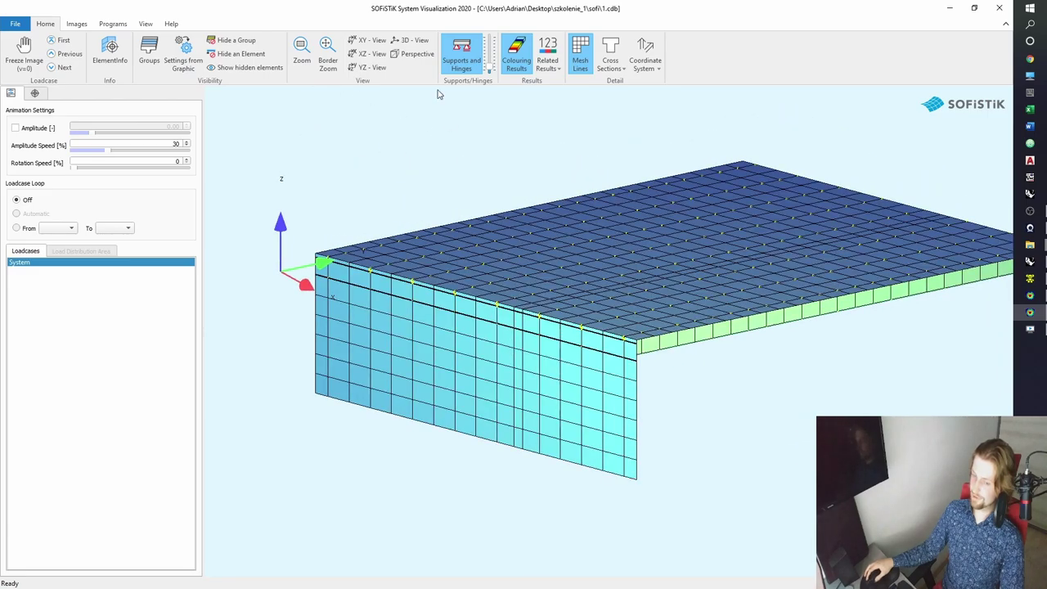
{"action": "left_click", "coordinate": [610, 49]}
{"action": "left_click", "coordinate": [610, 49]}
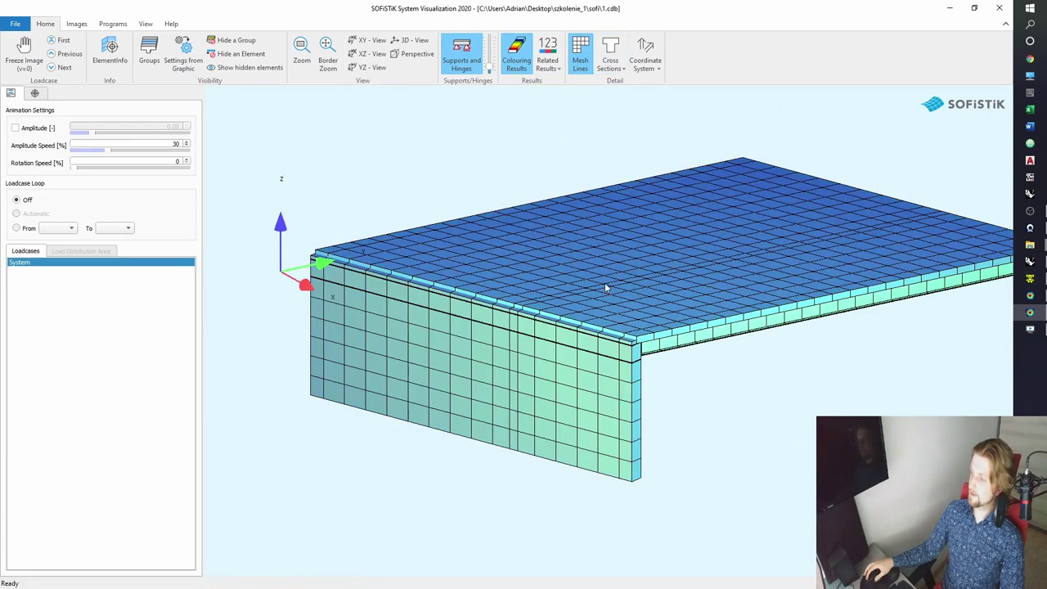
{"action": "left_click_drag", "start_coordinate": [605, 286], "coordinate": [517, 266]}
{"action": "scroll", "coordinate": [491, 321], "scroll_direction": "up", "scroll_amount": 3}
{"action": "middle_click_drag", "start_coordinate": [403, 339], "coordinate": [538, 333]}
{"action": "left_click_drag", "start_coordinate": [539, 333], "coordinate": [486, 347]}
{"action": "middle_click_drag", "start_coordinate": [486, 348], "coordinate": [510, 381]}
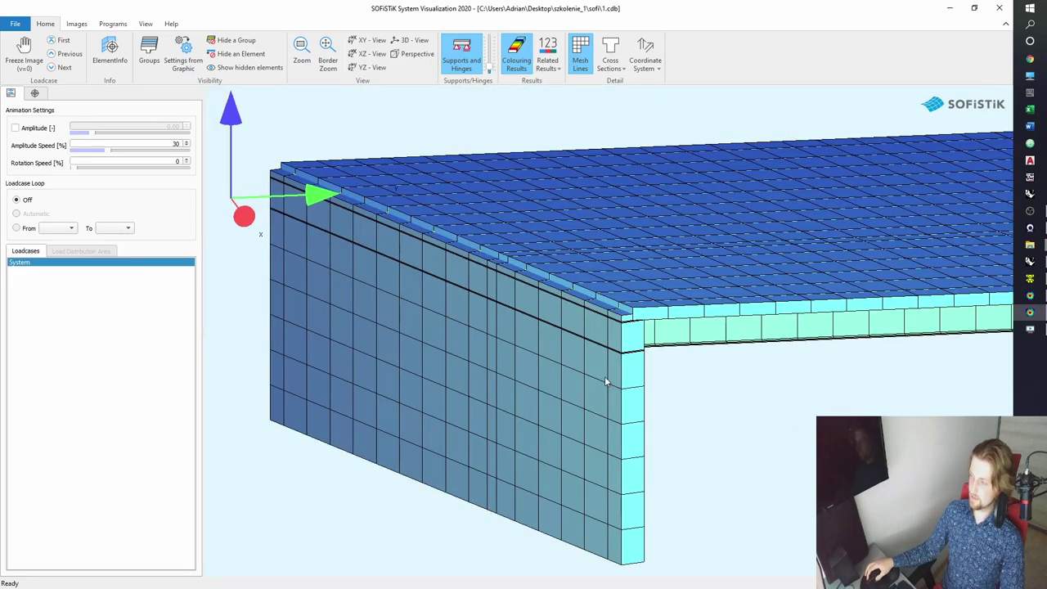
{"action": "left_click_drag", "start_coordinate": [605, 377], "coordinate": [564, 363]}
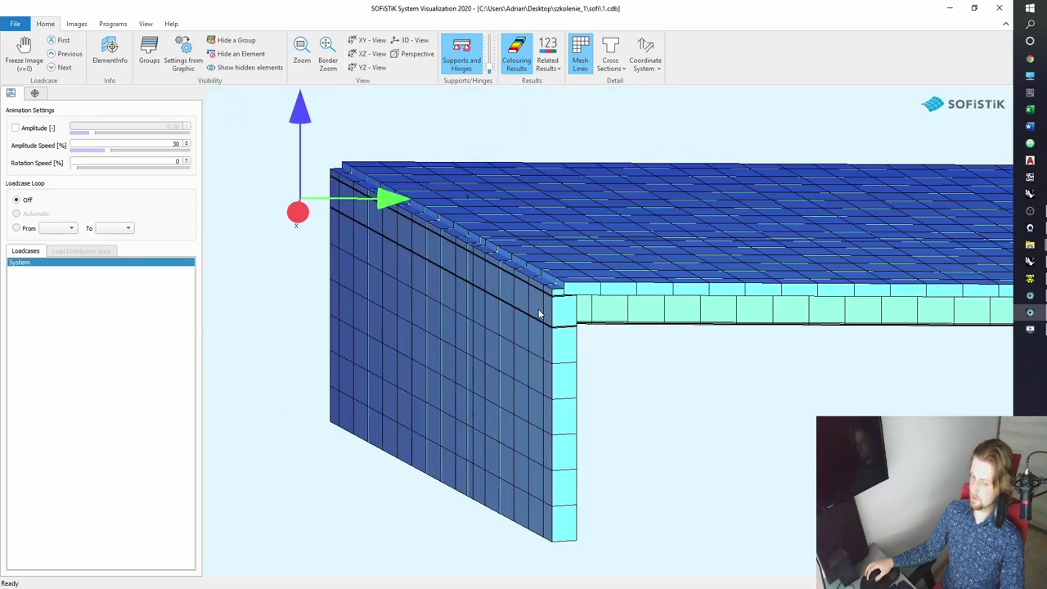
Recheck the abutment wall's junction with the deck slab from near and far and return to Grasshopper.
{"action": "left_click_drag", "start_coordinate": [572, 316], "coordinate": [533, 310]}
{"action": "scroll", "coordinate": [550, 311], "scroll_direction": "down", "scroll_amount": 3}
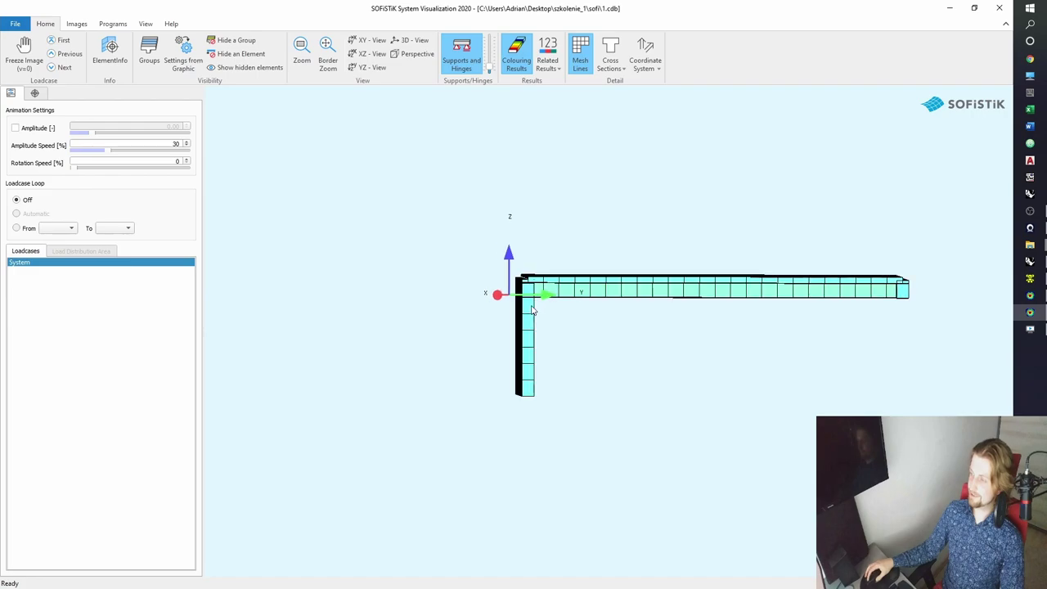
{"action": "scroll", "coordinate": [525, 327], "scroll_direction": "up", "scroll_amount": 3}
{"action": "left_click_drag", "start_coordinate": [420, 337], "coordinate": [598, 349]}
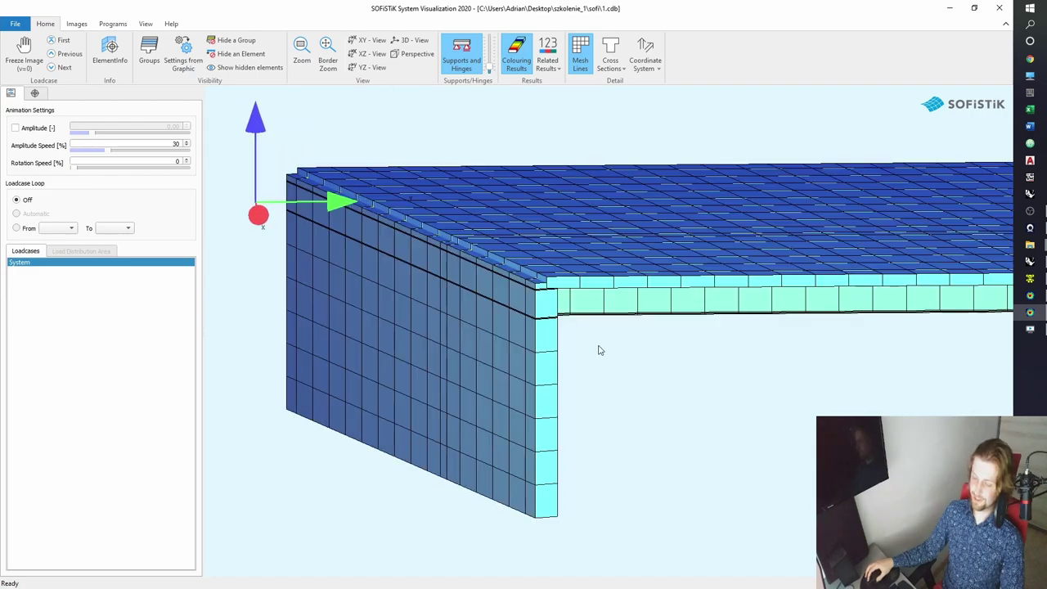
{"action": "left_click", "coordinate": [957, 11]}
{"action": "left_click", "coordinate": [949, 8]}
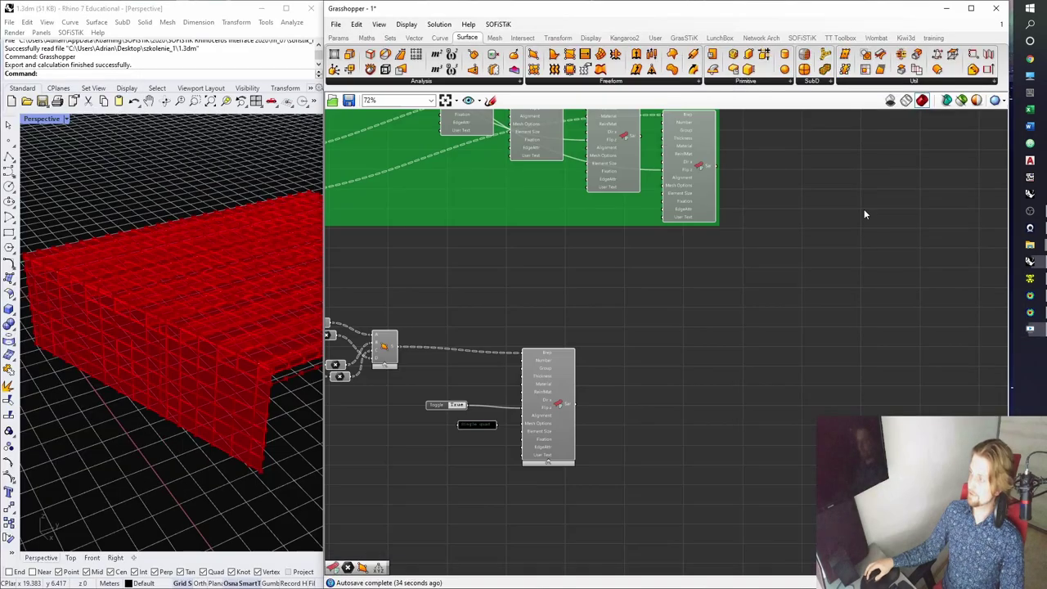
Set the Wall's thickness slider of the lower structural area set to 0.90 m.
{"action": "scroll", "coordinate": [653, 319], "scroll_direction": "down", "scroll_amount": 3}
{"action": "scroll", "coordinate": [603, 271], "scroll_direction": "up", "scroll_amount": 8}
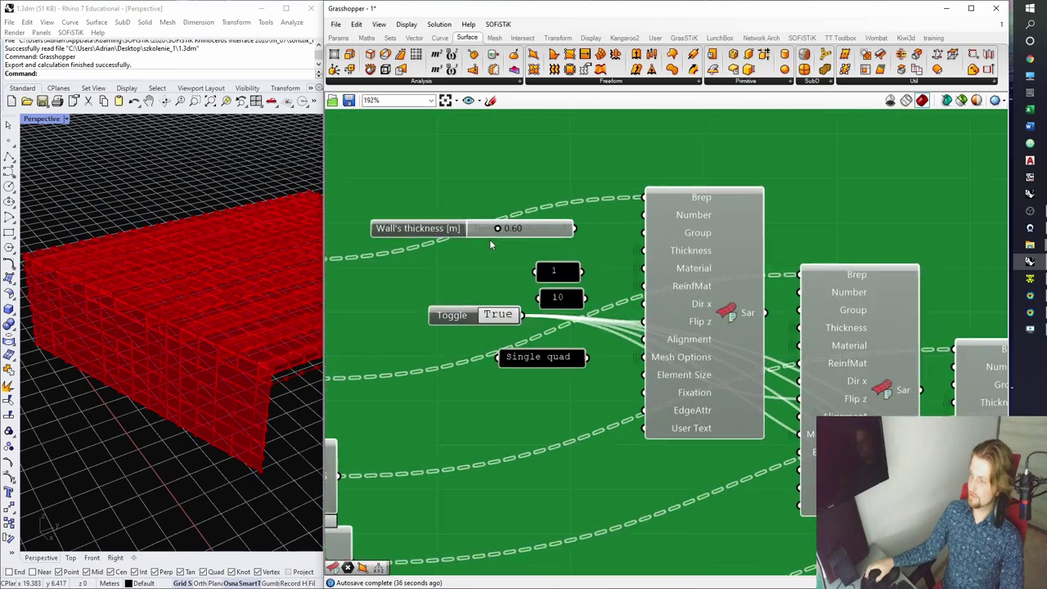
{"action": "double_click", "coordinate": [541, 282]}
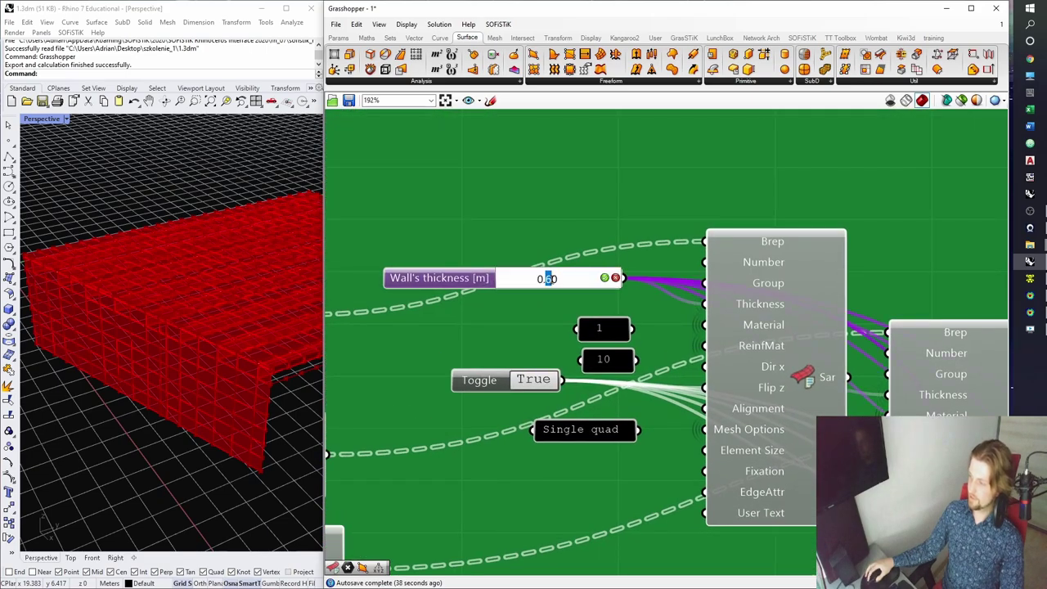
{"action": "type", "text": "0.90"}
{"action": "key", "text": "Return"}
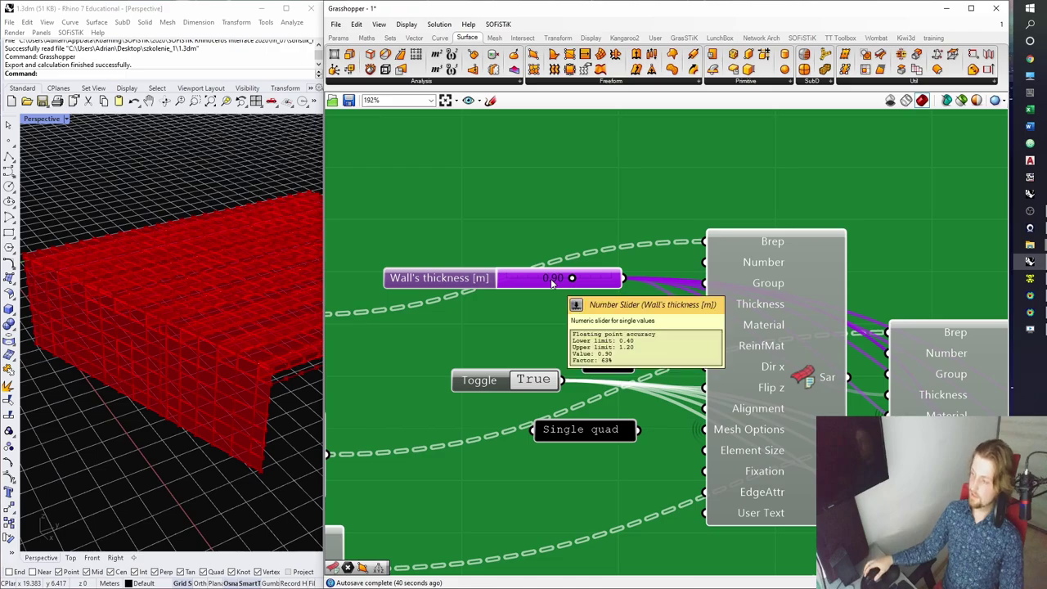
Compare the upper set's thickness slider and insert a relay on the output of the lower Wall's thickness slider.
{"action": "scroll", "coordinate": [566, 344], "scroll_direction": "down", "scroll_amount": 5}
{"action": "scroll", "coordinate": [510, 274], "scroll_direction": "up", "scroll_amount": 7}
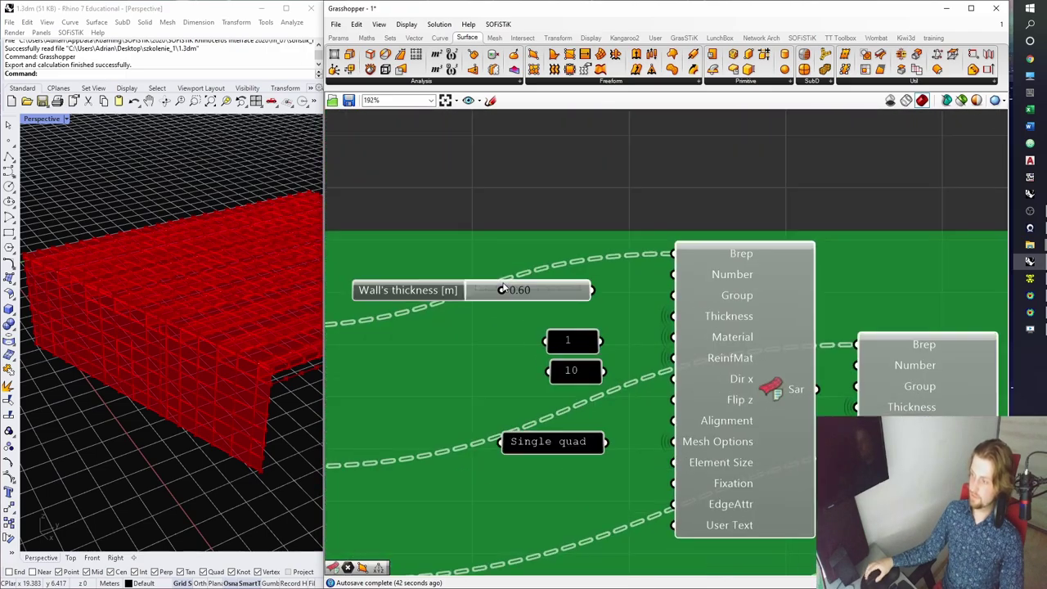
{"action": "scroll", "coordinate": [496, 267], "scroll_direction": "down", "scroll_amount": 5}
{"action": "right_click_drag", "start_coordinate": [568, 286], "coordinate": [551, 248]}
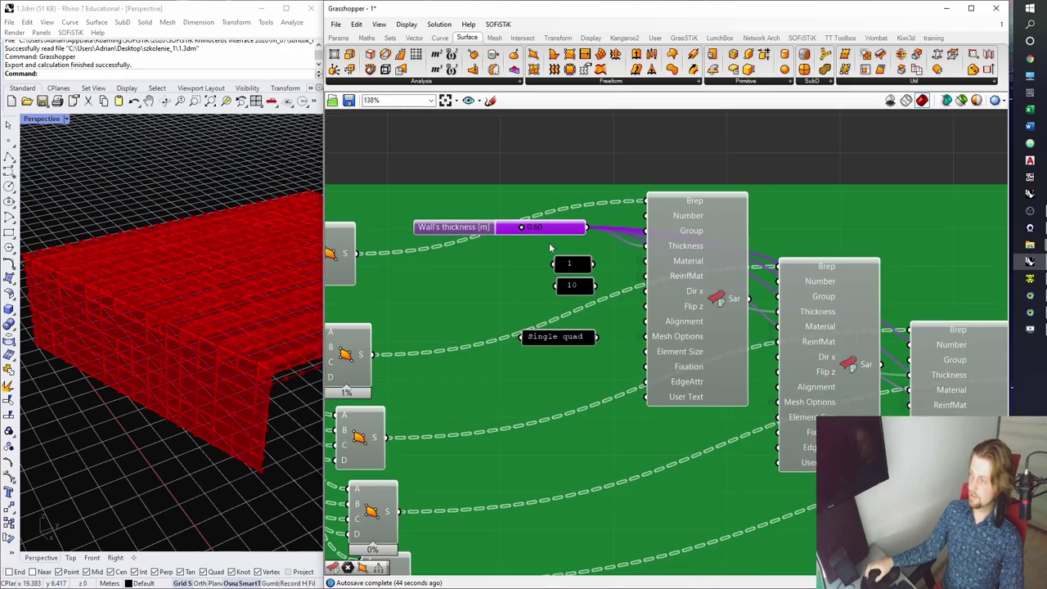
{"action": "scroll", "coordinate": [555, 209], "scroll_direction": "down", "scroll_amount": 4}
{"action": "scroll", "coordinate": [649, 523], "scroll_direction": "up", "scroll_amount": 2}
{"action": "right_click_drag", "start_coordinate": [650, 524], "coordinate": [616, 287]}
{"action": "scroll", "coordinate": [617, 287], "scroll_direction": "up", "scroll_amount": 2}
{"action": "left_click_drag", "start_coordinate": [588, 346], "coordinate": [549, 321]}
{"action": "scroll", "coordinate": [654, 322], "scroll_direction": "up", "scroll_amount": 2}
{"action": "double_click", "coordinate": [690, 322]}
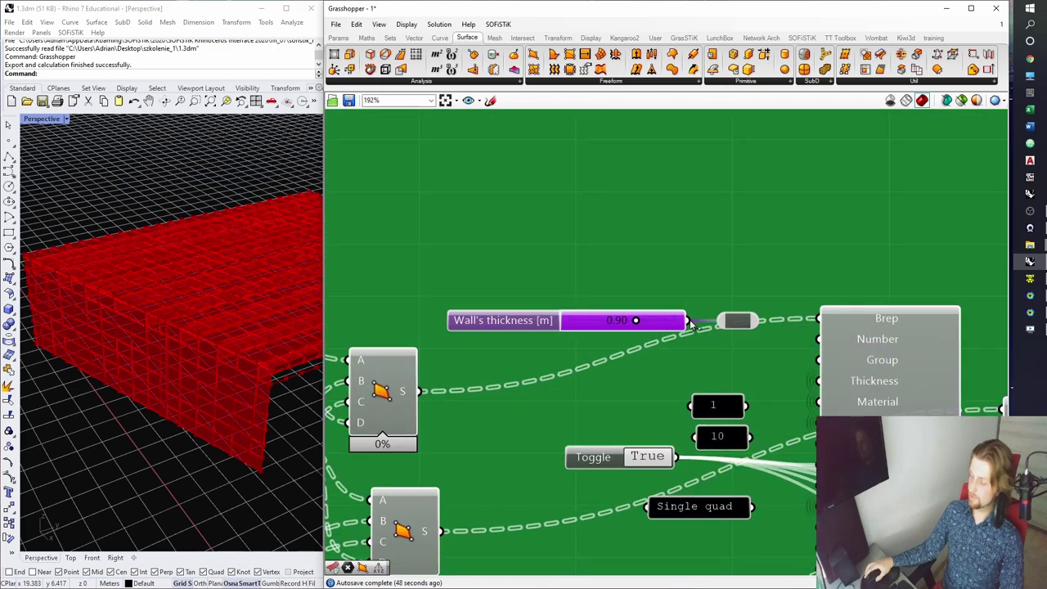
Feed the lower set's thickness relay from the upper Wall's thickness slider and remove the duplicate slider and relay.
{"action": "scroll", "coordinate": [690, 318], "scroll_direction": "down", "scroll_amount": 7}
{"action": "right_click_drag", "start_coordinate": [675, 256], "coordinate": [620, 317]}
{"action": "right_click_drag", "start_coordinate": [608, 272], "coordinate": [578, 346]}
{"action": "scroll", "coordinate": [513, 210], "scroll_direction": "up", "scroll_amount": 3}
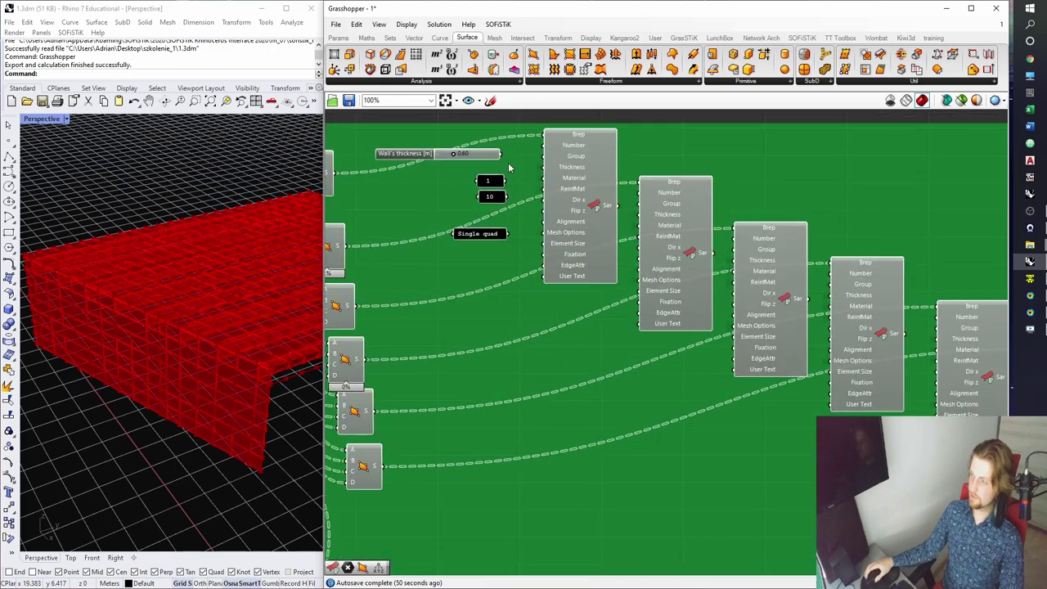
{"action": "left_click_drag", "start_coordinate": [503, 156], "coordinate": [589, 371]}
{"action": "scroll", "coordinate": [502, 206], "scroll_direction": "down", "scroll_amount": 5}
{"action": "scroll", "coordinate": [571, 418], "scroll_direction": "up", "scroll_amount": 2}
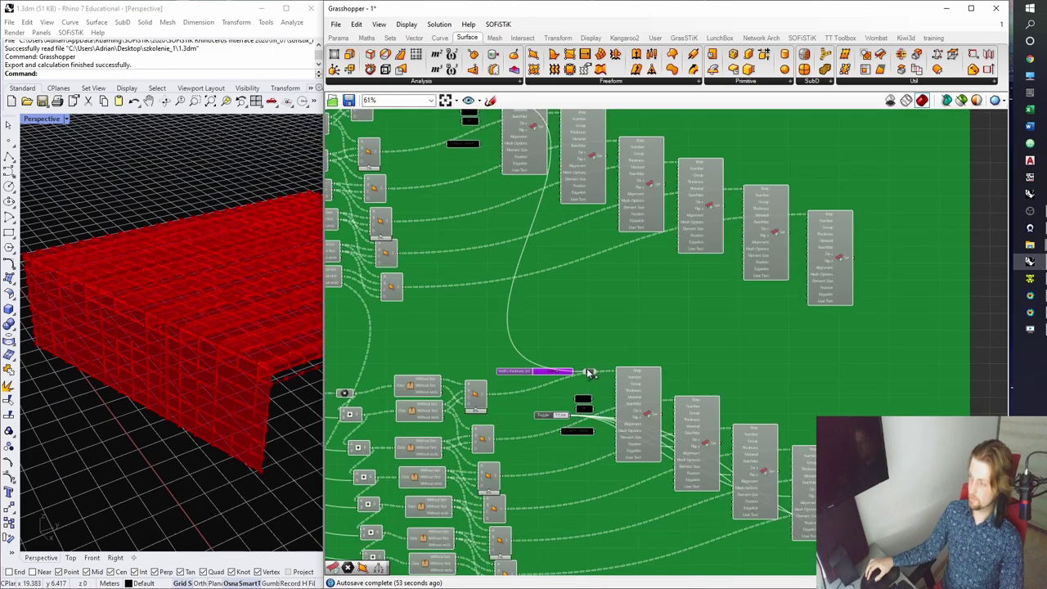
{"action": "scroll", "coordinate": [589, 372], "scroll_direction": "up", "scroll_amount": 1}
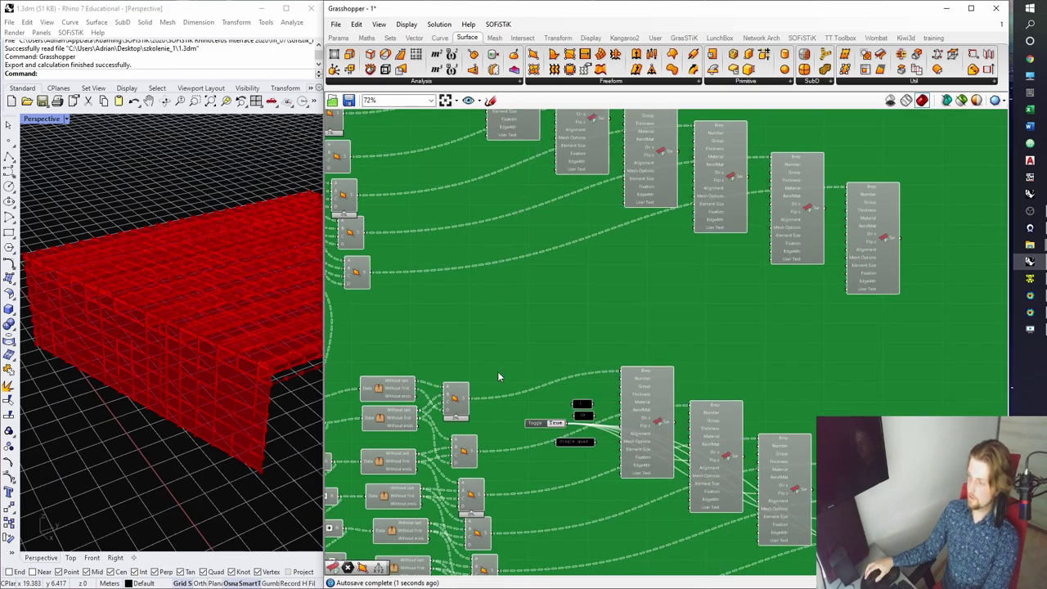
Set the shared Wall's thickness slider of the upper structural area set to 0.90 m.
{"action": "right_click_drag", "start_coordinate": [498, 376], "coordinate": [469, 185]}
{"action": "scroll", "coordinate": [473, 180], "scroll_direction": "up", "scroll_amount": 4}
{"action": "double_click", "coordinate": [481, 170]}
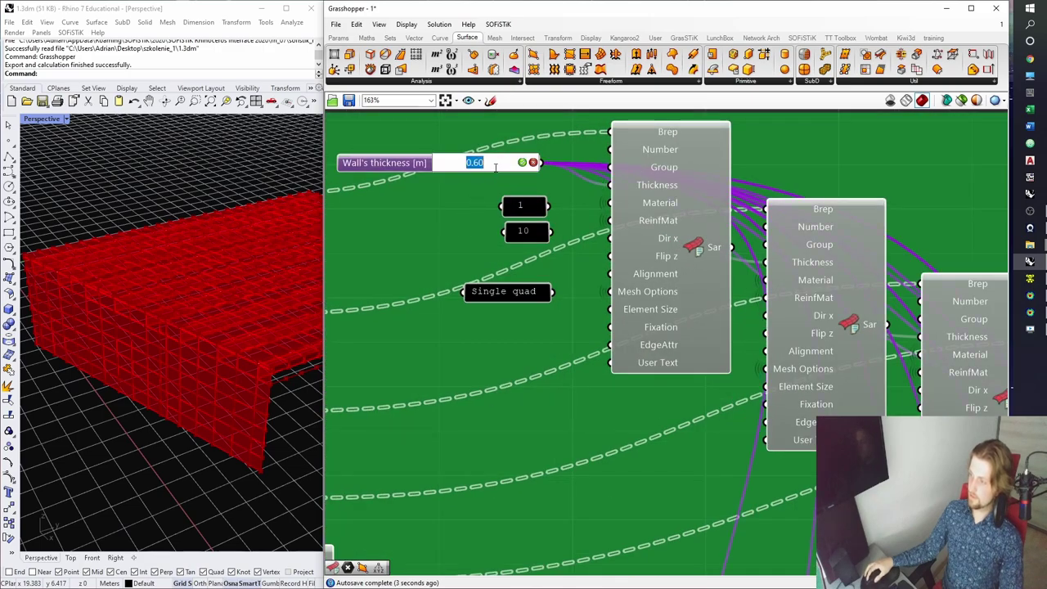
{"action": "type", "text": "0.6"}
{"action": "key", "text": "Return"}
{"action": "scroll", "coordinate": [518, 208], "scroll_direction": "down", "scroll_amount": 4}
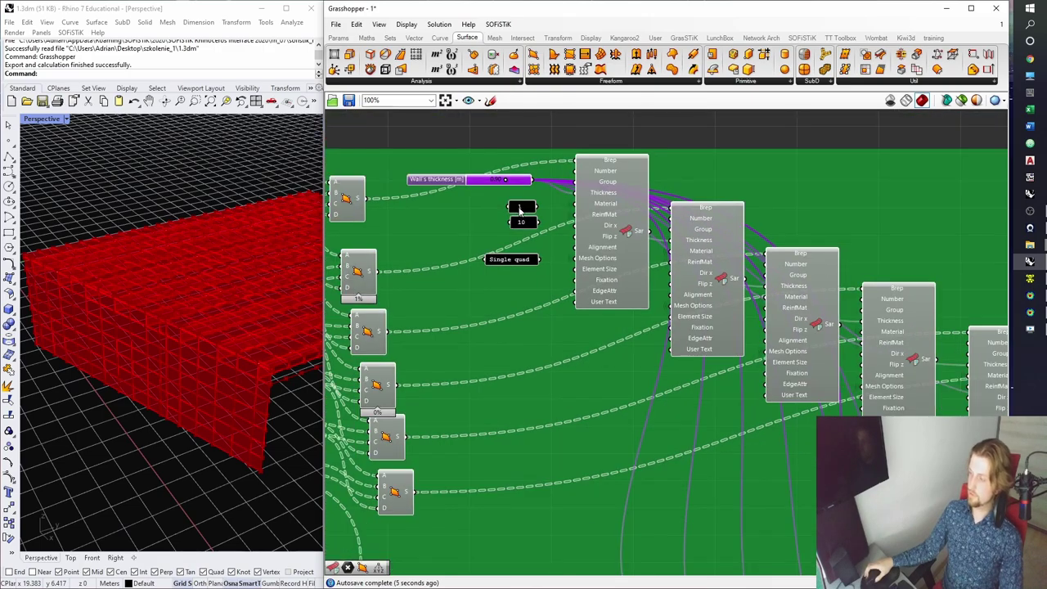
Select the abutment wall's structural area and check where its thickness and material inputs come from.
{"action": "scroll", "coordinate": [614, 327], "scroll_direction": "down", "scroll_amount": 2}
{"action": "right_click_drag", "start_coordinate": [640, 391], "coordinate": [594, 268]}
{"action": "right_click_drag", "start_coordinate": [680, 372], "coordinate": [603, 260]}
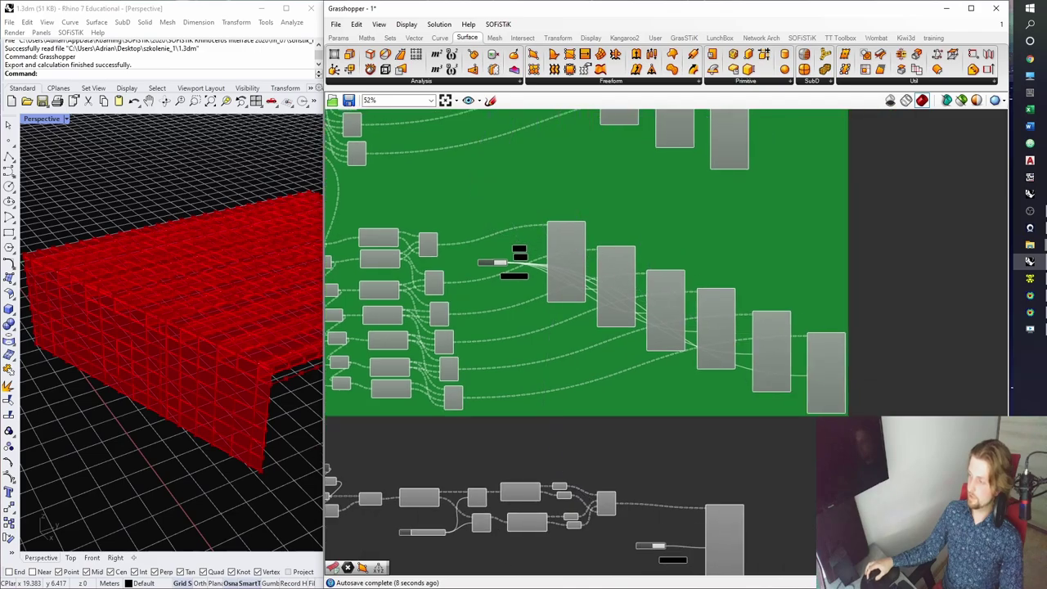
{"action": "right_click_drag", "start_coordinate": [795, 533], "coordinate": [895, 328]}
{"action": "scroll", "coordinate": [822, 385], "scroll_direction": "down", "scroll_amount": 4}
{"action": "scroll", "coordinate": [839, 349], "scroll_direction": "up", "scroll_amount": 3}
{"action": "left_click_drag", "start_coordinate": [879, 408], "coordinate": [771, 309]}
{"action": "scroll", "coordinate": [830, 333], "scroll_direction": "up", "scroll_amount": 5}
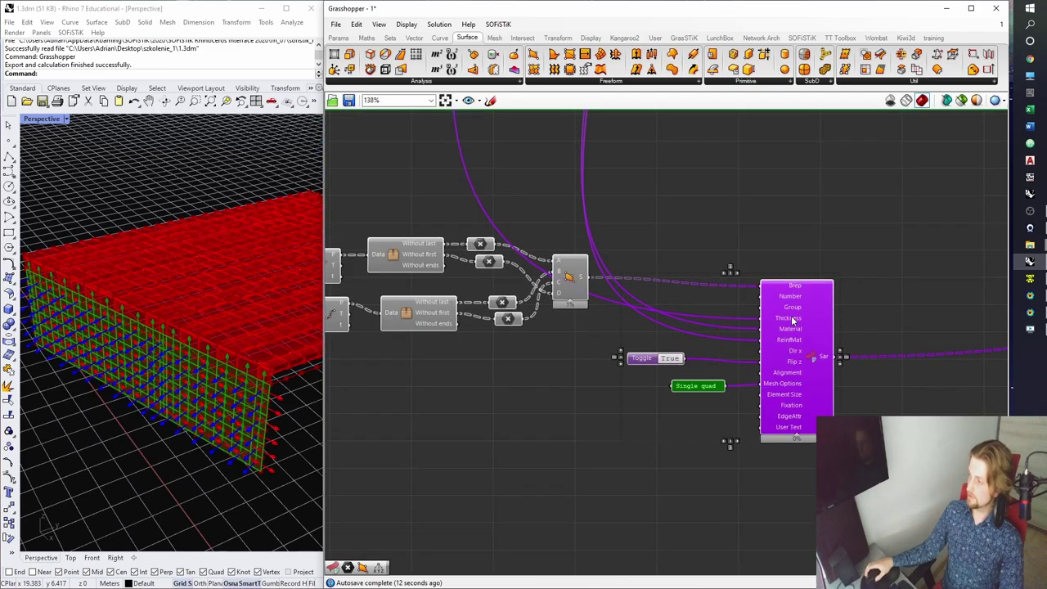
{"action": "scroll", "coordinate": [784, 287], "scroll_direction": "down", "scroll_amount": 5}
Move the abutment wall's component chain slightly farther below the green group.
{"action": "left_click_drag", "start_coordinate": [872, 419], "coordinate": [384, 232]}
{"action": "left_click_drag", "start_coordinate": [808, 309], "coordinate": [811, 355]}
{"action": "right_click_drag", "start_coordinate": [725, 308], "coordinate": [728, 264]}
{"action": "left_click", "coordinate": [727, 264]}
Select the point parameter feeding the abutment wall and inspect its points in the Rhino viewport.
{"action": "scroll", "coordinate": [472, 257], "scroll_direction": "up", "scroll_amount": 4}
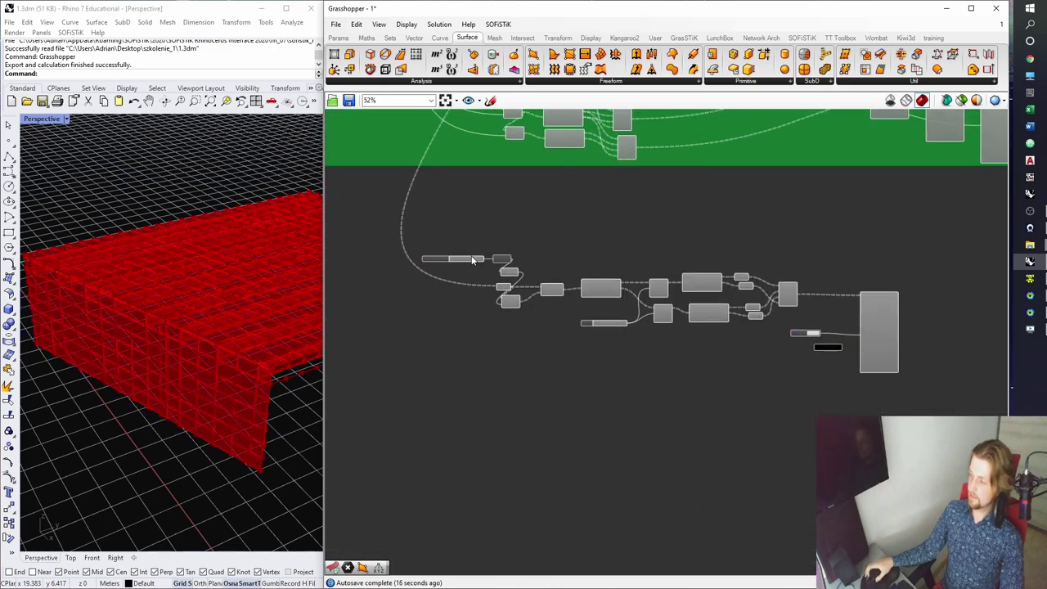
{"action": "scroll", "coordinate": [486, 284], "scroll_direction": "up", "scroll_amount": 3}
{"action": "left_click", "coordinate": [515, 297]}
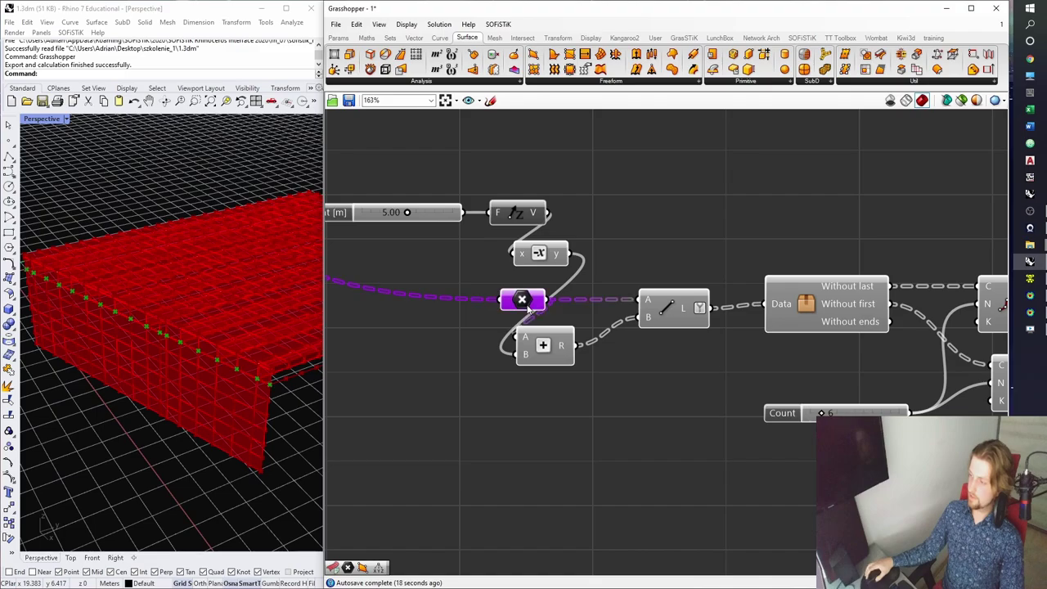
{"action": "left_click", "coordinate": [262, 386]}
{"action": "scroll", "coordinate": [237, 372], "scroll_direction": "down", "scroll_amount": 6}
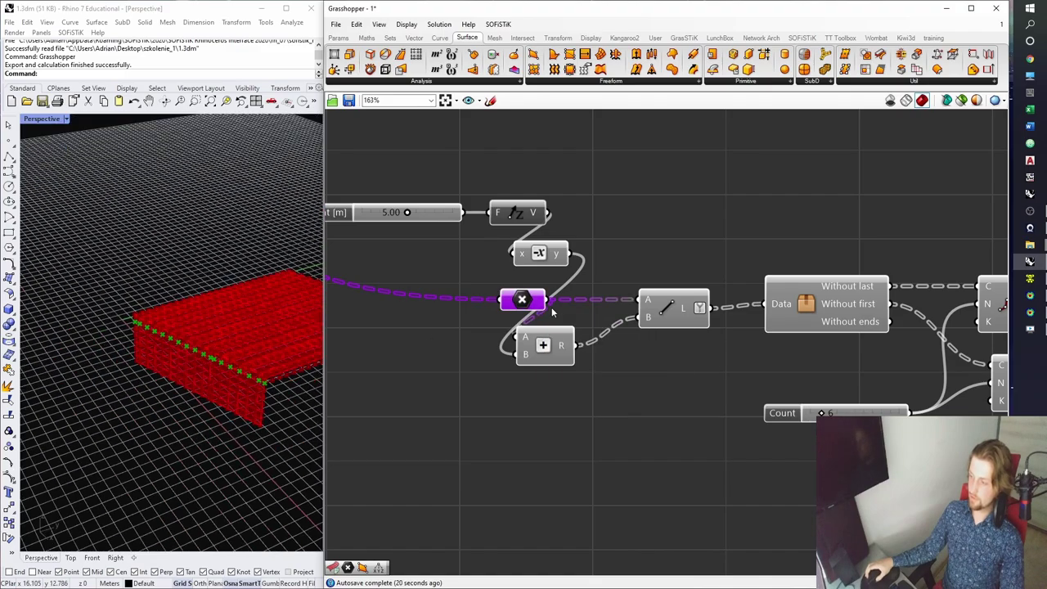
{"action": "scroll", "coordinate": [196, 353], "scroll_direction": "up", "scroll_amount": 5}
{"action": "right_click_drag", "start_coordinate": [234, 357], "coordinate": [231, 333]}
{"action": "scroll", "coordinate": [577, 270], "scroll_direction": "down", "scroll_amount": 6}
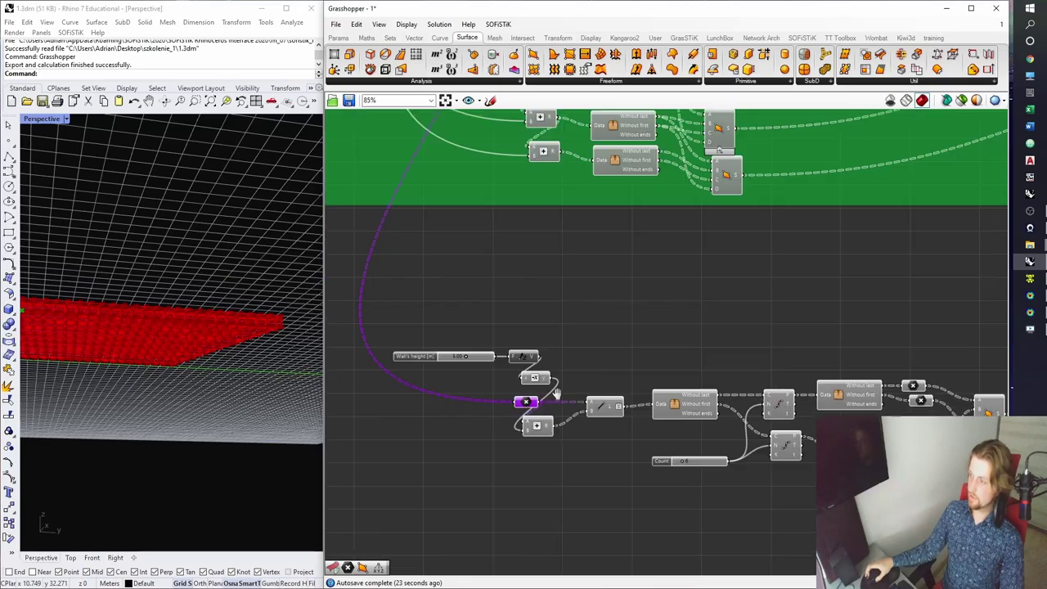
Select the last Addition component of the upper and lower deck sets and compare their points in the viewport.
{"action": "scroll", "coordinate": [531, 245], "scroll_direction": "up", "scroll_amount": 3}
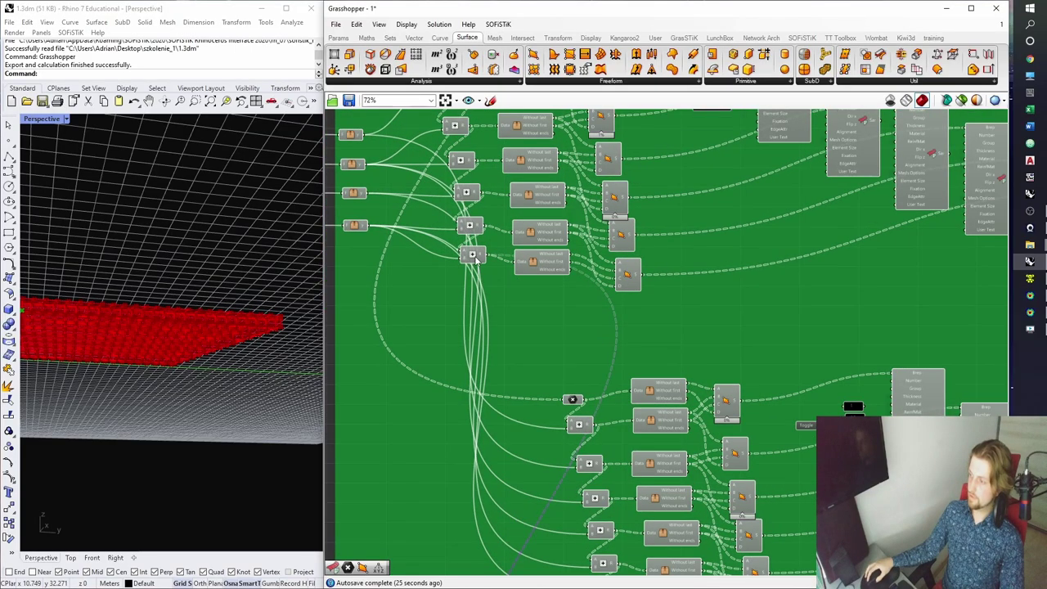
{"action": "right_click_drag", "start_coordinate": [531, 304], "coordinate": [568, 180]}
{"action": "scroll", "coordinate": [153, 350], "scroll_direction": "down", "scroll_amount": 4}
{"action": "right_click_drag", "start_coordinate": [153, 351], "coordinate": [170, 371]}
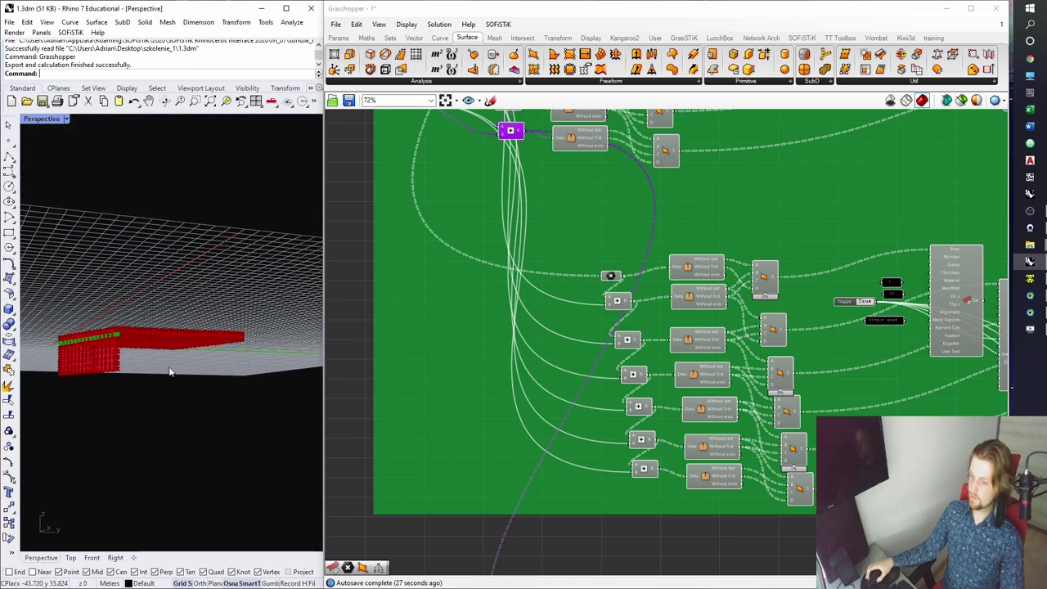
{"action": "left_click", "coordinate": [644, 471]}
{"action": "right_click_drag", "start_coordinate": [599, 412], "coordinate": [536, 266]}
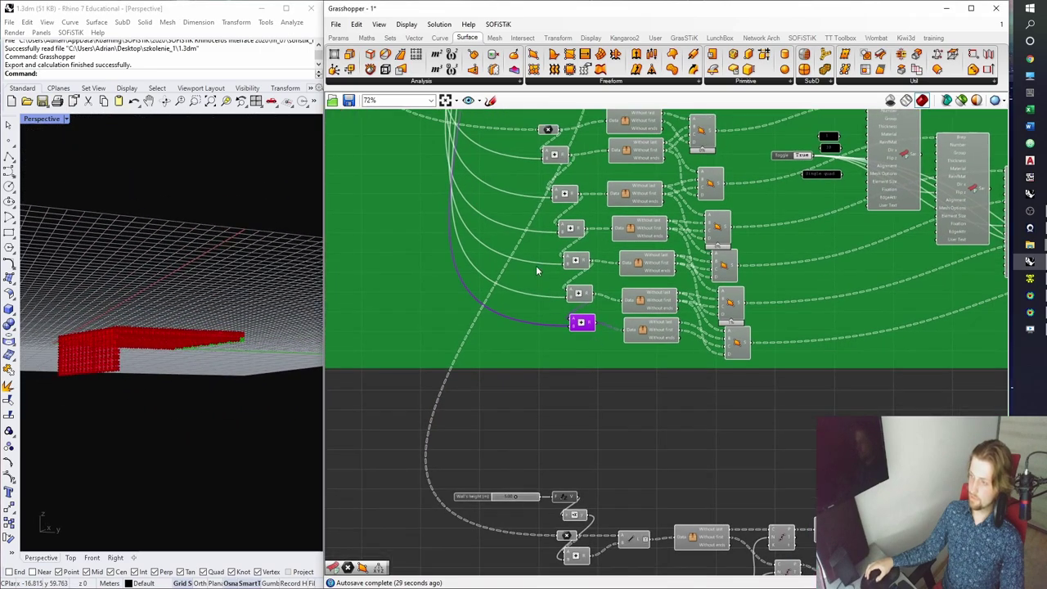
Duplicate the abutment wall chain, from its point parameter to the structural area, below the original.
{"action": "right_click_drag", "start_coordinate": [619, 555], "coordinate": [450, 306]}
{"action": "left_click_drag", "start_coordinate": [942, 477], "coordinate": [341, 286]}
{"action": "scroll", "coordinate": [656, 343], "scroll_direction": "down", "scroll_amount": 4}
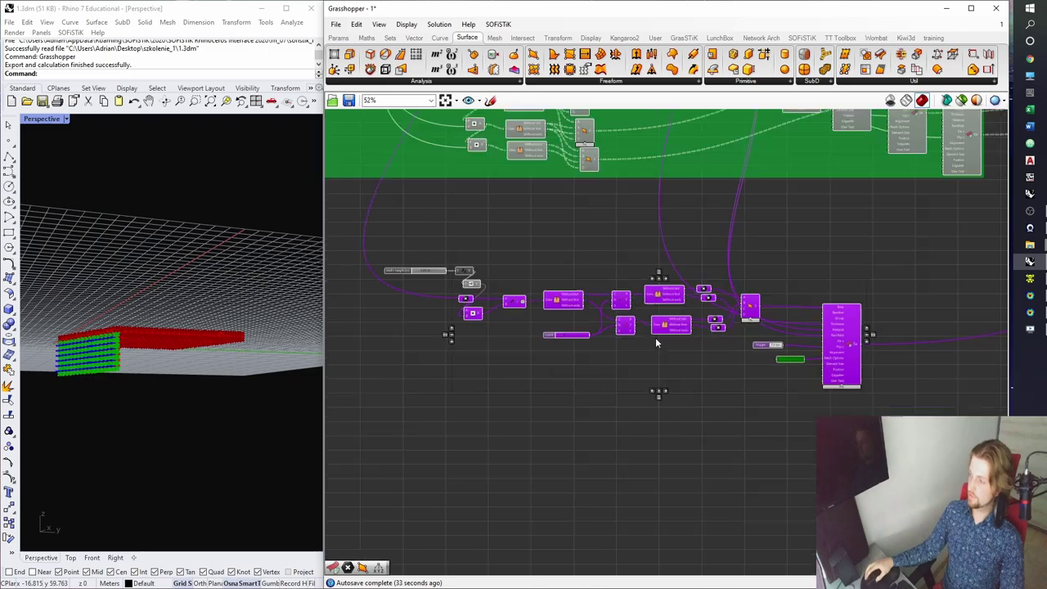
{"action": "left_click_drag", "start_coordinate": [695, 217], "coordinate": [721, 386], "text": "alt"}
{"action": "left_click", "coordinate": [619, 329]}
Reroute the duplicated wall chain's point input to the result of the lower set's last Addition, using a temporary relay.
{"action": "scroll", "coordinate": [402, 330], "scroll_direction": "up", "scroll_amount": 4}
{"action": "scroll", "coordinate": [417, 355], "scroll_direction": "up", "scroll_amount": 3}
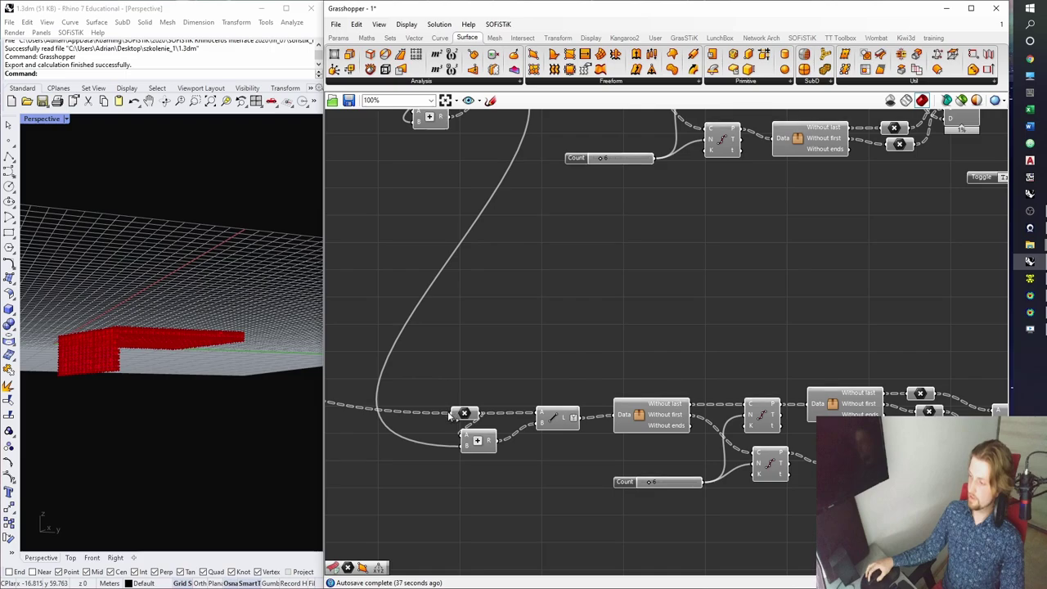
{"action": "scroll", "coordinate": [435, 361], "scroll_direction": "down", "scroll_amount": 5}
{"action": "scroll", "coordinate": [406, 177], "scroll_direction": "up", "scroll_amount": 3}
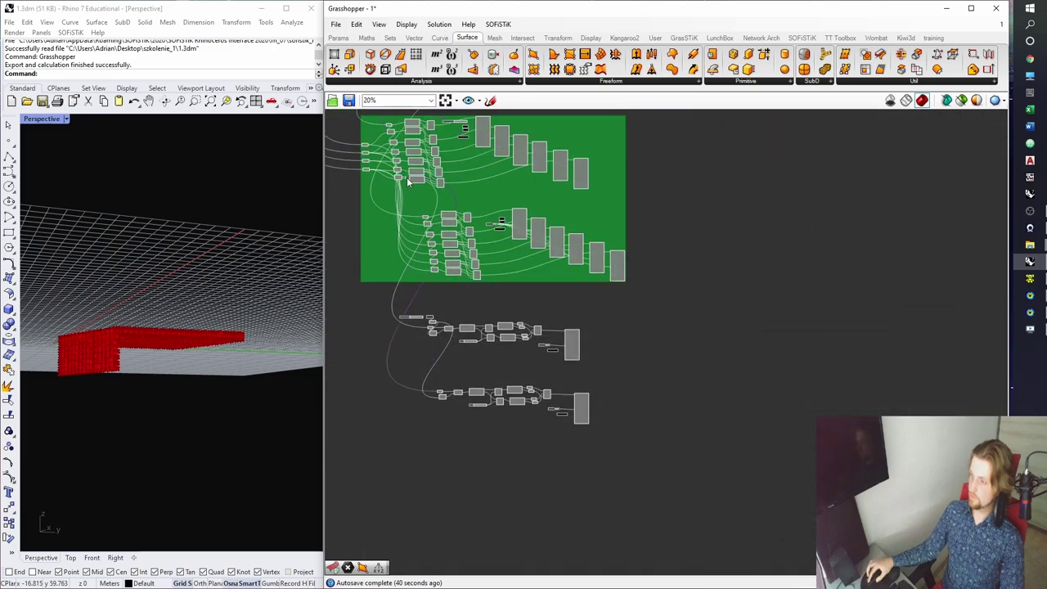
{"action": "scroll", "coordinate": [448, 346], "scroll_direction": "up", "scroll_amount": 4}
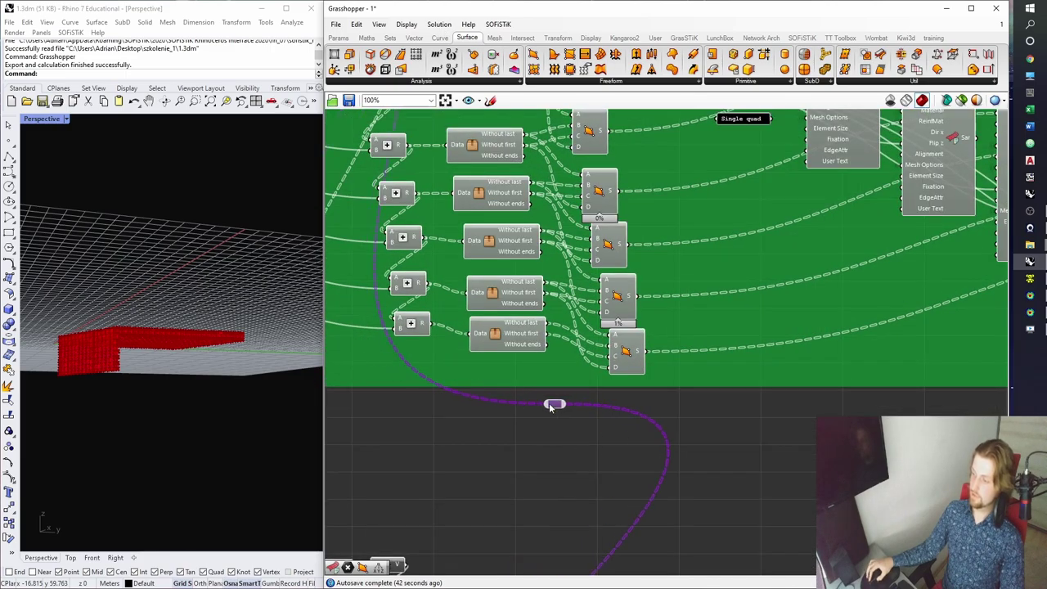
{"action": "left_click", "coordinate": [425, 324]}
{"action": "left_click_drag", "start_coordinate": [445, 378], "coordinate": [458, 390]}
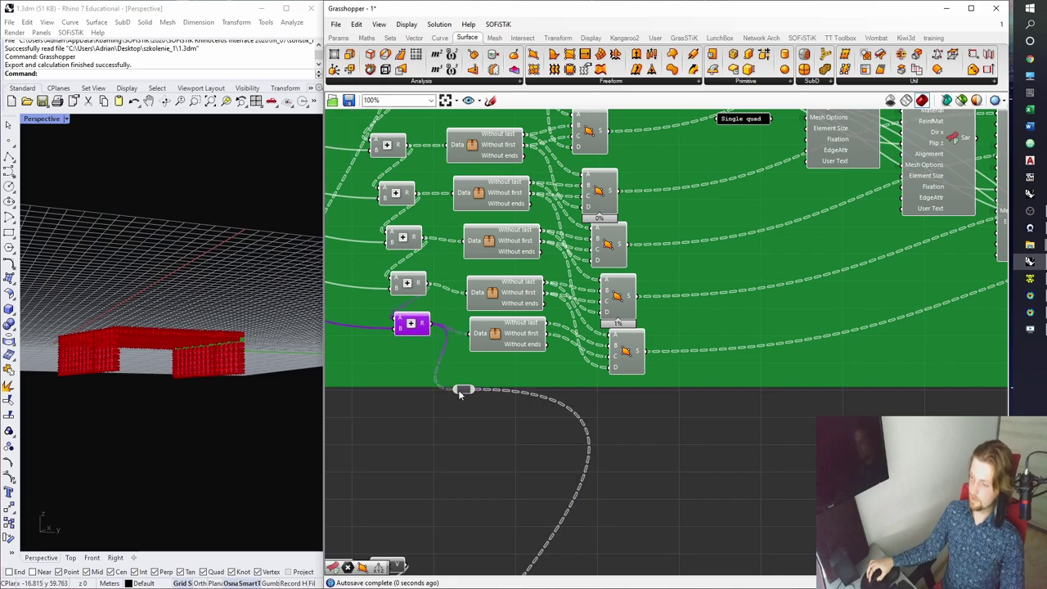
{"action": "double_click", "coordinate": [460, 390]}
Examine the duplicated wall in the viewport and follow its chain from the start points and lines to the structural area.
{"action": "right_click_drag", "start_coordinate": [194, 378], "coordinate": [219, 378]}
{"action": "scroll", "coordinate": [230, 372], "scroll_direction": "up", "scroll_amount": 5}
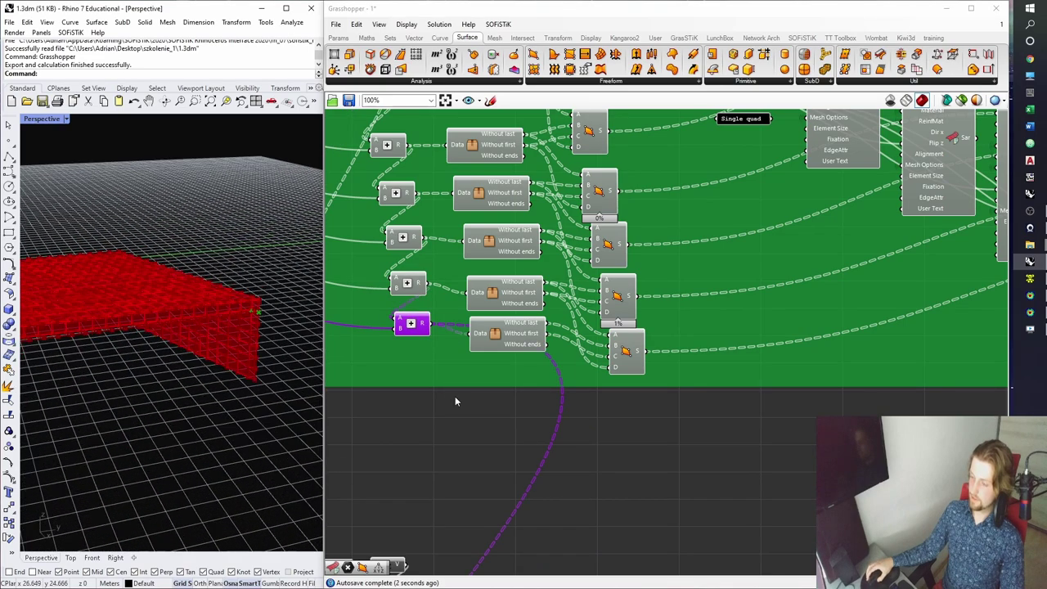
{"action": "scroll", "coordinate": [491, 384], "scroll_direction": "down", "scroll_amount": 3}
{"action": "right_click_drag", "start_coordinate": [552, 340], "coordinate": [534, 117]}
{"action": "right_click_drag", "start_coordinate": [470, 512], "coordinate": [470, 387]}
{"action": "scroll", "coordinate": [471, 358], "scroll_direction": "up", "scroll_amount": 6}
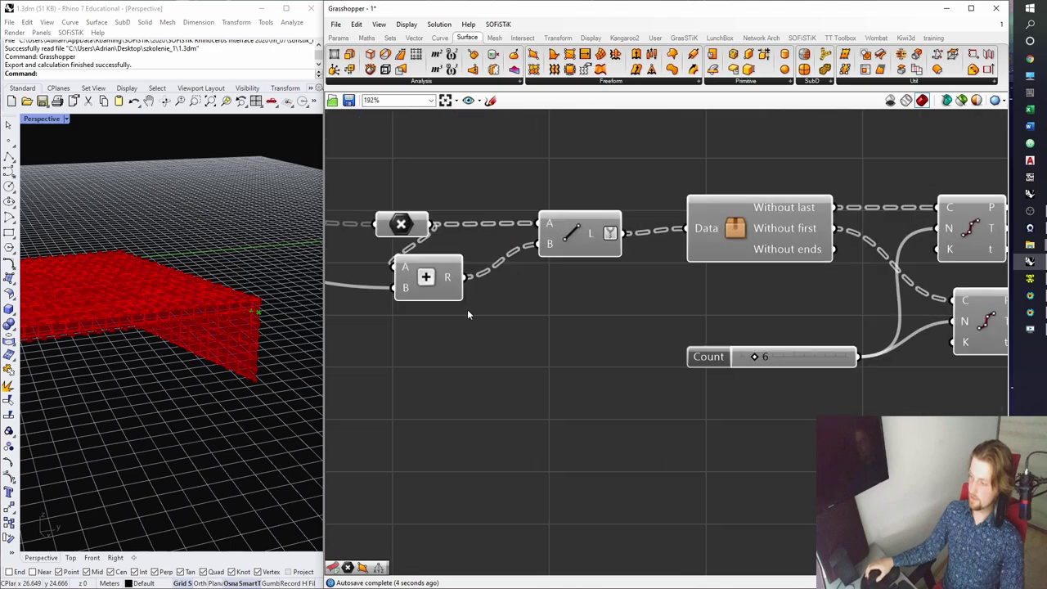
{"action": "right_click_drag", "start_coordinate": [468, 309], "coordinate": [451, 358]}
{"action": "left_click", "coordinate": [417, 337]}
{"action": "left_click", "coordinate": [561, 288]}
{"action": "right_click_drag", "start_coordinate": [937, 325], "coordinate": [585, 322]}
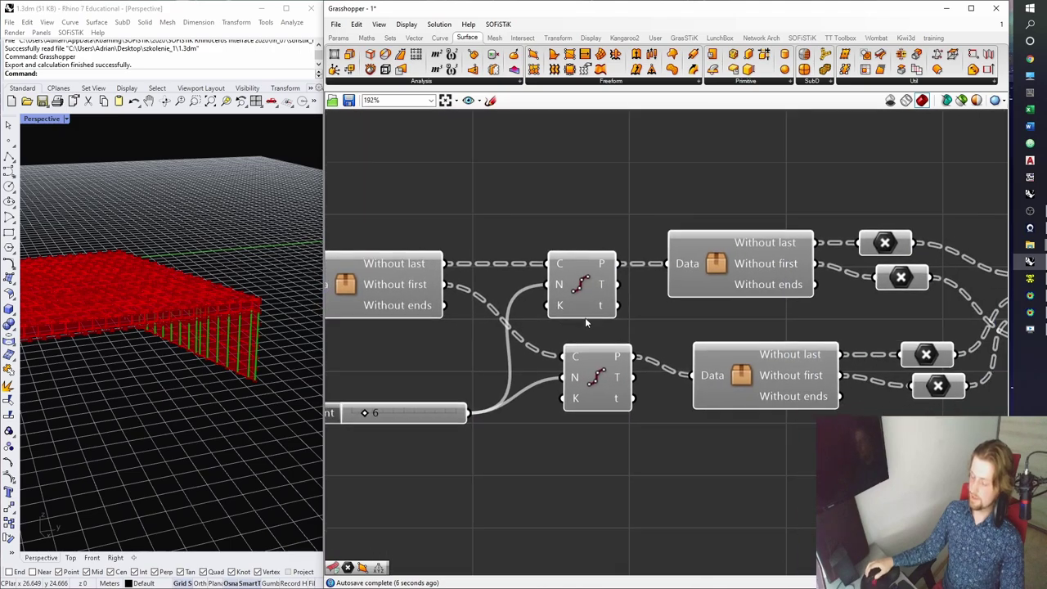
{"action": "scroll", "coordinate": [593, 332], "scroll_direction": "down", "scroll_amount": 2}
{"action": "right_click_drag", "start_coordinate": [673, 332], "coordinate": [350, 336]}
{"action": "right_click_drag", "start_coordinate": [836, 443], "coordinate": [745, 420]}
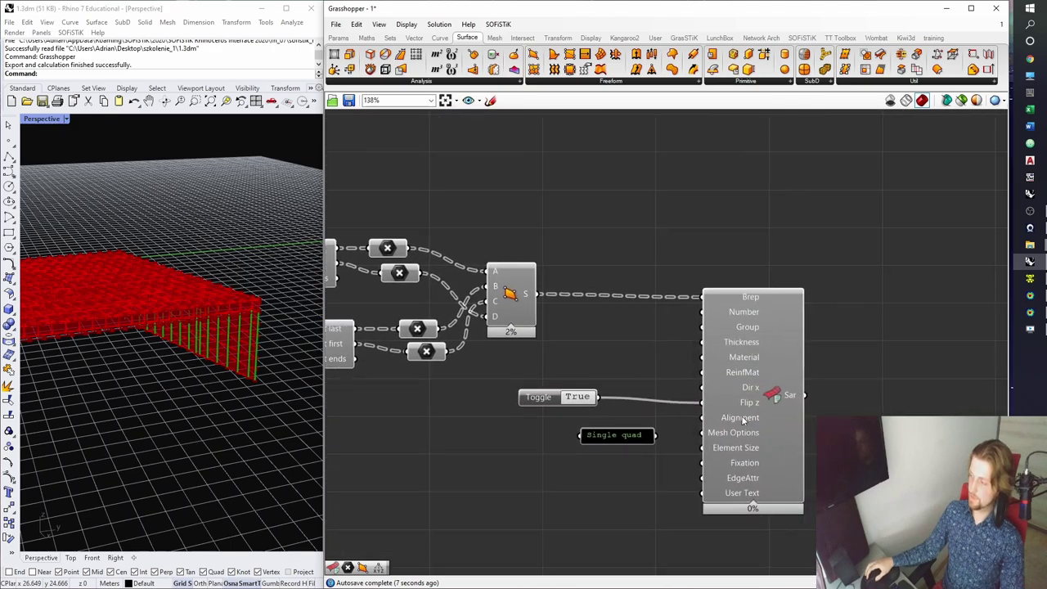
Set the second wall structural area's Flip z toggle to False and check its local axes in the viewport.
{"action": "left_click", "coordinate": [751, 416]}
{"action": "right_click_drag", "start_coordinate": [255, 365], "coordinate": [221, 371]}
{"action": "scroll", "coordinate": [243, 358], "scroll_direction": "up", "scroll_amount": 5}
{"action": "scroll", "coordinate": [243, 359], "scroll_direction": "up", "scroll_amount": 2}
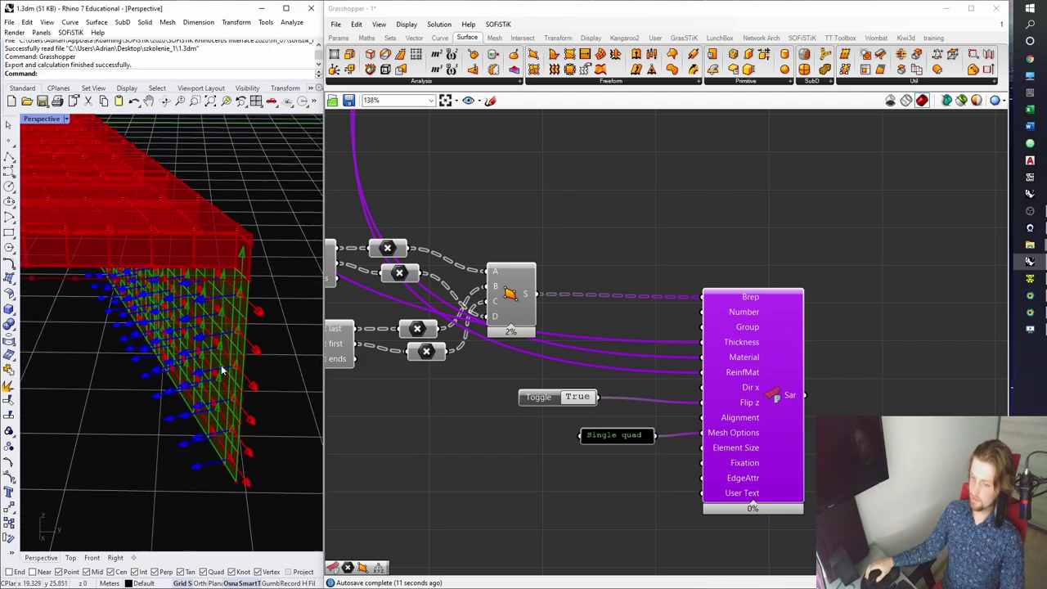
{"action": "double_click", "coordinate": [583, 398]}
{"action": "mouse_move", "coordinate": [199, 381]}
{"action": "right_mouse_down"}
{"action": "mouse_move", "coordinate": [143, 382]}
{"action": "mouse_move", "coordinate": [211, 378]}
{"action": "right_mouse_up"}
{"action": "scroll", "coordinate": [736, 376], "scroll_direction": "down", "scroll_amount": 3}
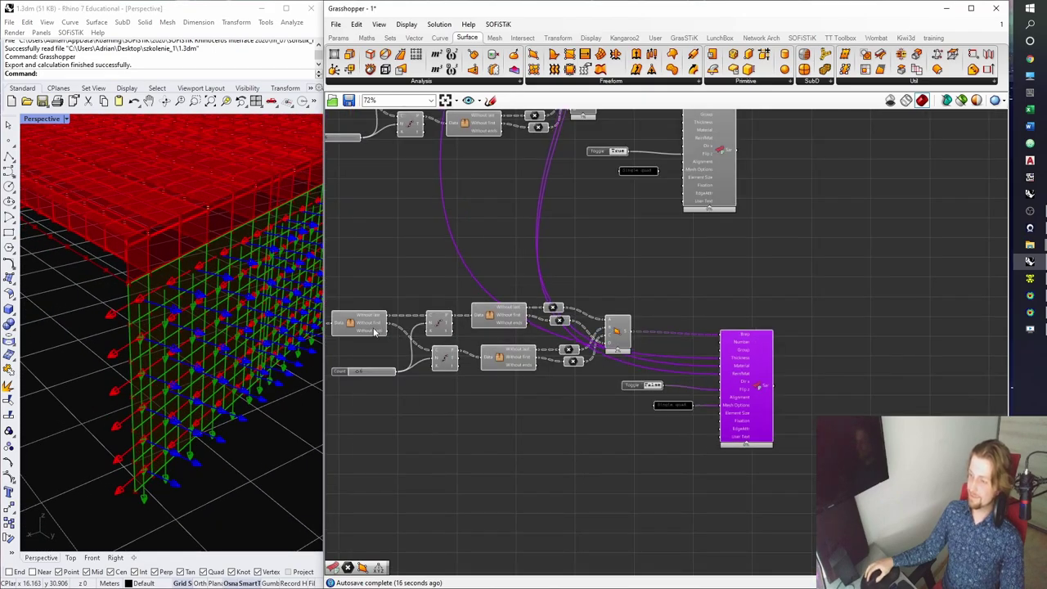
{"action": "scroll", "coordinate": [186, 341], "scroll_direction": "down", "scroll_amount": 5}
{"action": "right_click_drag", "start_coordinate": [169, 357], "coordinate": [205, 386]}
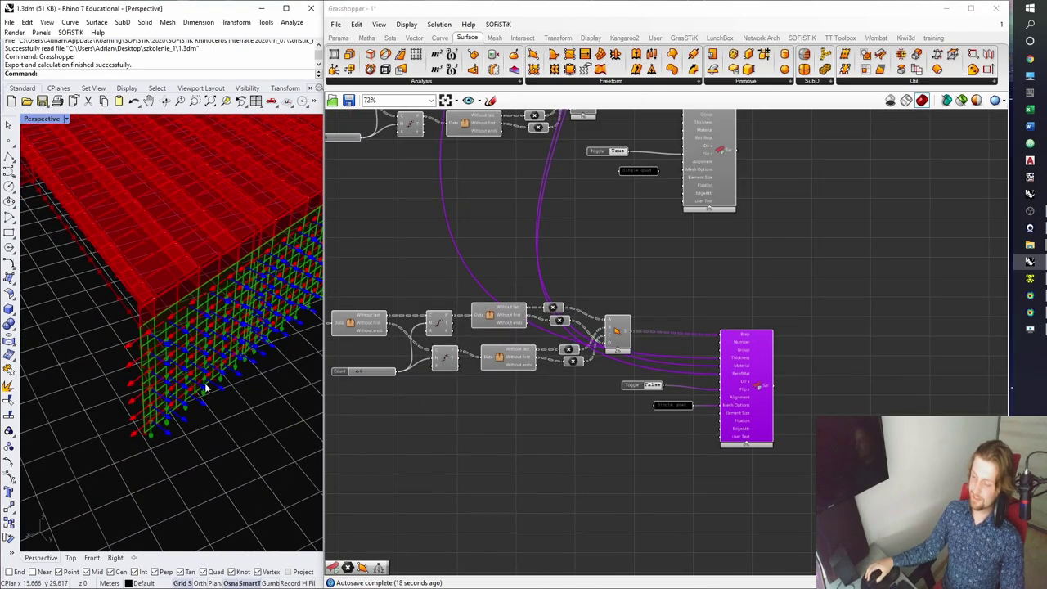
Examine the duplicated wall's Count slider and the division points it produces, following the chain and the viewport.
{"action": "scroll", "coordinate": [668, 399], "scroll_direction": "down", "scroll_amount": 3}
{"action": "right_click_drag", "start_coordinate": [469, 384], "coordinate": [583, 378]}
{"action": "scroll", "coordinate": [584, 379], "scroll_direction": "up", "scroll_amount": 2}
{"action": "scroll", "coordinate": [583, 379], "scroll_direction": "up", "scroll_amount": 5}
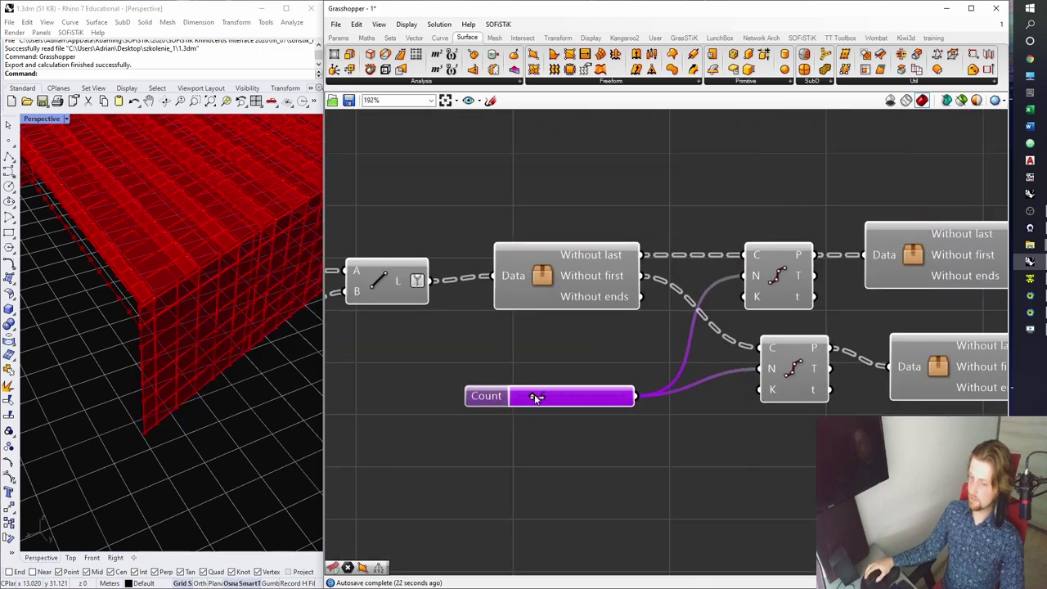
{"action": "scroll", "coordinate": [536, 397], "scroll_direction": "down", "scroll_amount": 5}
{"action": "scroll", "coordinate": [422, 327], "scroll_direction": "up", "scroll_amount": 3}
{"action": "left_click", "coordinate": [414, 315]}
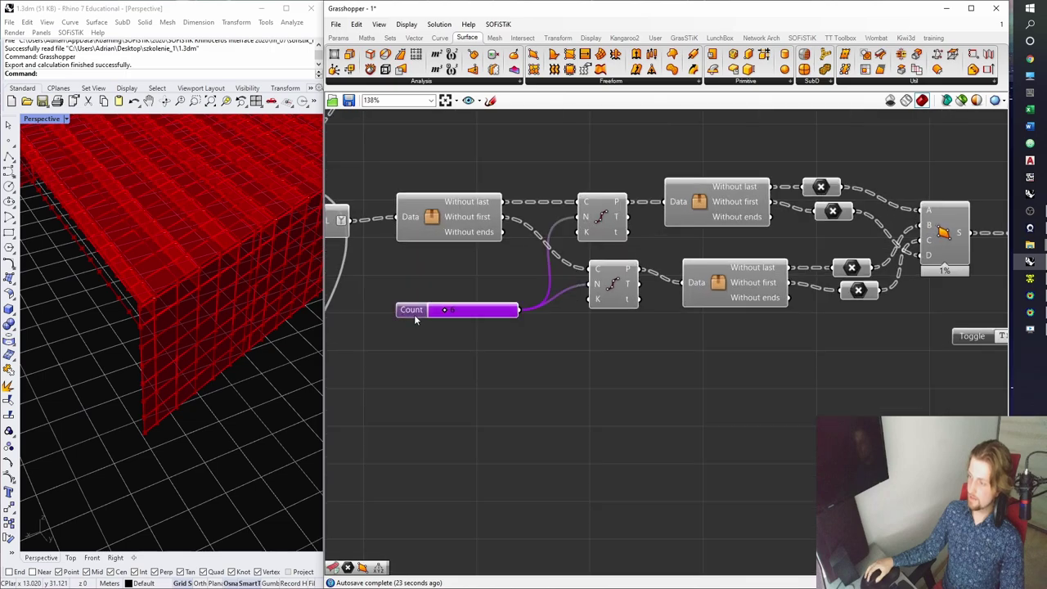
{"action": "scroll", "coordinate": [414, 315], "scroll_direction": "down", "scroll_amount": 1}
{"action": "scroll", "coordinate": [539, 354], "scroll_direction": "down", "scroll_amount": 3}
{"action": "right_click_drag", "start_coordinate": [583, 498], "coordinate": [604, 359]}
{"action": "scroll", "coordinate": [603, 360], "scroll_direction": "up", "scroll_amount": 2}
{"action": "left_click", "coordinate": [612, 375]}
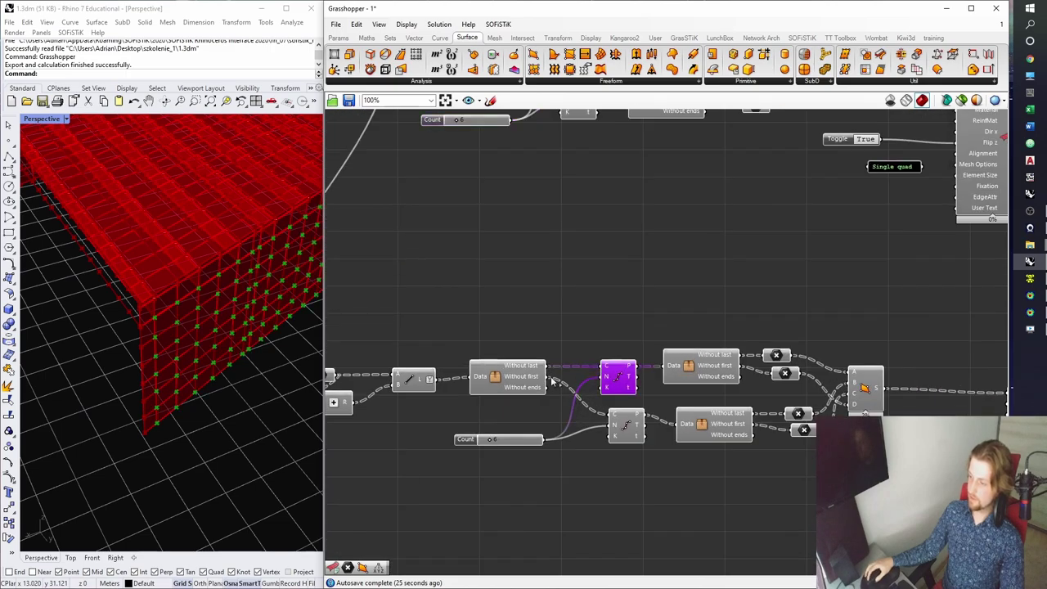
{"action": "right_click_drag", "start_coordinate": [175, 351], "coordinate": [157, 297]}
{"action": "scroll", "coordinate": [542, 425], "scroll_direction": "up", "scroll_amount": 3}
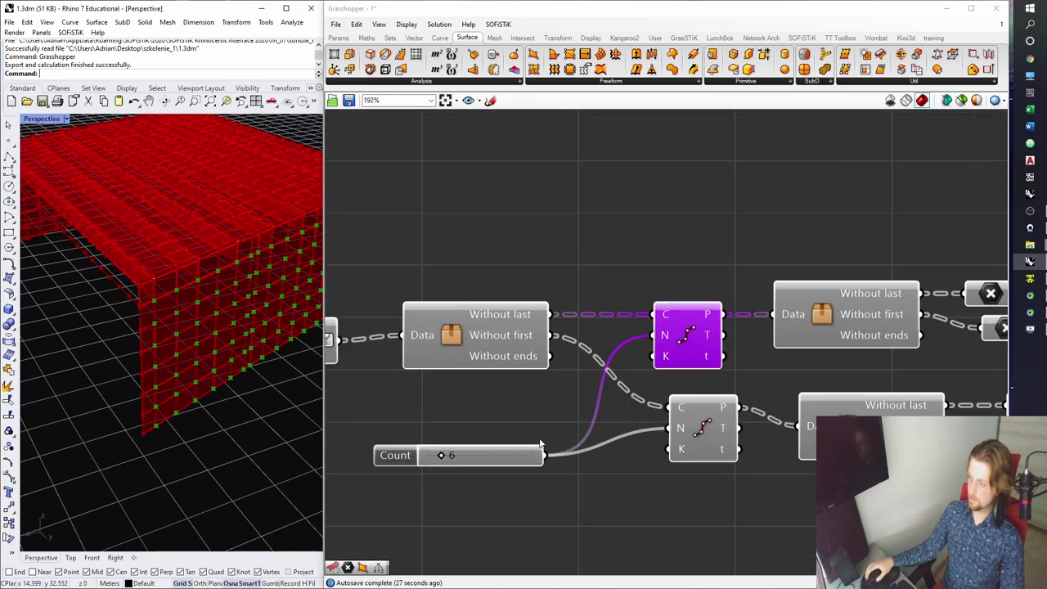
Feed both curve divisions of the duplicated wall from the upper wall's Count slider using a temporary relay, and delete the duplicate slider.
{"action": "double_click", "coordinate": [549, 455]}
{"action": "scroll", "coordinate": [559, 430], "scroll_direction": "down", "scroll_amount": 3}
{"action": "right_click_drag", "start_coordinate": [524, 135], "coordinate": [500, 197]}
{"action": "left_click_drag", "start_coordinate": [493, 187], "coordinate": [542, 506]}
{"action": "left_click", "coordinate": [550, 507]}
{"action": "key", "text": "Delete"}
{"action": "left_click", "coordinate": [446, 508]}
{"action": "key", "text": "Delete"}
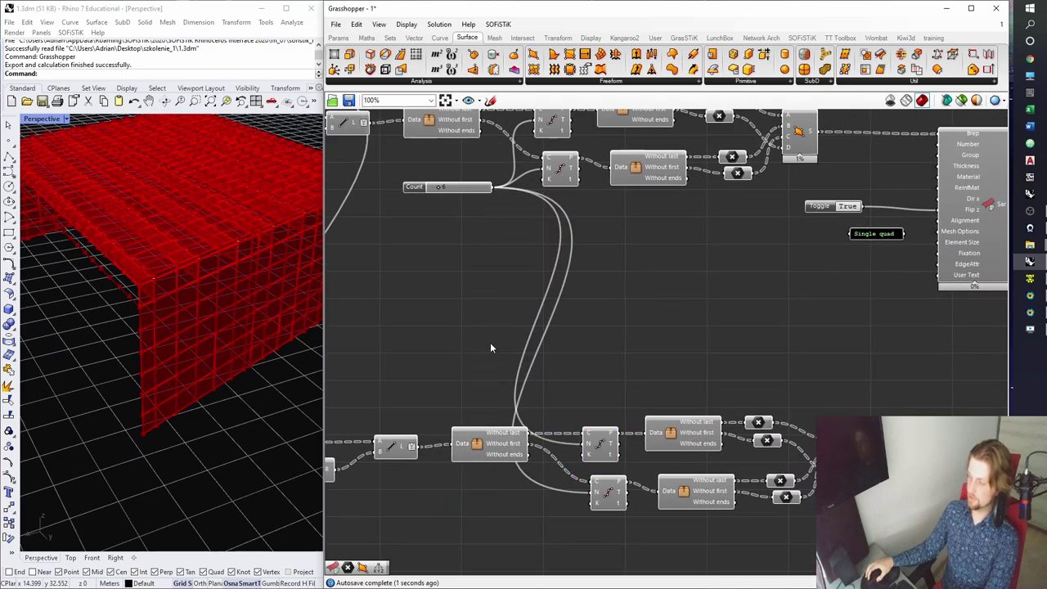
Connect the second wall's structural area to the destination fed by the first one, using a temporary relay, and save the definition.
{"action": "right_click_drag", "start_coordinate": [630, 306], "coordinate": [591, 368]}
{"action": "right_click_drag", "start_coordinate": [547, 425], "coordinate": [560, 311]}
{"action": "scroll", "coordinate": [559, 389], "scroll_direction": "down", "scroll_amount": 5}
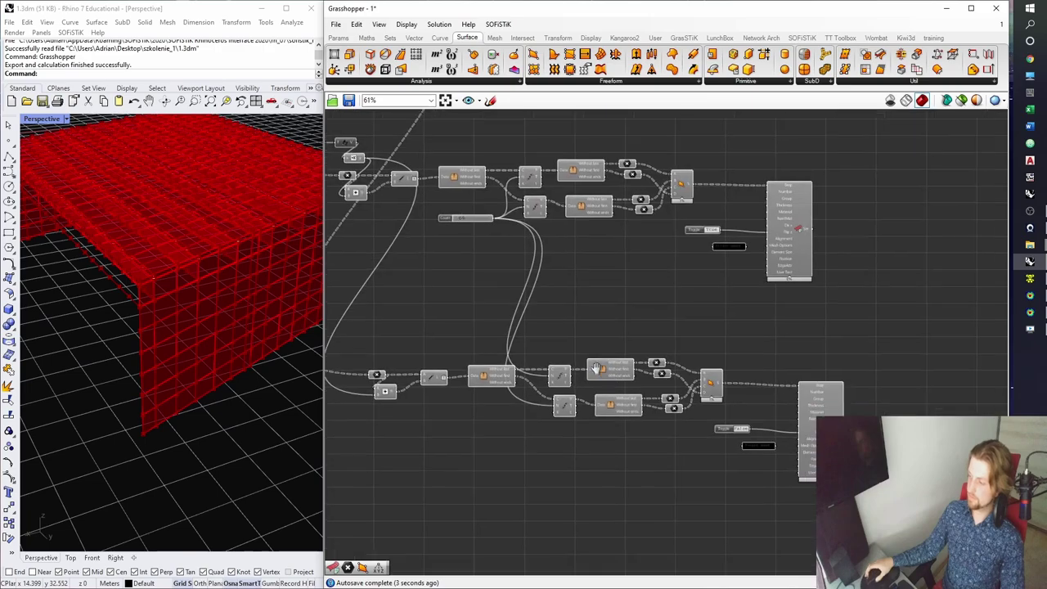
{"action": "scroll", "coordinate": [705, 305], "scroll_direction": "up", "scroll_amount": 2}
{"action": "scroll", "coordinate": [734, 284], "scroll_direction": "up", "scroll_amount": 2}
{"action": "right_click_drag", "start_coordinate": [732, 283], "coordinate": [638, 238]}
{"action": "left_click", "coordinate": [639, 238]}
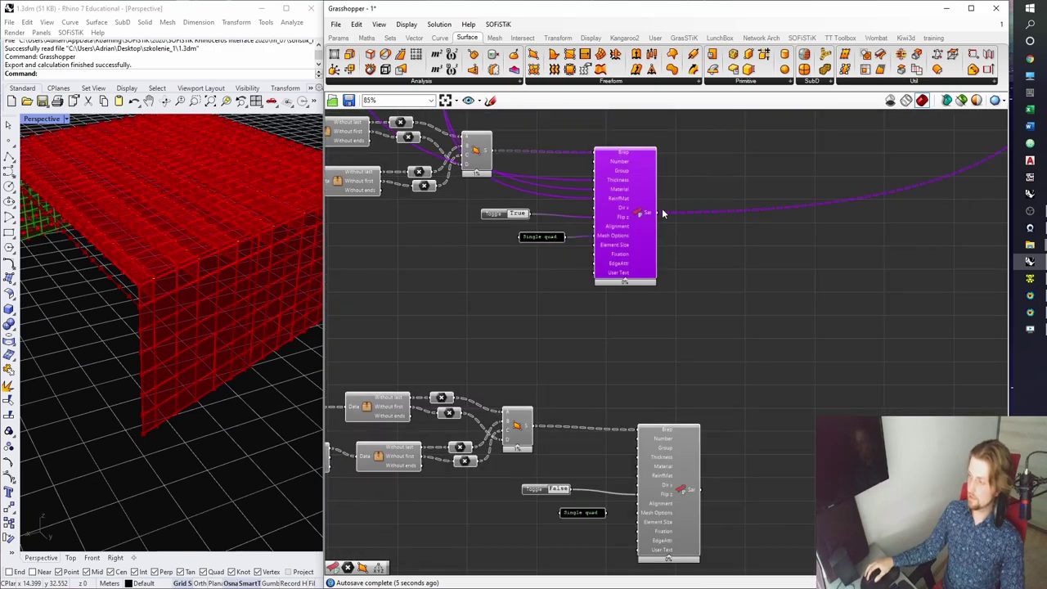
{"action": "double_click", "coordinate": [658, 212]}
{"action": "left_click_drag", "start_coordinate": [701, 490], "coordinate": [672, 214]}
{"action": "left_click", "coordinate": [679, 214]}
{"action": "key", "text": "Delete"}
{"action": "scroll", "coordinate": [722, 281], "scroll_direction": "down", "scroll_amount": 5}
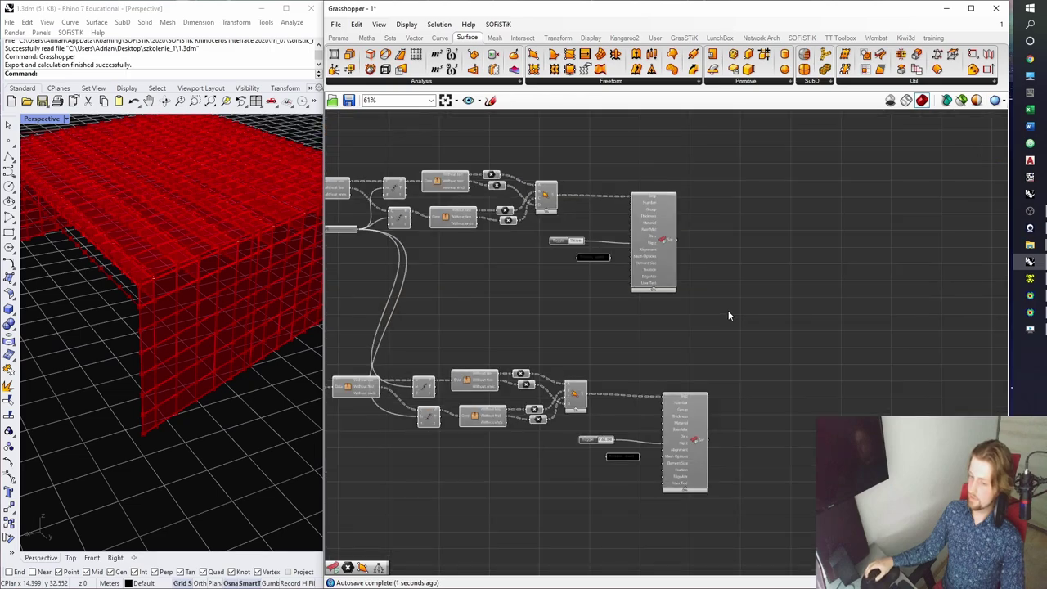
{"action": "key", "text": "ctrl+s"}
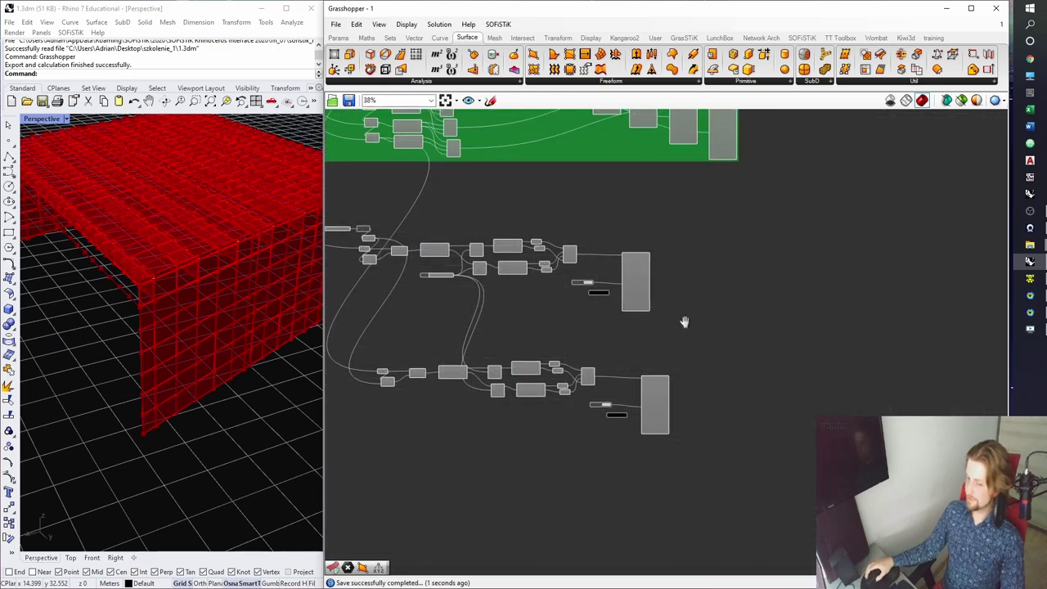
Switch to SOFiSTiK Text Editor, calculate 1.dat and open the calculated model in System Visualization.
{"action": "left_click", "coordinate": [1030, 278]}
{"action": "left_click", "coordinate": [565, 322]}
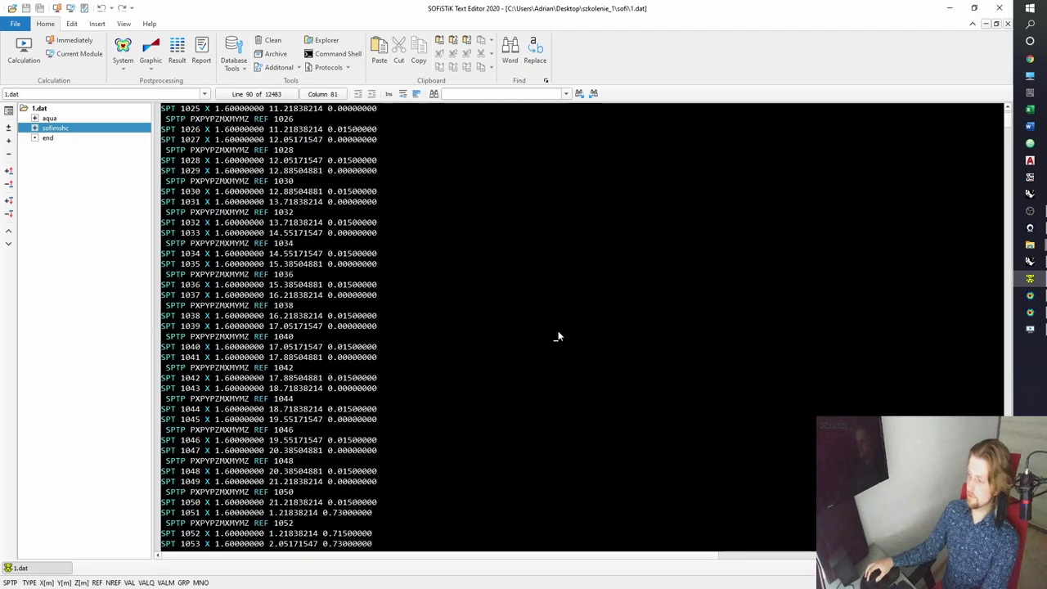
{"action": "key", "text": "F5"}
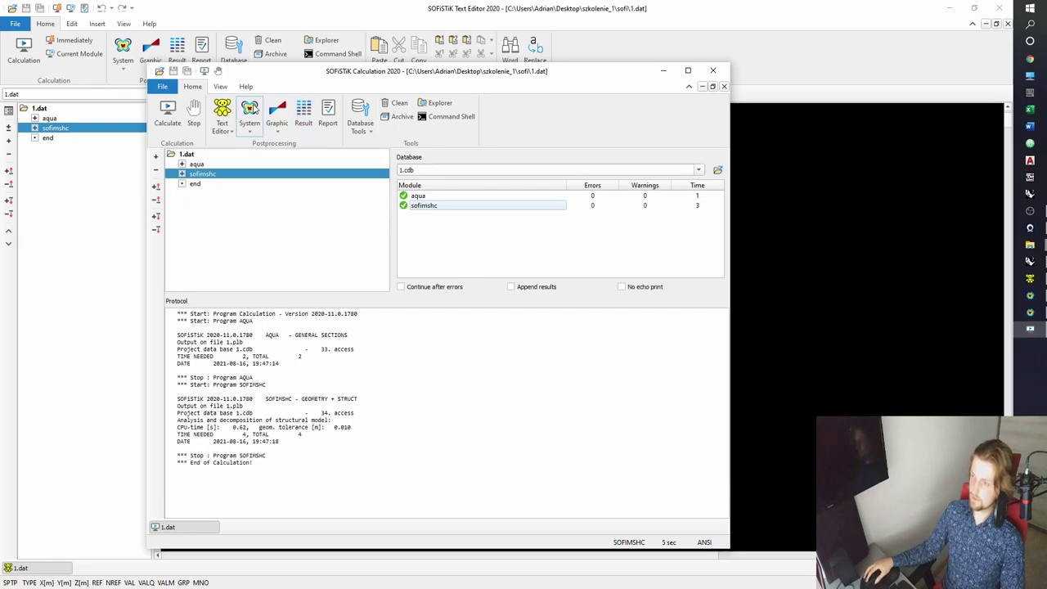
{"action": "left_click", "coordinate": [252, 113]}
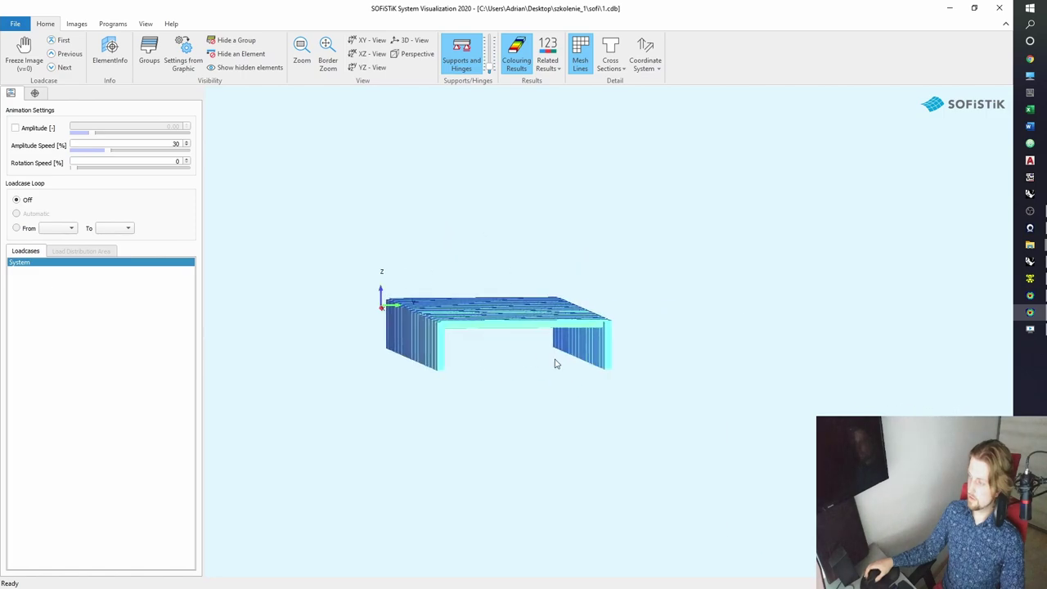
Inspect the meshed deck and both abutment walls in 3D, and hide the element thickness display.
{"action": "scroll", "coordinate": [400, 335], "scroll_direction": "up", "scroll_amount": 4}
{"action": "scroll", "coordinate": [435, 346], "scroll_direction": "down", "scroll_amount": 3}
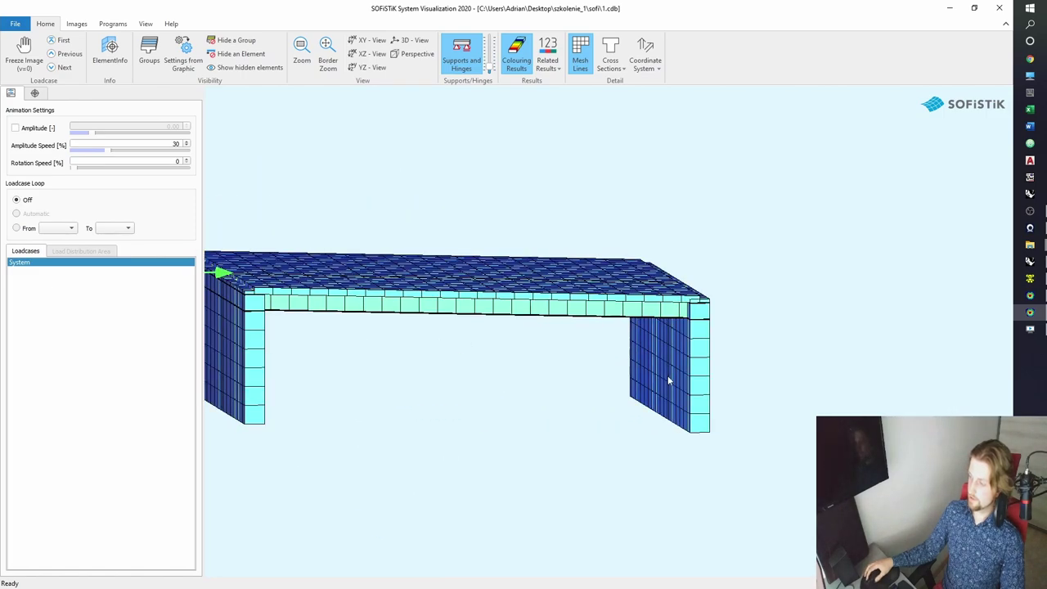
{"action": "left_click_drag", "start_coordinate": [646, 362], "coordinate": [491, 385]}
{"action": "left_click", "coordinate": [580, 59]}
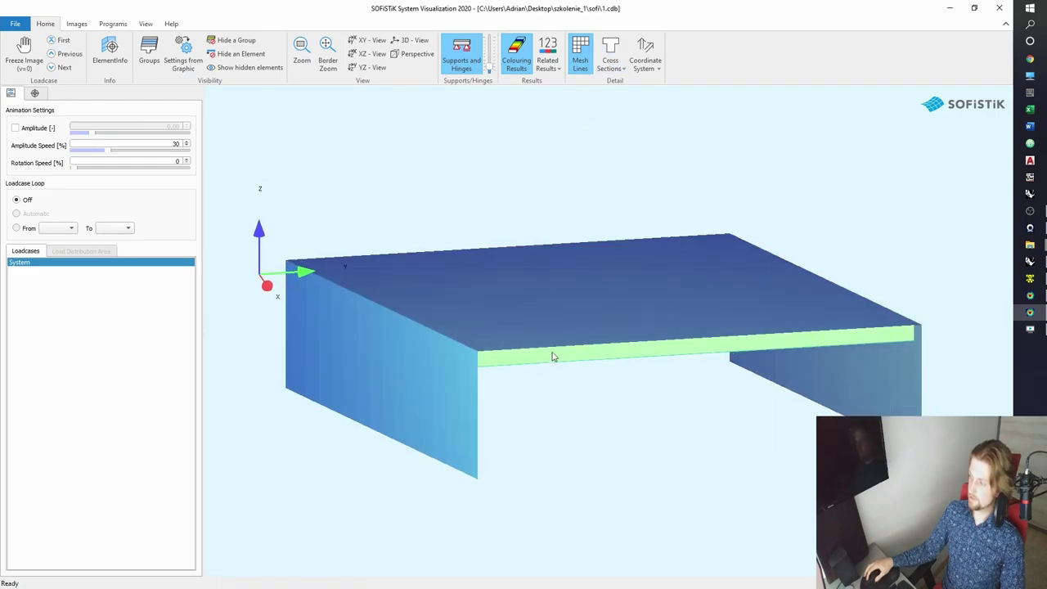
{"action": "mouse_move", "coordinate": [553, 355]}
{"action": "left_mouse_down"}
{"action": "mouse_move", "coordinate": [475, 270]}
{"action": "mouse_move", "coordinate": [536, 298]}
{"action": "mouse_move", "coordinate": [445, 349]}
{"action": "mouse_move", "coordinate": [553, 349]}
{"action": "left_mouse_up"}
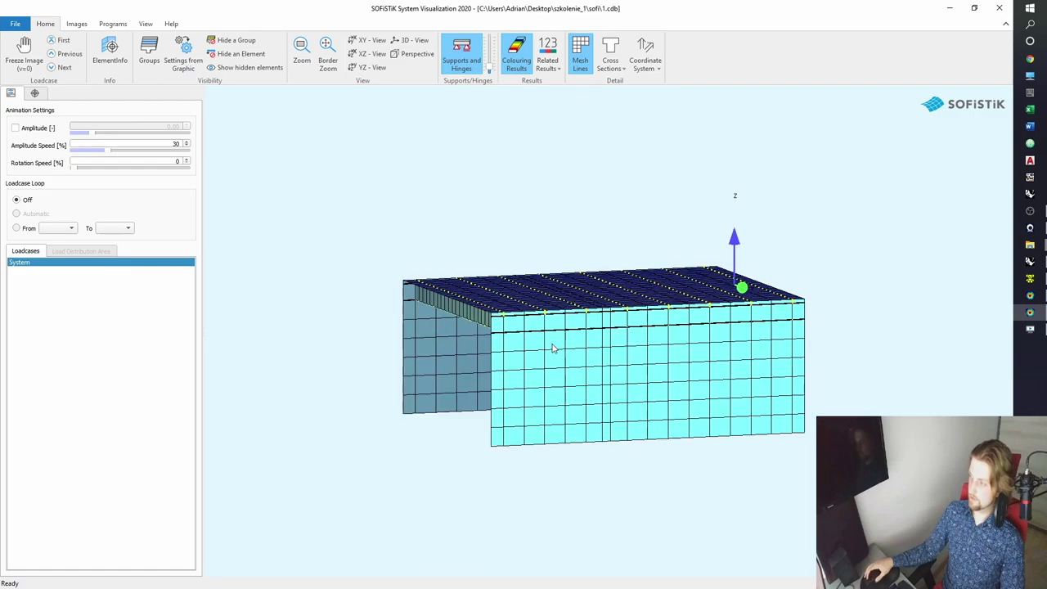
Display the local coordinate systems and check the axis directions on the deck and both abutment walls.
{"action": "left_click", "coordinate": [647, 48]}
{"action": "left_click", "coordinate": [647, 47]}
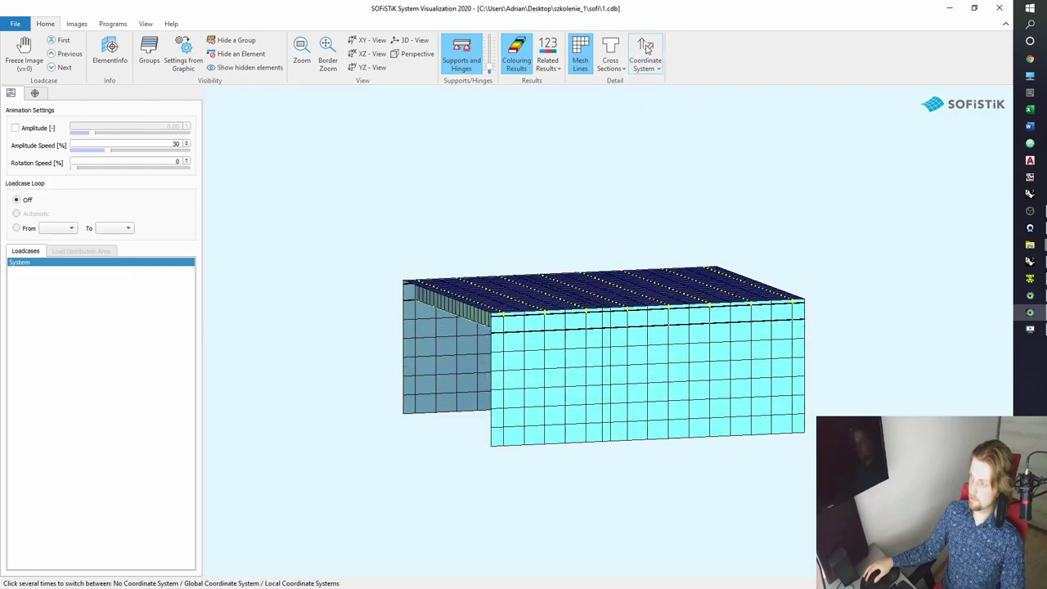
{"action": "left_click", "coordinate": [649, 46]}
{"action": "left_click", "coordinate": [645, 50]}
{"action": "left_click_drag", "start_coordinate": [550, 211], "coordinate": [682, 337]}
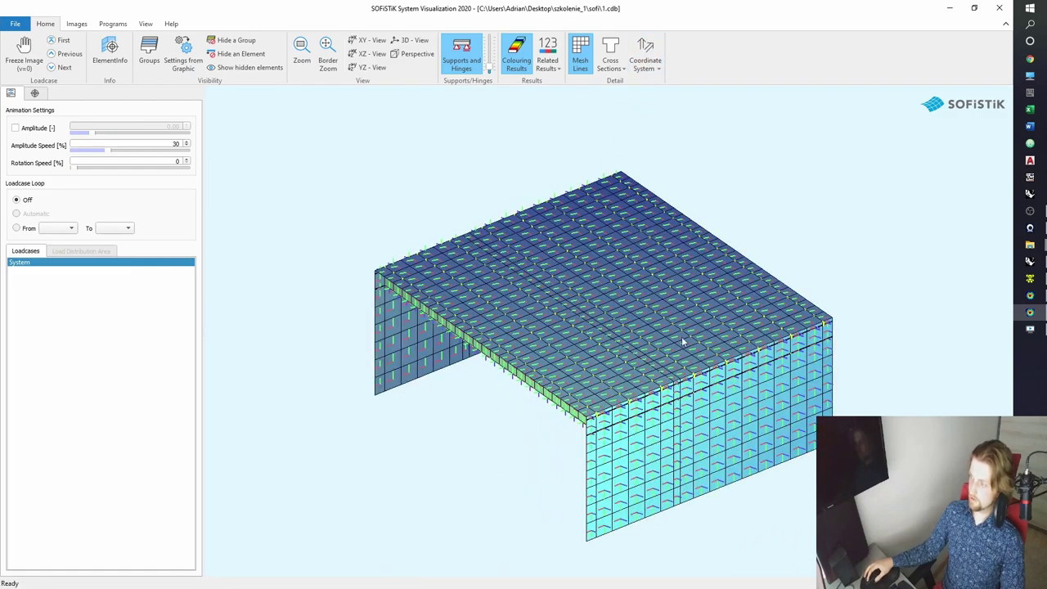
{"action": "middle_click_drag", "start_coordinate": [682, 336], "coordinate": [564, 209]}
{"action": "scroll", "coordinate": [573, 334], "scroll_direction": "up", "scroll_amount": 3}
{"action": "left_click_drag", "start_coordinate": [572, 335], "coordinate": [446, 247]}
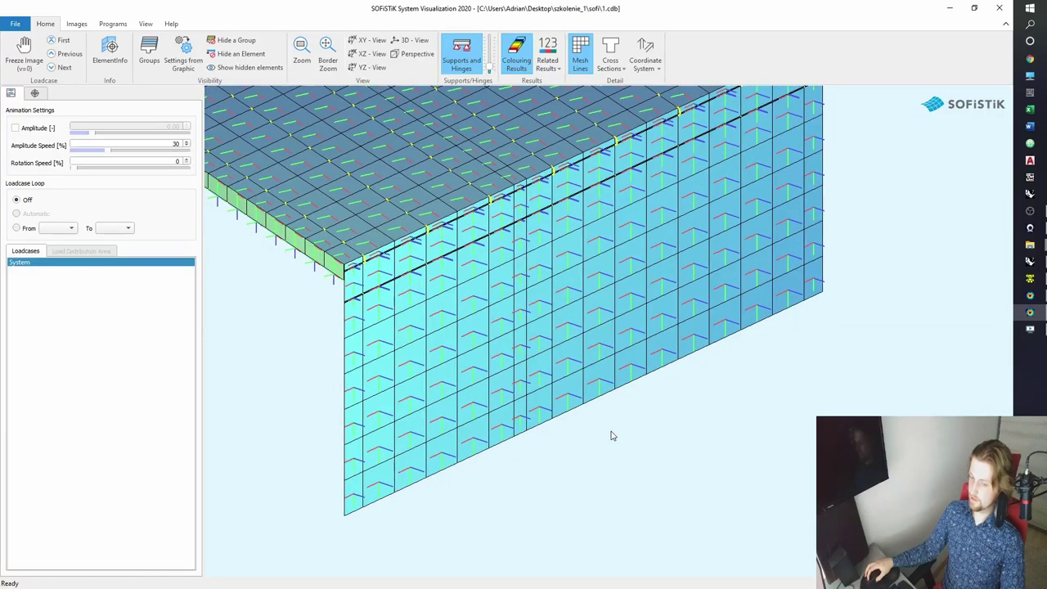
{"action": "left_click_drag", "start_coordinate": [468, 421], "coordinate": [438, 416]}
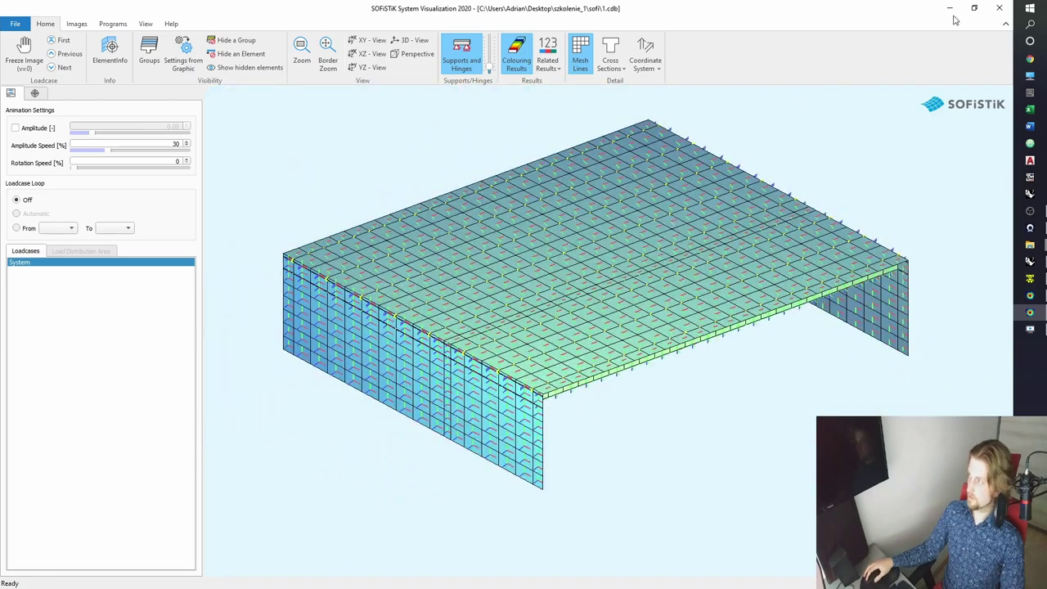
Show the element thicknesses without local axes and inspect the deck and abutment walls from several angles.
{"action": "left_click", "coordinate": [621, 46]}
{"action": "left_click", "coordinate": [621, 46]}
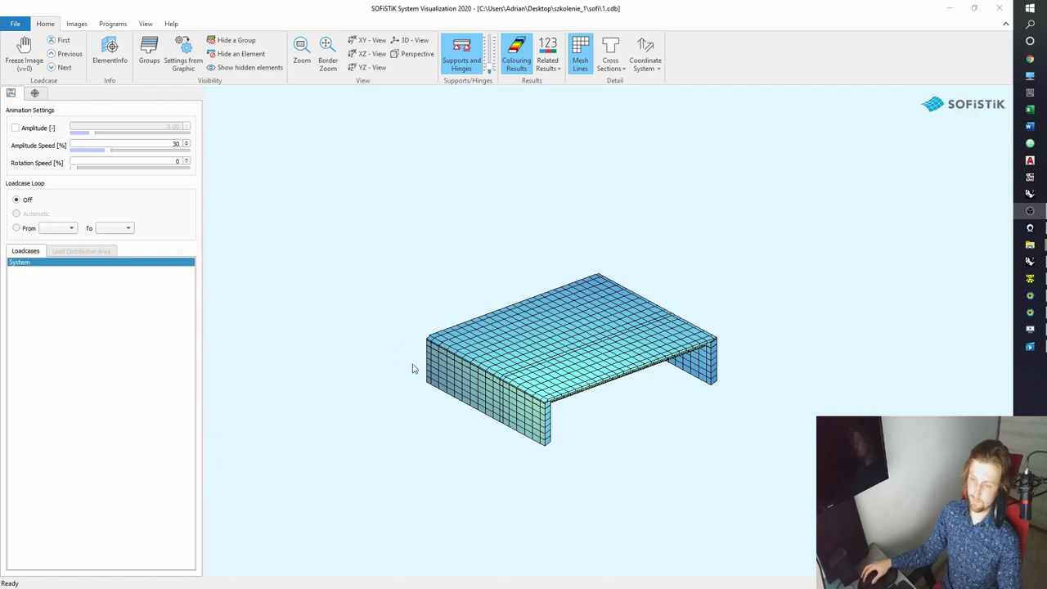
{"action": "left_click_drag", "start_coordinate": [463, 376], "coordinate": [482, 356]}
{"action": "scroll", "coordinate": [480, 351], "scroll_direction": "up", "scroll_amount": 4}
{"action": "middle_click_drag", "start_coordinate": [479, 351], "coordinate": [471, 390]}
{"action": "scroll", "coordinate": [472, 390], "scroll_direction": "down", "scroll_amount": 4}
{"action": "left_click", "coordinate": [472, 390]}
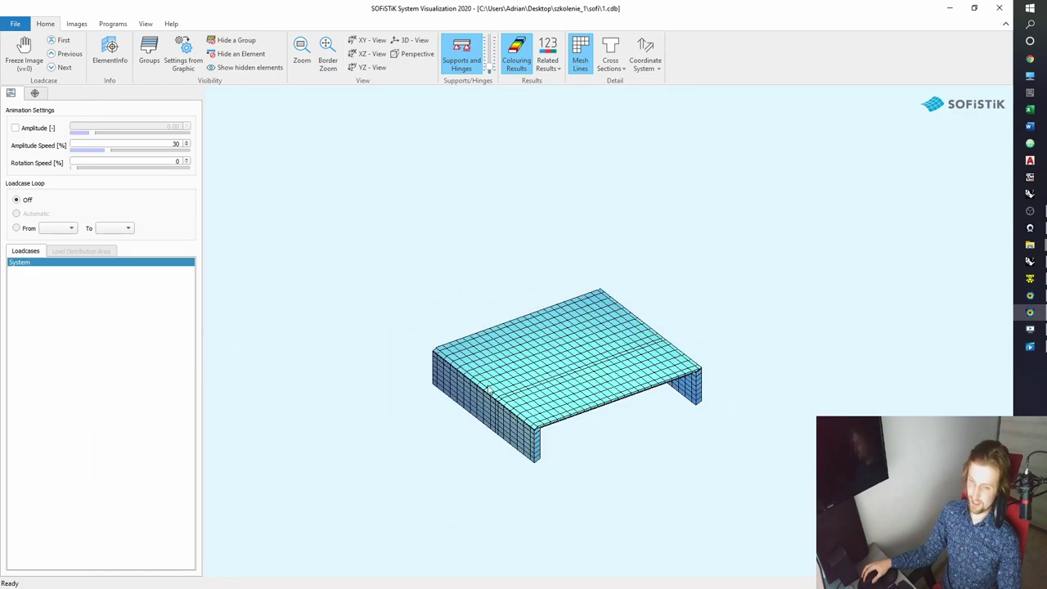
{"action": "scroll", "coordinate": [495, 383], "scroll_direction": "up", "scroll_amount": 3}
{"action": "left_click_drag", "start_coordinate": [494, 393], "coordinate": [432, 475]}
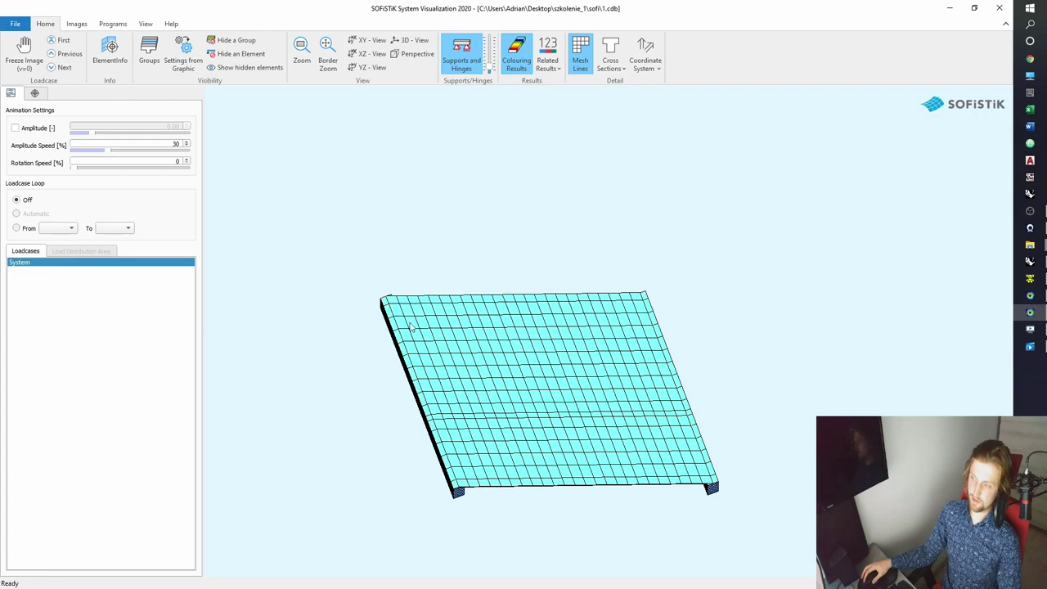
{"action": "left_click_drag", "start_coordinate": [484, 352], "coordinate": [600, 364]}
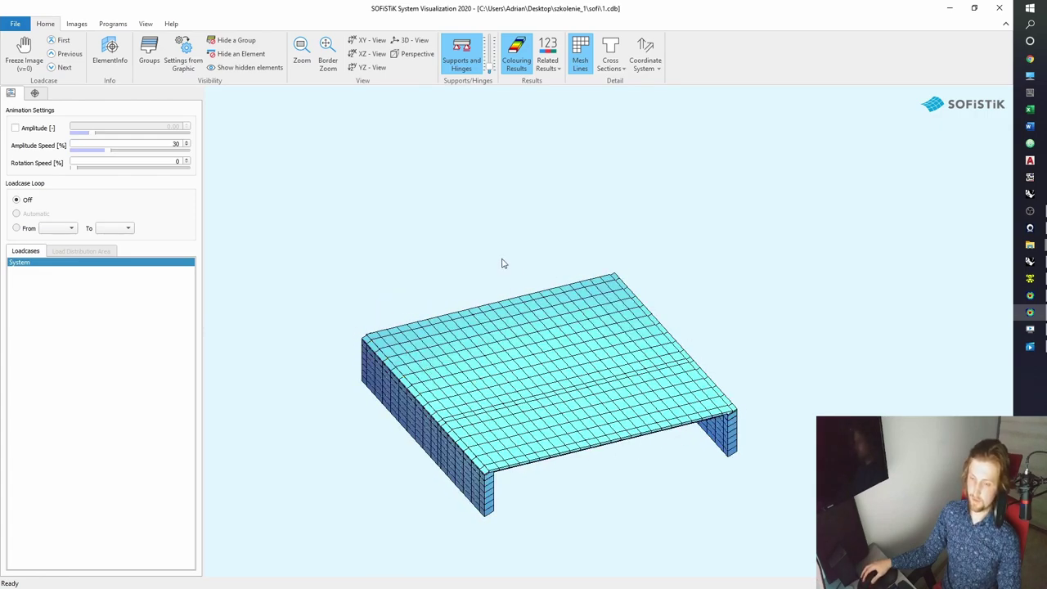
{"action": "left_click_drag", "start_coordinate": [559, 411], "coordinate": [544, 340]}
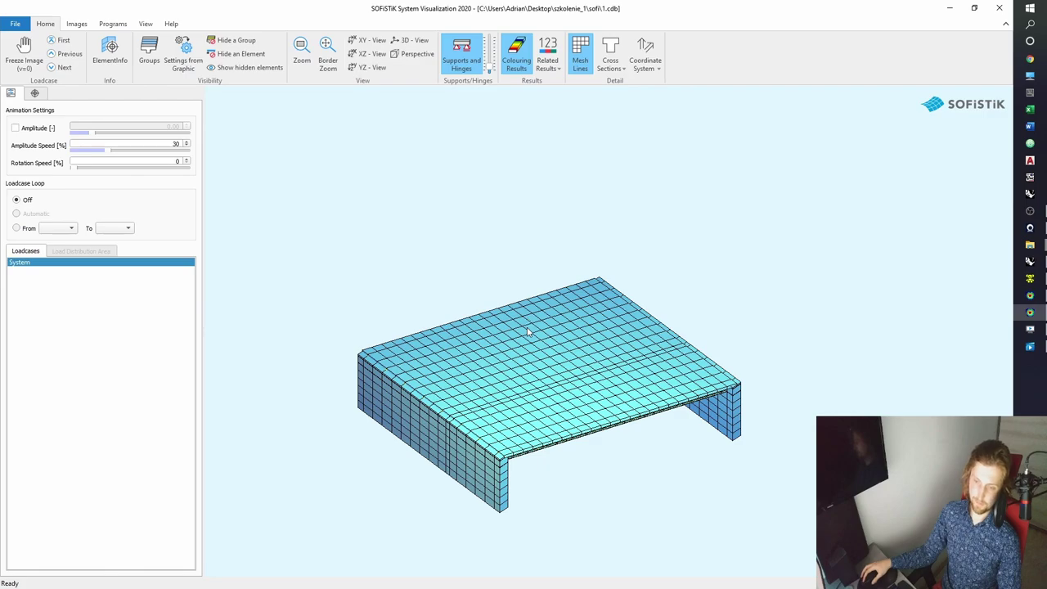
Hide the element thicknesses and show the element info of the narrow quad at the wall-to-deck corner beside the coupling.
{"action": "left_click_drag", "start_coordinate": [528, 378], "coordinate": [533, 363]}
{"action": "middle_click_drag", "start_coordinate": [494, 436], "coordinate": [550, 392]}
{"action": "scroll", "coordinate": [528, 398], "scroll_direction": "up", "scroll_amount": 5}
{"action": "left_click", "coordinate": [605, 67]}
{"action": "middle_click_drag", "start_coordinate": [433, 475], "coordinate": [604, 360]}
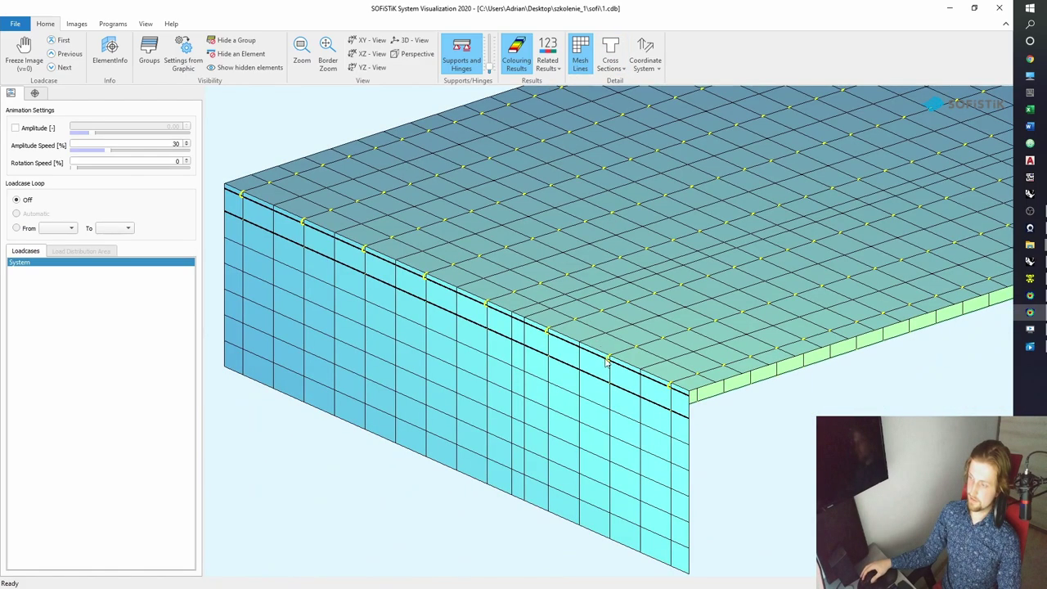
{"action": "scroll", "coordinate": [636, 399], "scroll_direction": "up", "scroll_amount": 3}
{"action": "scroll", "coordinate": [646, 407], "scroll_direction": "up", "scroll_amount": 3}
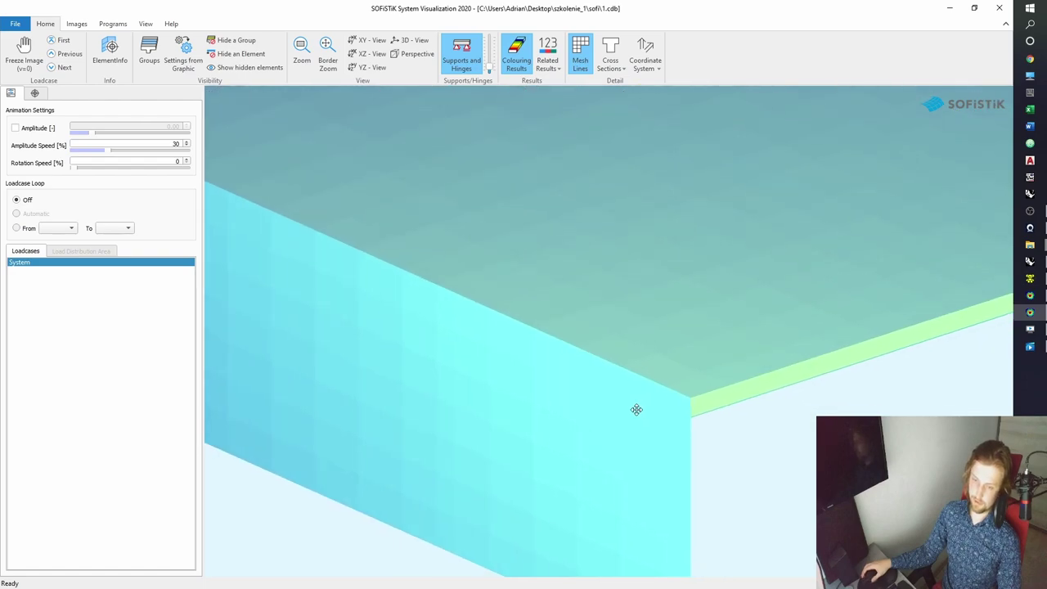
{"action": "scroll", "coordinate": [626, 407], "scroll_direction": "up", "scroll_amount": 1}
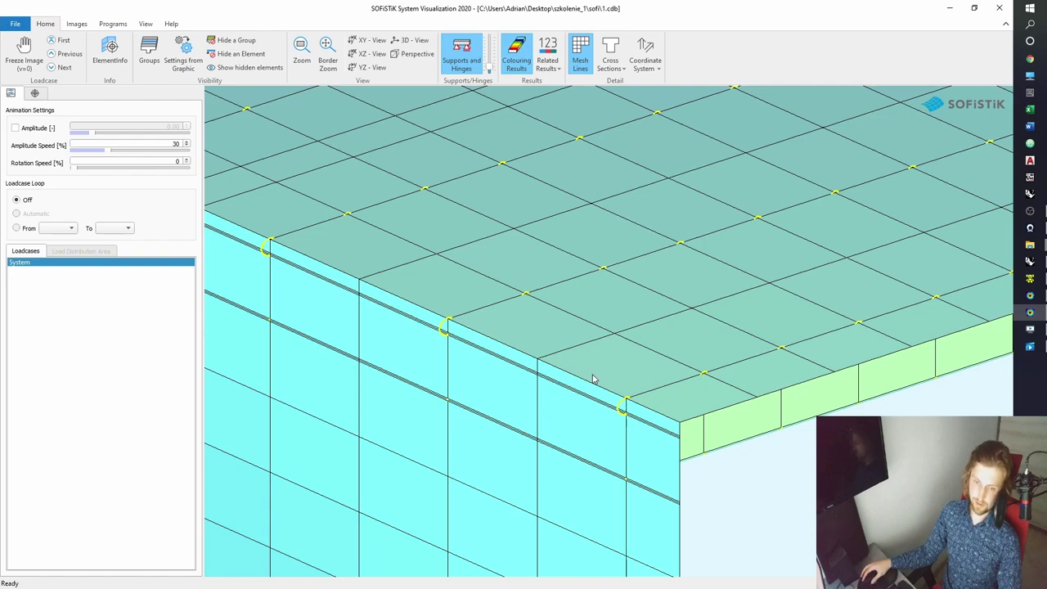
{"action": "scroll", "coordinate": [607, 399], "scroll_direction": "up", "scroll_amount": 3}
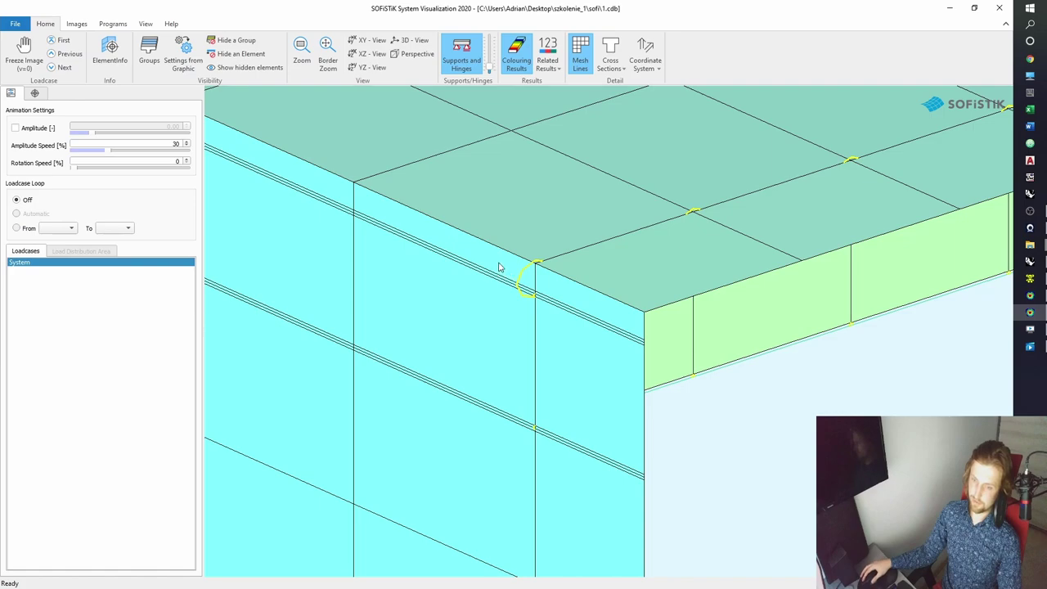
{"action": "double_click", "coordinate": [507, 265]}
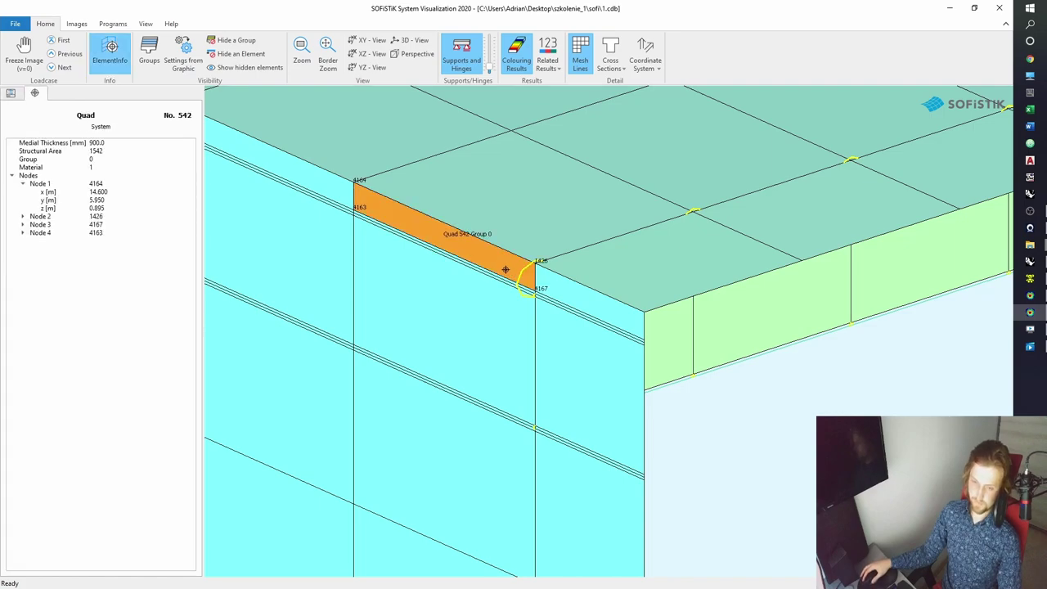